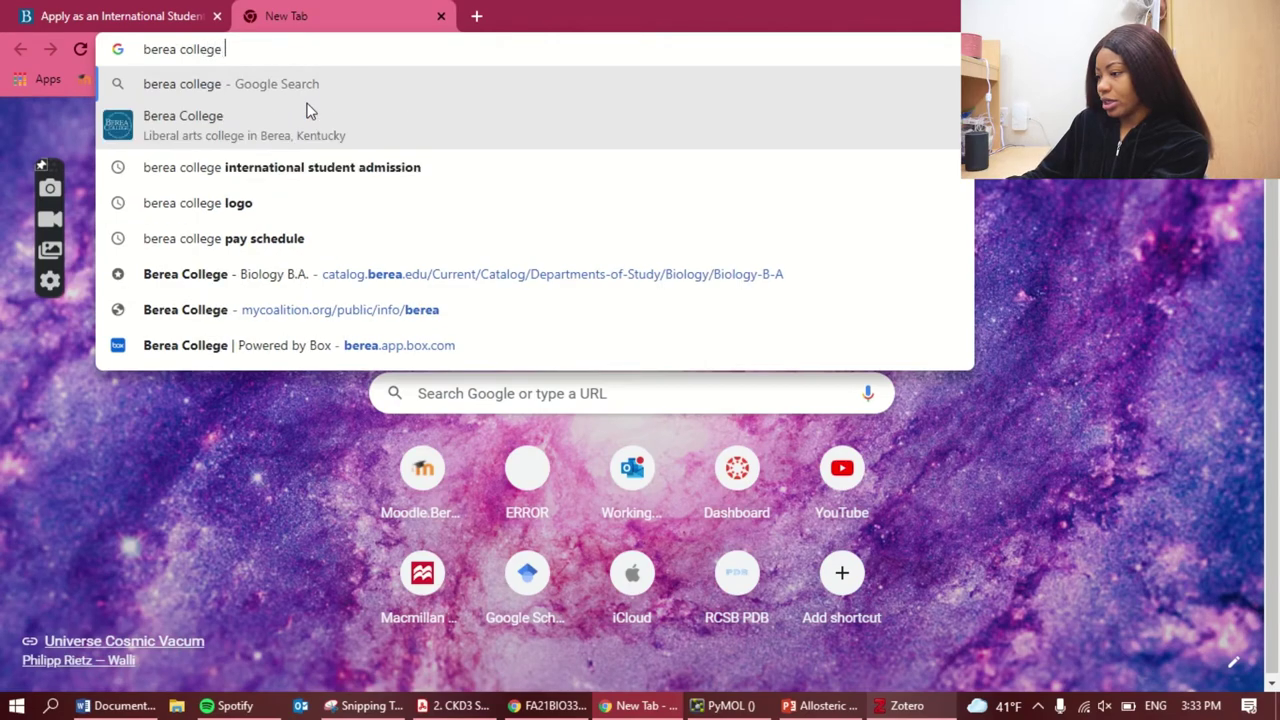
Step: Search Google for Berea College international student admission and open 'Apply as an International Student'
key("Down")
key("Down")
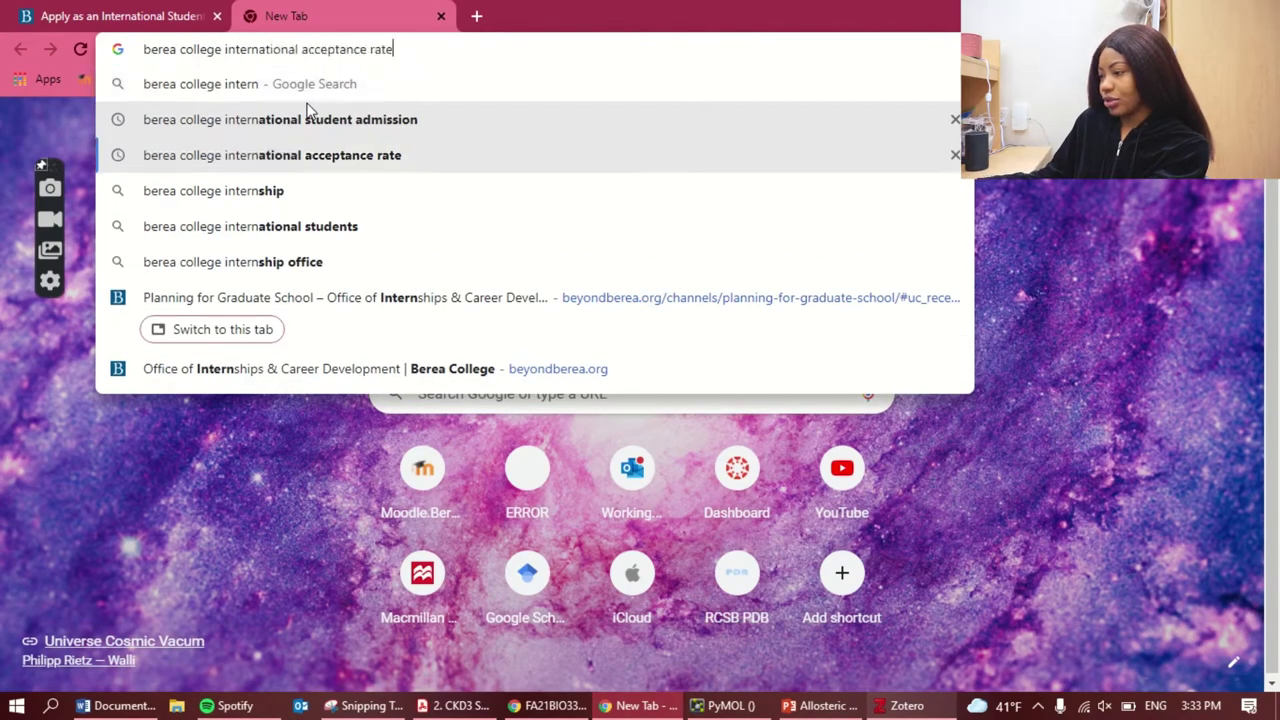
key("Up")
key("Return")
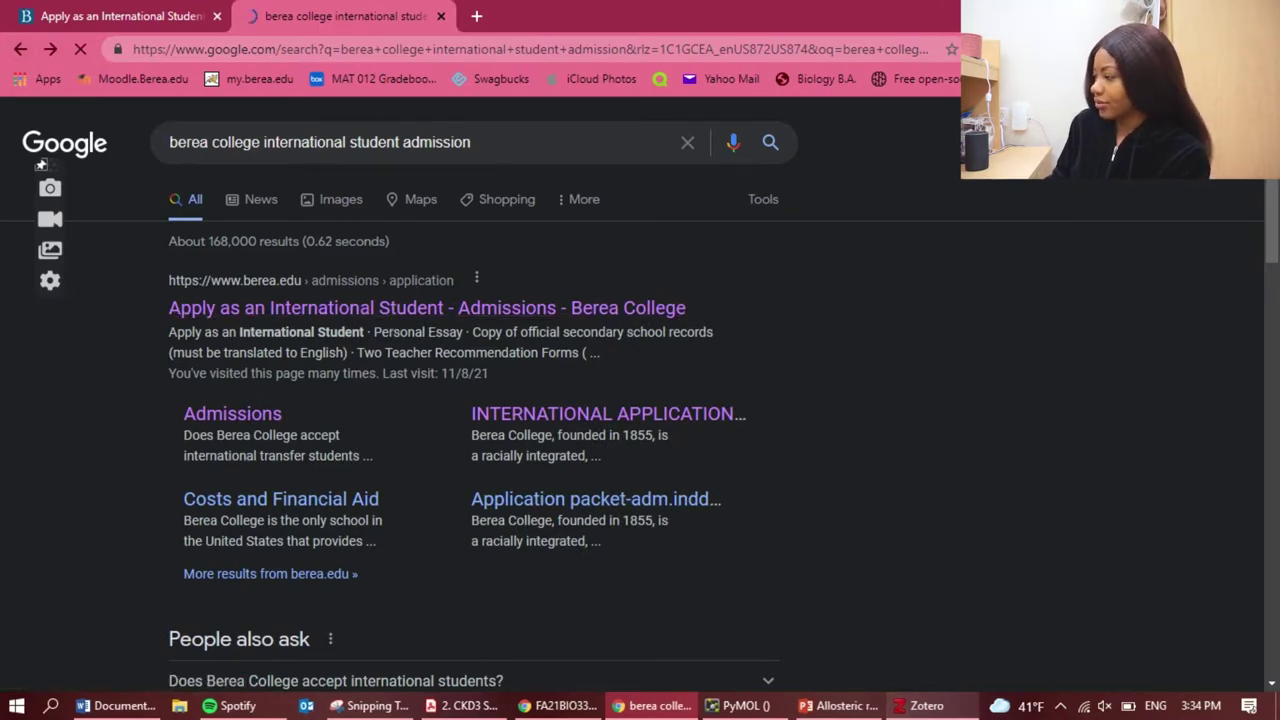
left_click_drag(1274, 256, 1276, 258)
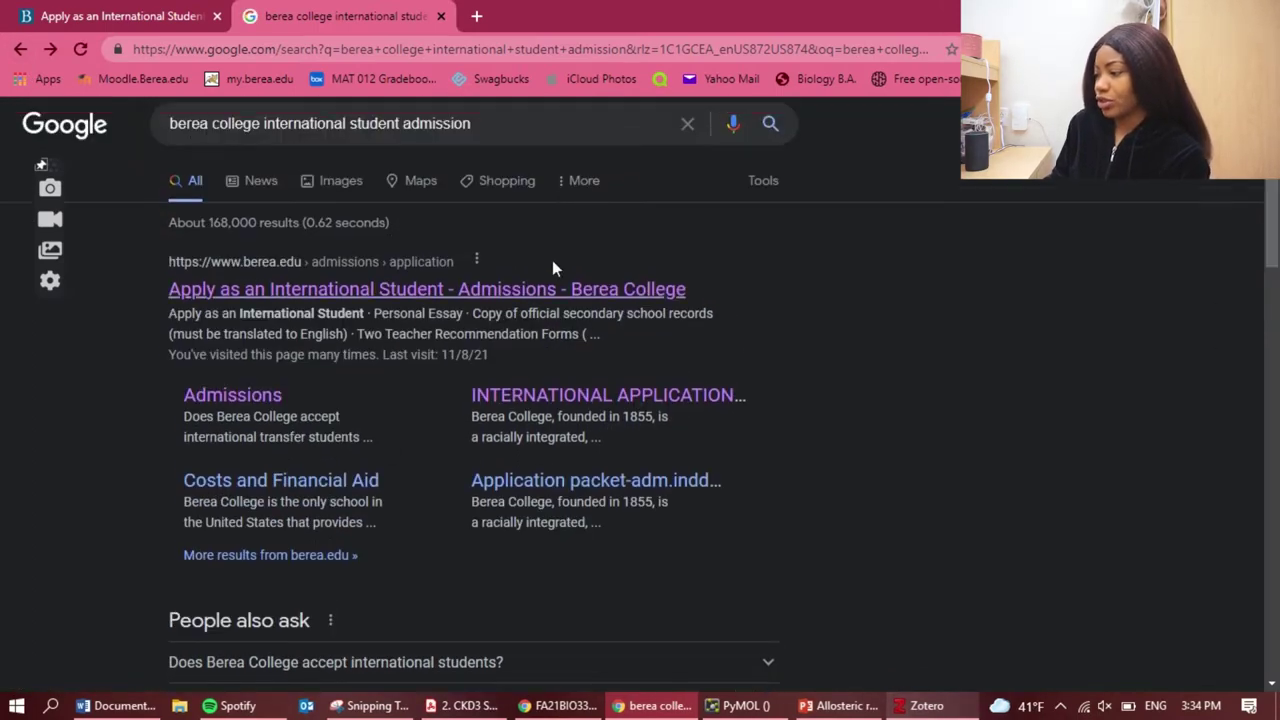
left_click(549, 291)
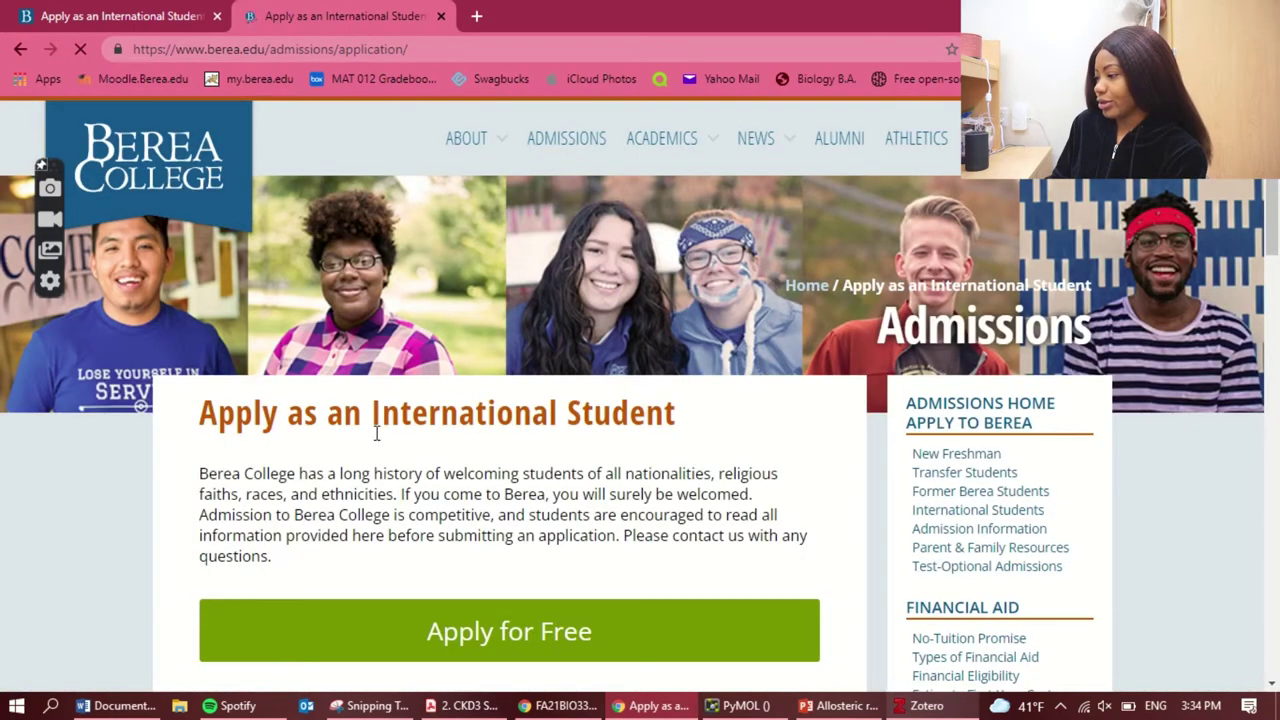
Step: Close the duplicate tab, review the November 30 deadline and required documents, then choose Apply for Free
left_click_drag(1274, 235, 1275, 257)
left_click(442, 16)
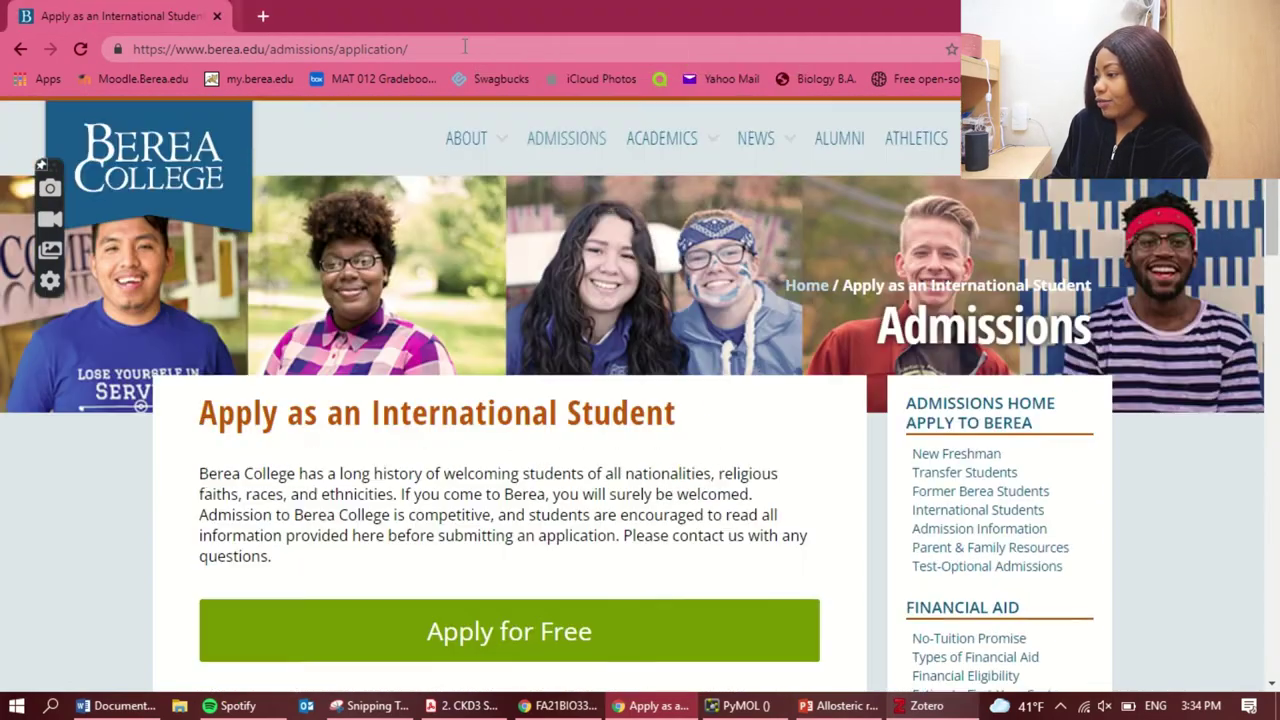
left_click_drag(1273, 230, 1270, 387)
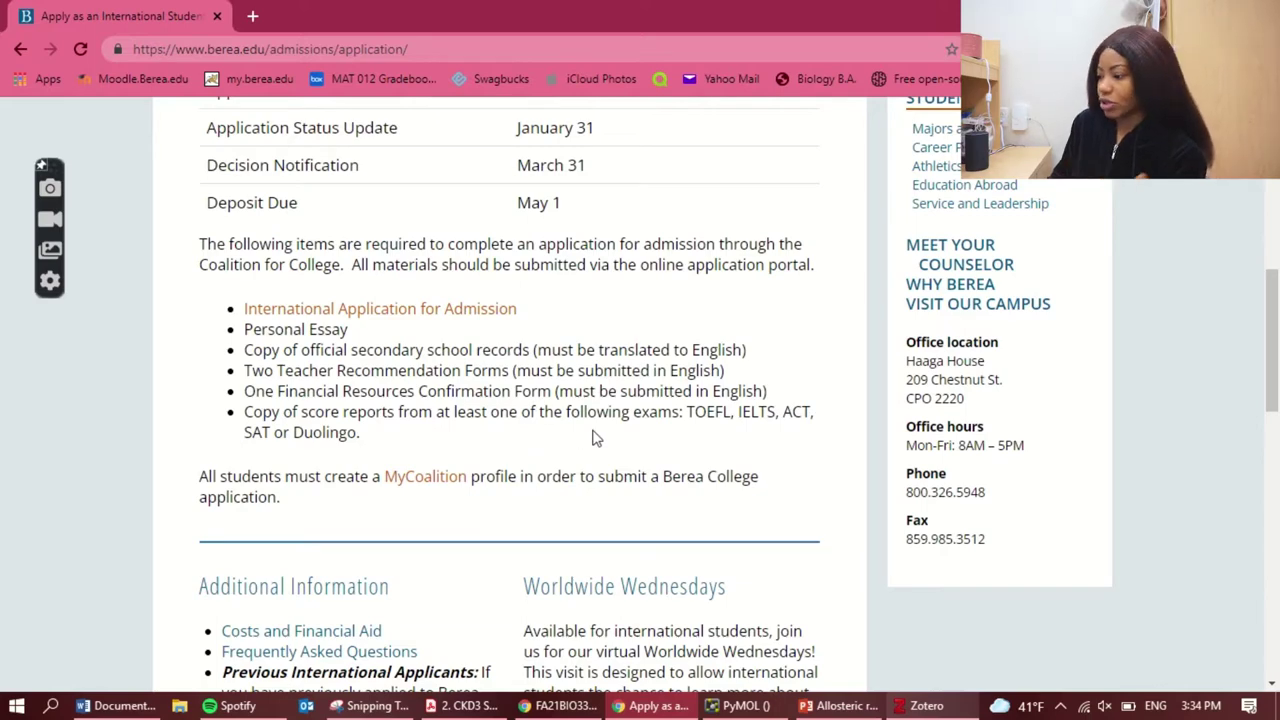
left_click_drag(1276, 380, 1274, 282)
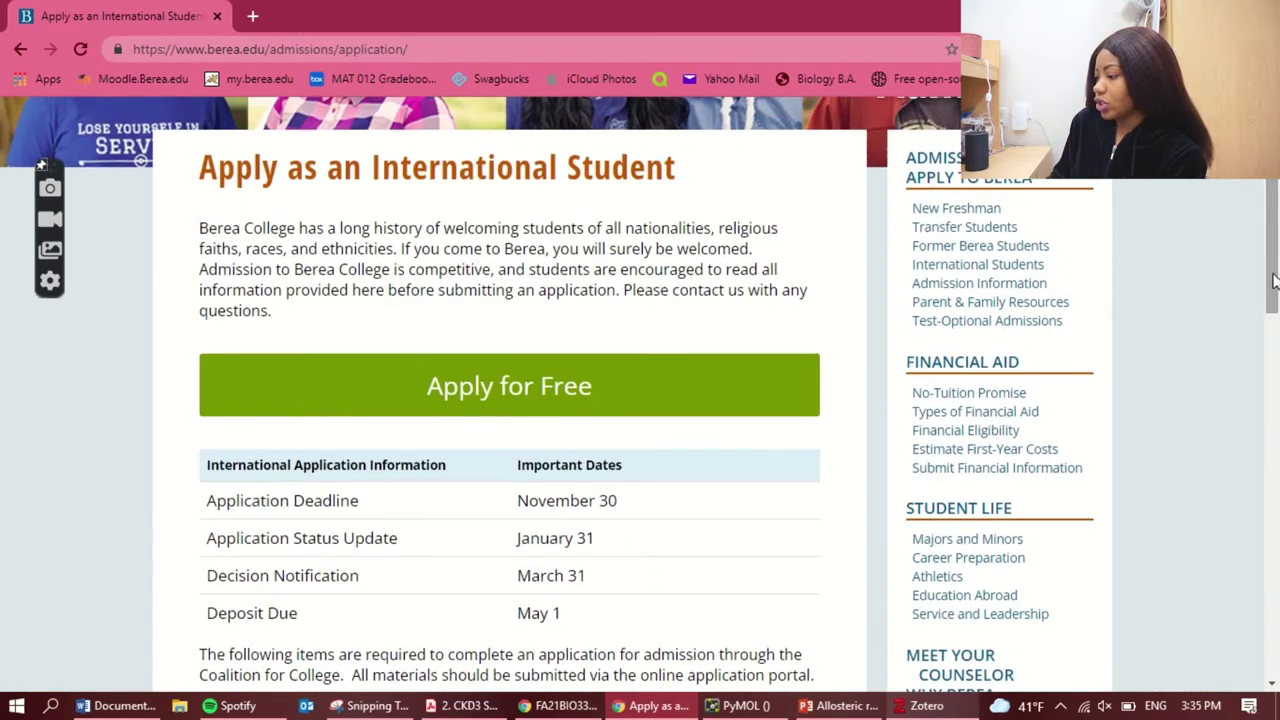
left_click(540, 376)
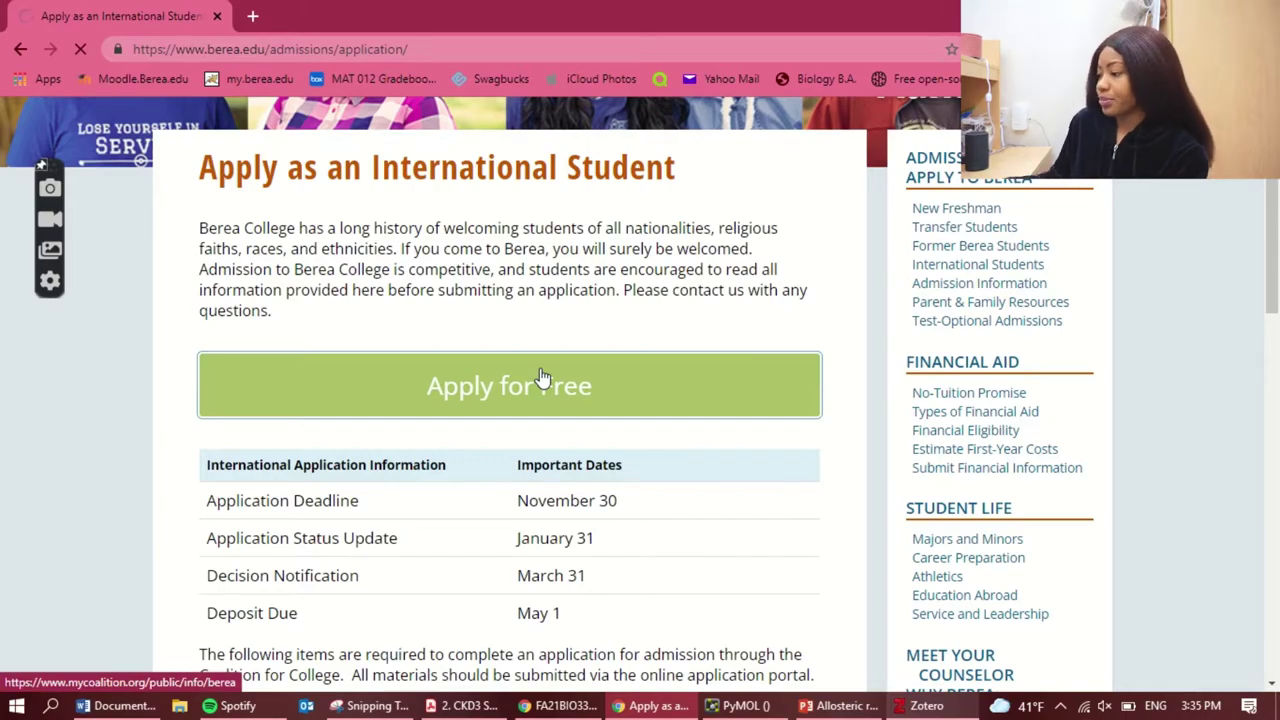
Step: Browse Berea College's MyCoalition profile, then choose Start Application
scroll(541, 370, "down", 10)
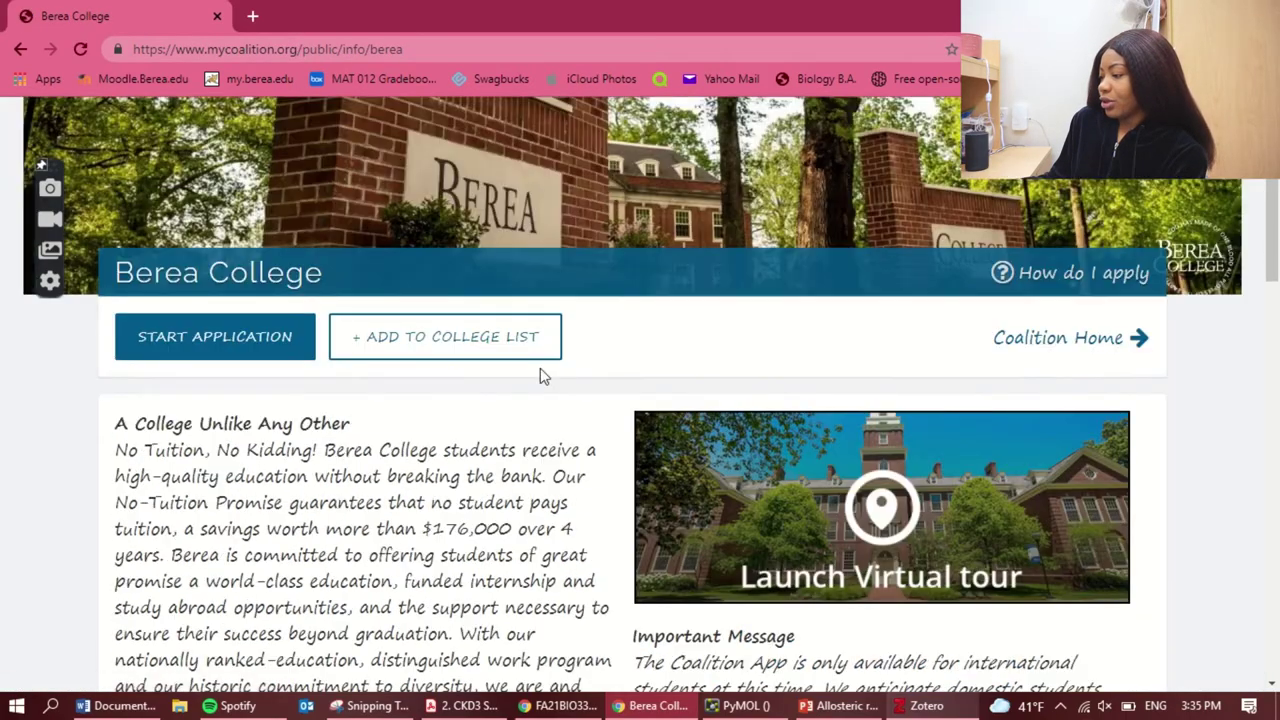
scroll(541, 370, "down", 1)
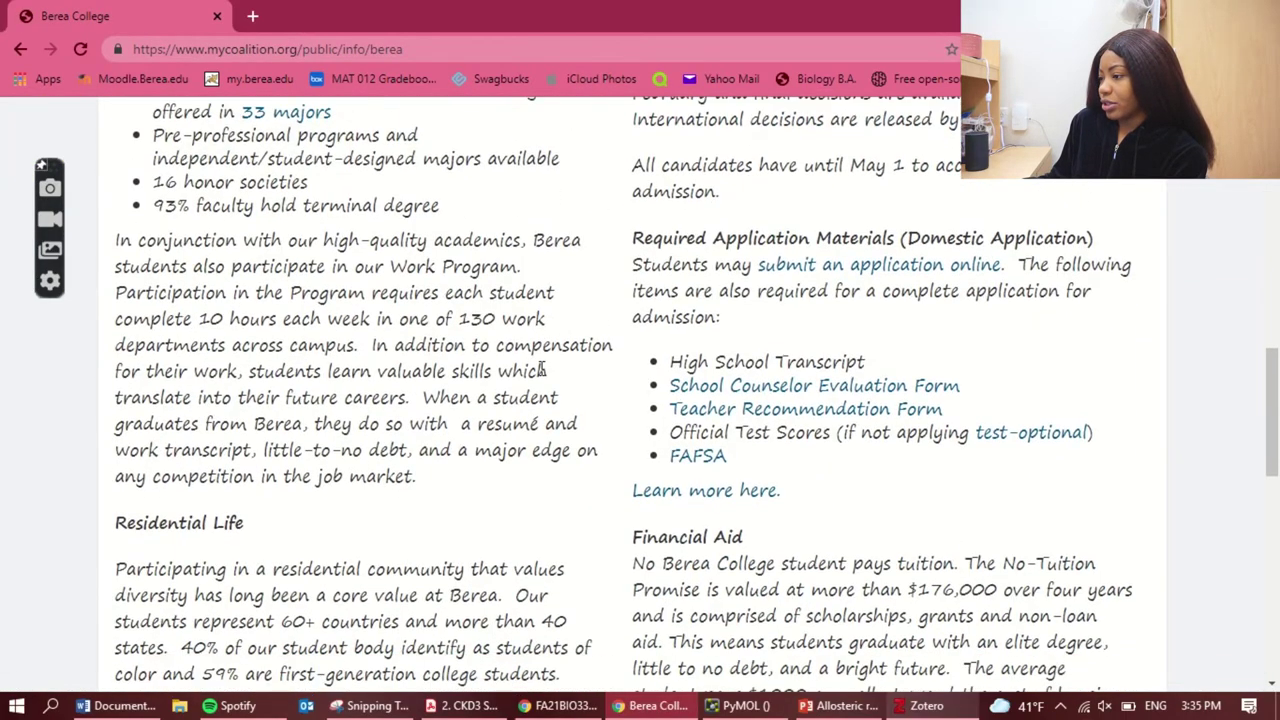
scroll(543, 376, "down", 1)
scroll(541, 376, "down", 6)
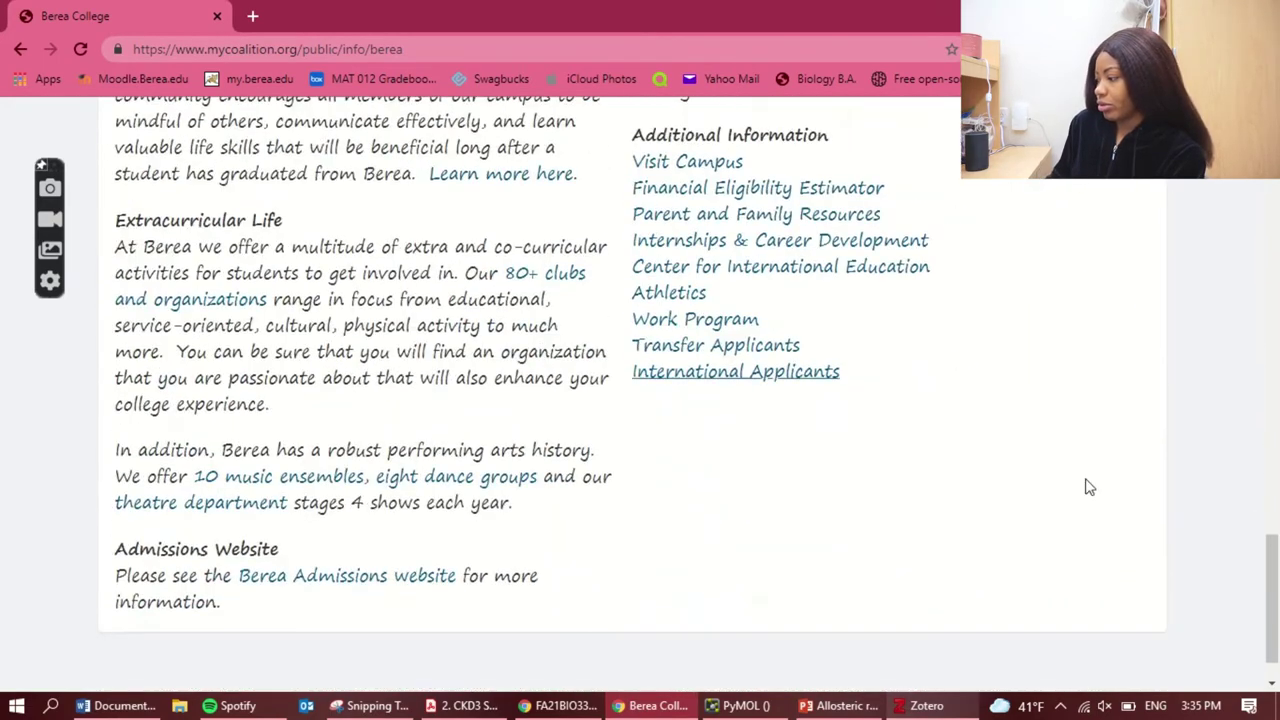
left_click_drag(1272, 590, 1272, 240)
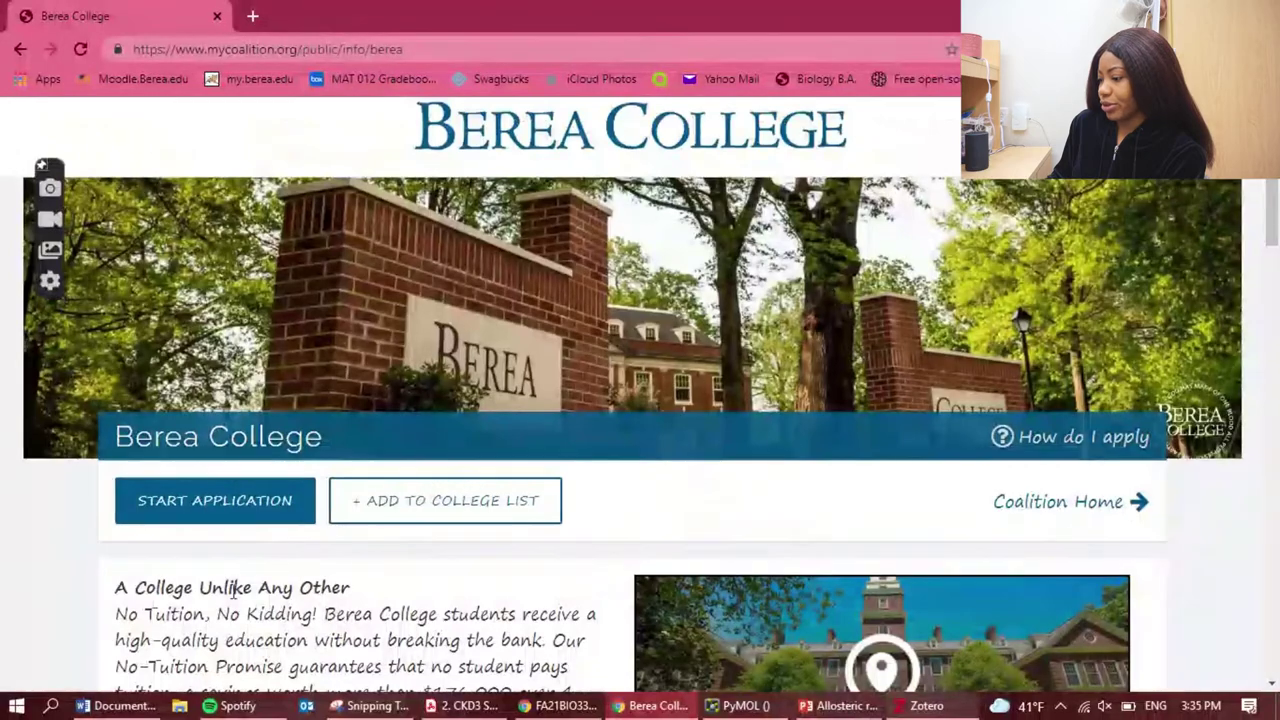
left_click(222, 516)
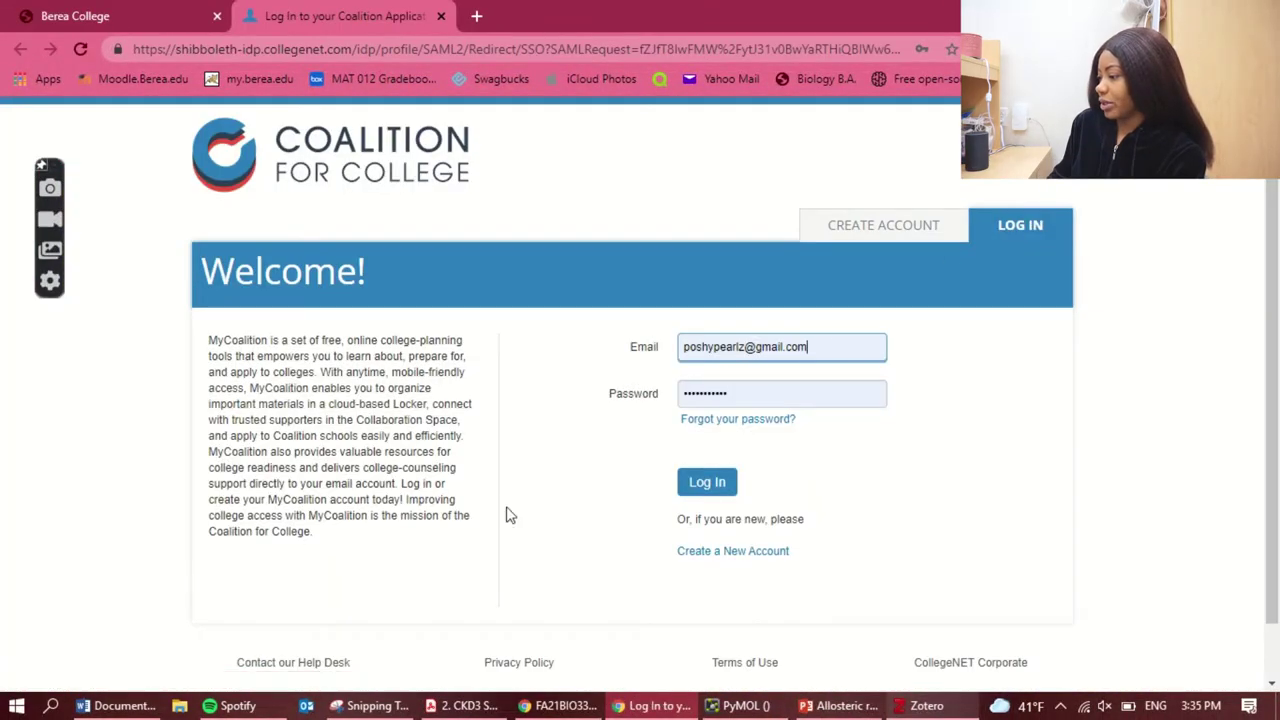
Step: On the Create Account form, enter the account e-mail from the suggestion and the password
left_click(884, 225)
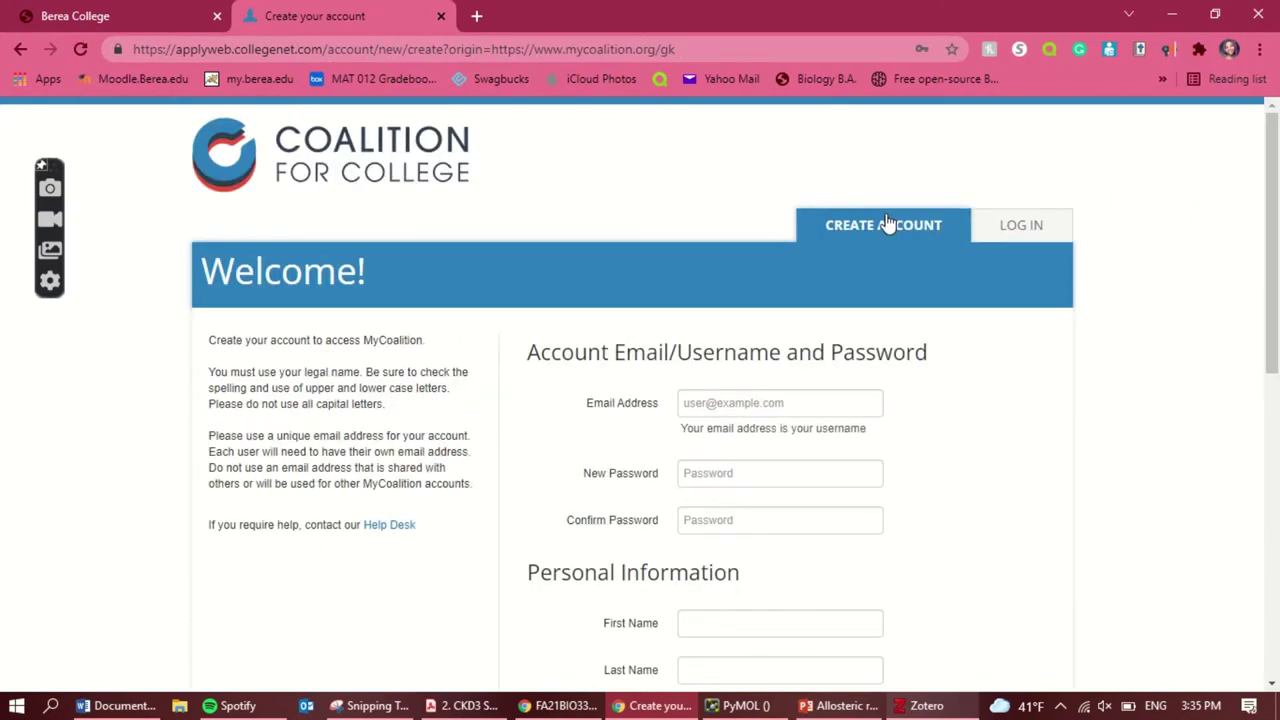
left_click(794, 402)
type("po")
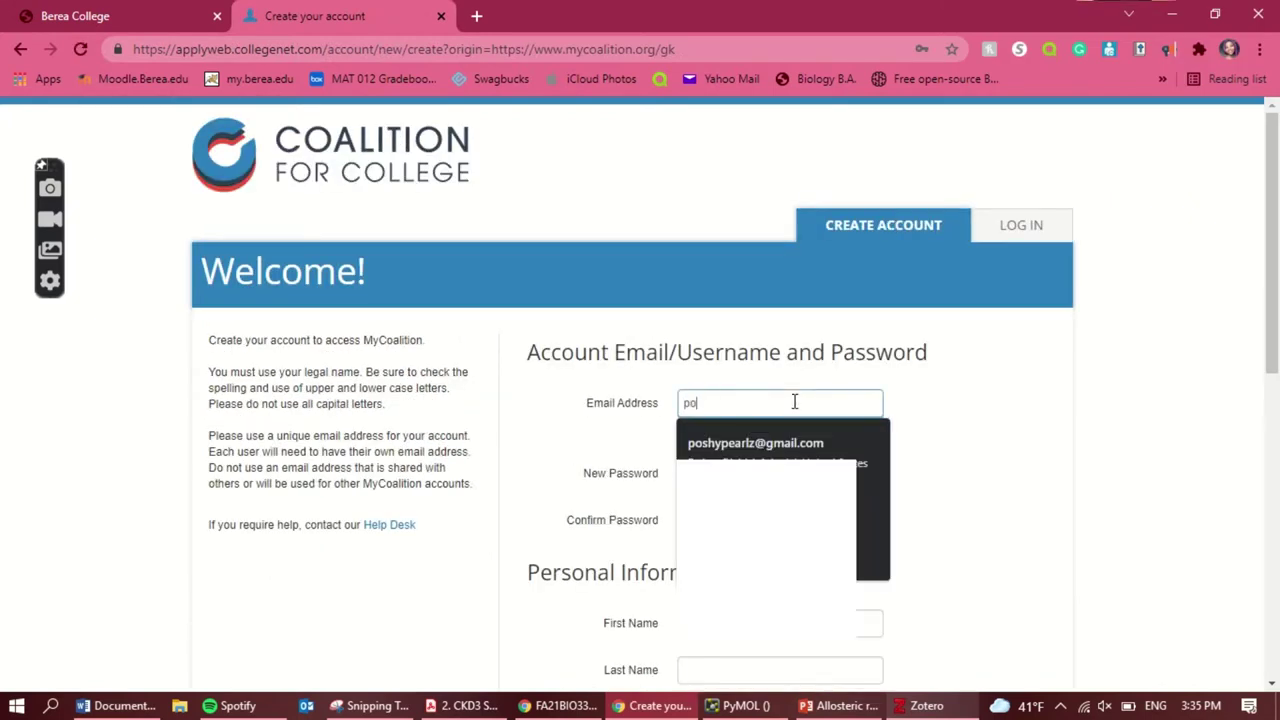
key("Down")
key("Return")
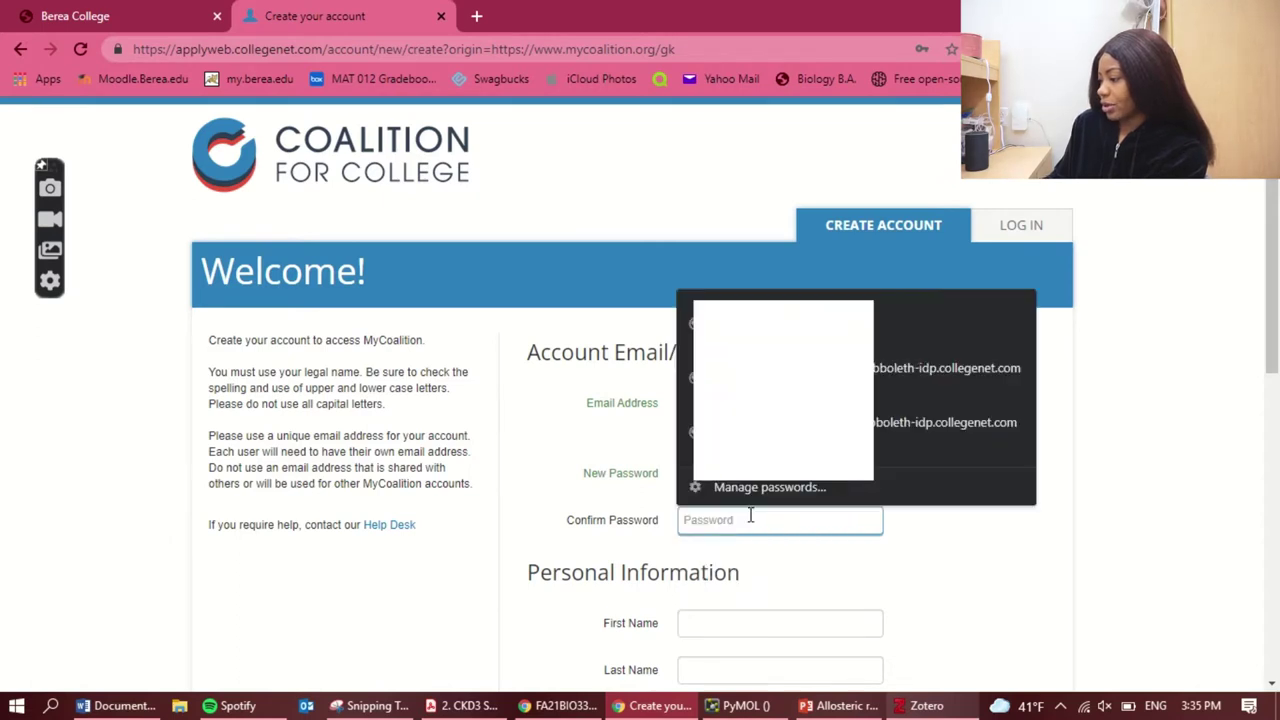
type("••")
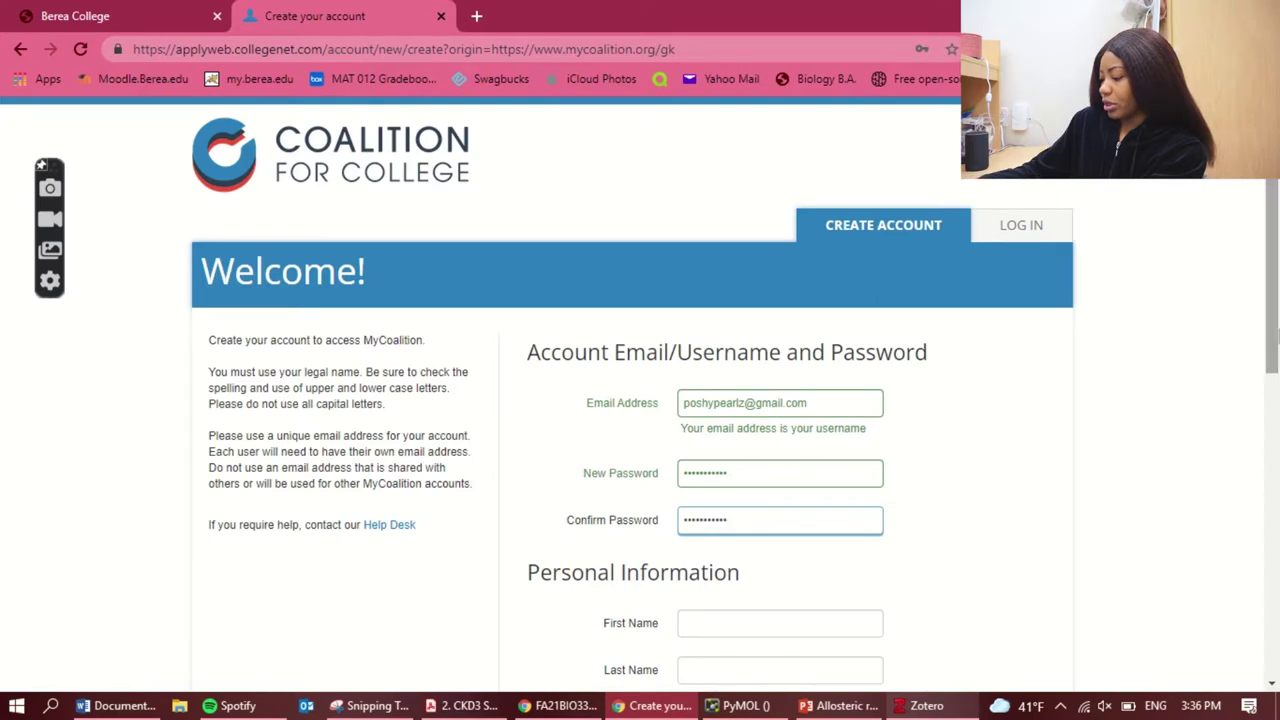
Step: Fill in the applicant's first name, last name and date of birth
scroll(765, 470, "down", 2)
left_click(747, 470)
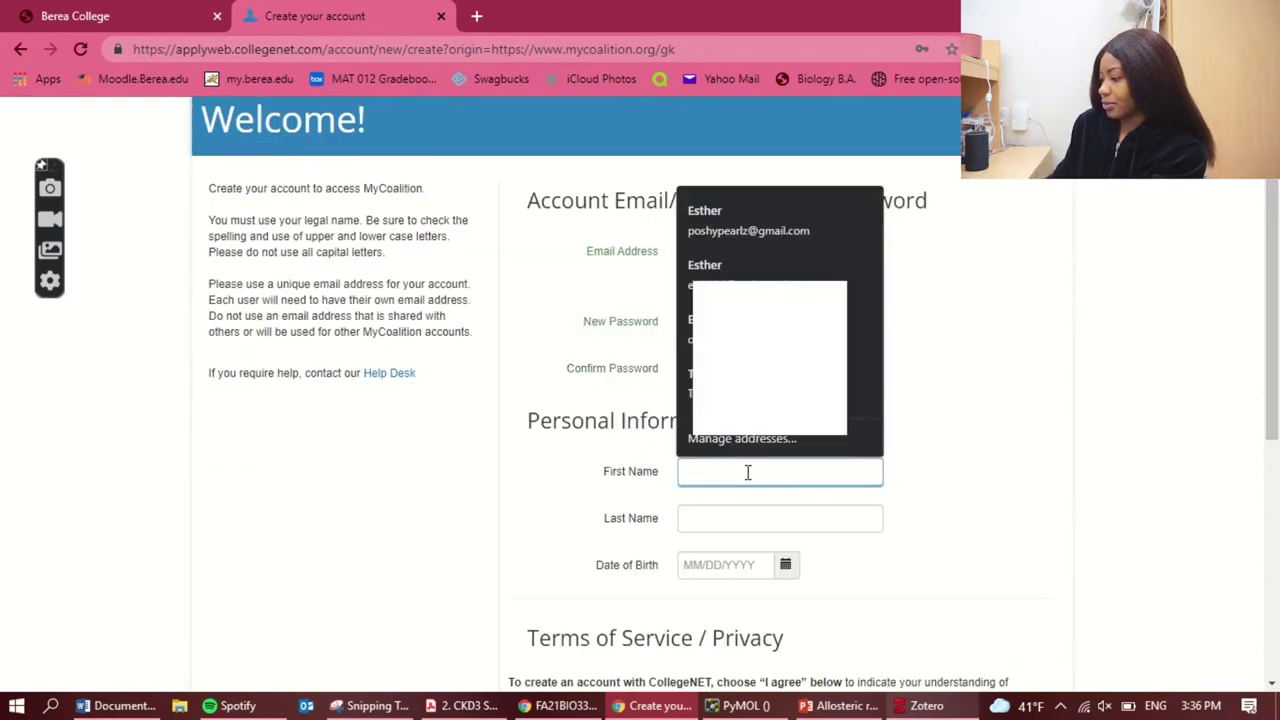
key("Tab")
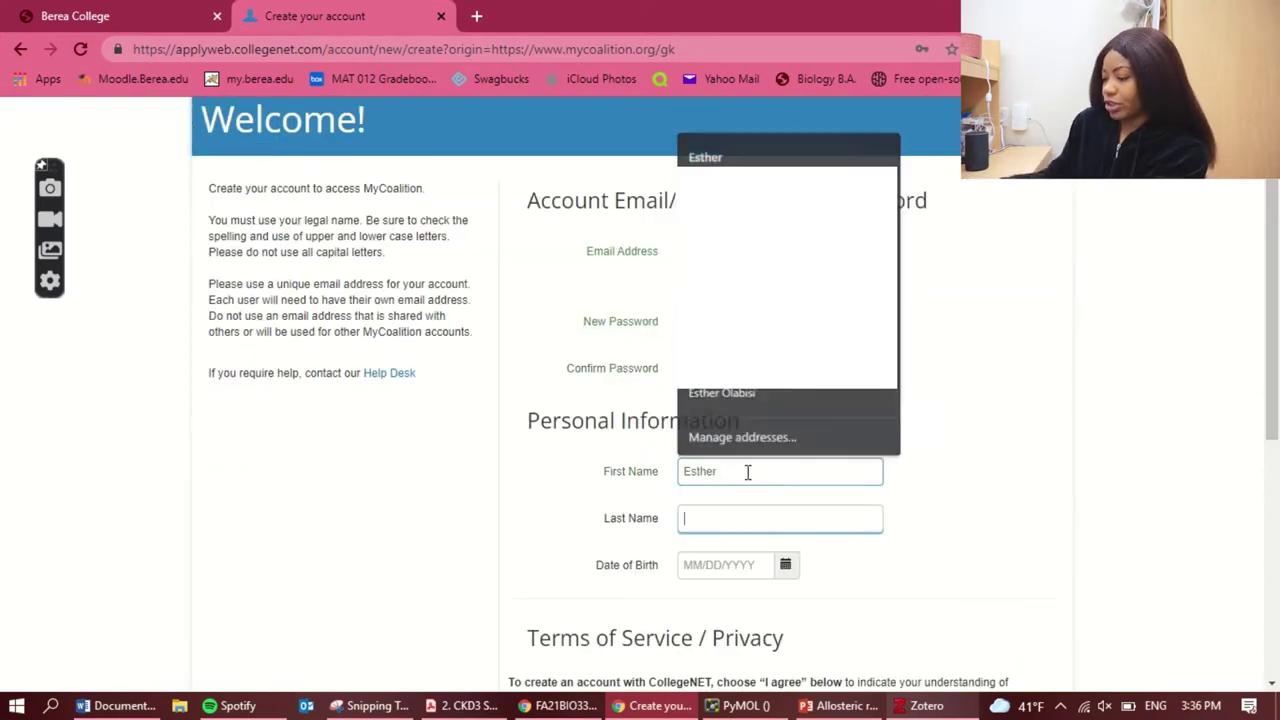
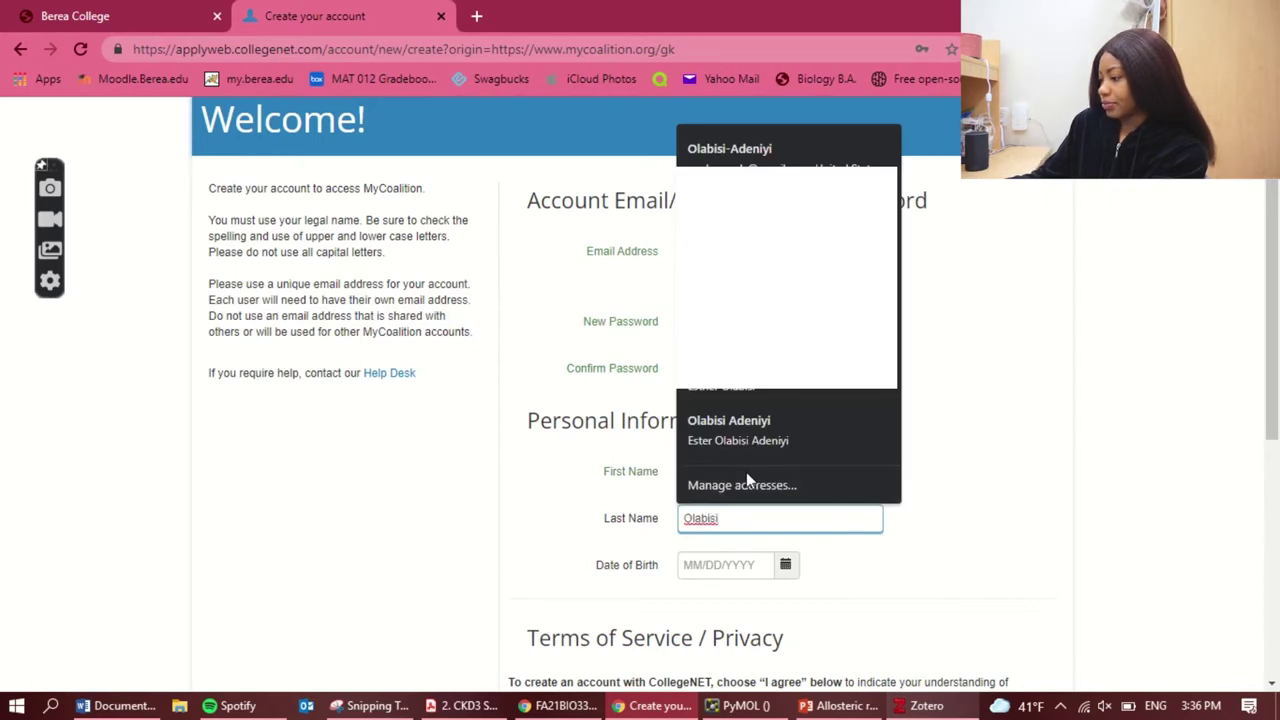
key("Tab")
scroll(760, 490, "down", 1)
left_click(770, 516)
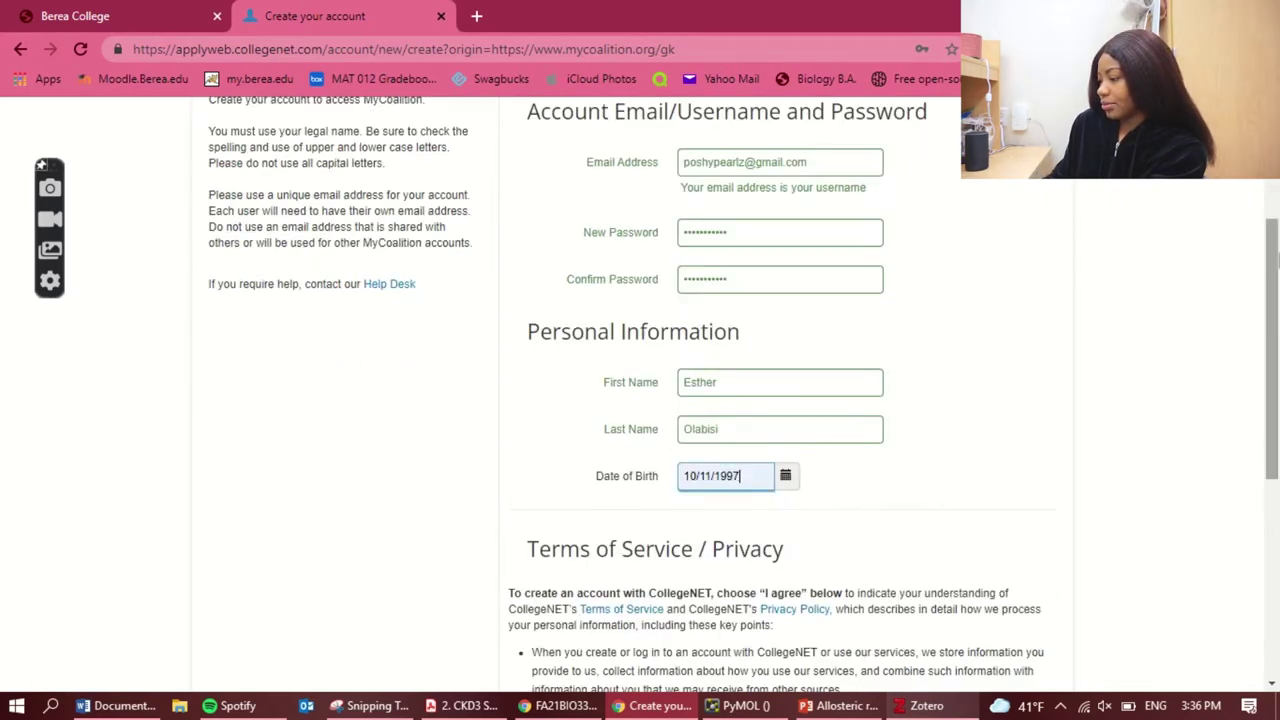
Step: Agree to the terms of service and submit the new account
scroll(590, 443, "down", 4)
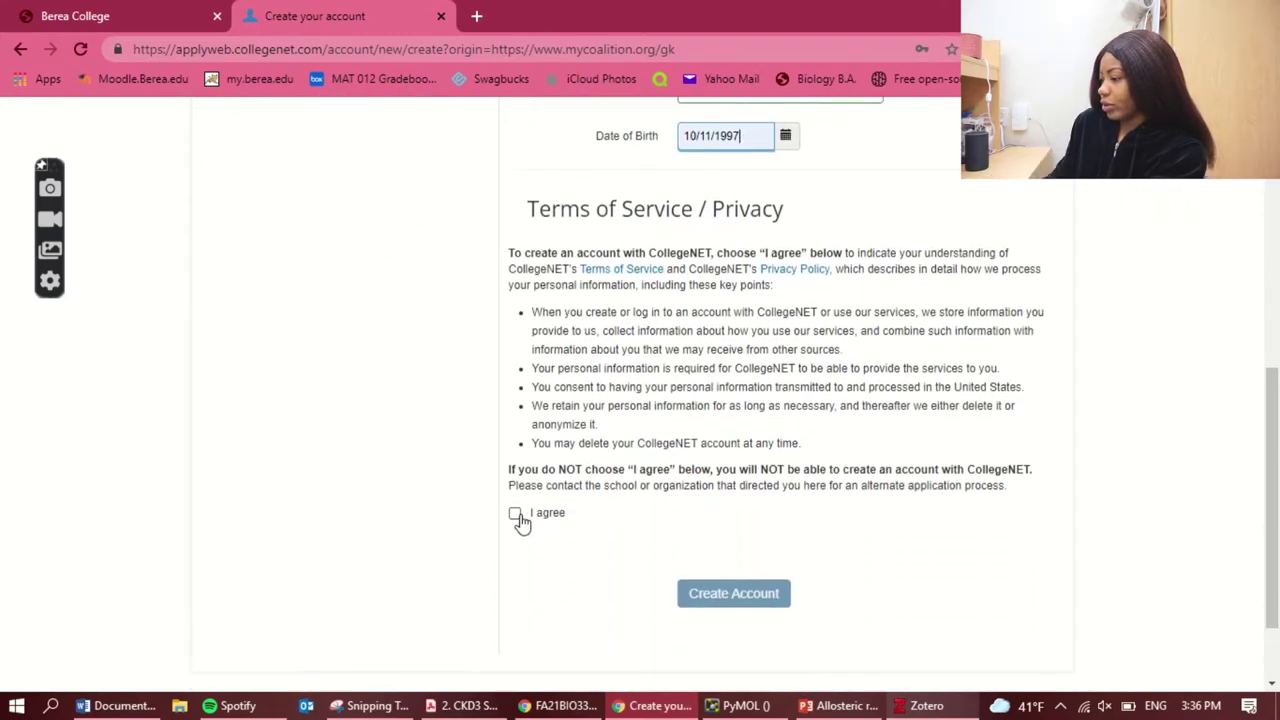
left_click(515, 513)
left_click(758, 594)
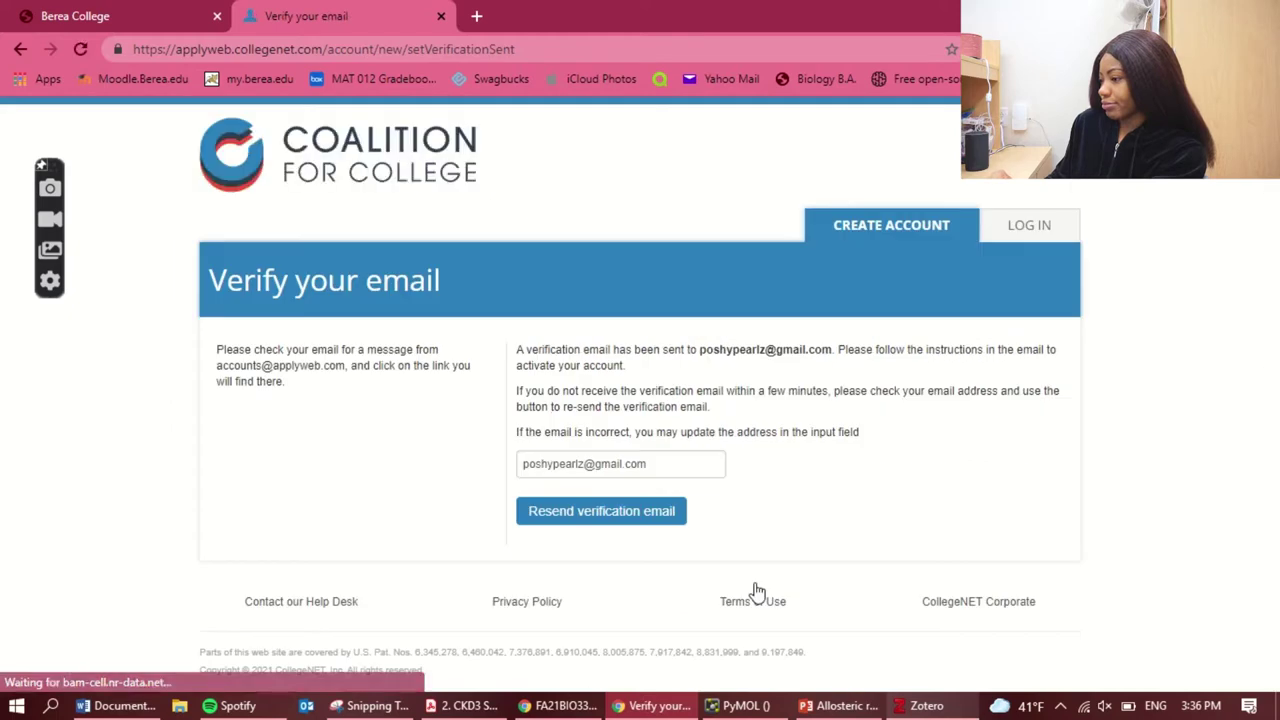
Step: In a new tab, open the Gmail inbox, the 'Please verify your account' email, and its verification link
key("ctrl+t")
type("gmail")
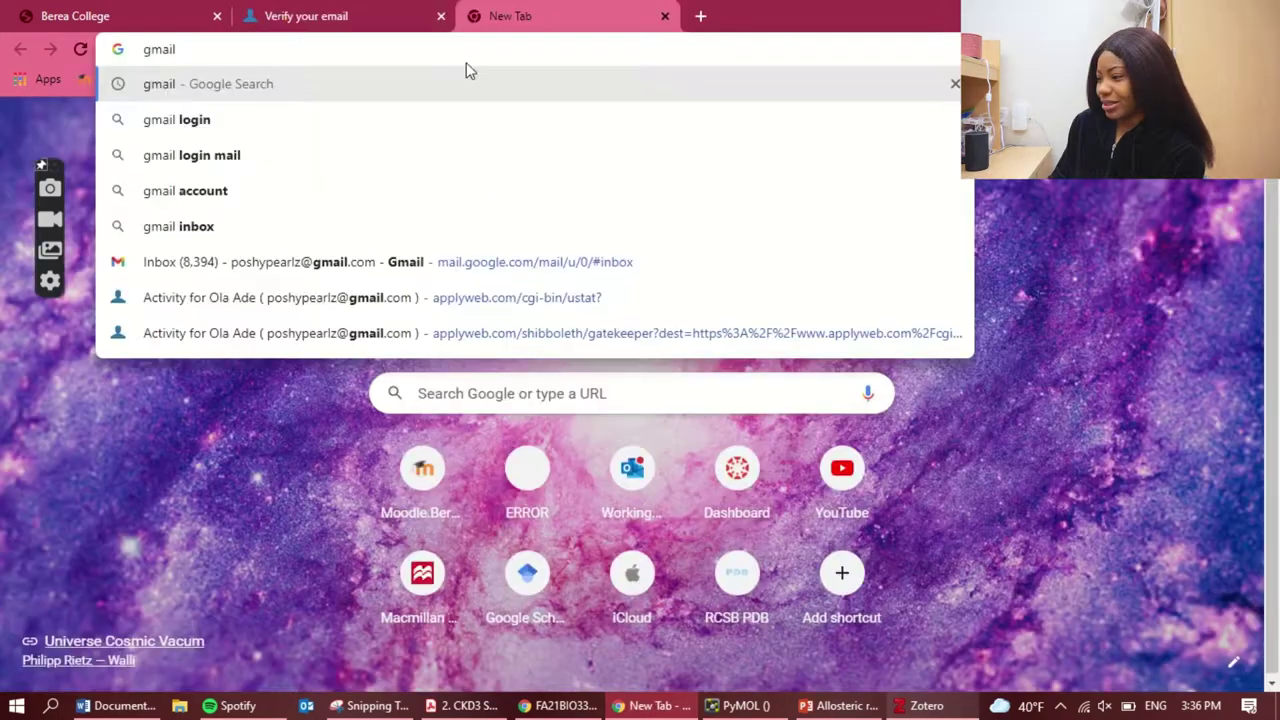
key("Down")
key("Down")
key("Down")
key("Down")
key("Down")
key("Down")
key("Down")
key("Up")
key("Up")
key("Return")
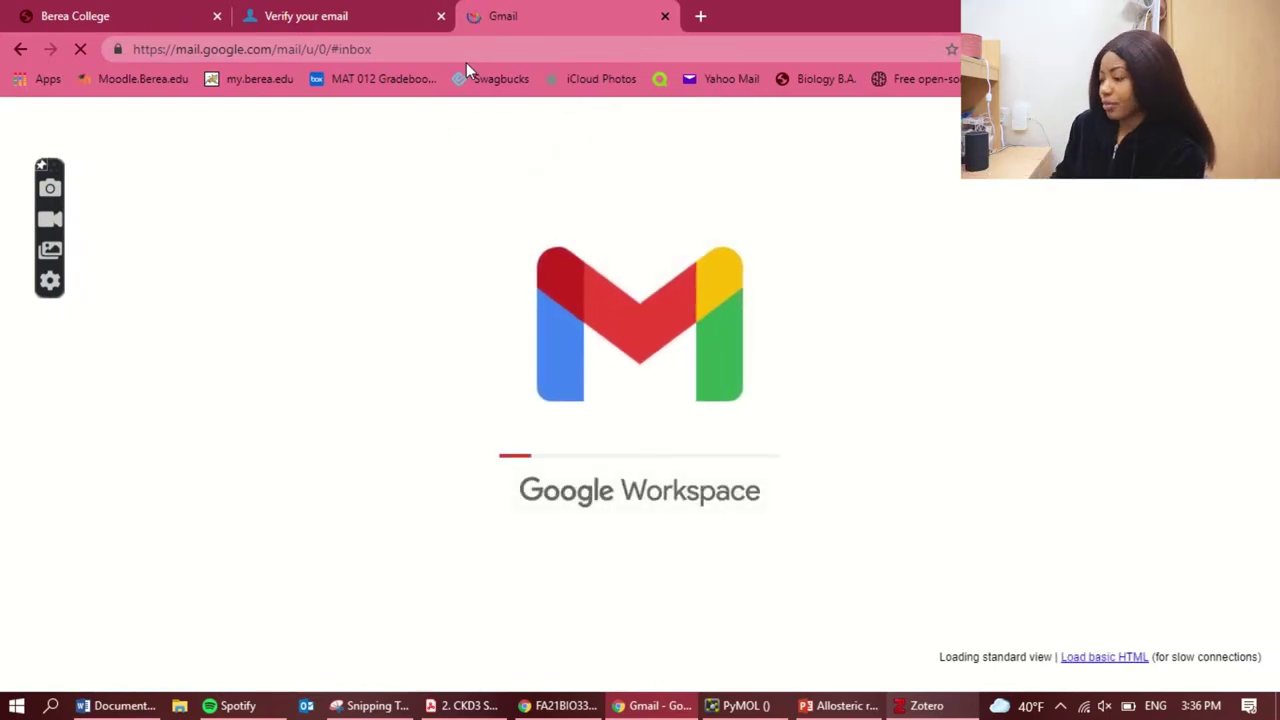
left_click(537, 275)
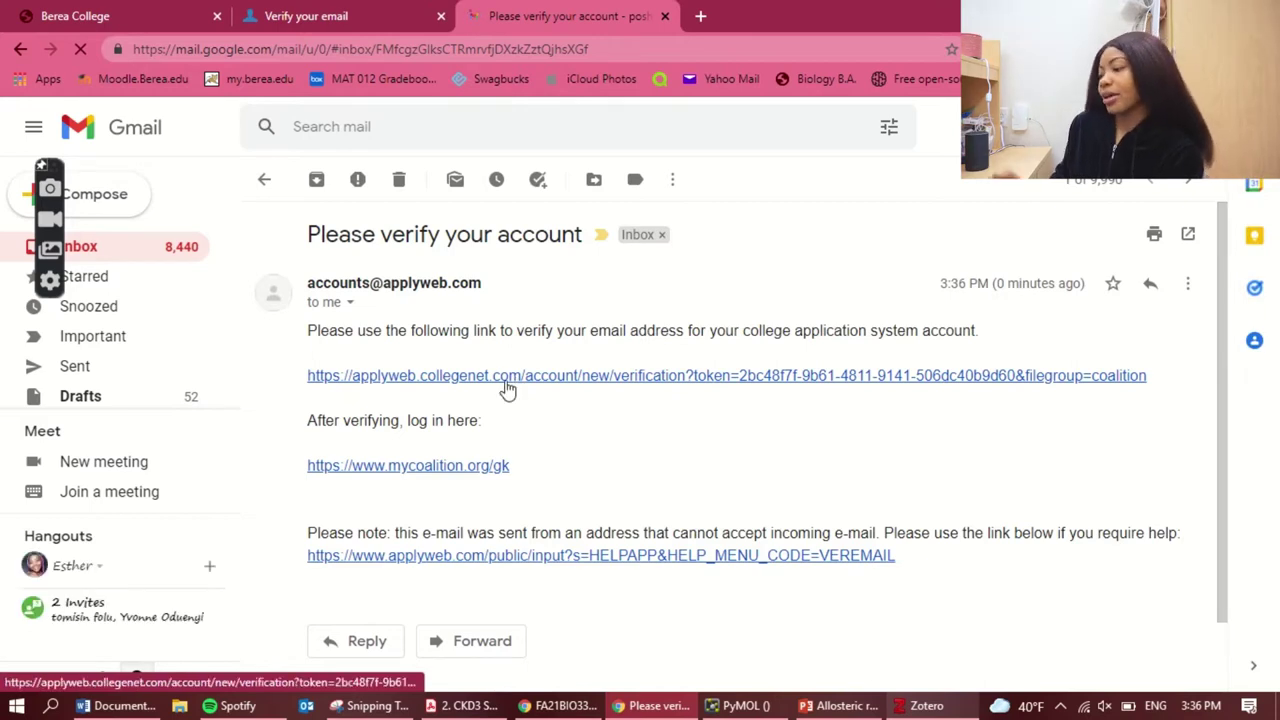
left_click(507, 376)
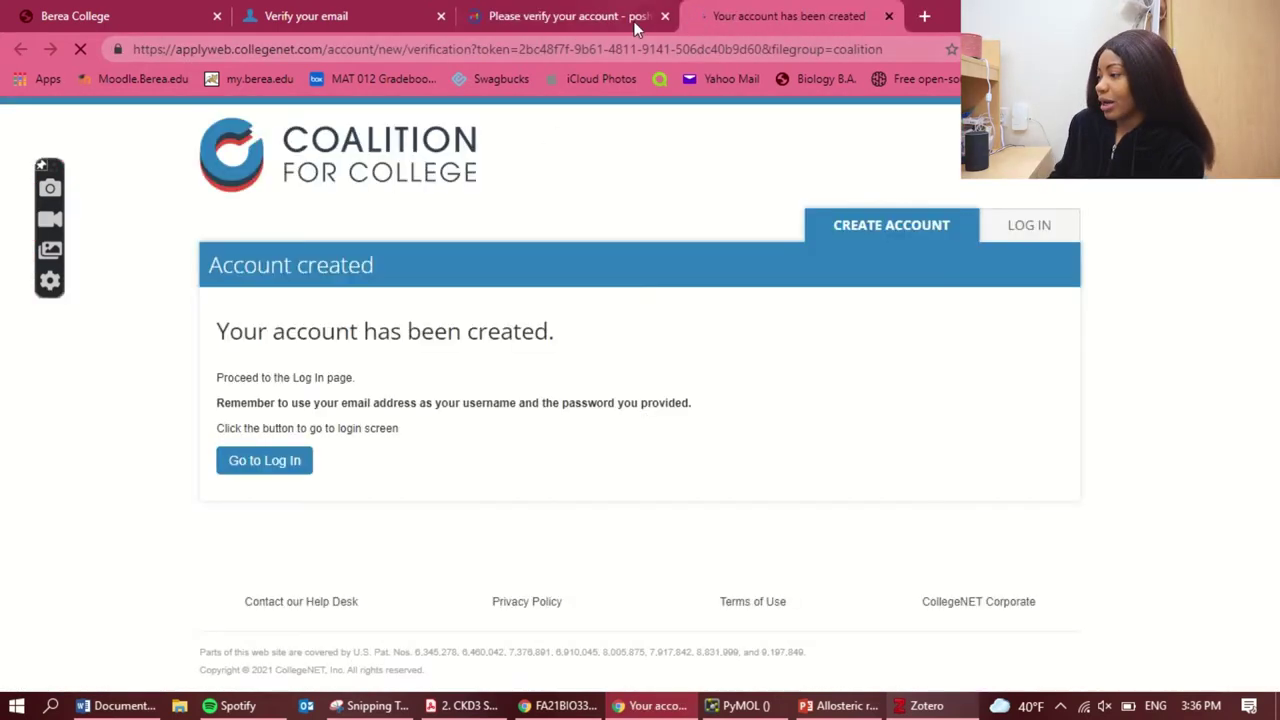
Step: Close the Gmail tab and log in to Coalition with the autofilled credentials
left_click(664, 16)
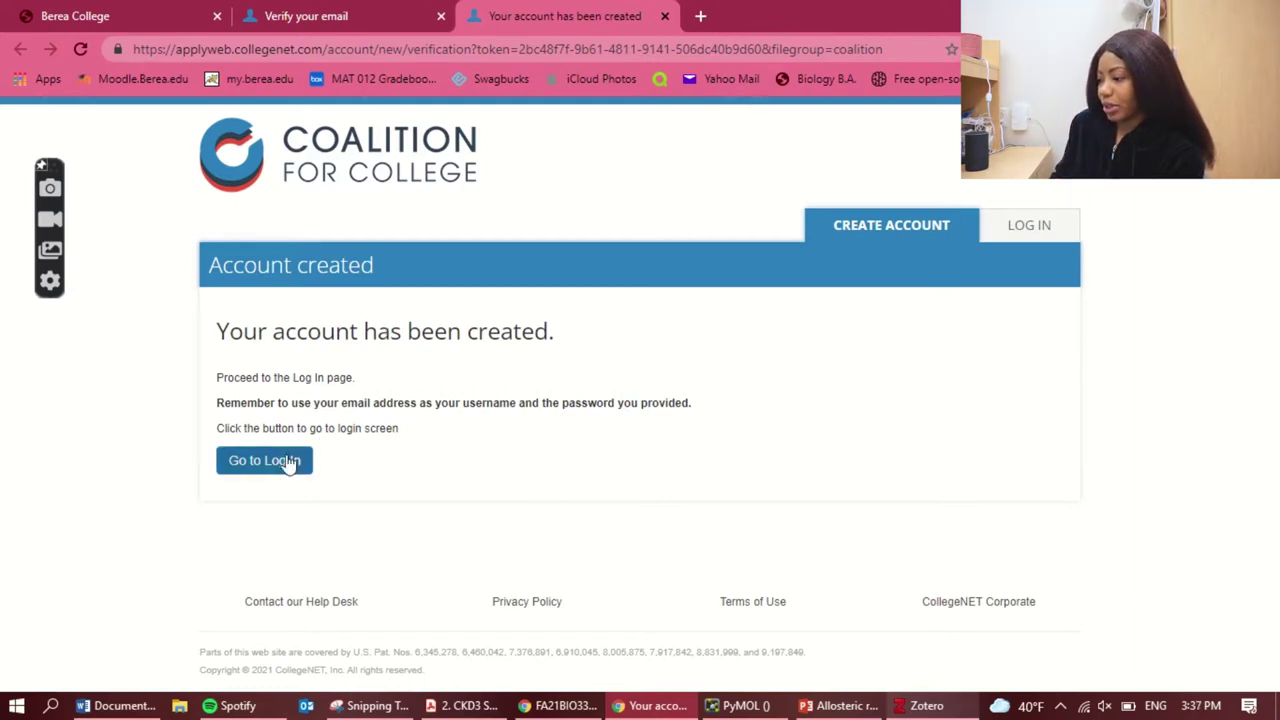
left_click(288, 462)
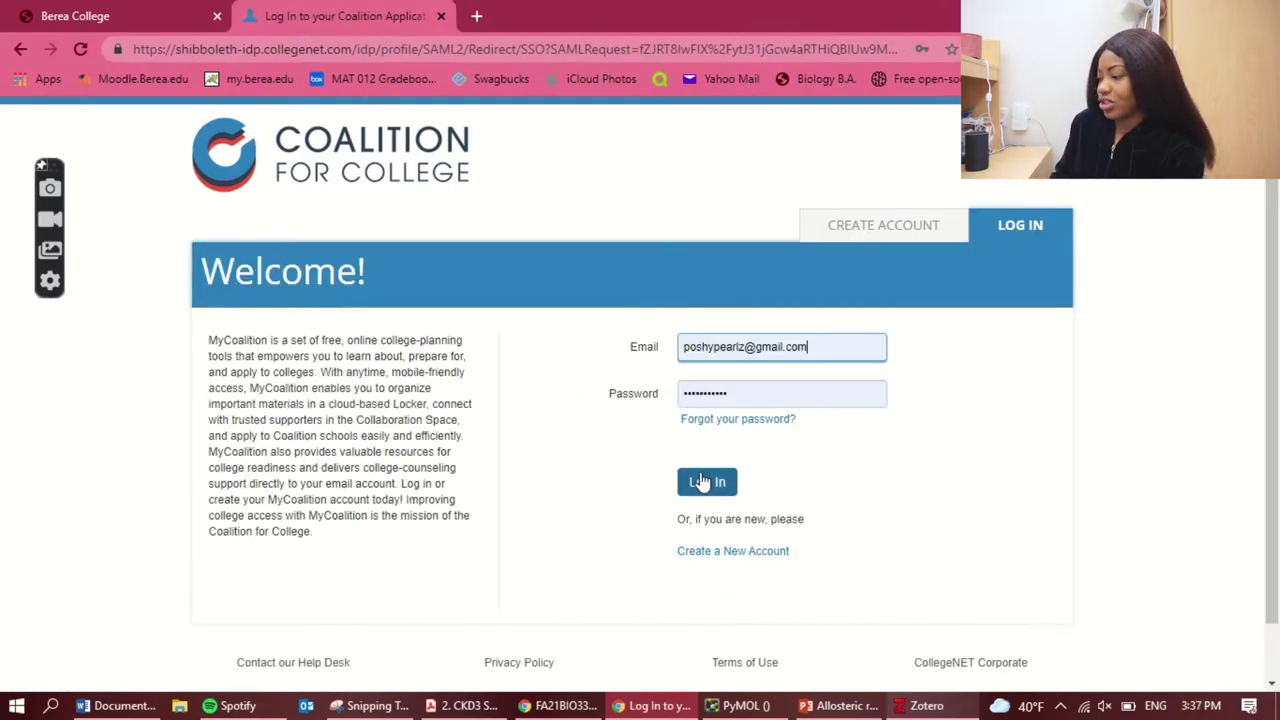
left_click(703, 482)
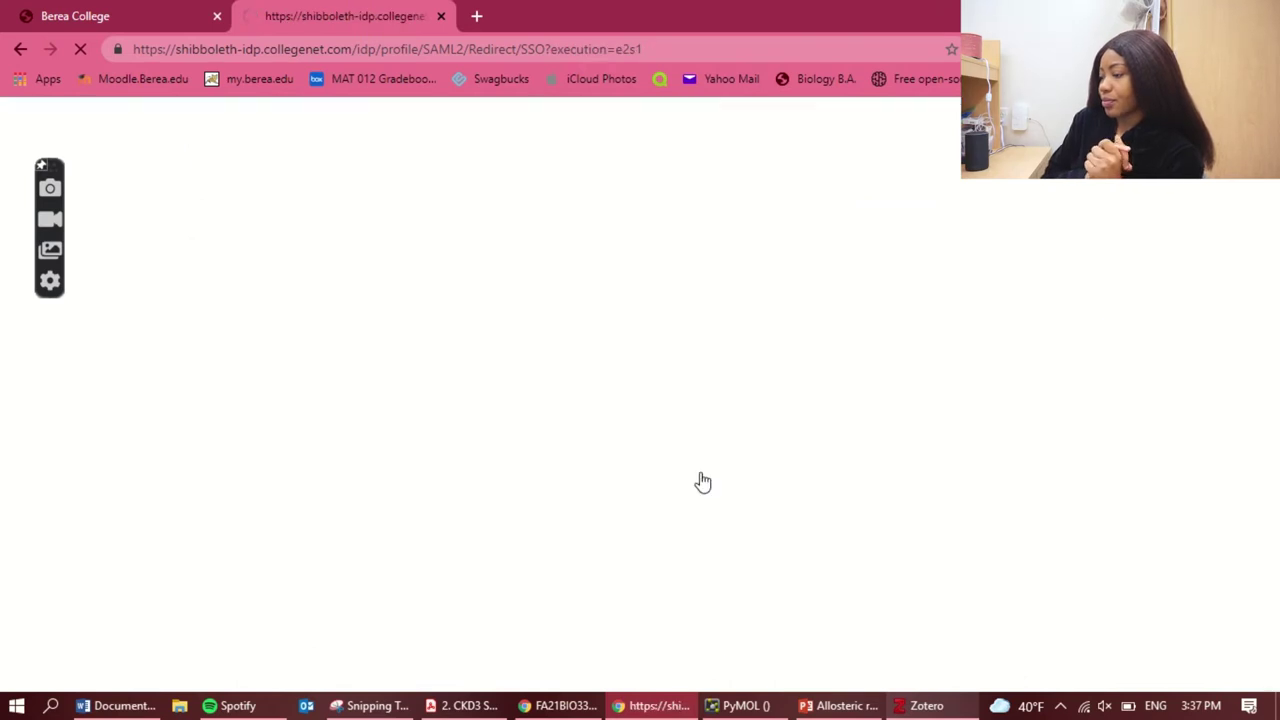
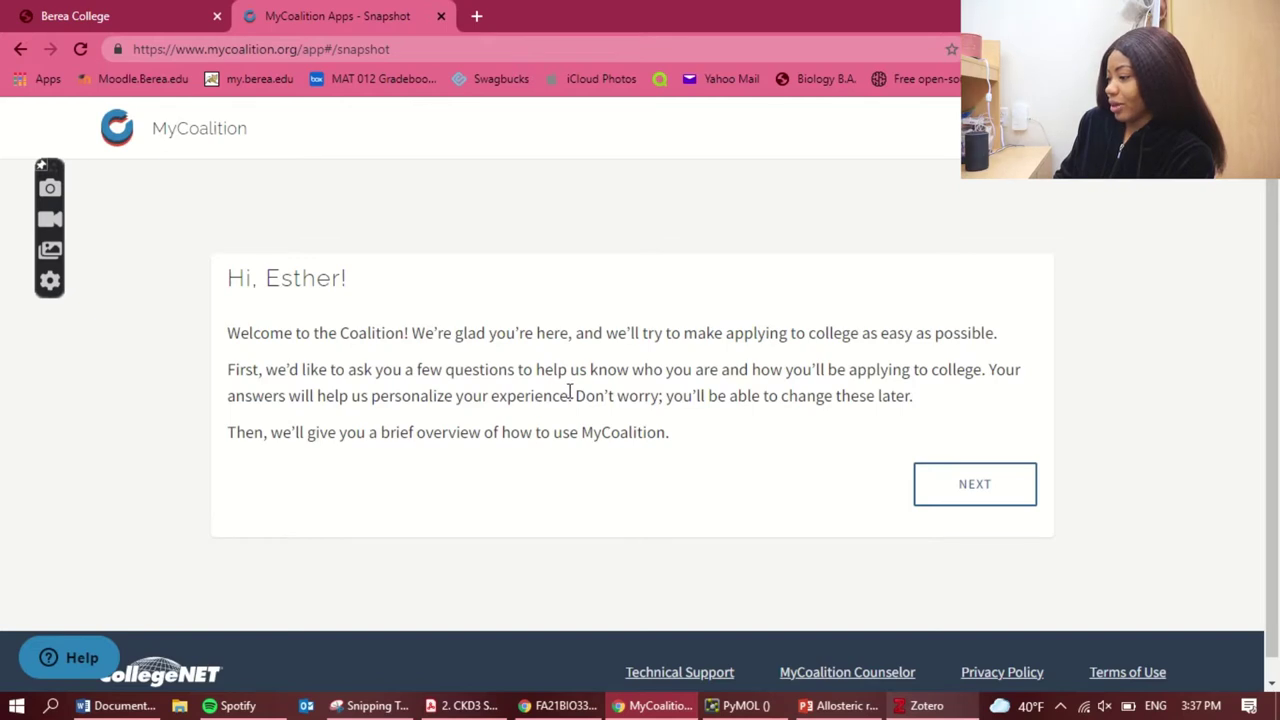
Step: Answer the enrollment questions: not currently enrolled, graduated from high school, no college credits
left_click(937, 485)
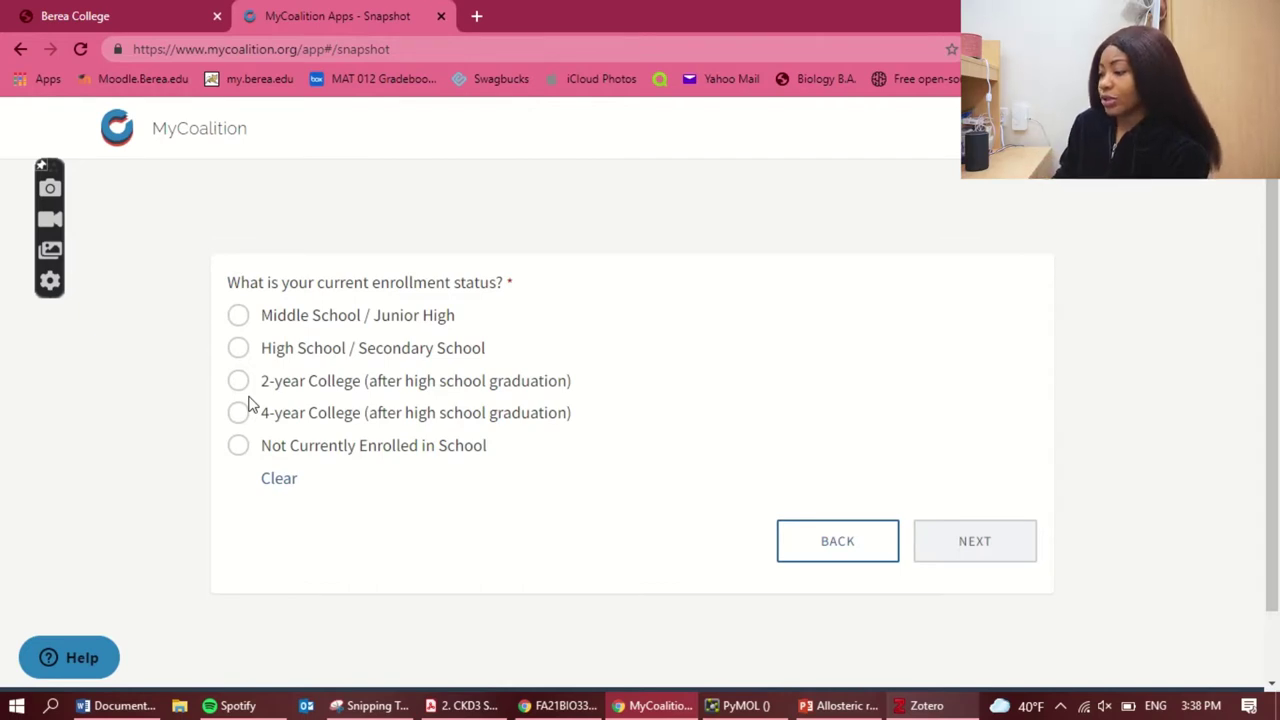
left_click(240, 447)
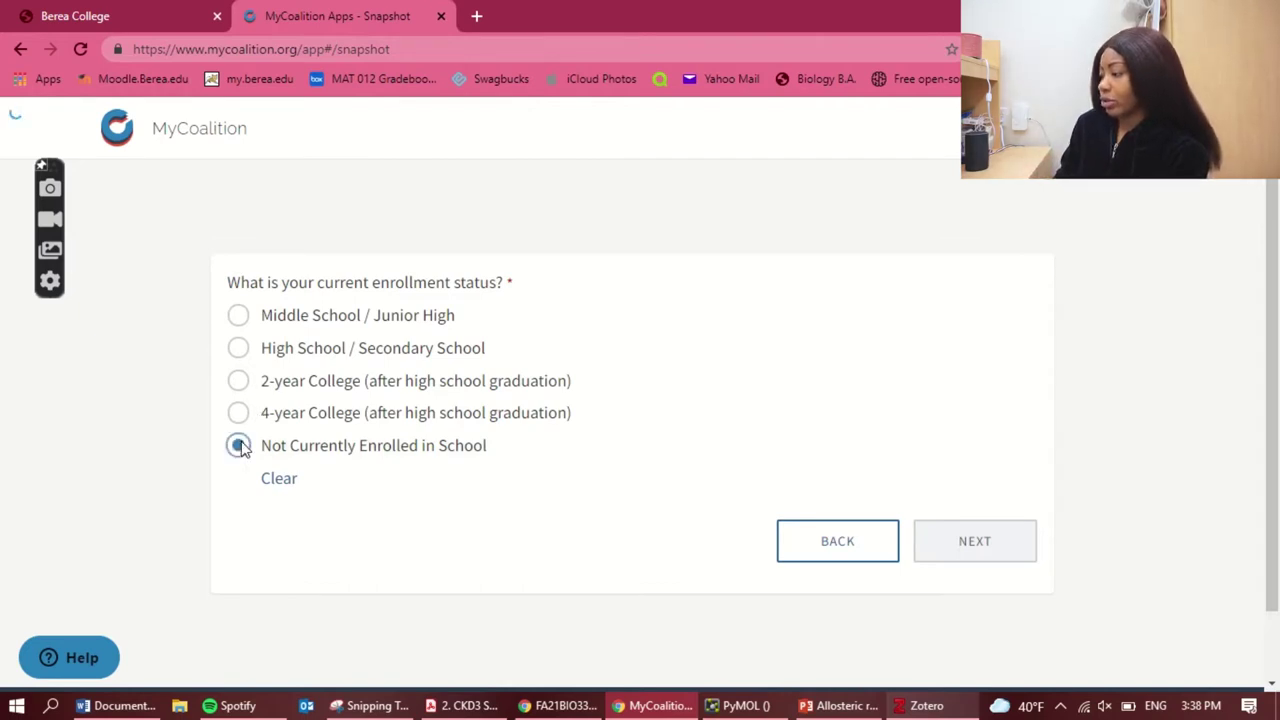
scroll(238, 437, "down", 1)
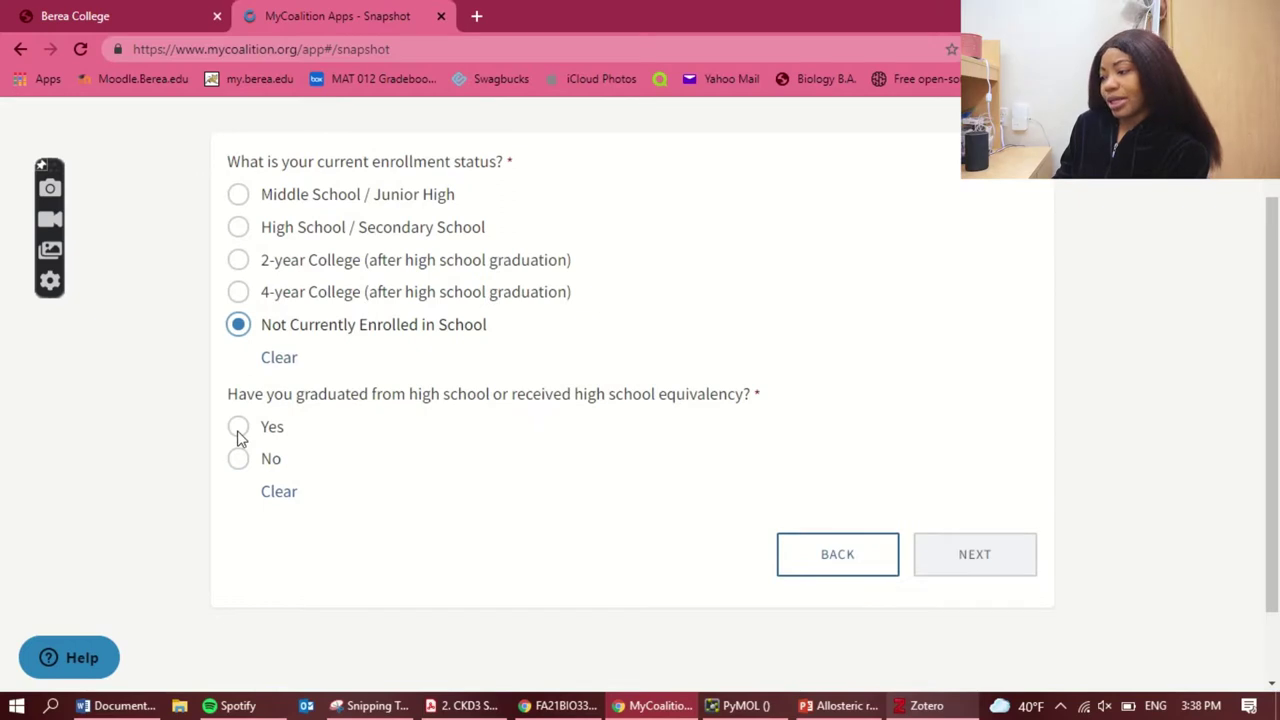
left_click(239, 430)
scroll(238, 437, "down", 1)
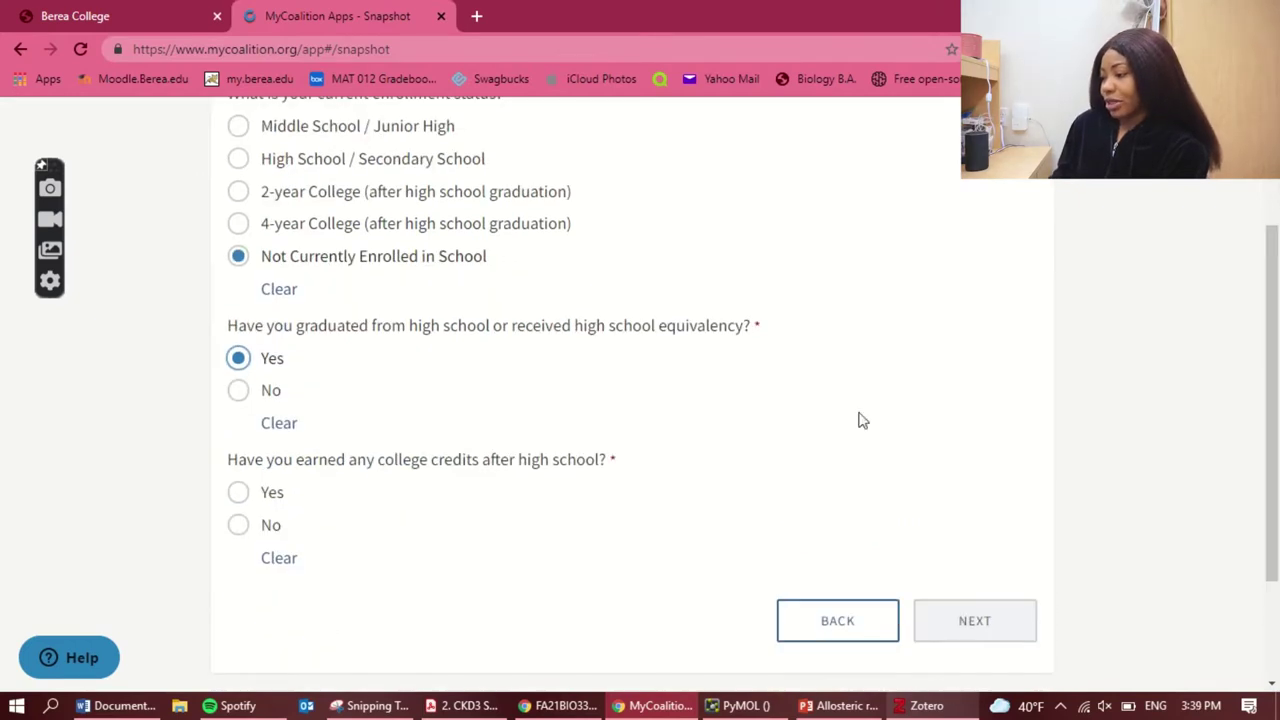
left_click(240, 528)
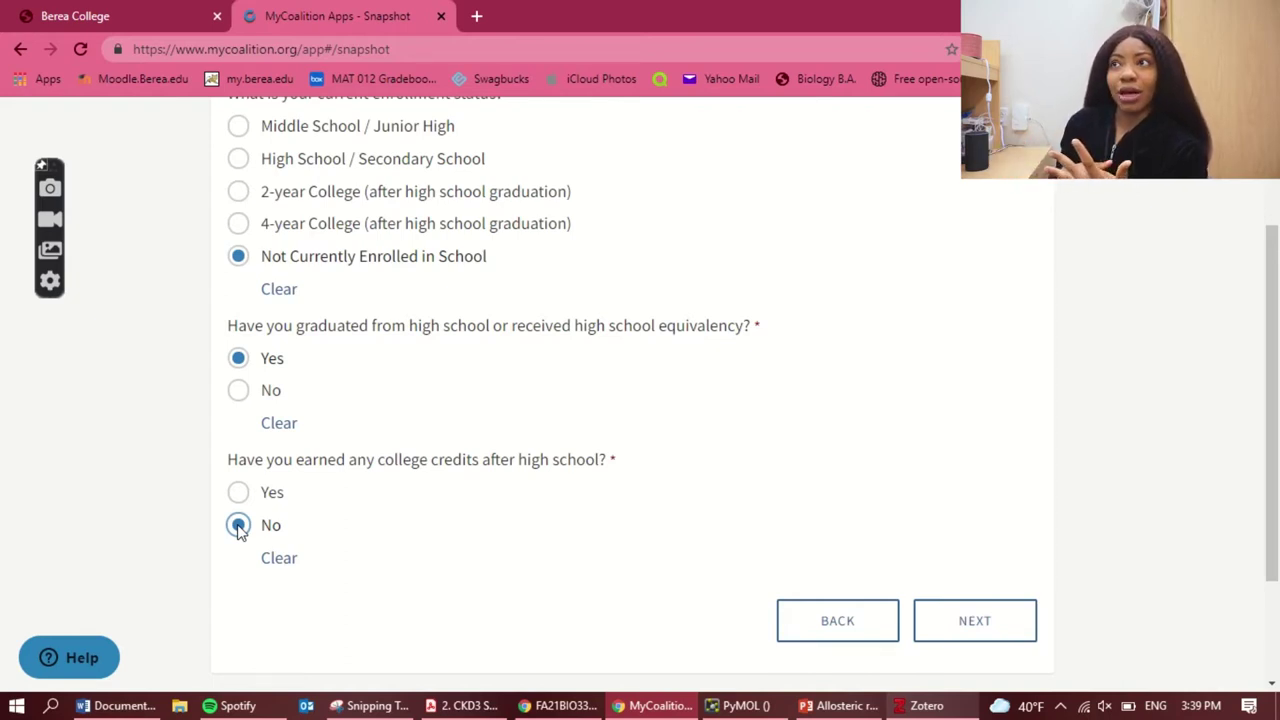
Step: Answer No to both the U.S. citizen and permanent resident questions and submit
left_click(957, 621)
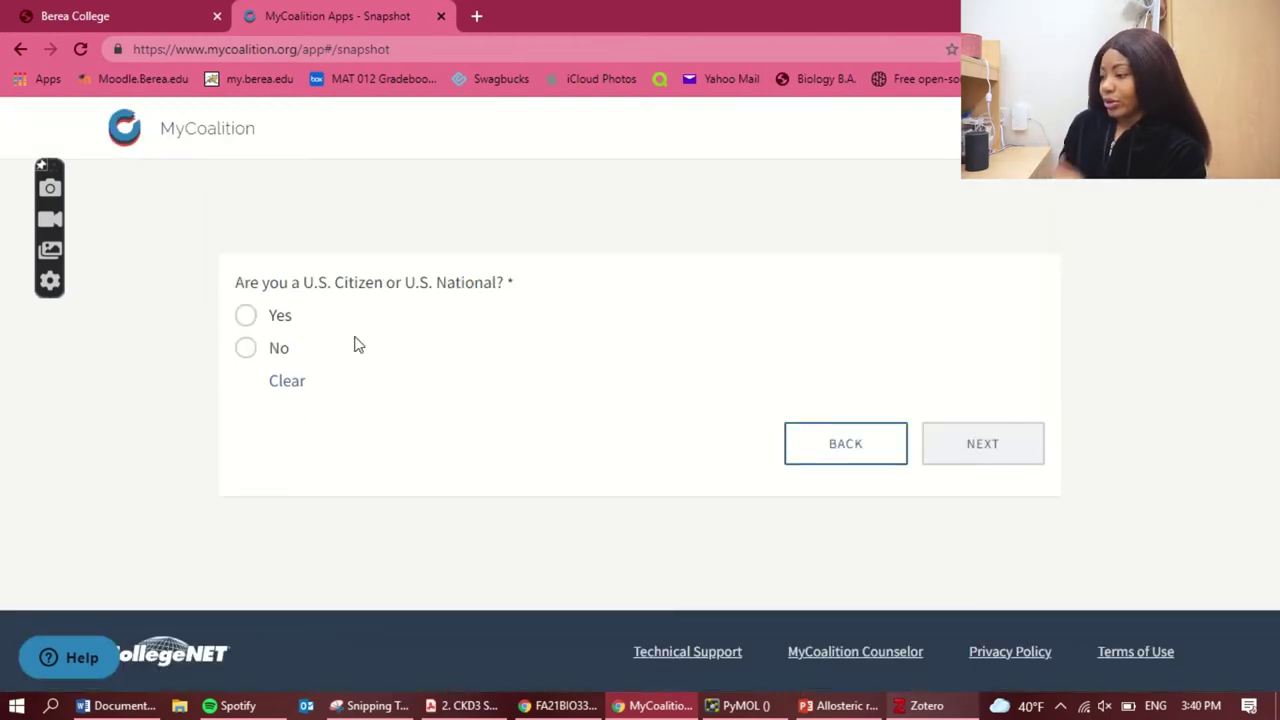
left_click(246, 352)
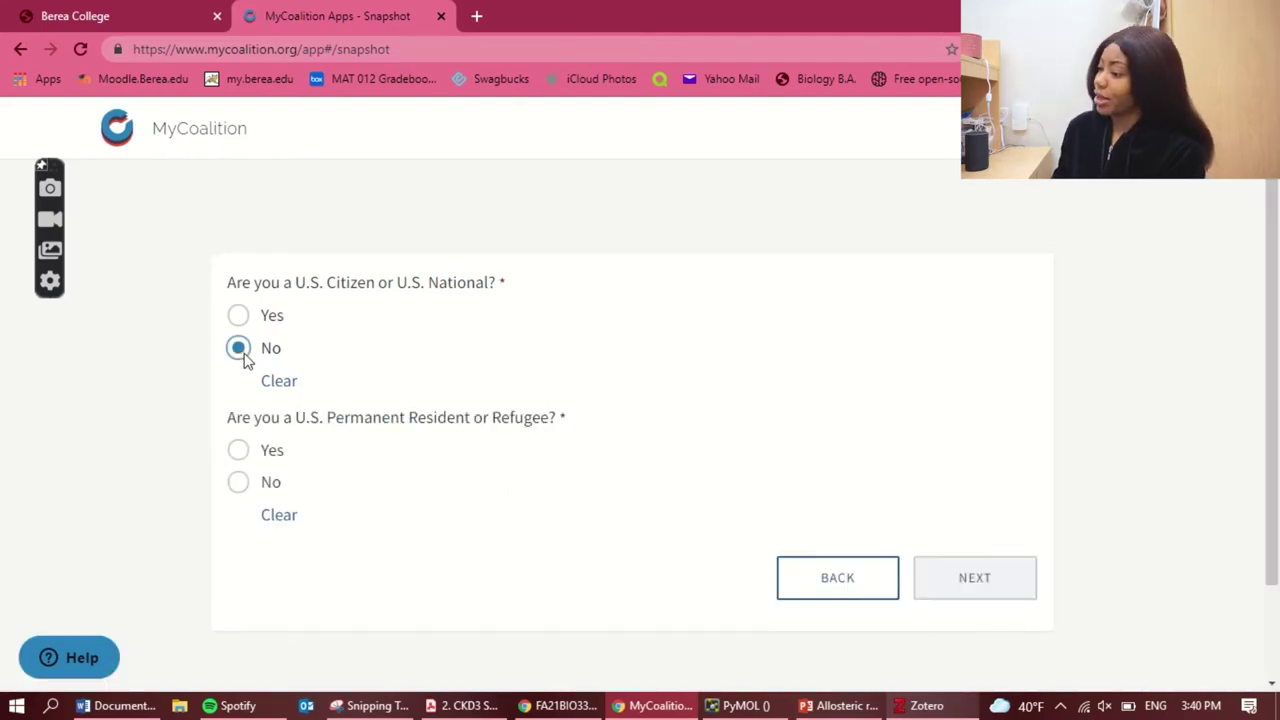
left_click(238, 482)
left_click(950, 590)
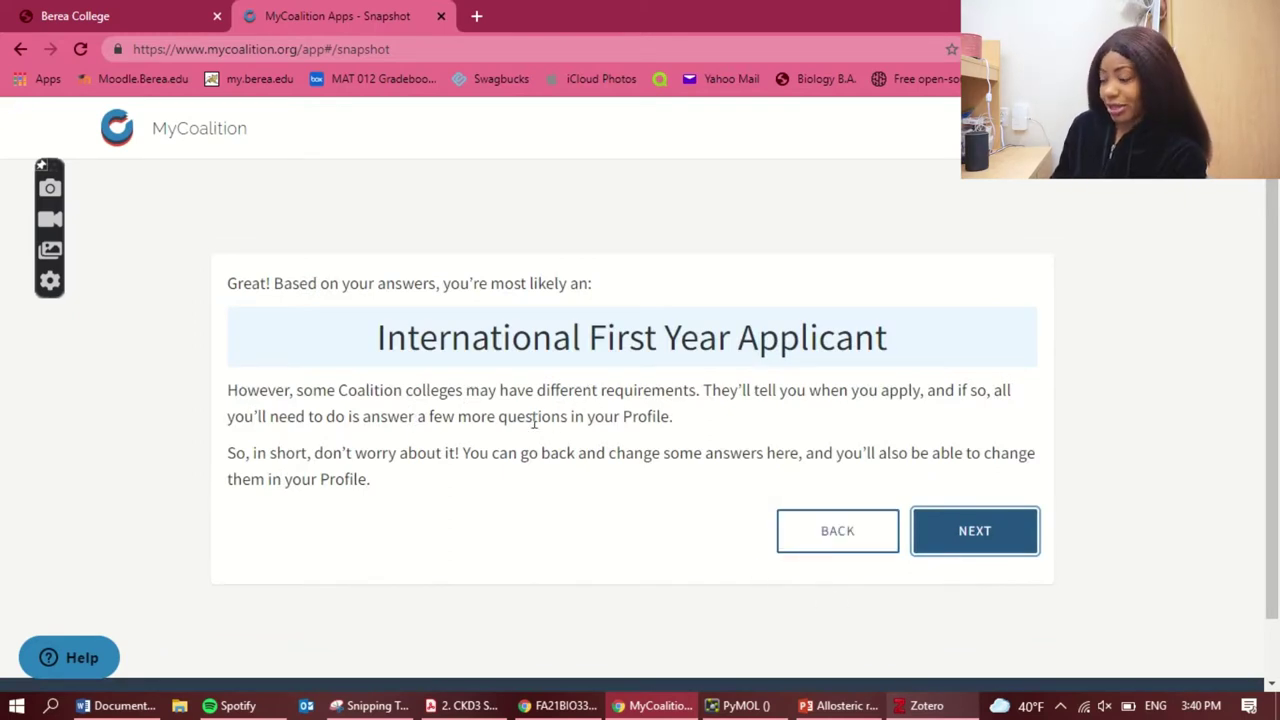
Step: Search for 'berea college', add Berea College to the schools-of-interest list, and continue
left_click(988, 537)
left_click(740, 360)
type("berea")
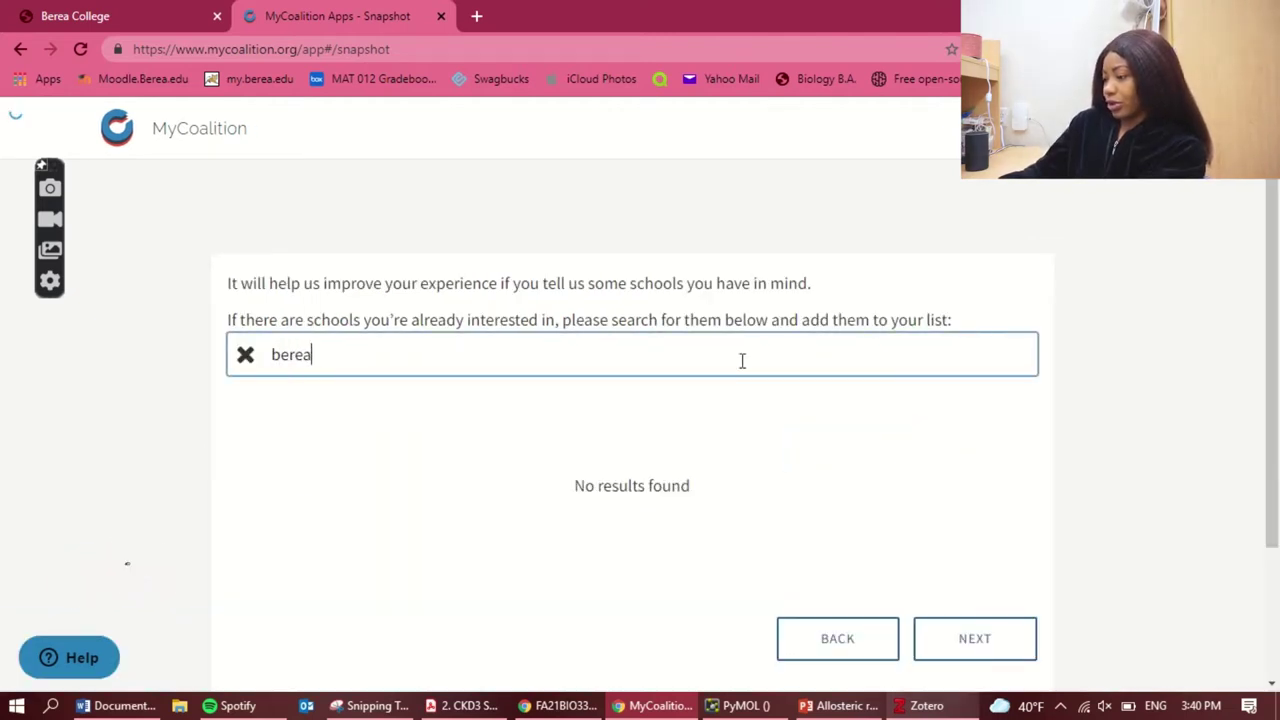
type(" college")
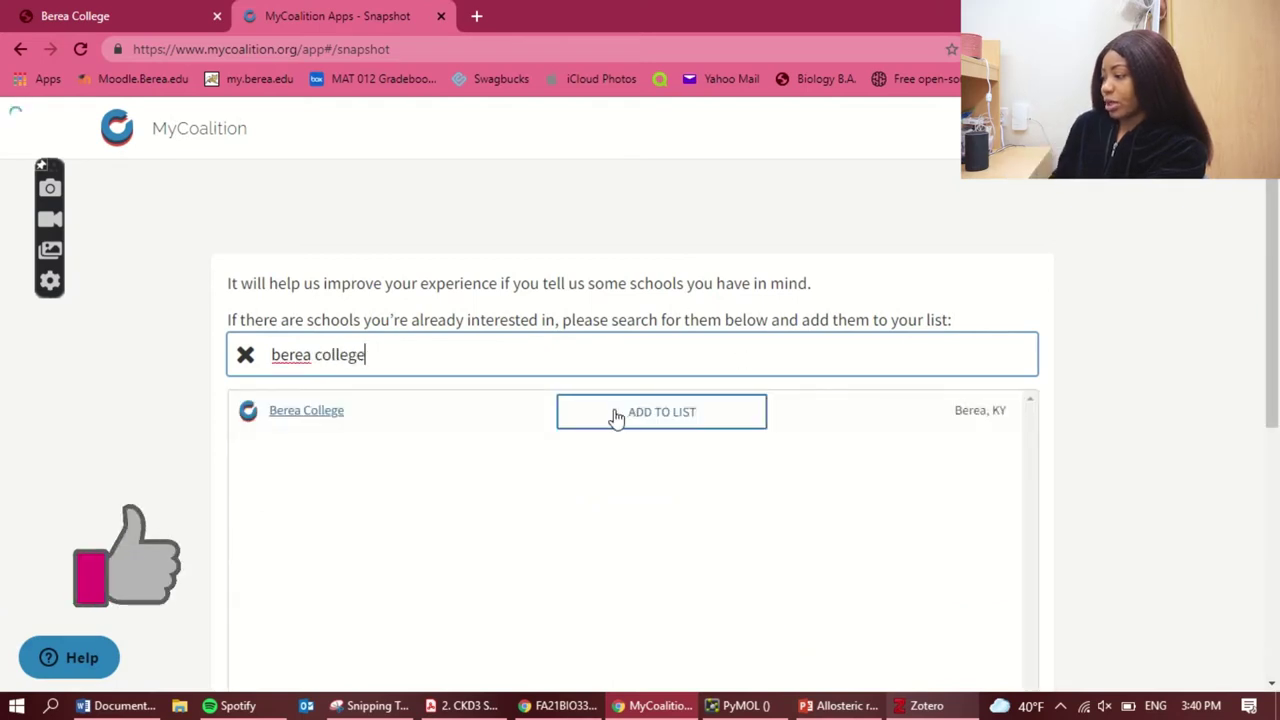
left_click(617, 416)
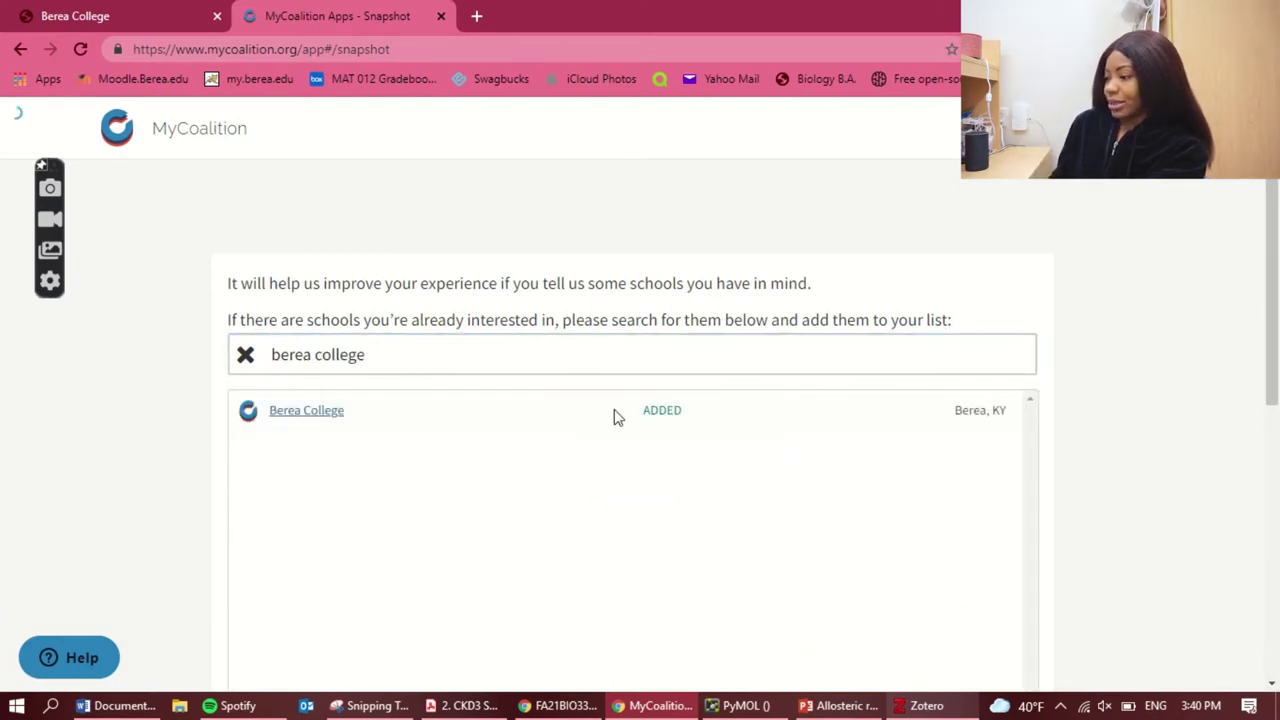
left_click_drag(1272, 390, 1274, 543)
left_click(956, 623)
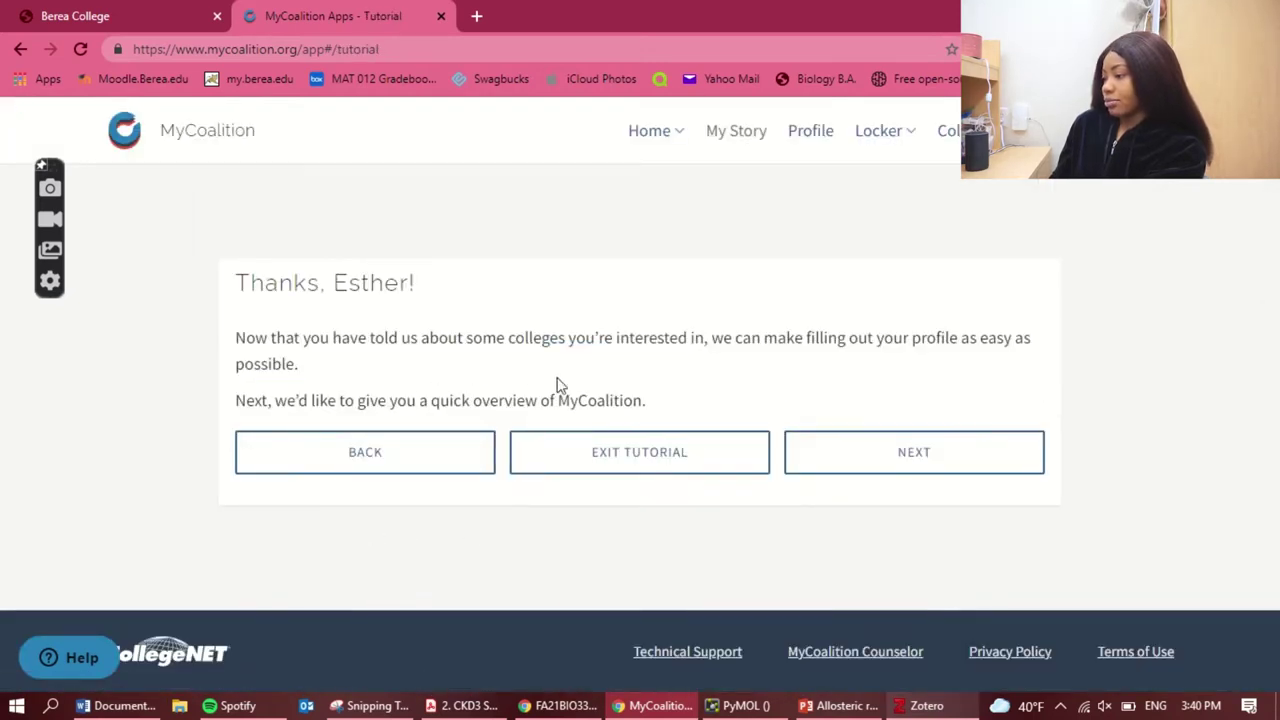
Step: Step through the Profile and Locker pages of the overview tutorial
left_click(836, 470)
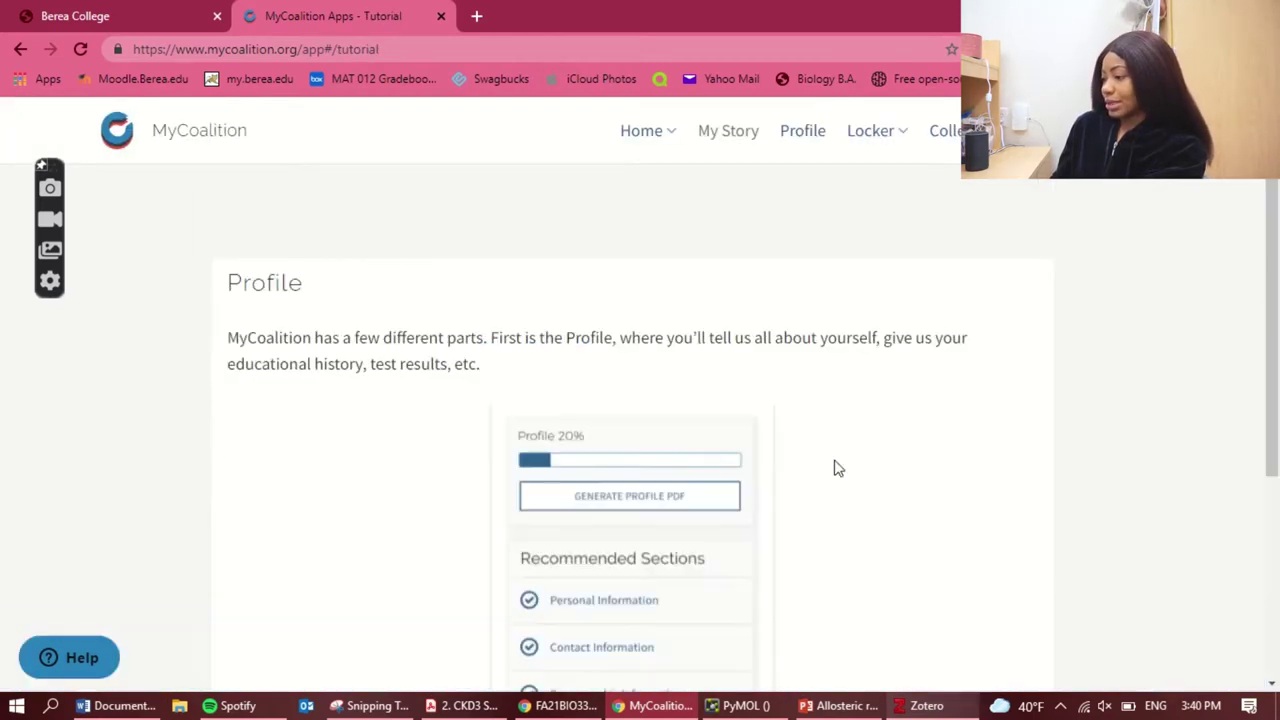
scroll(880, 450, "down", 5)
left_click(906, 491)
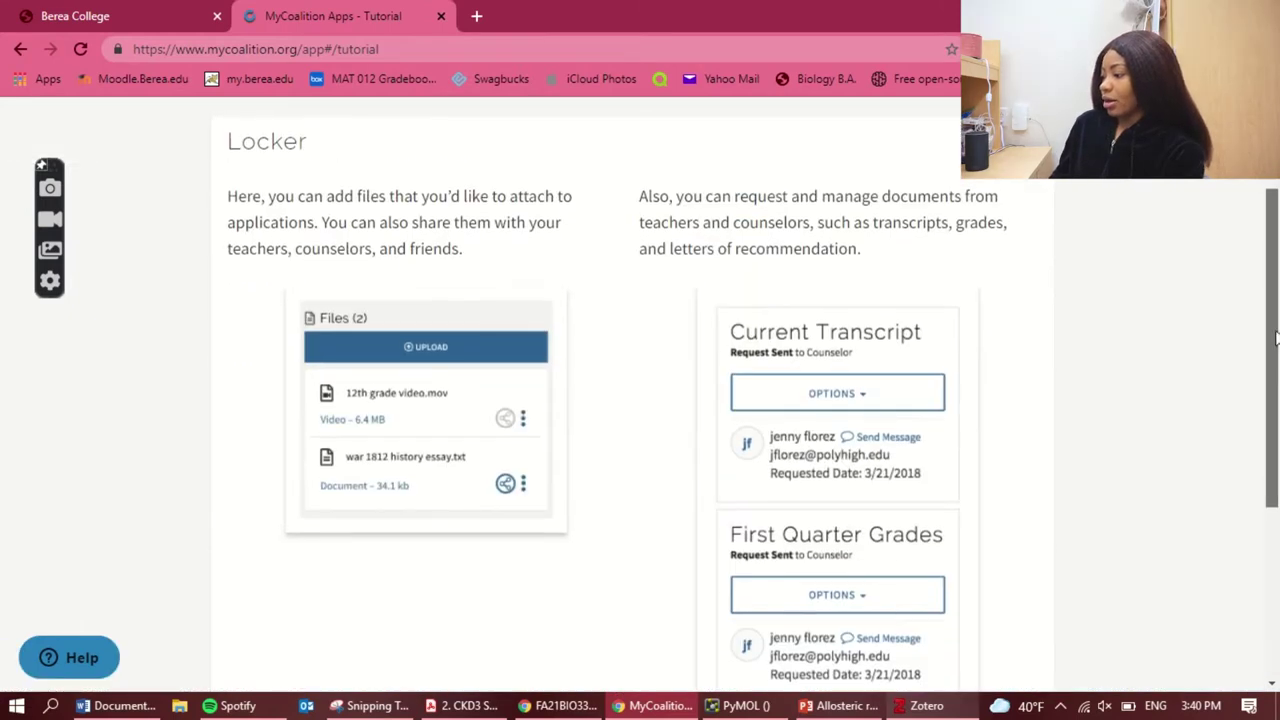
scroll(1272, 342, "down", 1)
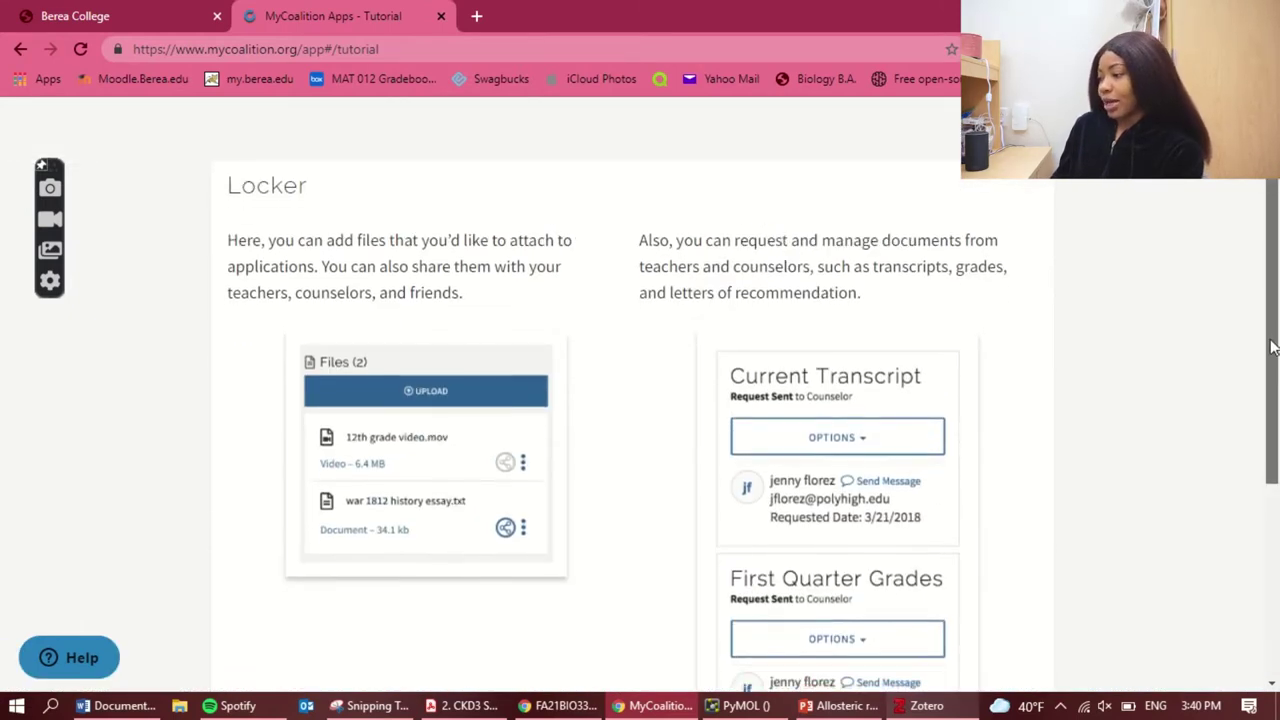
left_click_drag(1272, 345, 1274, 460)
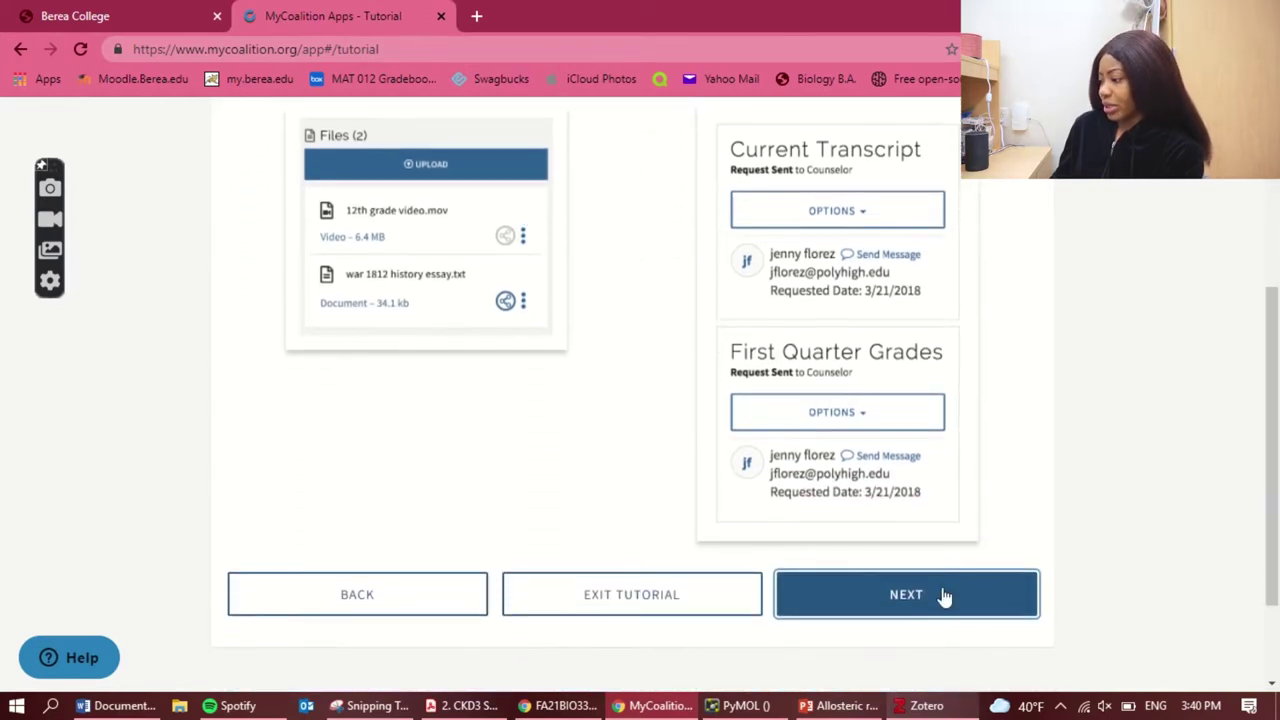
left_click(944, 596)
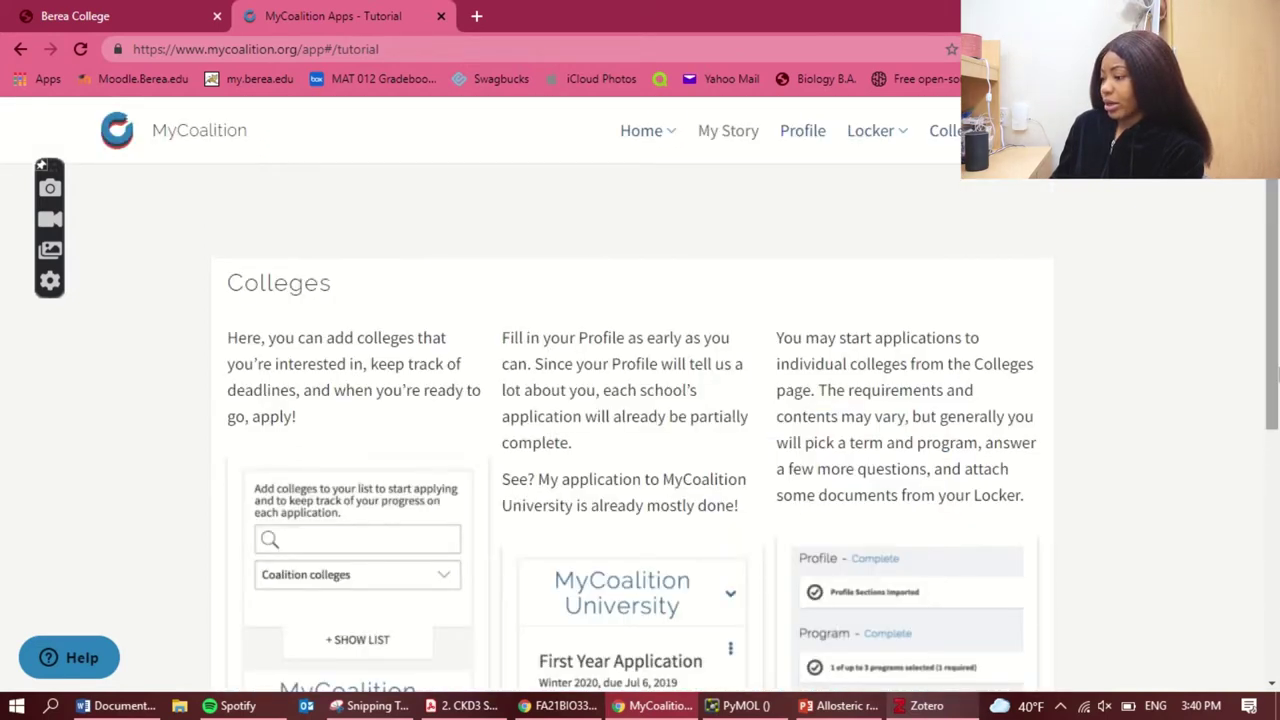
Step: Continue through the Colleges and Get help pages and finish with Get Started
left_click_drag(1272, 398, 1272, 406)
scroll(1272, 406, "down", 2)
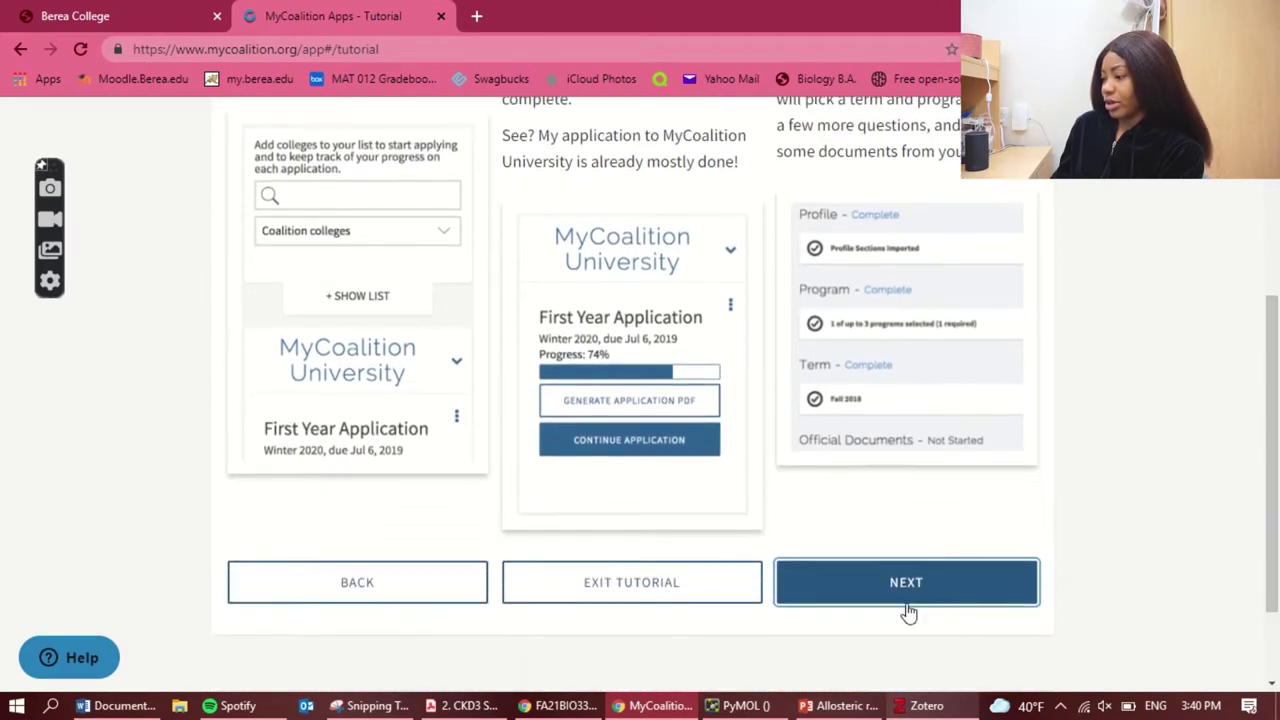
left_click(908, 591)
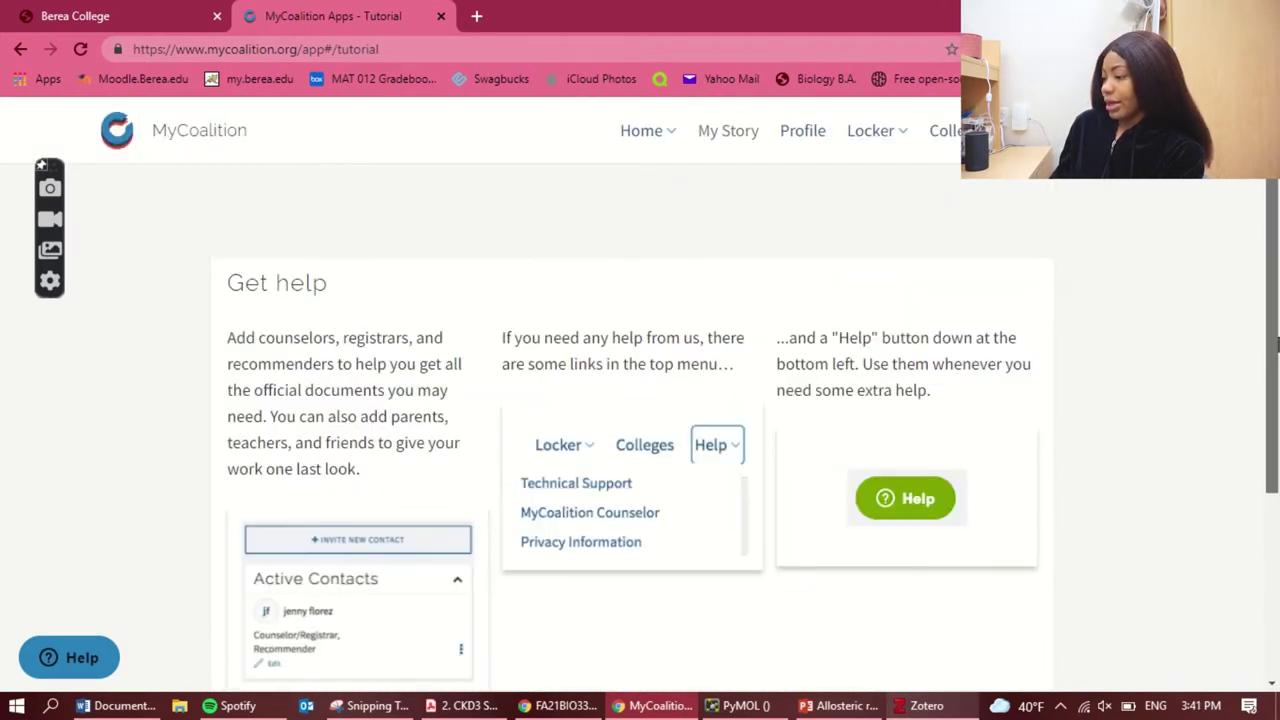
scroll(1072, 531, "down", 2)
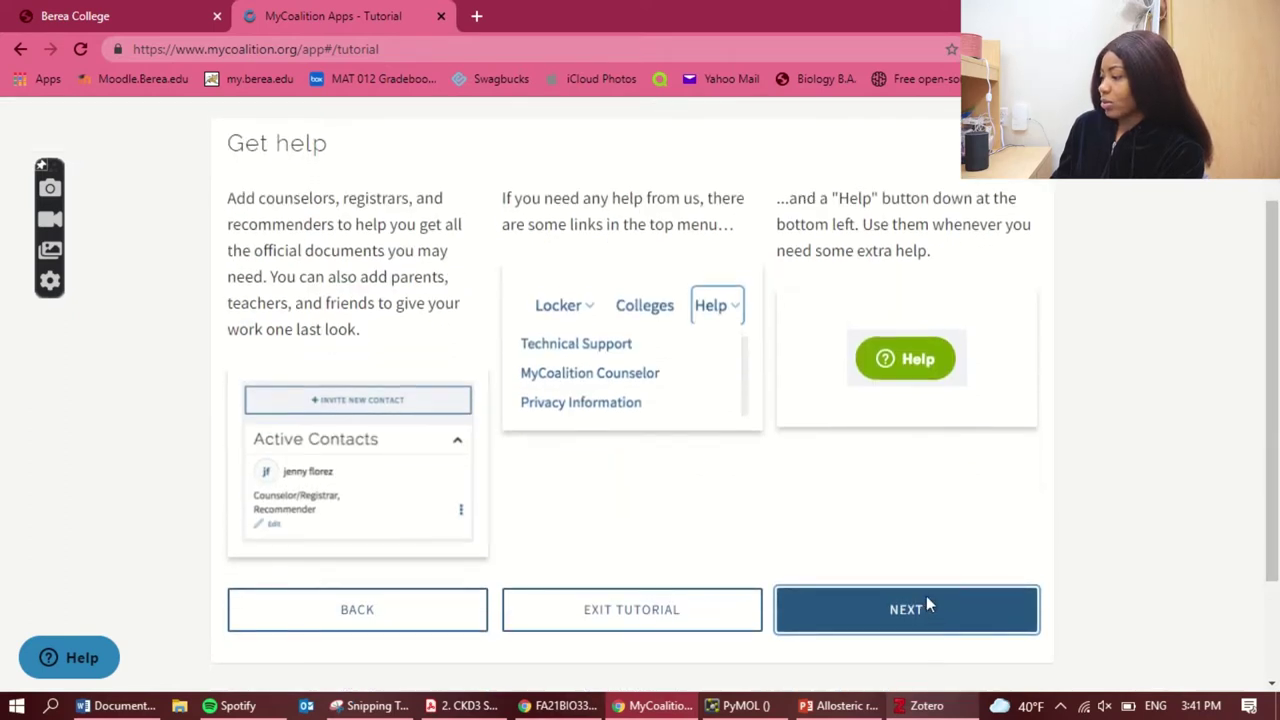
left_click(926, 605)
scroll(818, 530, "down", 3)
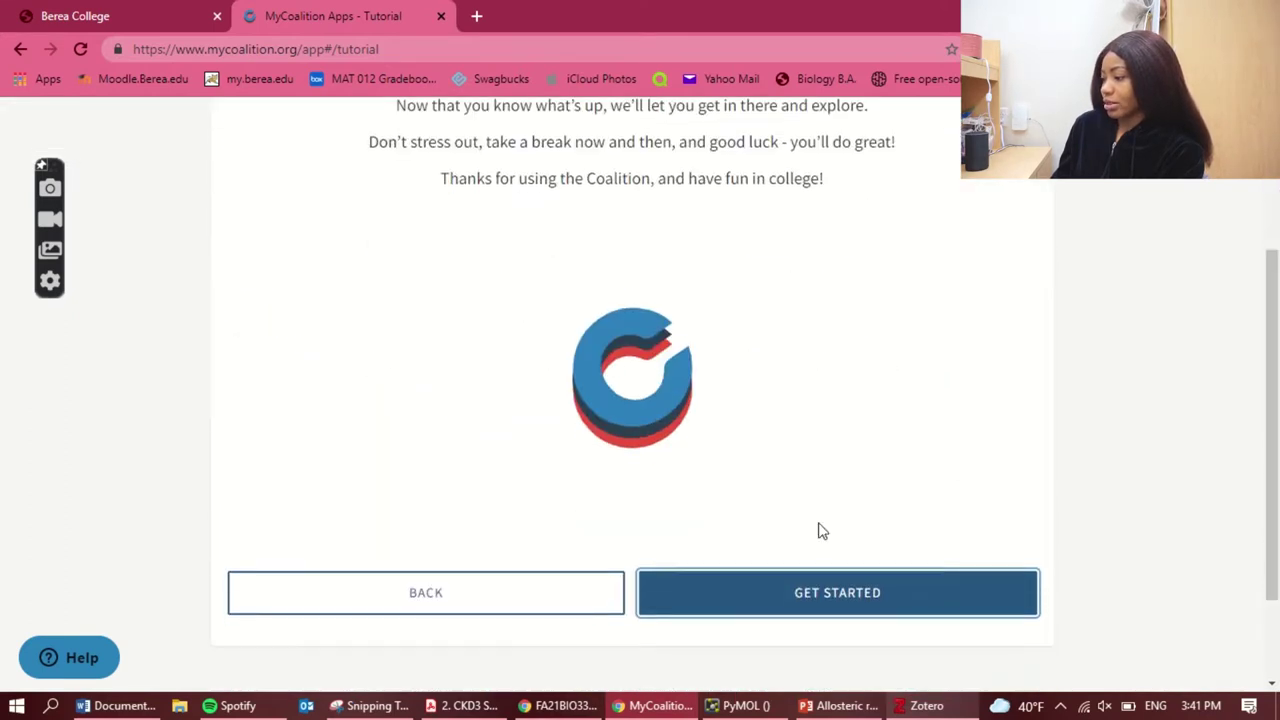
left_click(817, 589)
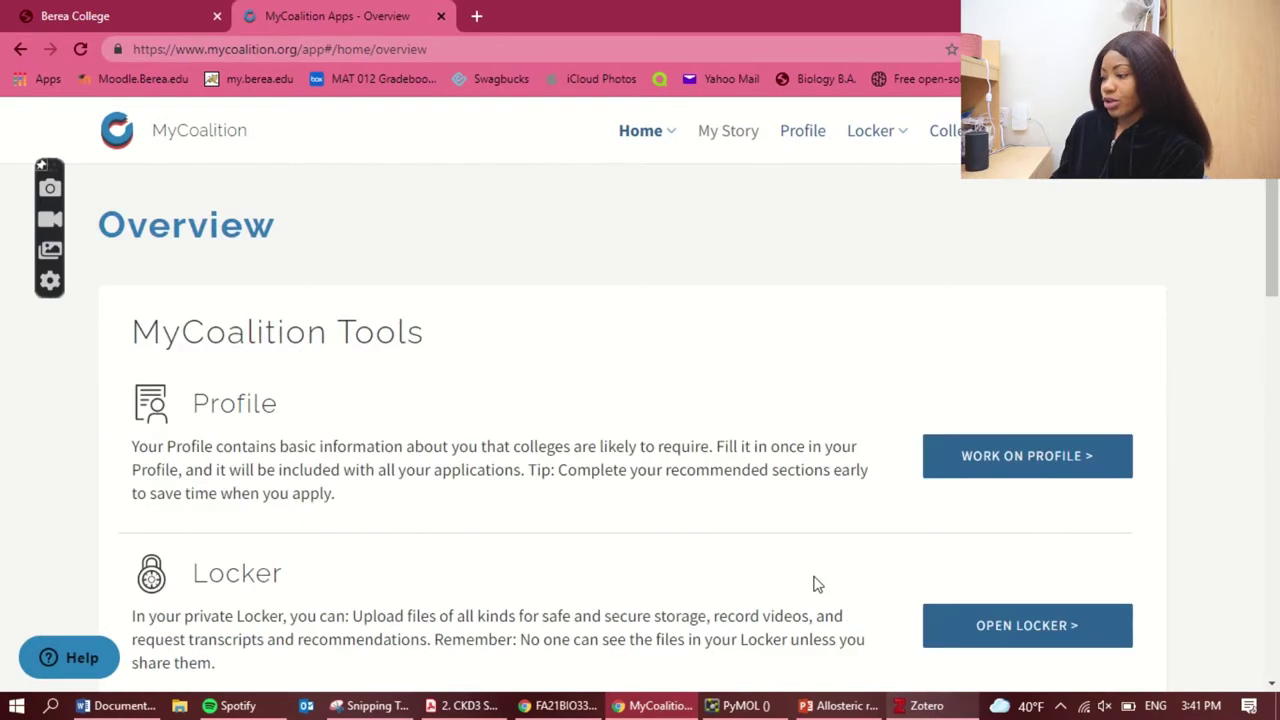
Step: Start the profile and enter the applicant's legal middle name
left_click(1052, 481)
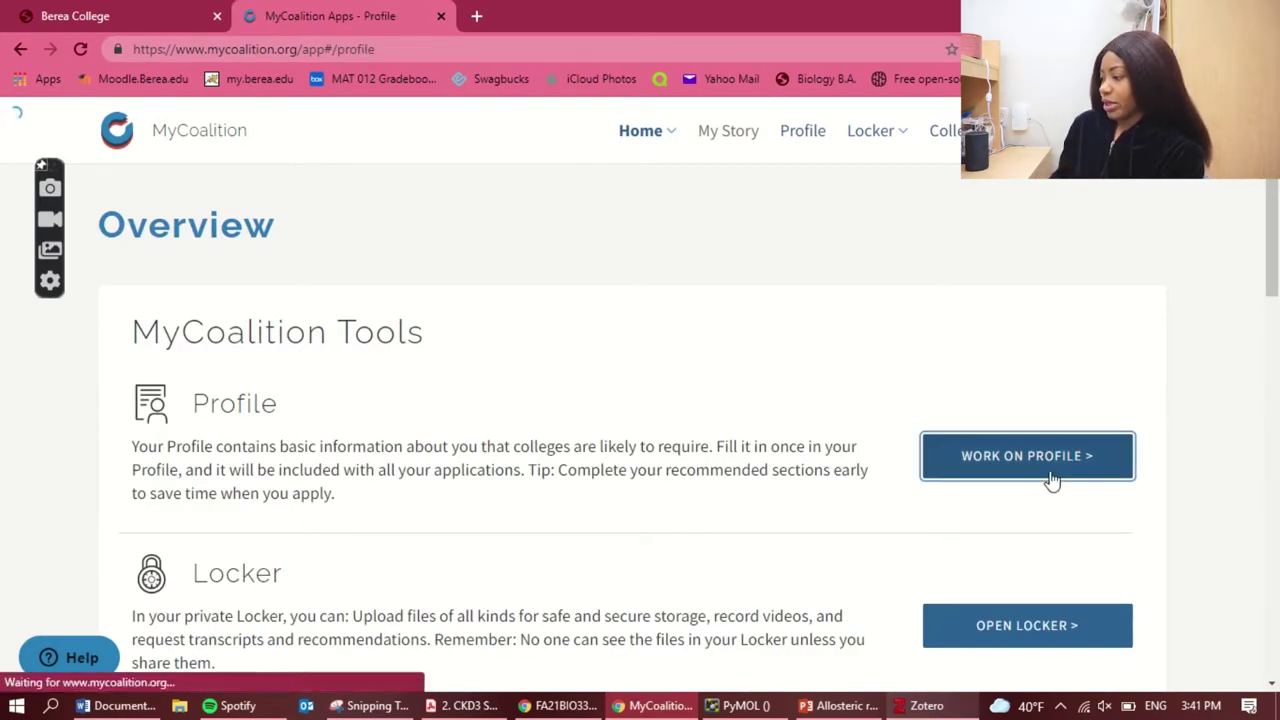
scroll(508, 432, "down", 3)
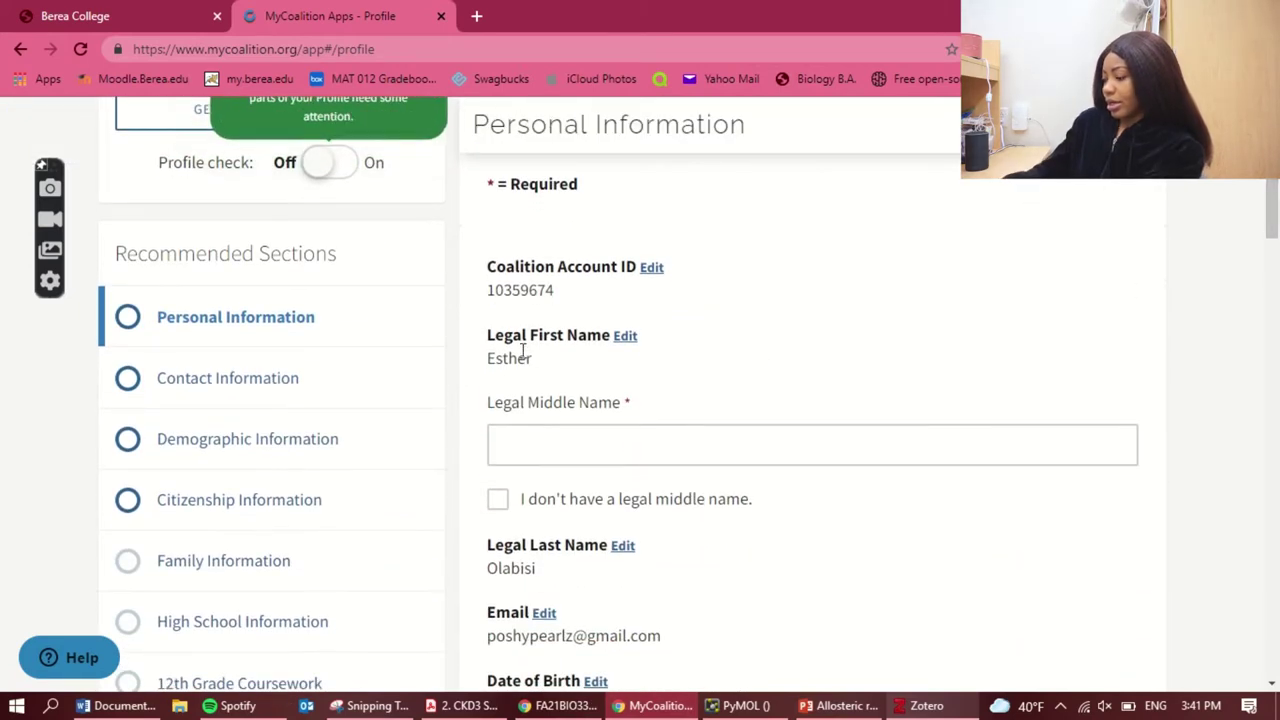
left_click(579, 444)
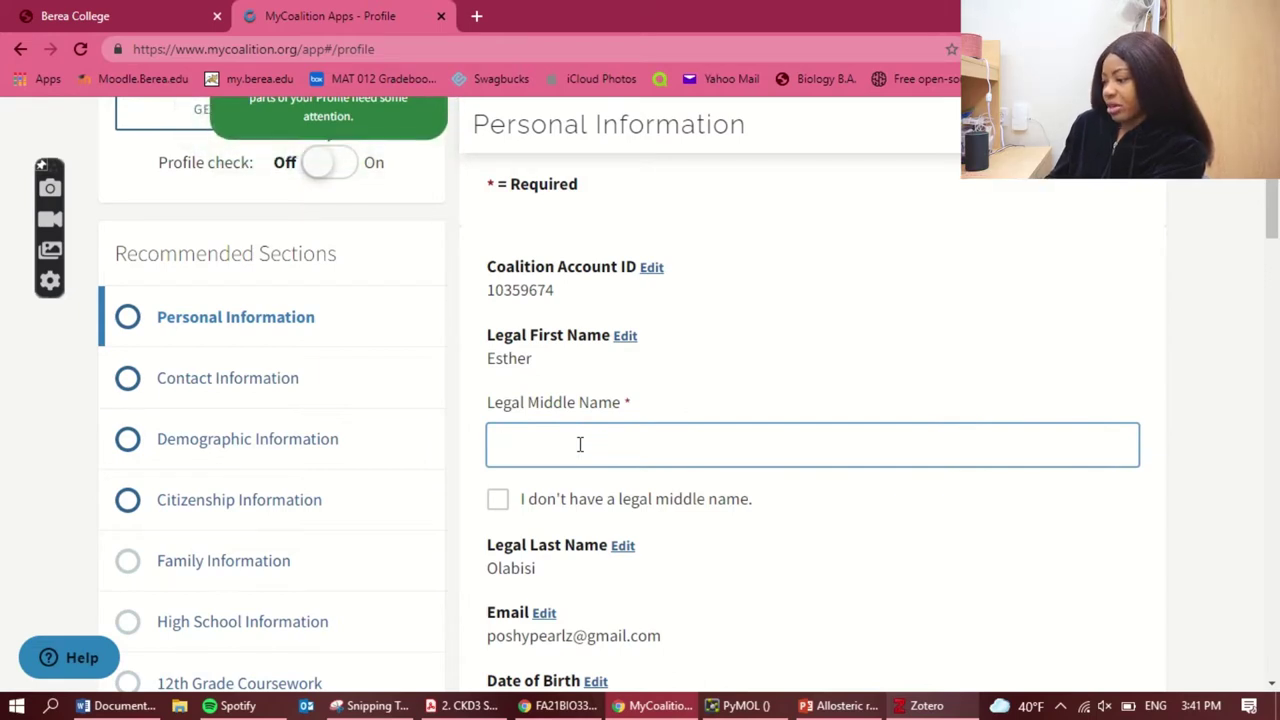
left_click(502, 498)
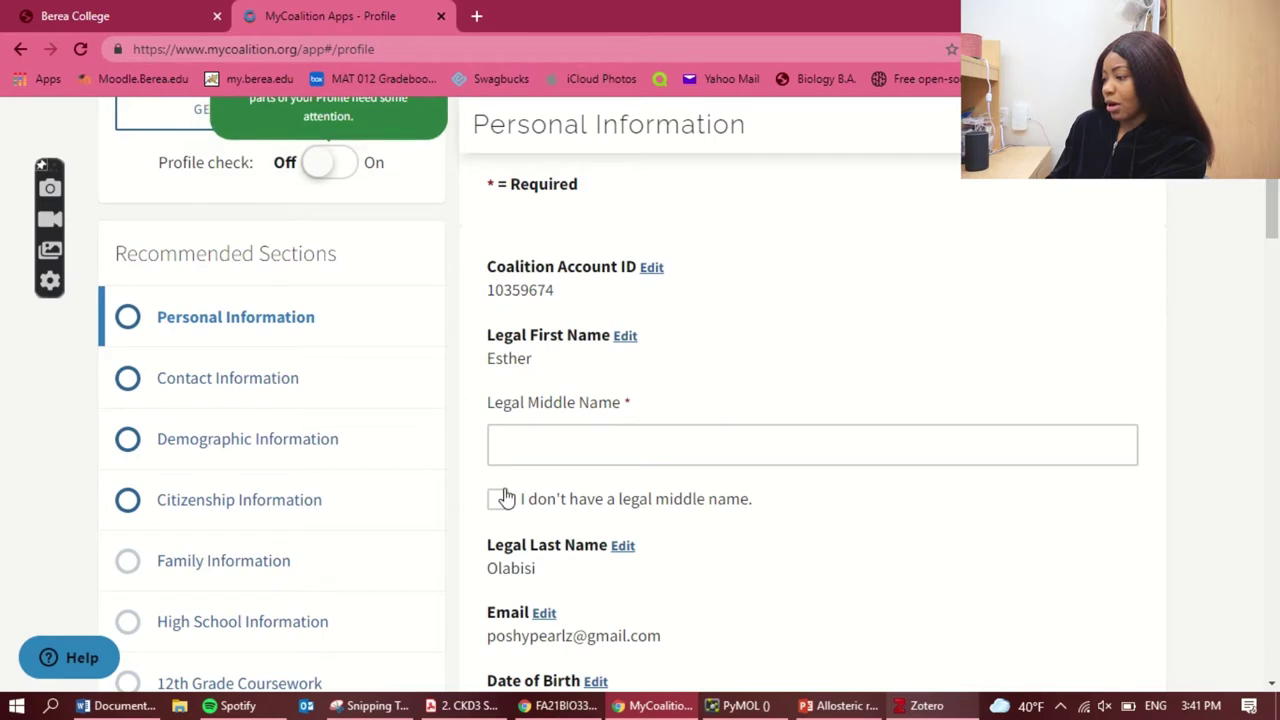
left_click(497, 405)
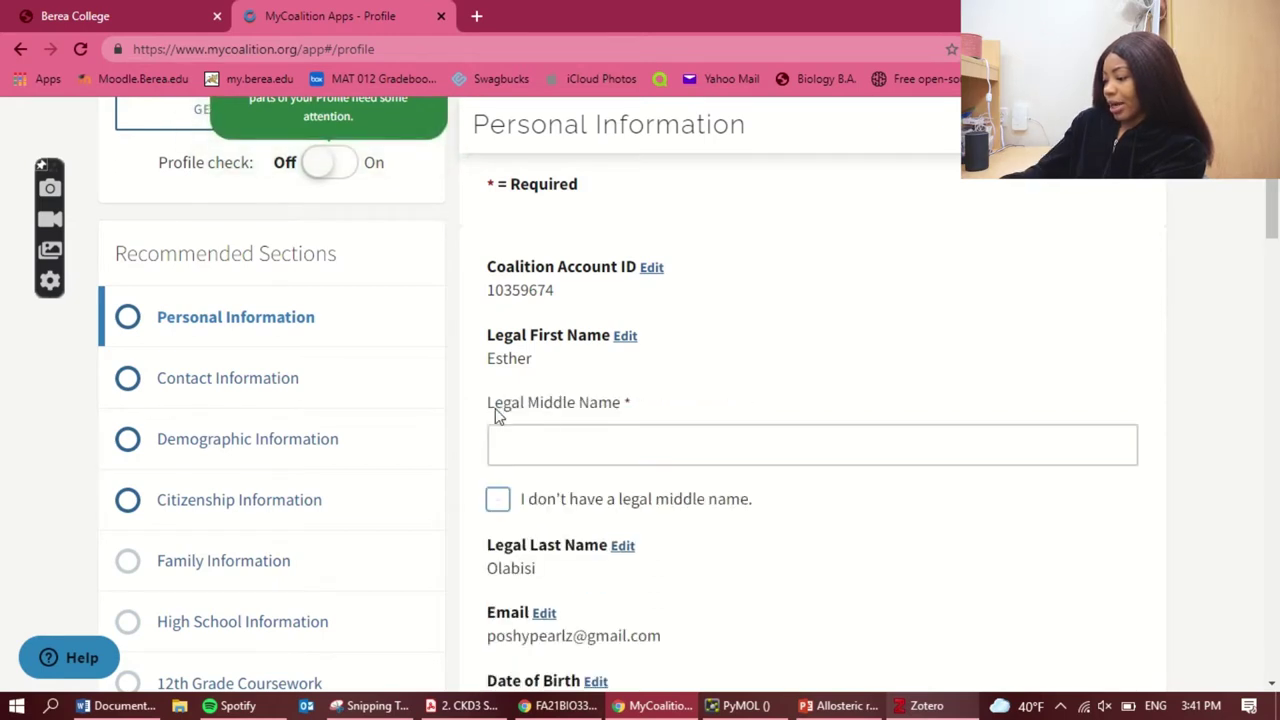
left_click(554, 428)
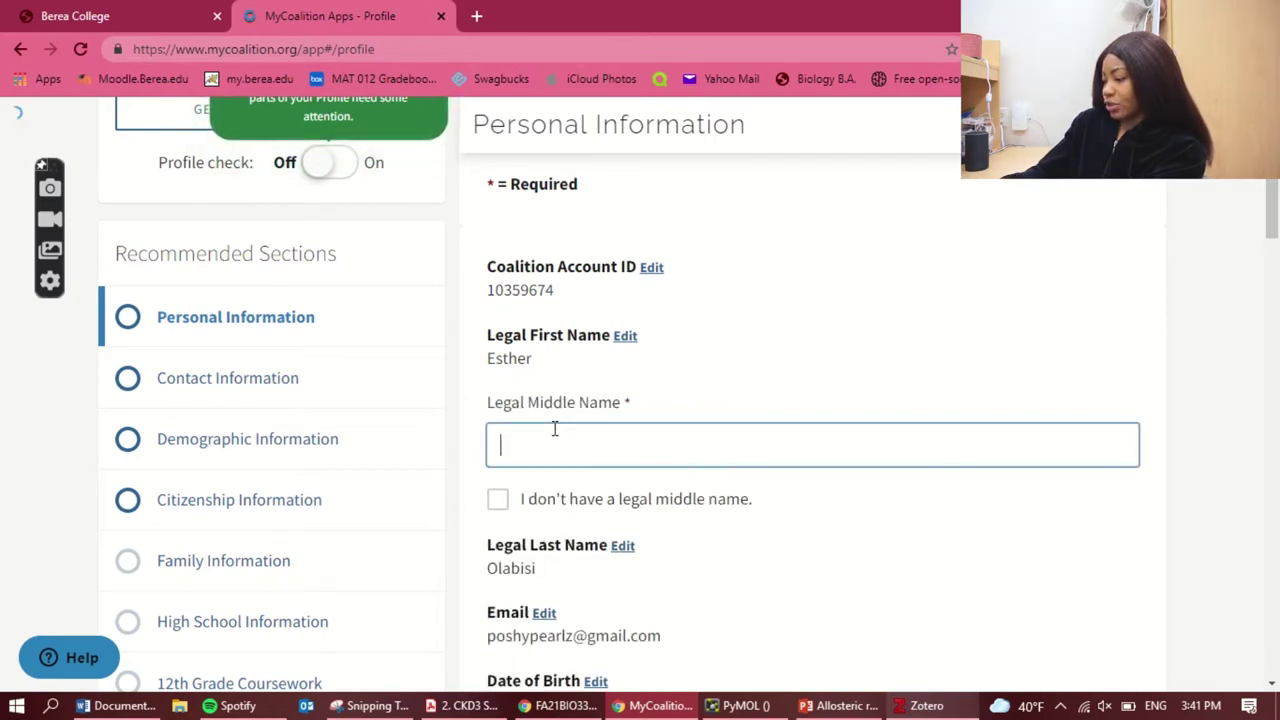
type("Bukola")
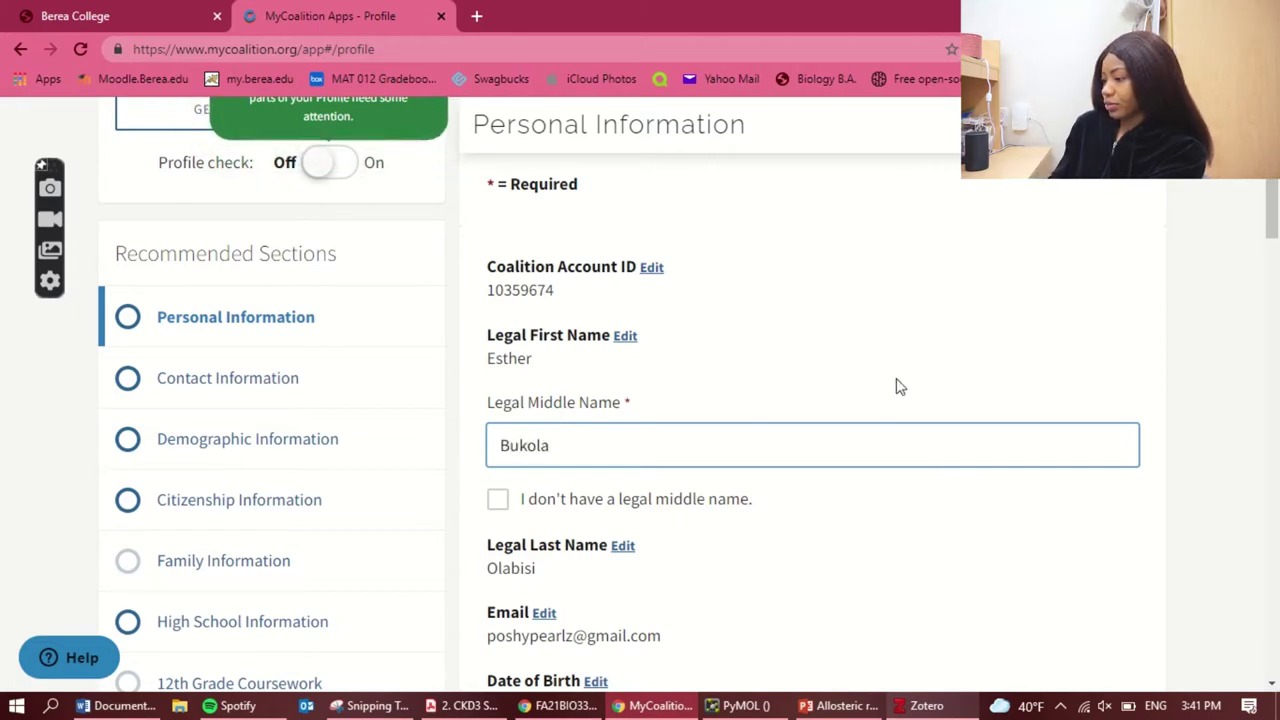
Step: Leave preferred first name blank and choose She/Her/Hers pronouns, Female sex, and Woman gender
left_click_drag(1276, 189, 1276, 240)
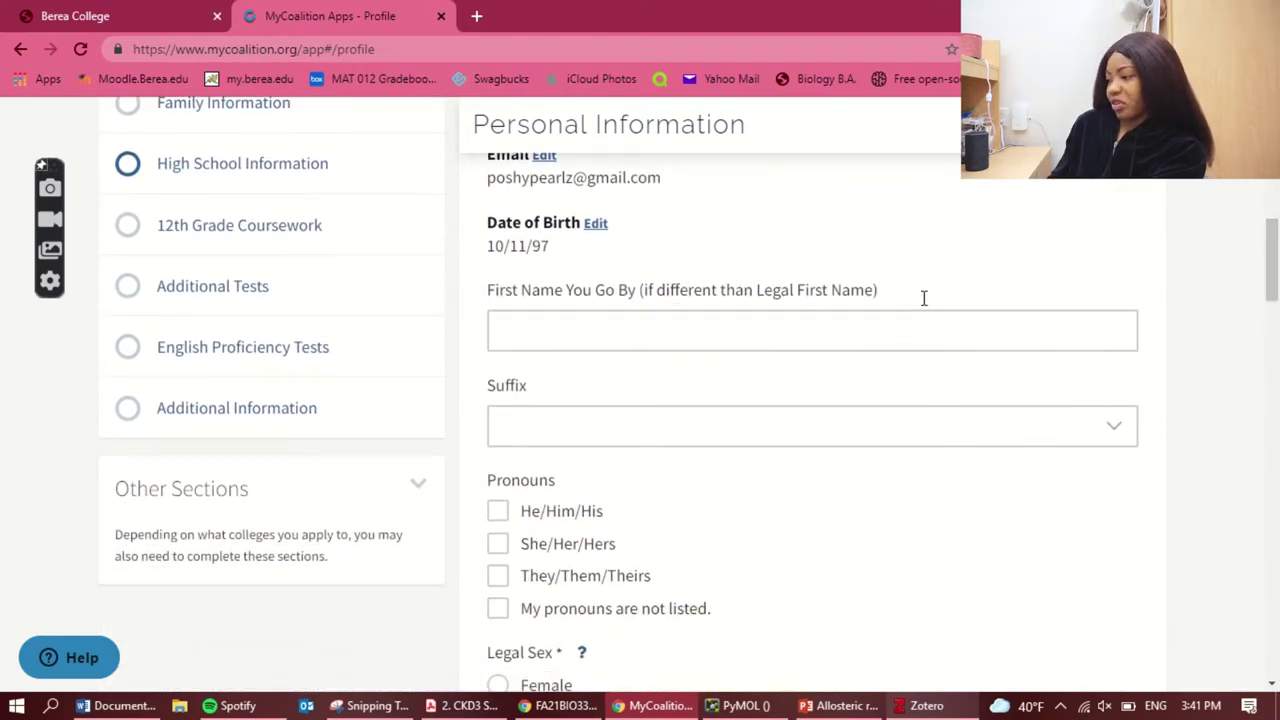
left_click(611, 326)
left_click(977, 283)
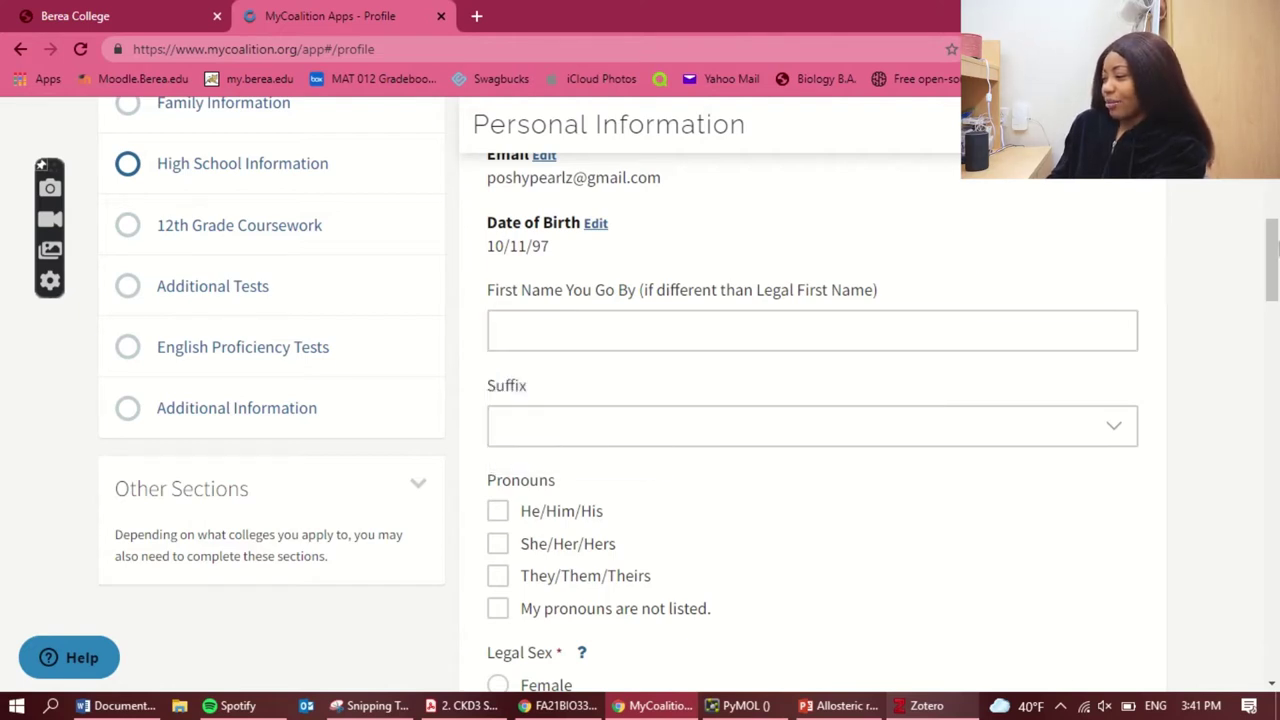
left_click_drag(1274, 243, 1274, 283)
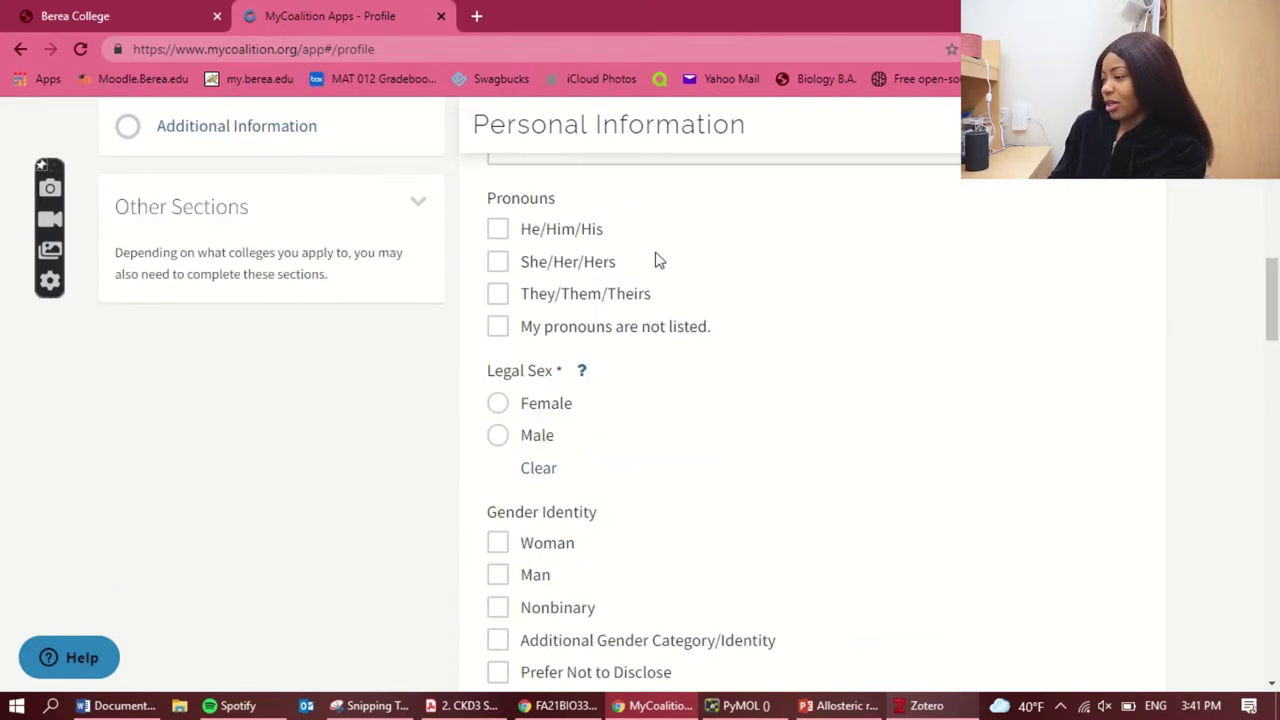
left_click(497, 262)
left_click(497, 405)
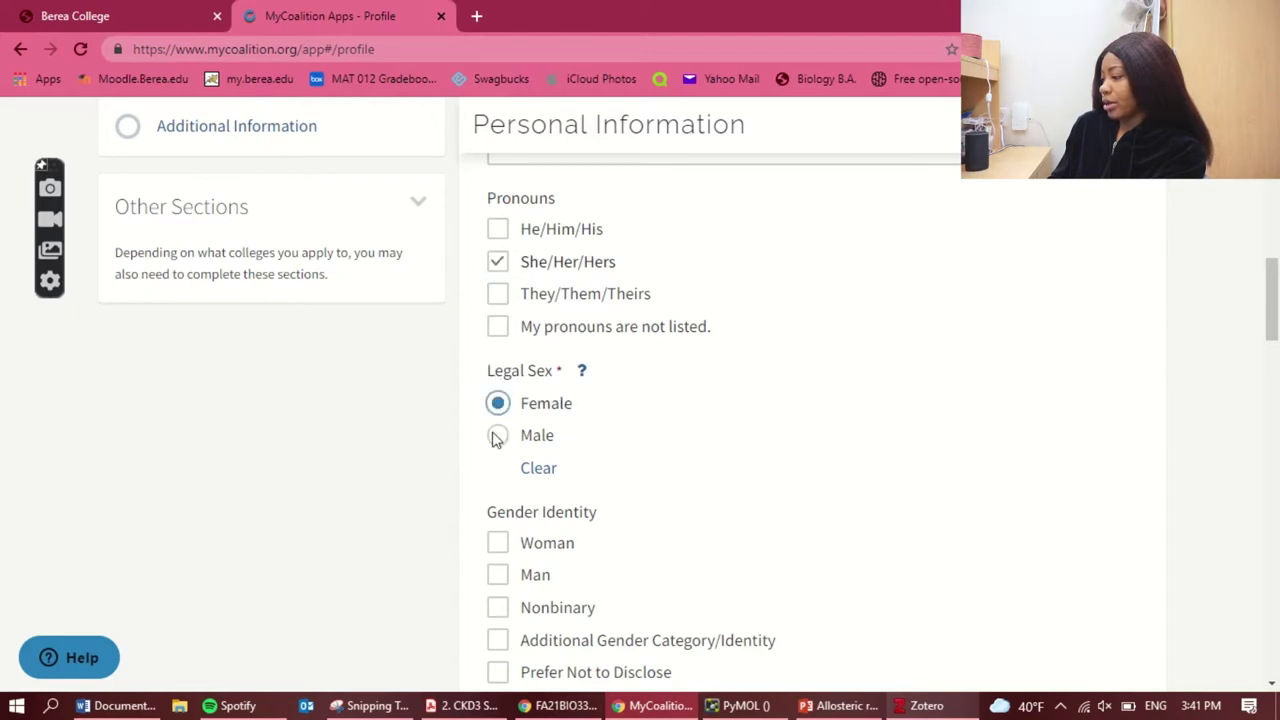
left_click(493, 543)
left_click_drag(1274, 300, 1274, 359)
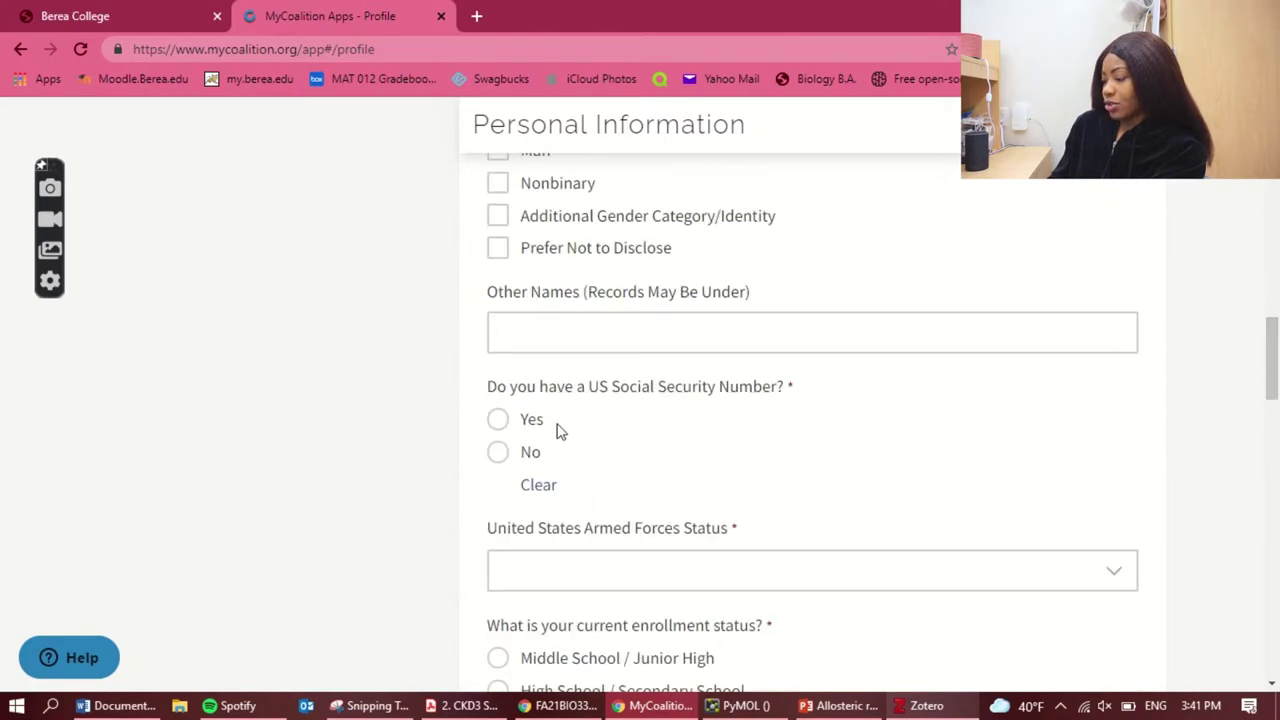
Step: Answer No to having a US Social Security Number and set Armed Forces status to None
left_click(498, 453)
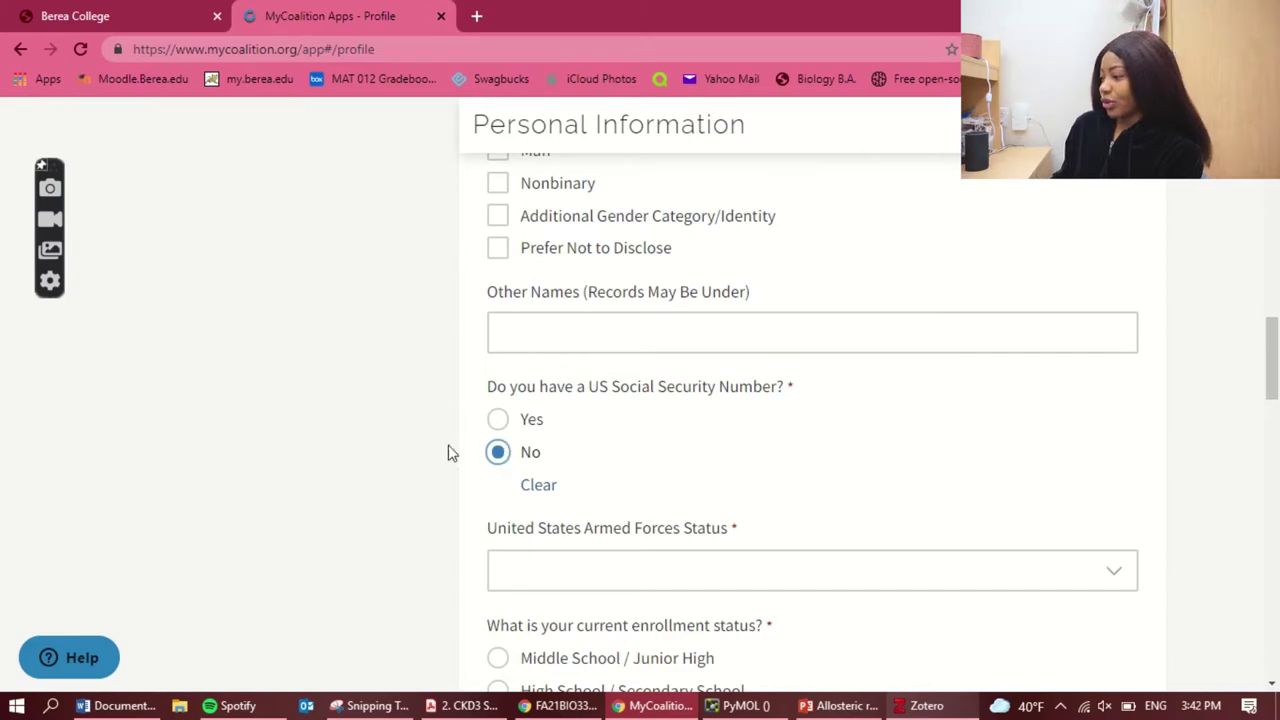
scroll(1274, 365, "down", 3)
left_click(1004, 368)
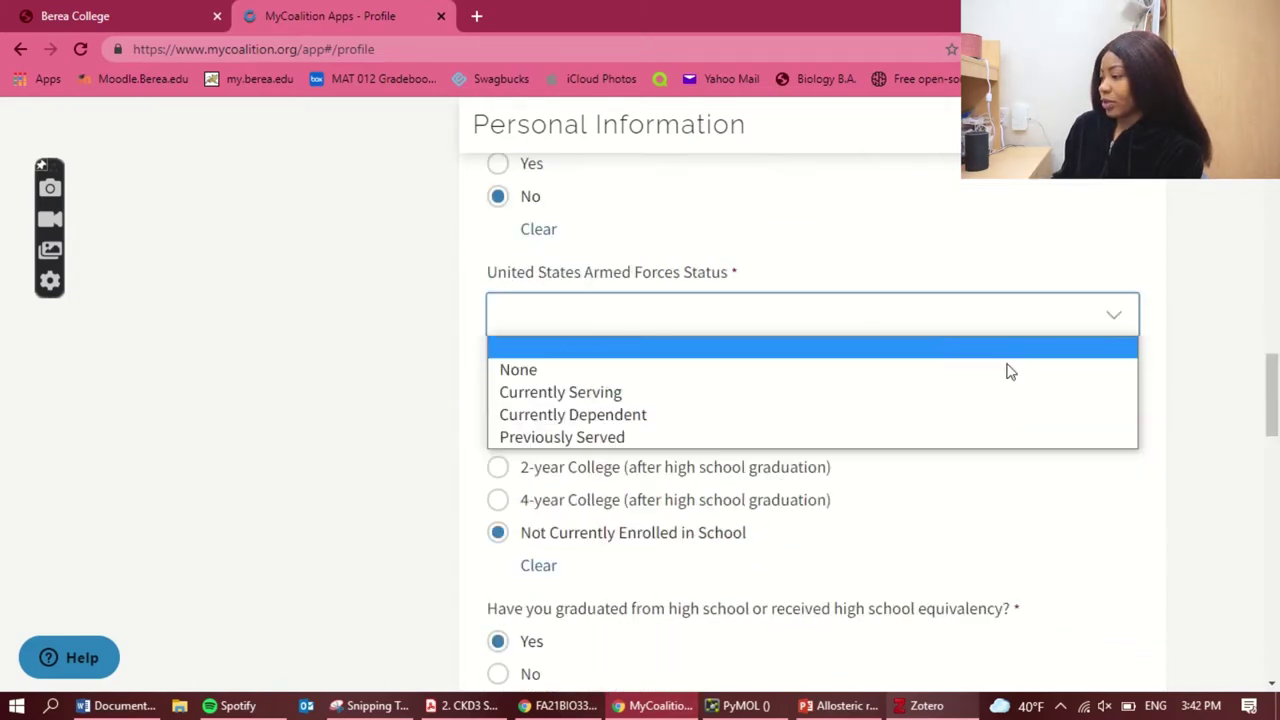
left_click(996, 380)
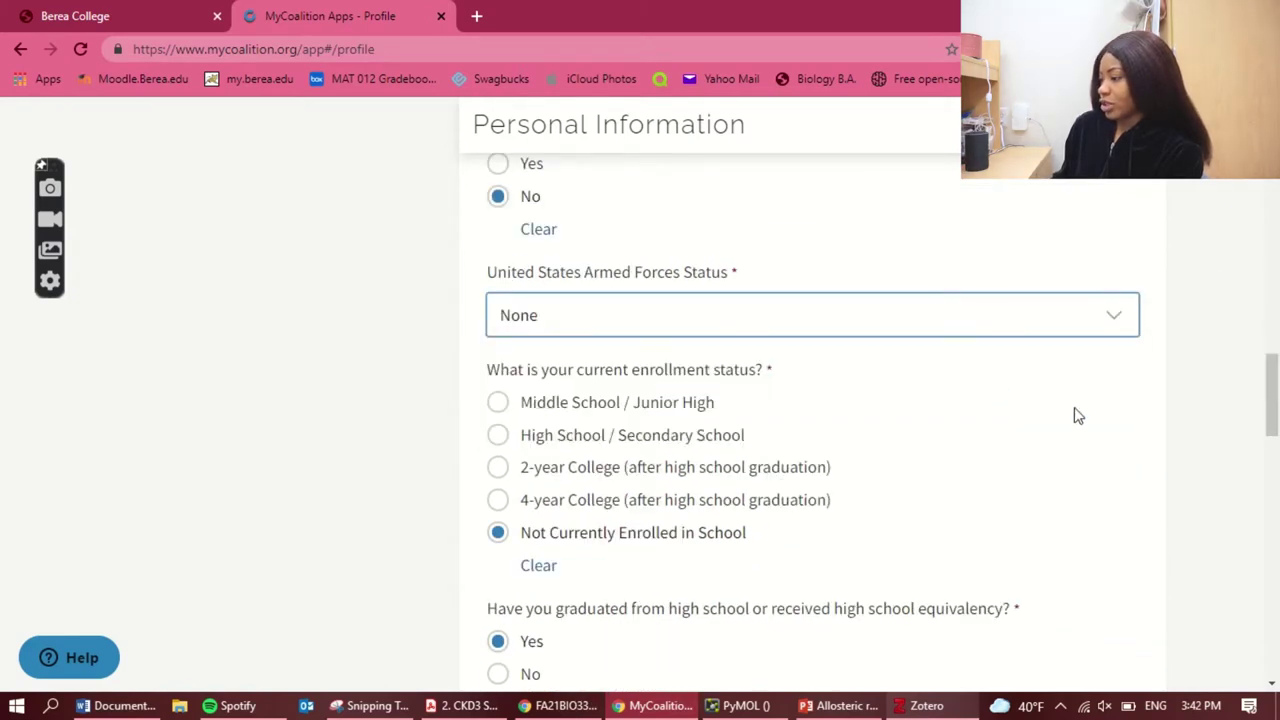
Step: Set the high school graduation date to July 2020
scroll(1272, 432, "down", 2)
scroll(1274, 432, "down", 1)
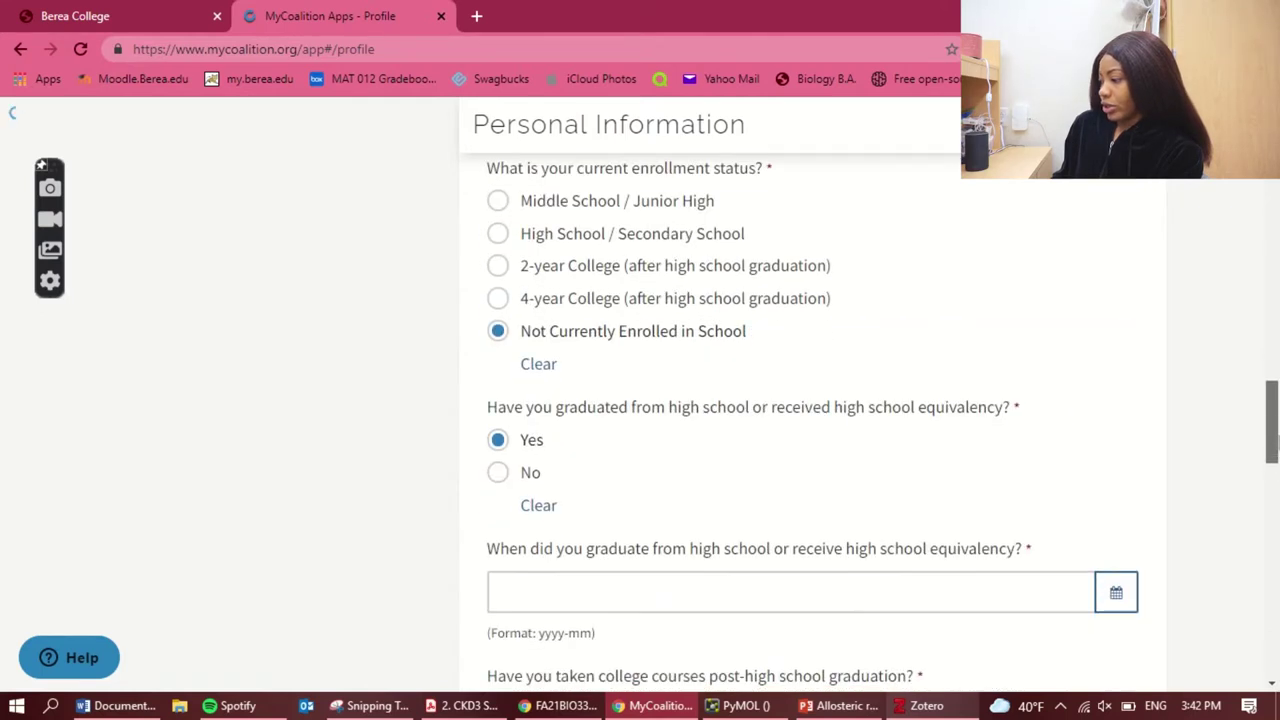
scroll(1274, 440, "down", 2)
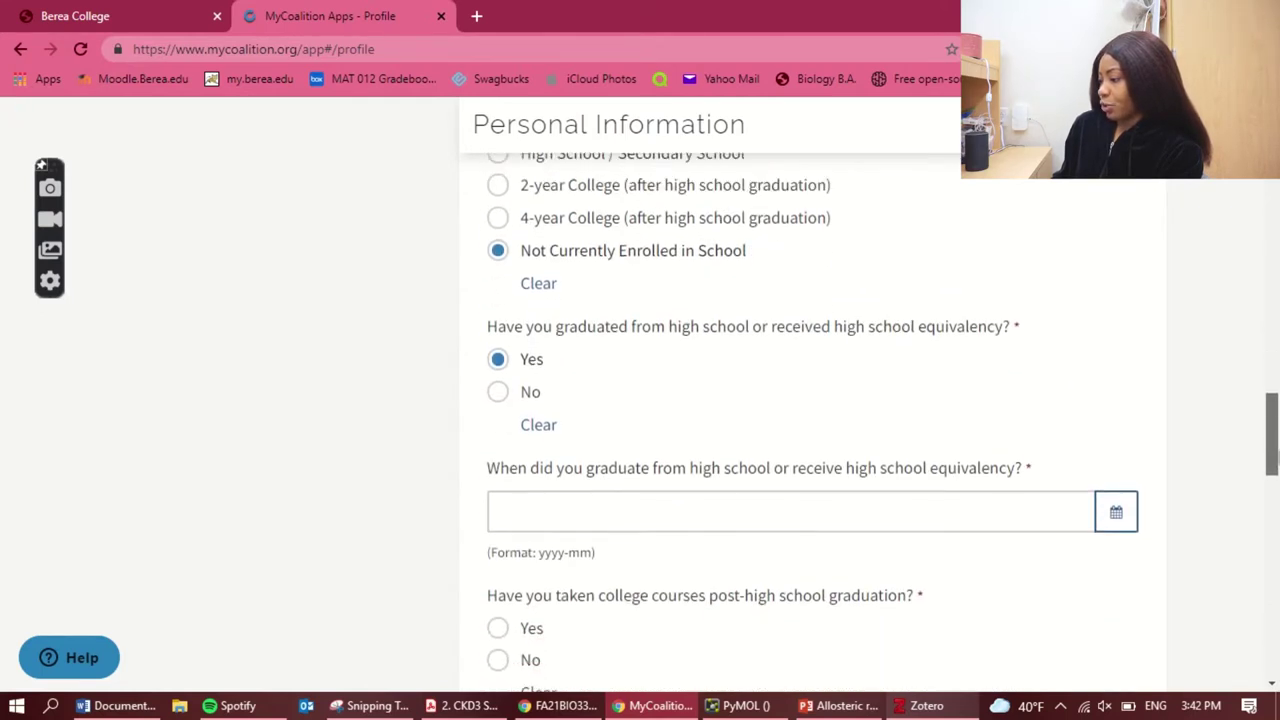
left_click(1091, 462)
left_click(1116, 471)
left_click(1116, 471)
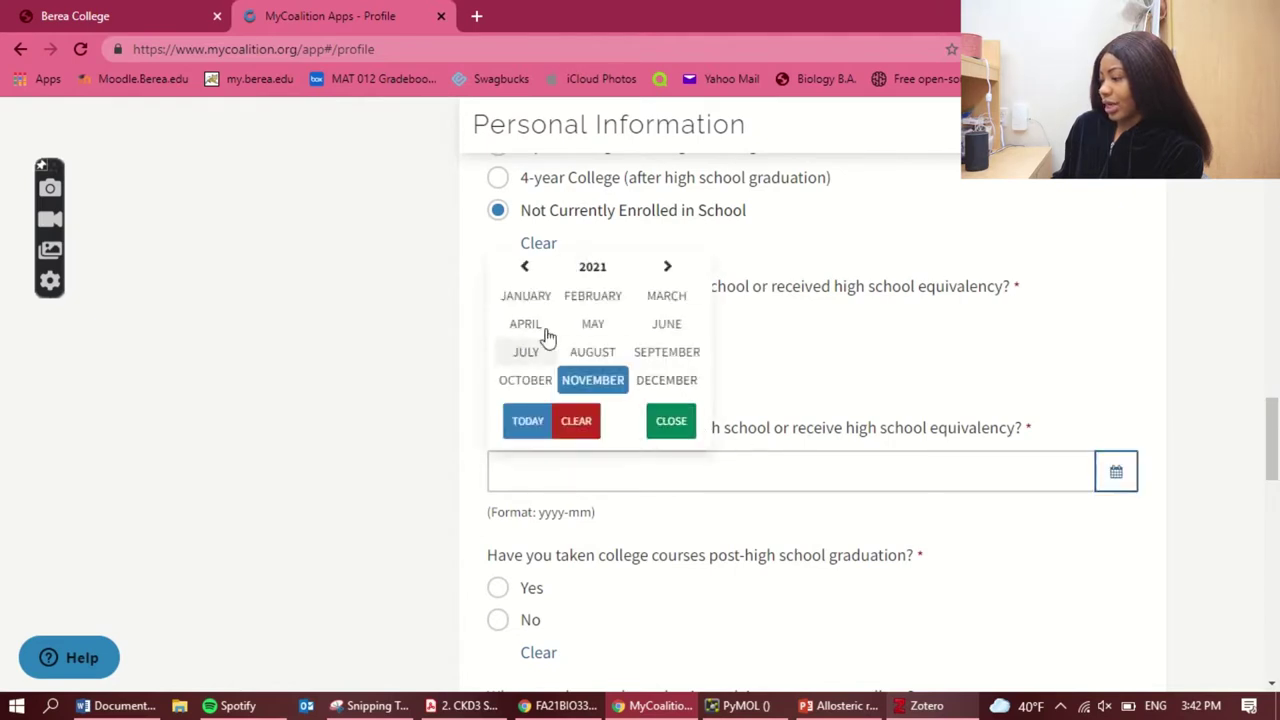
left_click(527, 268)
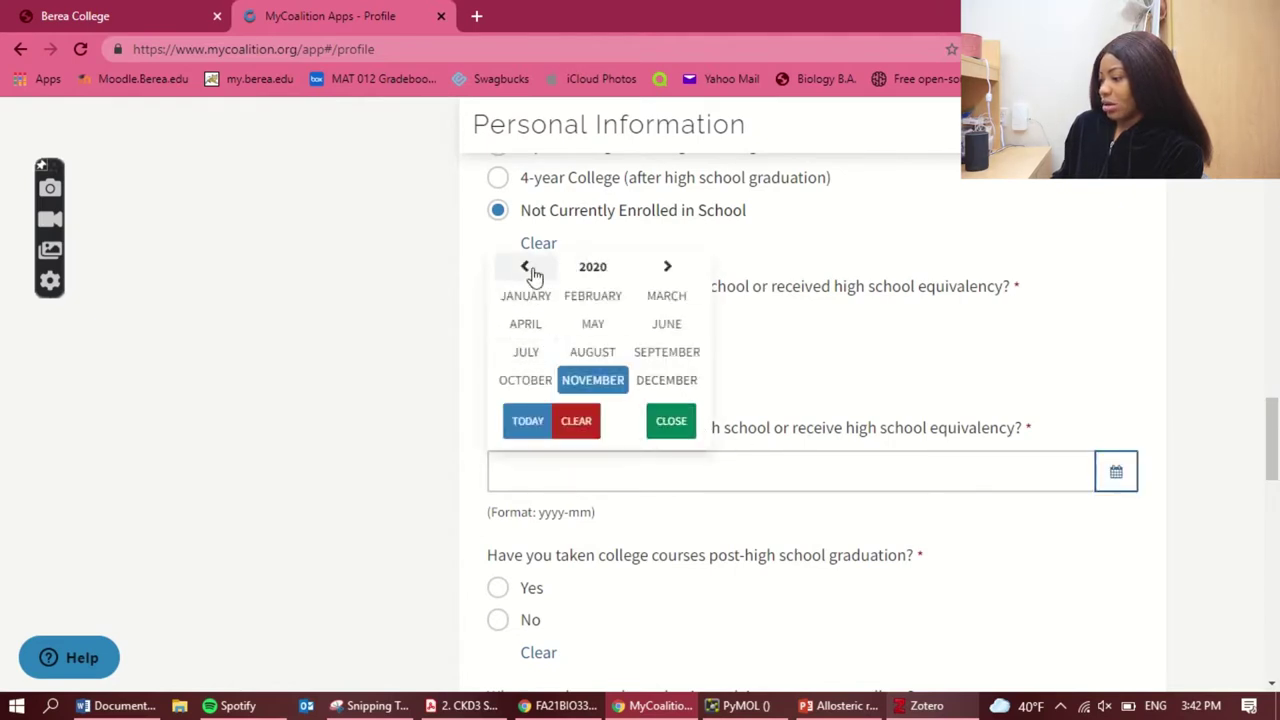
left_click(530, 351)
Step: Answer No to post-graduation college courses, choose 2022 start year, and No to need-based aid
left_click_drag(1272, 466, 1272, 491)
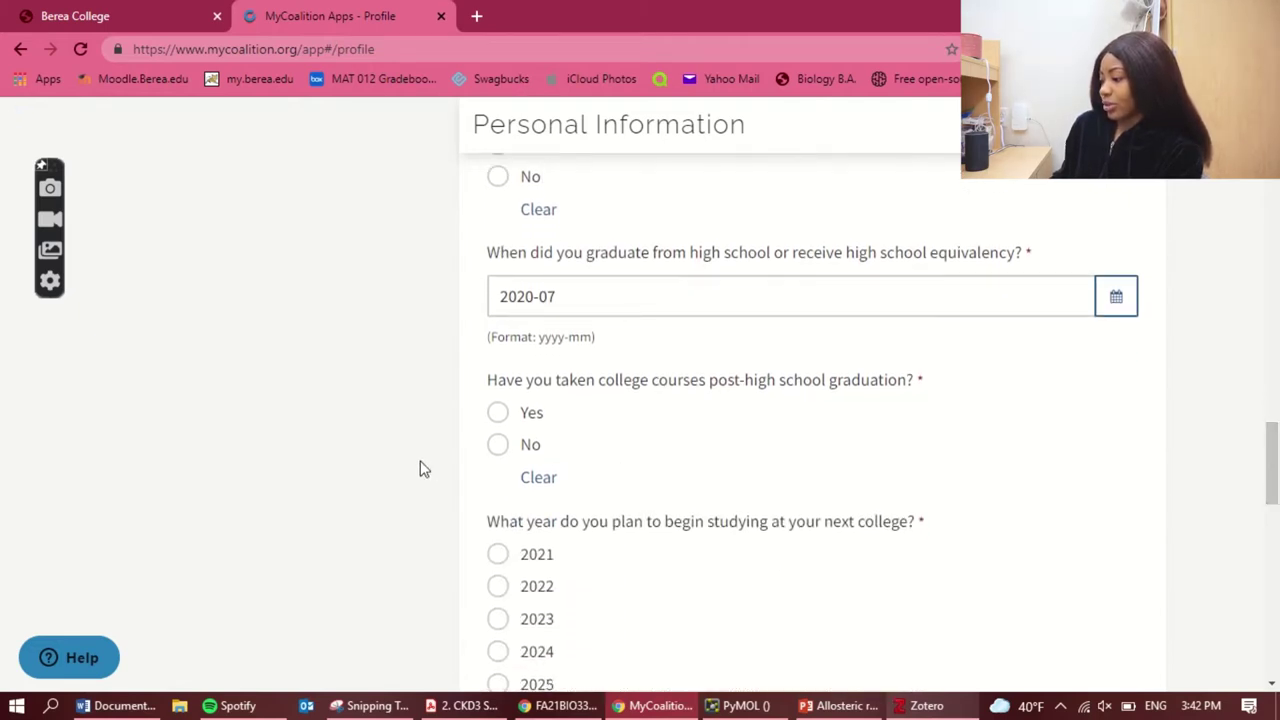
left_click(498, 445)
scroll(520, 452, "down", 2)
left_click(499, 366)
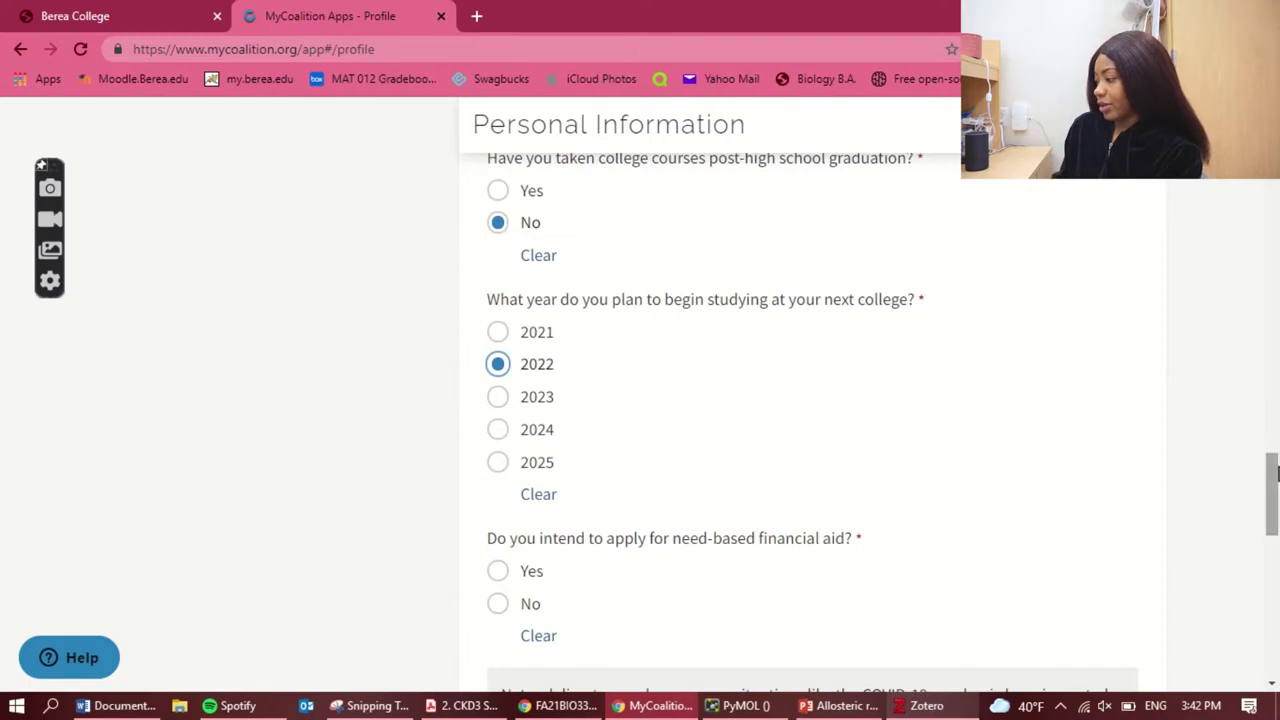
scroll(1276, 490, "down", 2)
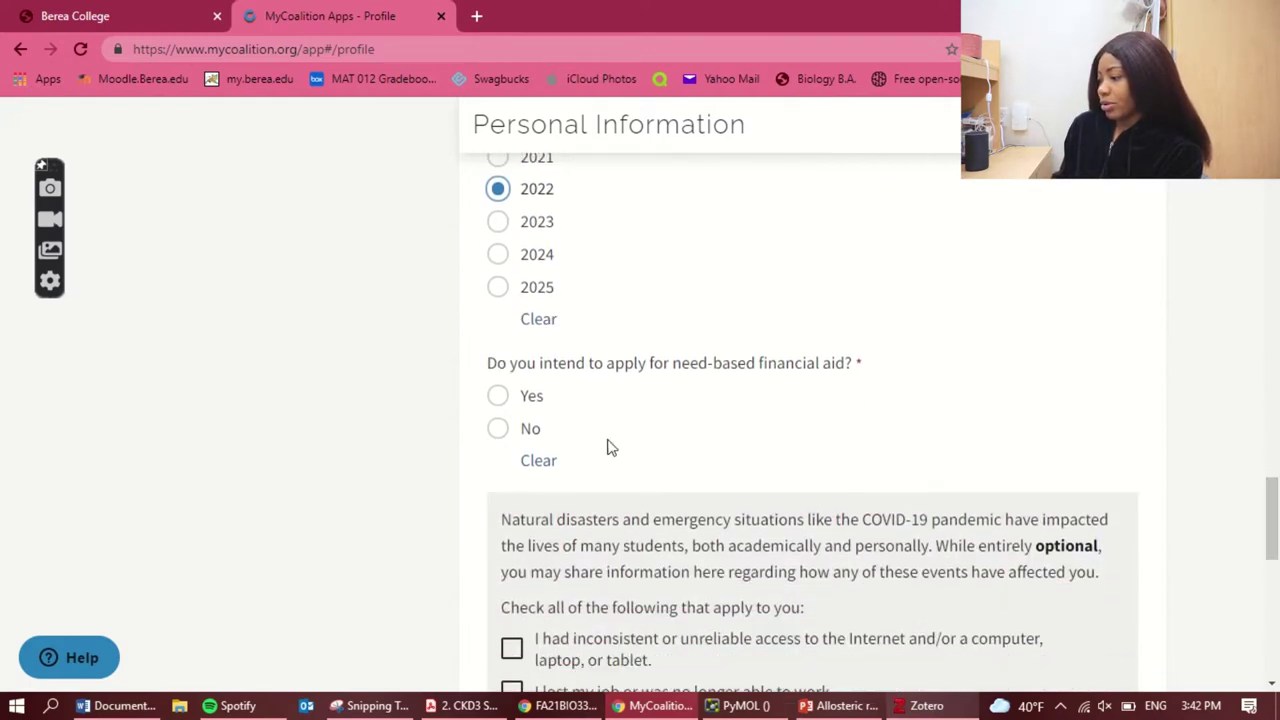
left_click(499, 436)
left_click_drag(1276, 528, 1274, 547)
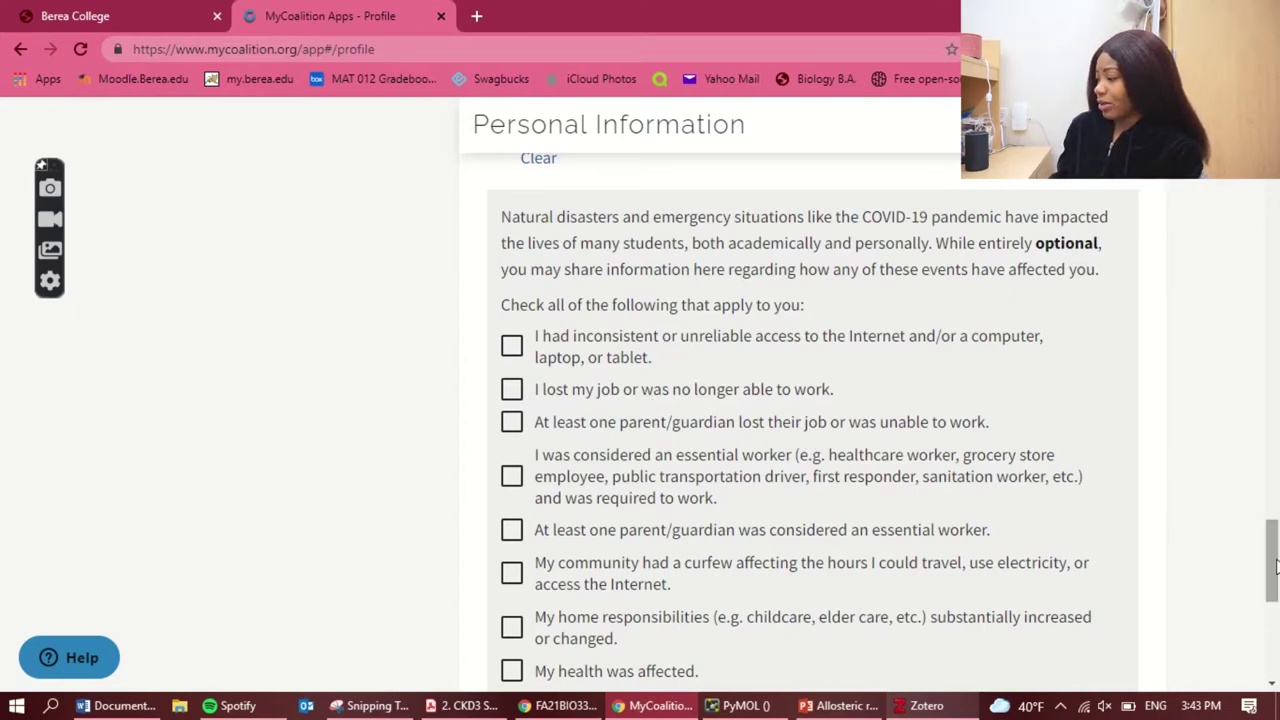
Step: Read the CBO help, answer No to CBO participation, and go to Contact Information
scroll(1275, 570, "down", 1)
left_click_drag(1275, 570, 1274, 560)
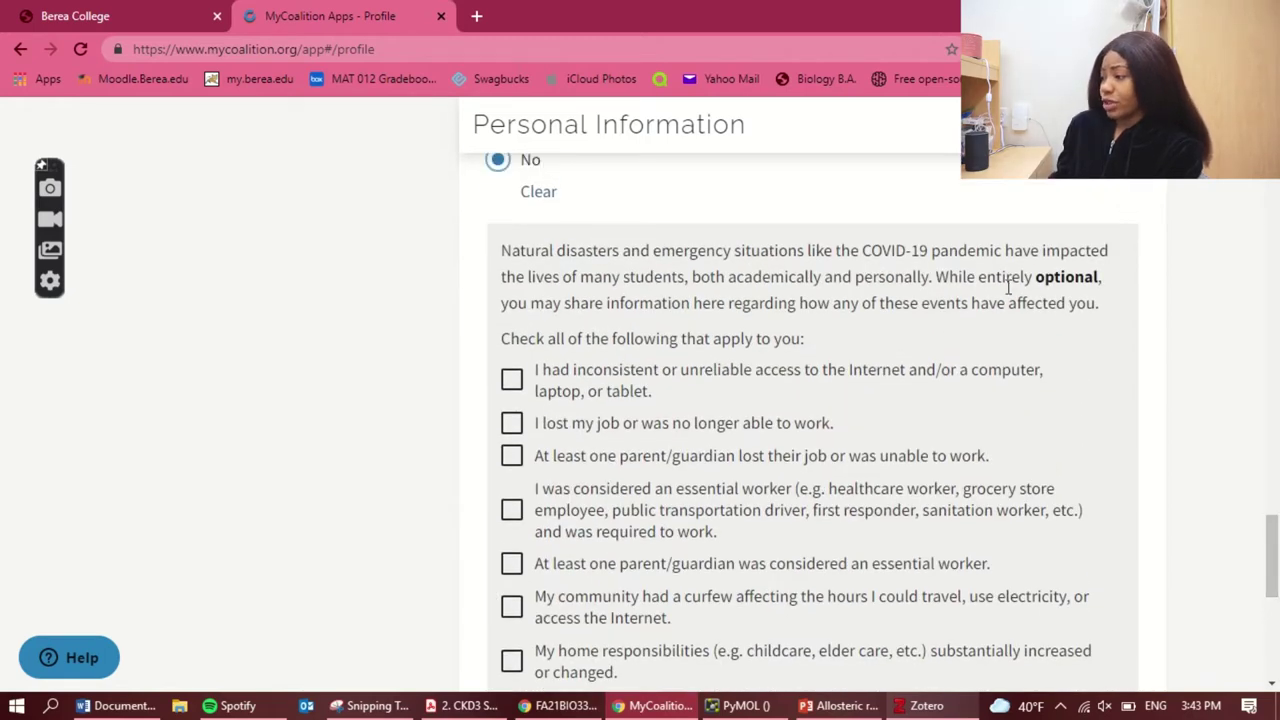
left_click_drag(1270, 552, 1276, 620)
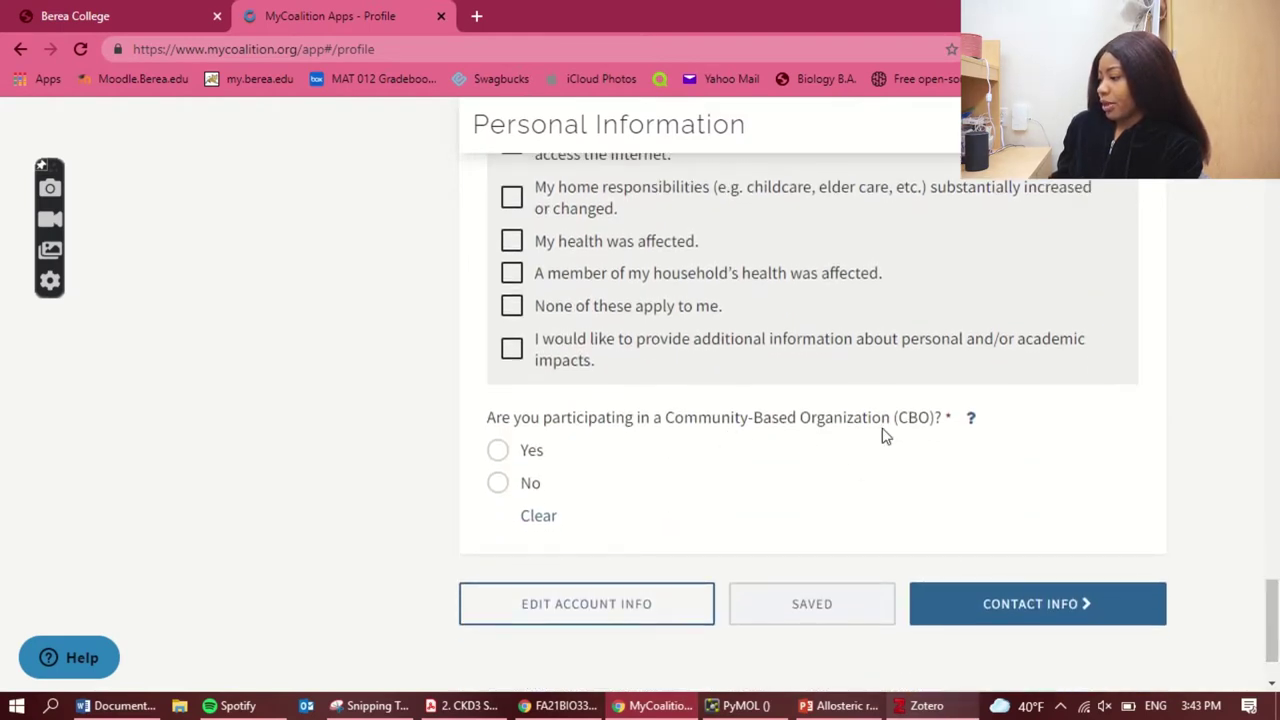
left_click(970, 418)
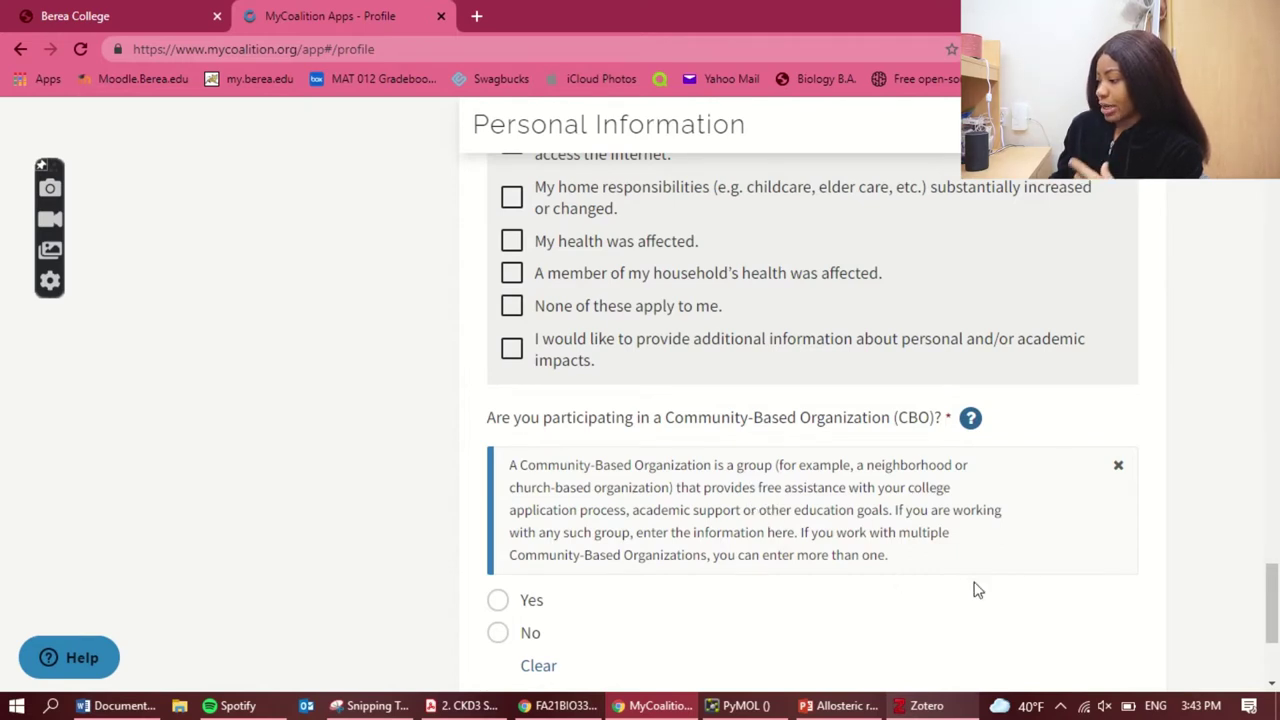
left_click_drag(1273, 598, 1273, 614)
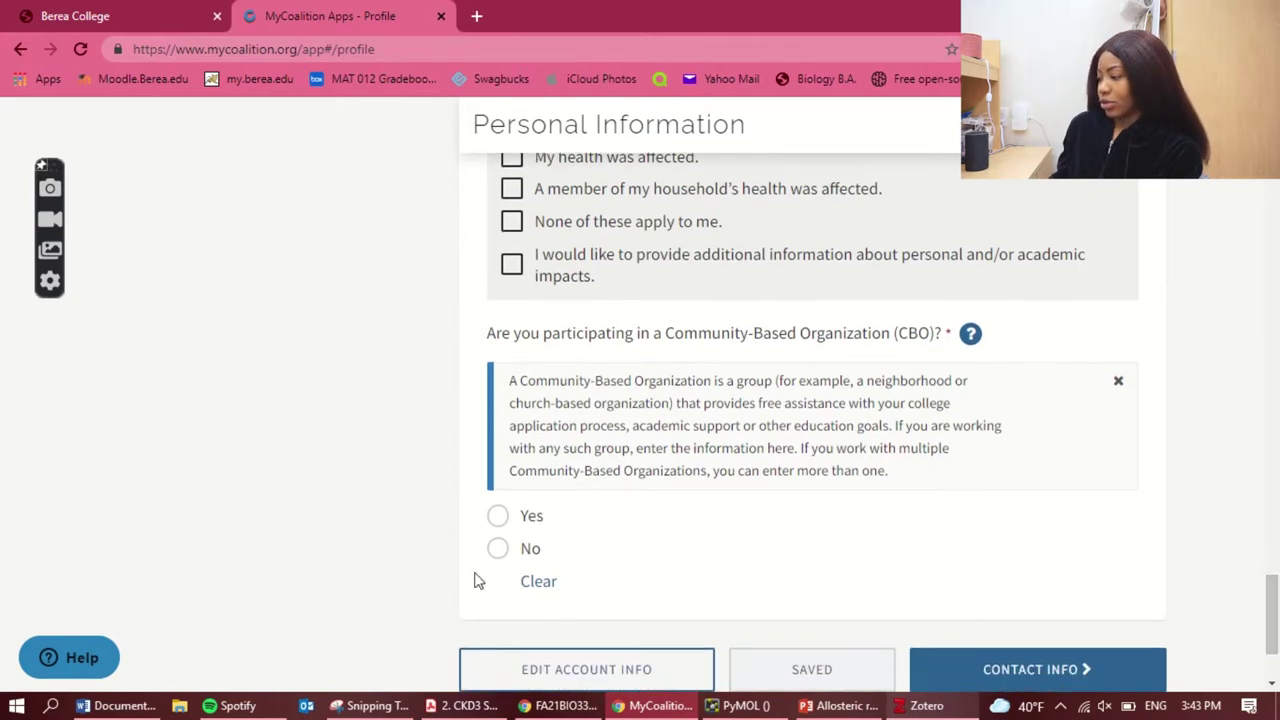
left_click(502, 558)
left_click_drag(1273, 612, 1273, 623)
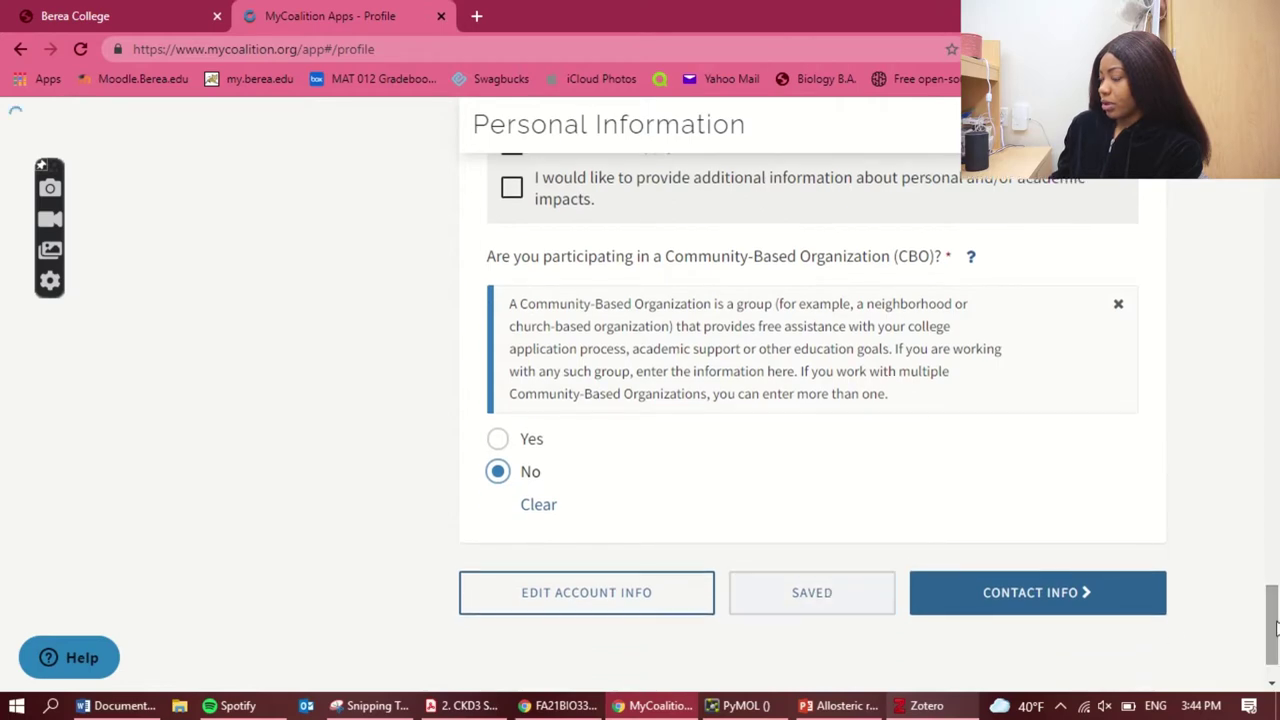
left_click(1025, 593)
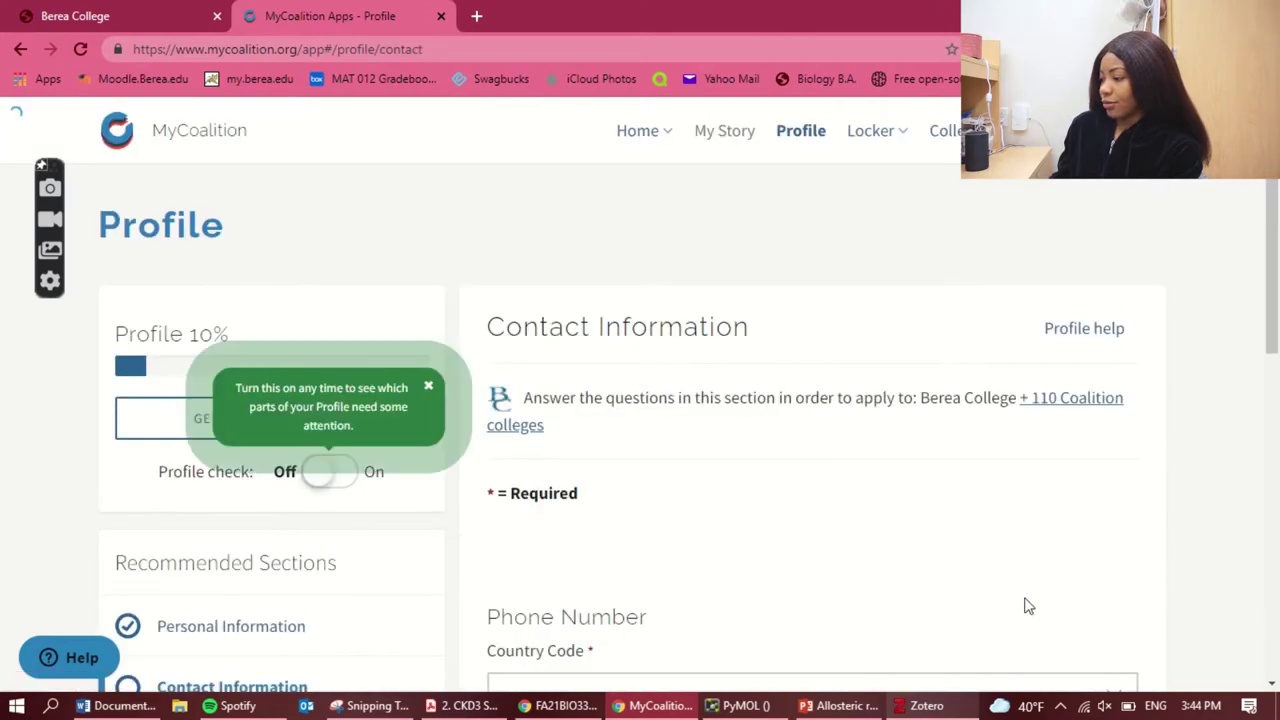
Step: Set the phone country code to +234 (Nigeria)
scroll(869, 474, "down", 2)
left_click(875, 474)
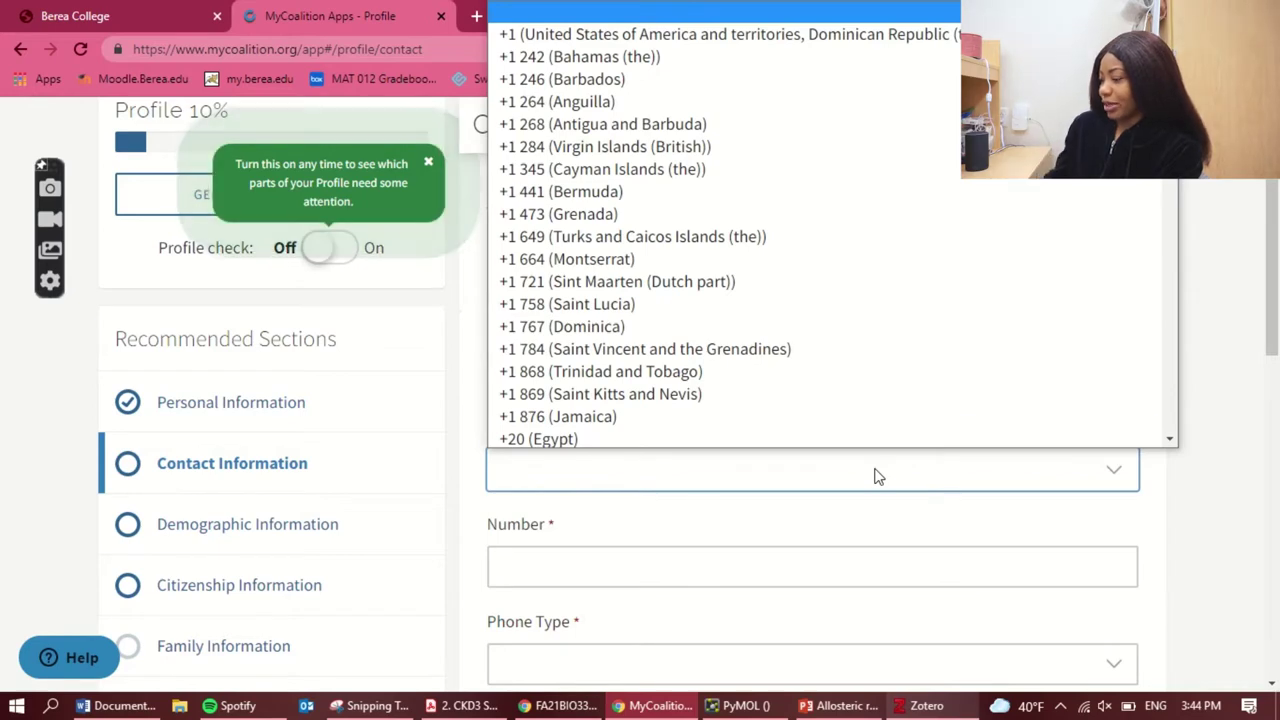
type("+1 3")
left_click_drag(1169, 188, 1160, 236)
left_click(709, 271)
Step: Enter the phone number and fill in the home address city
left_click(647, 566)
type("80")
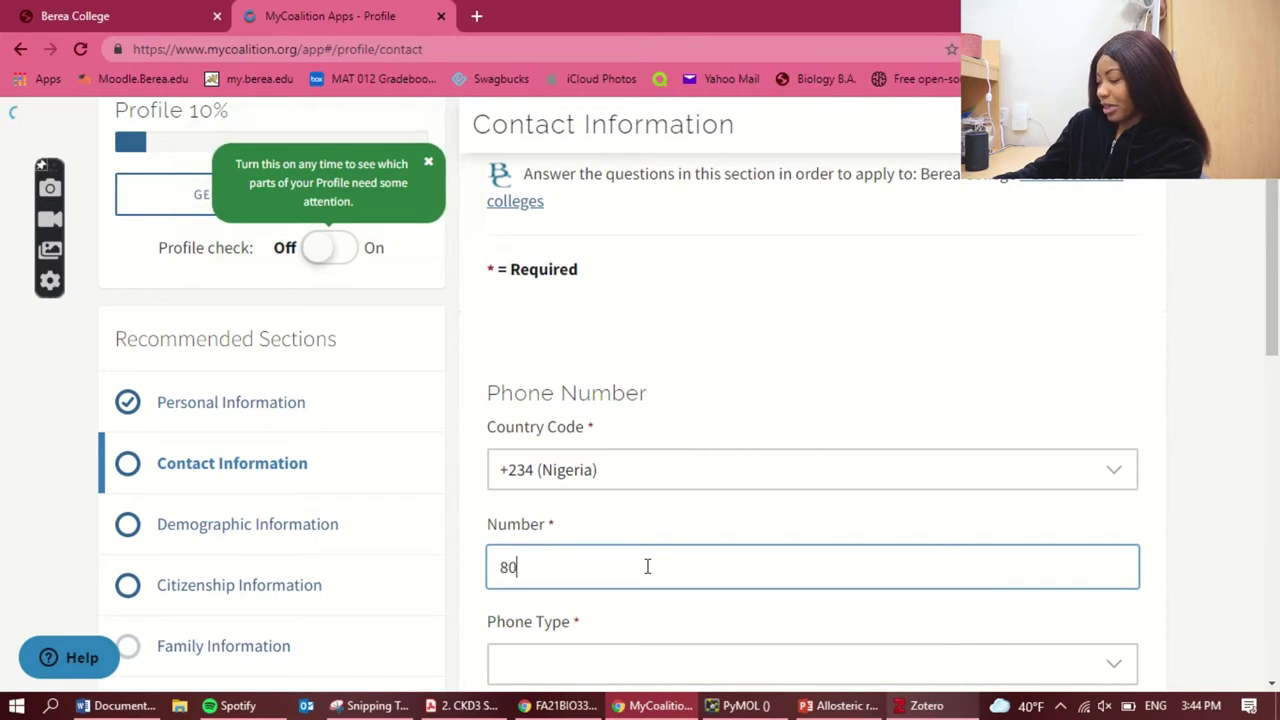
type("6")
key("BackSpace")
type("6120")
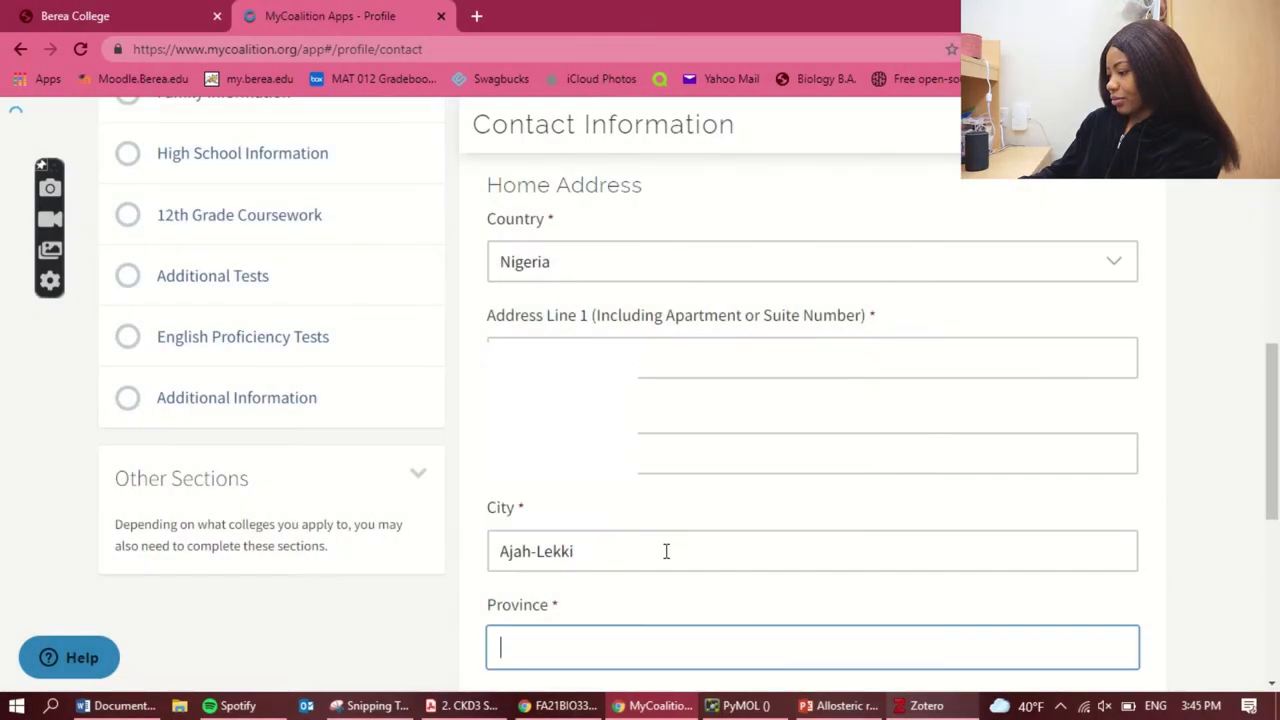
type("Lagos")
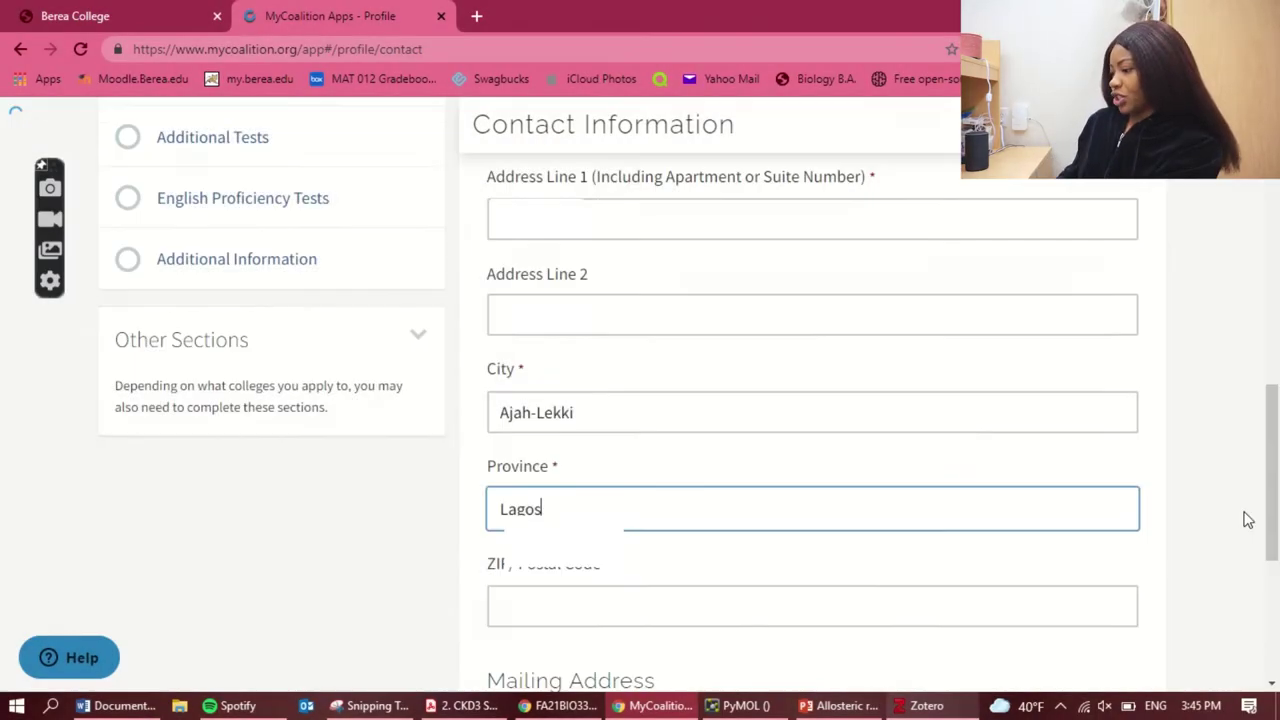
left_click(1197, 530)
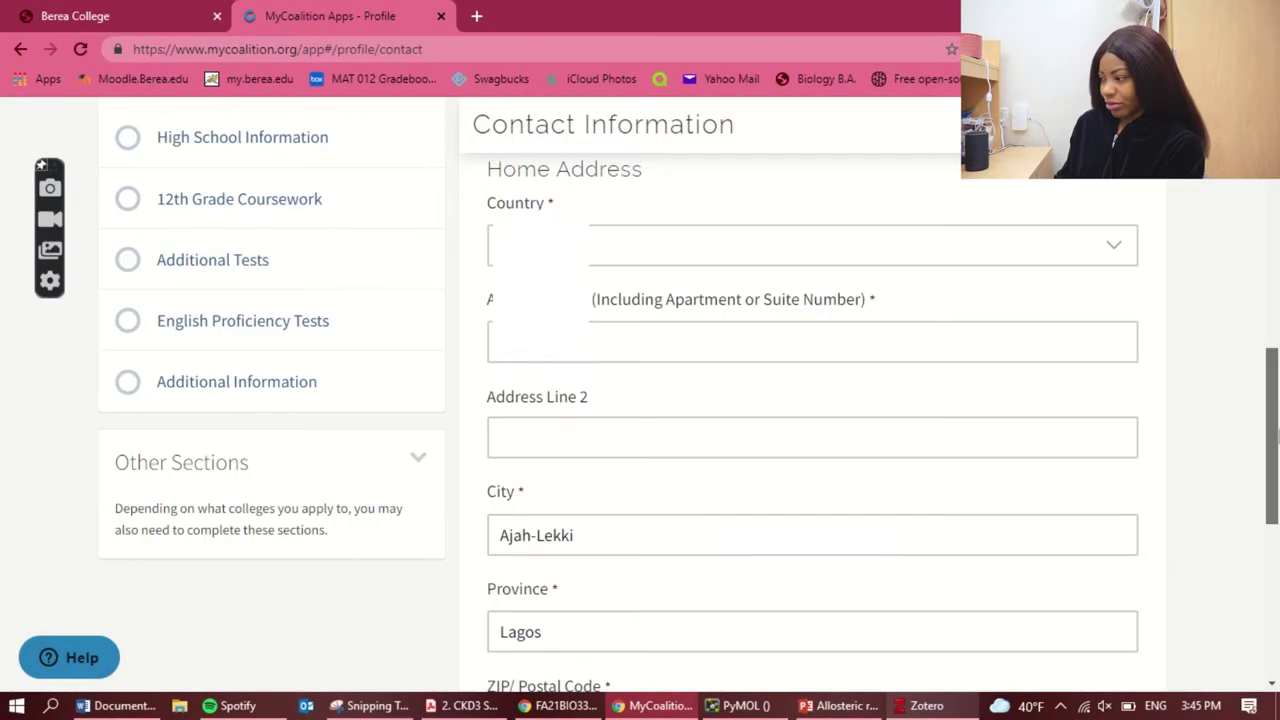
Step: Enter the home ZIP/postal code
scroll(1276, 480, "down", 2)
scroll(1276, 474, "down", 2)
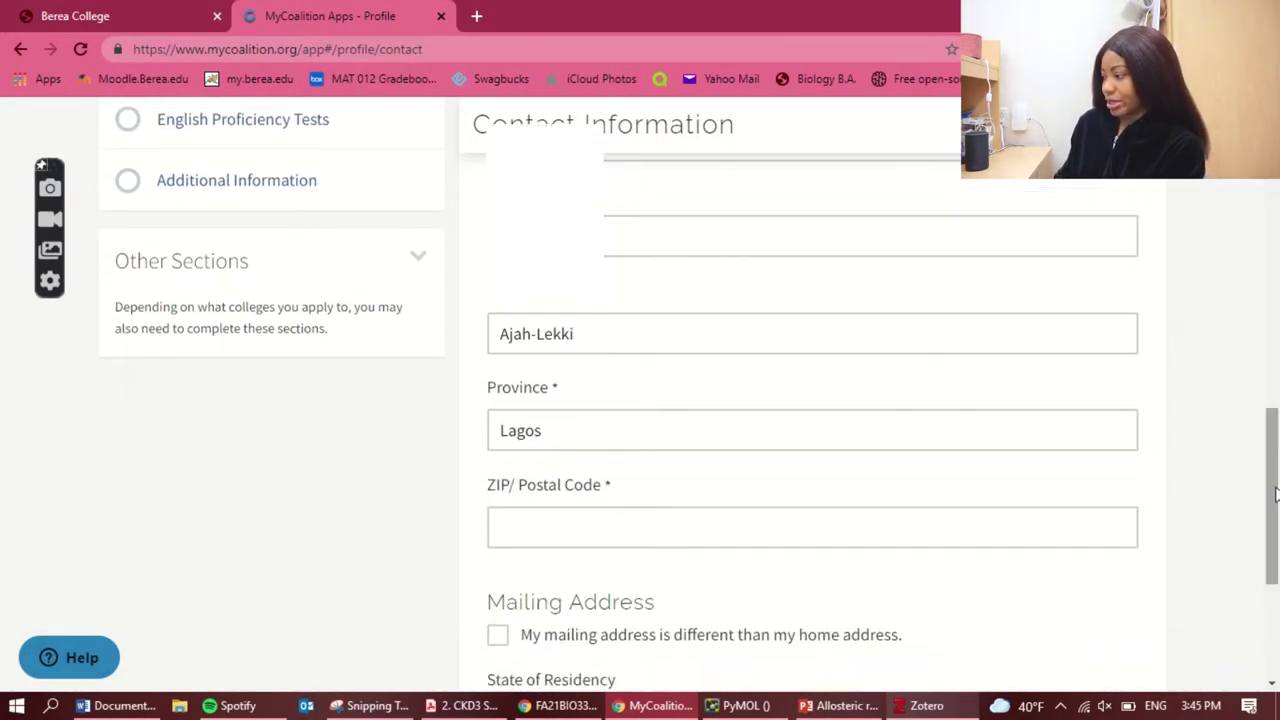
scroll(1000, 500, "down", 1)
left_click(855, 486)
left_click(855, 486)
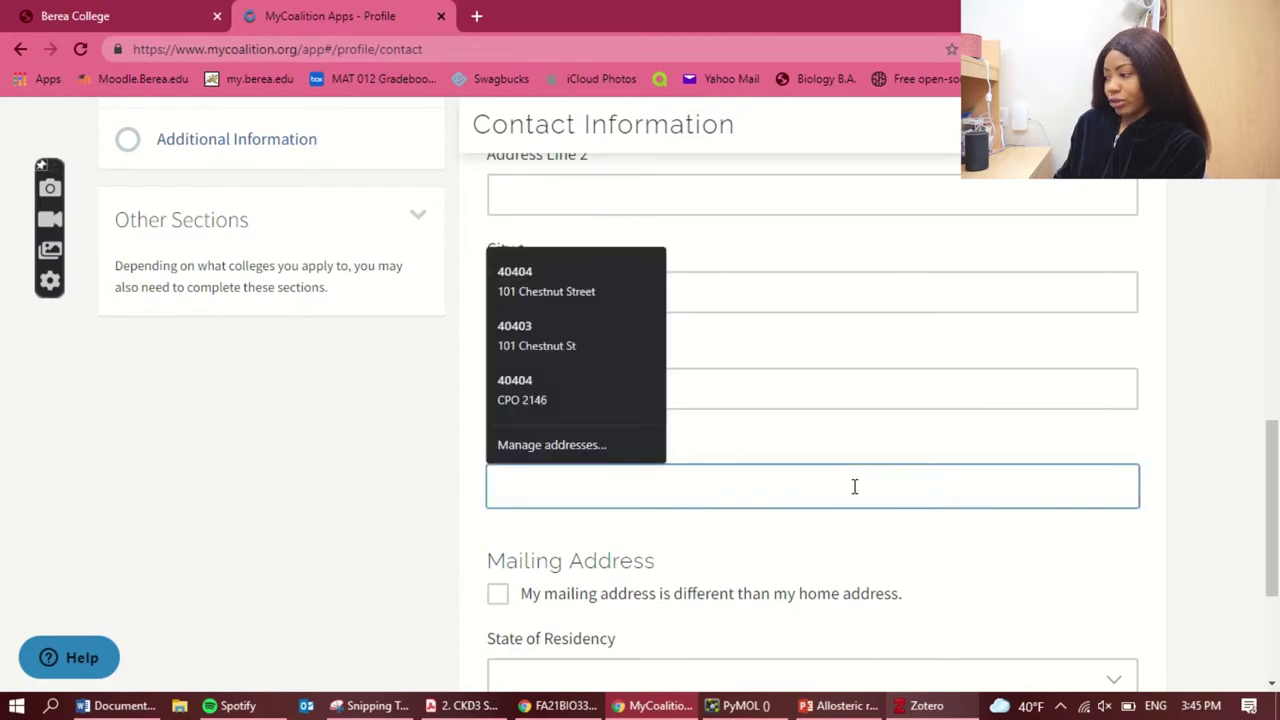
type("1012")
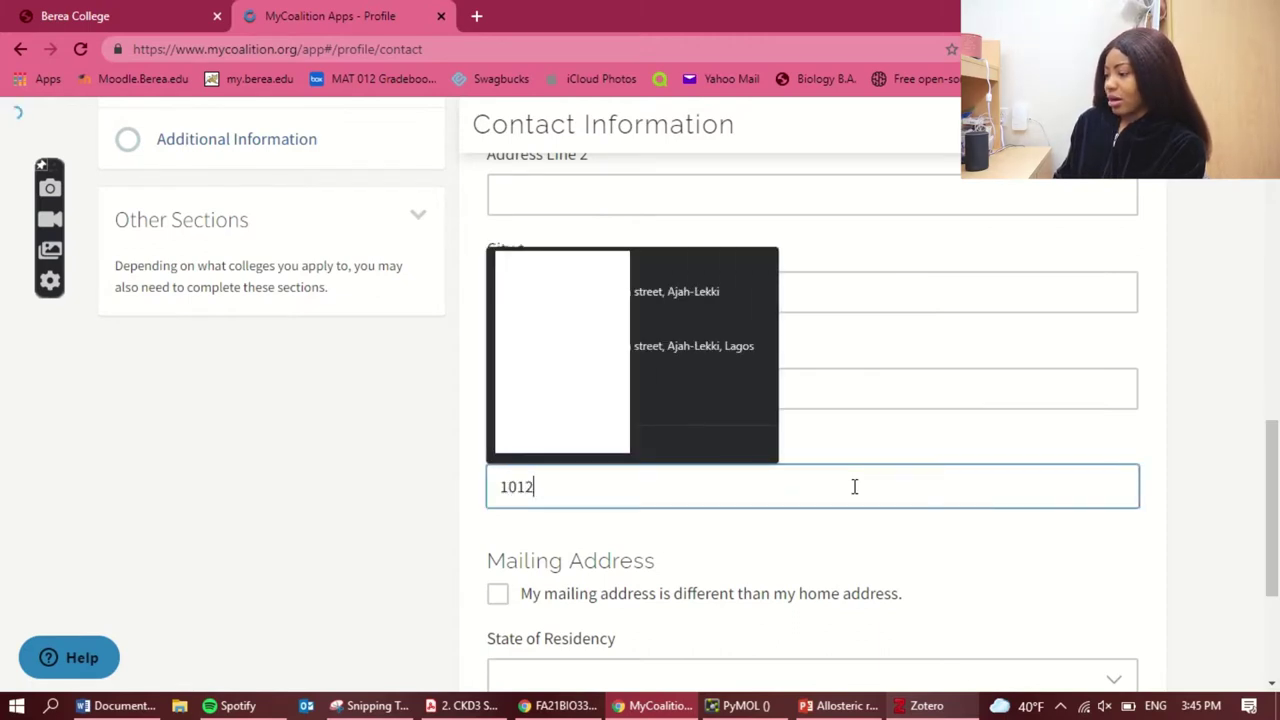
type("45")
left_click(1186, 534)
Step: Keep mailing address same as home, set State of Residency to Not Applicable, and open Demographics
scroll(524, 462, "down", 3)
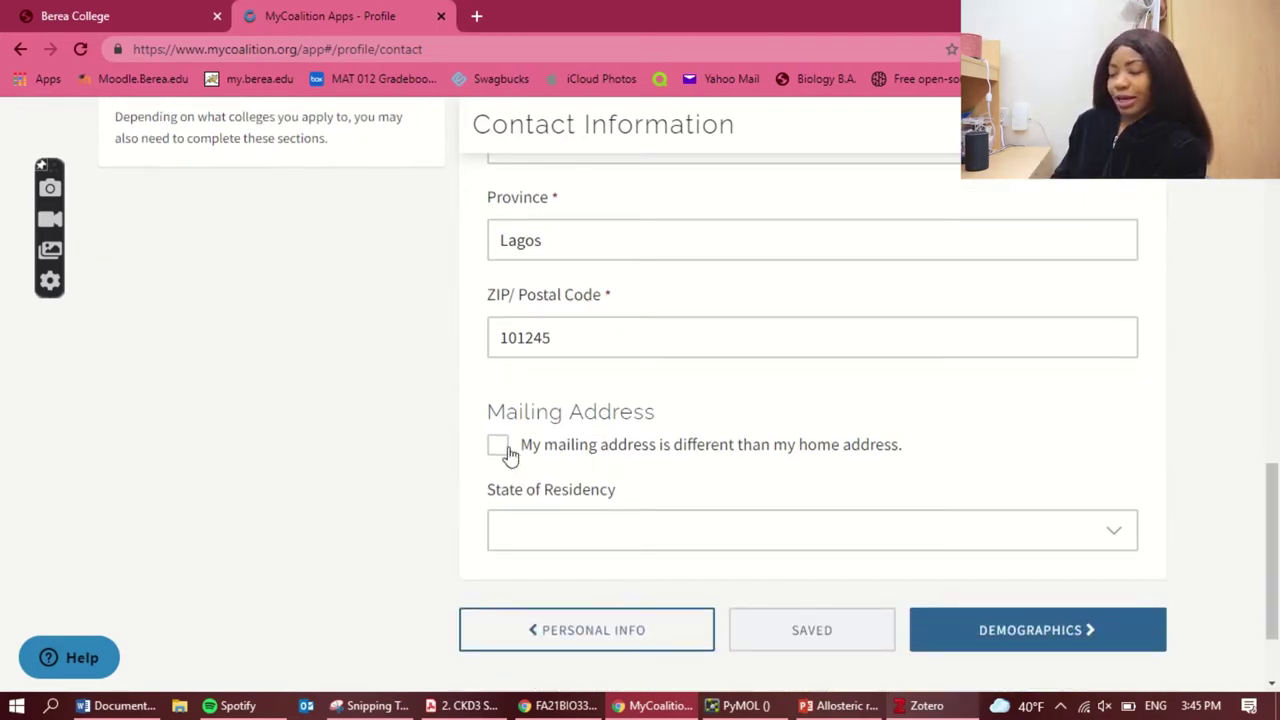
left_click(498, 448)
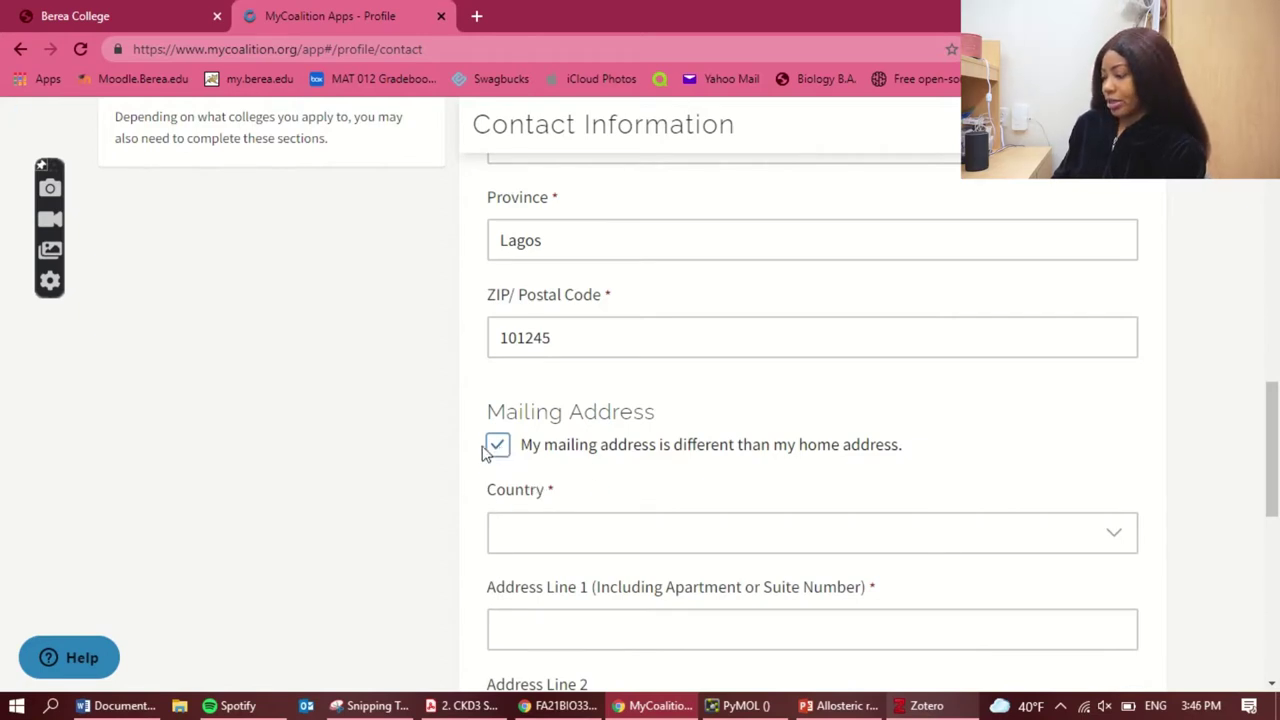
left_click(498, 448)
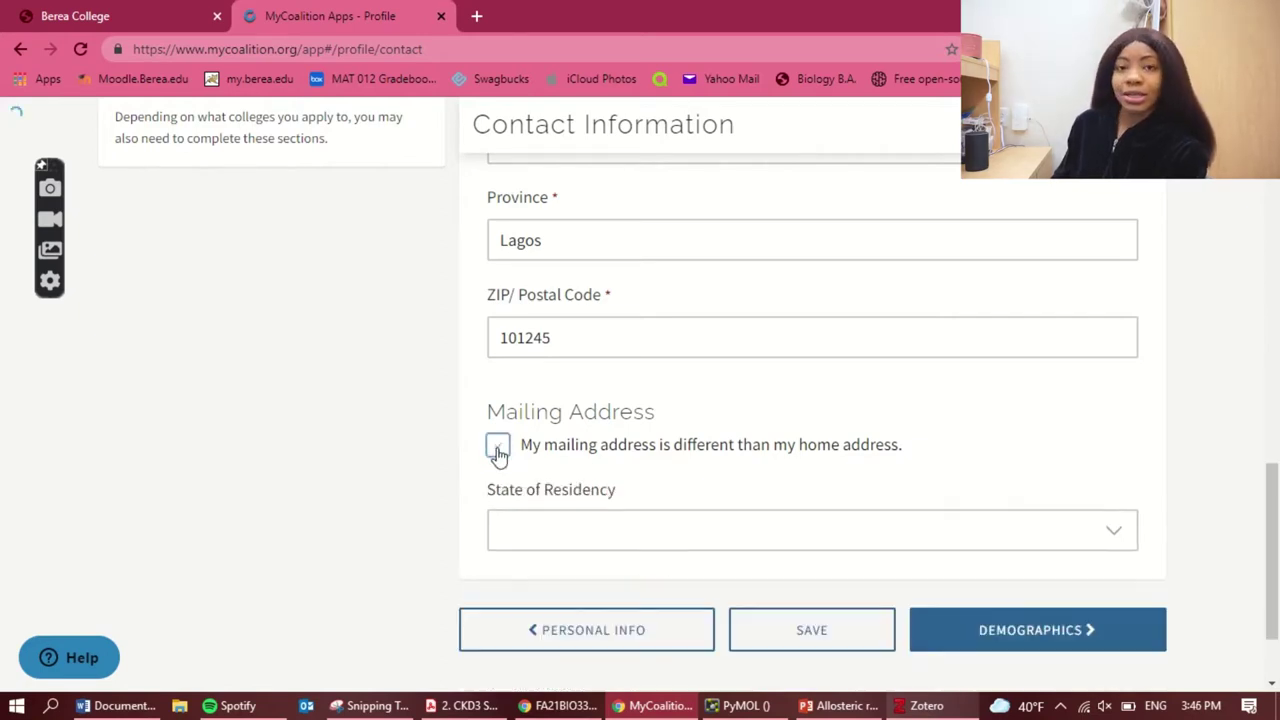
left_click(611, 531)
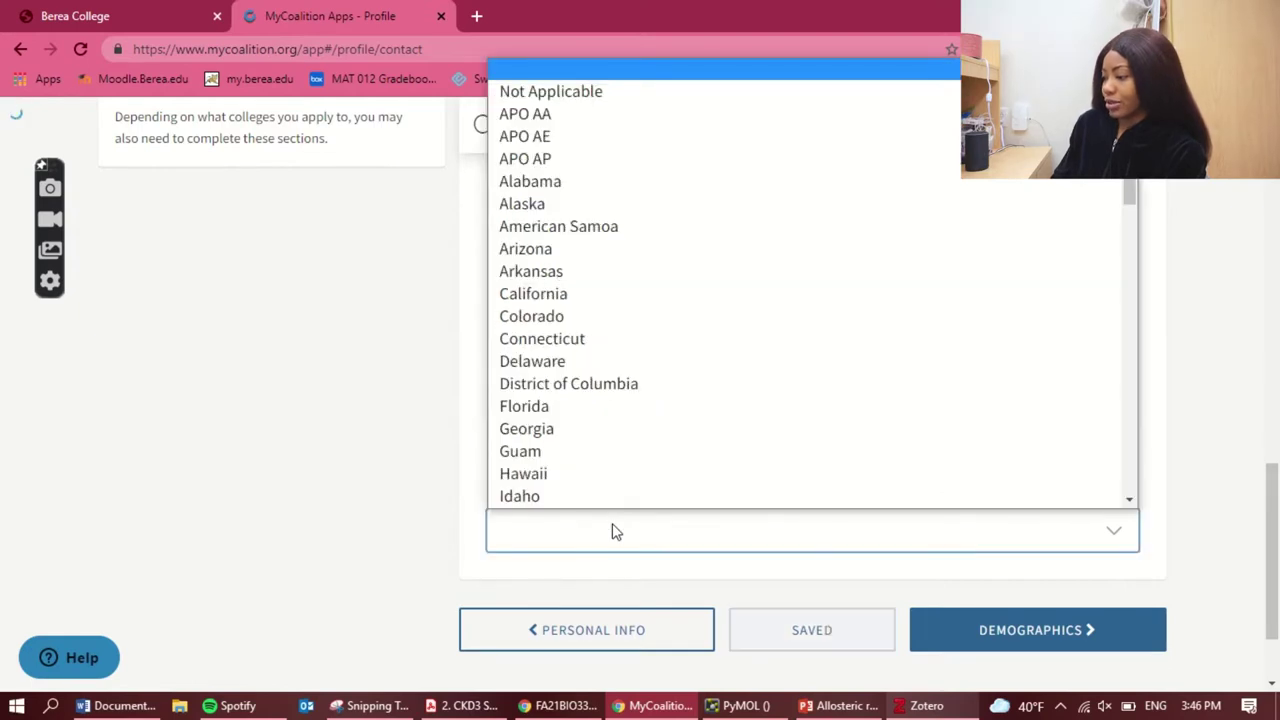
left_click(547, 101)
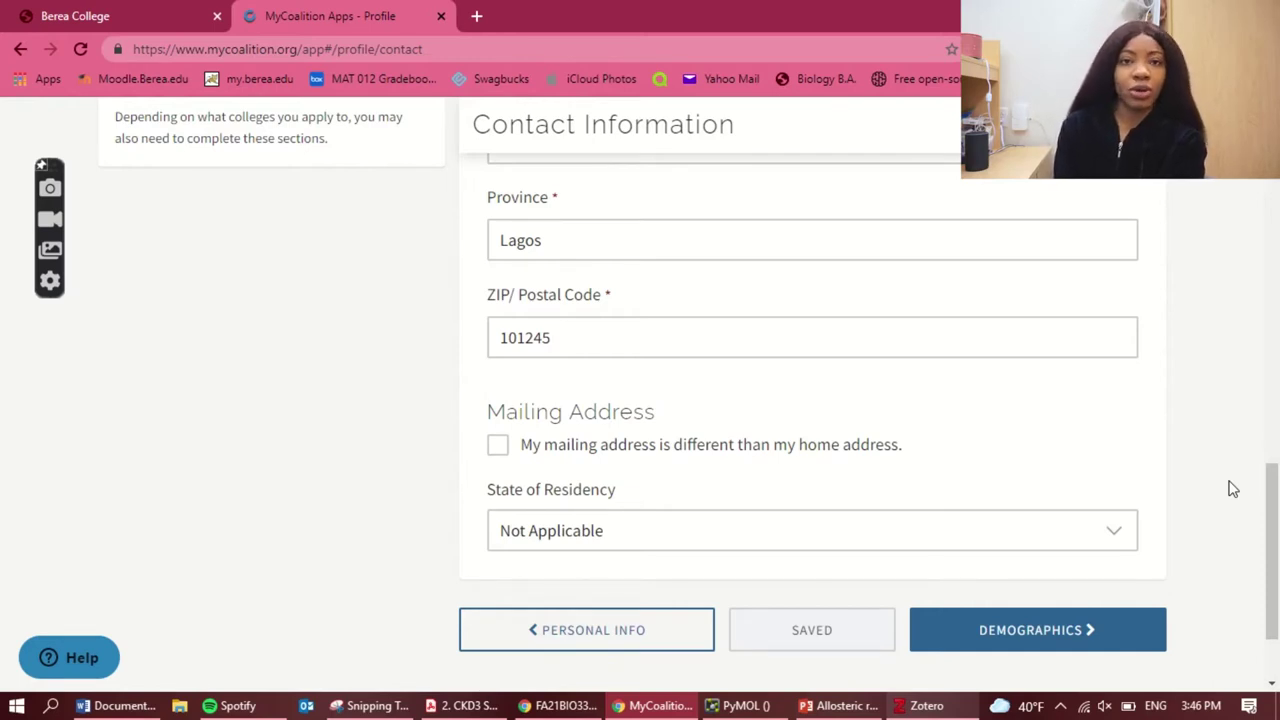
left_click(1054, 532)
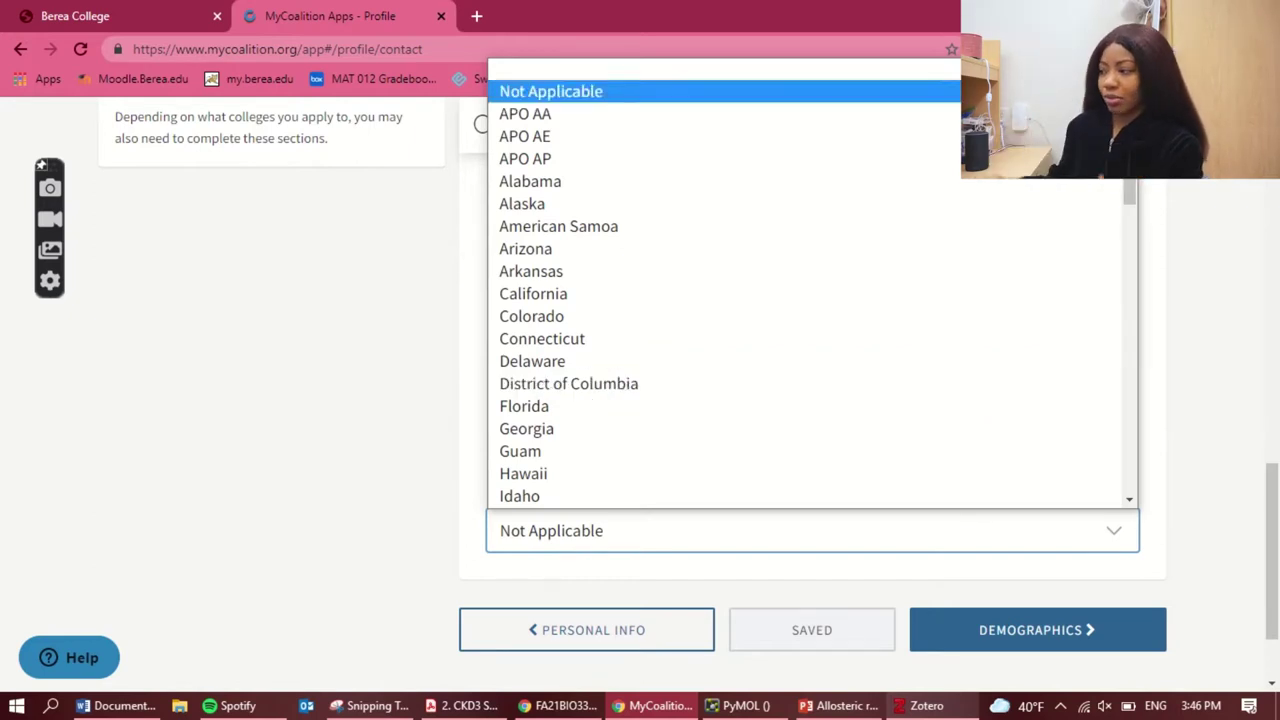
left_click(1022, 598)
left_click(1000, 641)
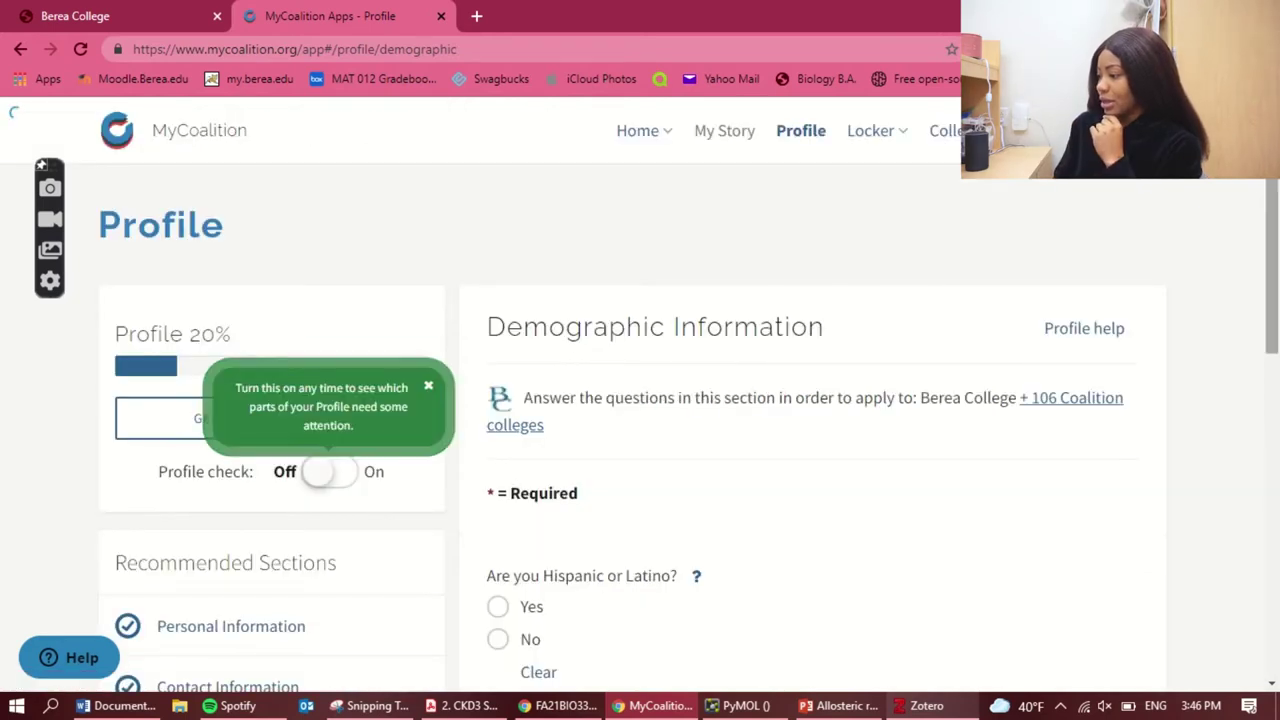
Step: Answer No to Hispanic or Latino and select Black or African American with Sub-Saharan Africa background
scroll(975, 450, "down", 3)
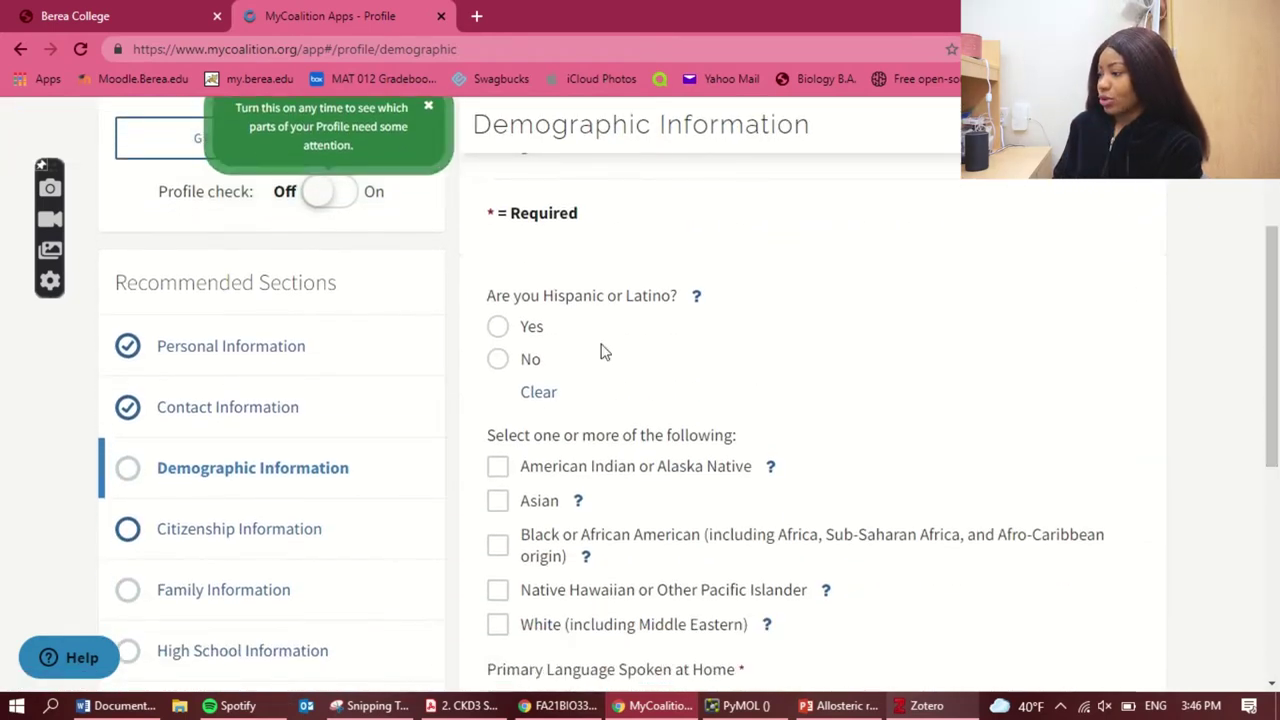
left_click(498, 362)
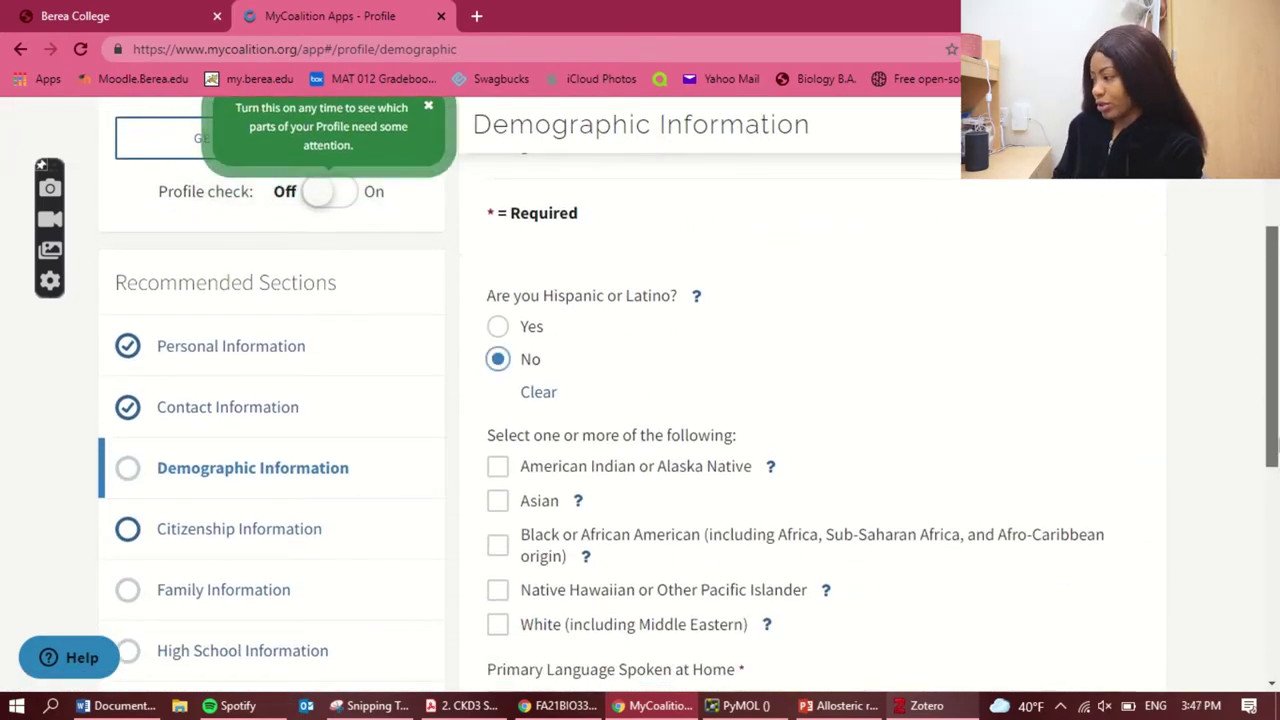
scroll(1275, 425, "down", 2)
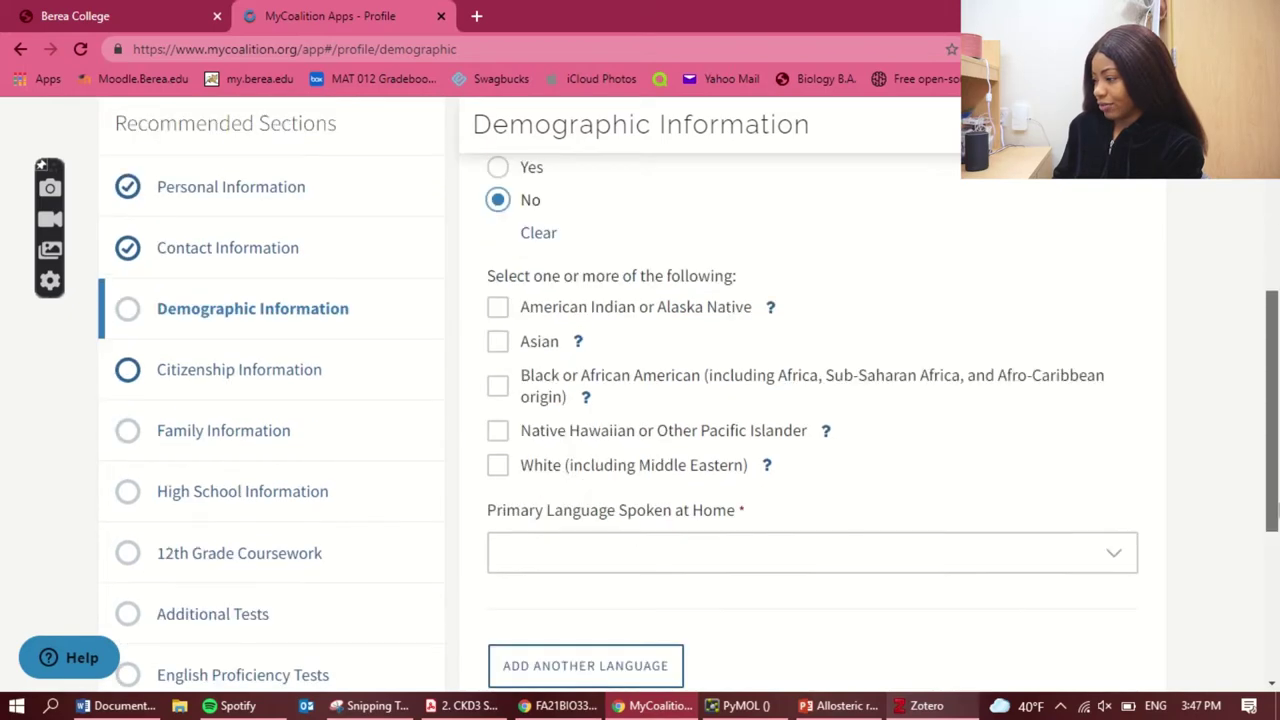
left_click(498, 388)
scroll(1272, 400, "down", 2)
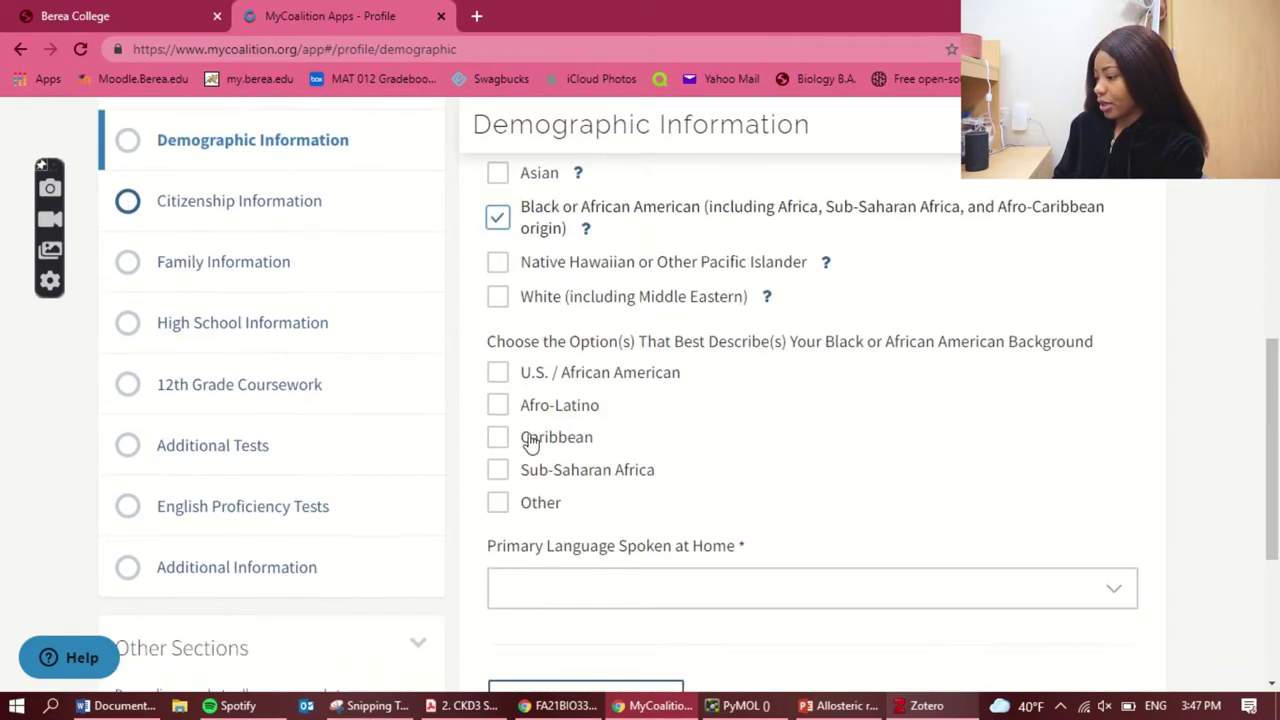
left_click(498, 469)
Step: Set Yoruba as the primary home language
scroll(1275, 405, "down", 2)
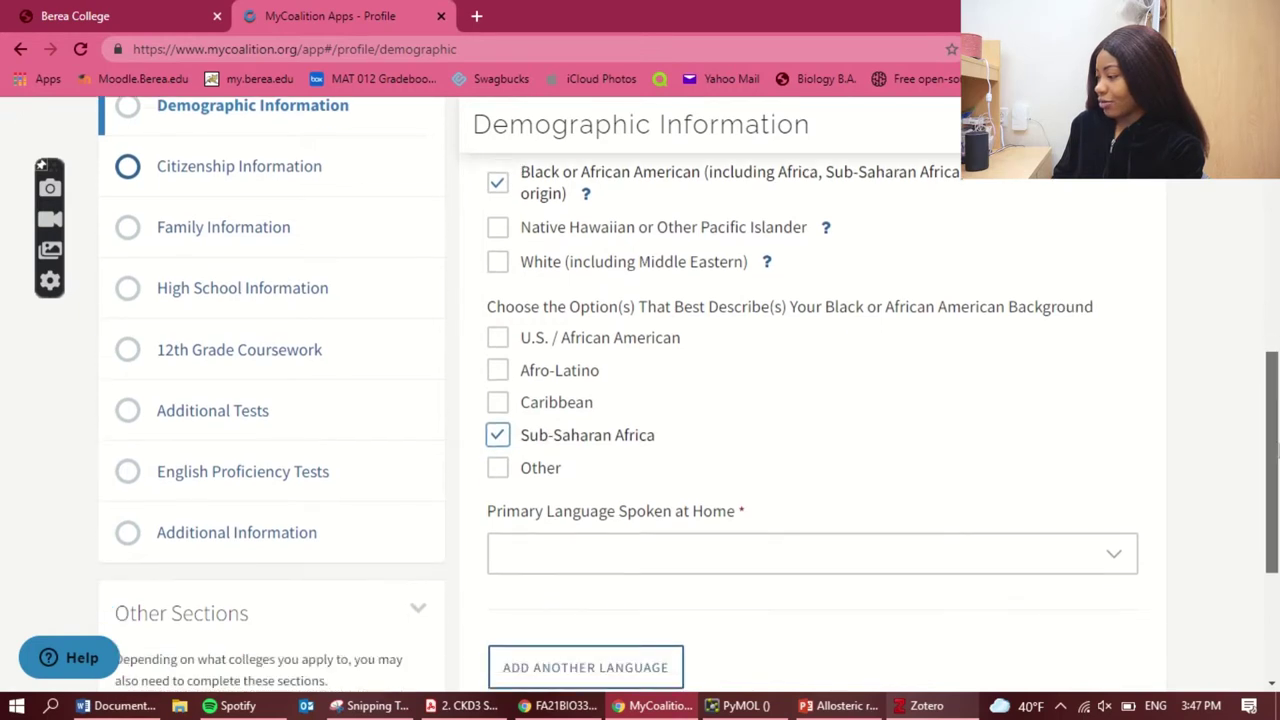
left_click(968, 458)
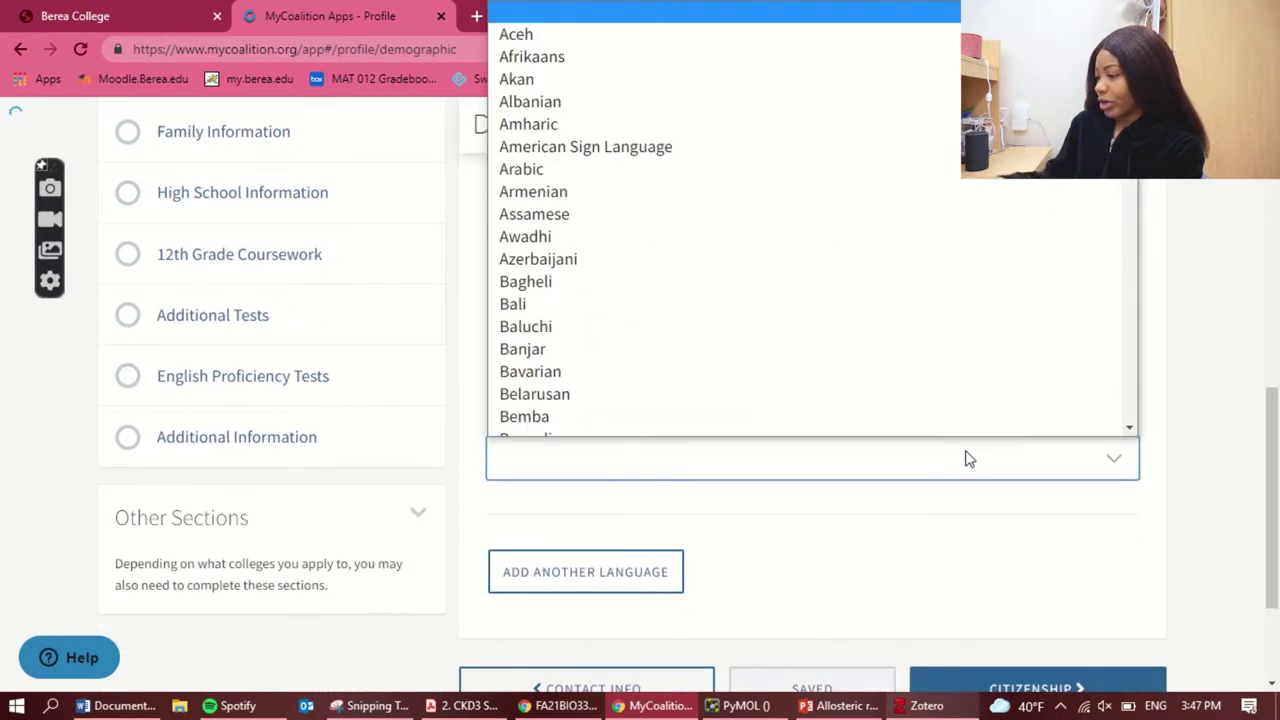
key("y")
scroll(985, 430, "down", 1)
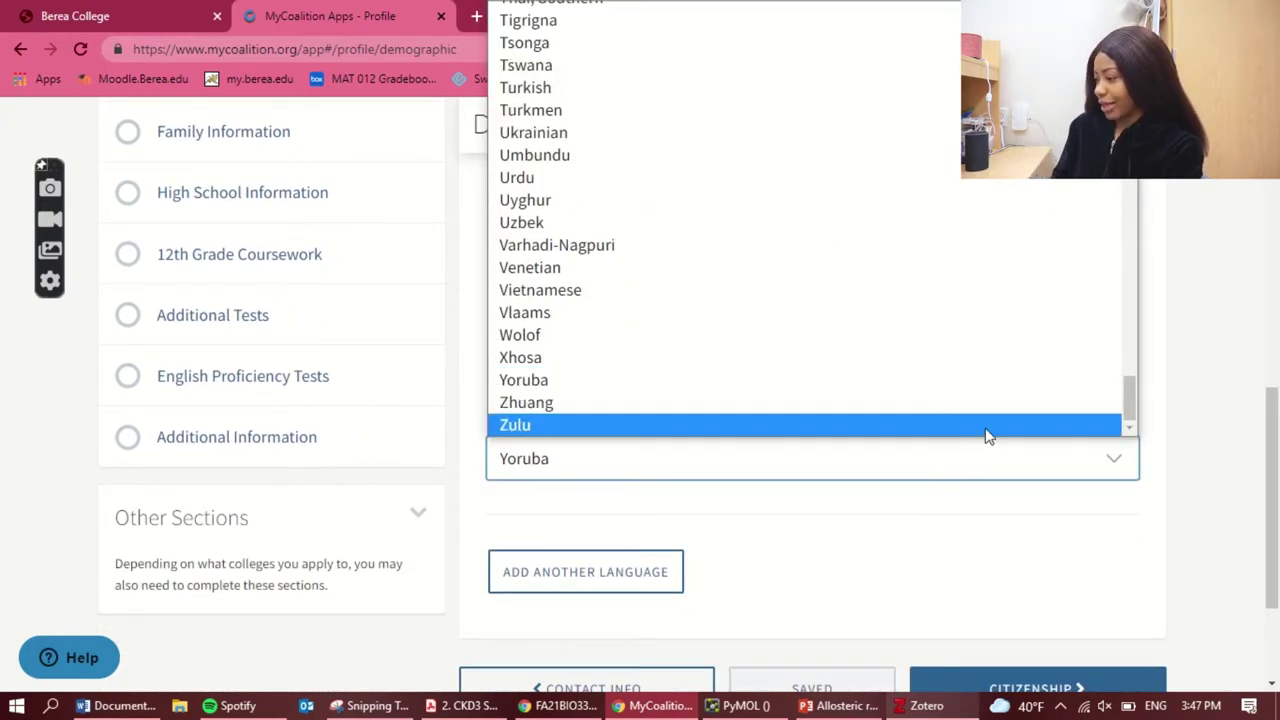
left_click(980, 385)
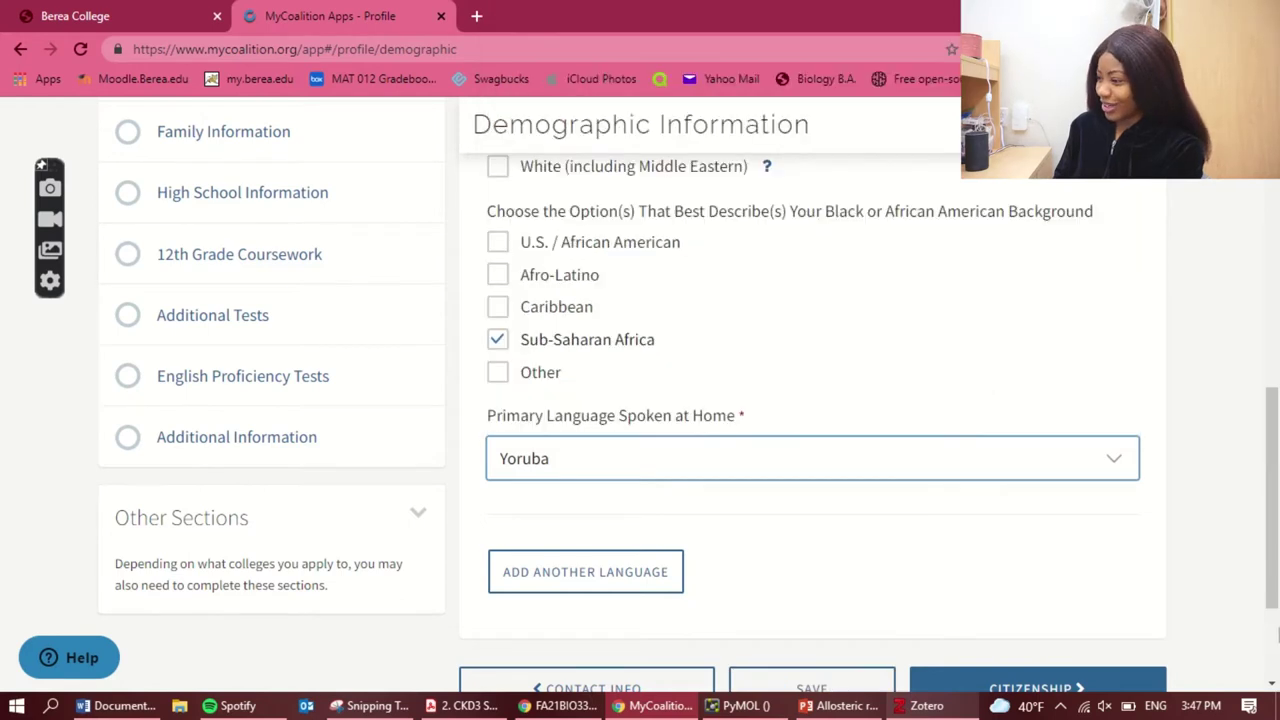
left_click_drag(1274, 555, 1274, 603)
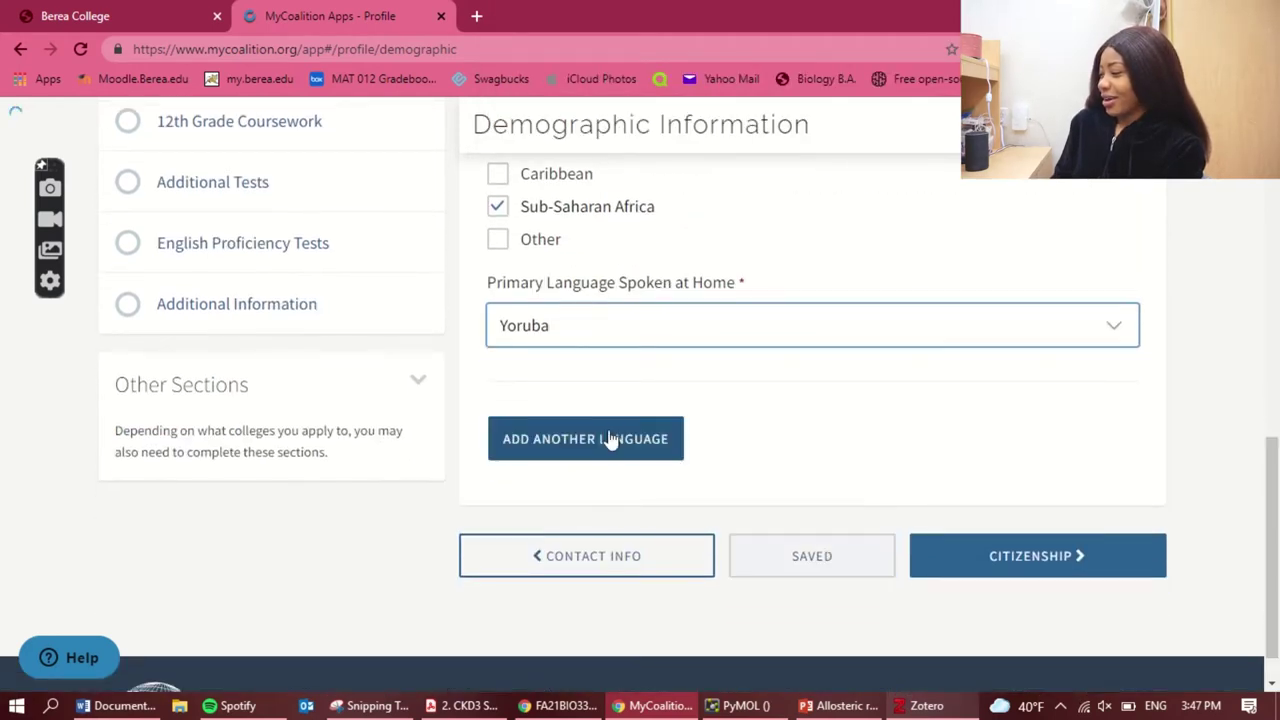
Step: Open Citizenship Information and answer No to both the U.S. visa and DACA questions
left_click(984, 569)
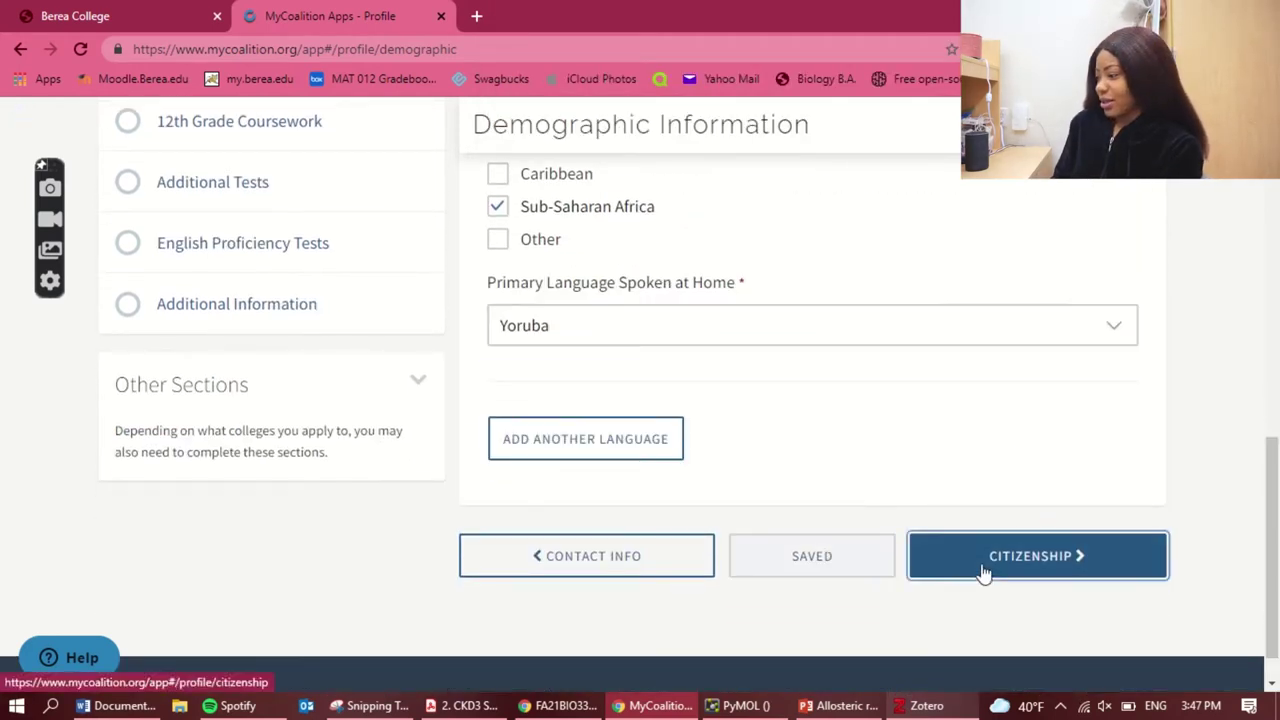
scroll(985, 572, "down", 7)
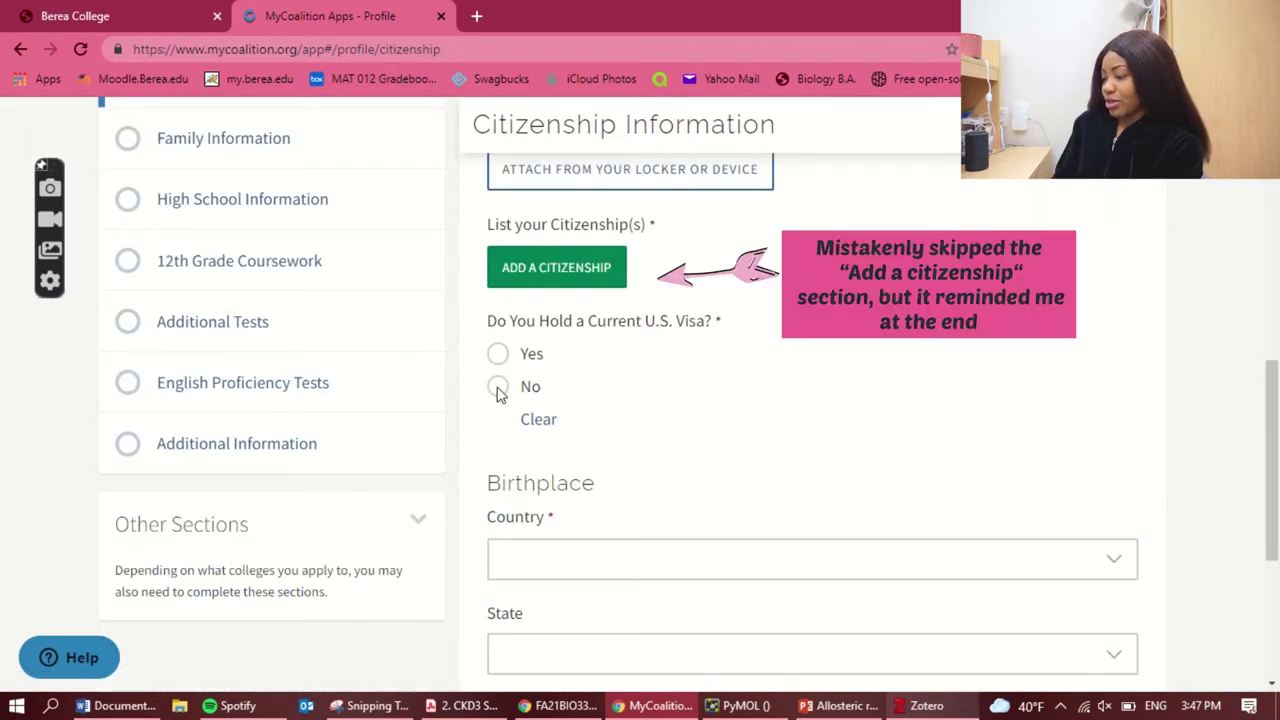
left_click(499, 388)
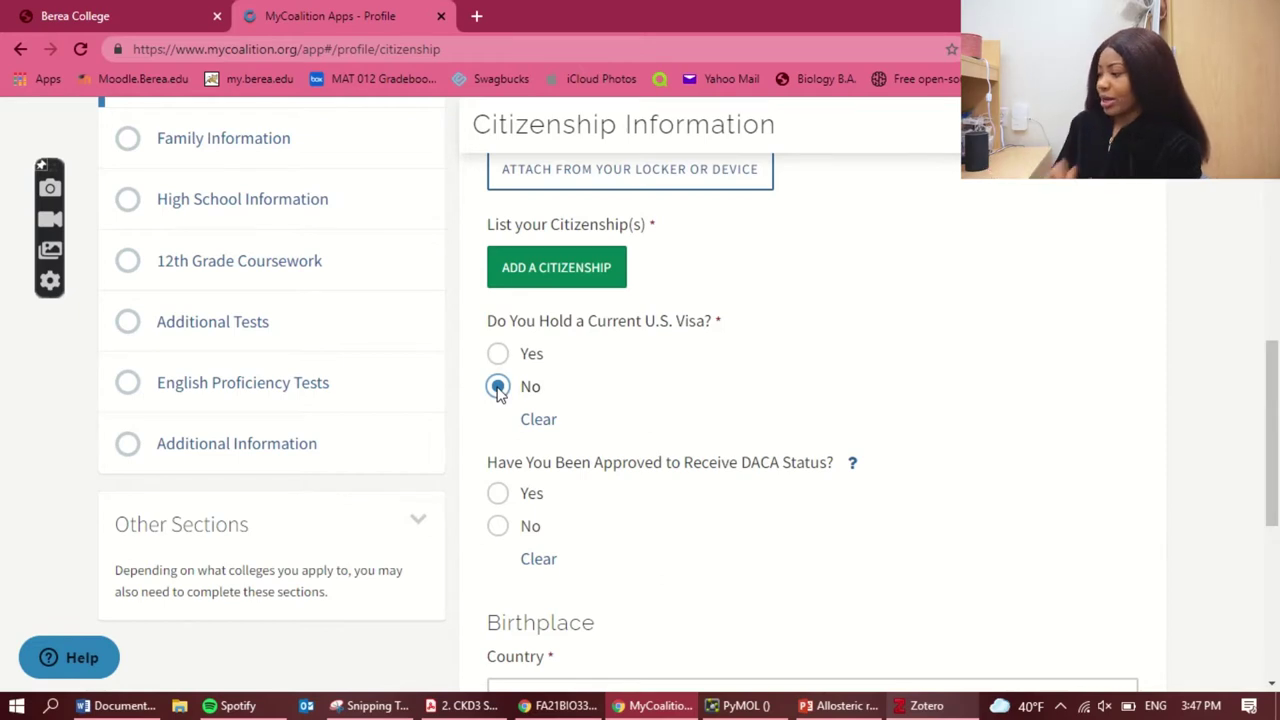
scroll(767, 448, "down", 1)
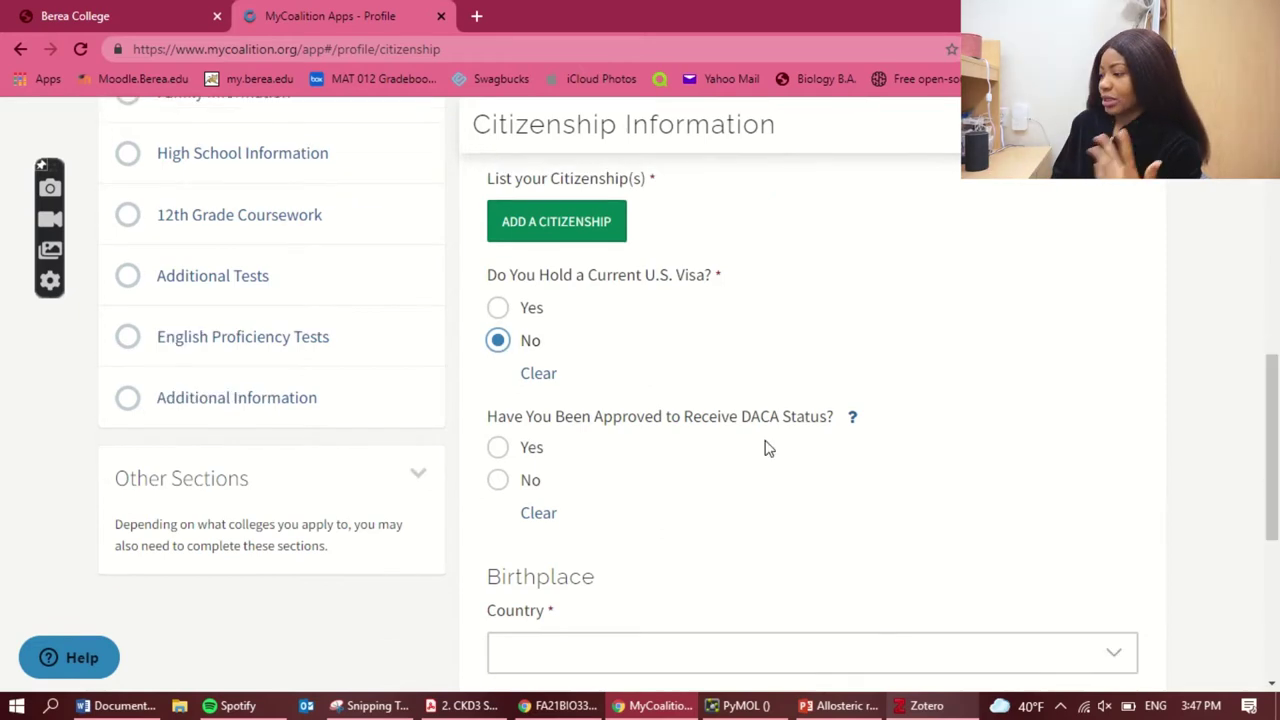
left_click(500, 482)
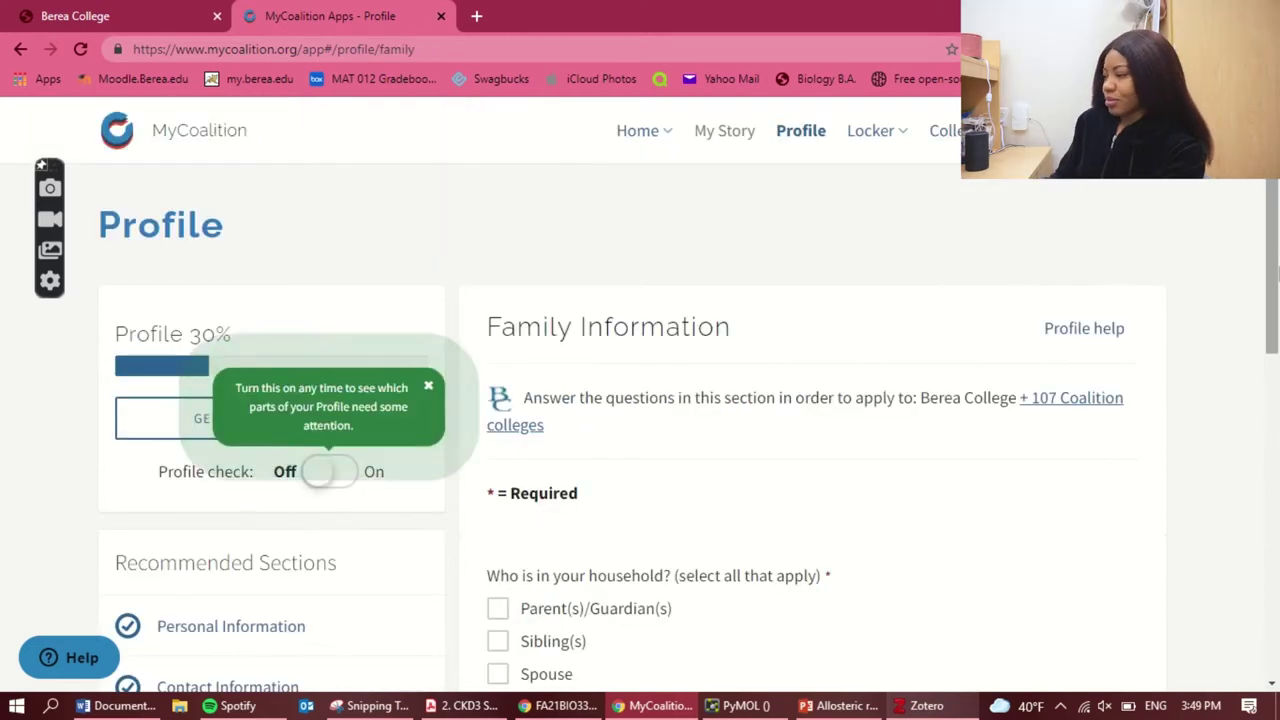
Step: Include parents/guardians and siblings as members of the household
scroll(640, 395, "down", 1)
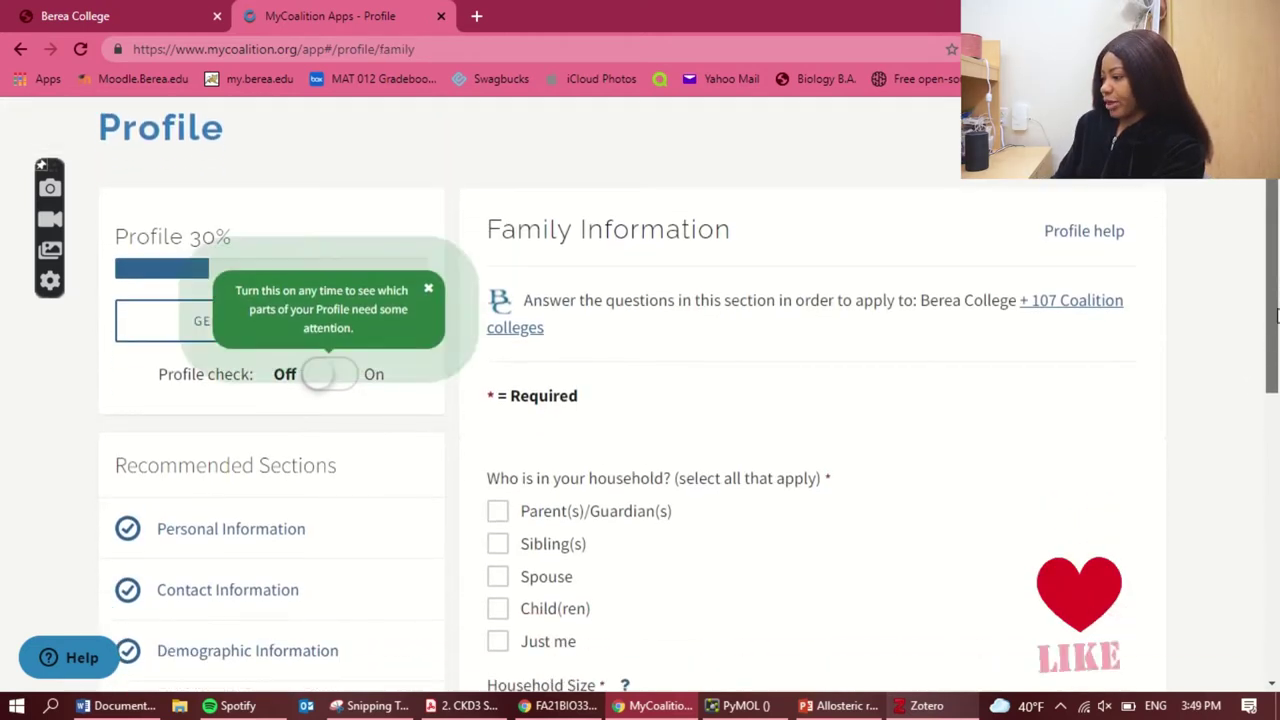
scroll(1276, 343, "down", 1)
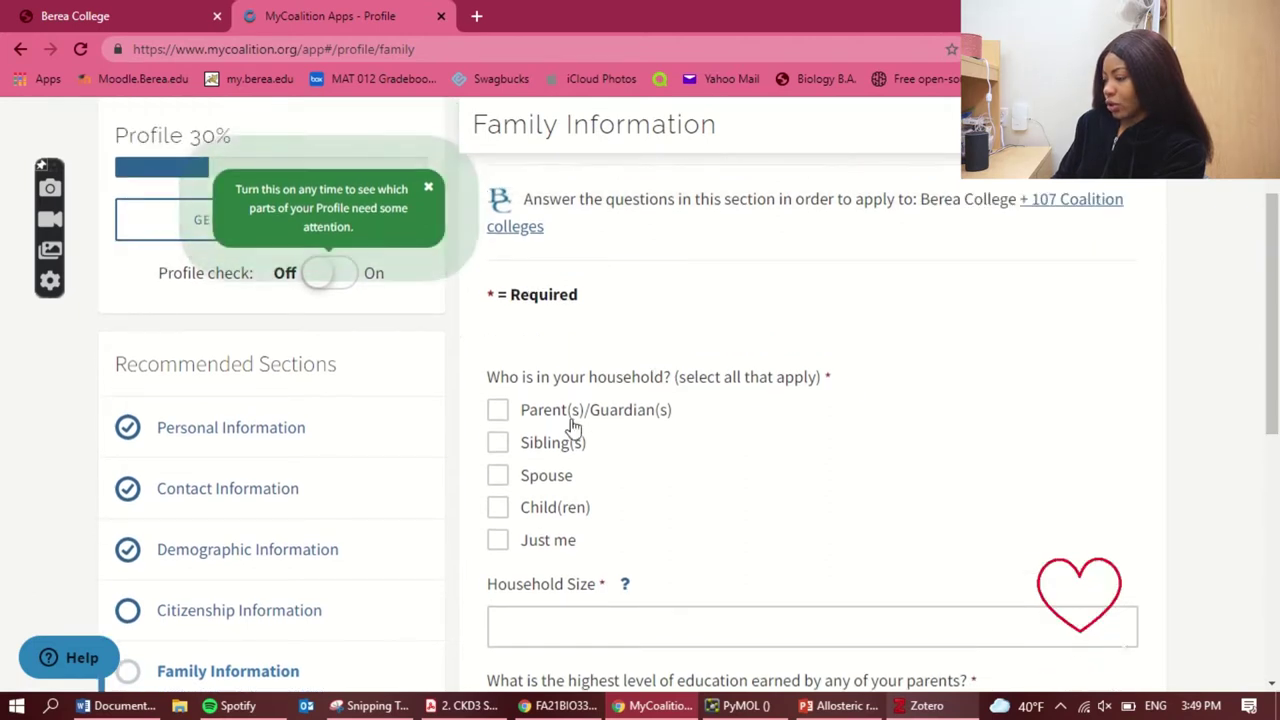
left_click(498, 420)
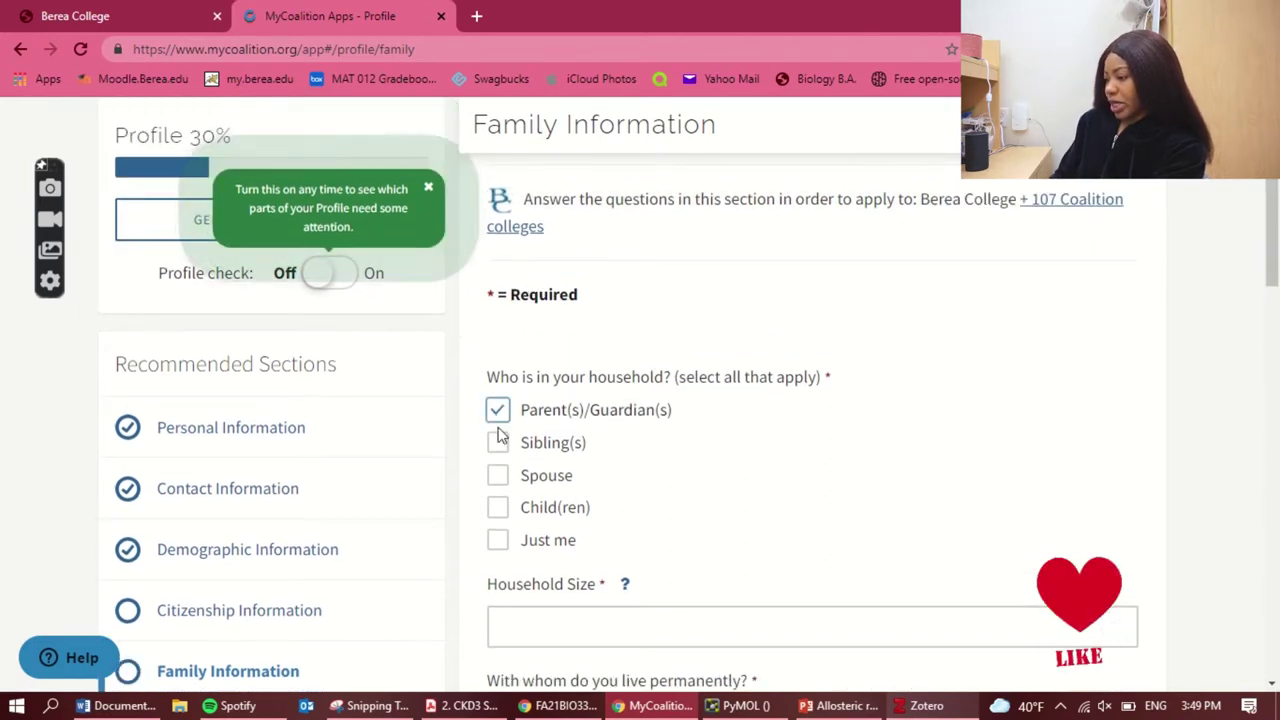
left_click(498, 444)
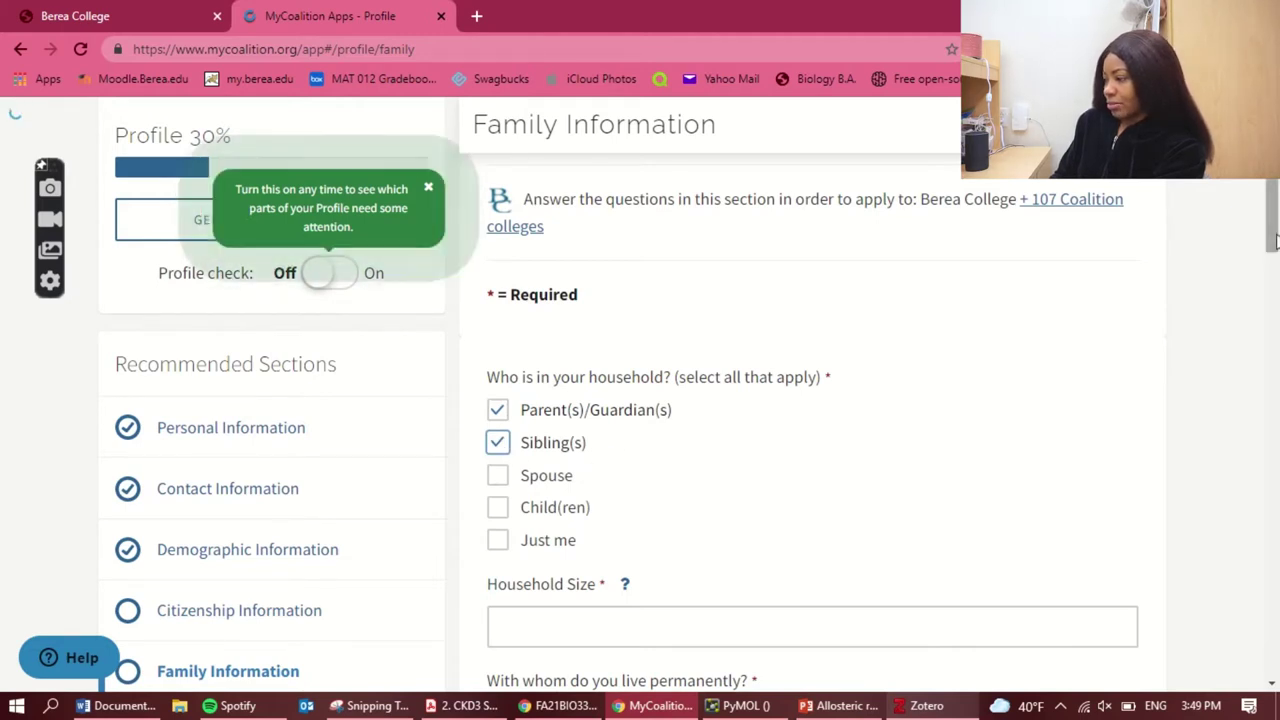
left_click_drag(1275, 240, 1275, 247)
scroll(1275, 247, "down", 2)
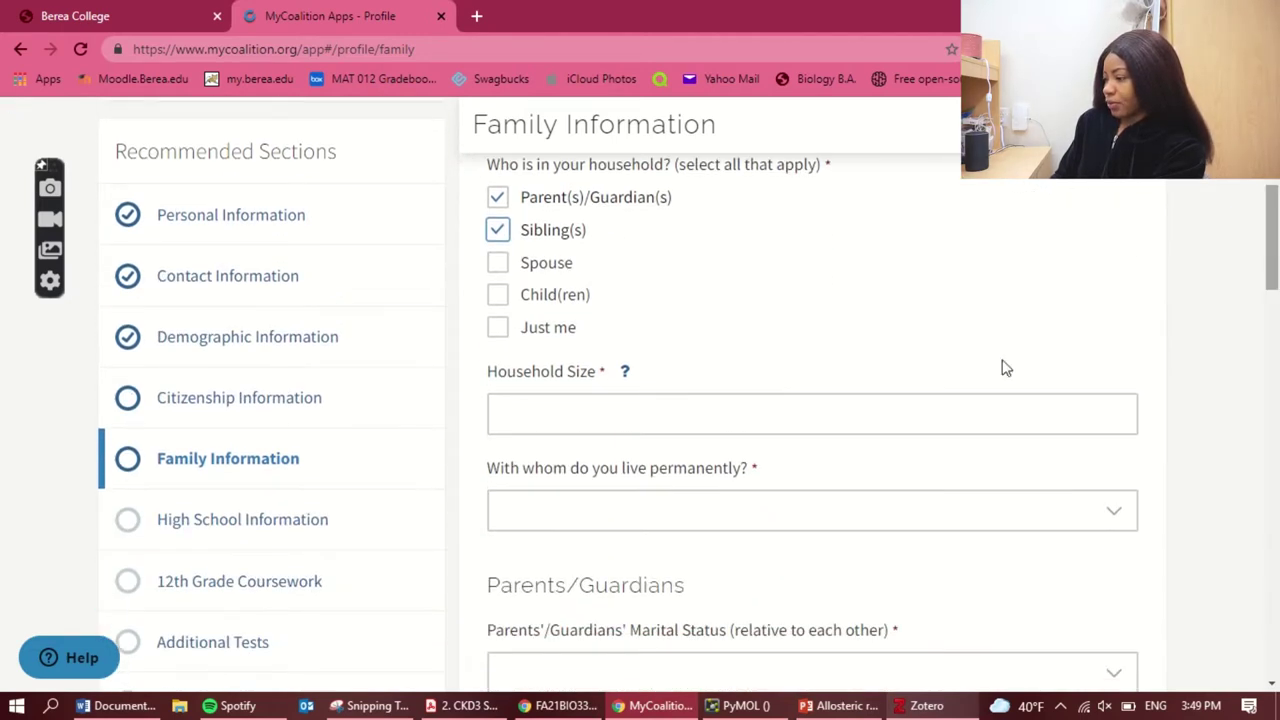
Step: Set household size to 3 and record living permanently with Parent/Guardian 1
left_click(916, 416)
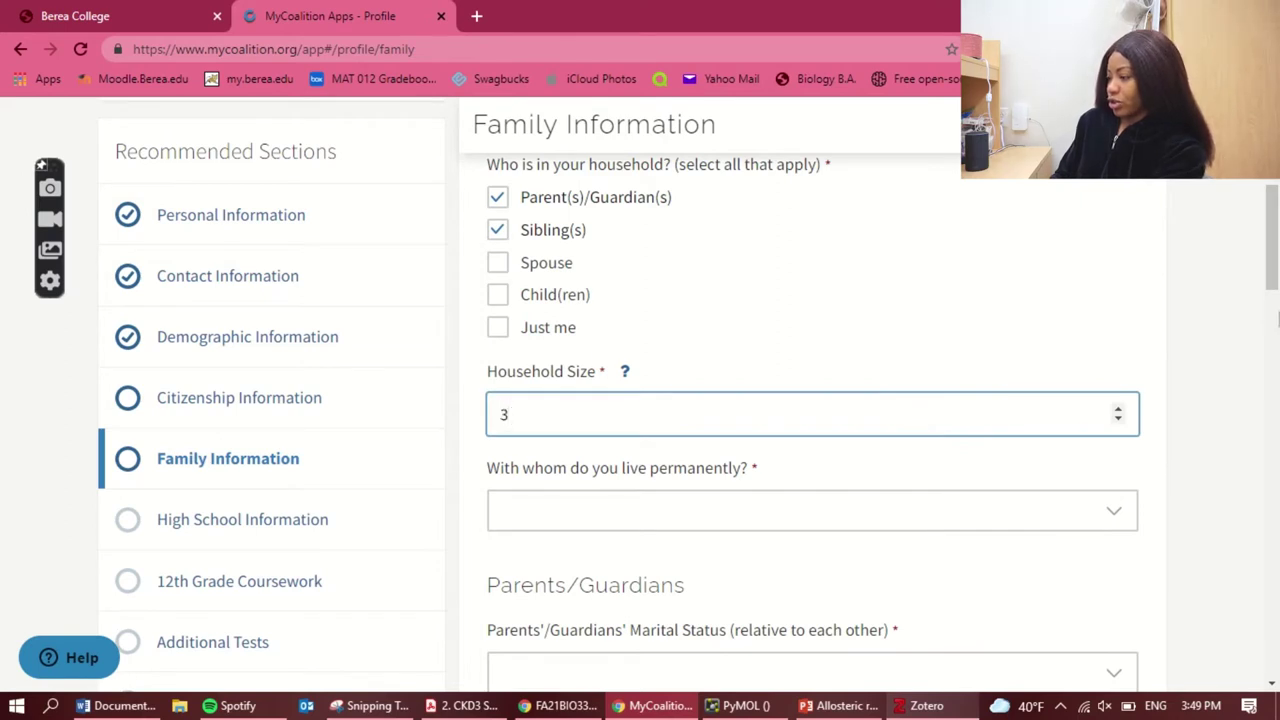
left_click(624, 372)
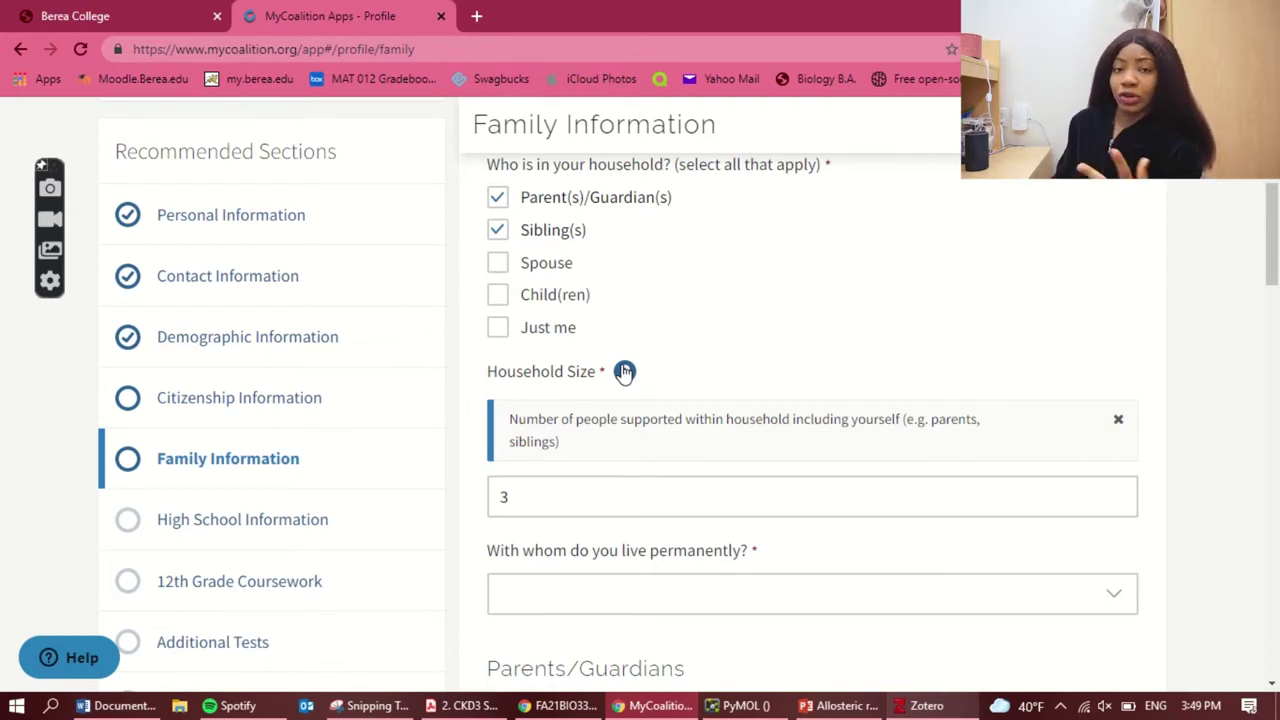
left_click(624, 371)
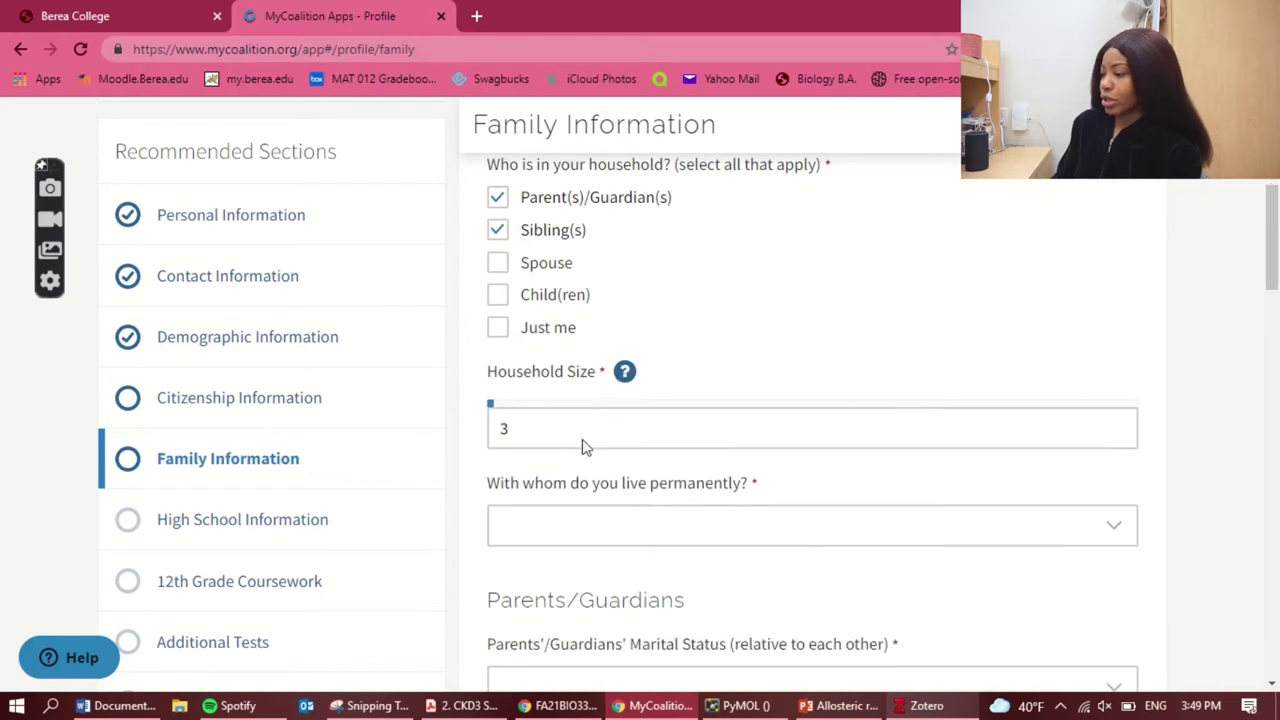
left_click_drag(1276, 201, 1276, 223)
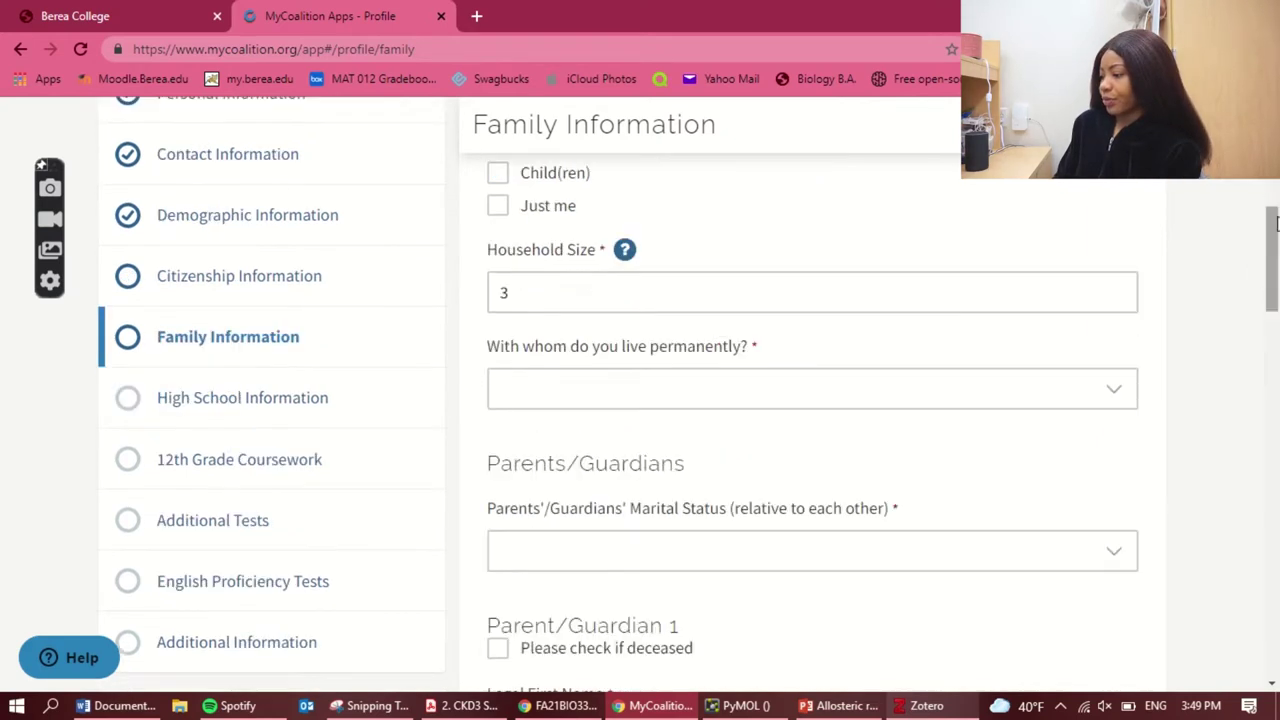
left_click(840, 400)
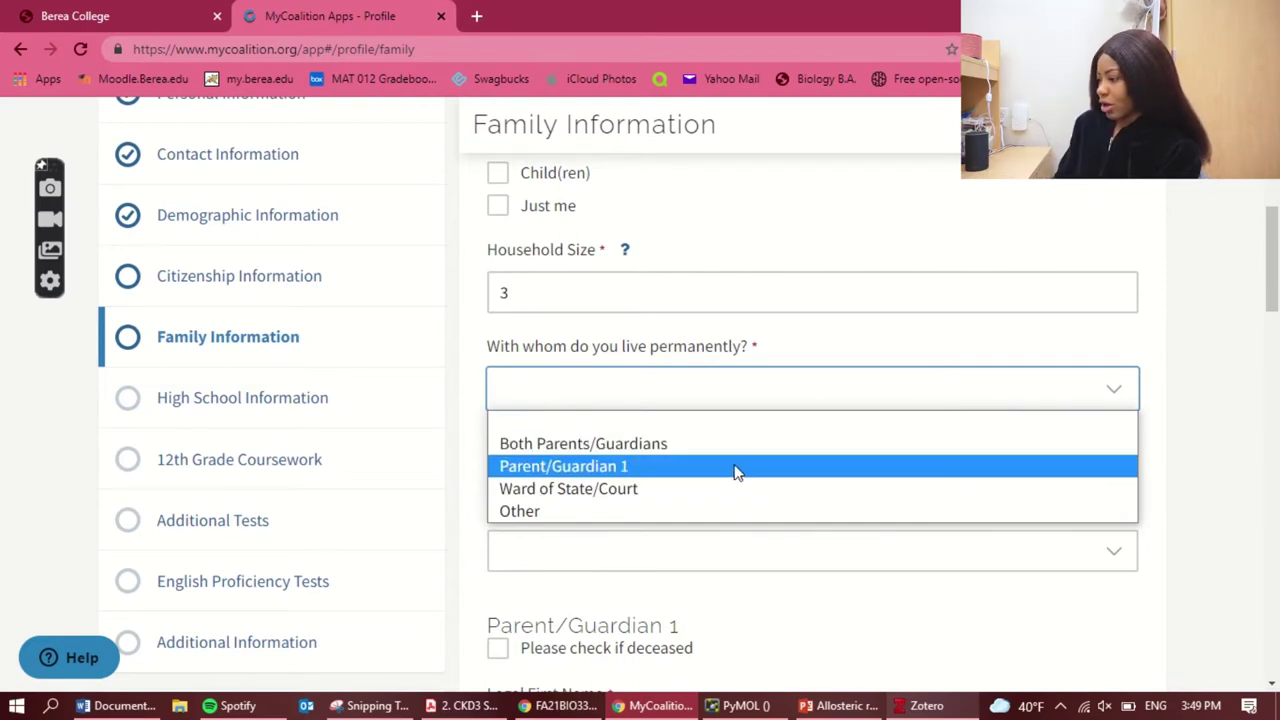
left_click(581, 465)
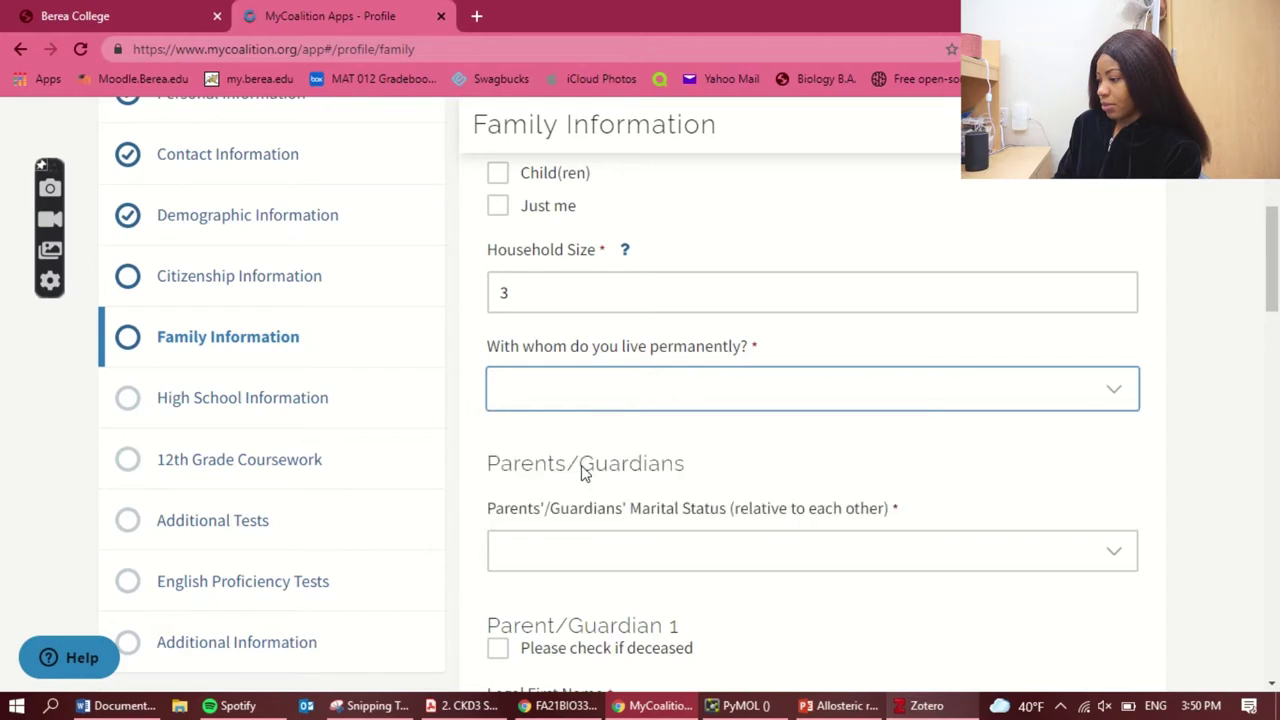
Step: Set the parents' marital status to Widowed and enter Parent/Guardian 1's e-mail address
scroll(1270, 270, "down", 1)
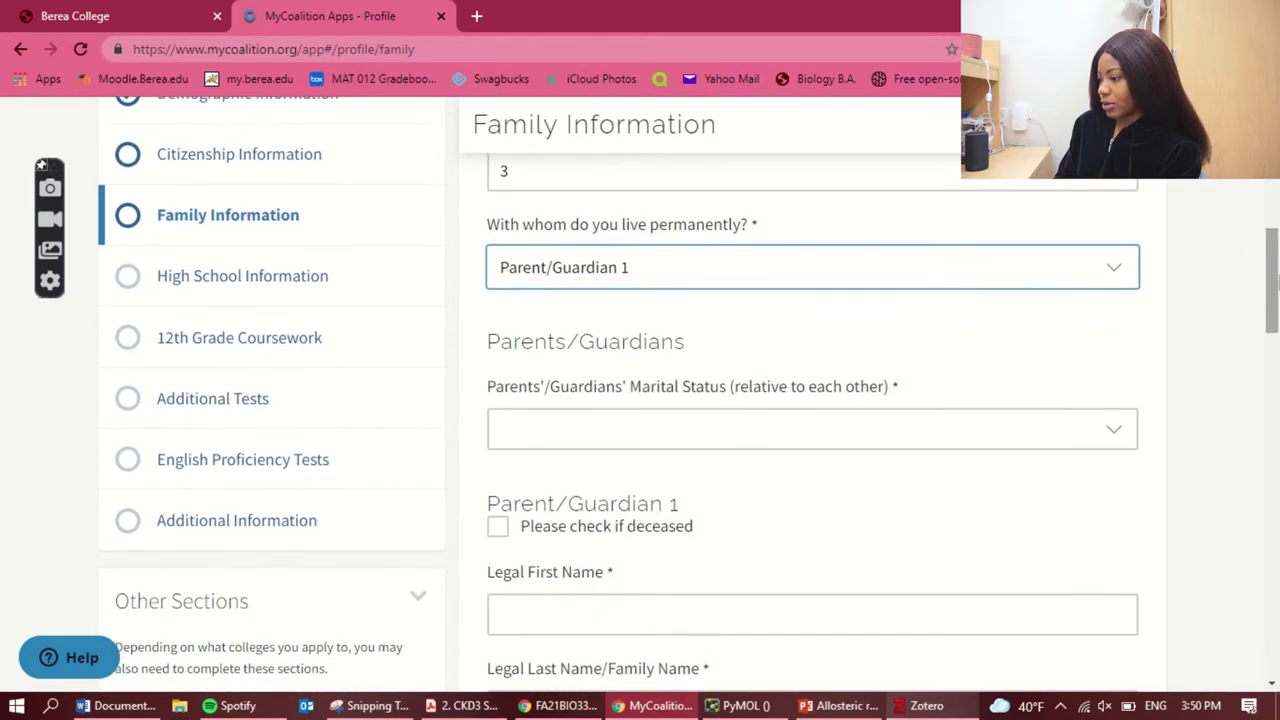
left_click(780, 437)
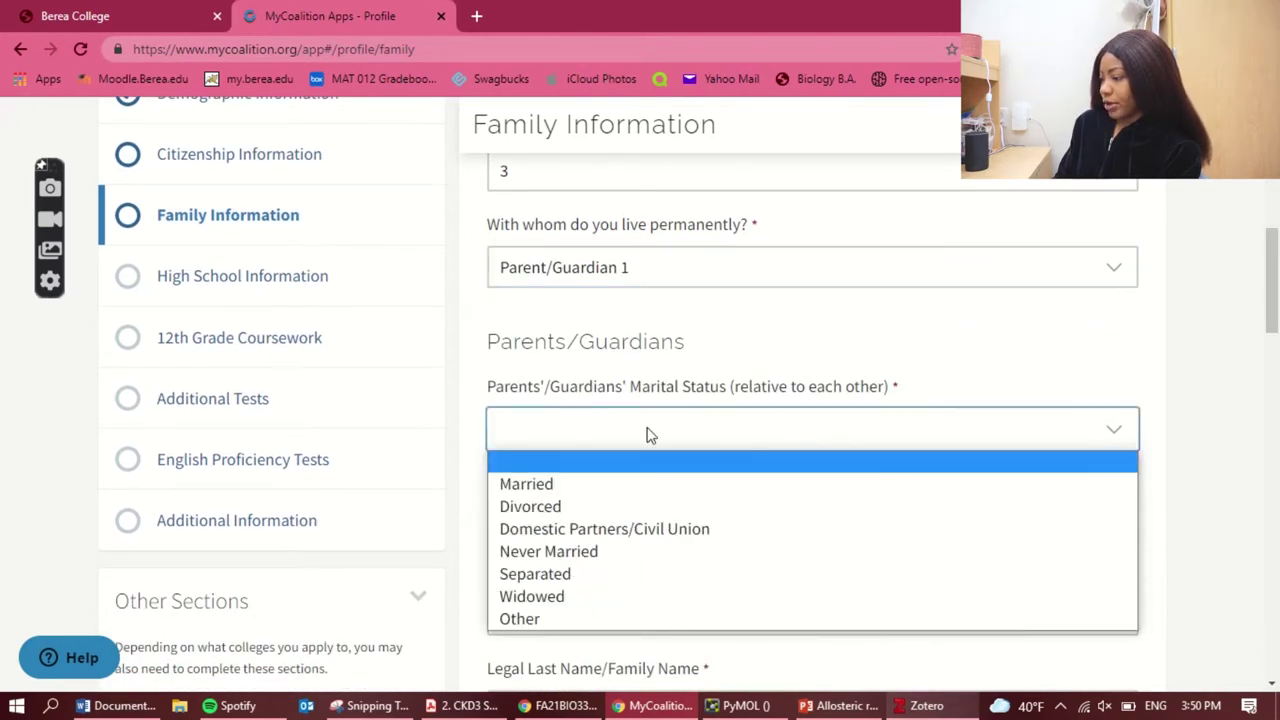
left_click(584, 597)
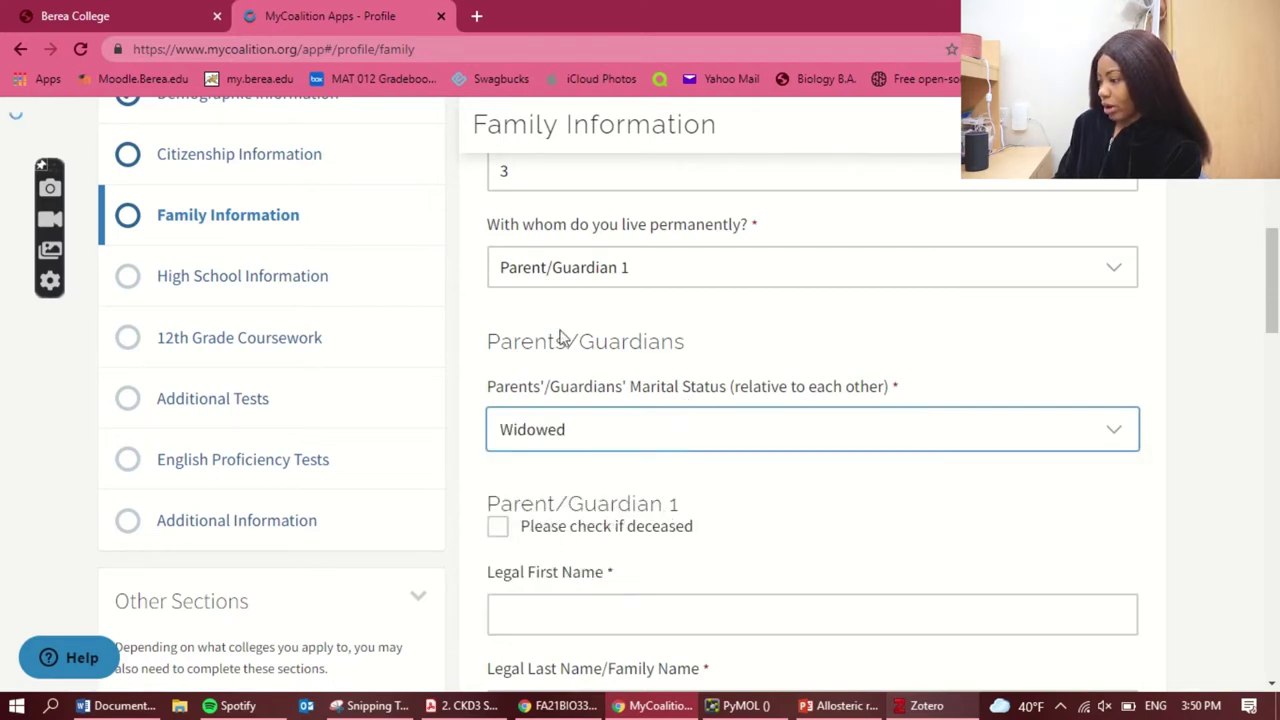
left_click(563, 603)
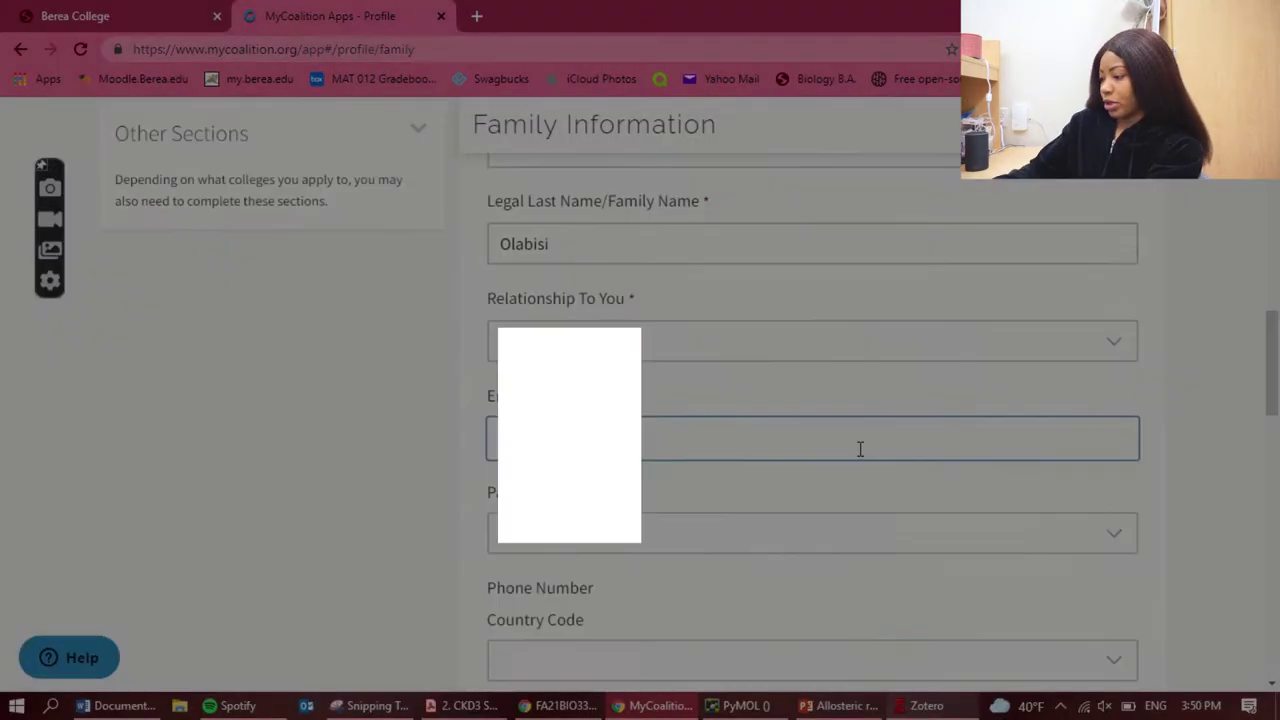
left_click(860, 449)
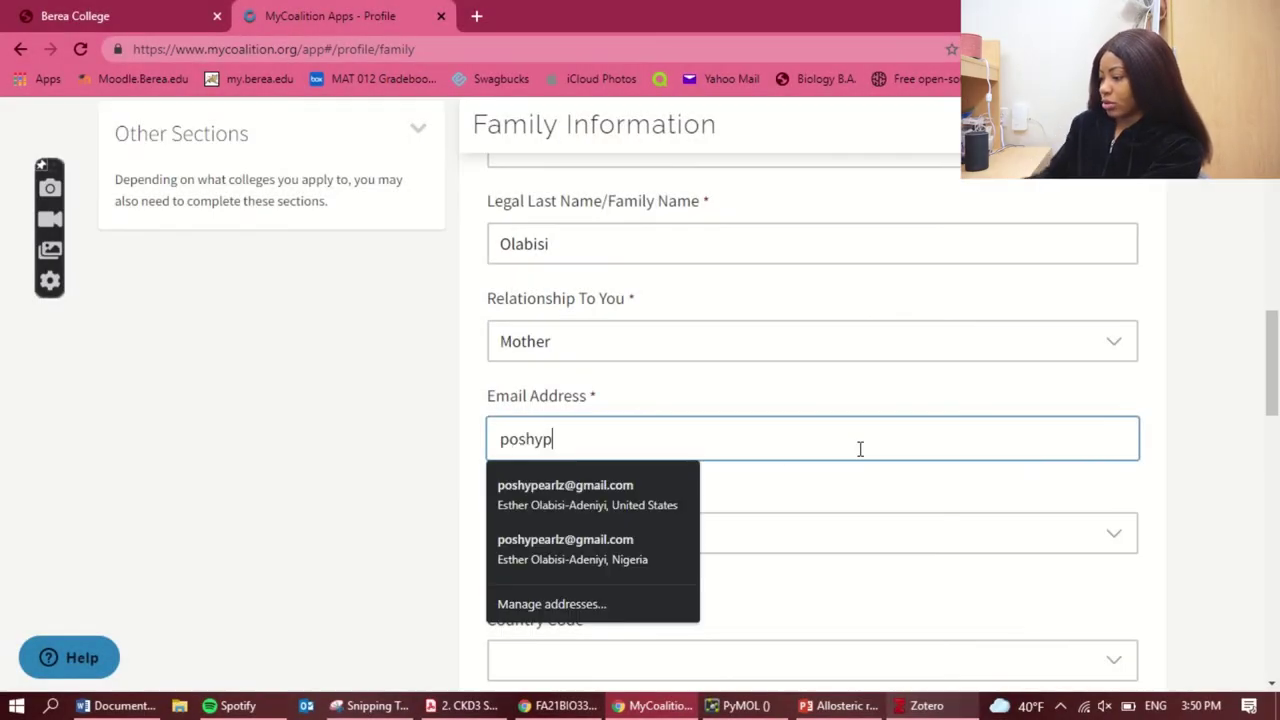
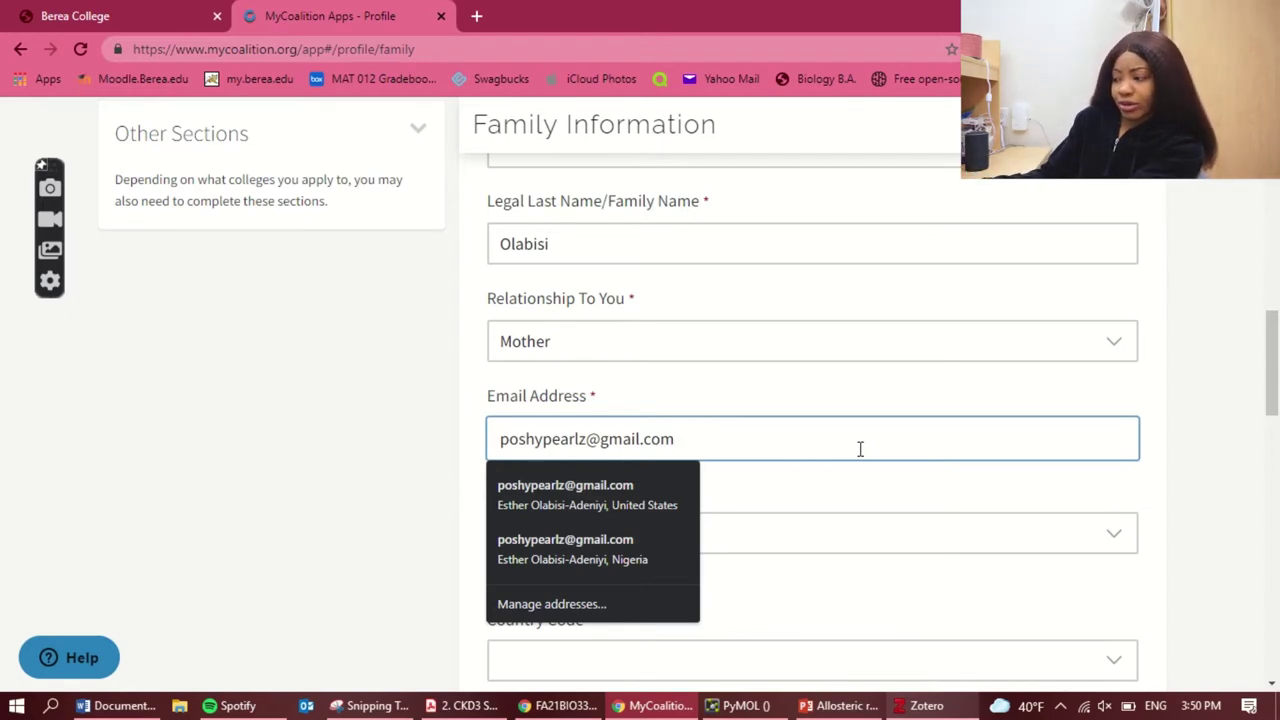
Step: Set Parent Address to 'Same as my home address' and choose the phone country code
scroll(1000, 450, "down", 1)
left_click(1070, 453)
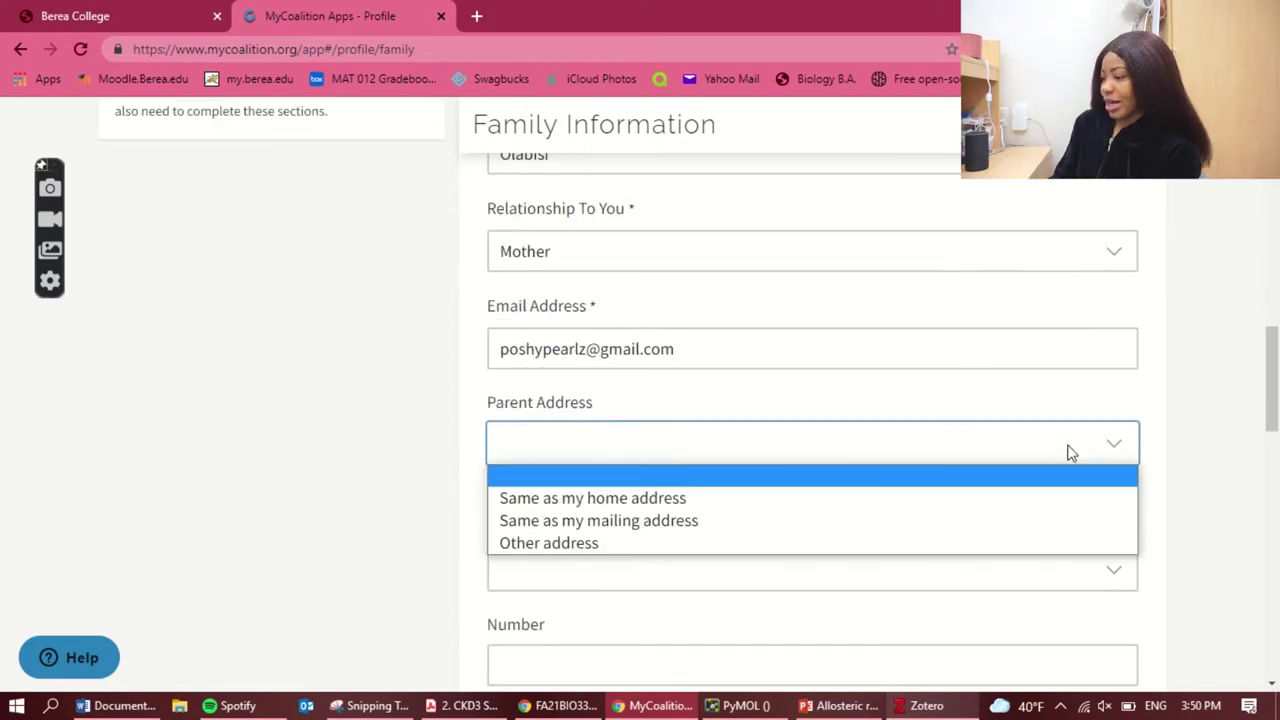
left_click(1012, 498)
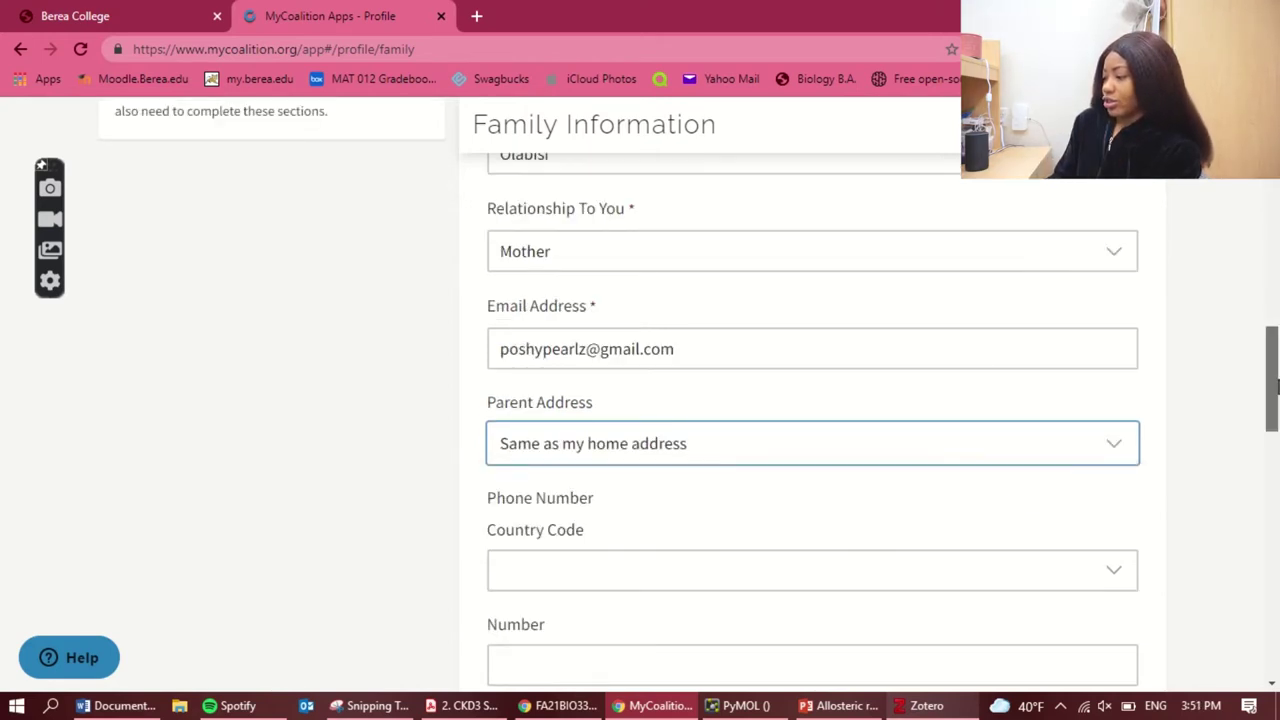
left_click_drag(1276, 385, 1276, 410)
left_click(1058, 428)
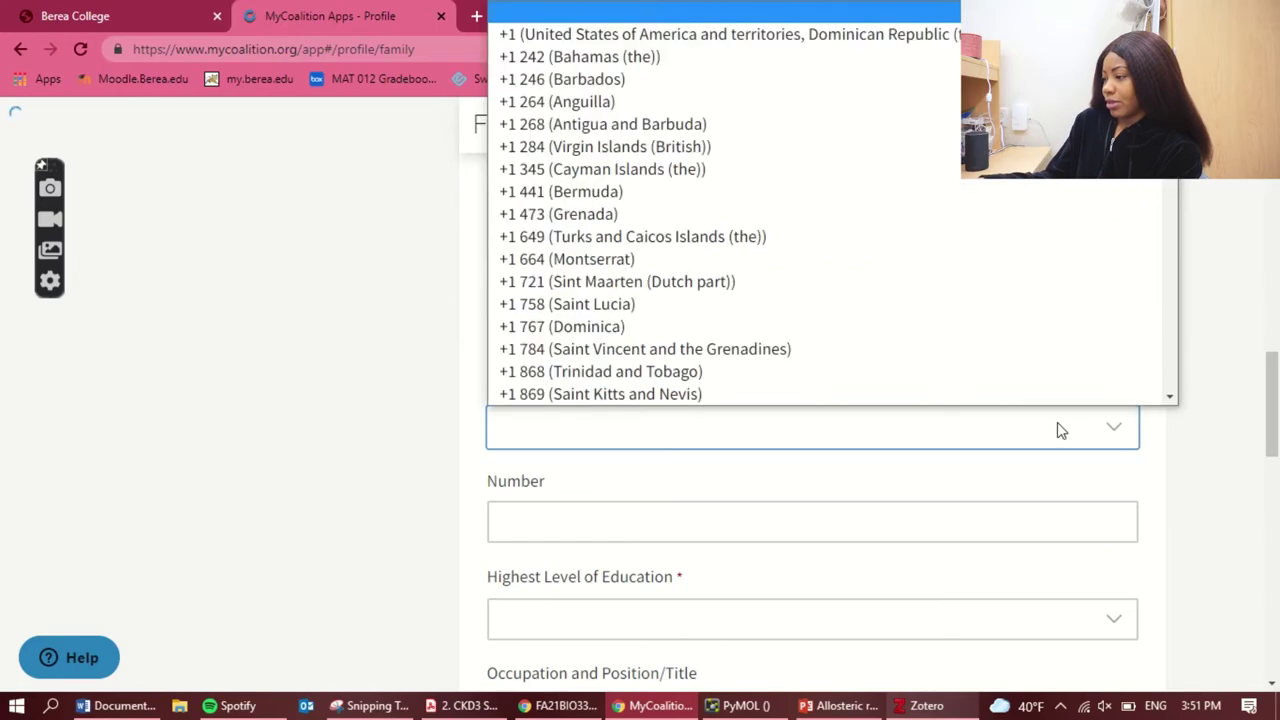
key("Down")
key("Down")
key("Down")
key("Down")
key("Down")
key("Down")
key("Down")
key("Down")
key("Down")
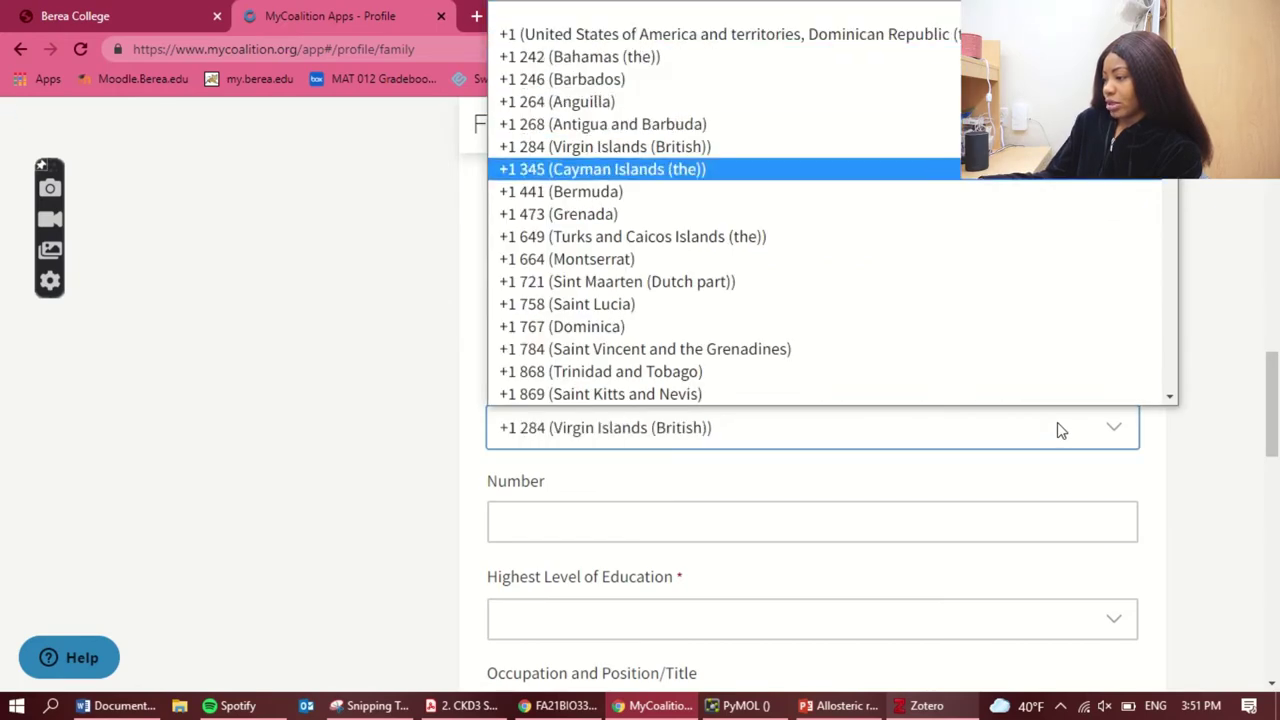
key("Down")
key("Down")
key("Down")
key("Down")
key("Down")
key("Down")
key("Down")
key("Down")
key("Down")
key("Down")
key("Down")
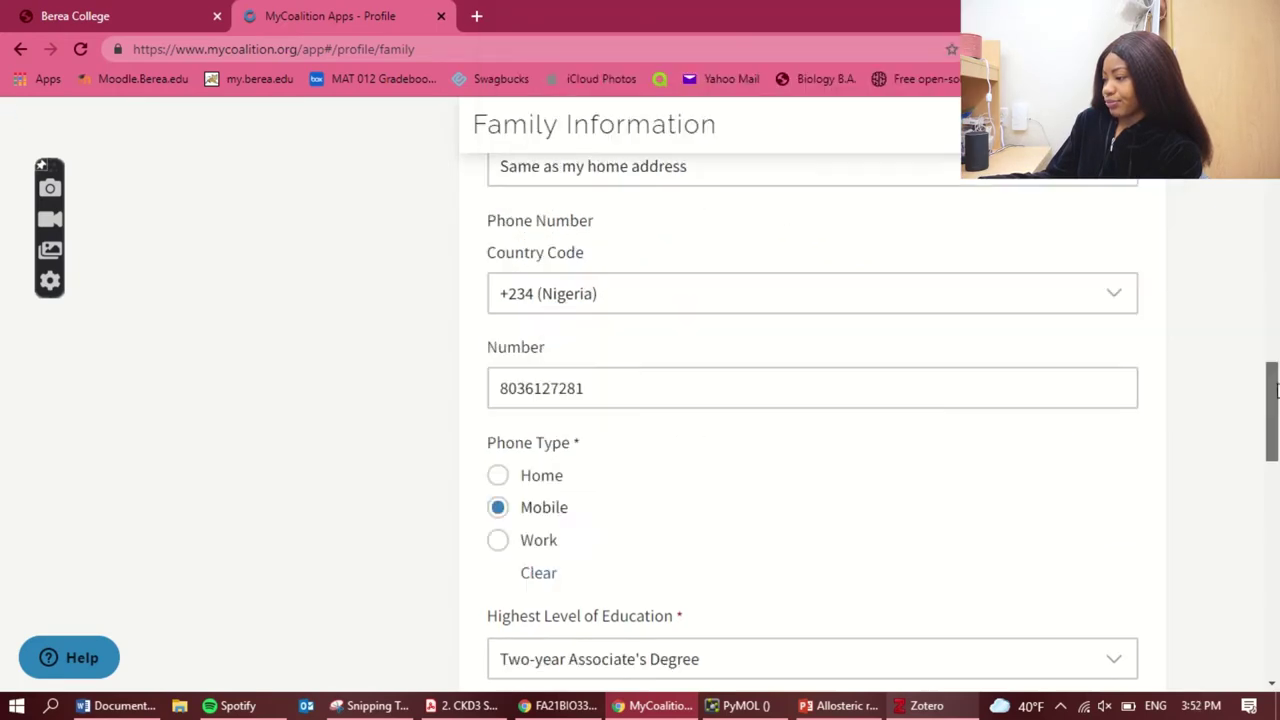
left_click_drag(1271, 425, 1268, 491)
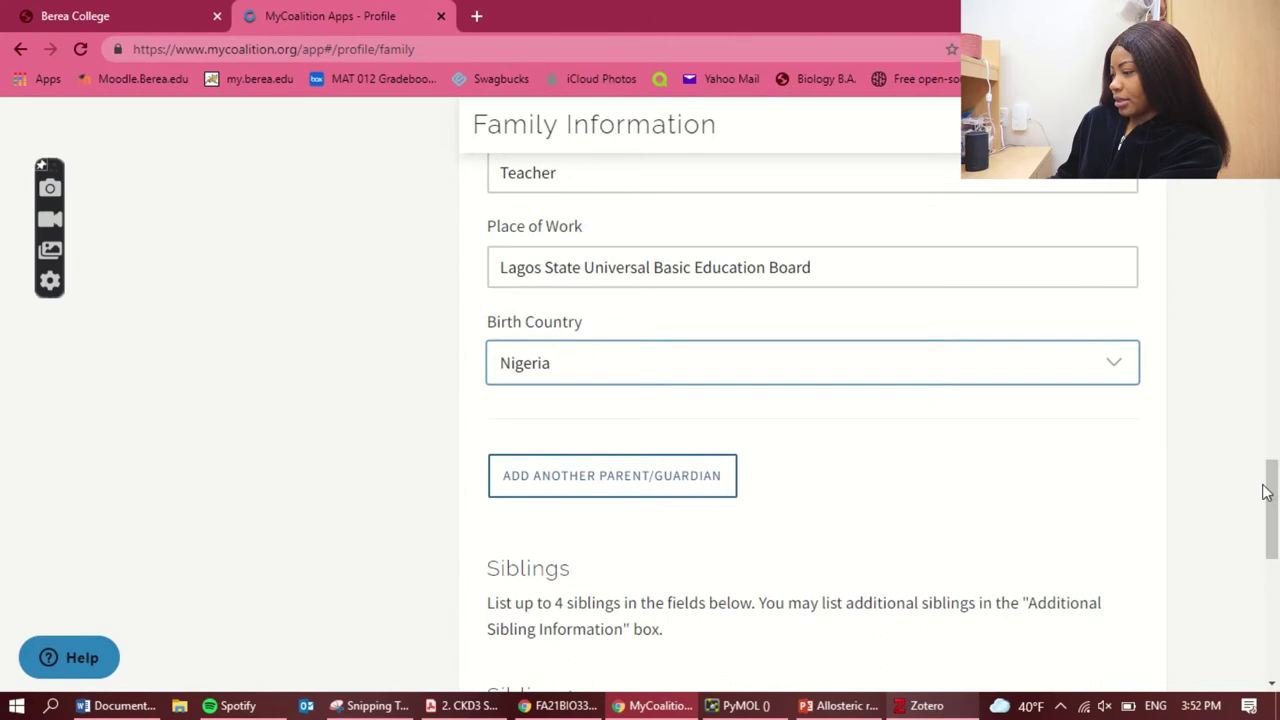
Step: Add a second parent/guardian and mark them as deceased
left_click(585, 482)
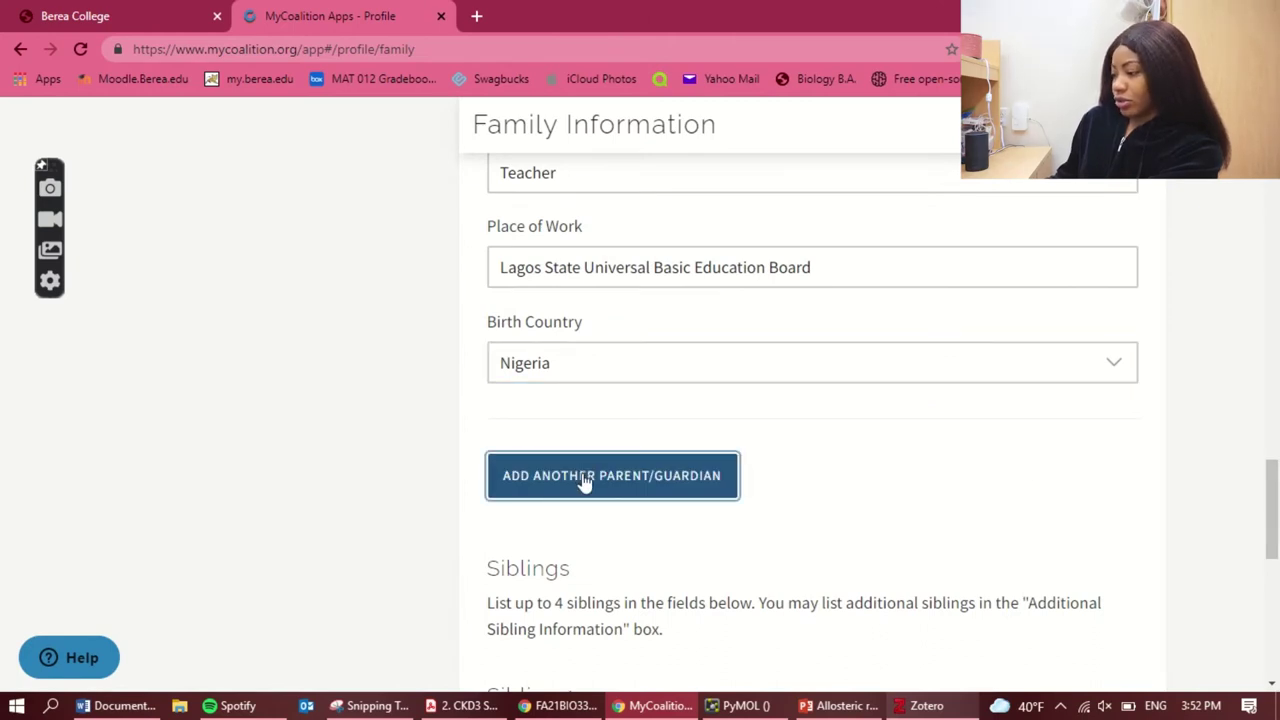
left_click_drag(1271, 400, 1272, 415)
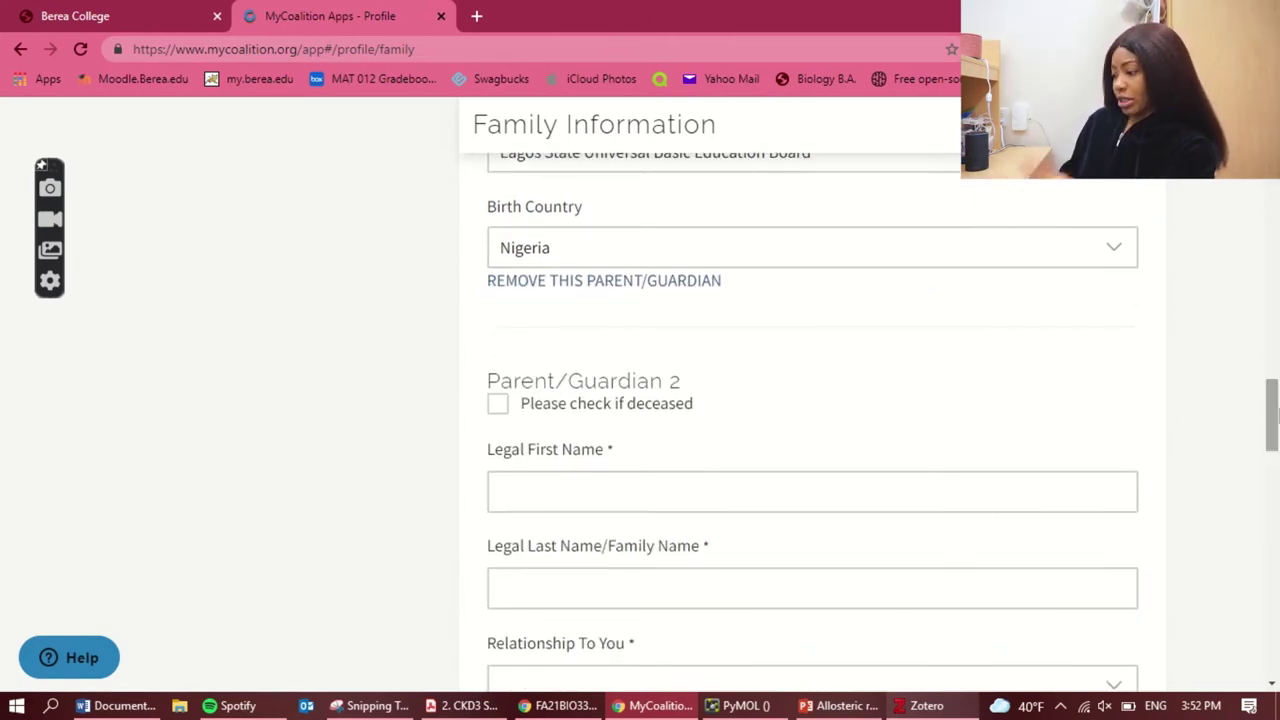
left_click(499, 405)
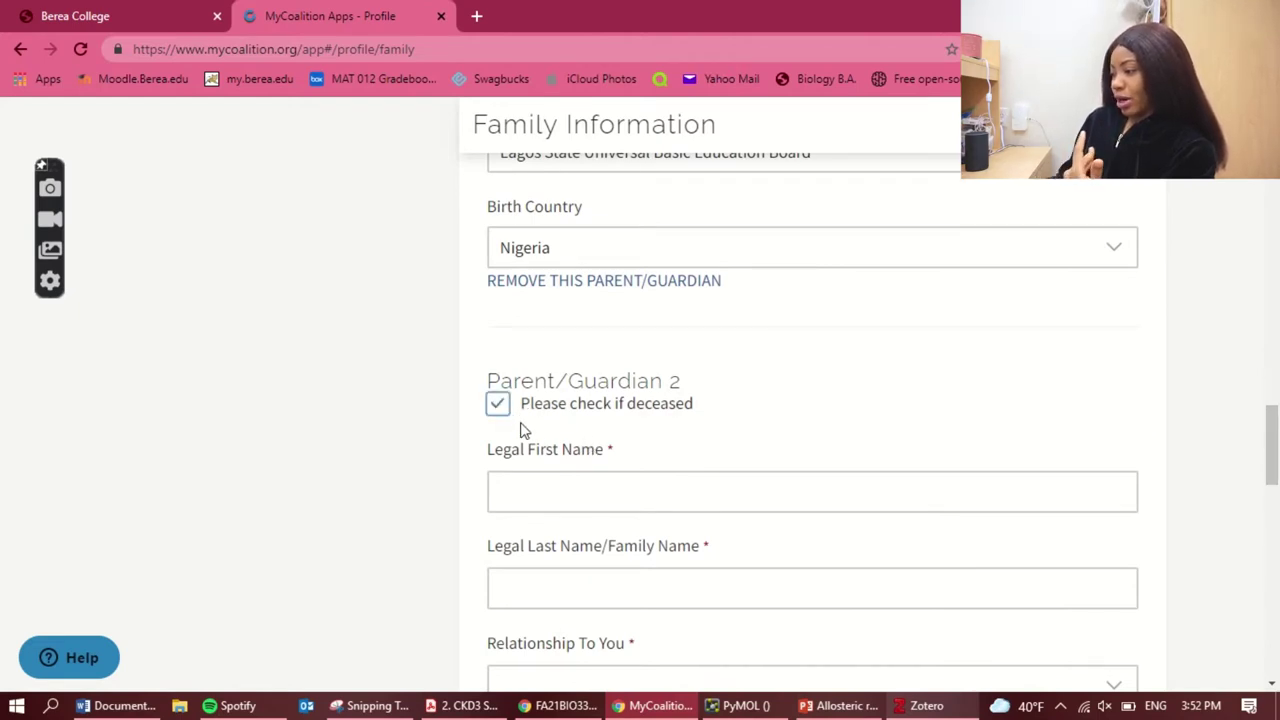
Step: Enter the second parent's legal first name, correcting a mistyped letter
left_click(705, 502)
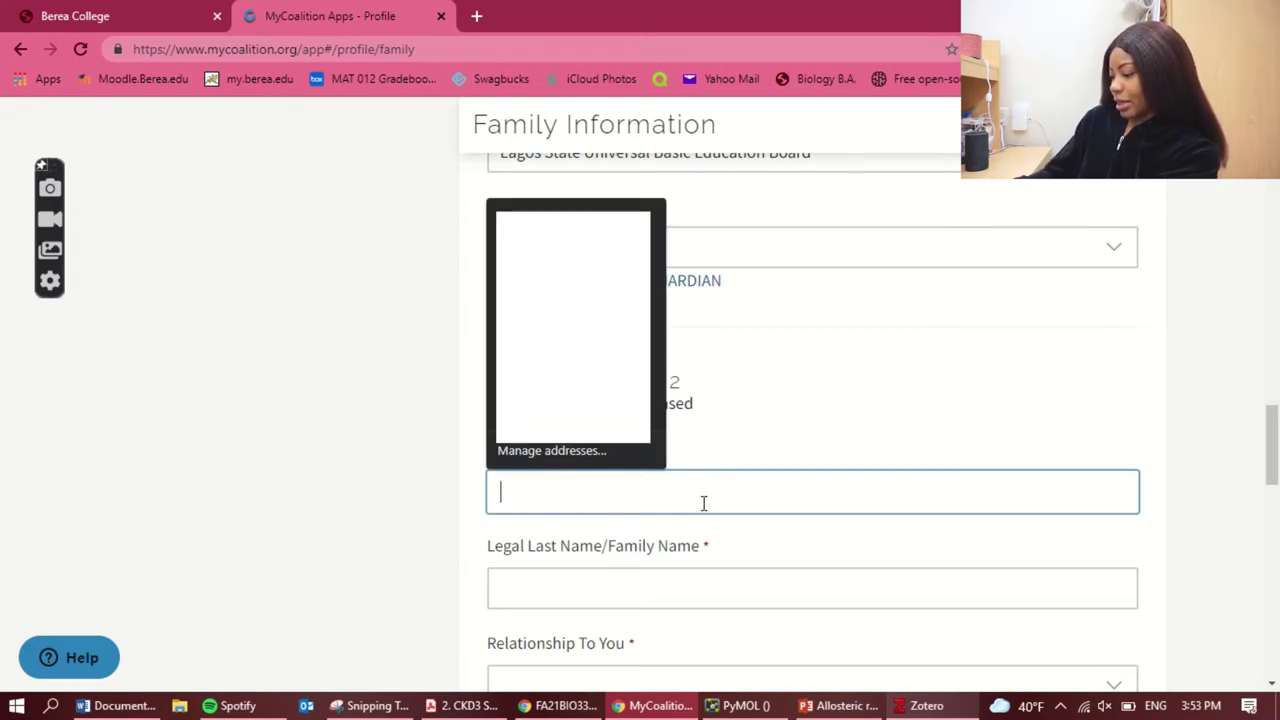
left_click(764, 432)
left_click(719, 488)
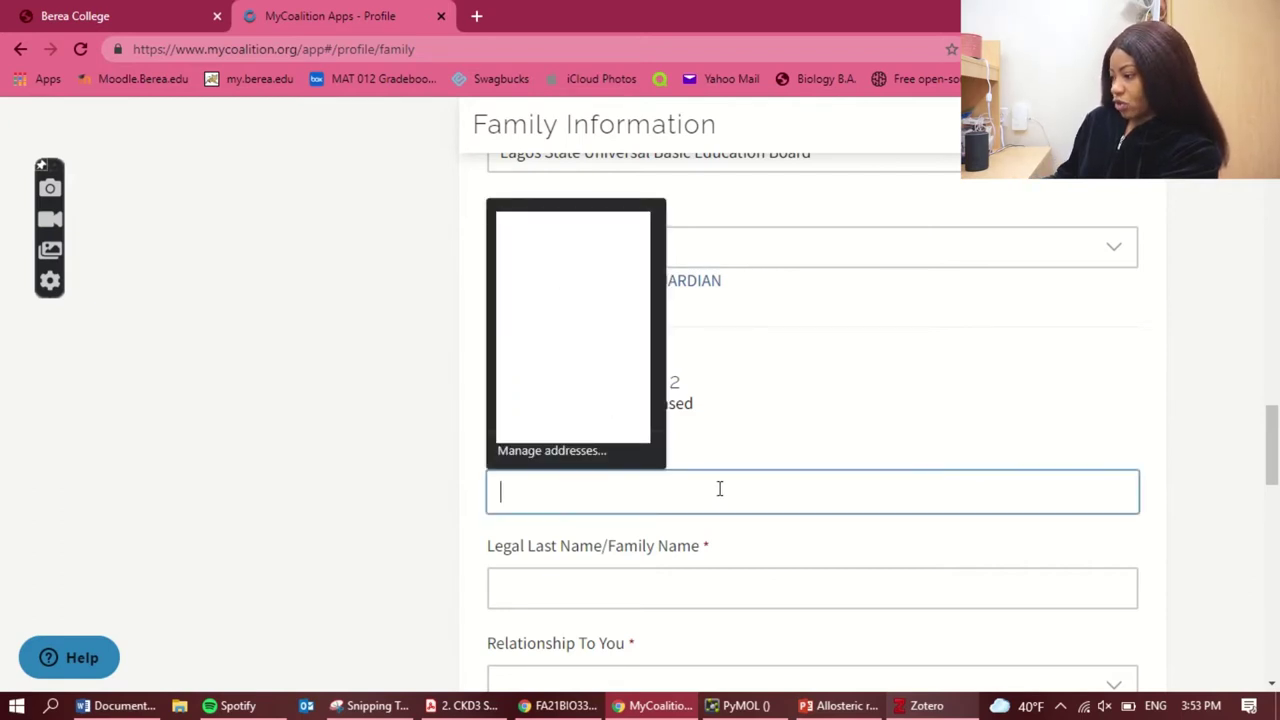
type("E")
key("BackSpace")
type("OL")
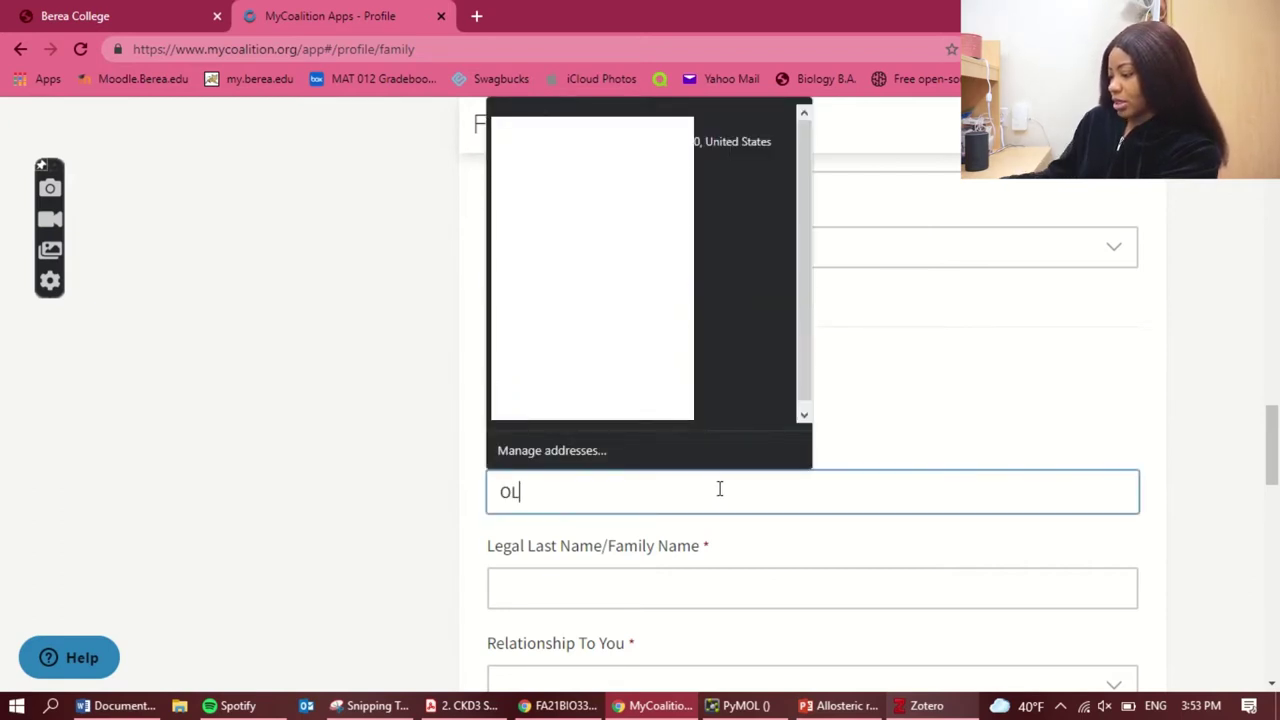
type("labisi")
scroll(974, 469, "down", 10)
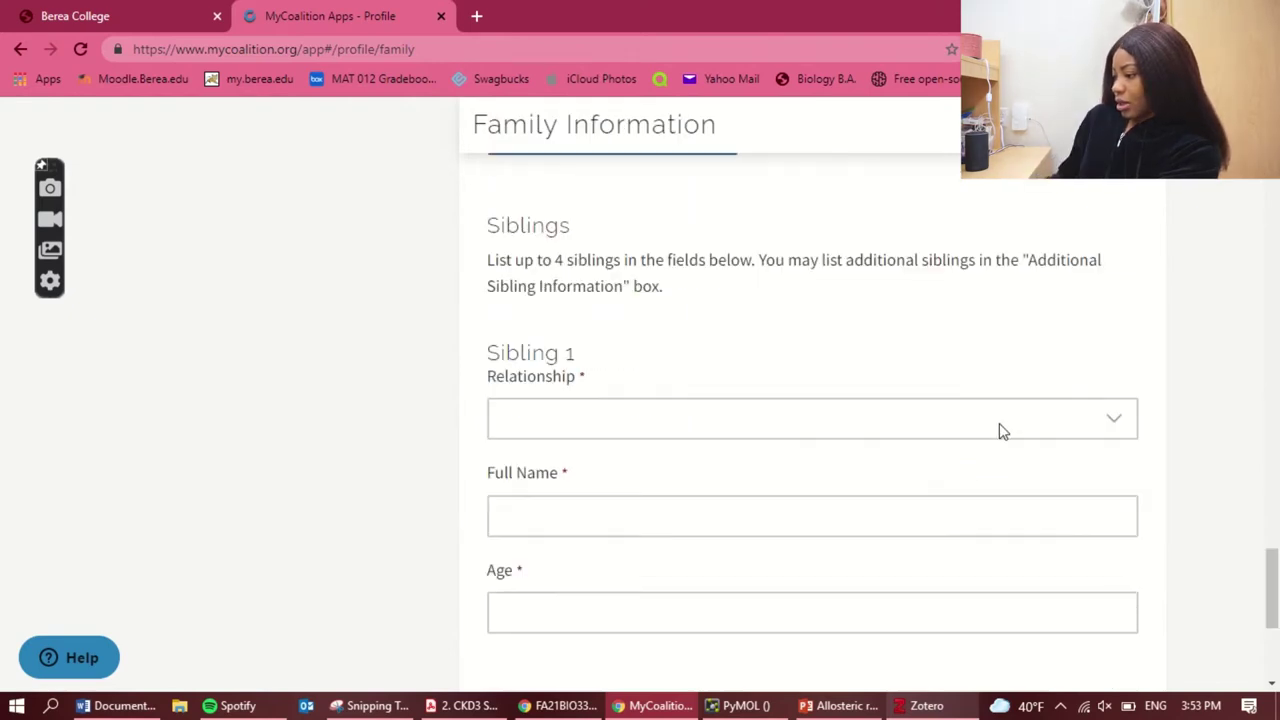
Step: Set Sibling 1's relationship to Brother and start typing his full name
left_click(999, 423)
key("Down")
key("Return")
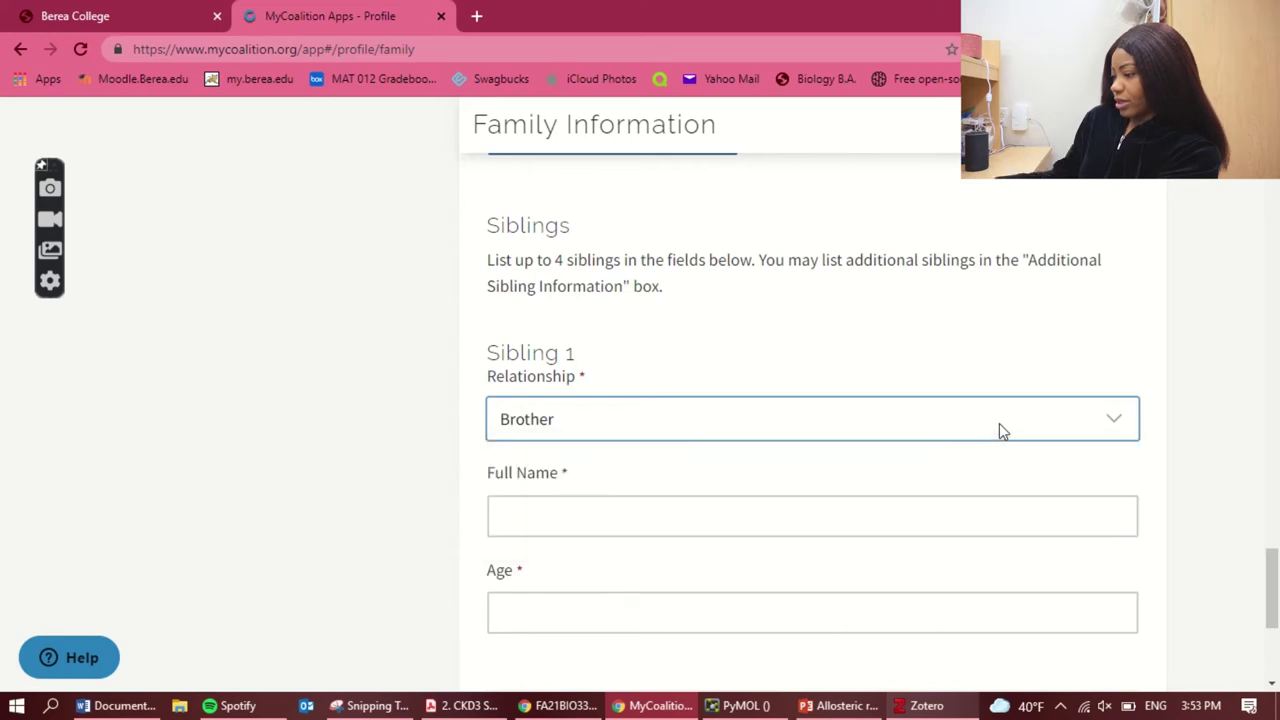
scroll(809, 466, "down", 1)
left_click(809, 466)
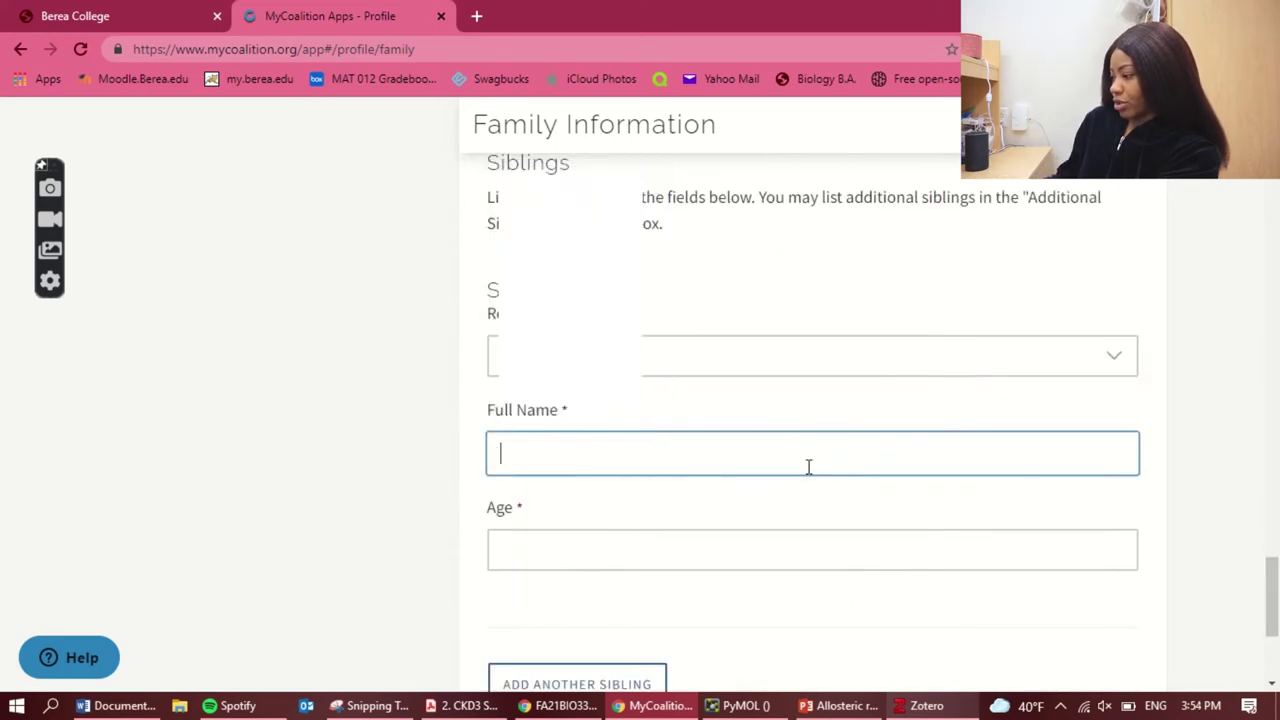
type("Abiodun")
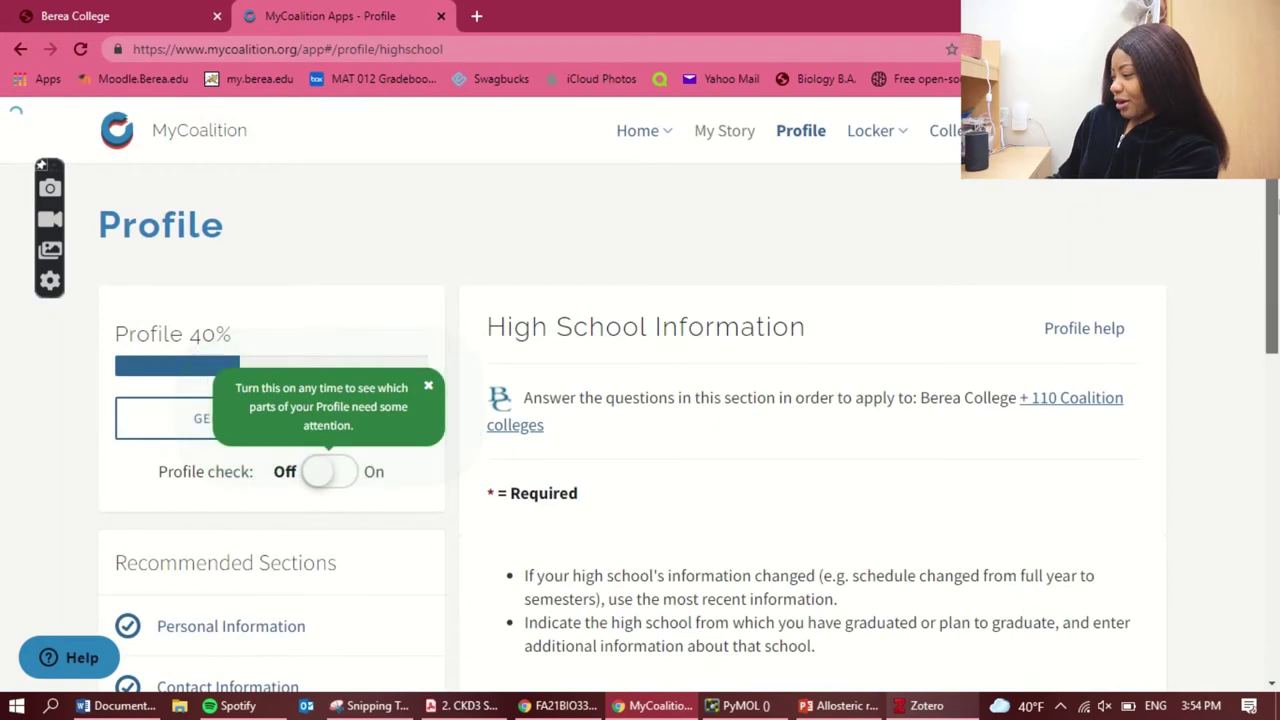
Step: Choose Non-US Secondary / High School, set country to Nigeria, and search 'joyceville'
scroll(1275, 388, "down", 5)
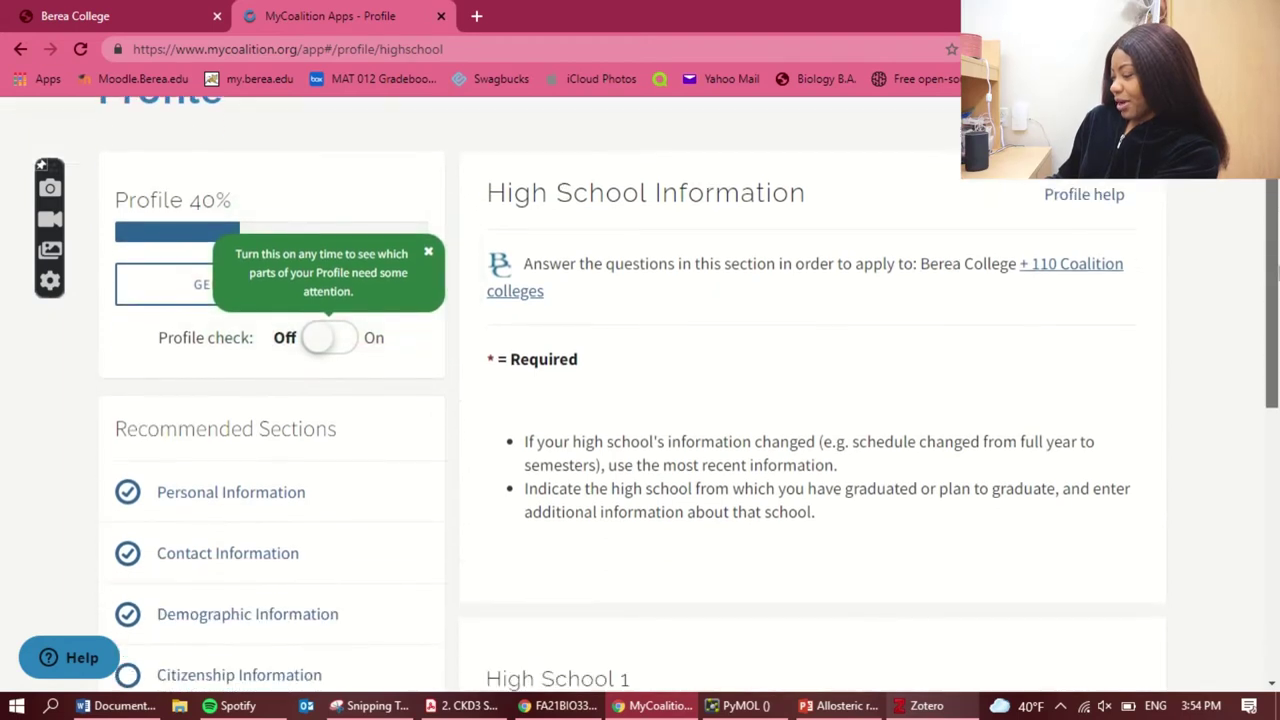
scroll(1275, 388, "down", 1)
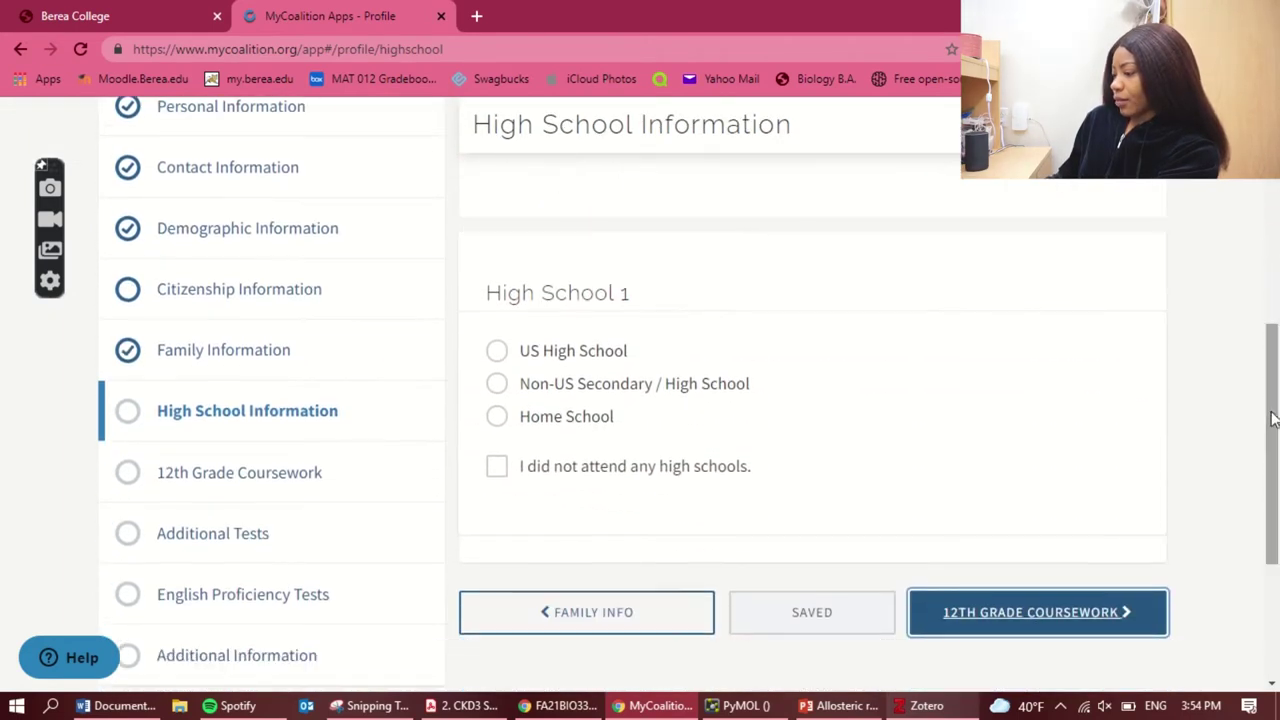
left_click(492, 394)
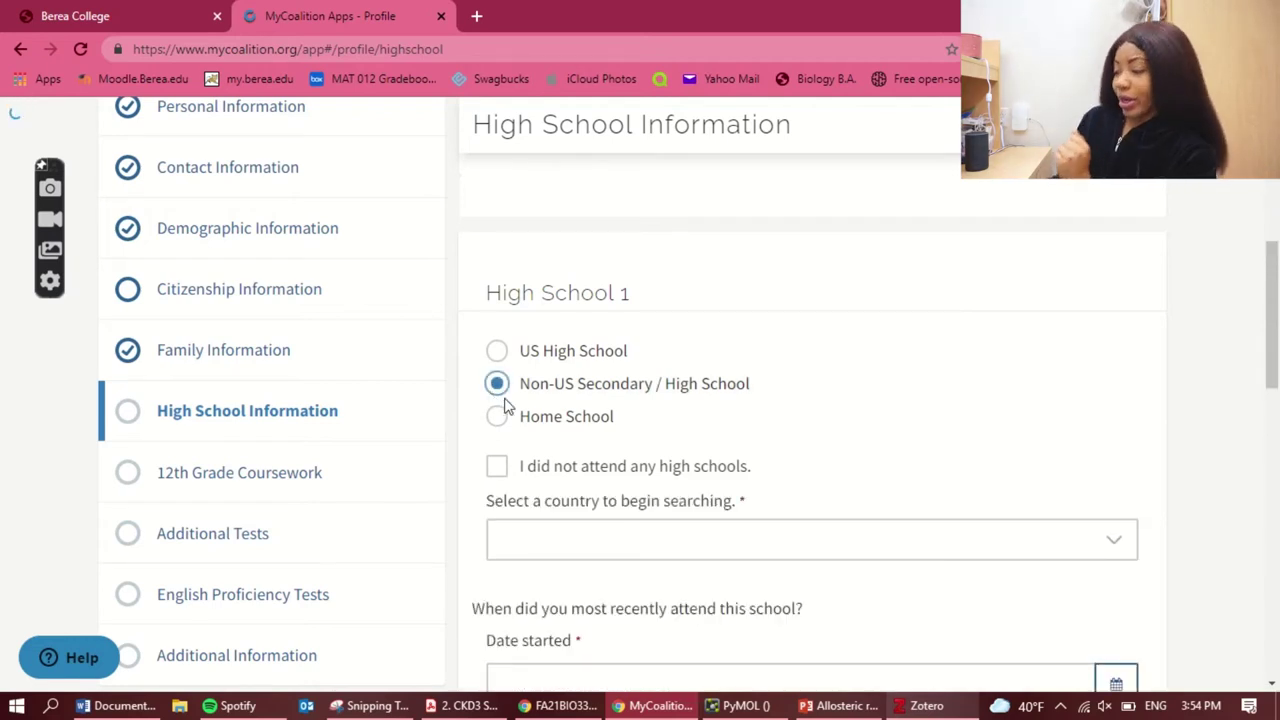
scroll(1275, 358, "down", 1)
scroll(1275, 358, "down", 2)
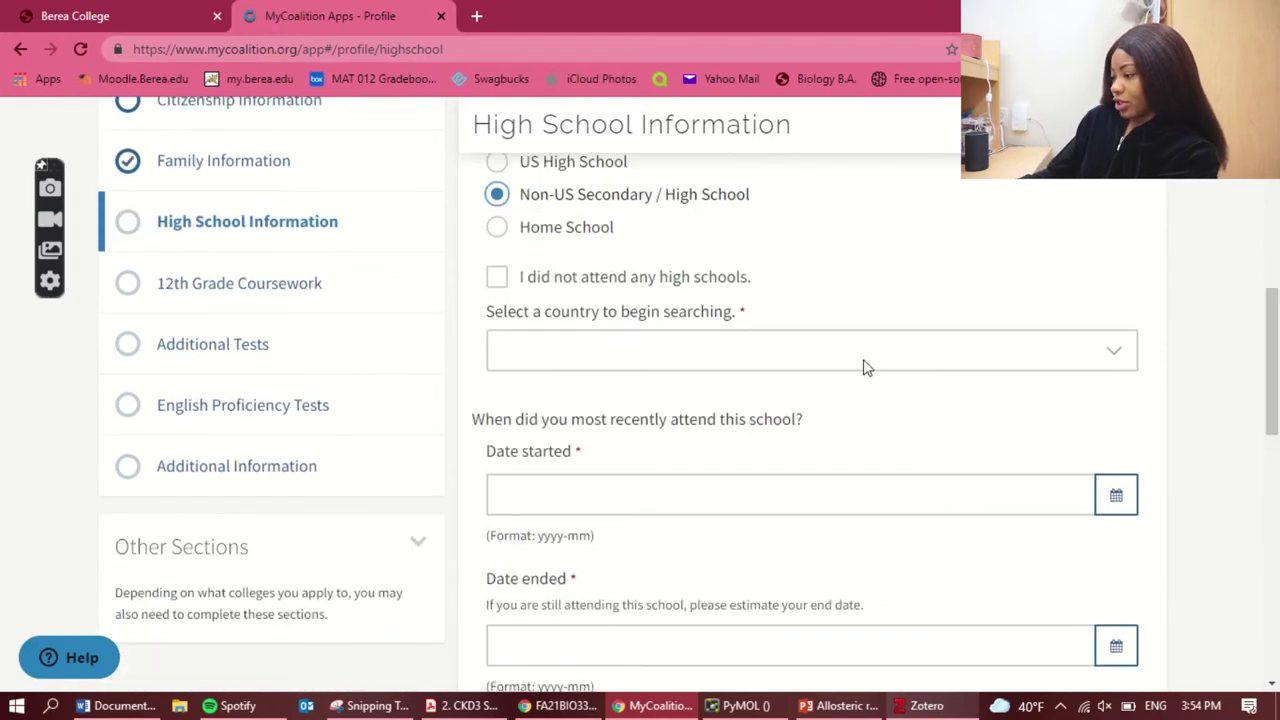
left_click(866, 367)
key("n")
key("n")
key("n")
key("n")
key("n")
key("n")
key("n")
key("n")
key("n")
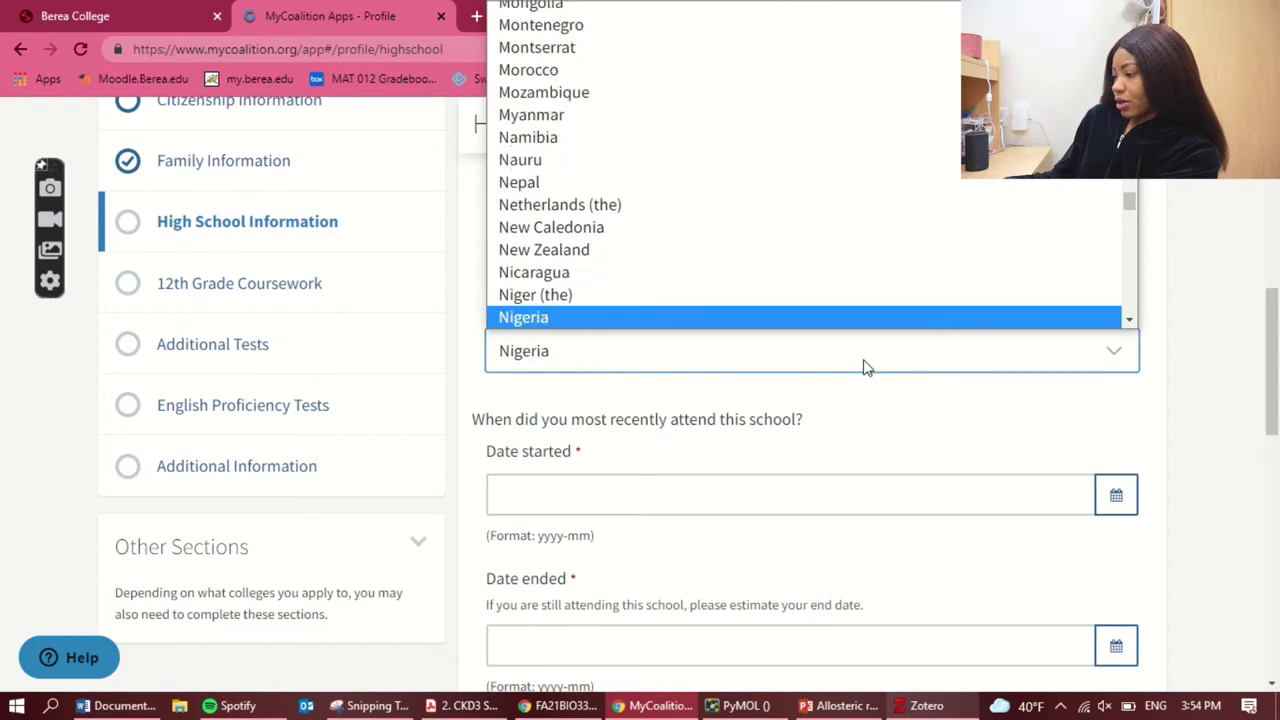
key("Return")
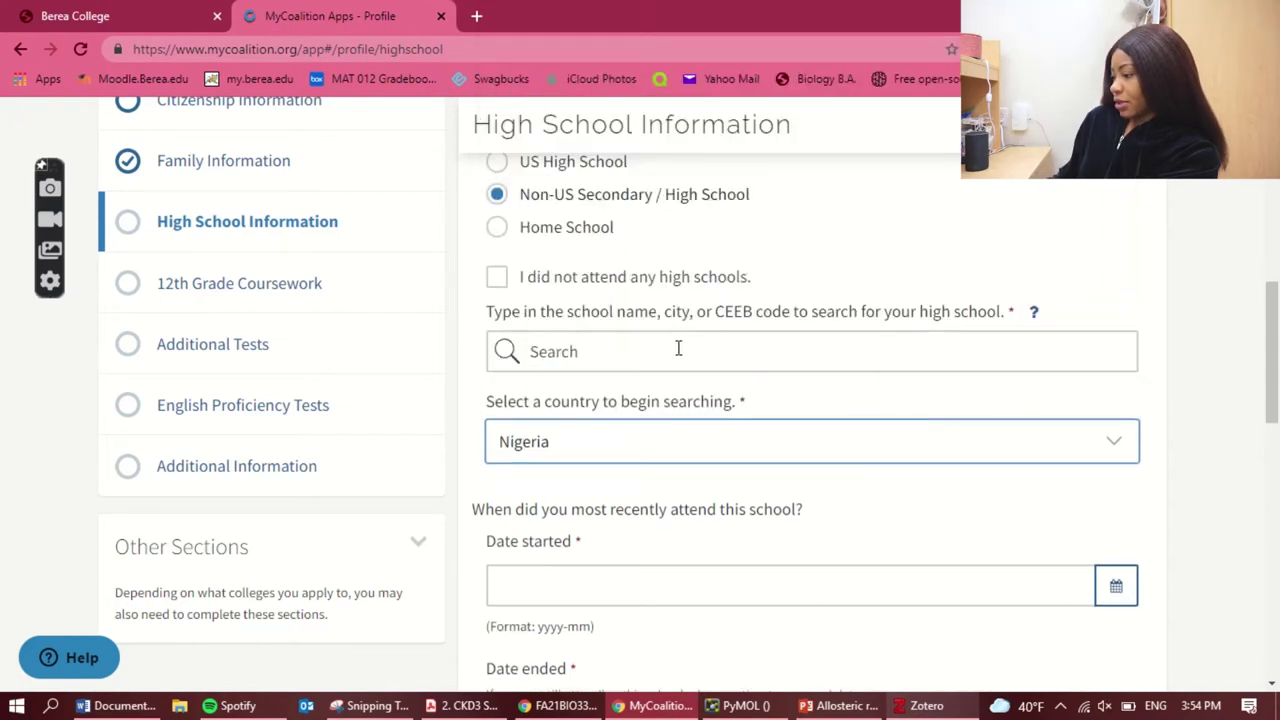
left_click(678, 348)
type("joyc")
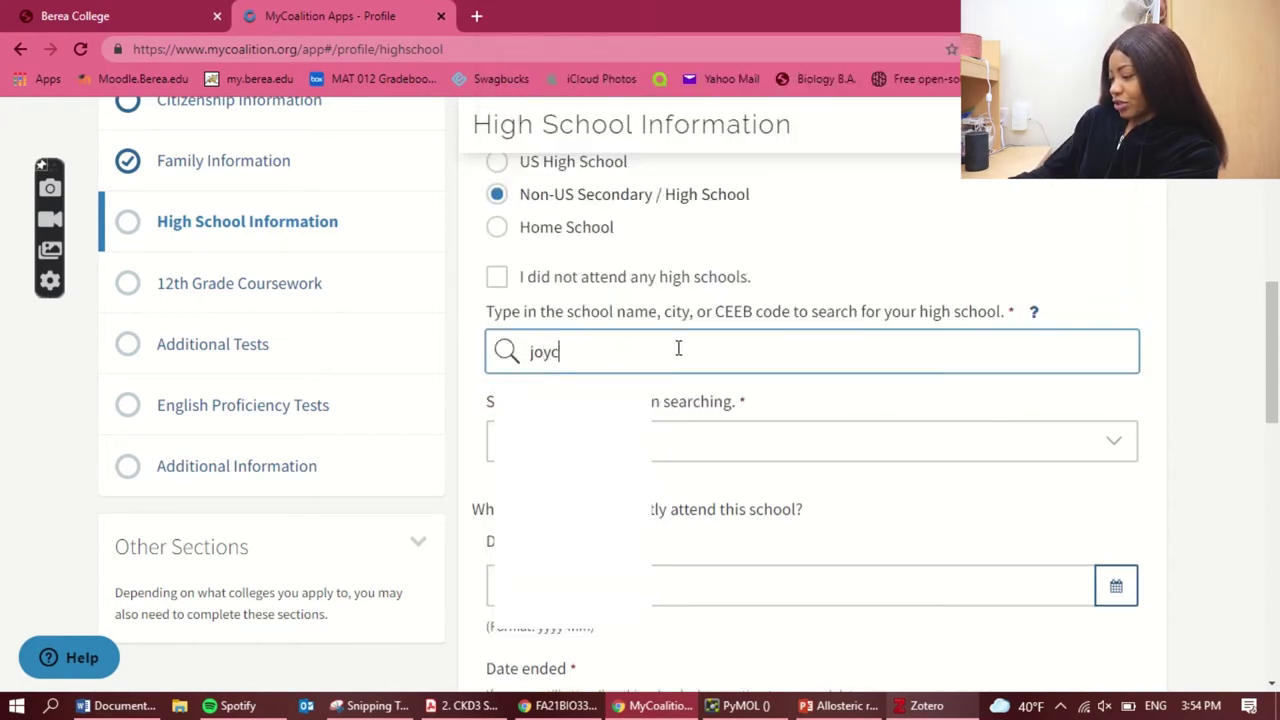
type("evill")
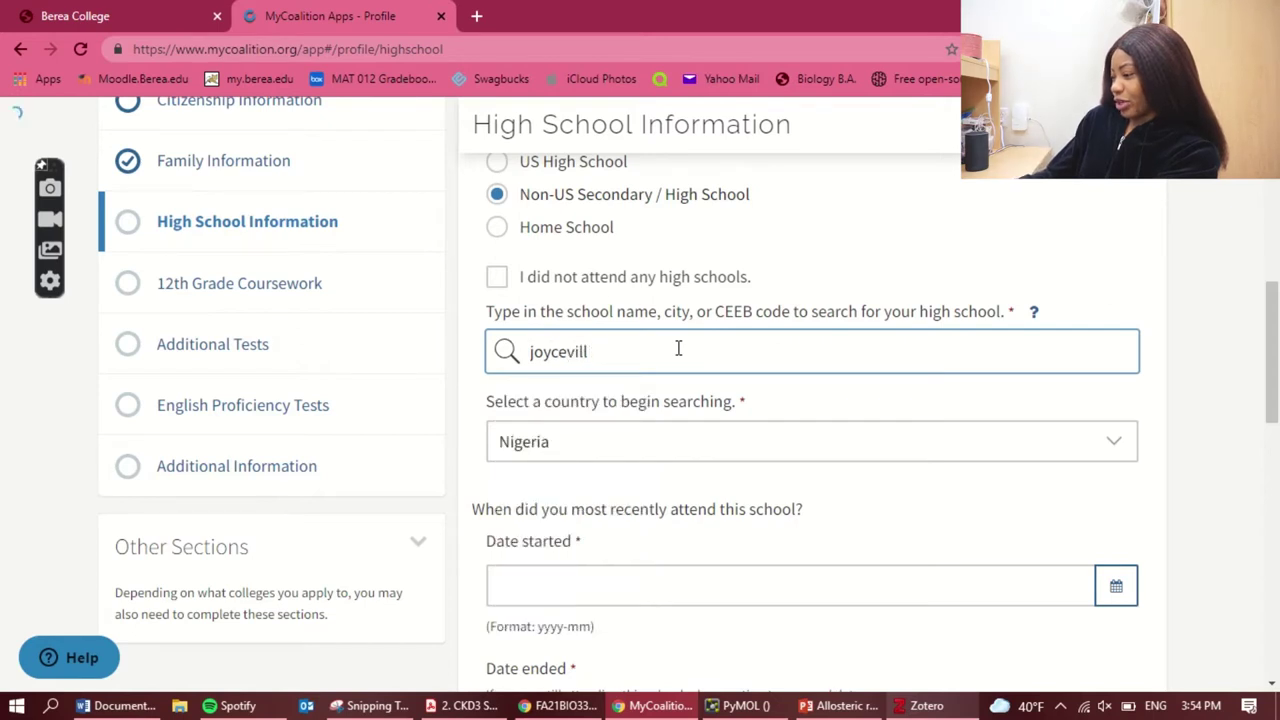
type("e")
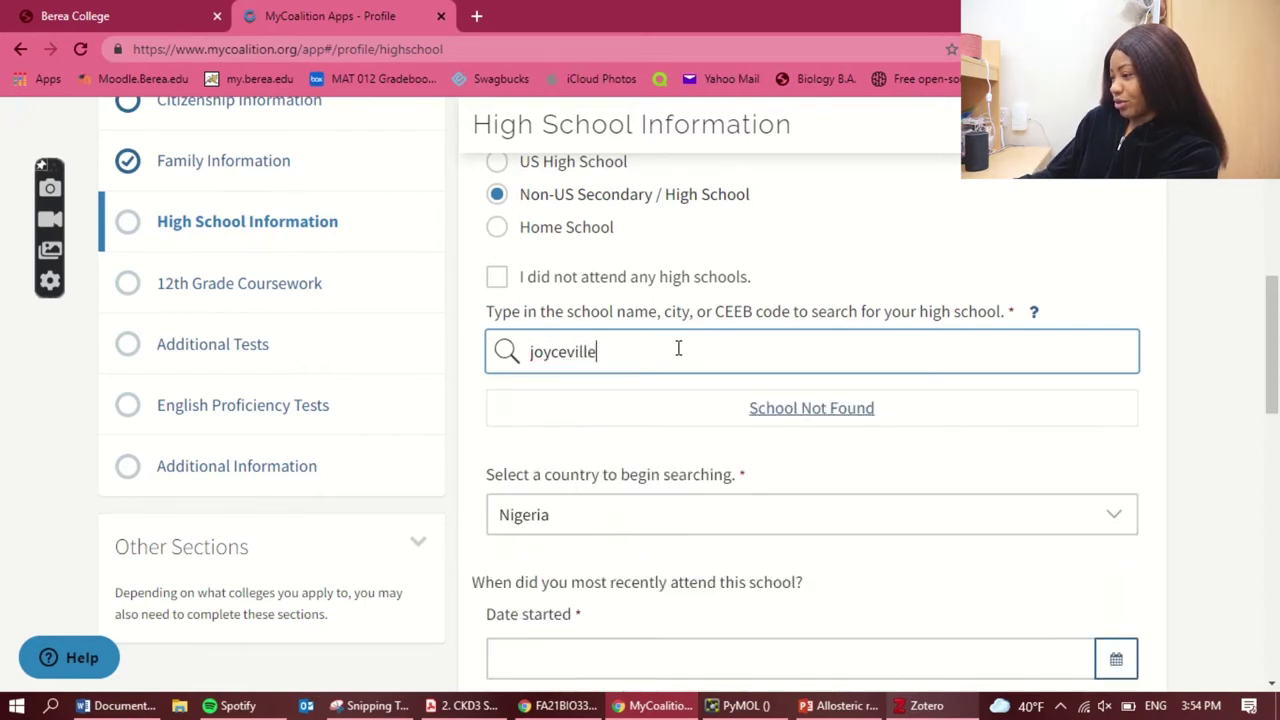
Step: Choose 'School Not Found' and enter 'Joyceville College' as the high school name
left_click(757, 416)
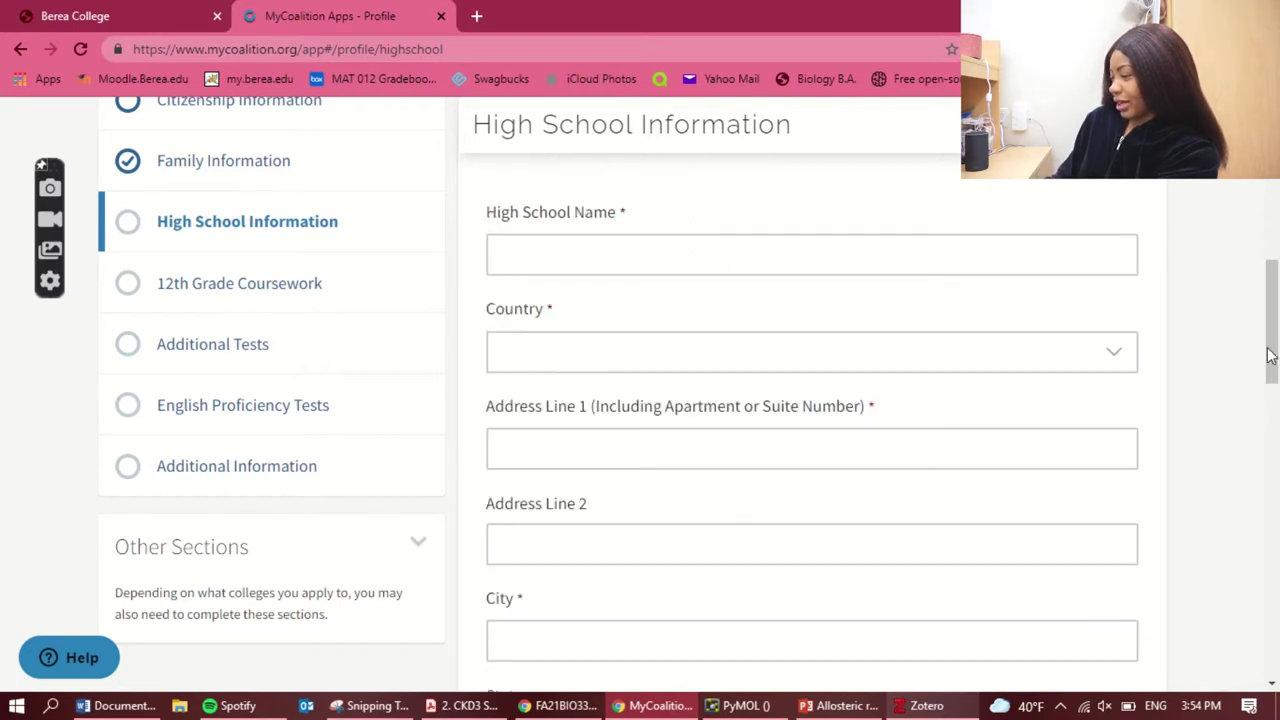
left_click_drag(1271, 354, 1276, 296)
left_click(1033, 272)
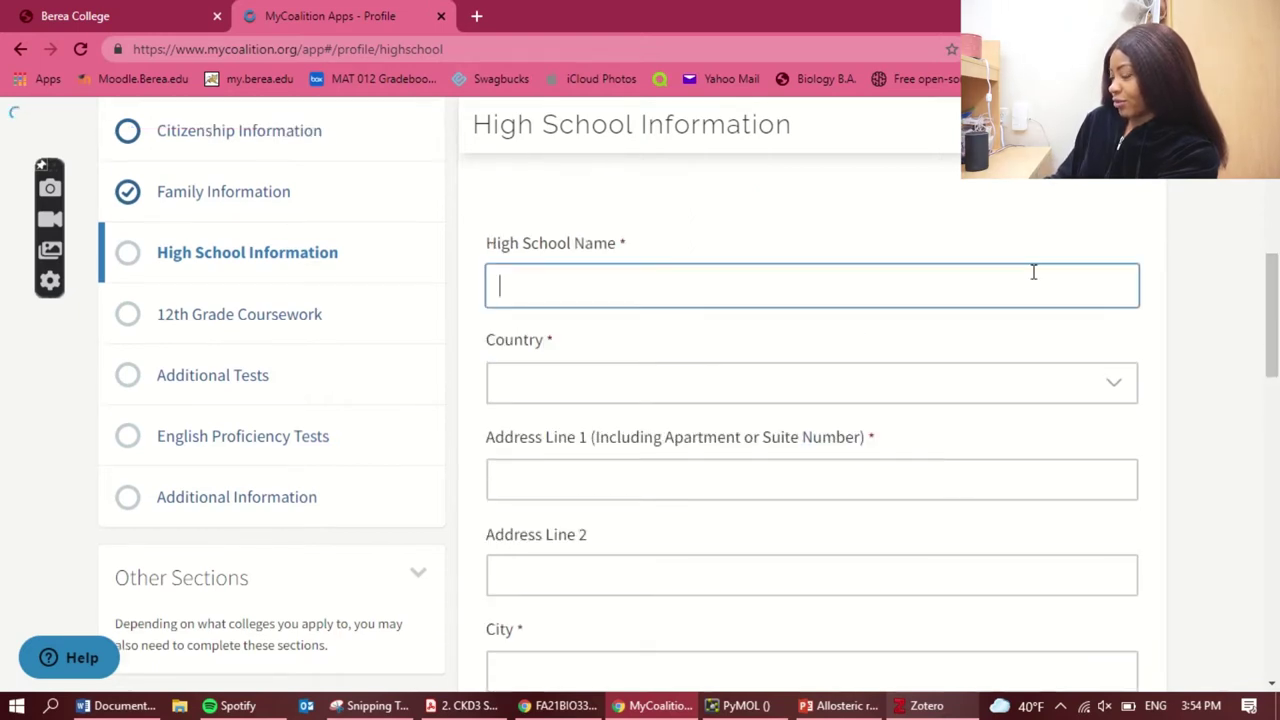
type("Joyc")
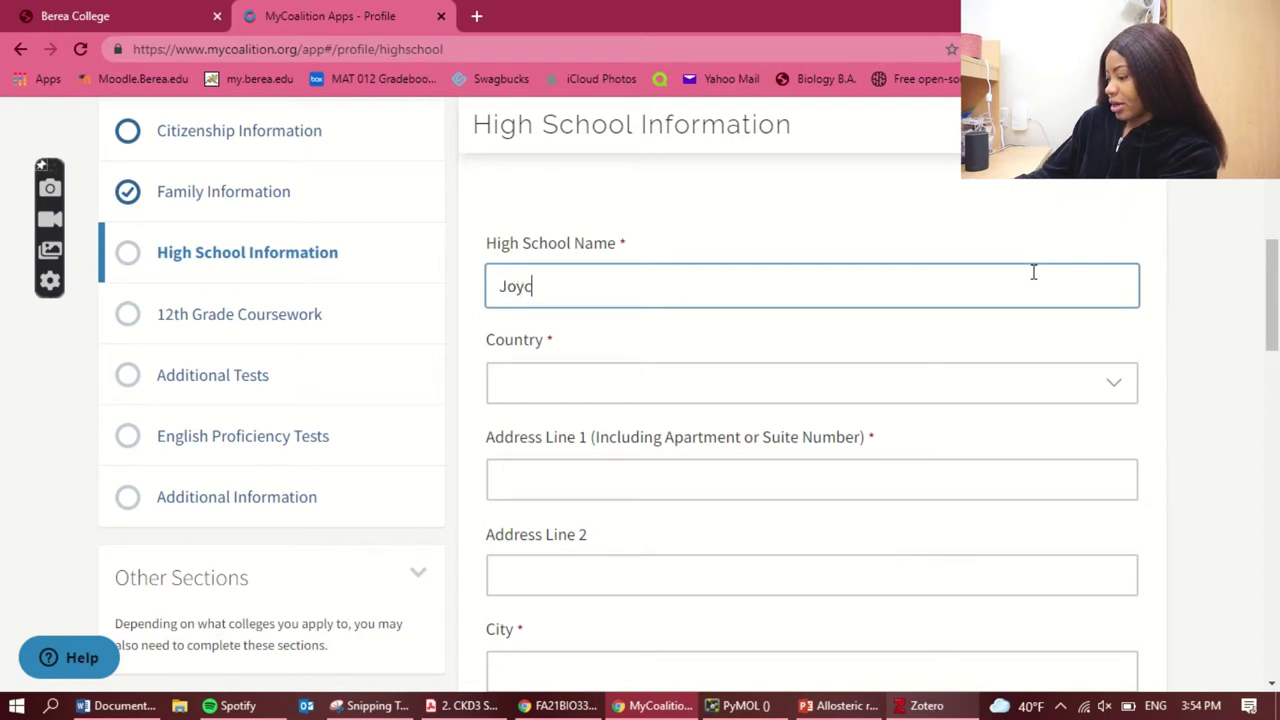
type("eville College")
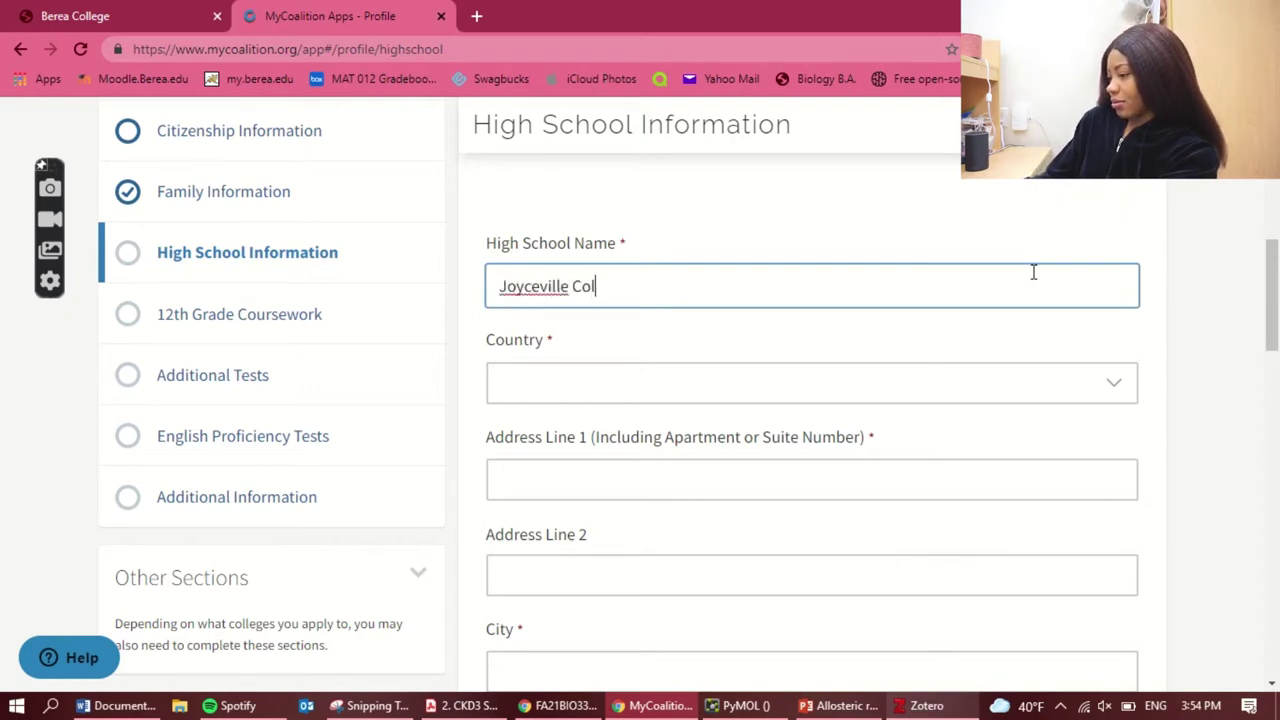
Step: Set the school's country to Nigeria and begin filling in its address
left_click(860, 397)
key("n")
key("Down")
key("Down")
key("Down")
key("Down")
key("Down")
key("Down")
key("Down")
key("Down")
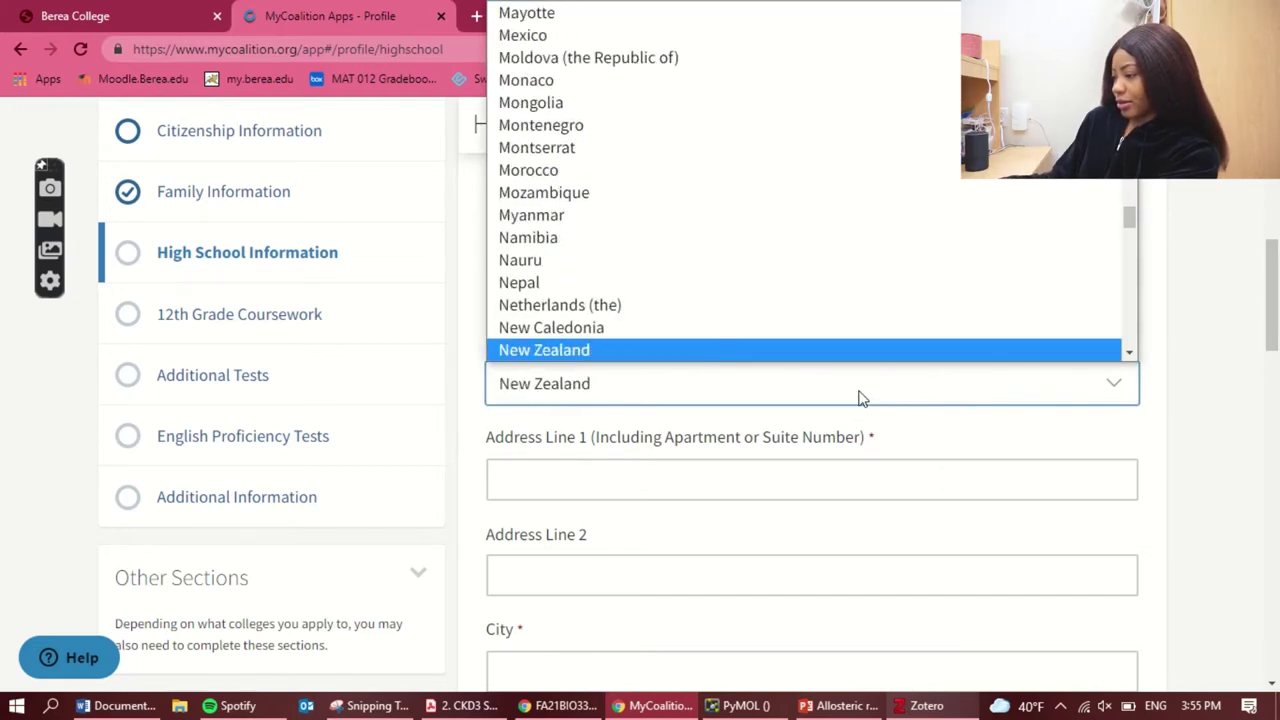
key("Return")
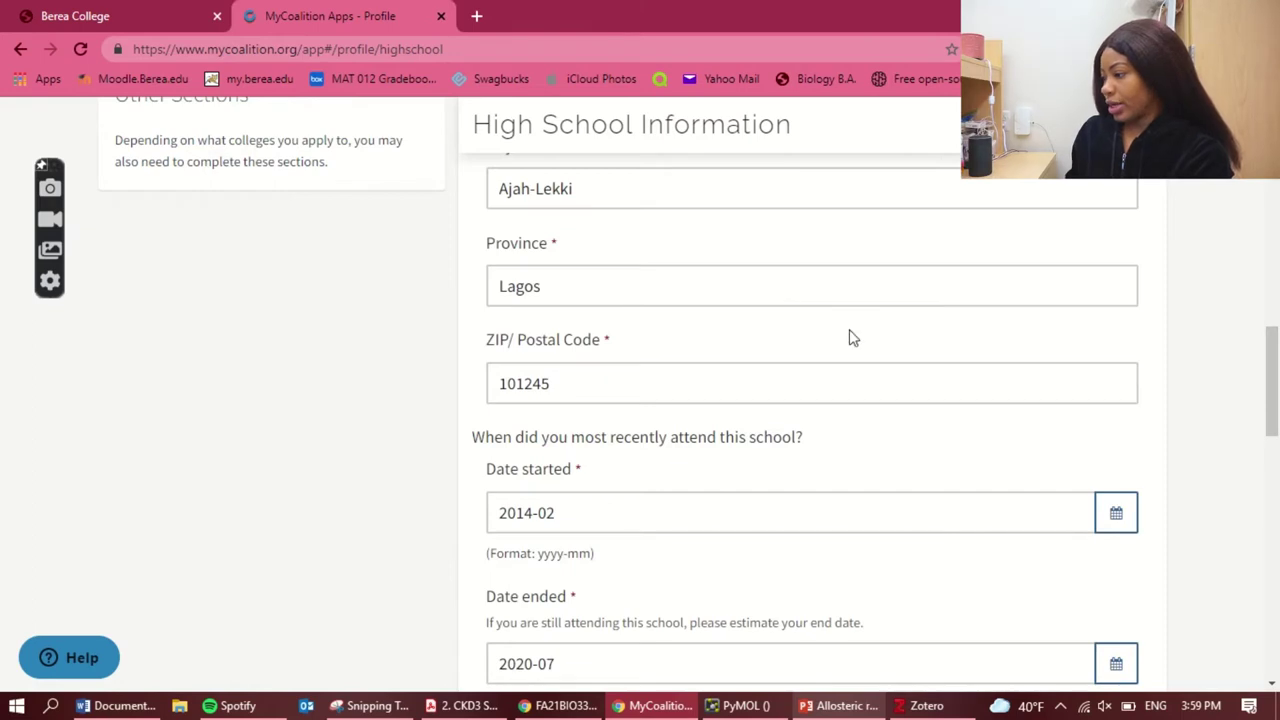
left_click(789, 380)
left_click(1175, 461)
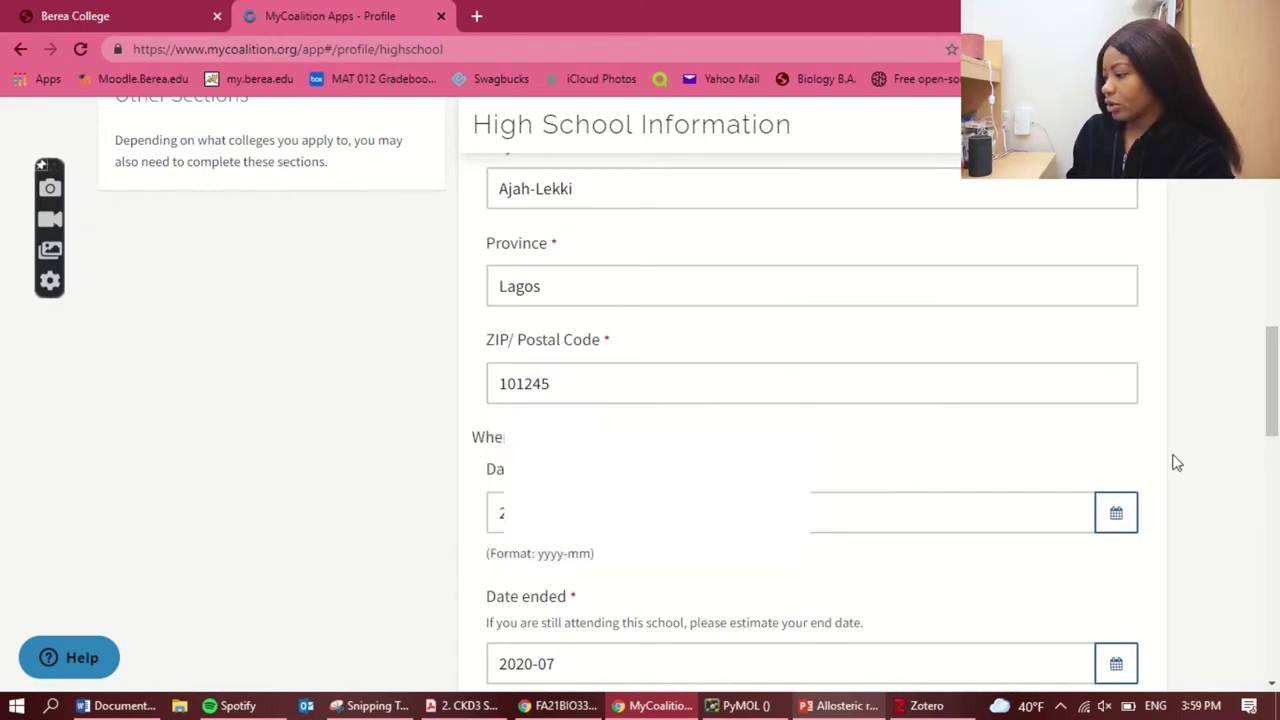
scroll(1088, 403, "down", 2)
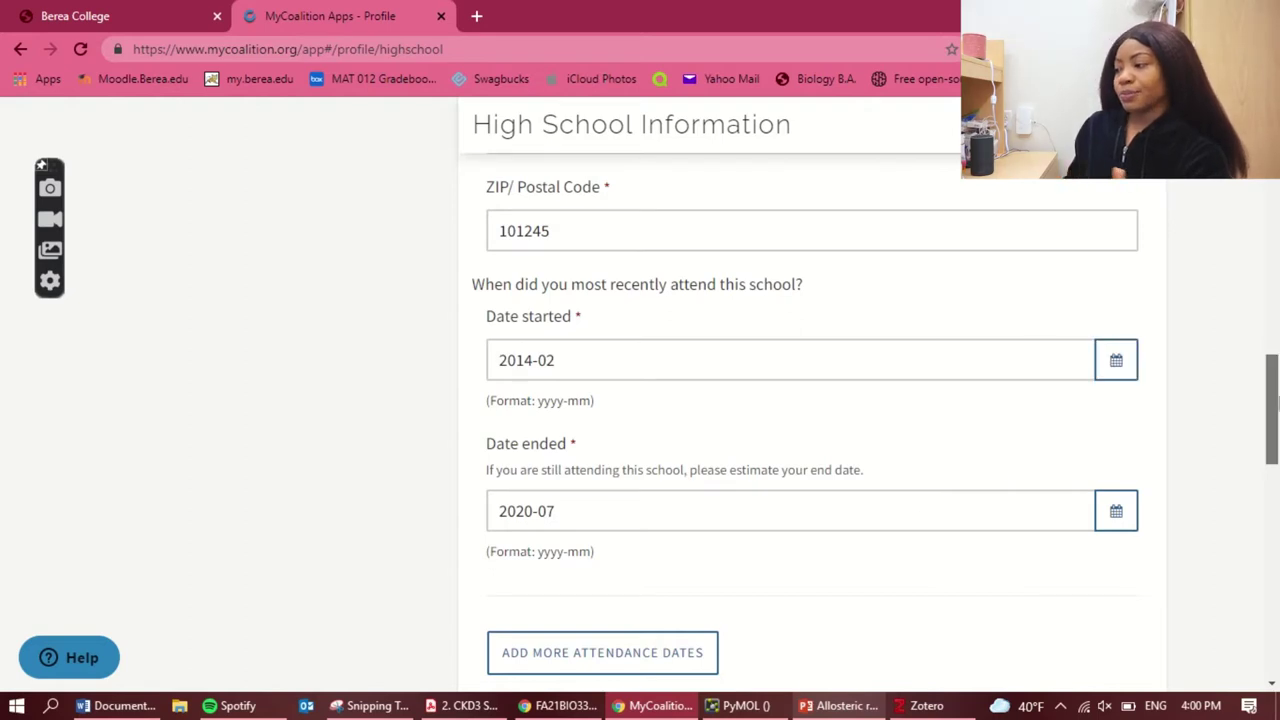
Step: Set Joyceville College to Trimesters with block scheduling and a Letter grading scale
left_click_drag(1273, 390, 1273, 425)
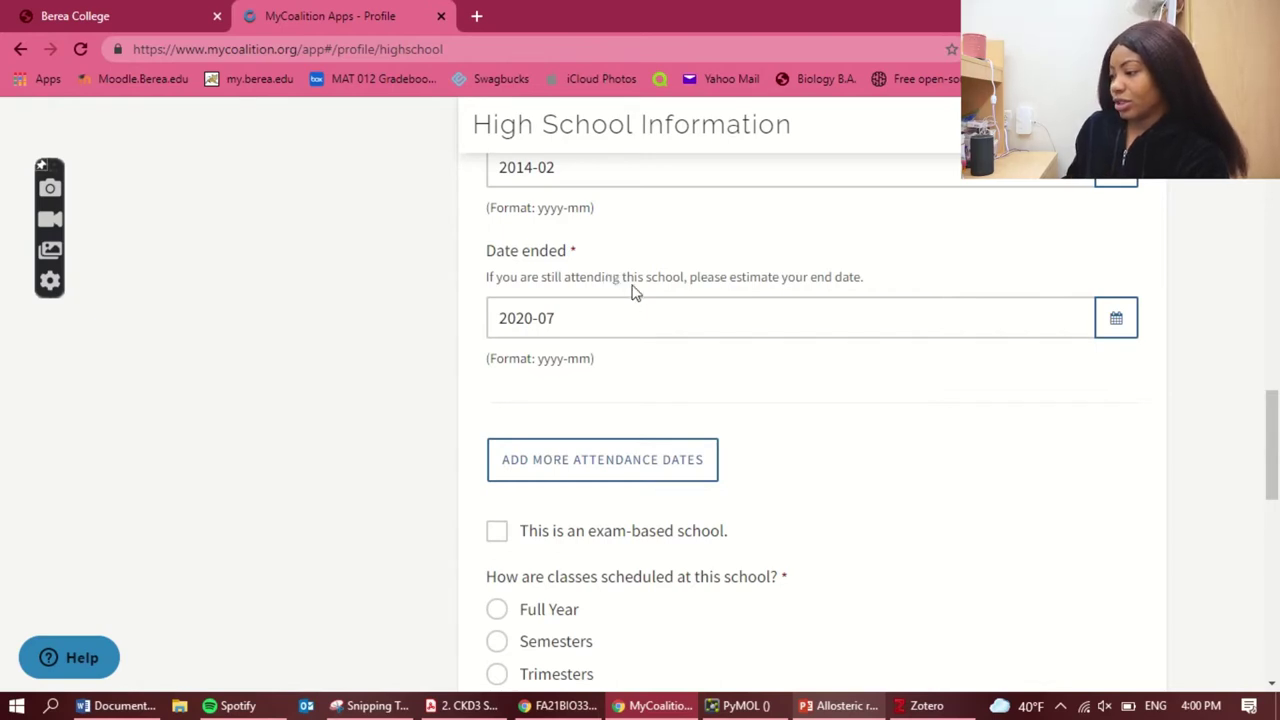
scroll(643, 290, "down", 3)
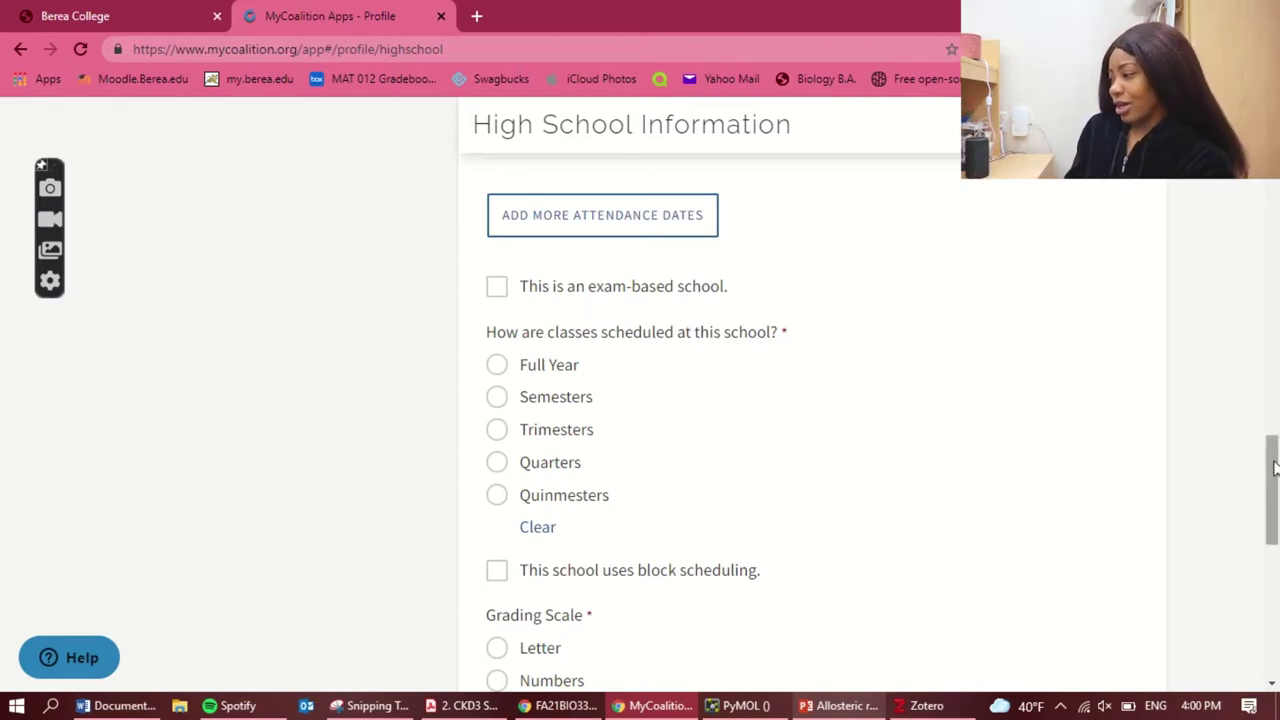
scroll(1275, 478, "down", 1)
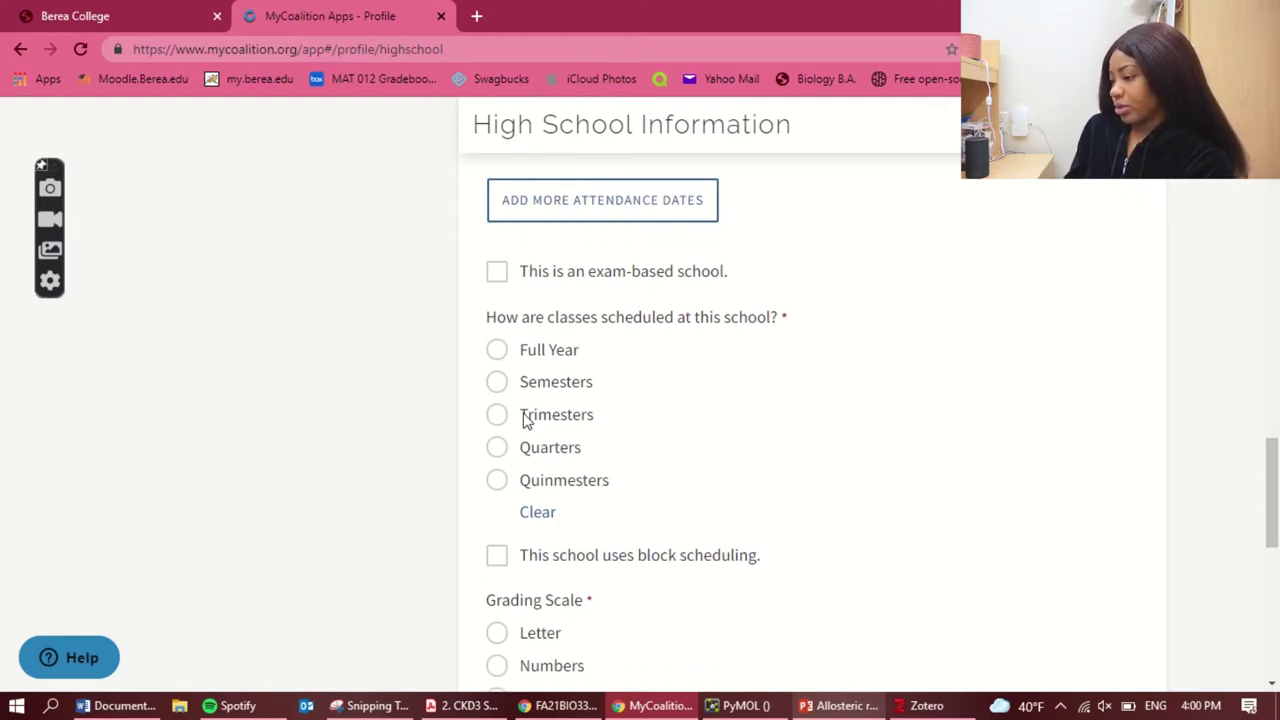
left_click(497, 414)
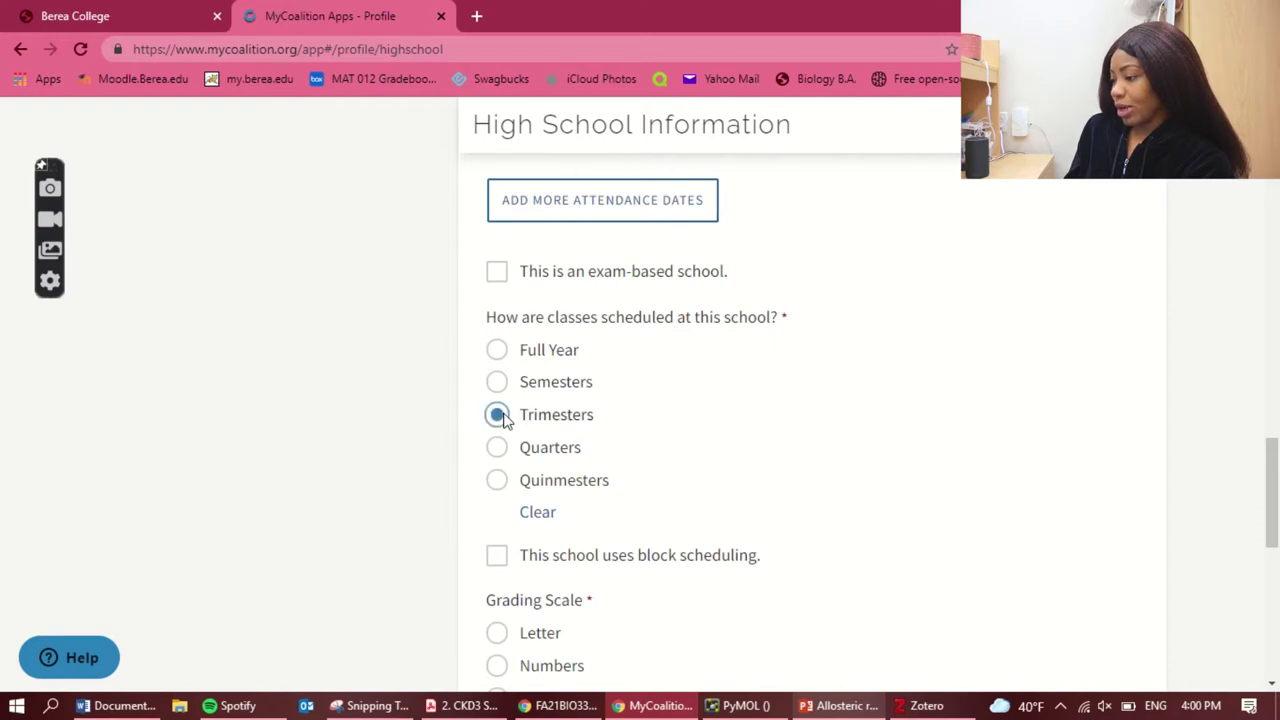
scroll(1275, 490, "down", 1)
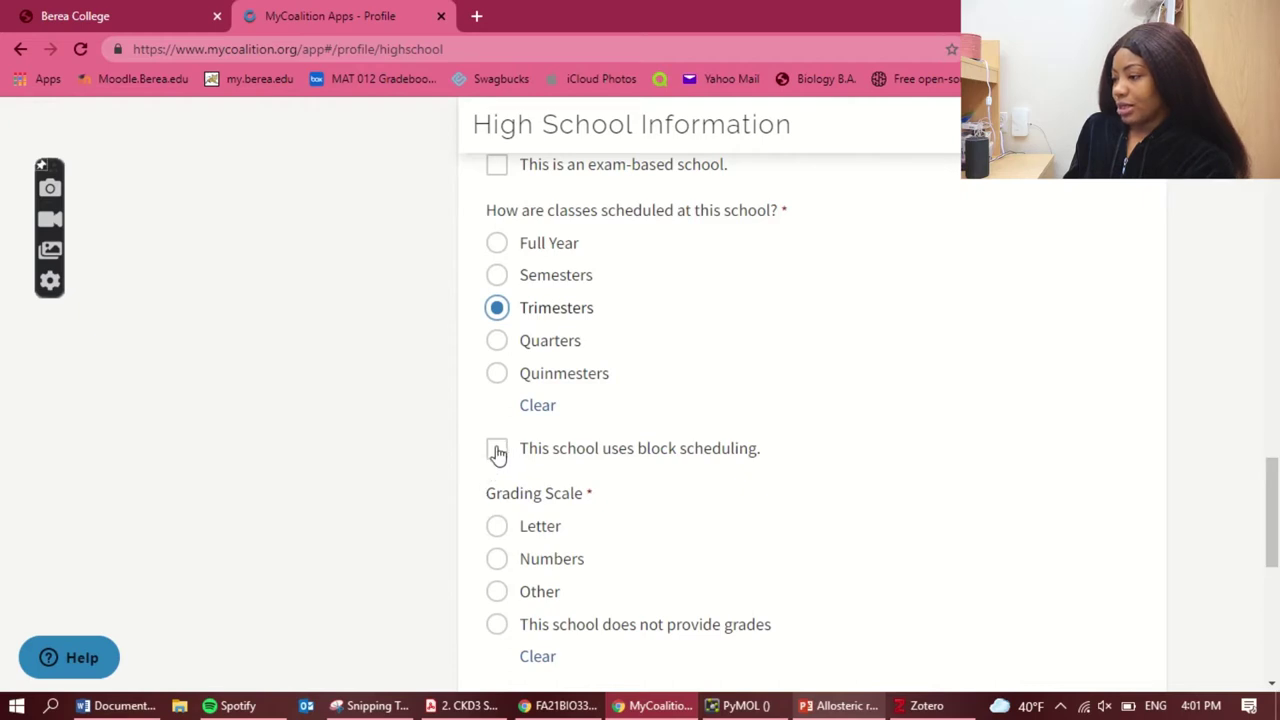
left_click(499, 450)
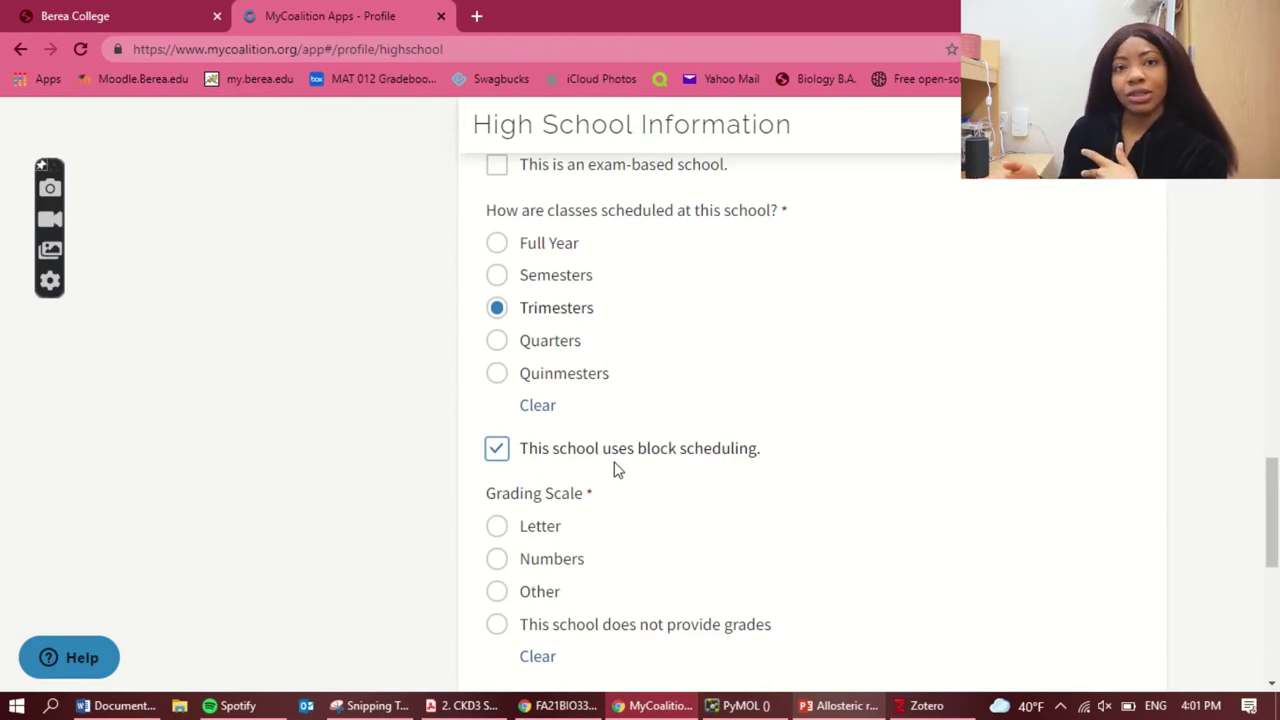
scroll(497, 320, "down", 2)
left_click(497, 318)
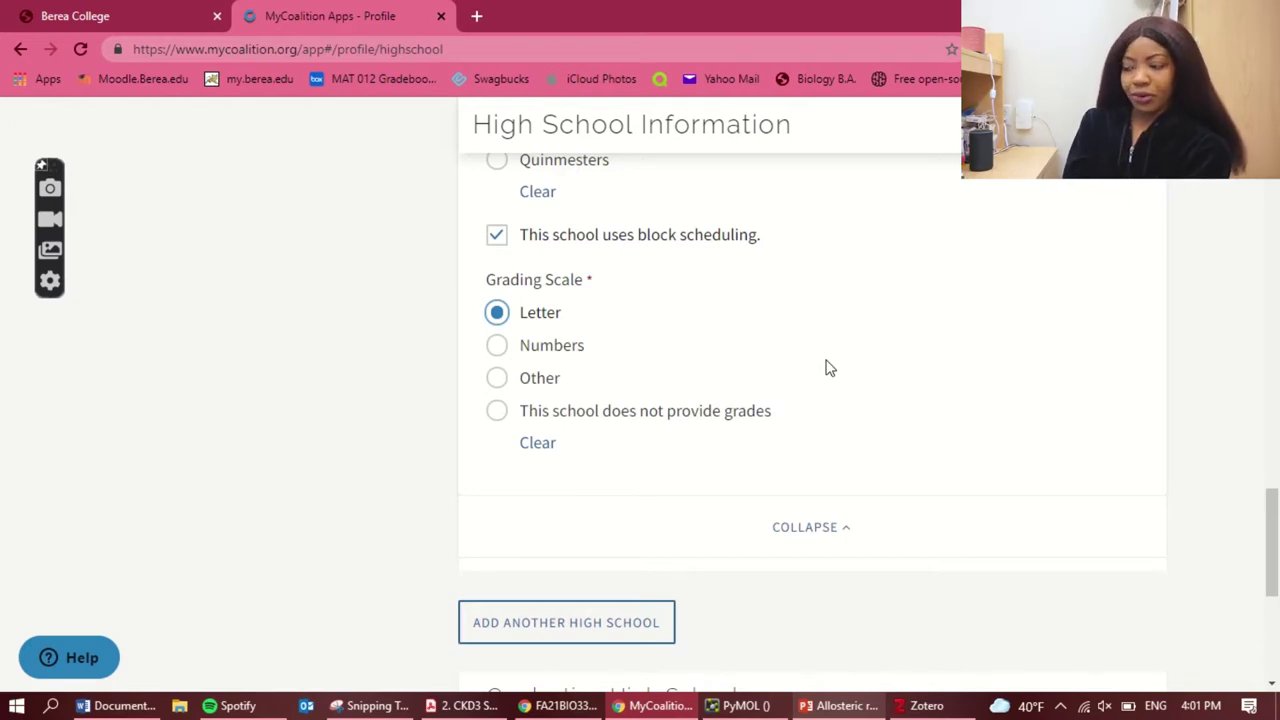
Step: Pick Joyceville College as the graduating school with most recent academic year 12th
scroll(826, 368, "down", 3)
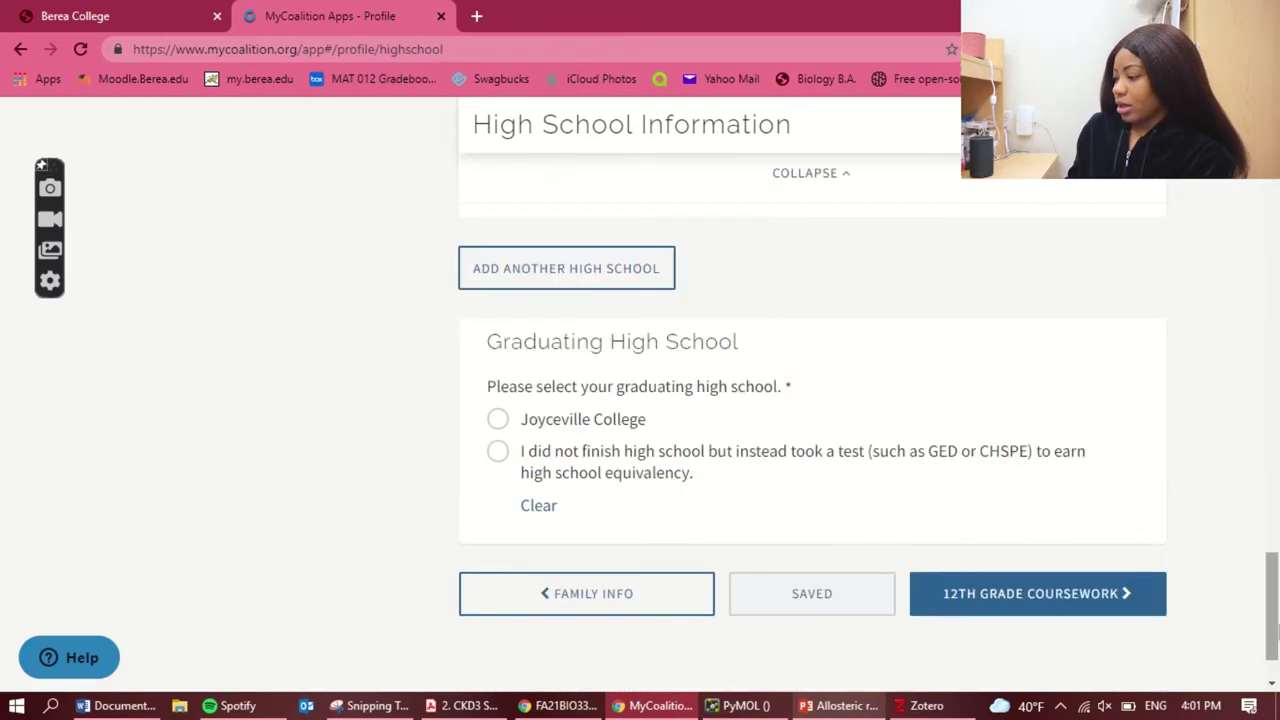
left_click(505, 425)
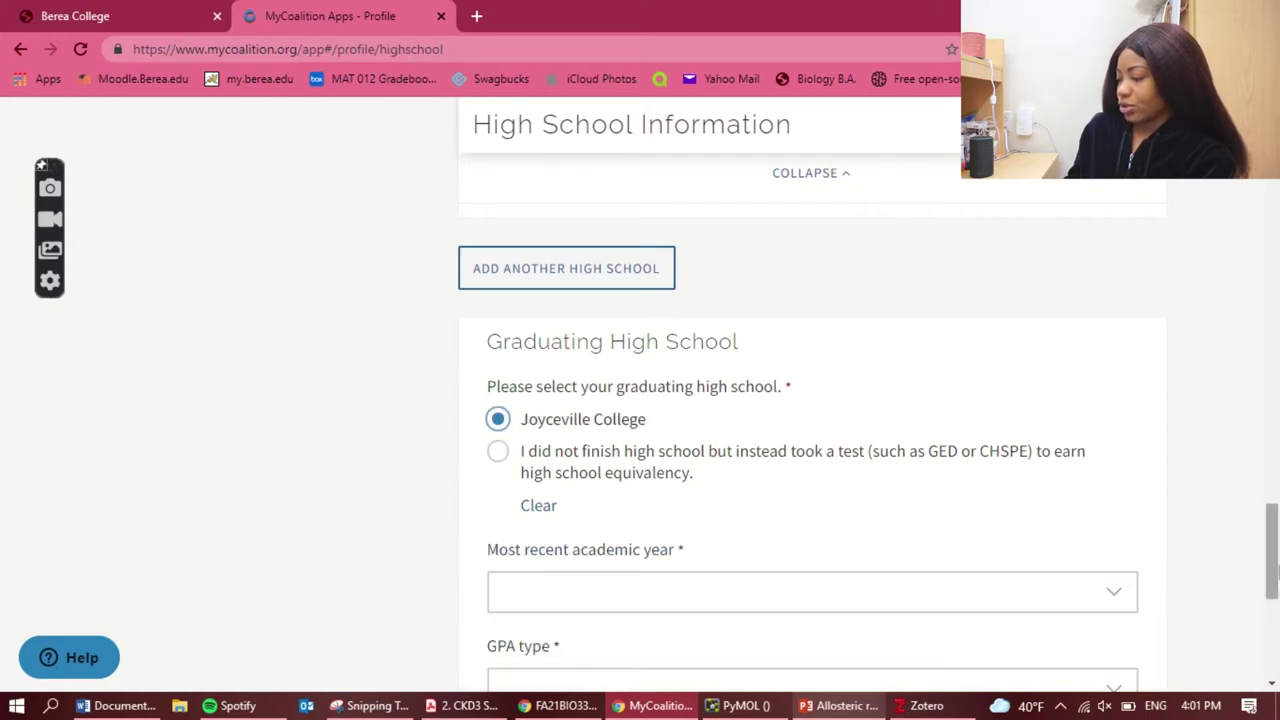
scroll(1273, 570, "down", 2)
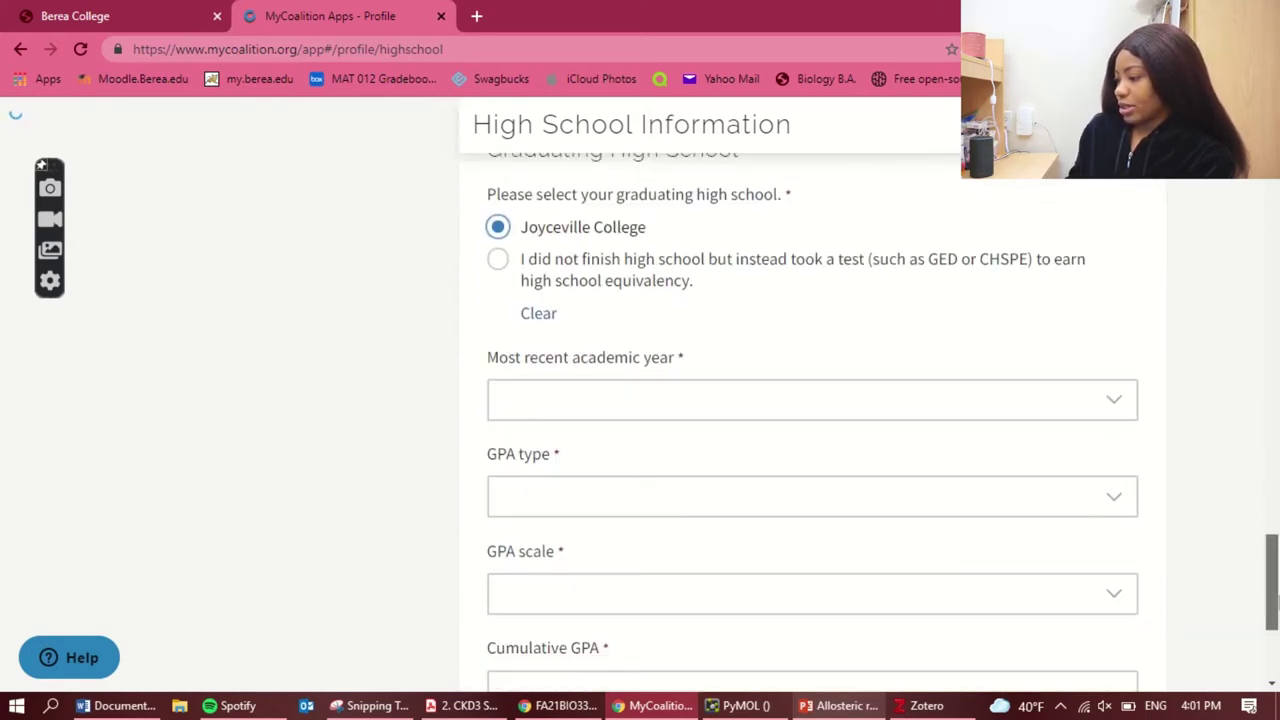
scroll(1274, 592, "down", 2)
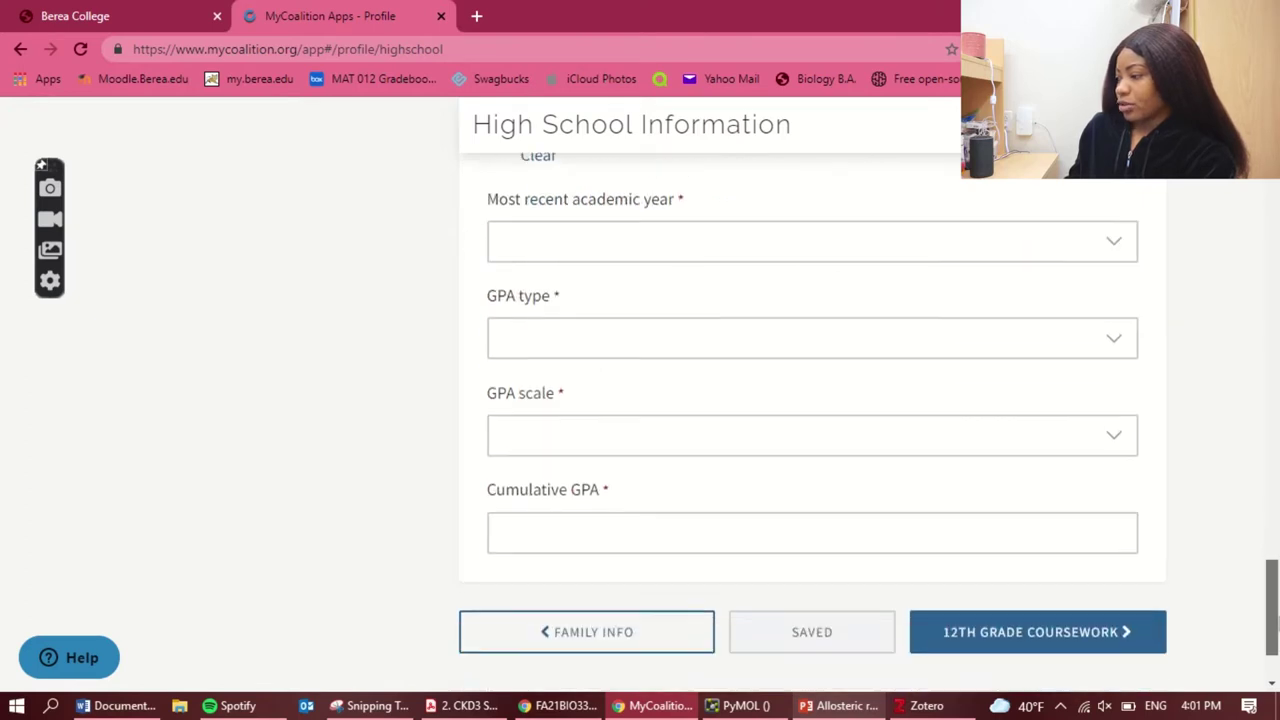
scroll(1274, 588, "up", 2)
scroll(1273, 588, "up", 2)
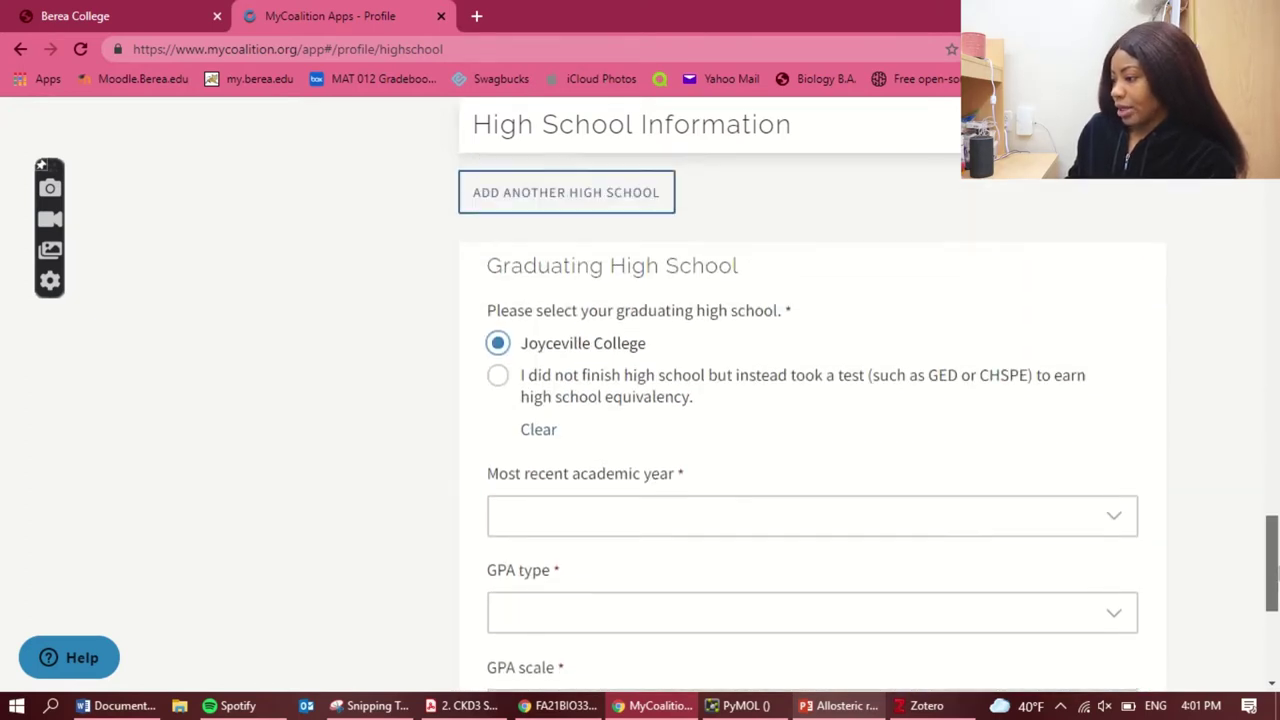
scroll(1274, 580, "down", 3)
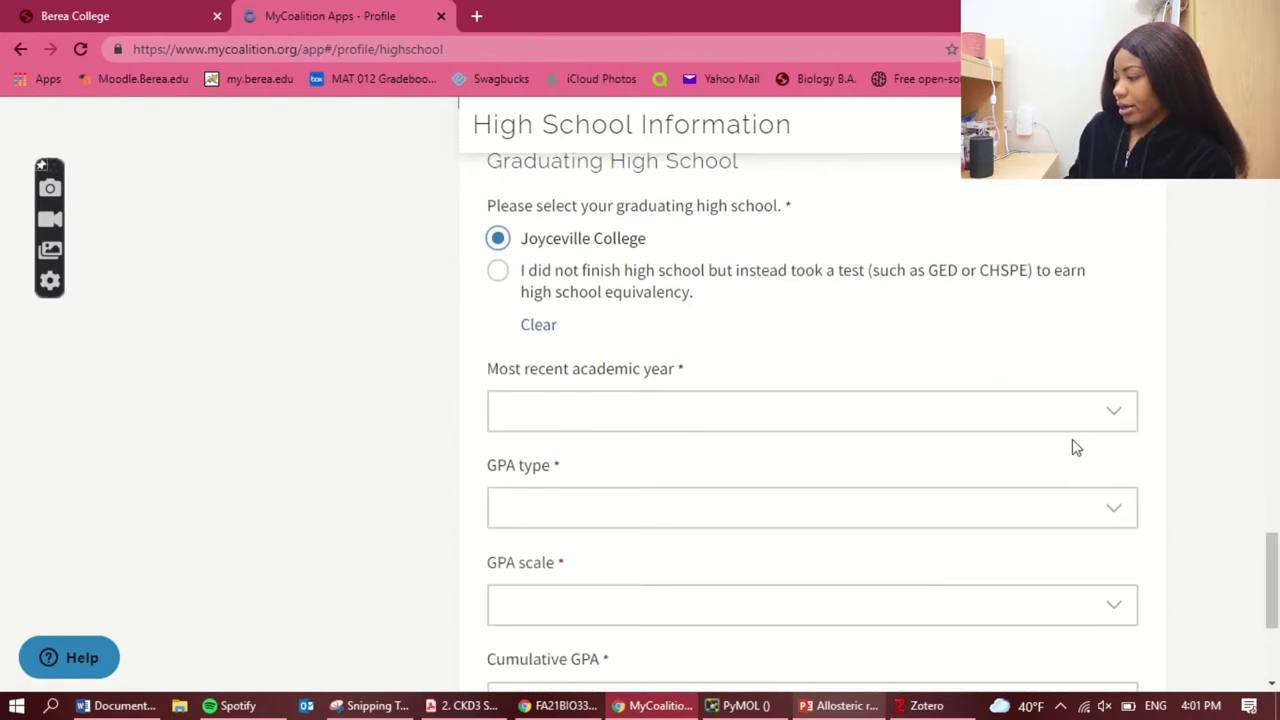
left_click(1078, 422)
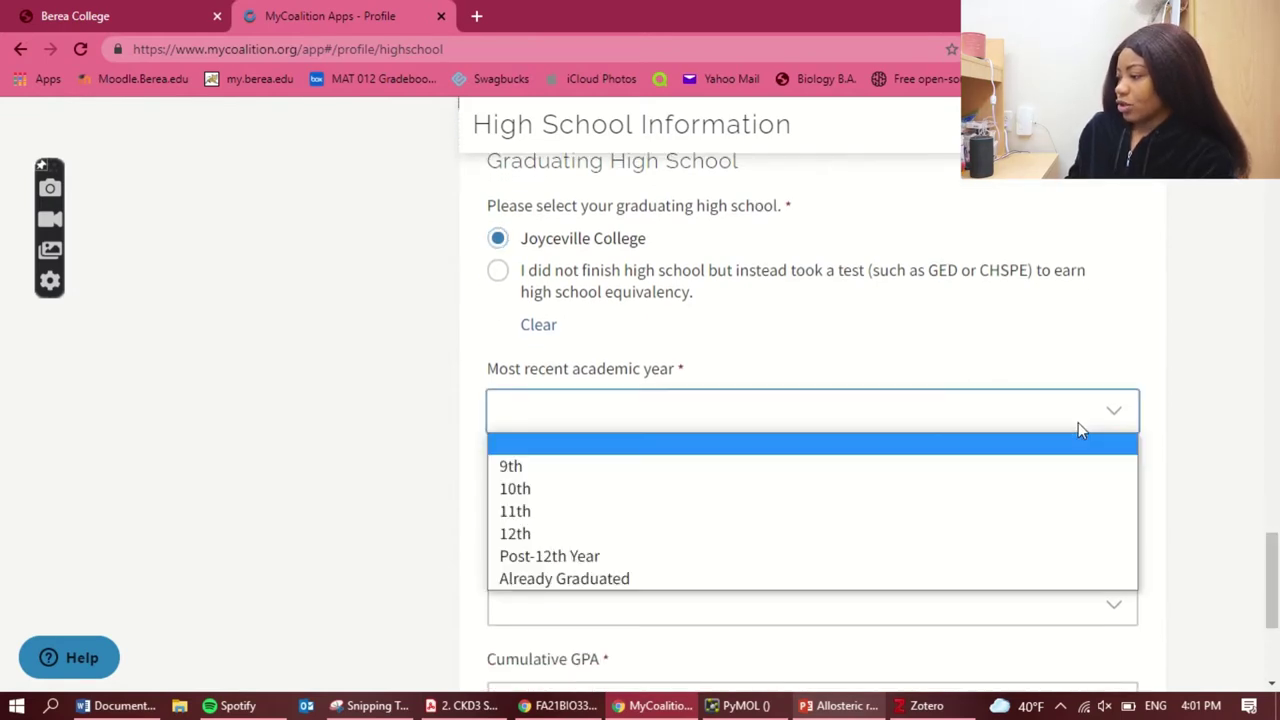
left_click(950, 538)
Step: Set GPA type to 'My school does not report GPA' and continue to 12th Grade Coursework
scroll(1272, 500, "up", 5)
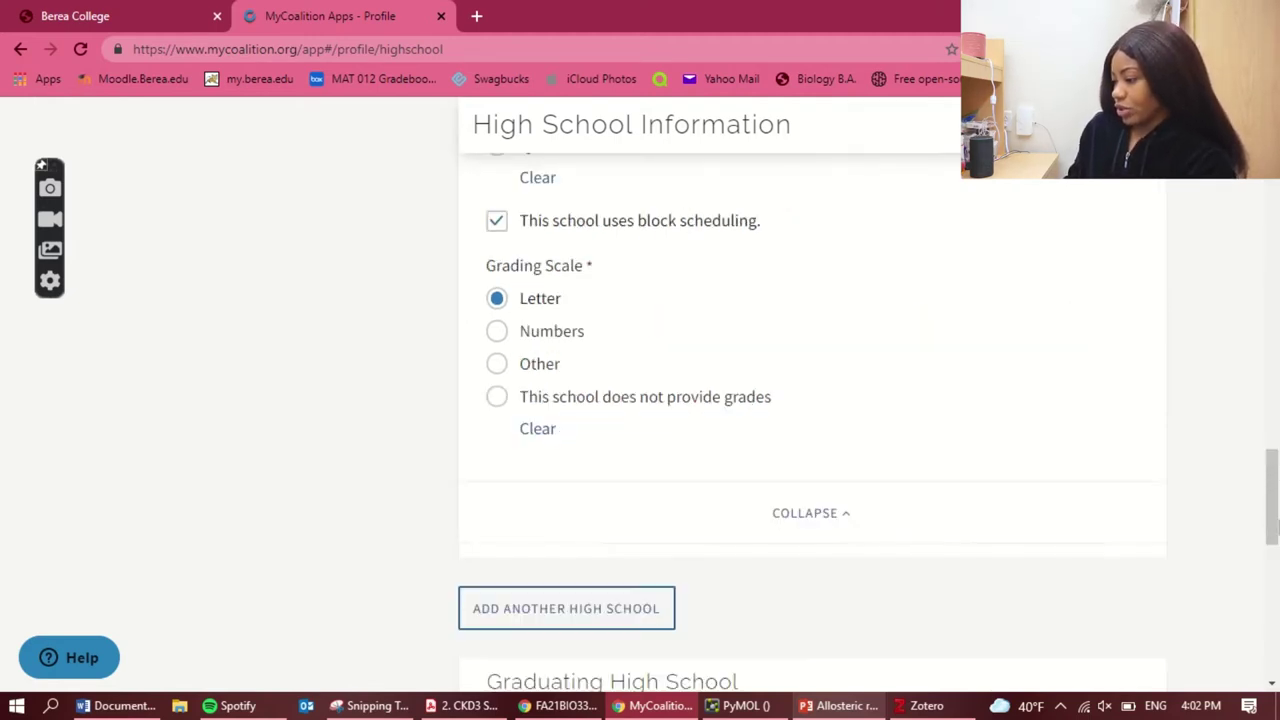
scroll(1010, 410, "down", 6)
left_click(1022, 404)
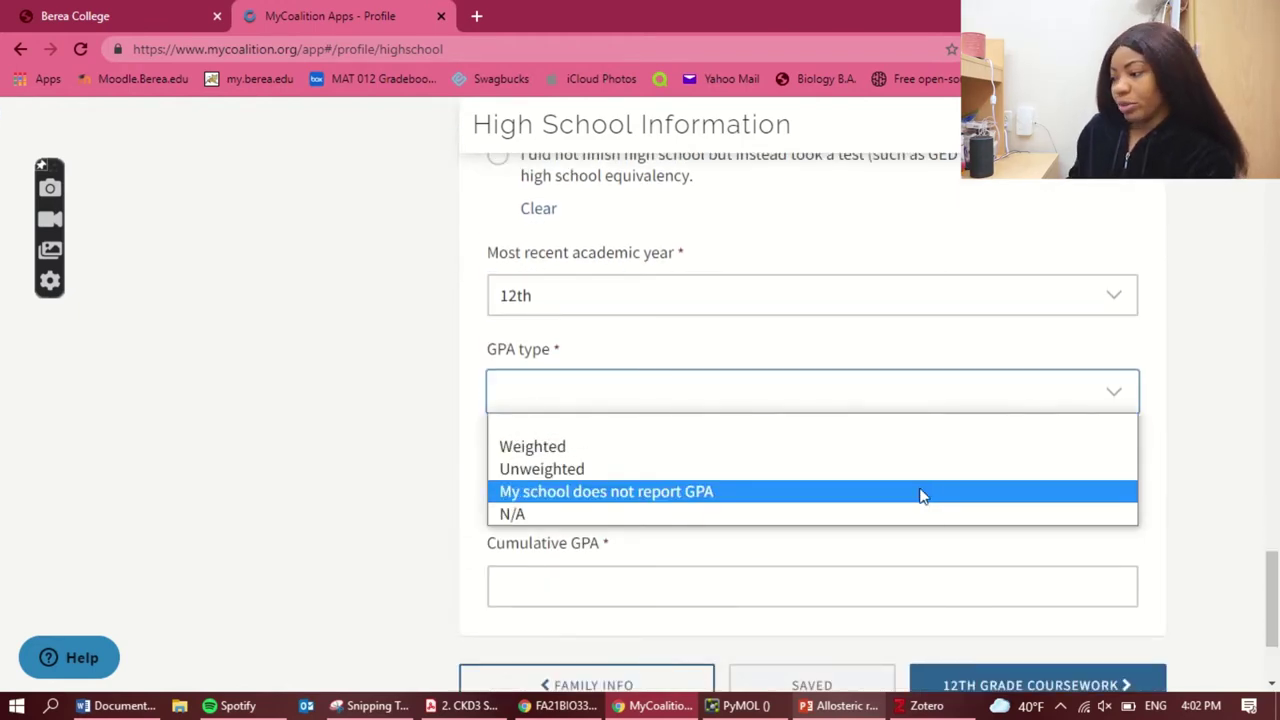
left_click(690, 491)
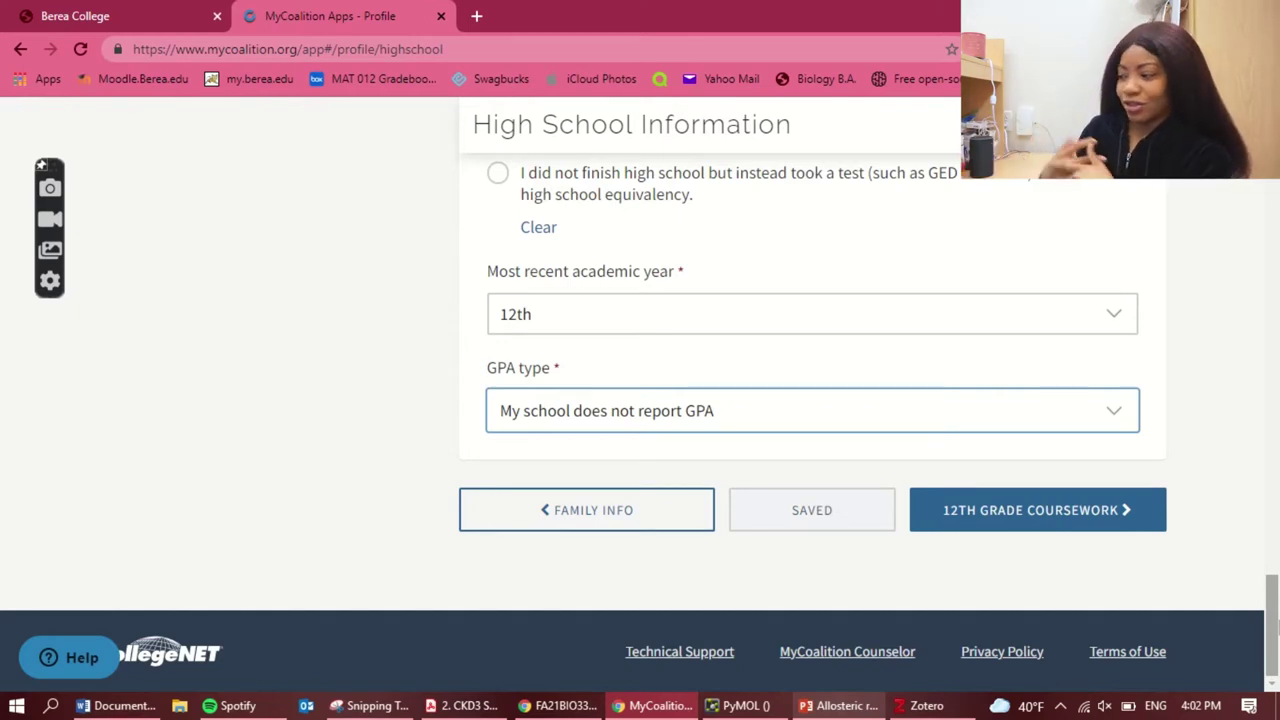
left_click(1112, 523)
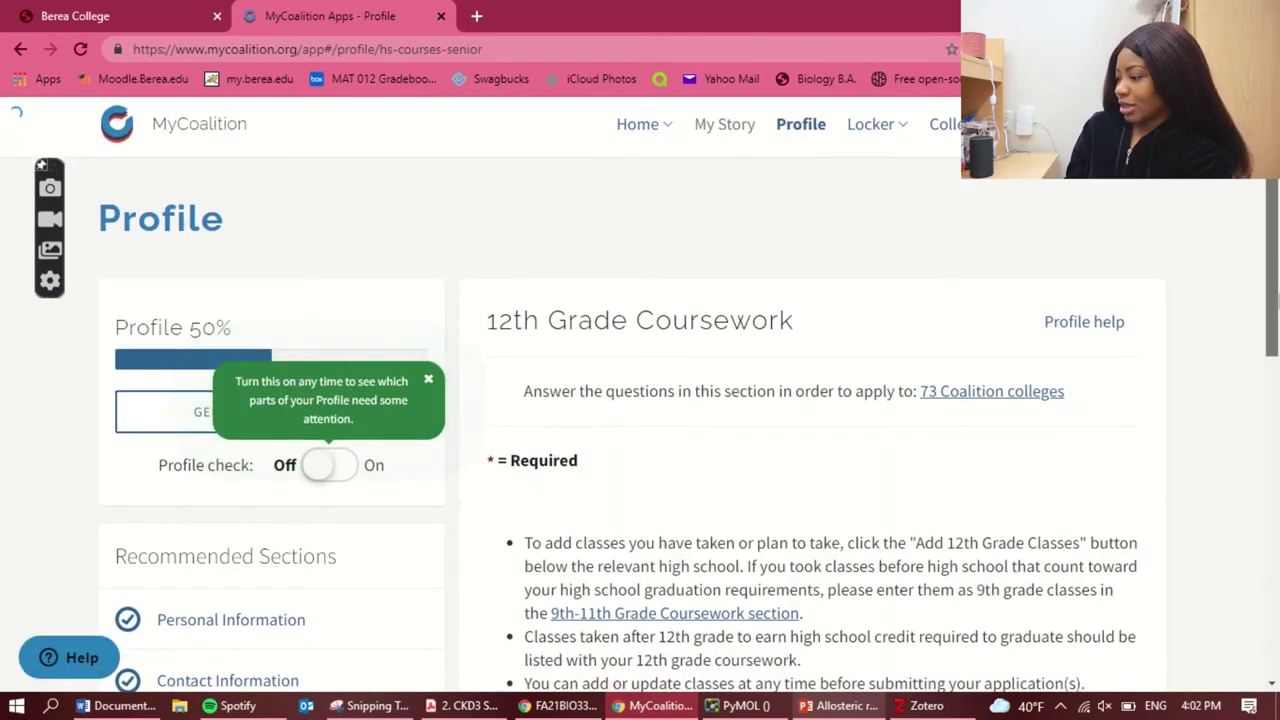
scroll(1275, 376, "down", 3)
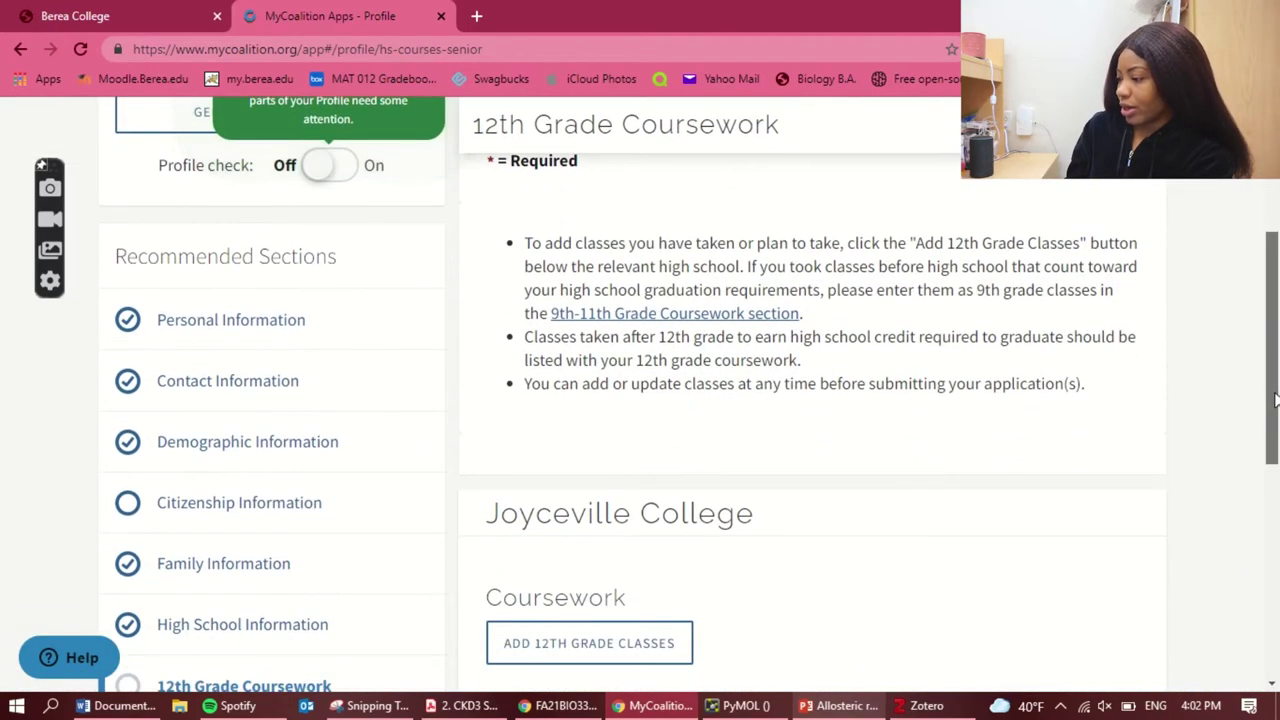
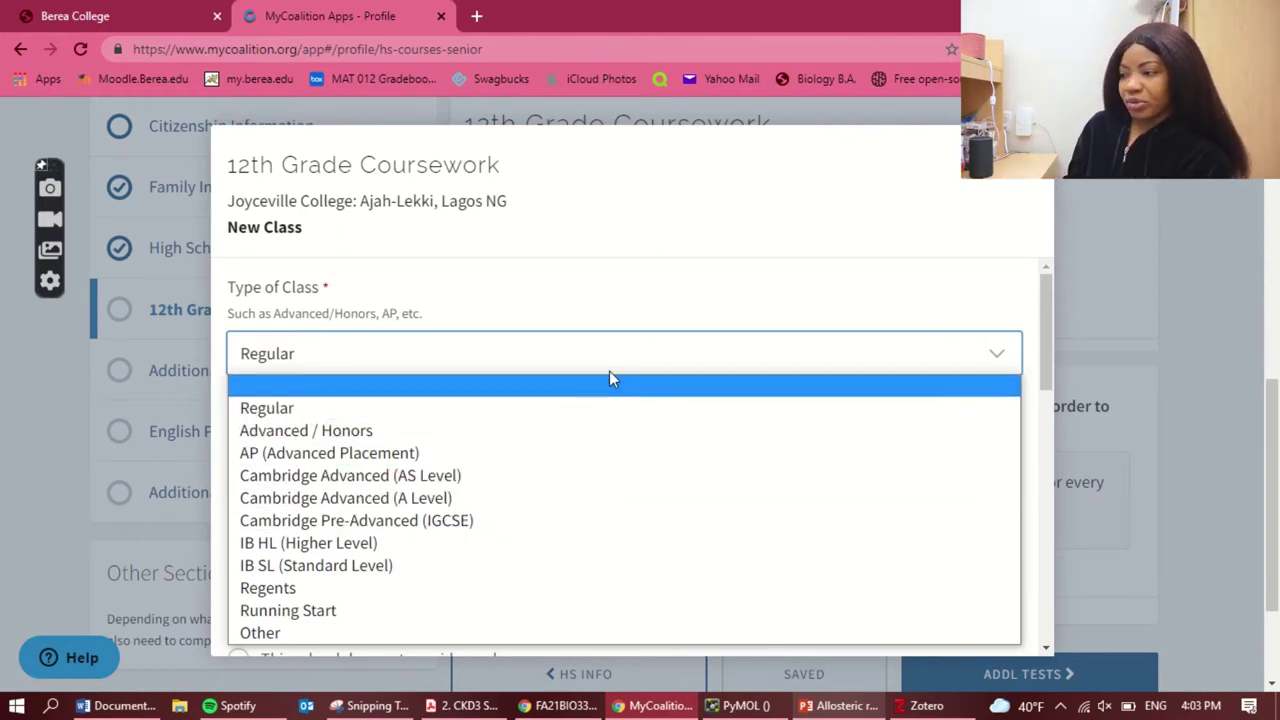
Step: Set the class type to Regular, subject area Math and class Math-Other
left_click(575, 408)
left_click(573, 441)
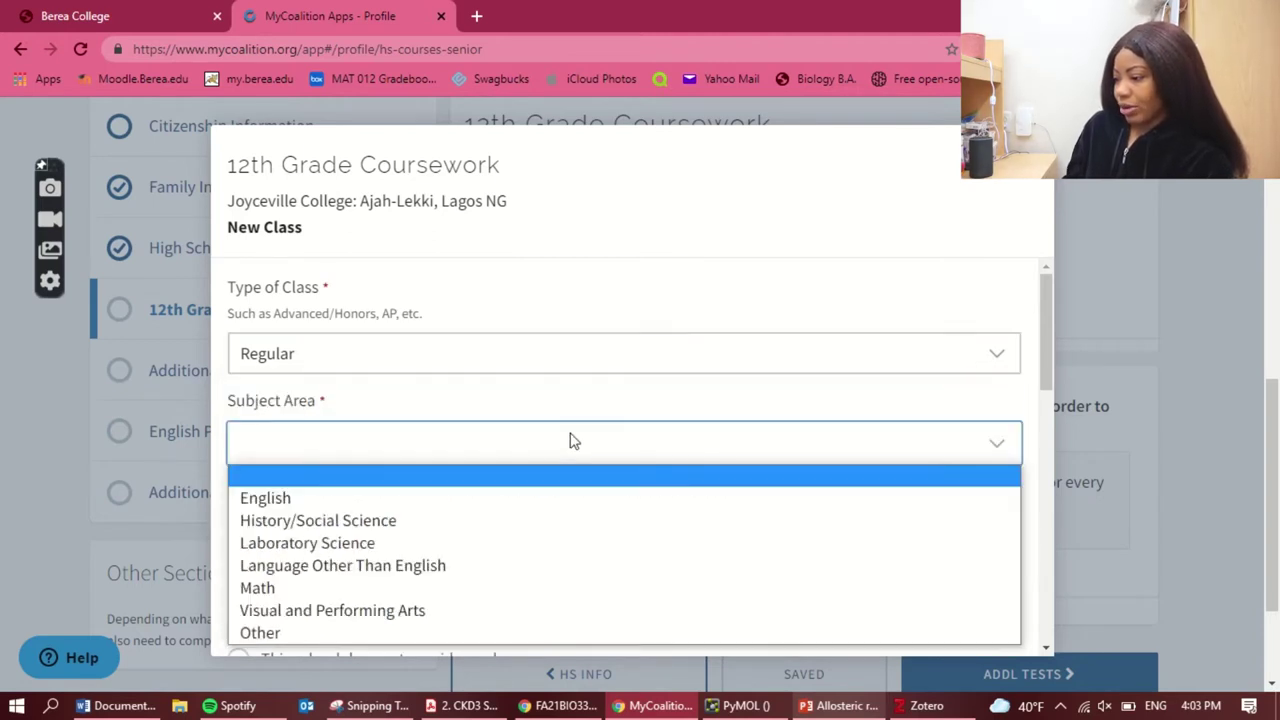
left_click(420, 593)
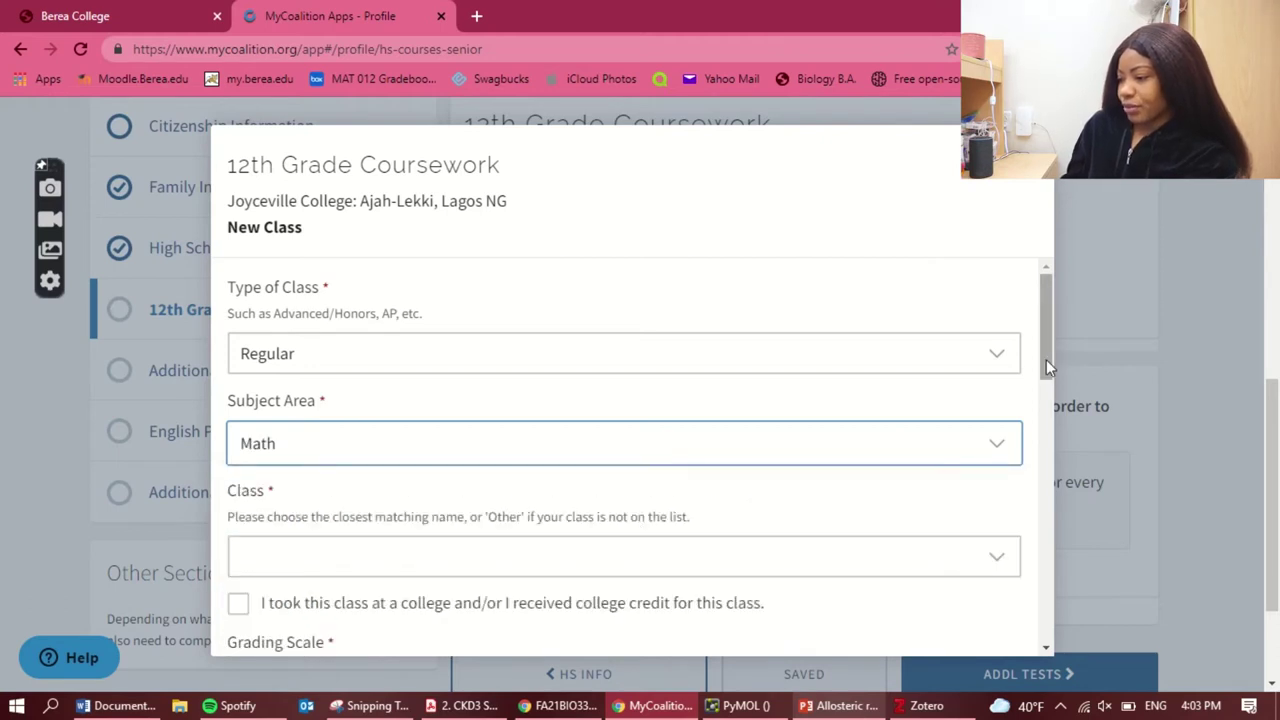
left_click_drag(1046, 359, 1046, 400)
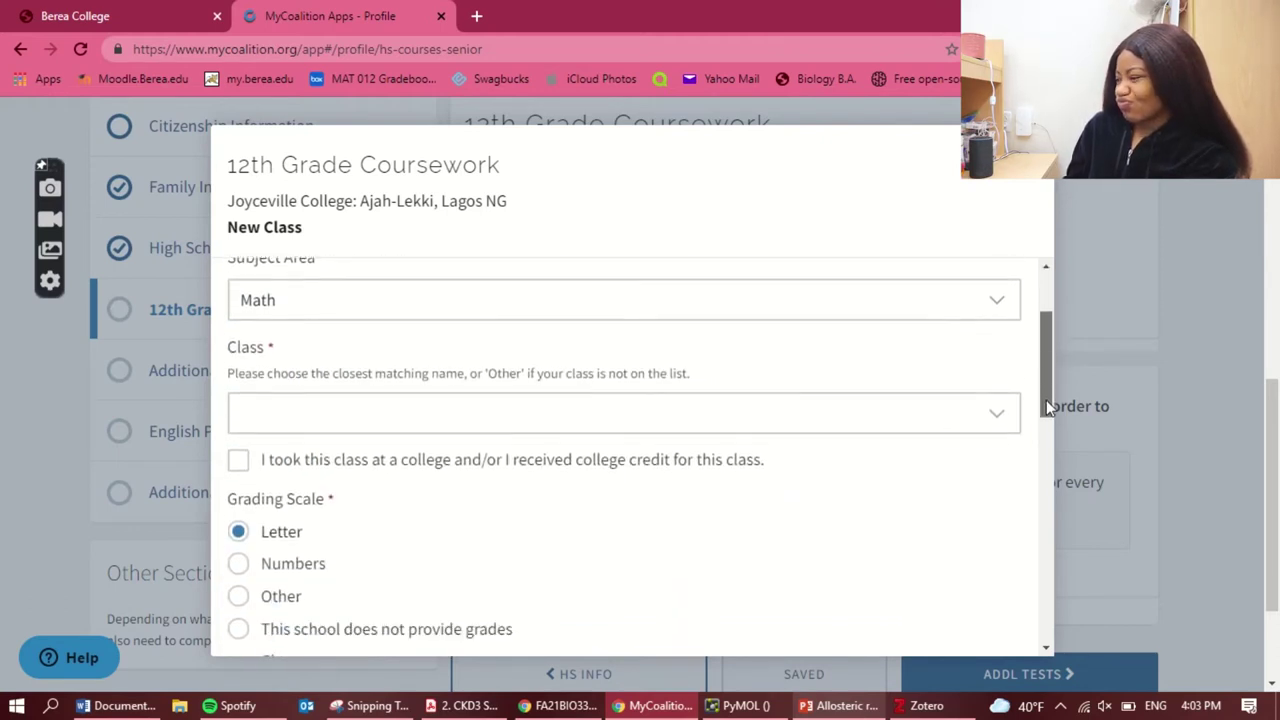
left_click(968, 424)
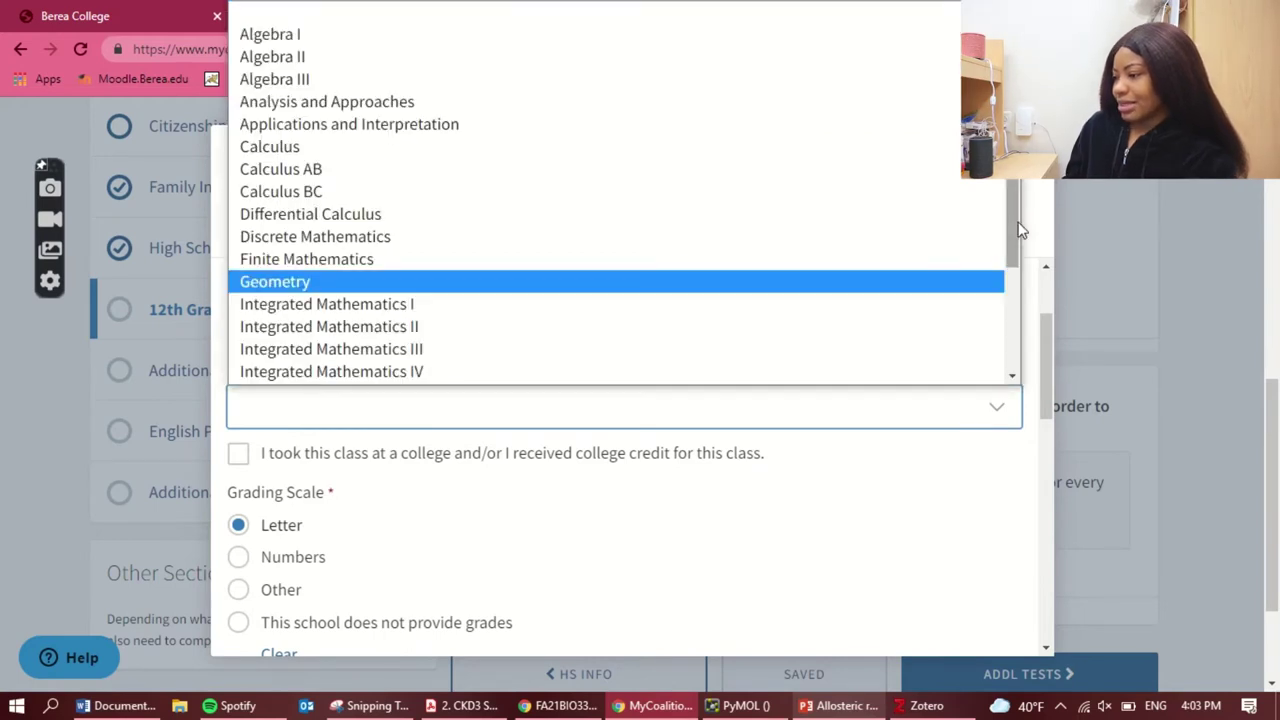
left_click_drag(1016, 230, 1025, 400)
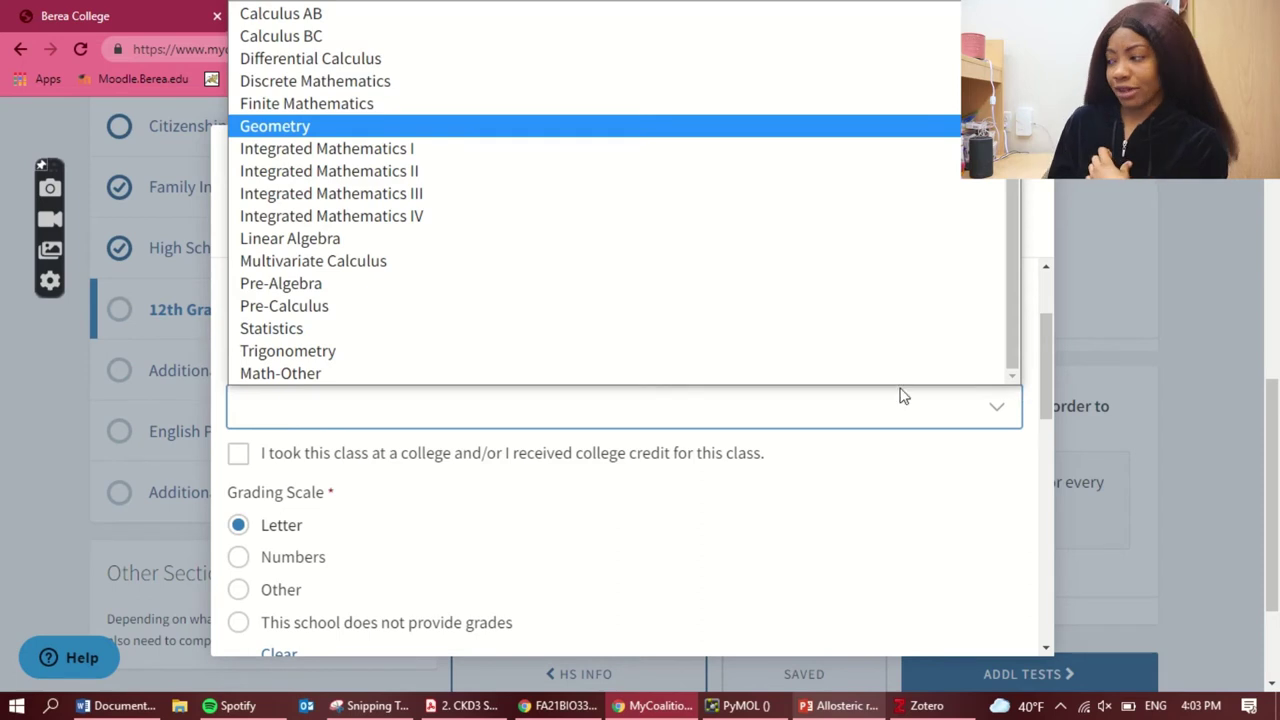
left_click(726, 380)
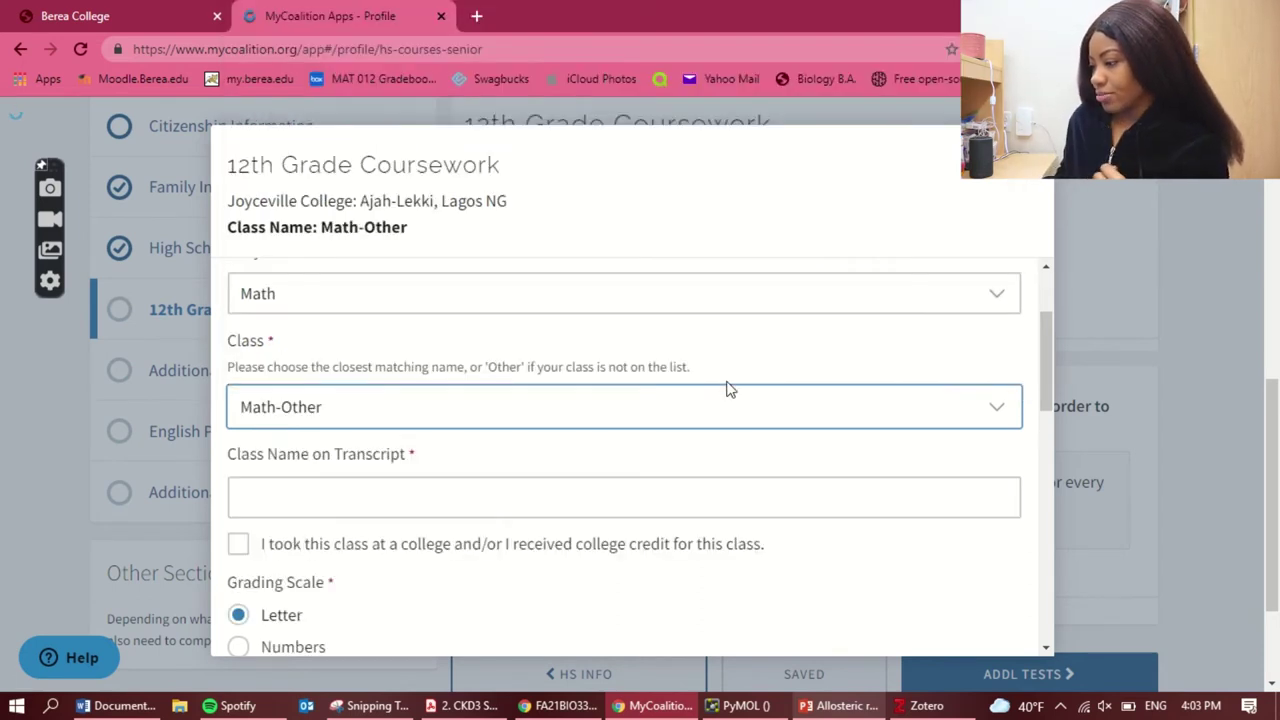
Step: Enter 'Mathematics' as the class name on the transcript
scroll(1044, 390, "down", 1)
left_click(880, 445)
type("M")
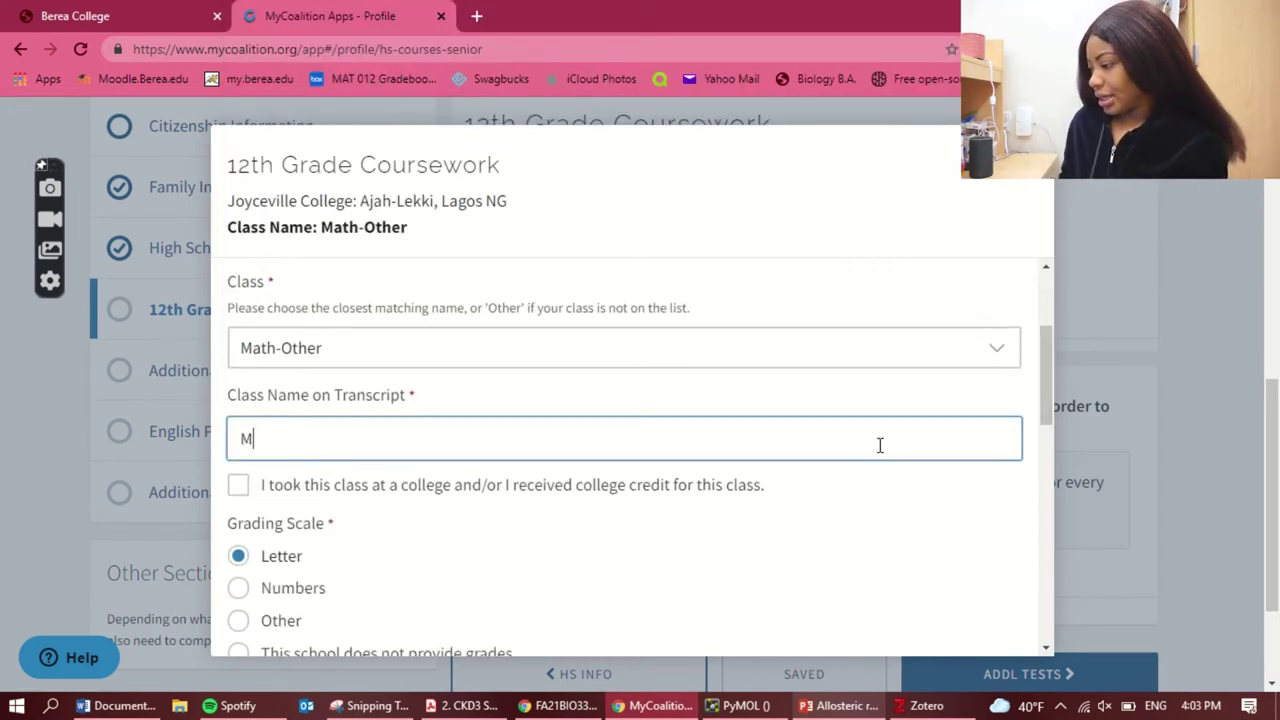
type("ath")
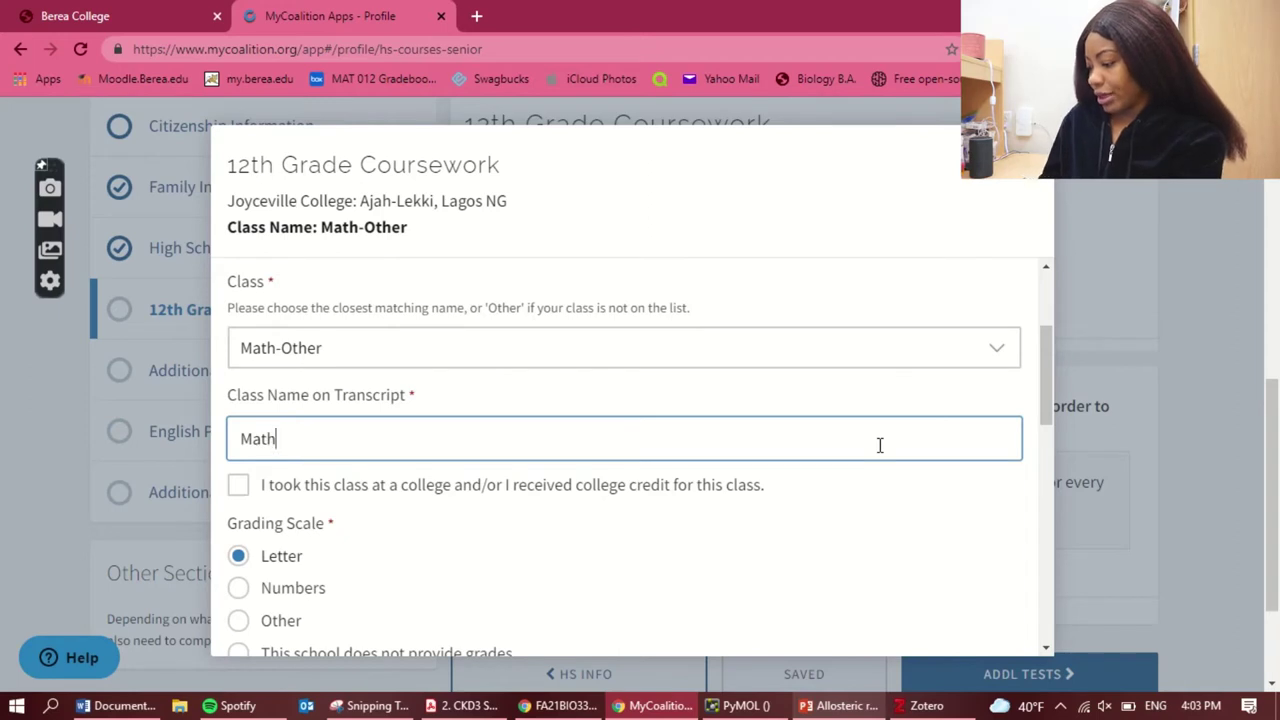
type("ema")
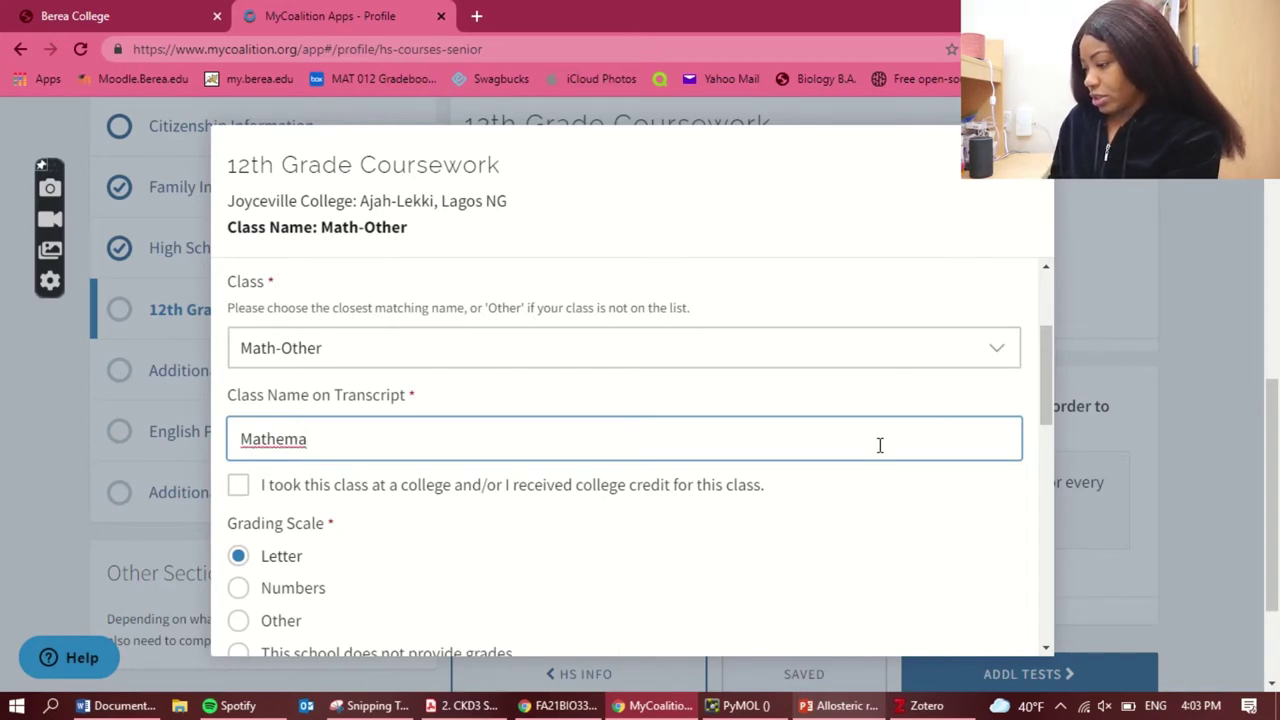
type("tics")
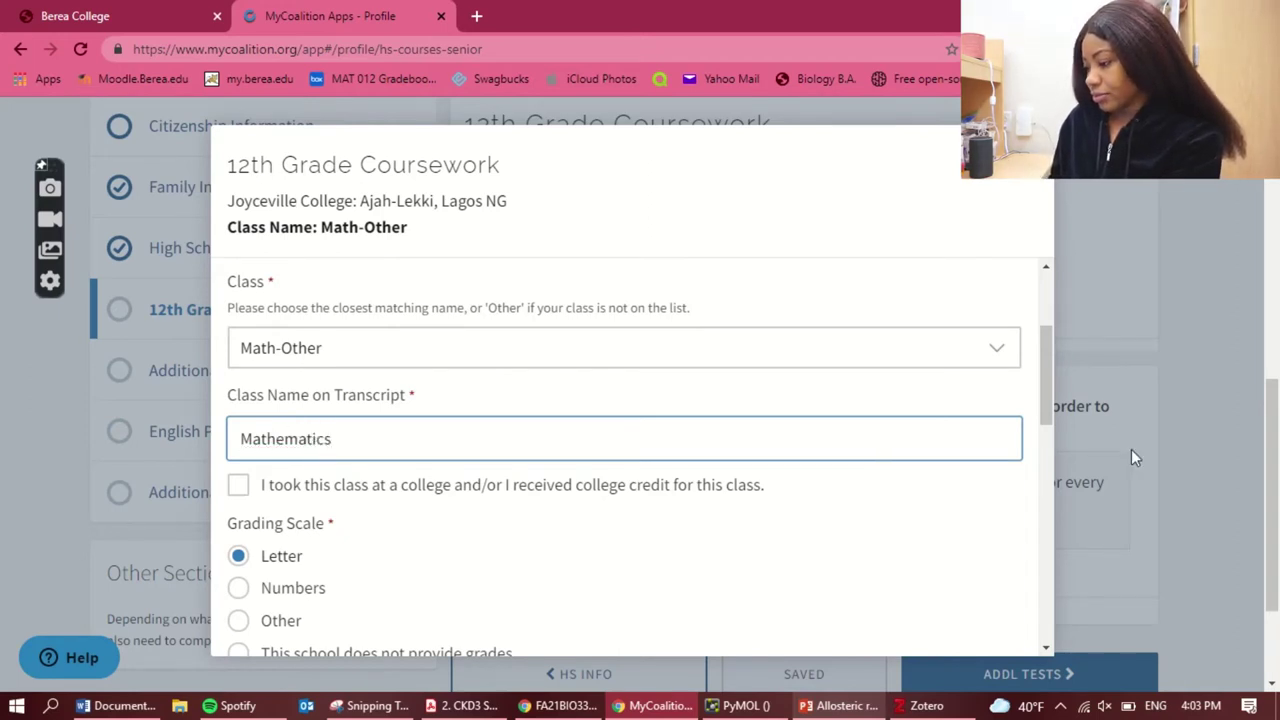
left_click_drag(1049, 395, 1046, 456)
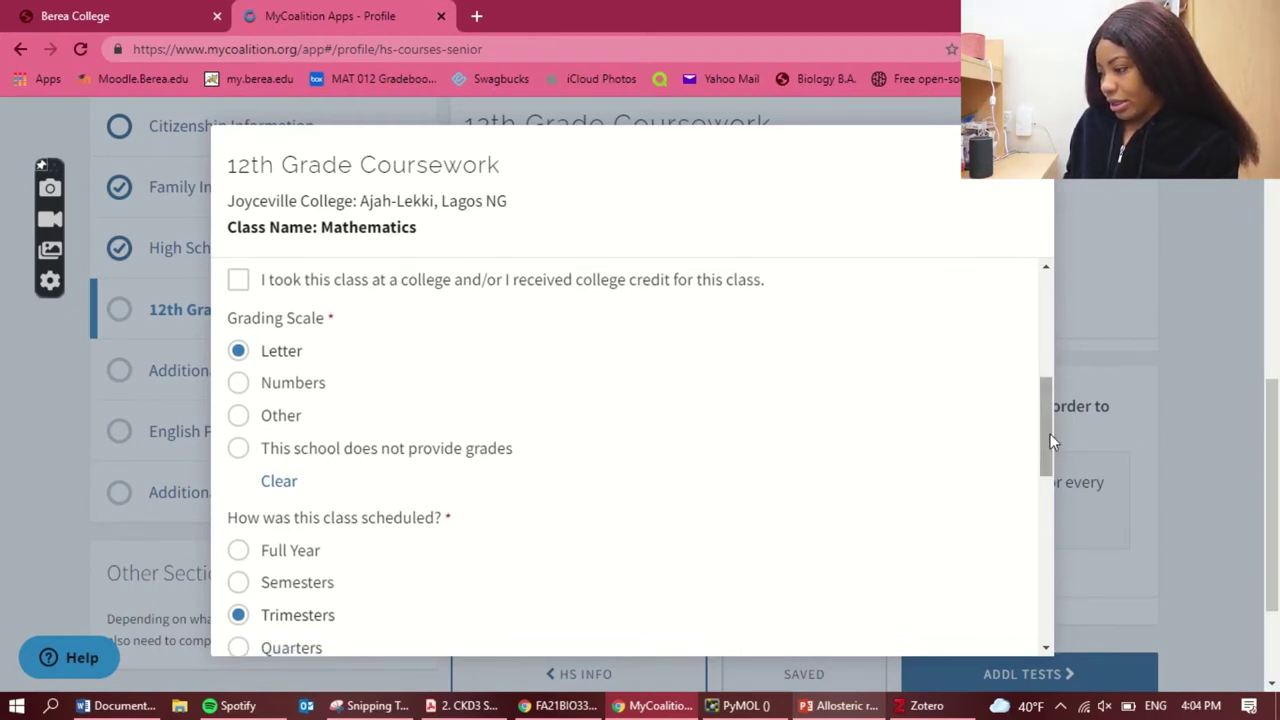
Step: Mark the class as taken in all three trimesters, with one grade per term
left_click_drag(1048, 459, 1047, 559)
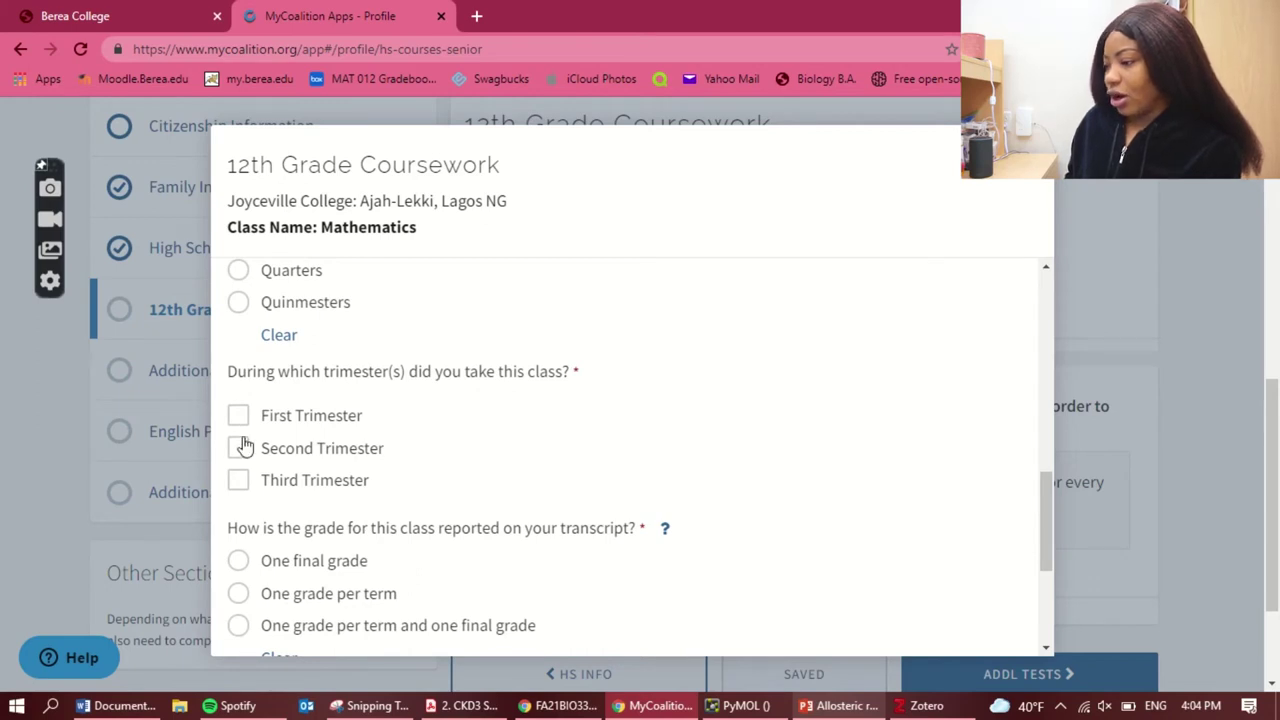
left_click(241, 418)
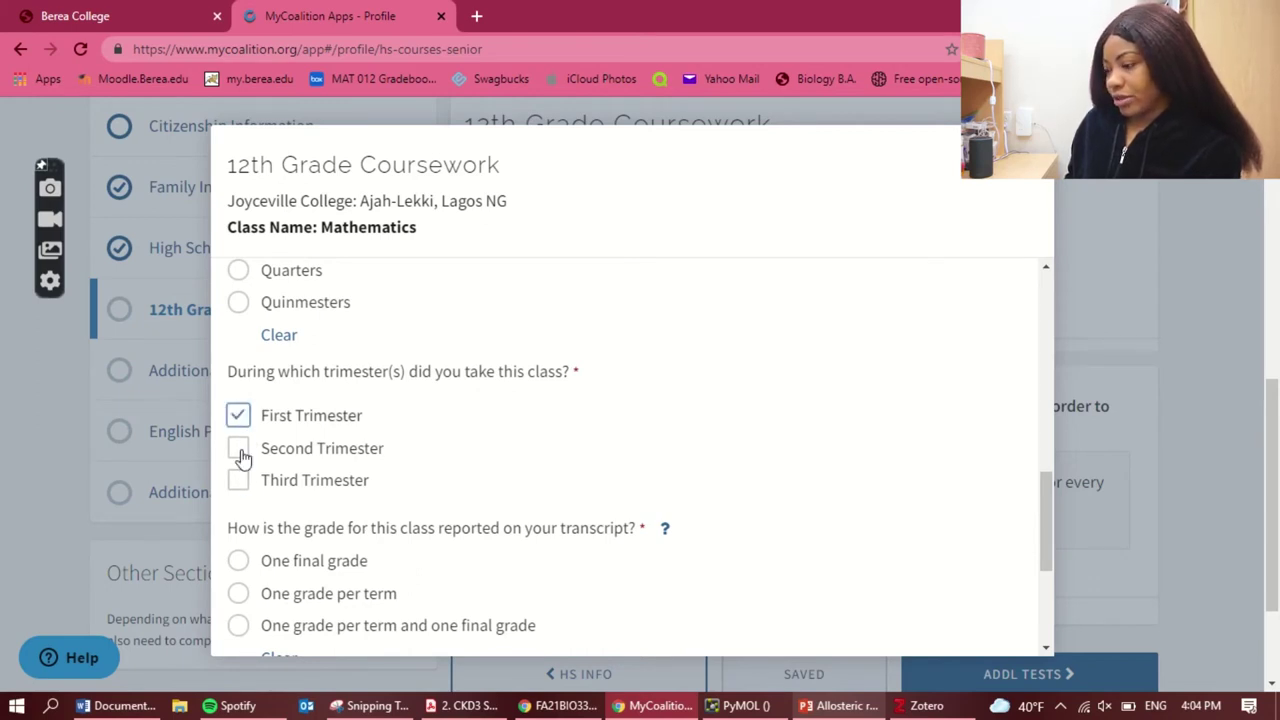
left_click(240, 450)
left_click(241, 484)
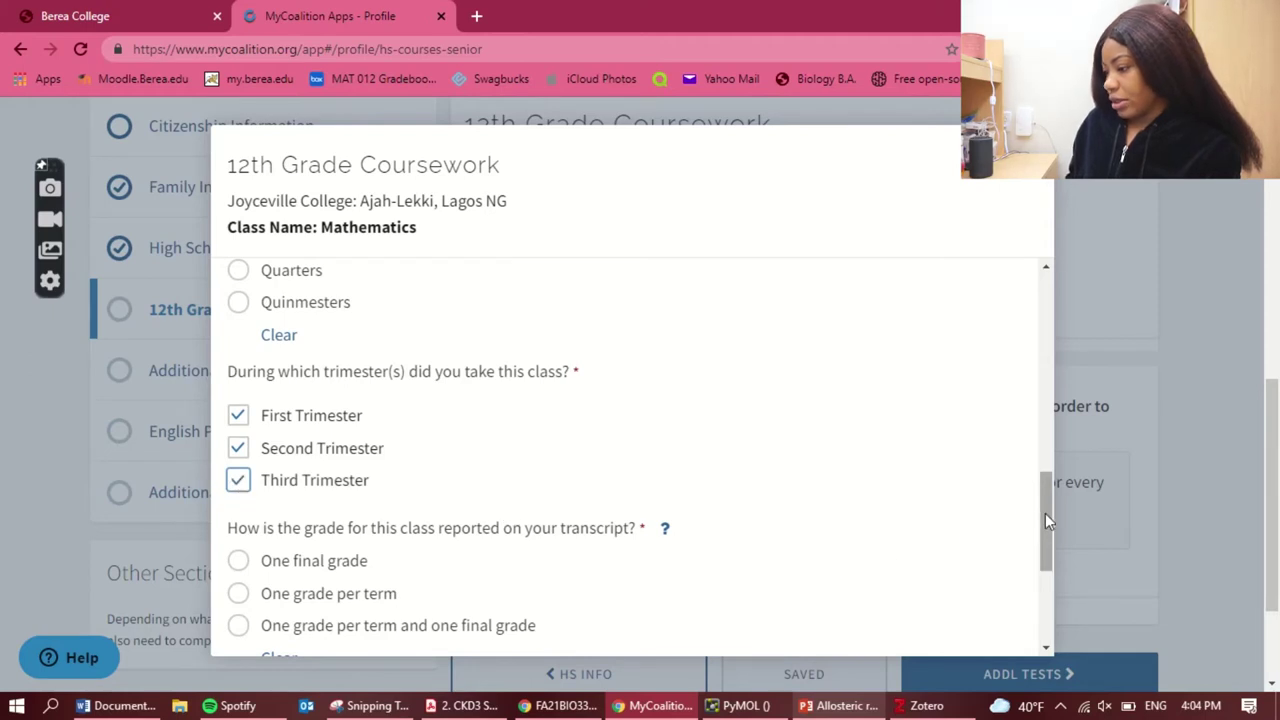
left_click_drag(1045, 532, 1045, 590)
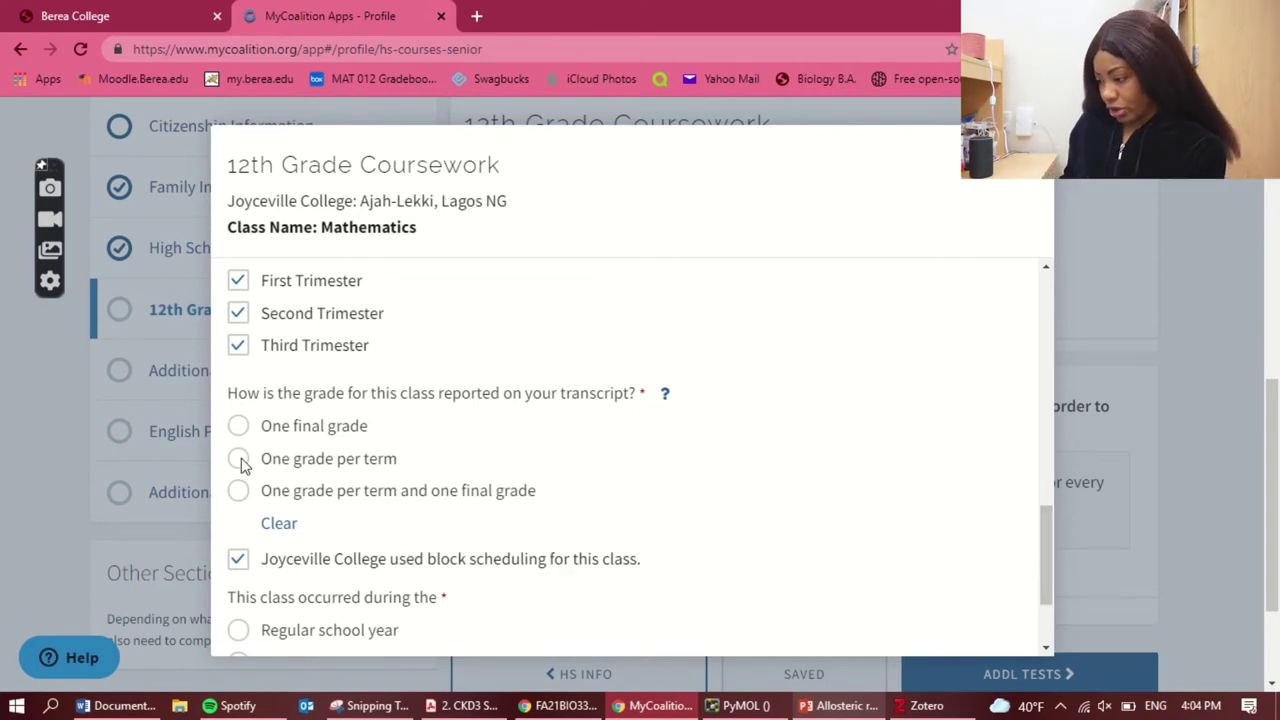
left_click(335, 459)
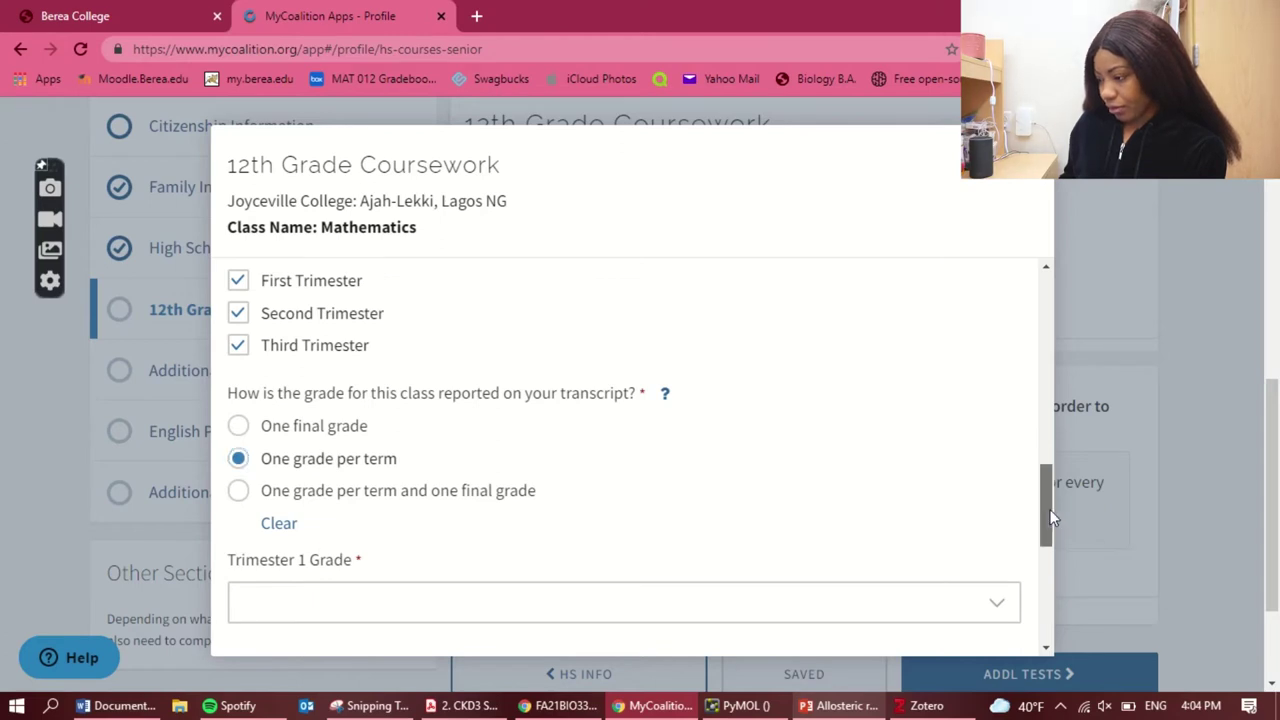
Step: Give the trimesters a grade of A, choose regular school year, and save the class
left_click_drag(1050, 515, 1048, 552)
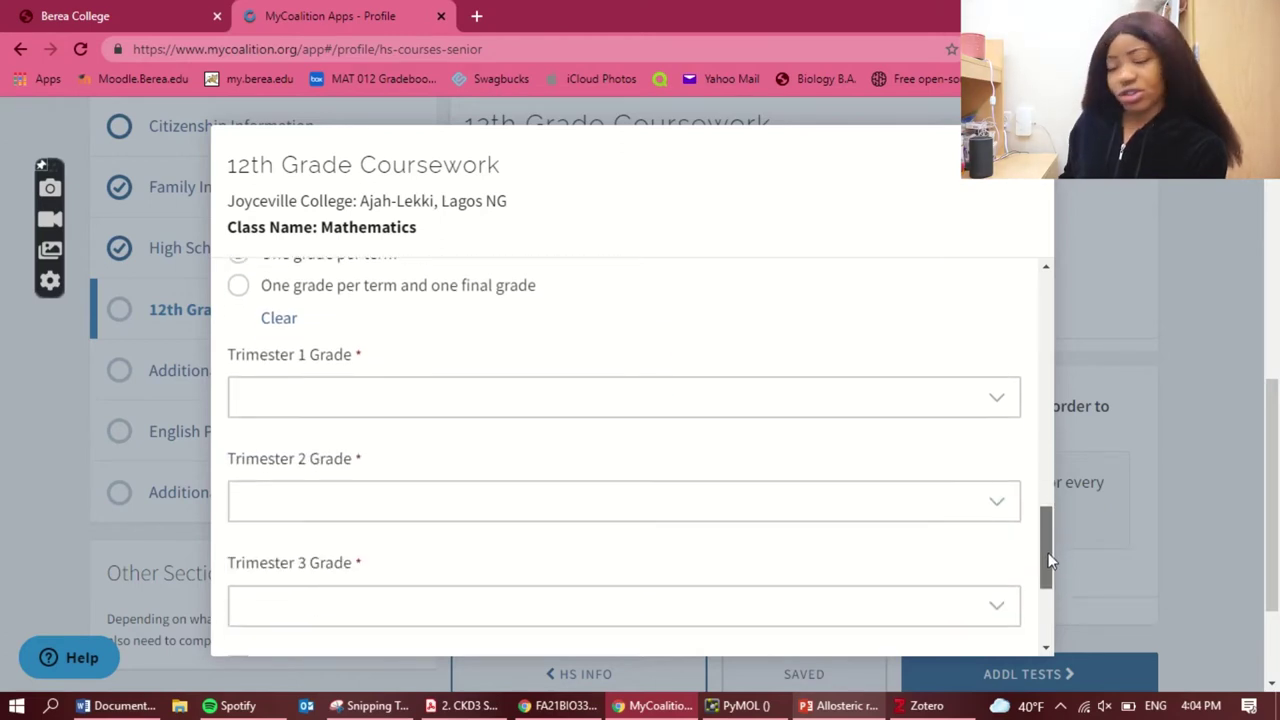
left_click(925, 414)
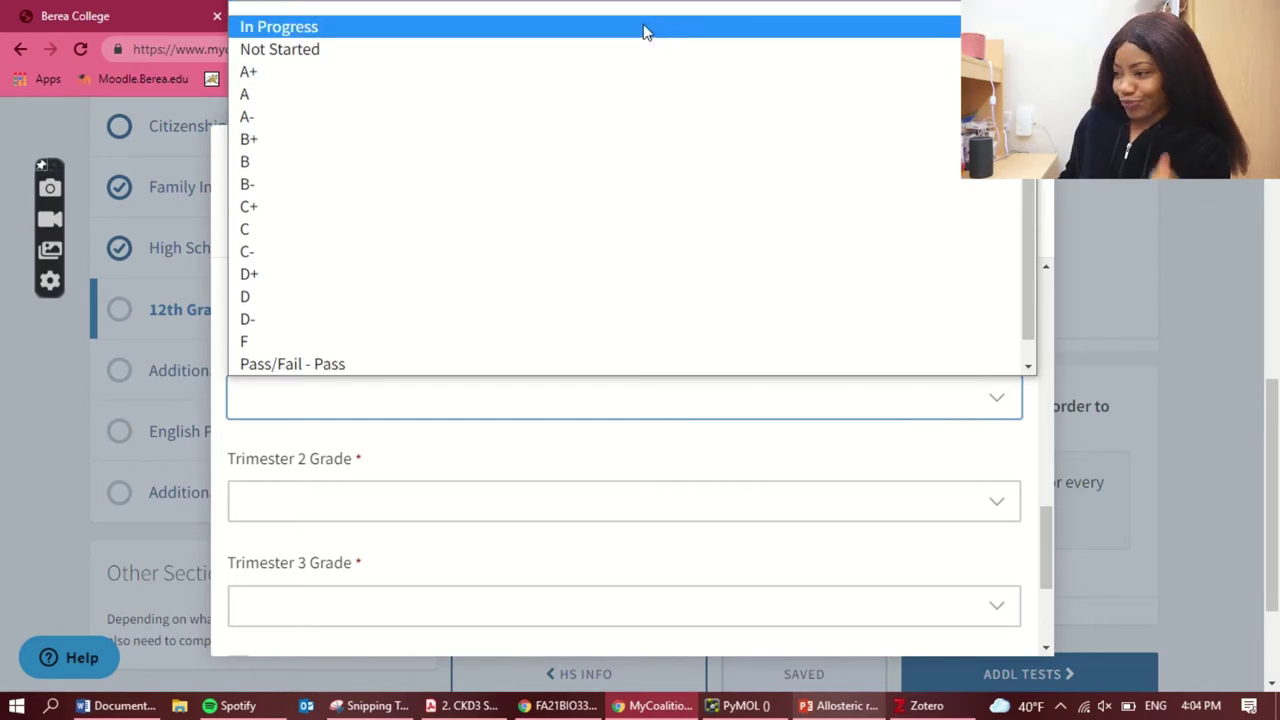
left_click(616, 94)
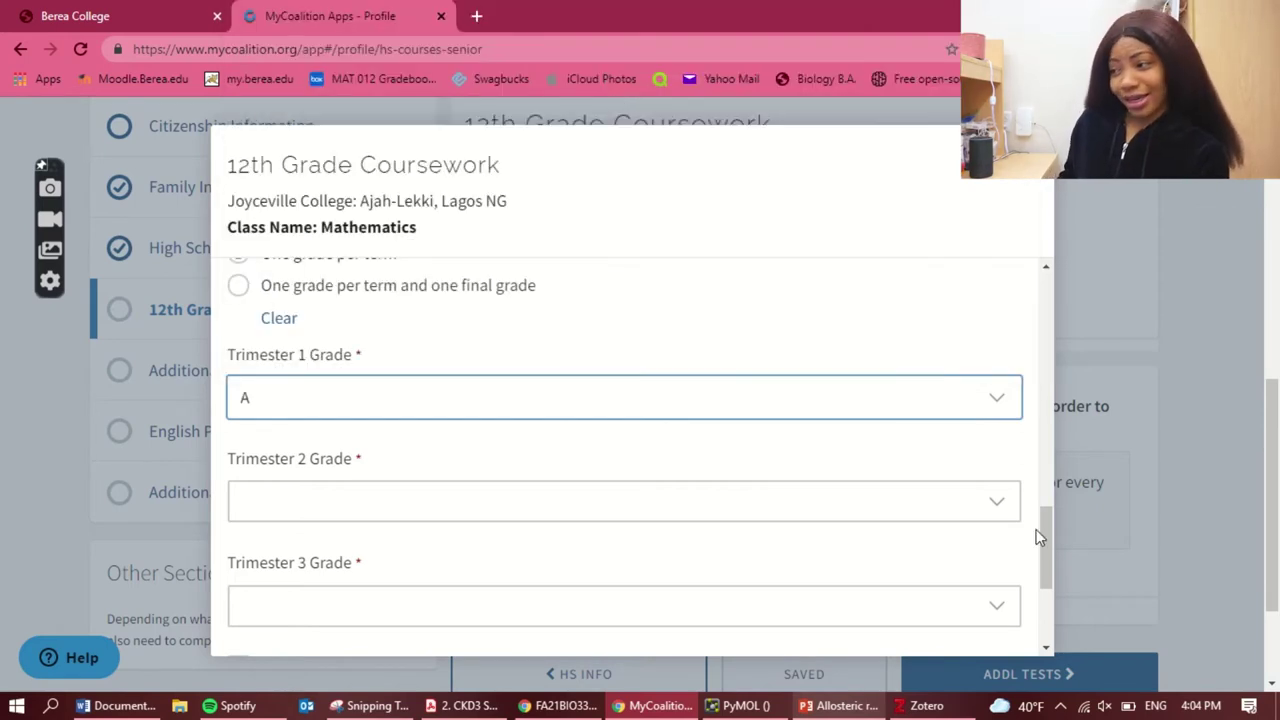
left_click_drag(1045, 531, 1040, 546)
left_click(972, 431)
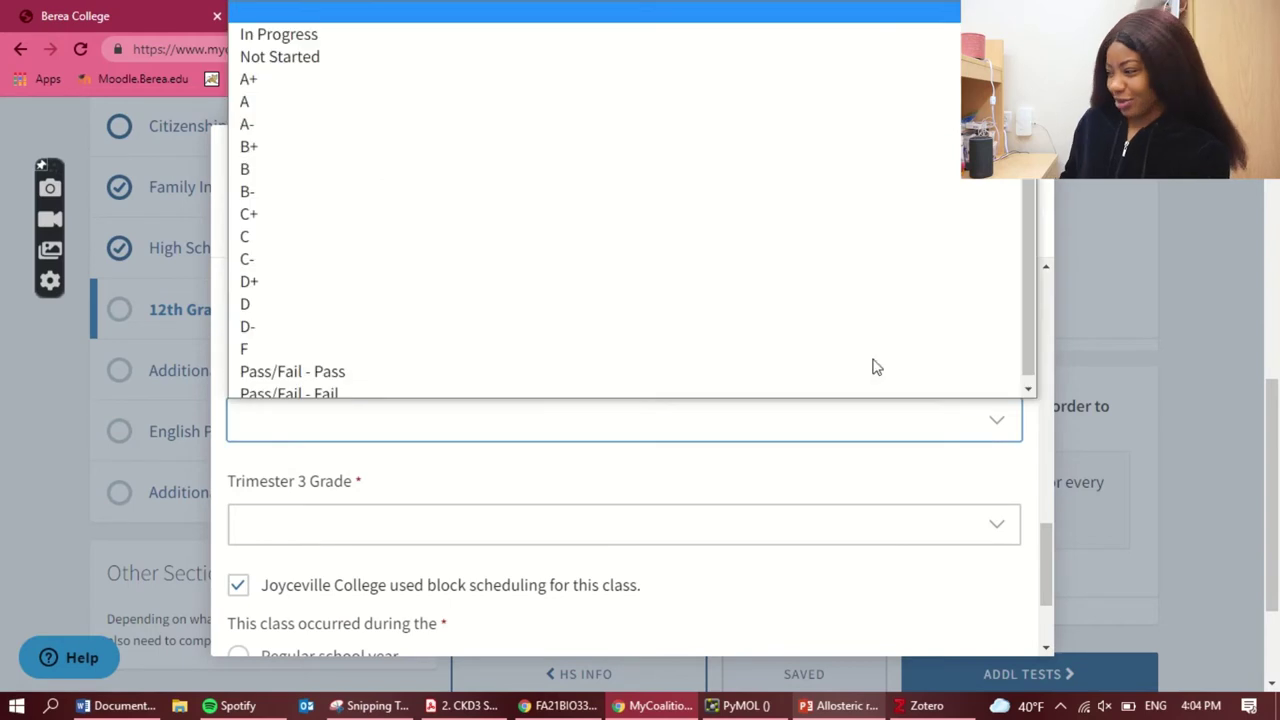
left_click(680, 106)
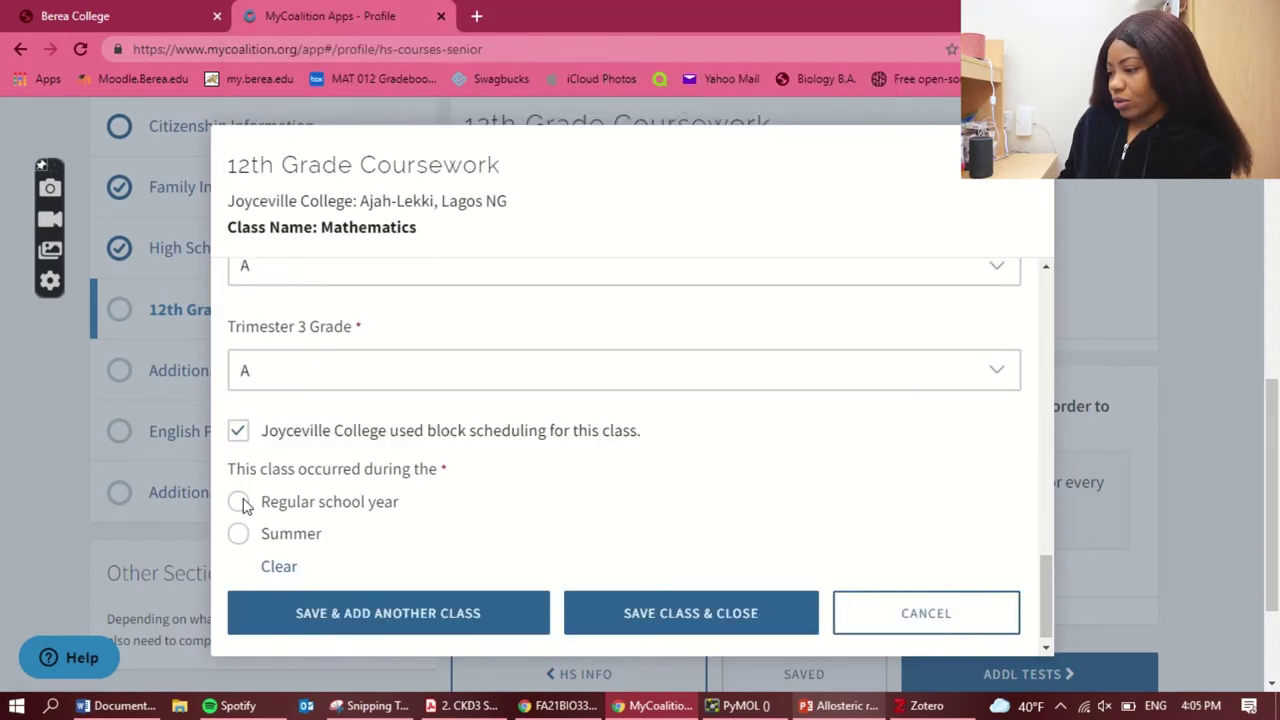
left_click(240, 503)
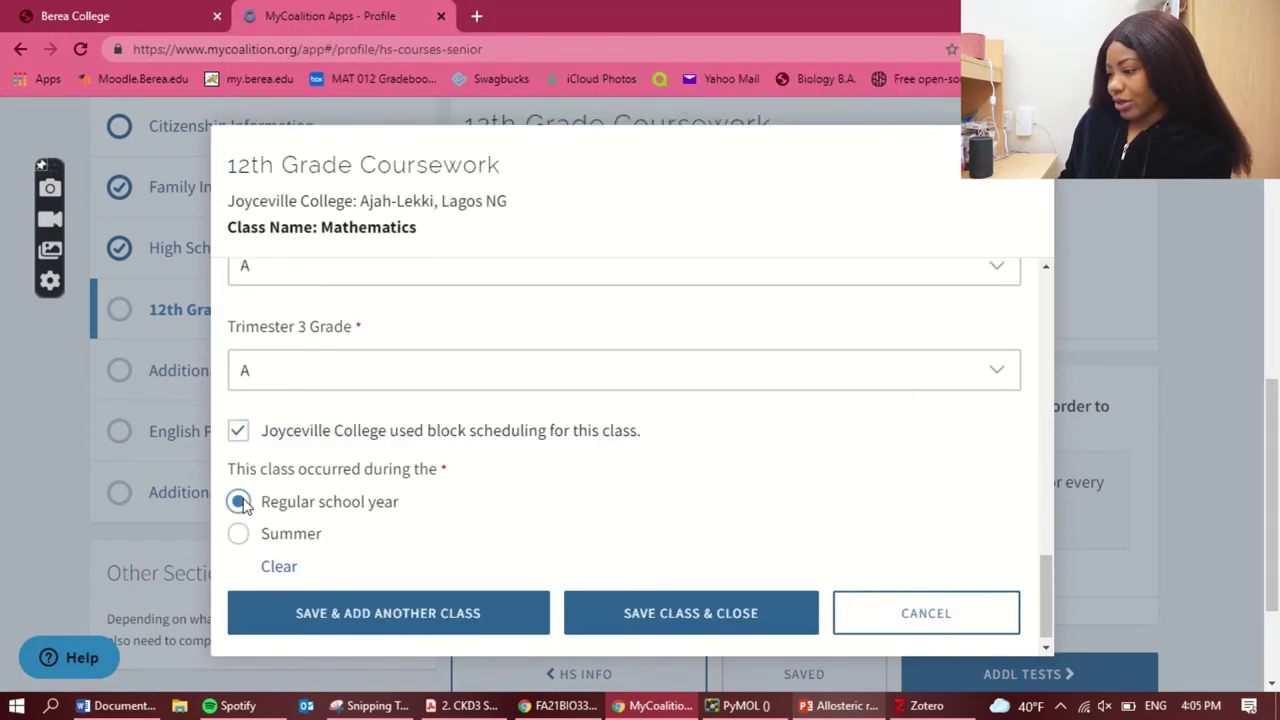
left_click(647, 628)
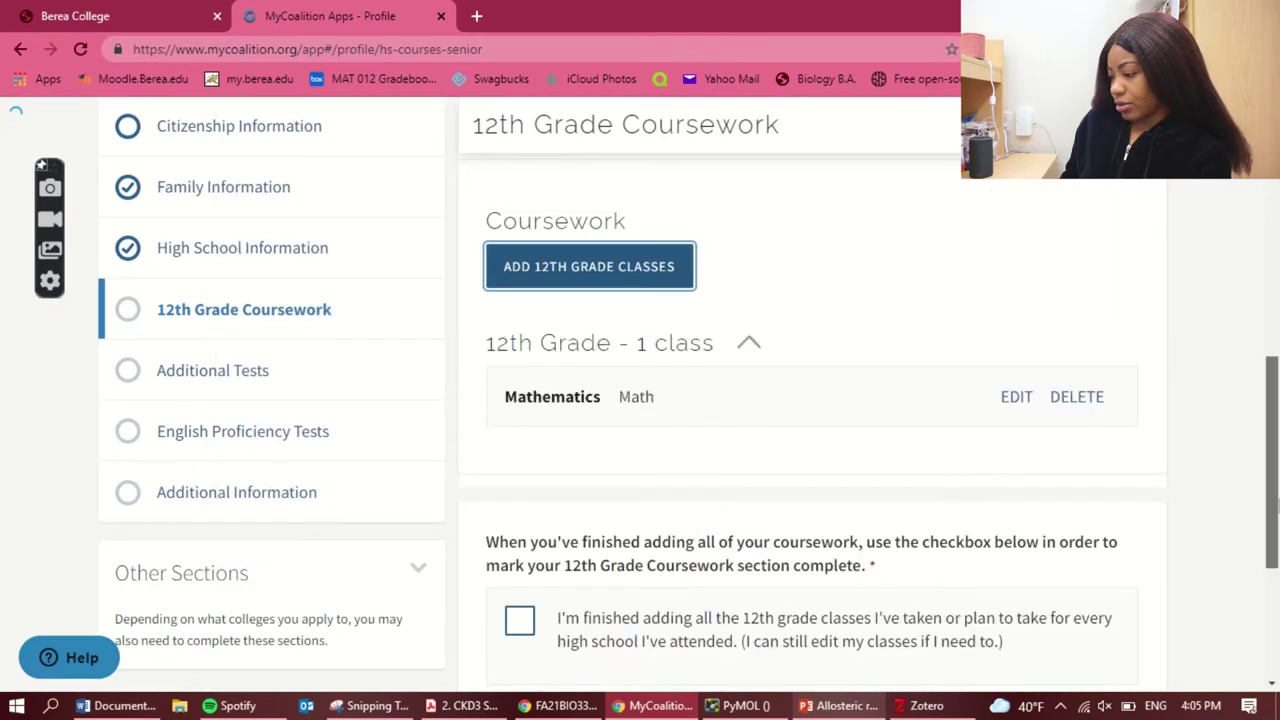
Step: In Additional Tests, answer No to reporting AP, IB and A Level exams
scroll(1277, 510, "down", 1)
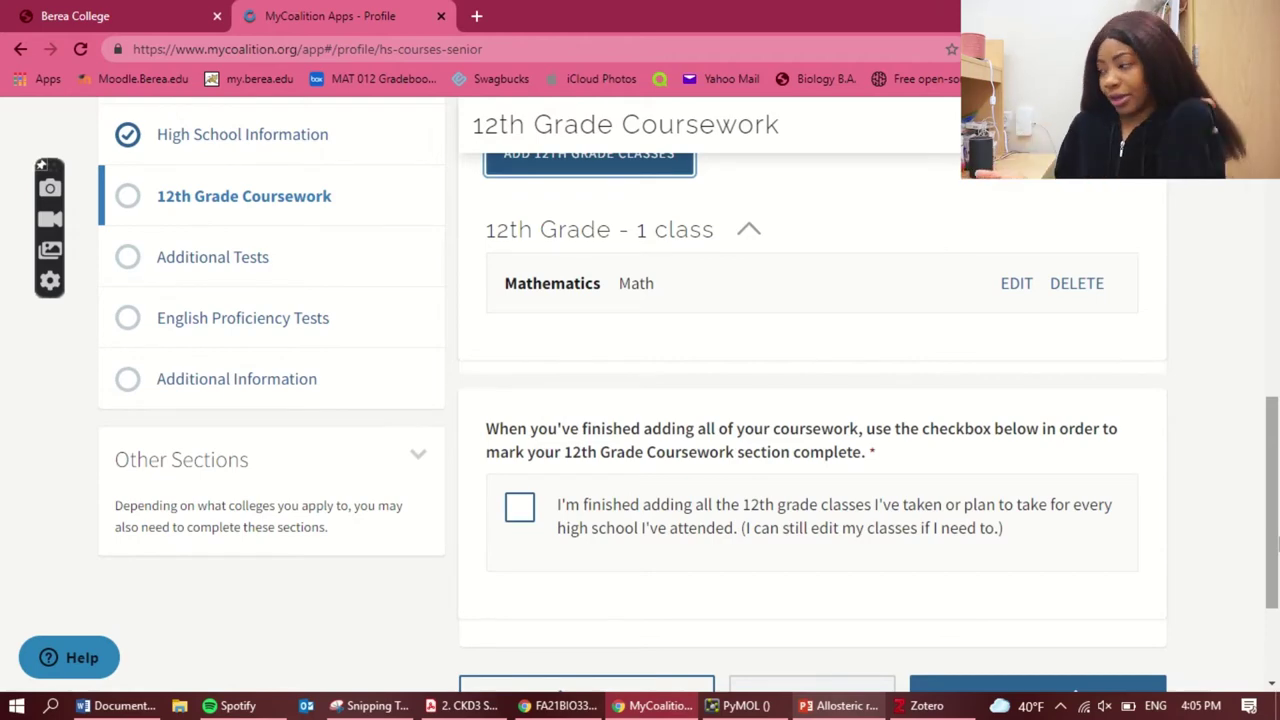
left_click(1100, 684)
scroll(1275, 375, "down", 1)
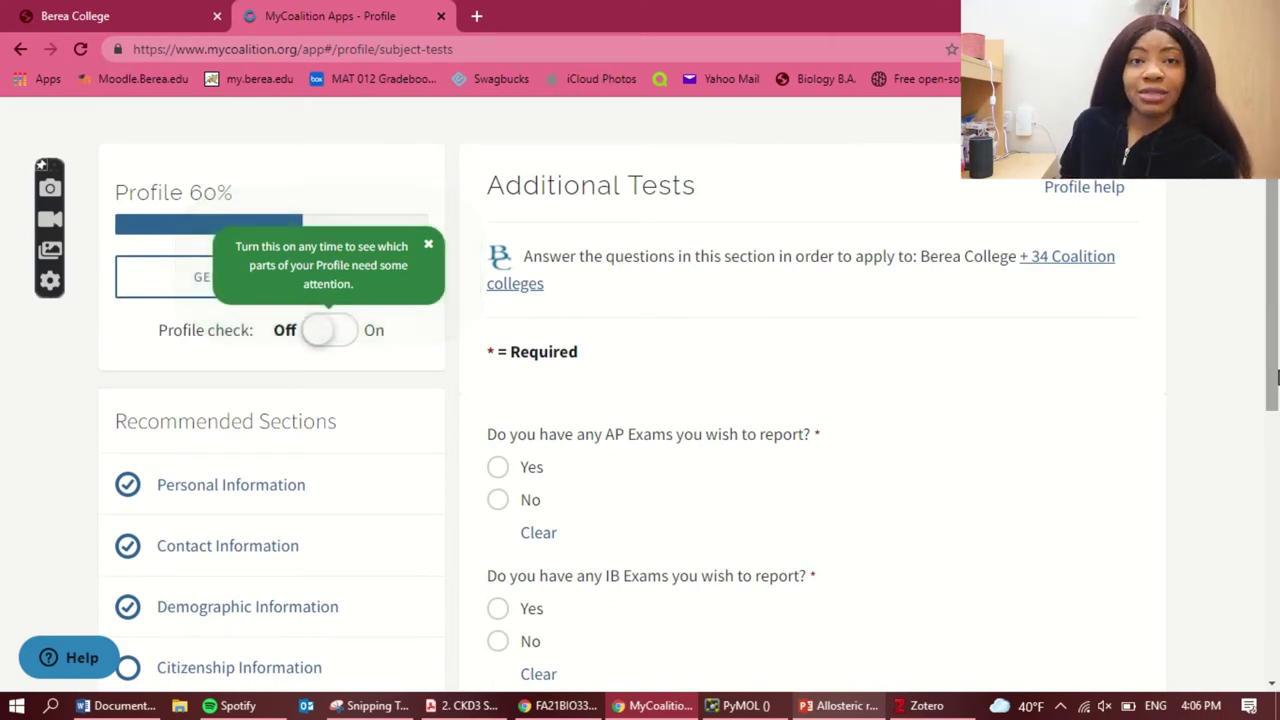
left_click(498, 500)
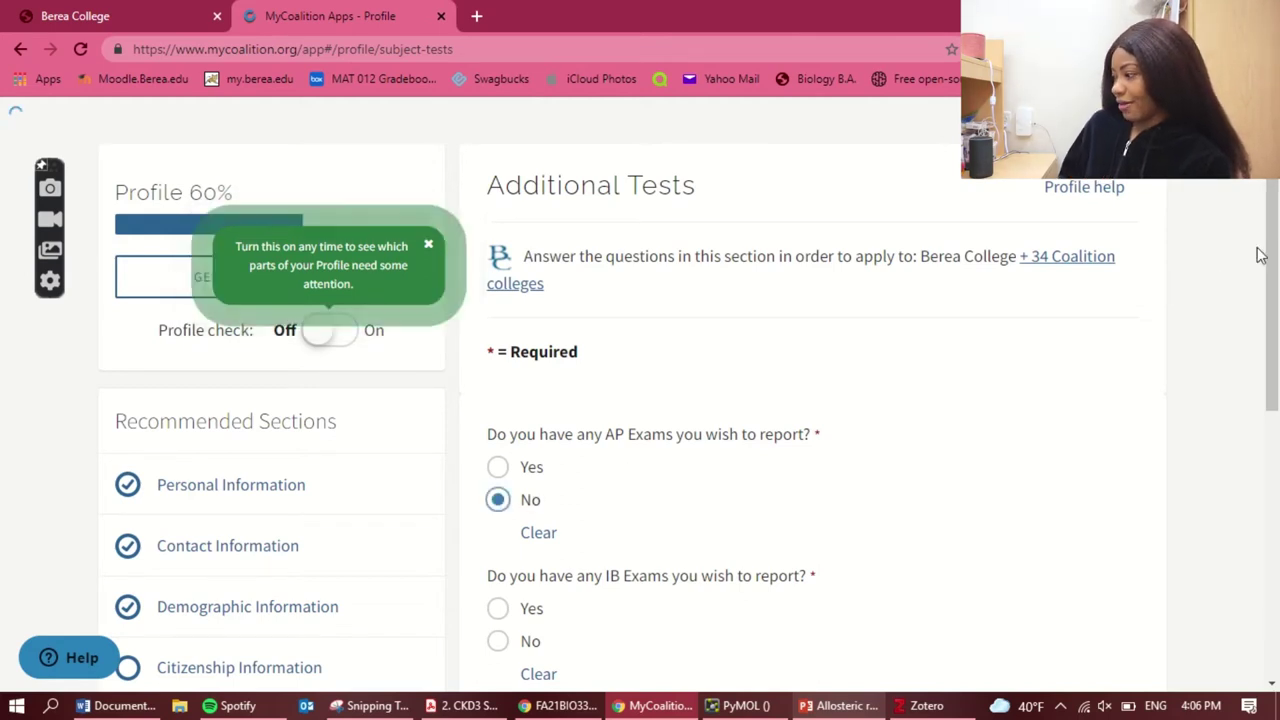
scroll(1277, 255, "down", 1)
left_click(498, 505)
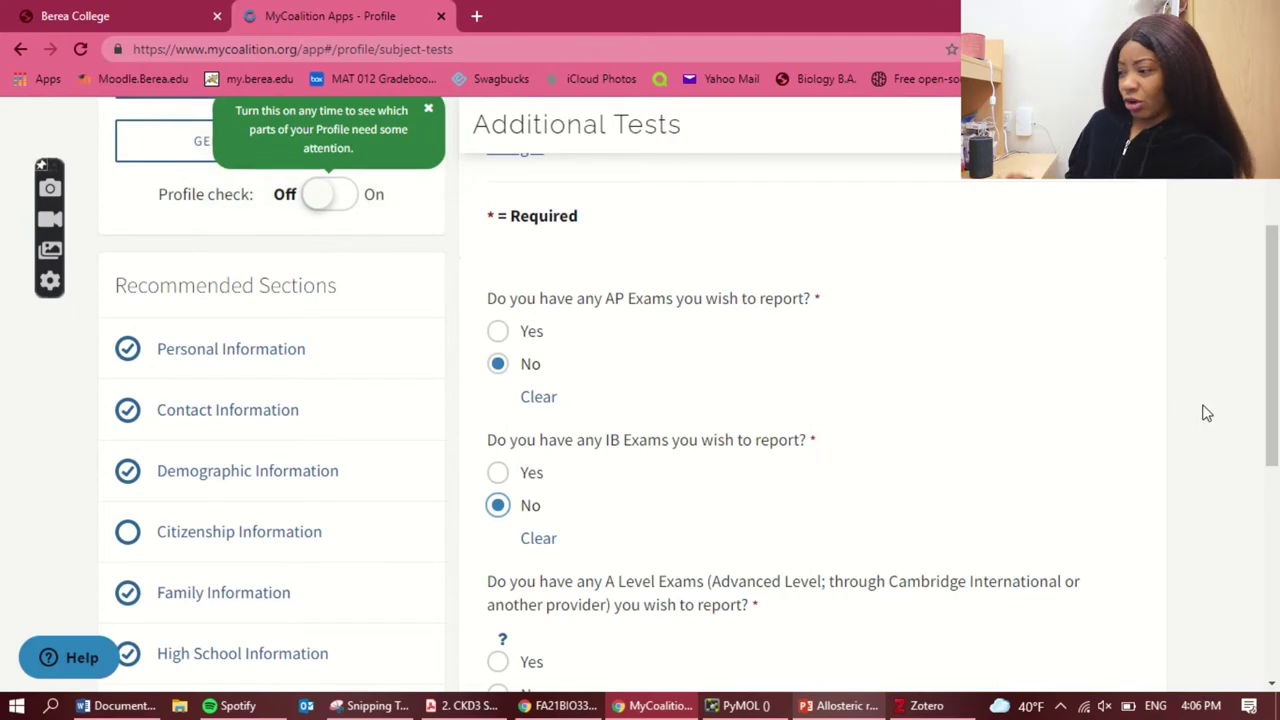
left_click_drag(1277, 395, 1276, 452)
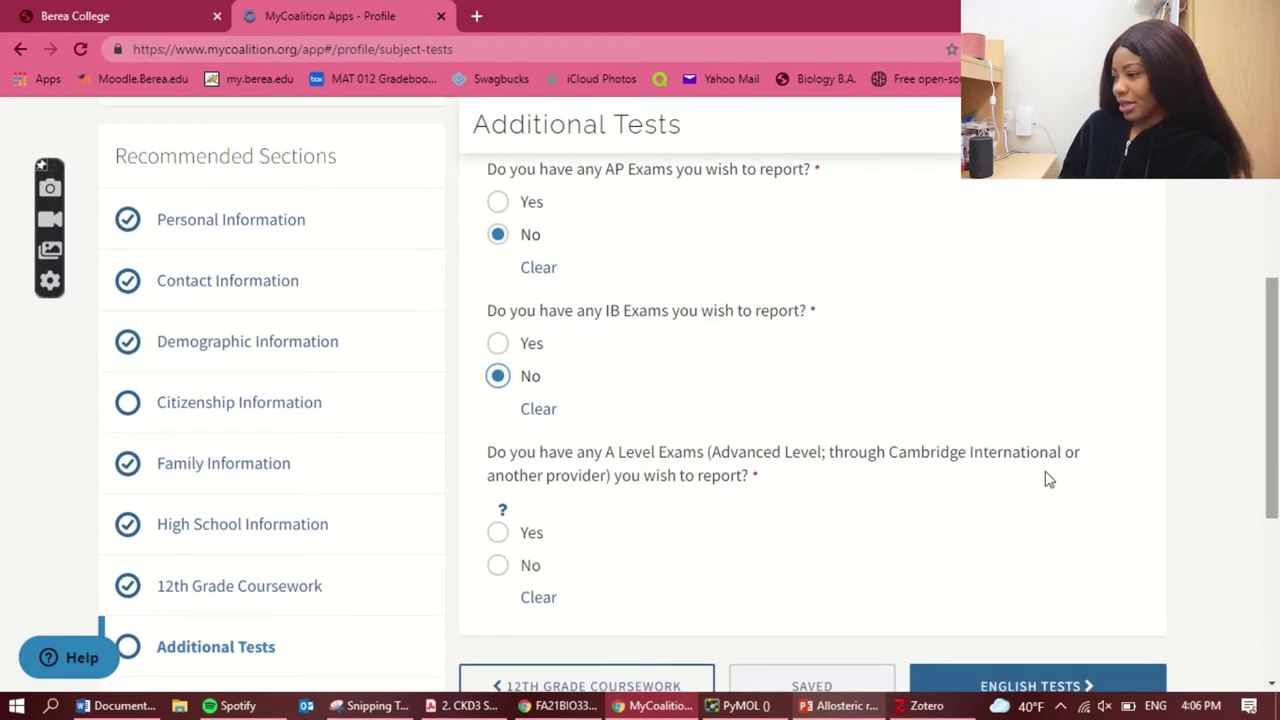
left_click(498, 566)
scroll(501, 567, "down", 2)
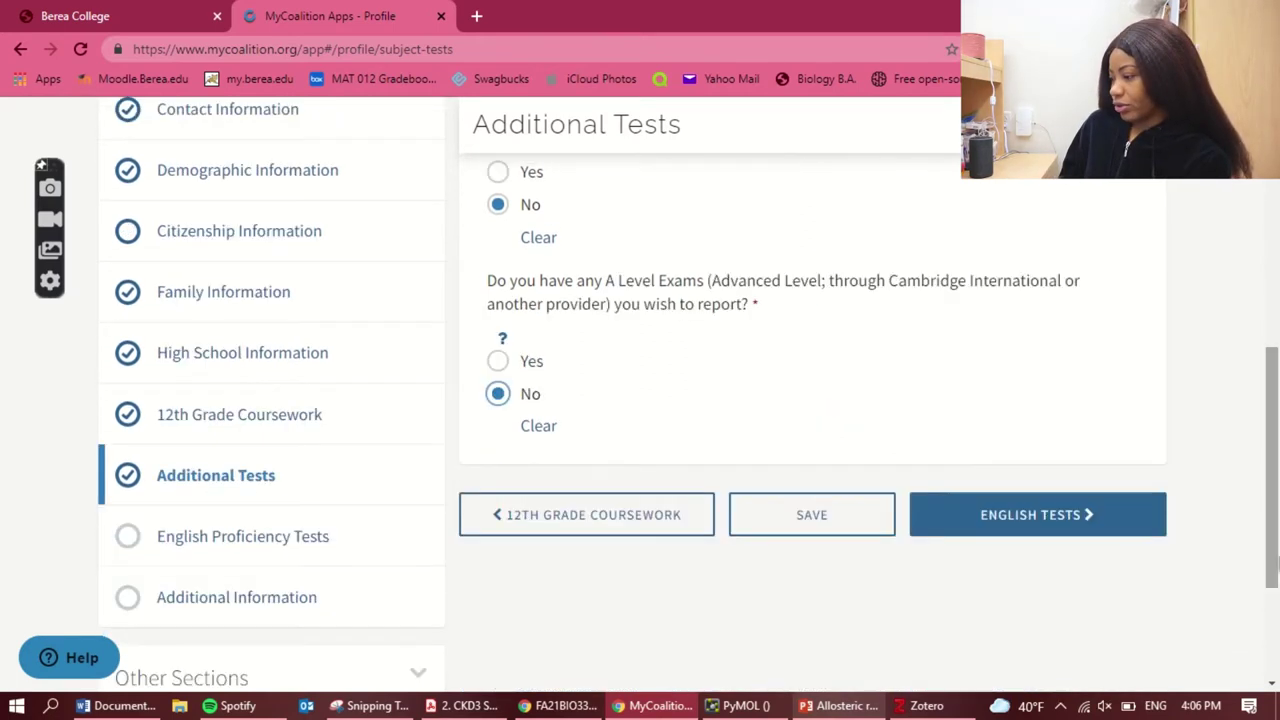
left_click(1055, 540)
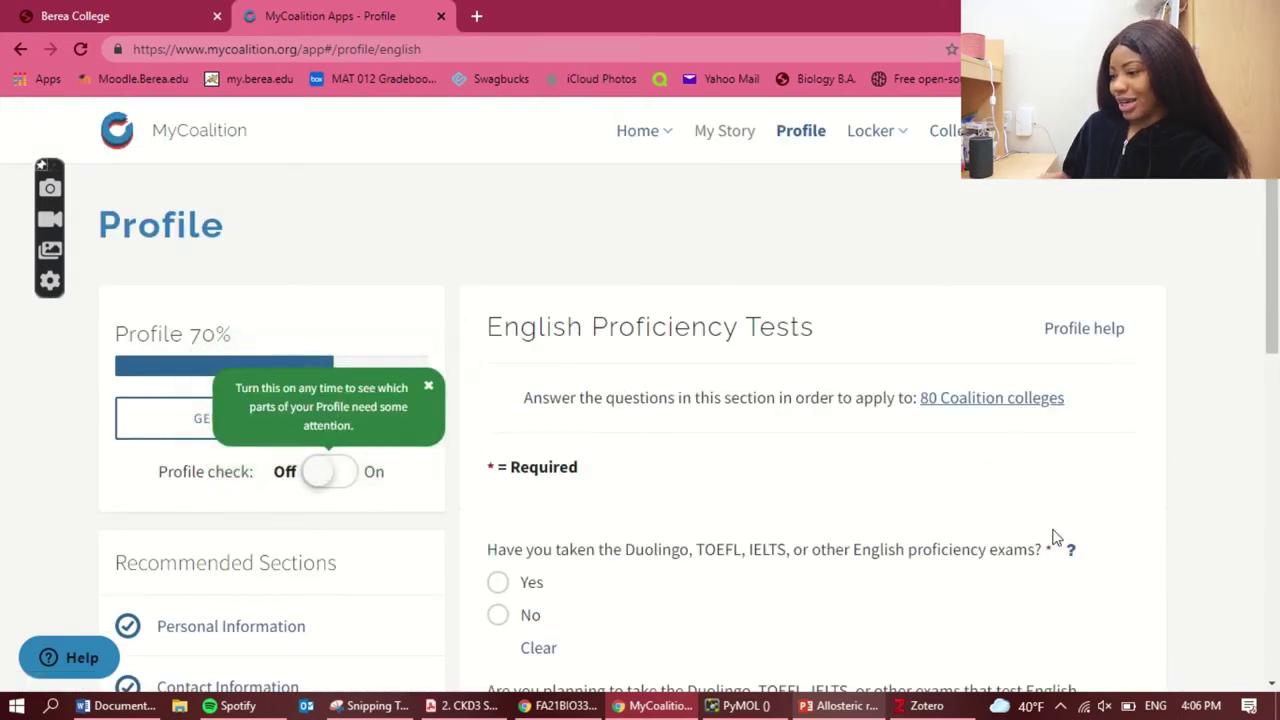
Step: Report having taken one English proficiency exam, of type IELTS
scroll(760, 490, "down", 2)
left_click(498, 452)
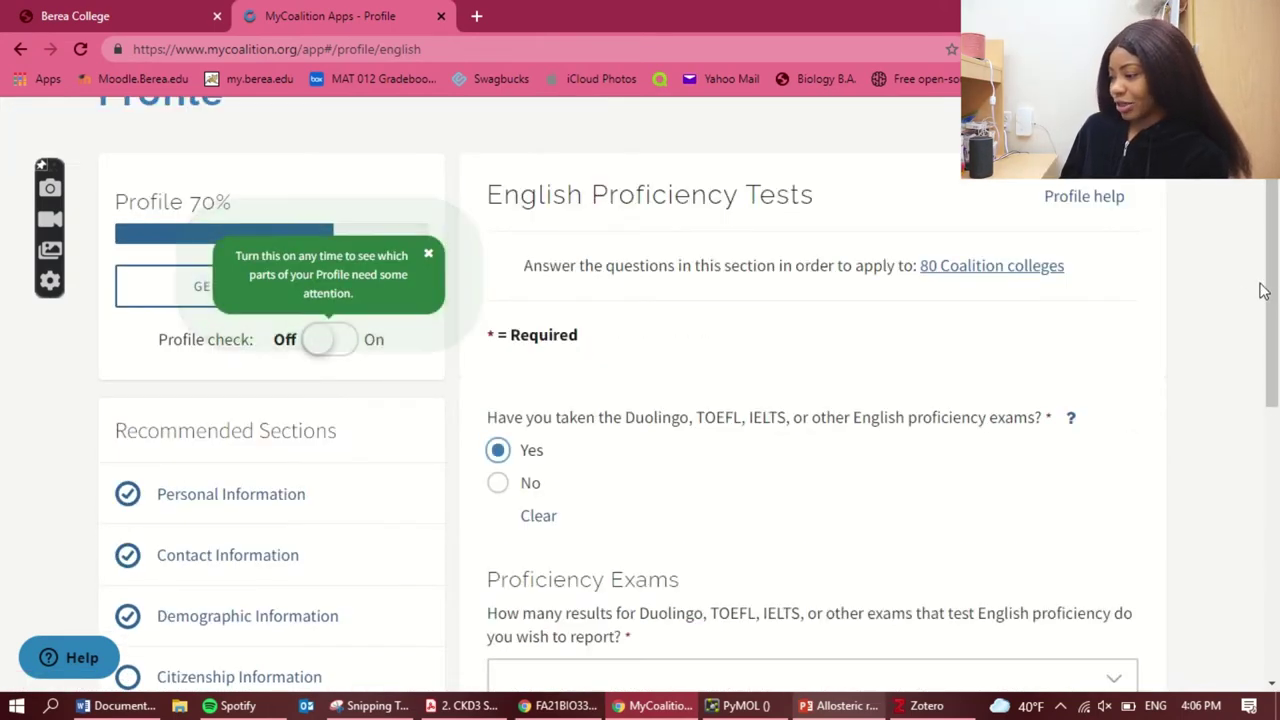
left_click_drag(1262, 290, 1270, 420)
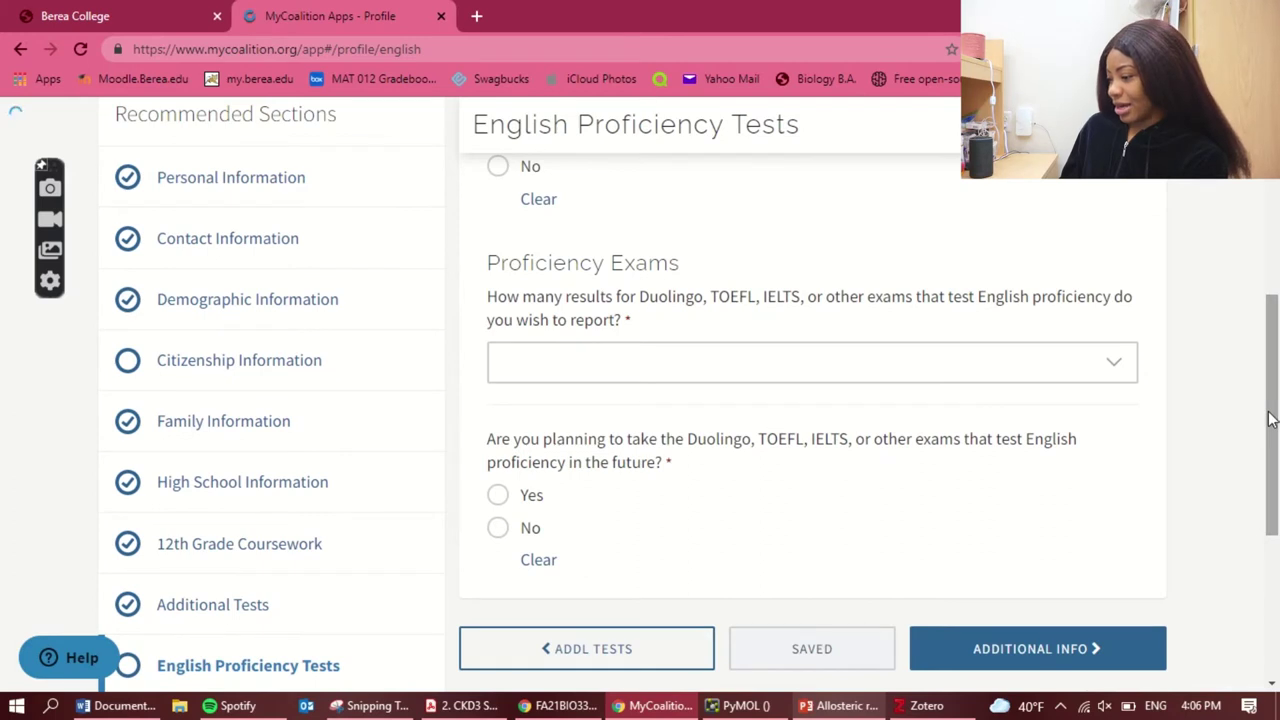
left_click(1078, 370)
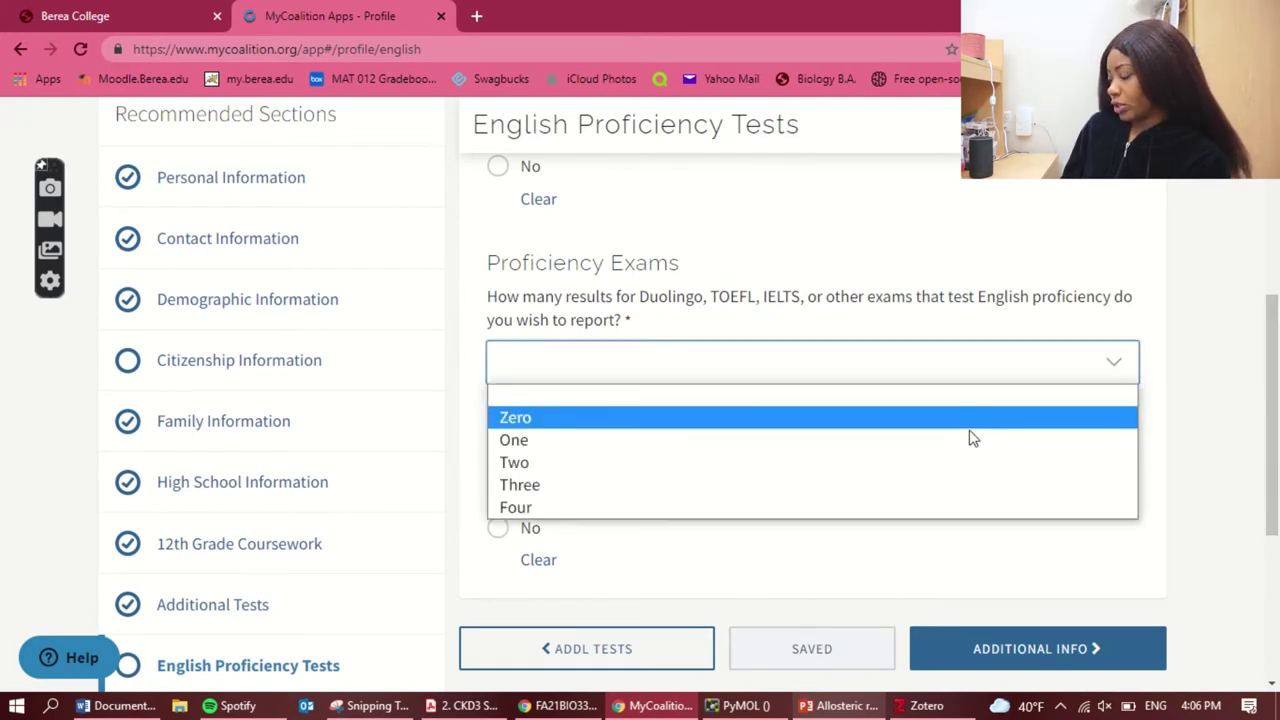
left_click(966, 440)
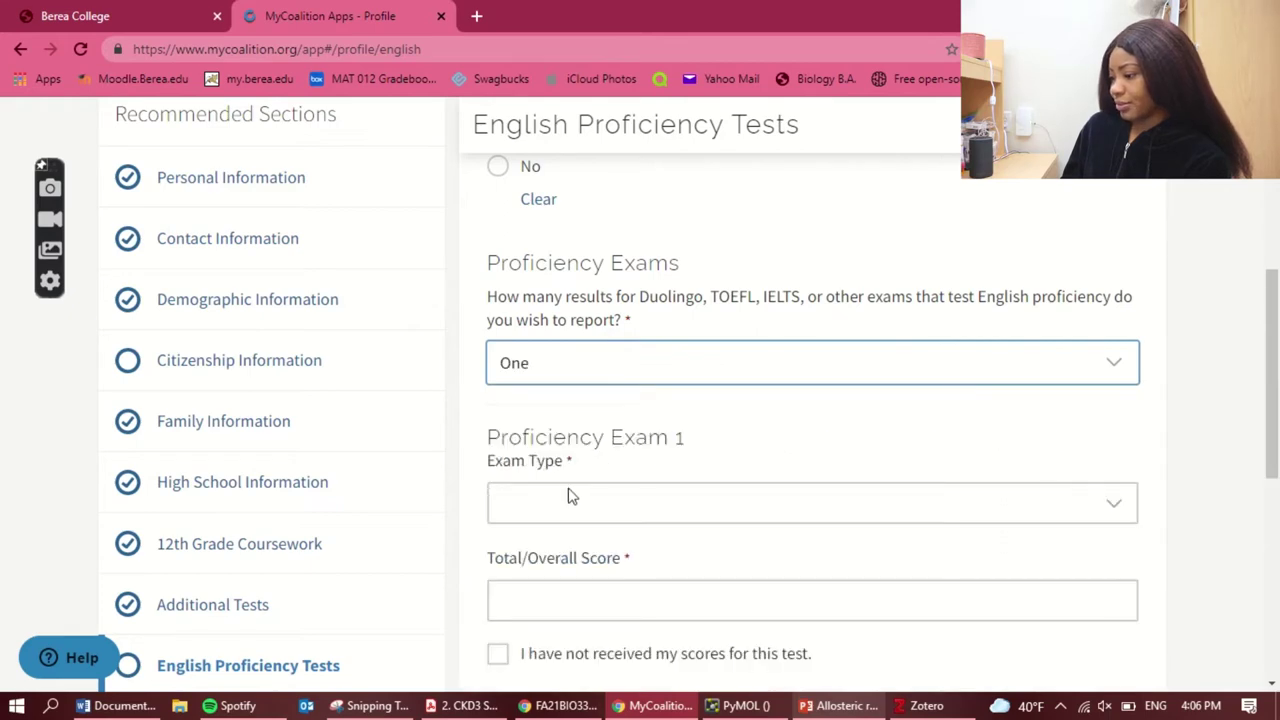
left_click(571, 497)
left_click(551, 604)
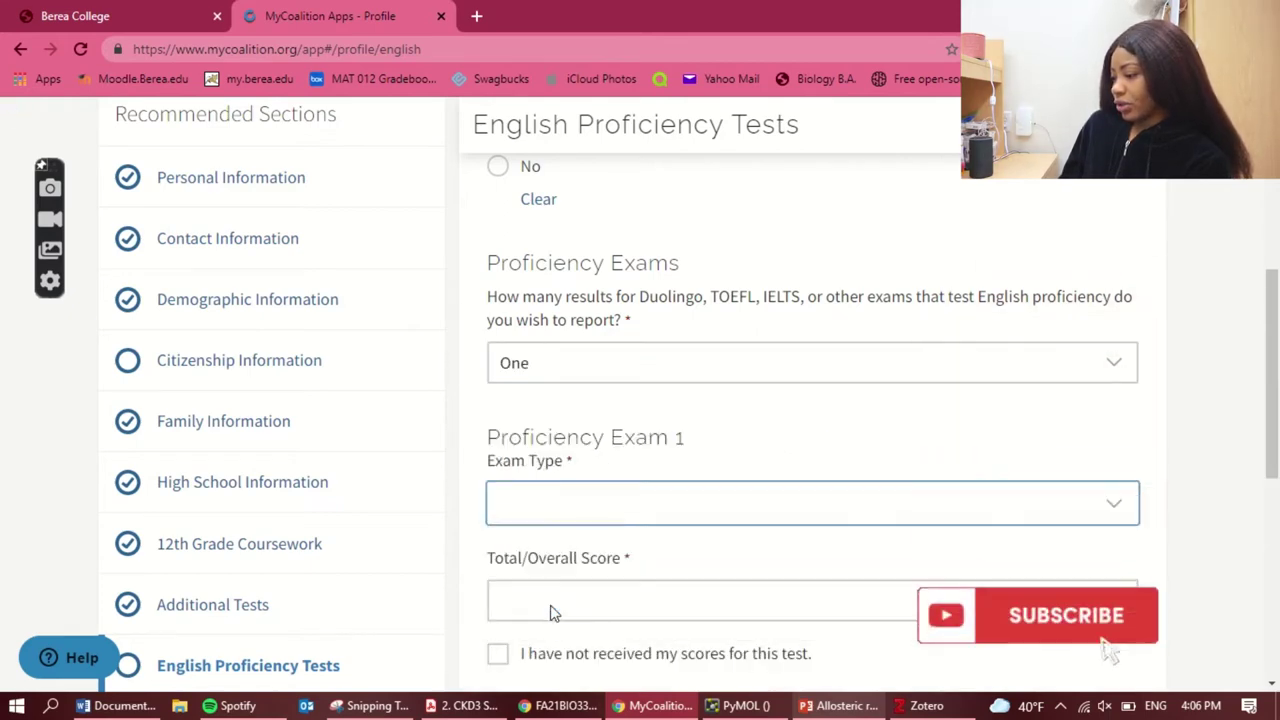
Step: Enter an IELTS score of 7.5 and answer No to planned future English exams
scroll(812, 400, "down", 3)
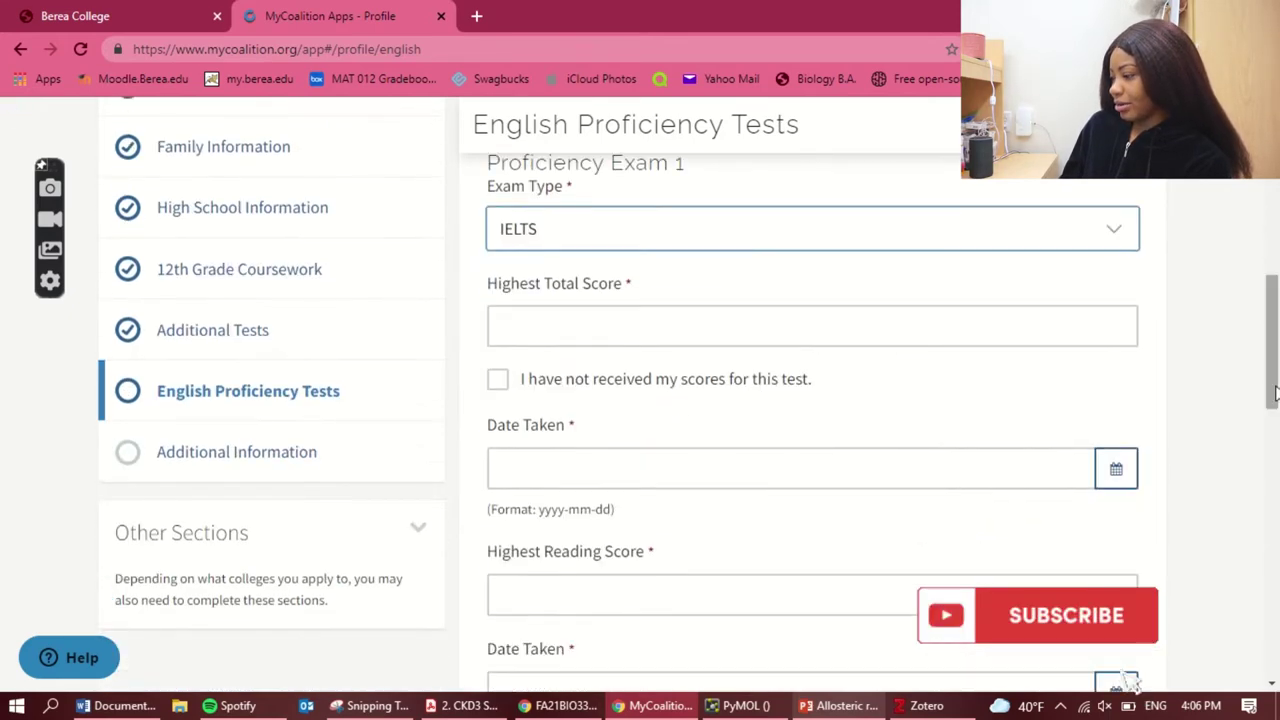
left_click(1043, 323)
type("7.5")
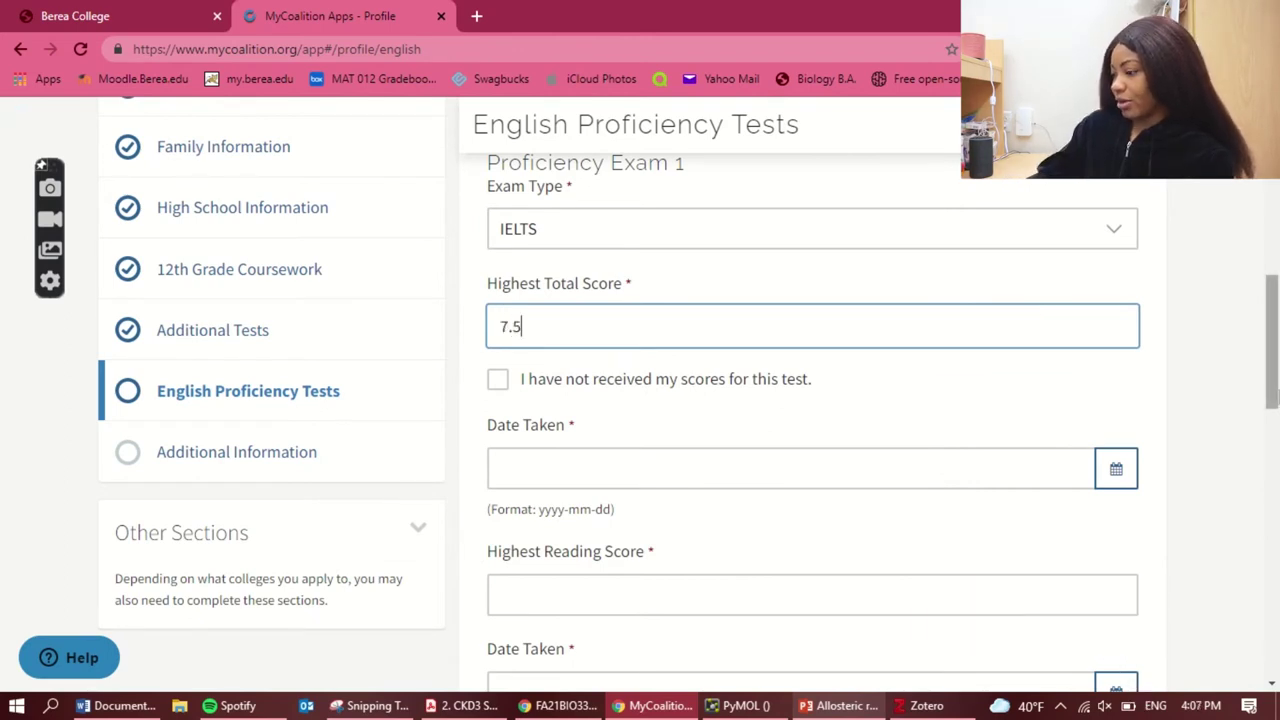
scroll(1272, 360, "down", 1)
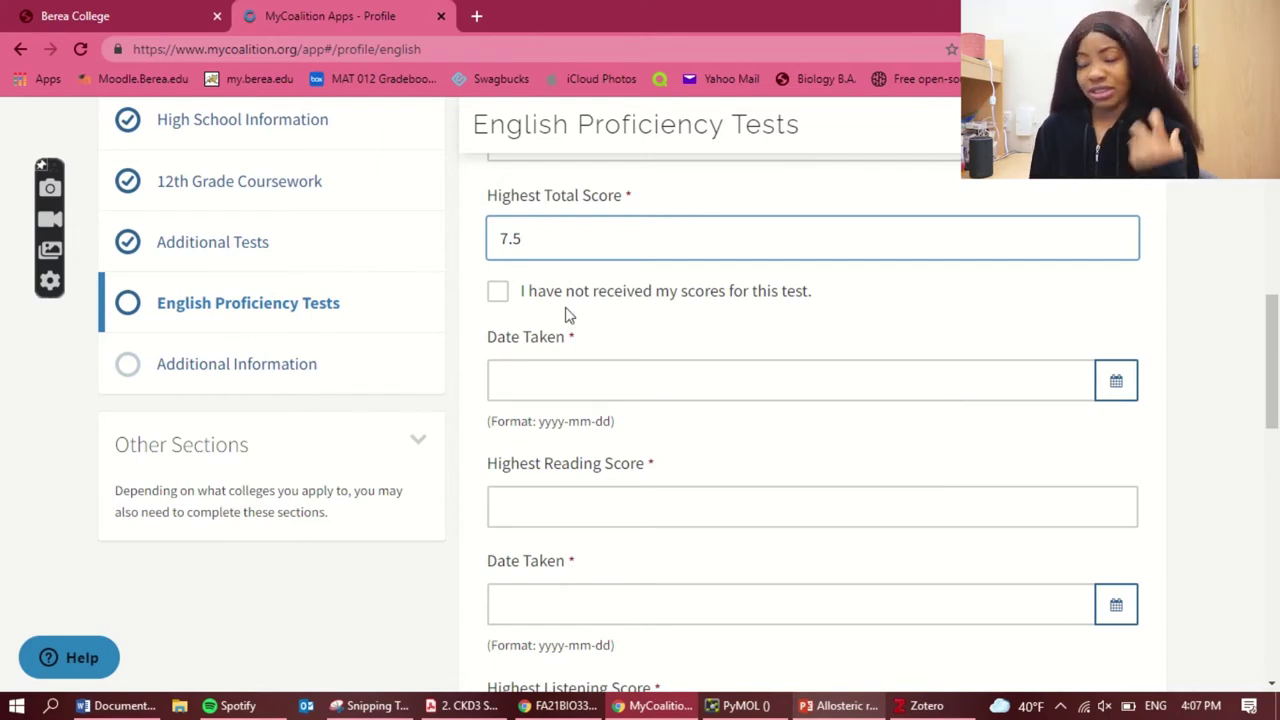
left_click(511, 296)
left_click(498, 293)
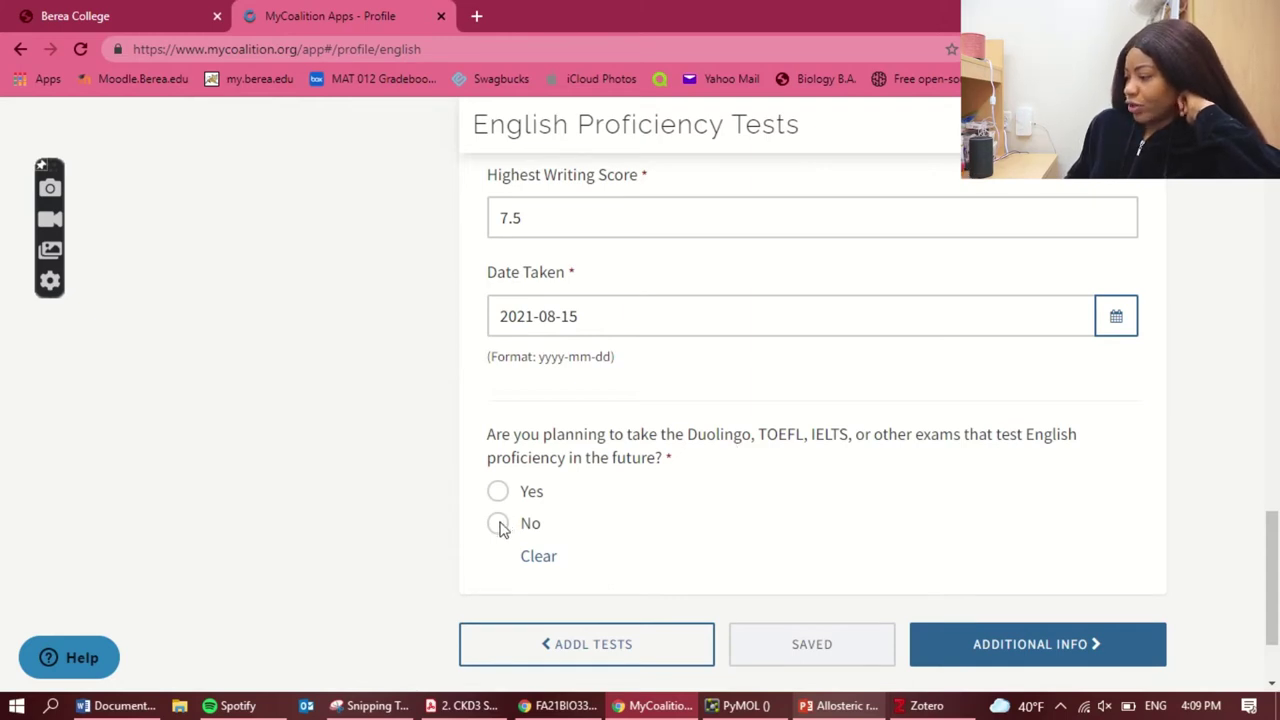
left_click(499, 524)
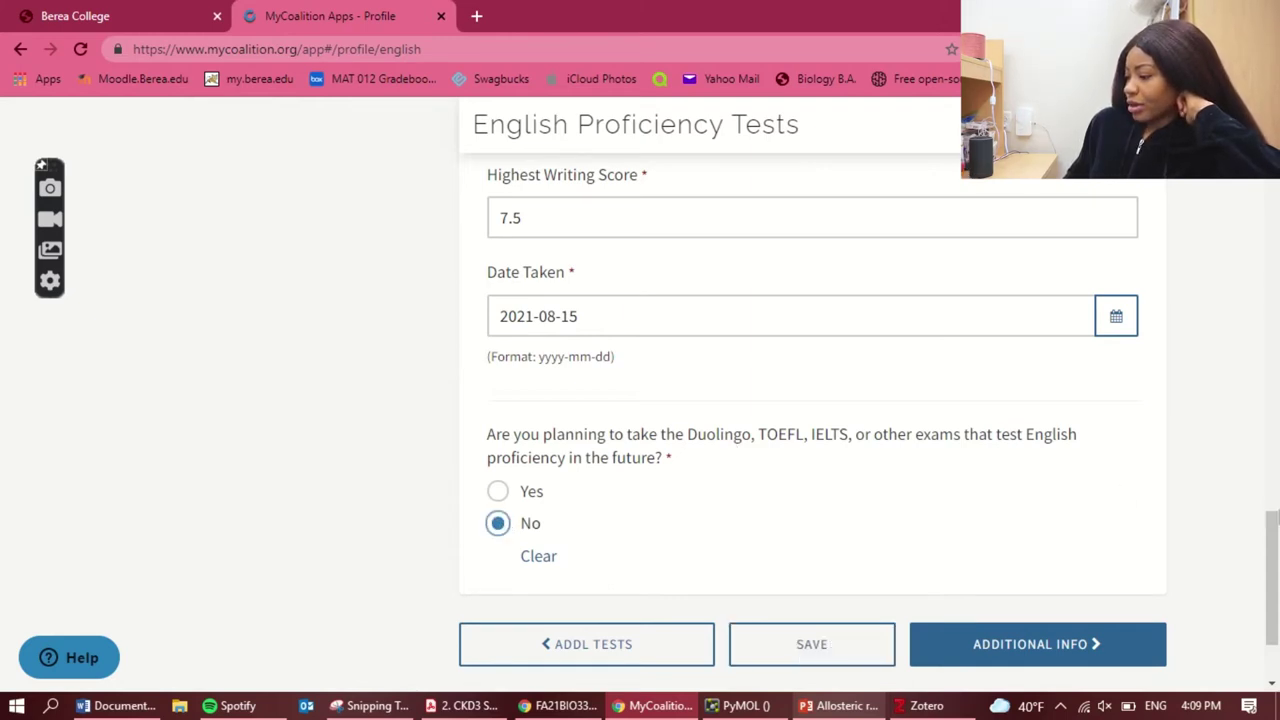
scroll(810, 400, "down", 2)
left_click(1066, 509)
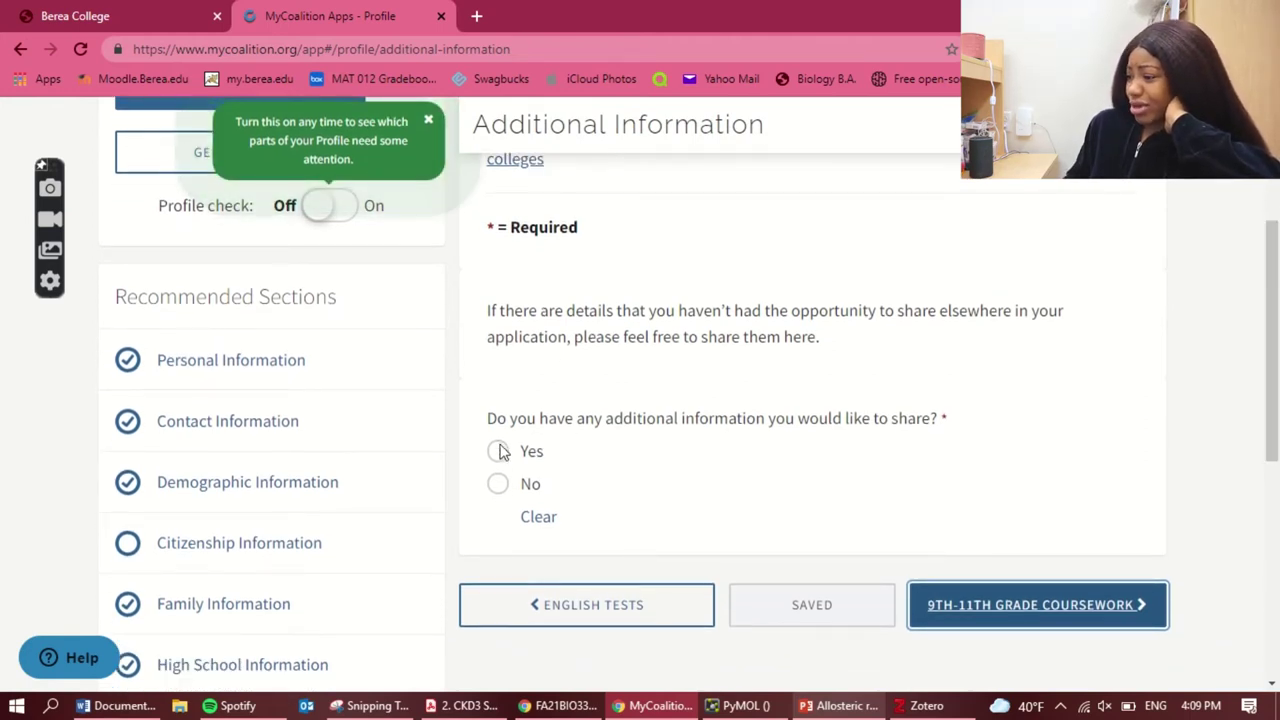
Step: Answer No to sharing additional information and save the section
left_click(499, 450)
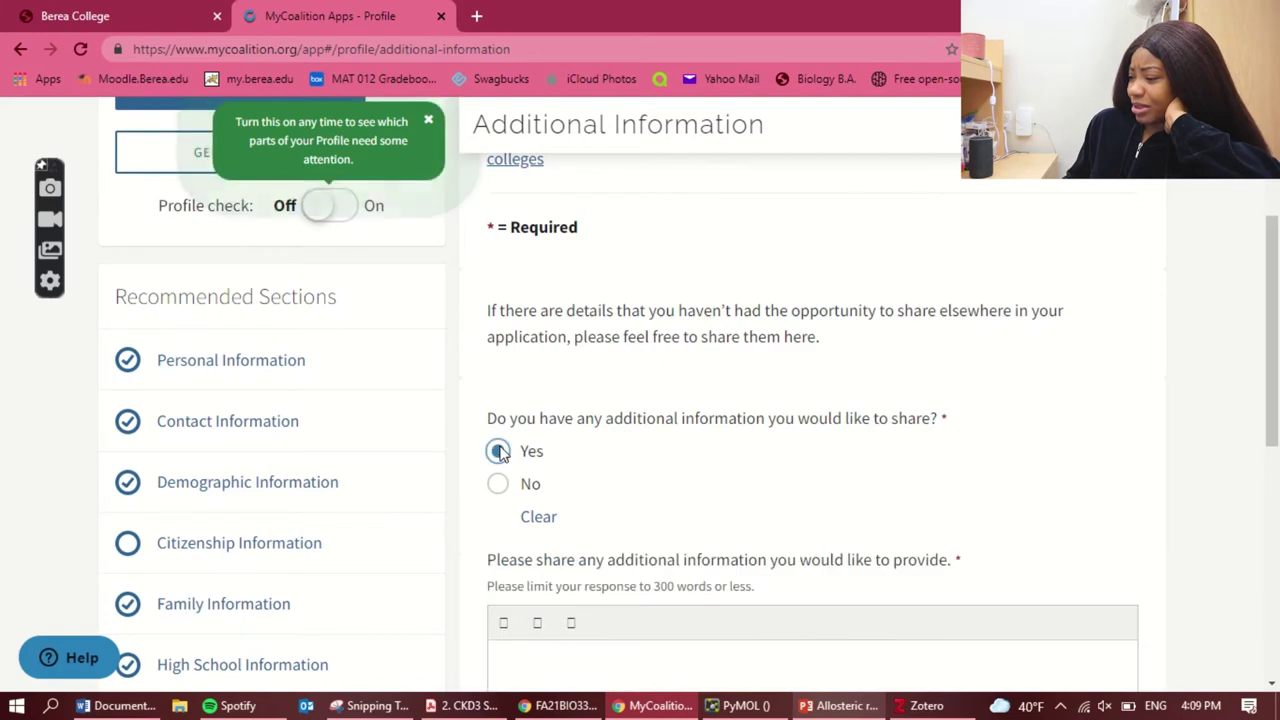
left_click_drag(1271, 395, 1272, 446)
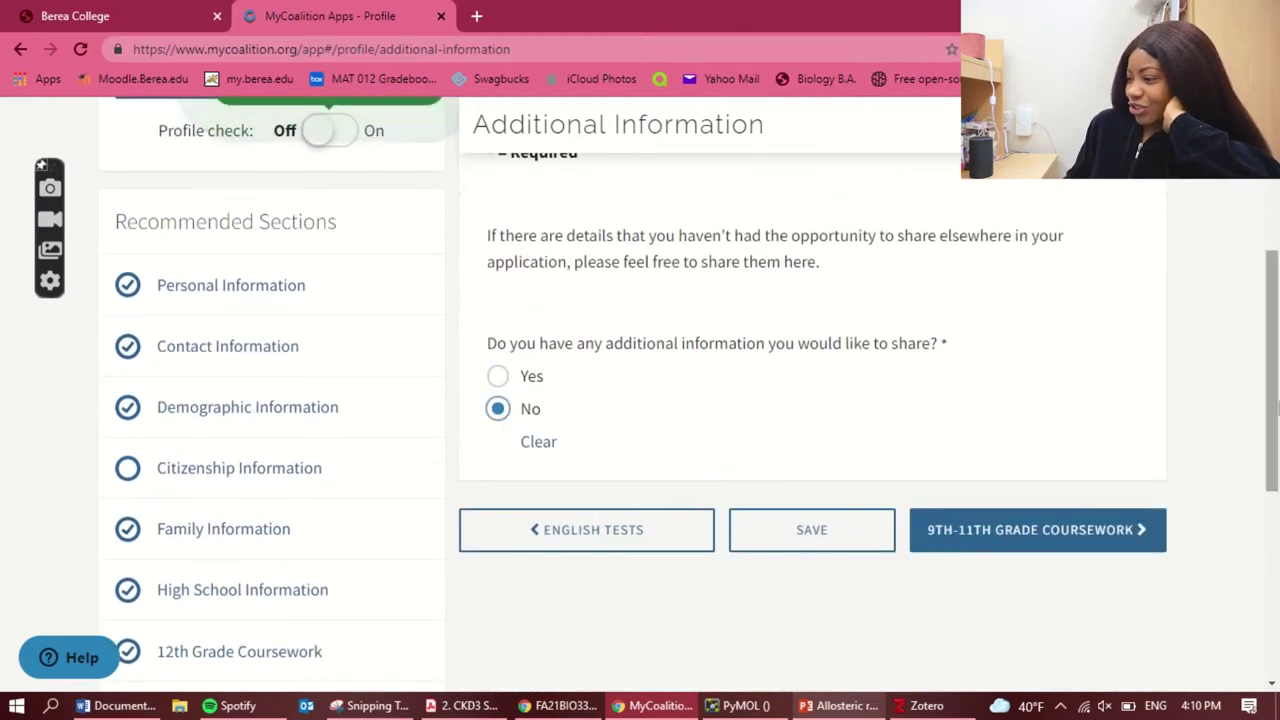
scroll(505, 420, "down", 1)
left_click(1063, 500)
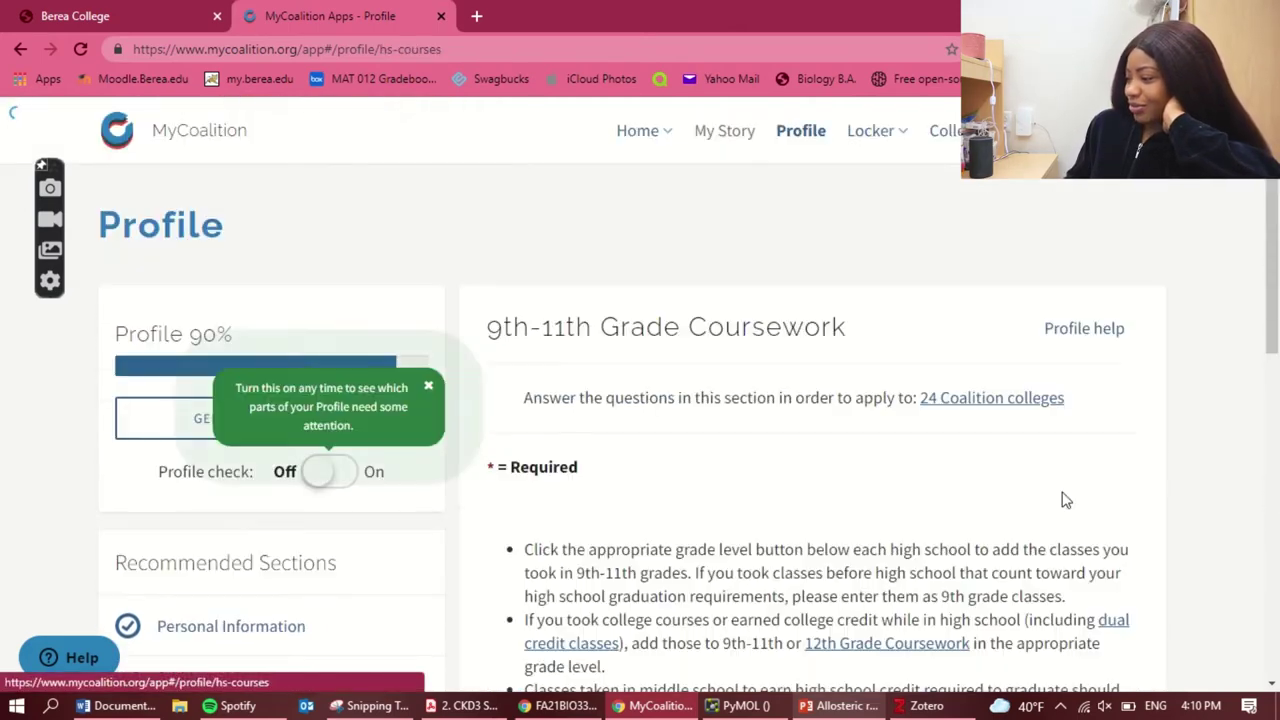
Step: Answer No to having earned college credit and pass through both college coursework sections
left_click_drag(1275, 278, 1260, 530)
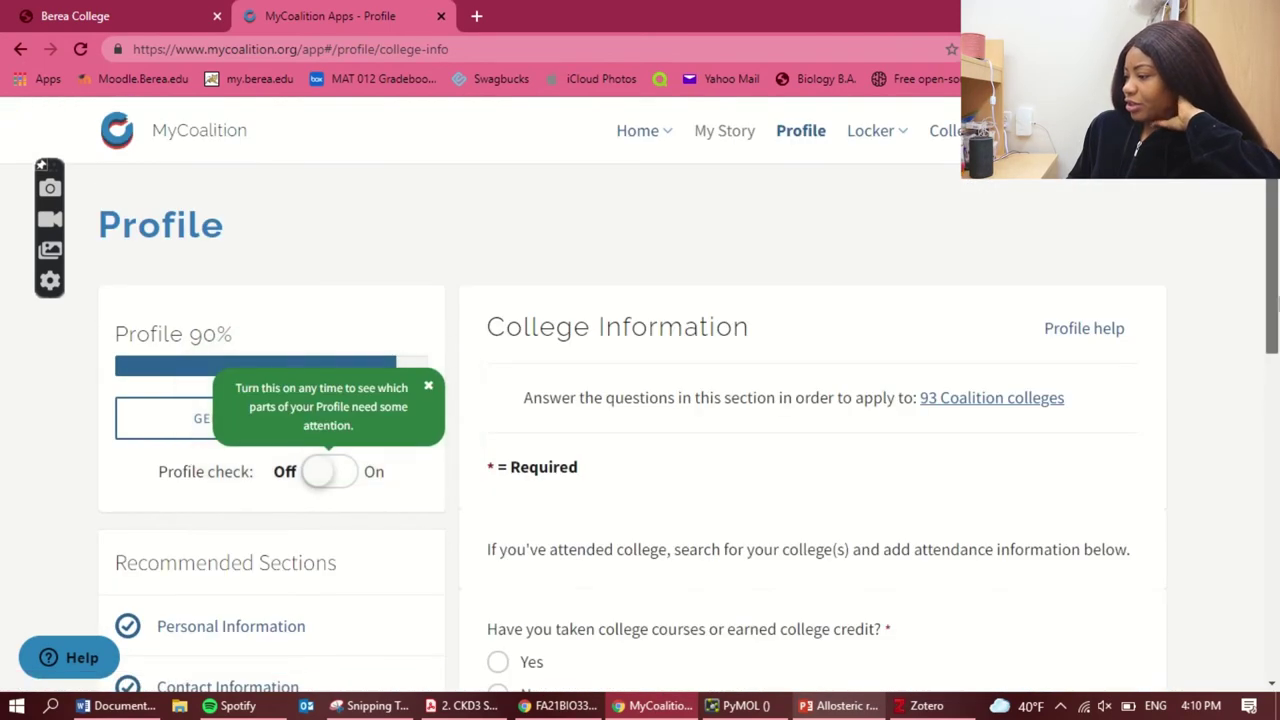
left_click_drag(1277, 313, 1270, 400)
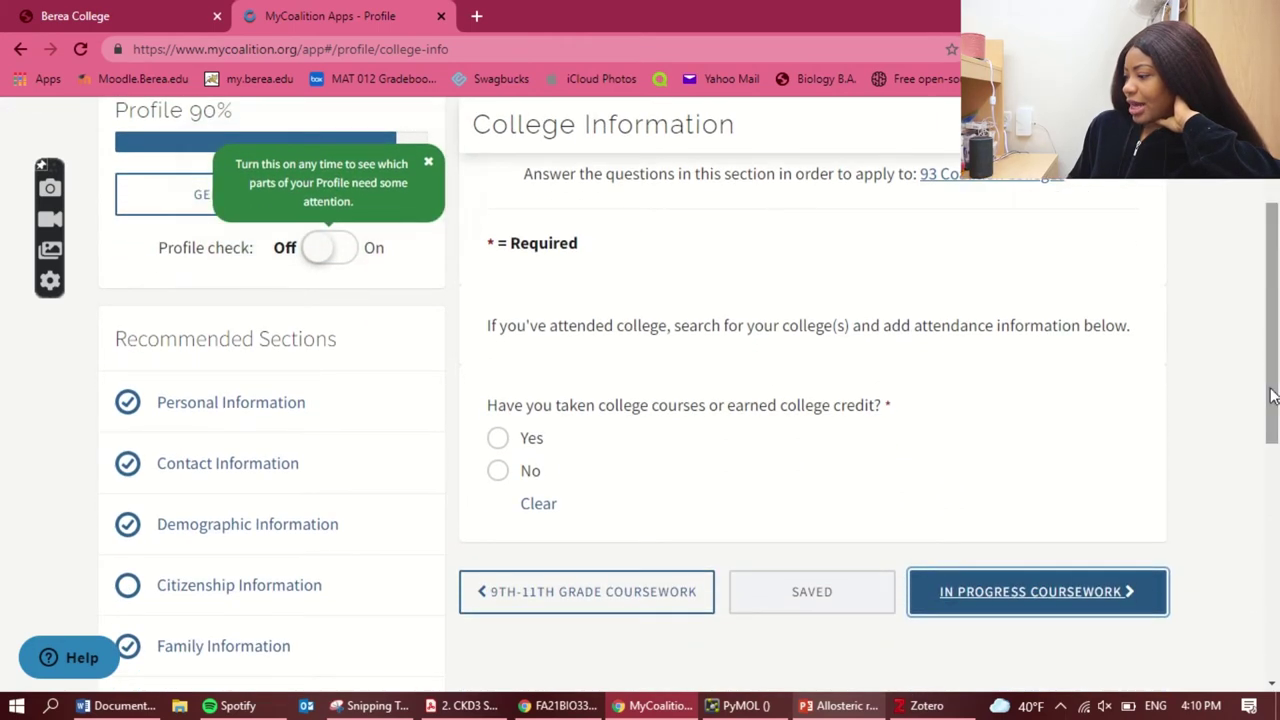
left_click(497, 471)
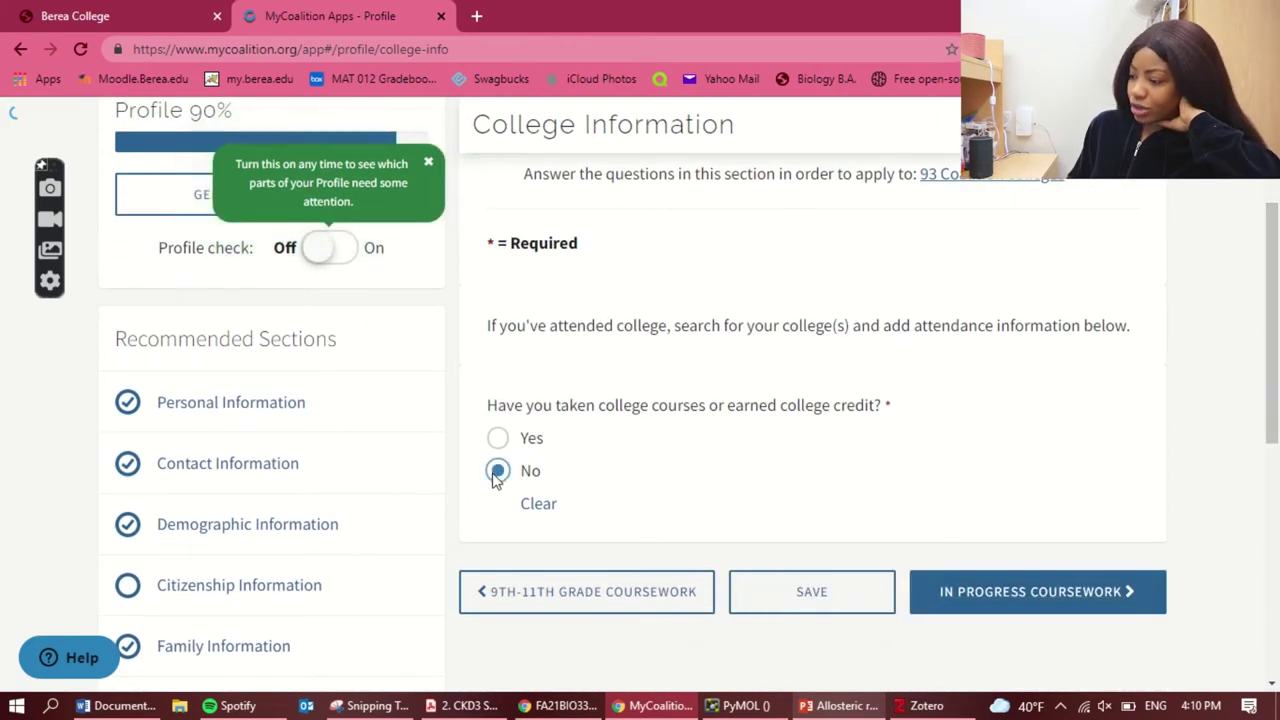
left_click(1023, 593)
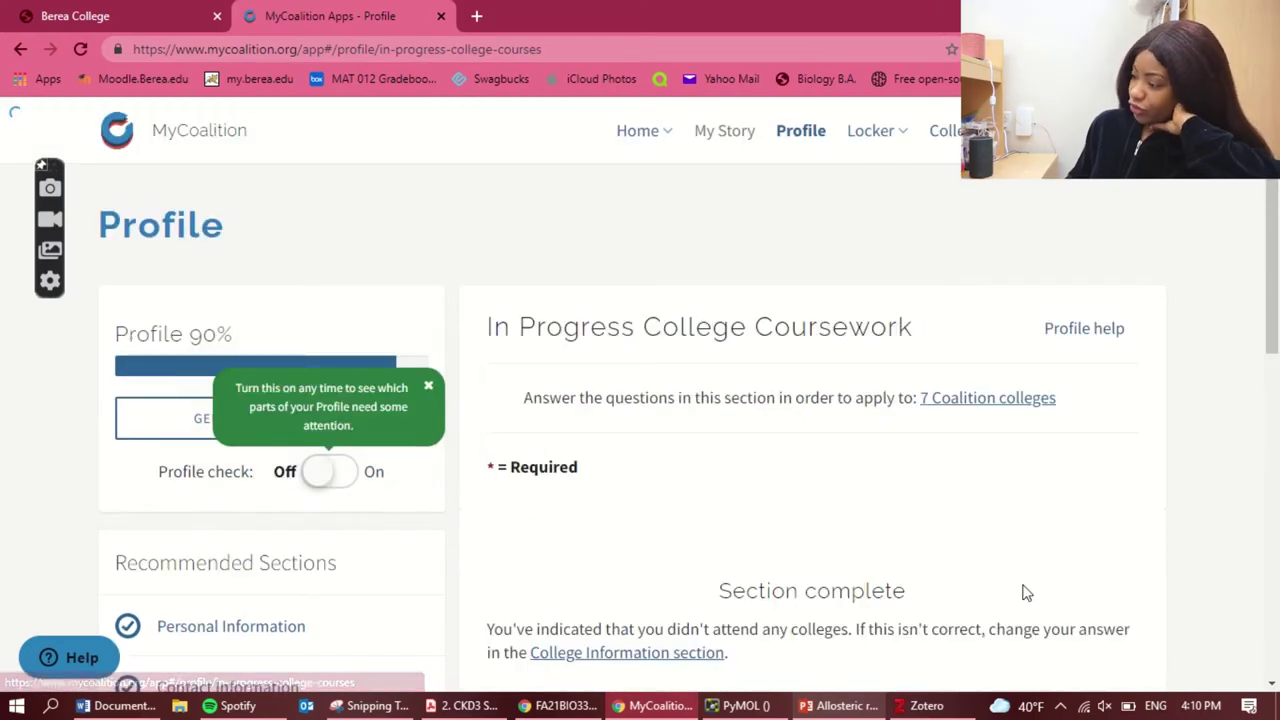
scroll(1277, 283, "down", 3)
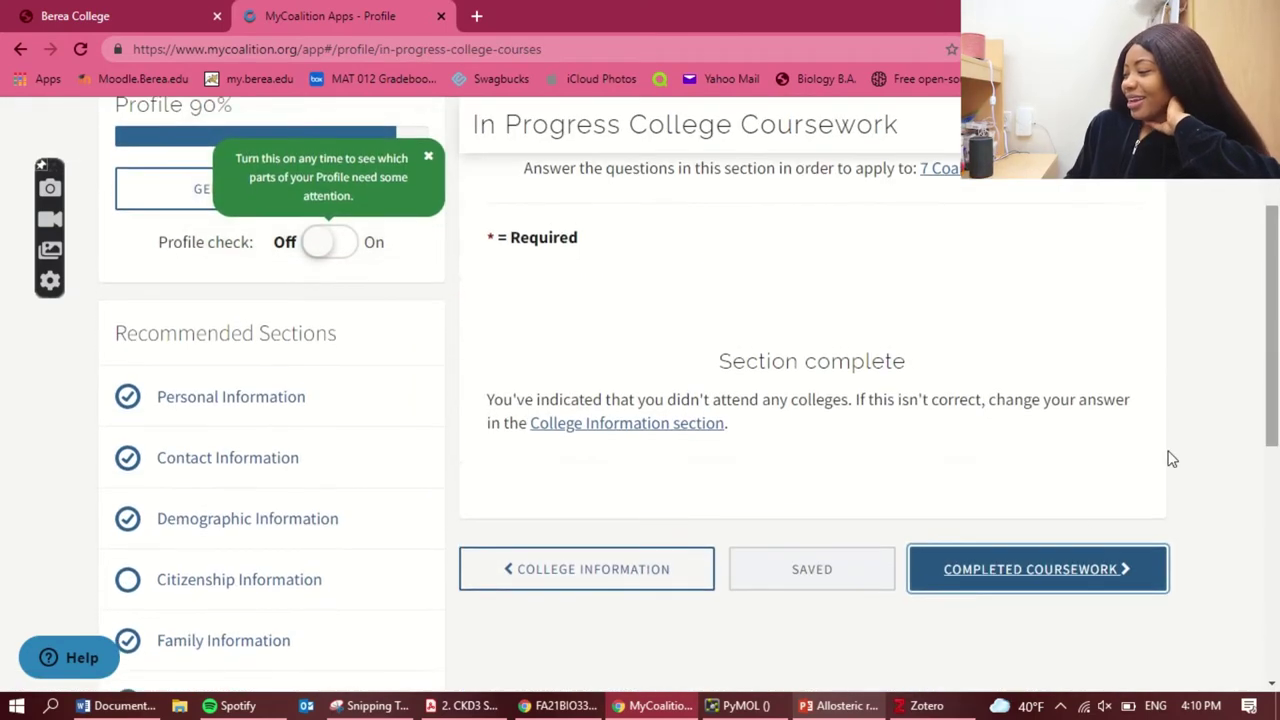
left_click(1063, 569)
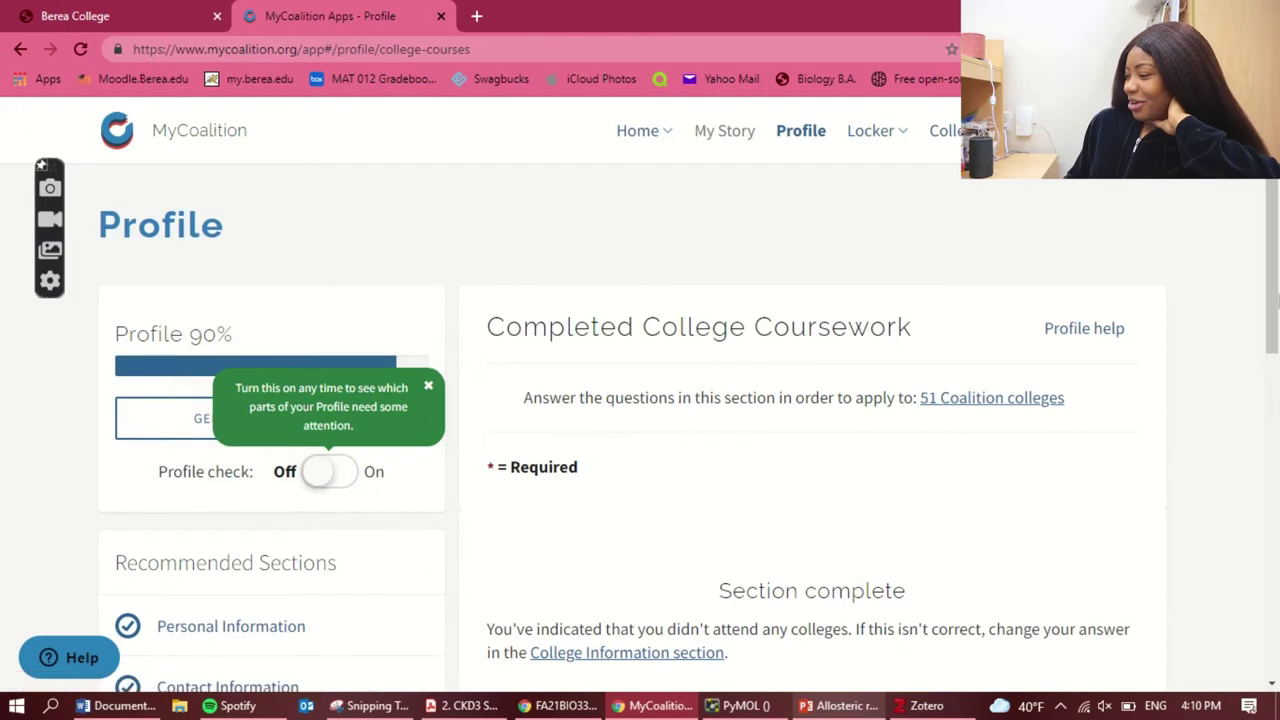
scroll(1277, 313, "down", 3)
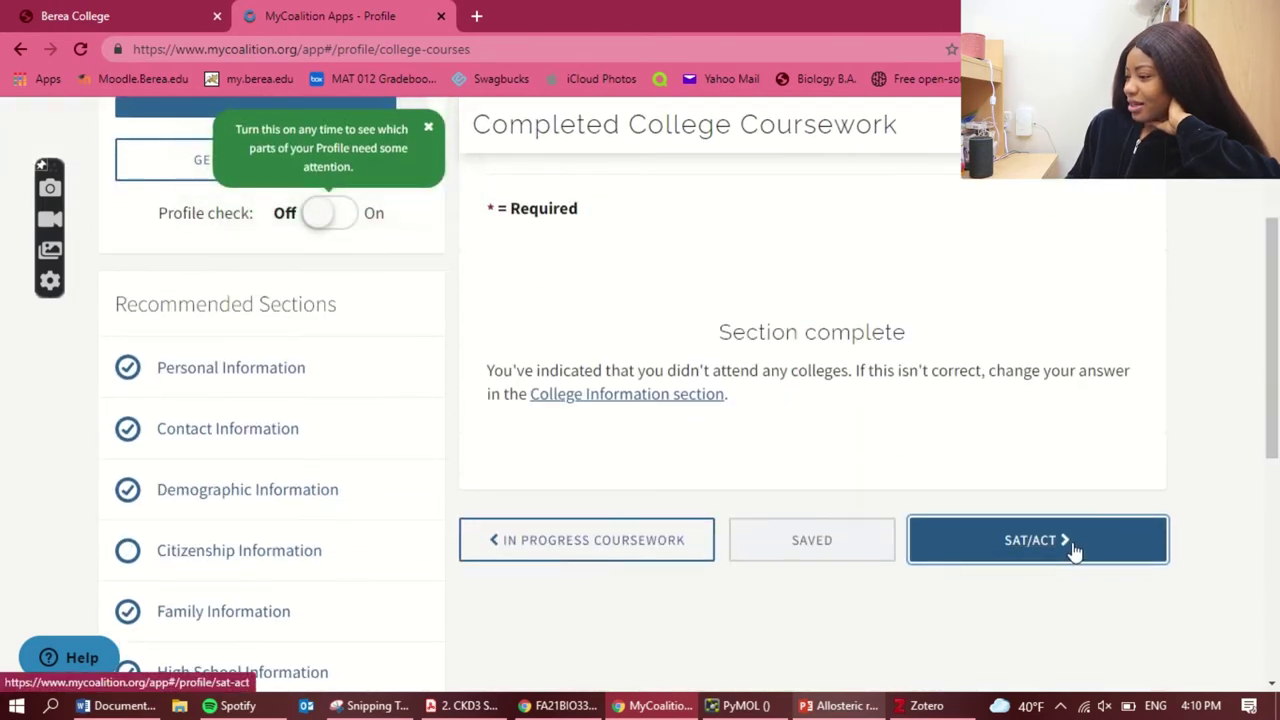
left_click(1036, 540)
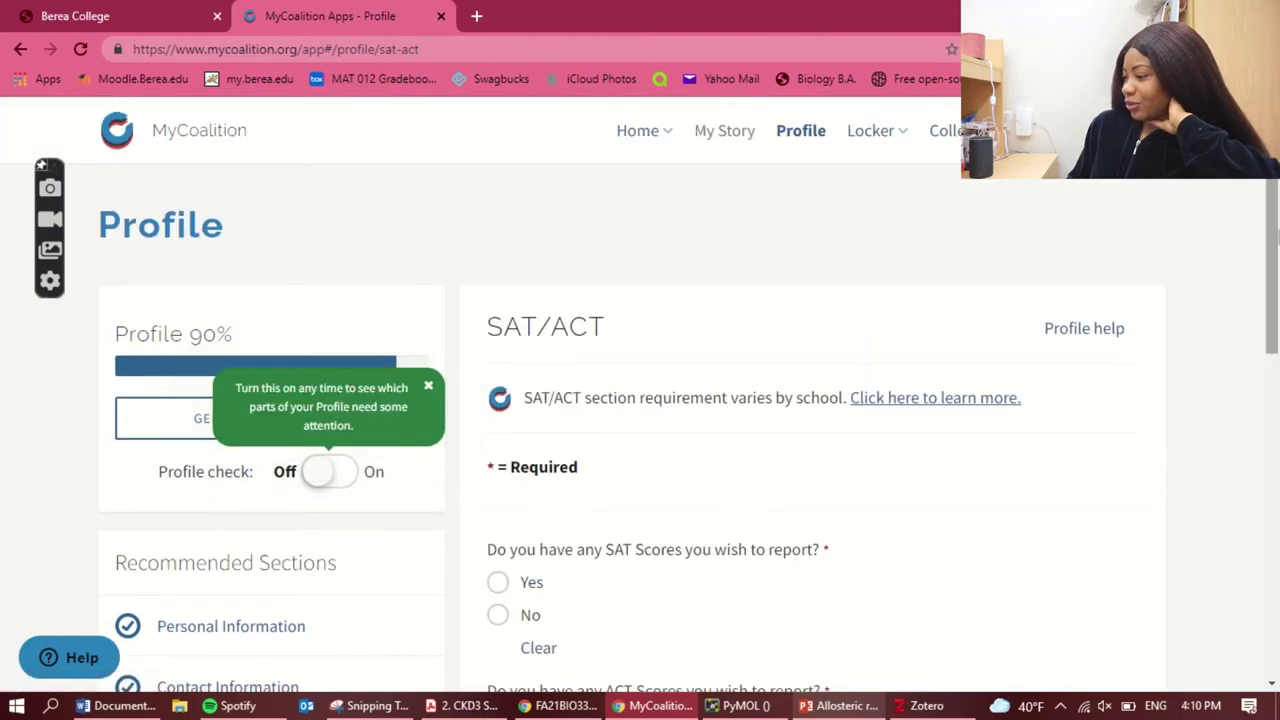
Step: Answer Yes to having SAT scores to report
scroll(1277, 295, "down", 2)
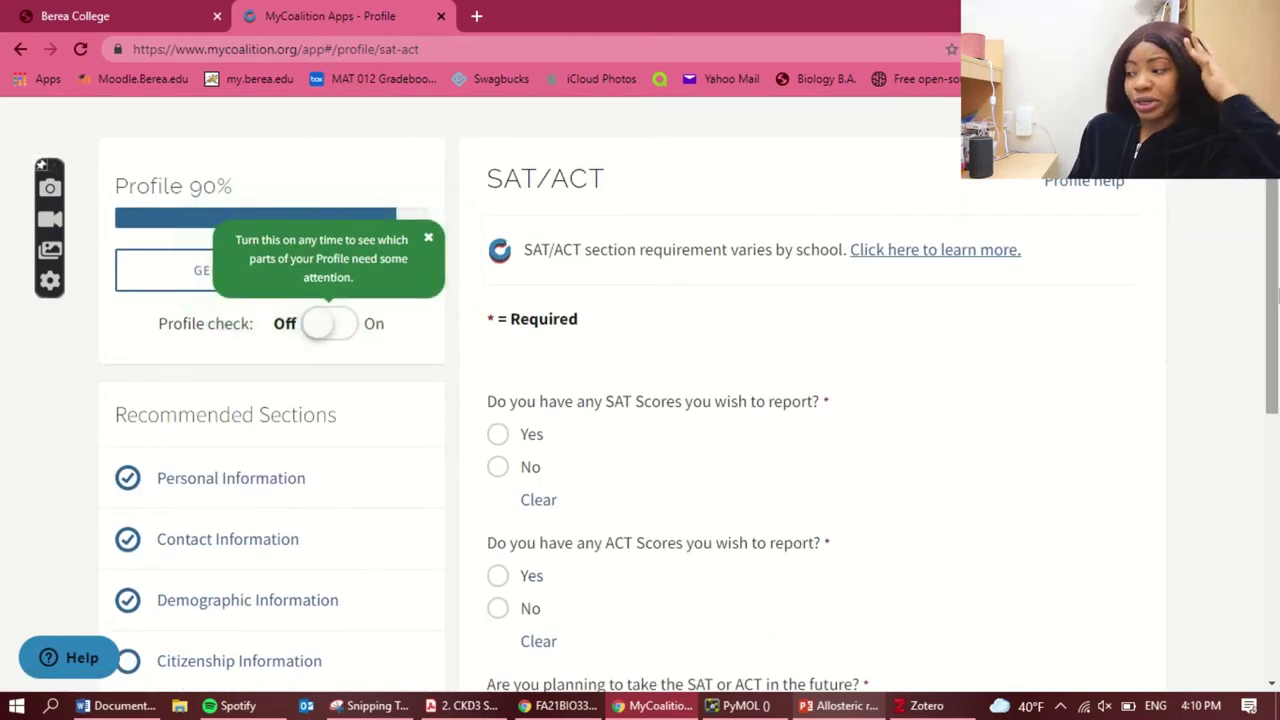
left_click(503, 434)
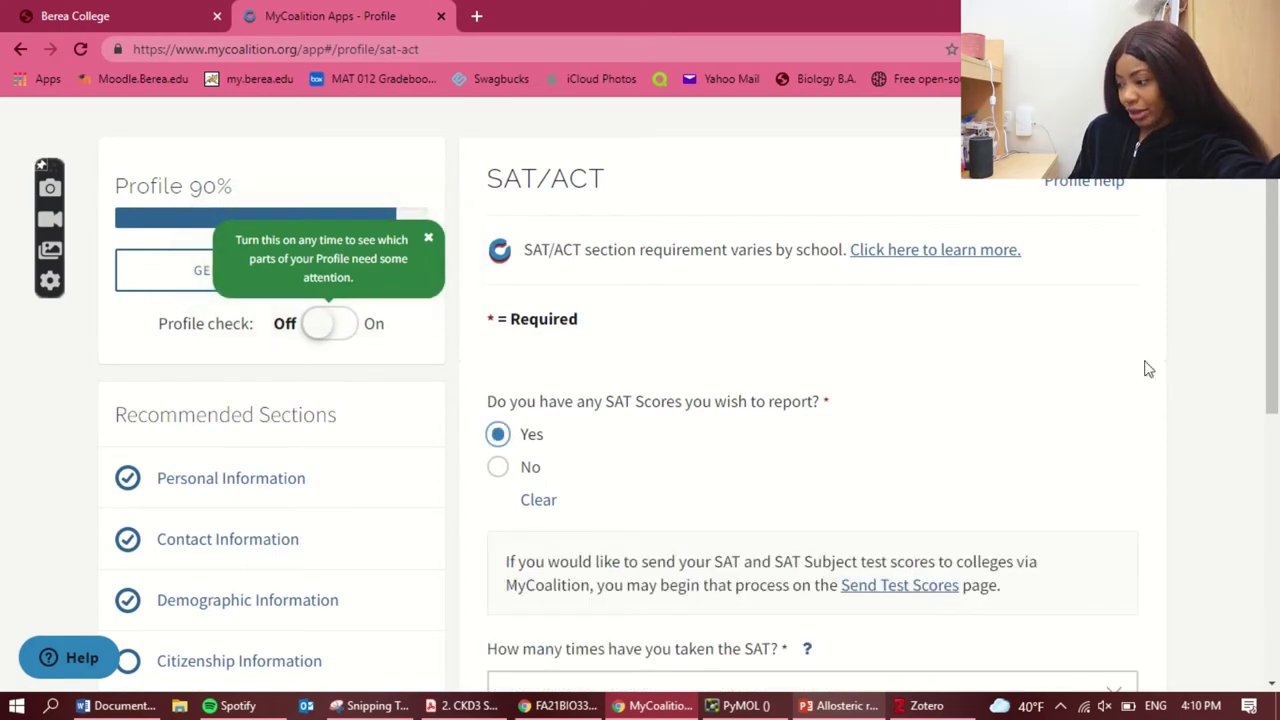
scroll(1272, 390, "down", 2)
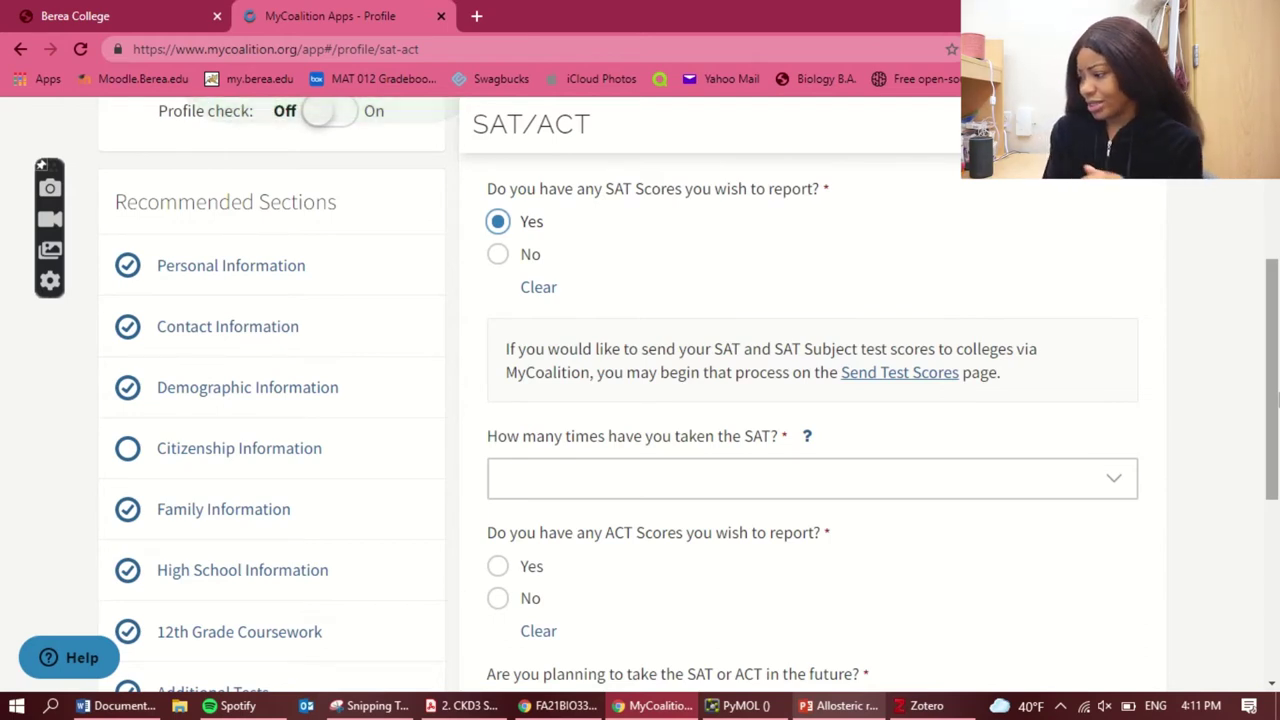
Step: From the Send Test Scores page, choose to link the College Board account
left_click(930, 385)
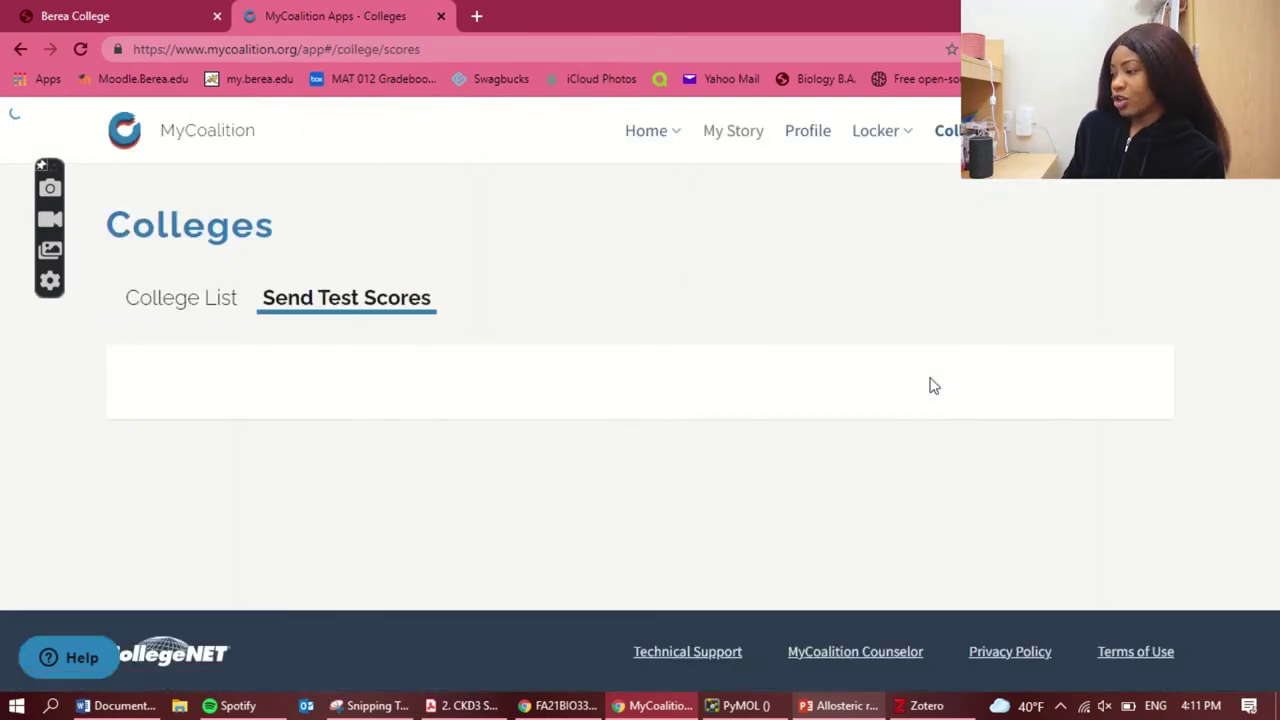
left_click_drag(1276, 297, 1276, 355)
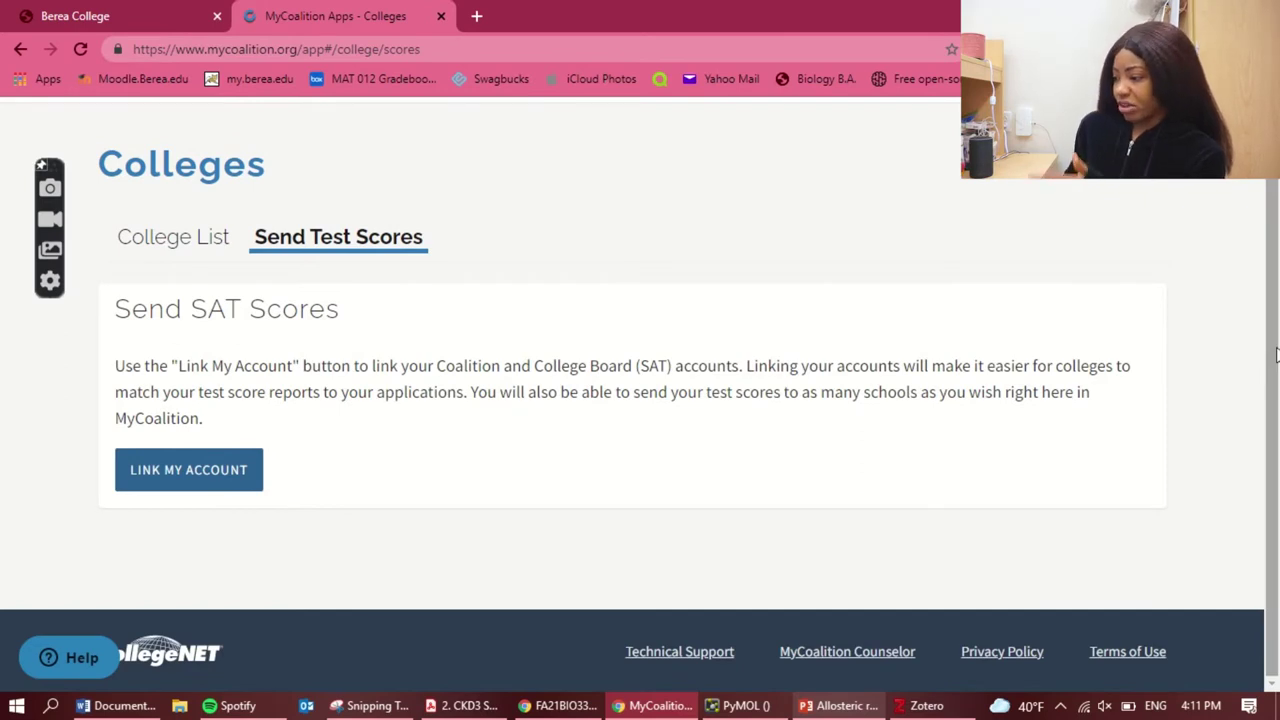
left_click(185, 490)
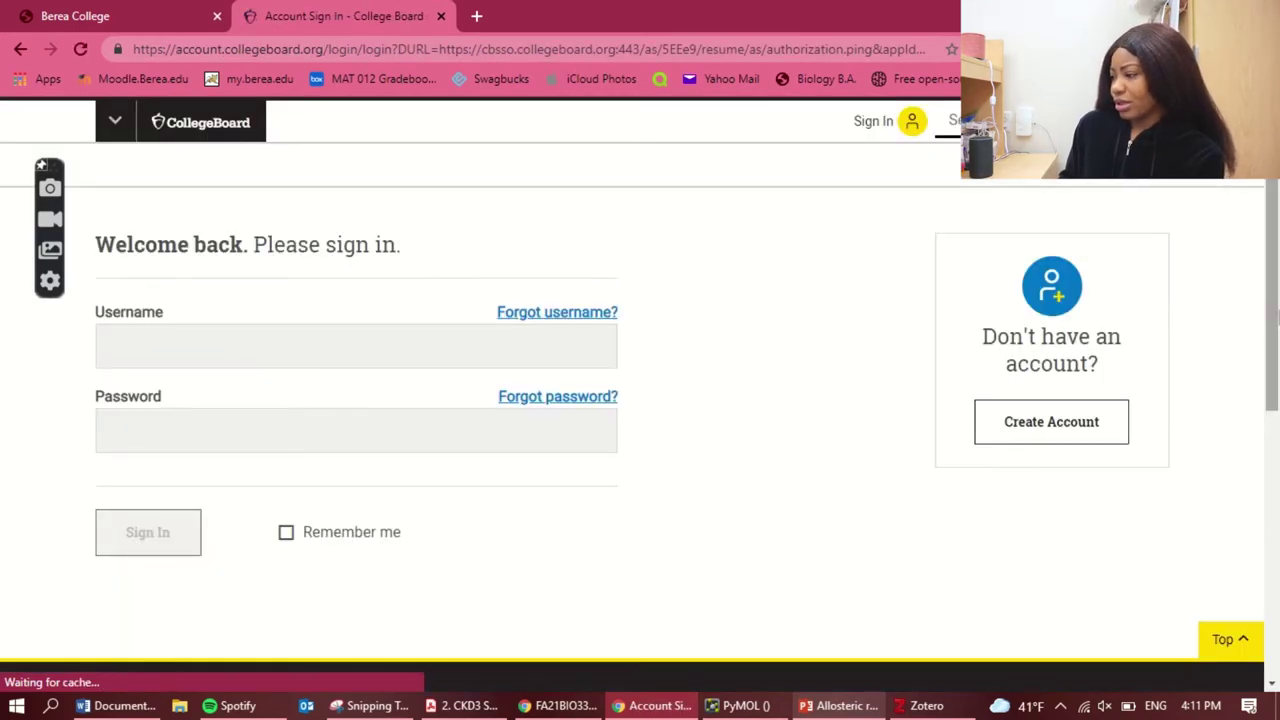
Step: Leave the College Board sign-in page without signing in
left_click_drag(1277, 290, 1277, 287)
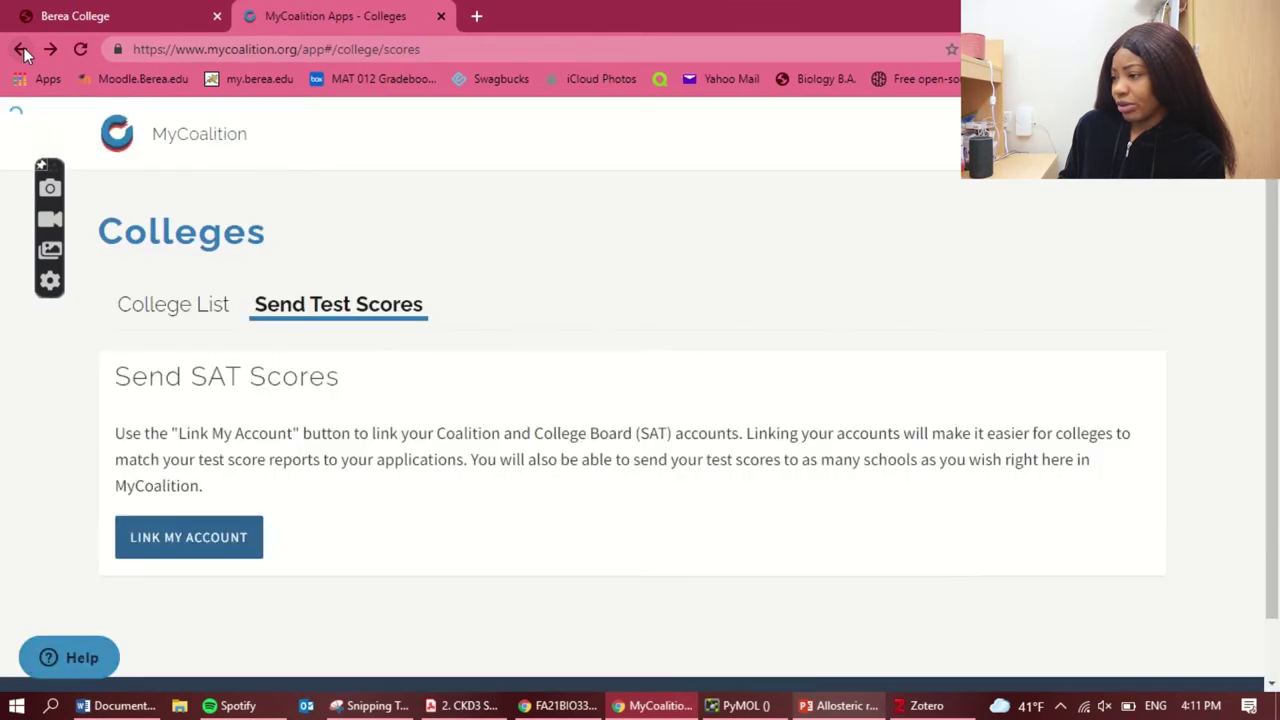
Step: Answer No to having ACT scores and to taking the SAT or ACT later
left_click(21, 49)
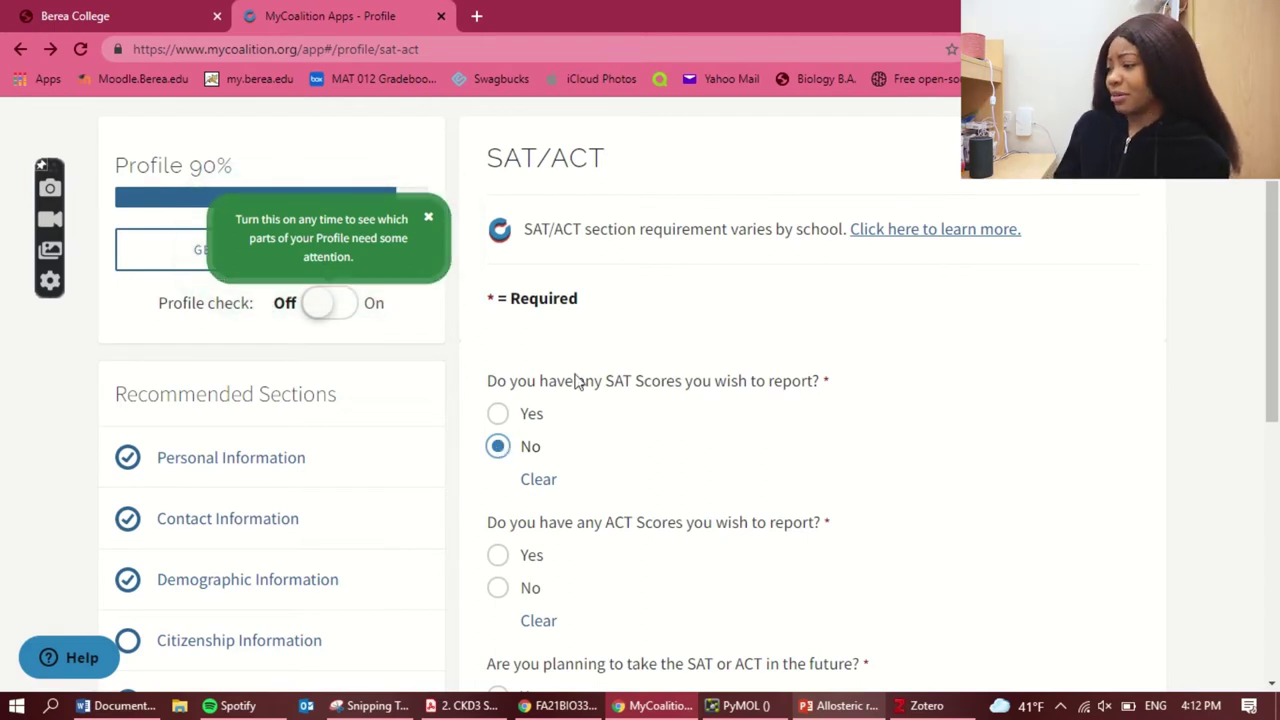
scroll(540, 430, "down", 1)
left_click(497, 476)
scroll(663, 451, "down", 3)
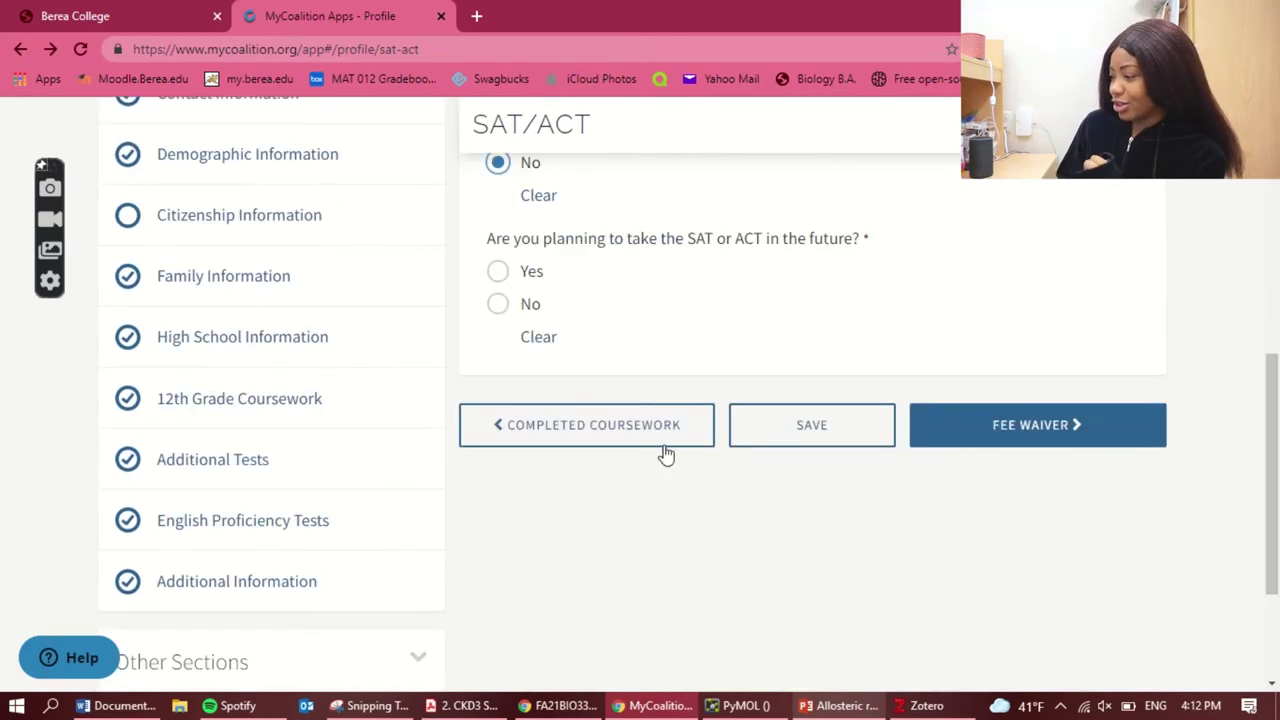
left_click(497, 306)
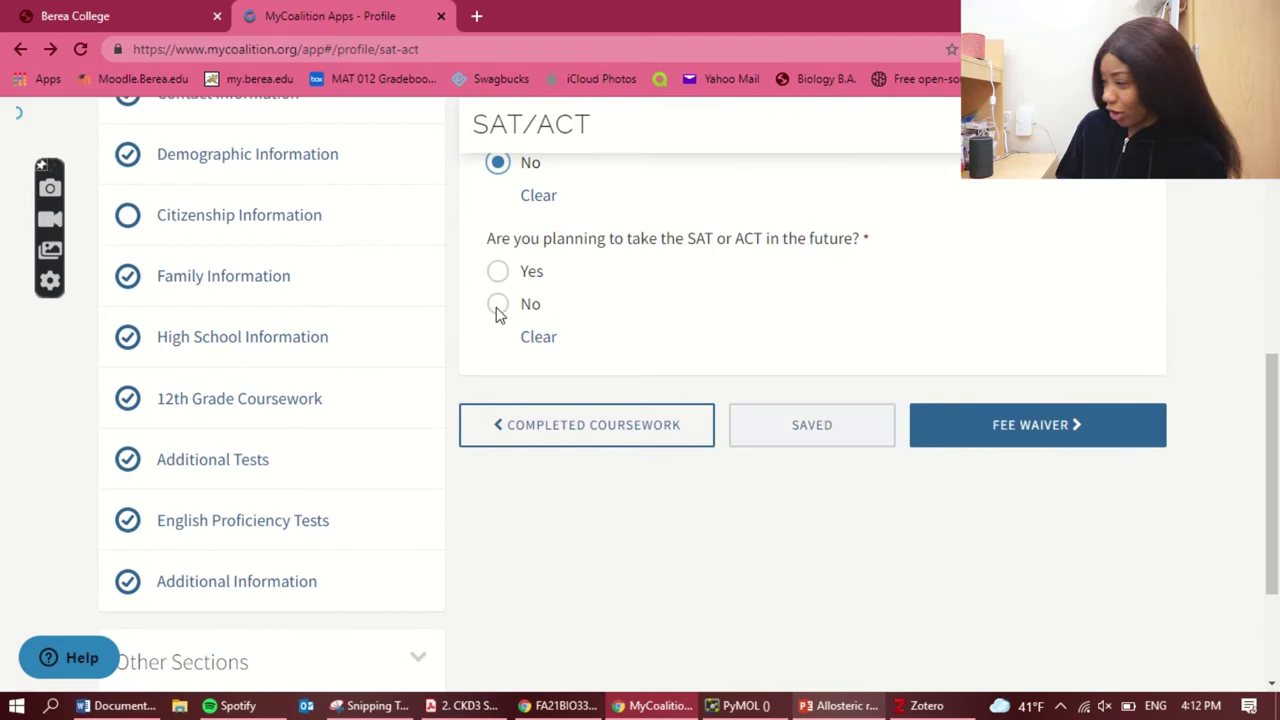
left_click(1008, 429)
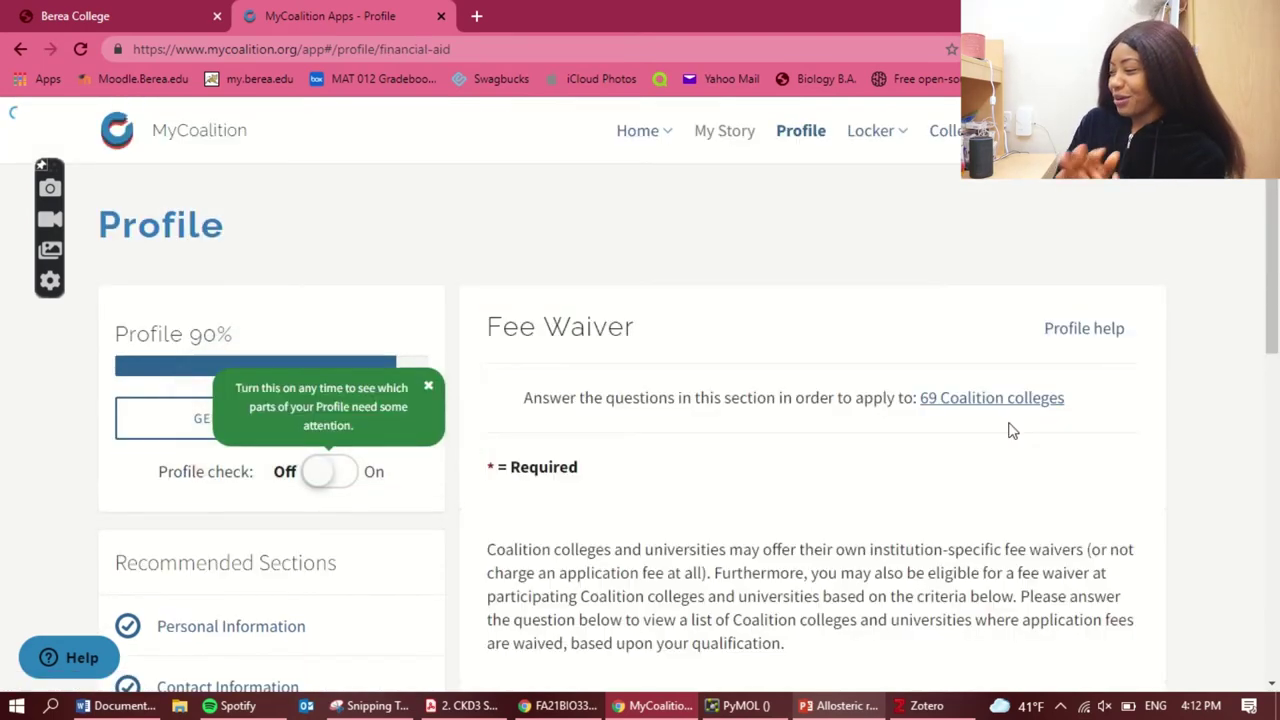
Step: Tick 'None of these apply to me' for the fee-waiver criteria and continue
scroll(1275, 445, "down", 4)
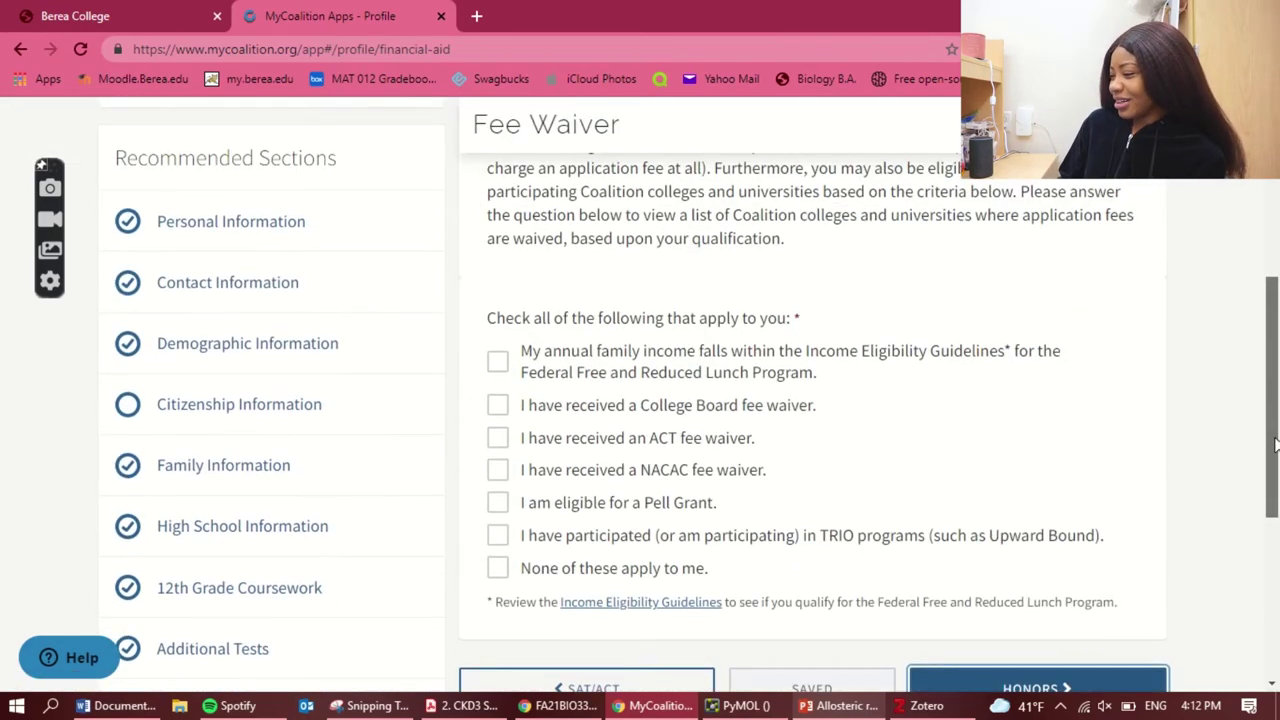
left_click_drag(1275, 445, 1277, 381)
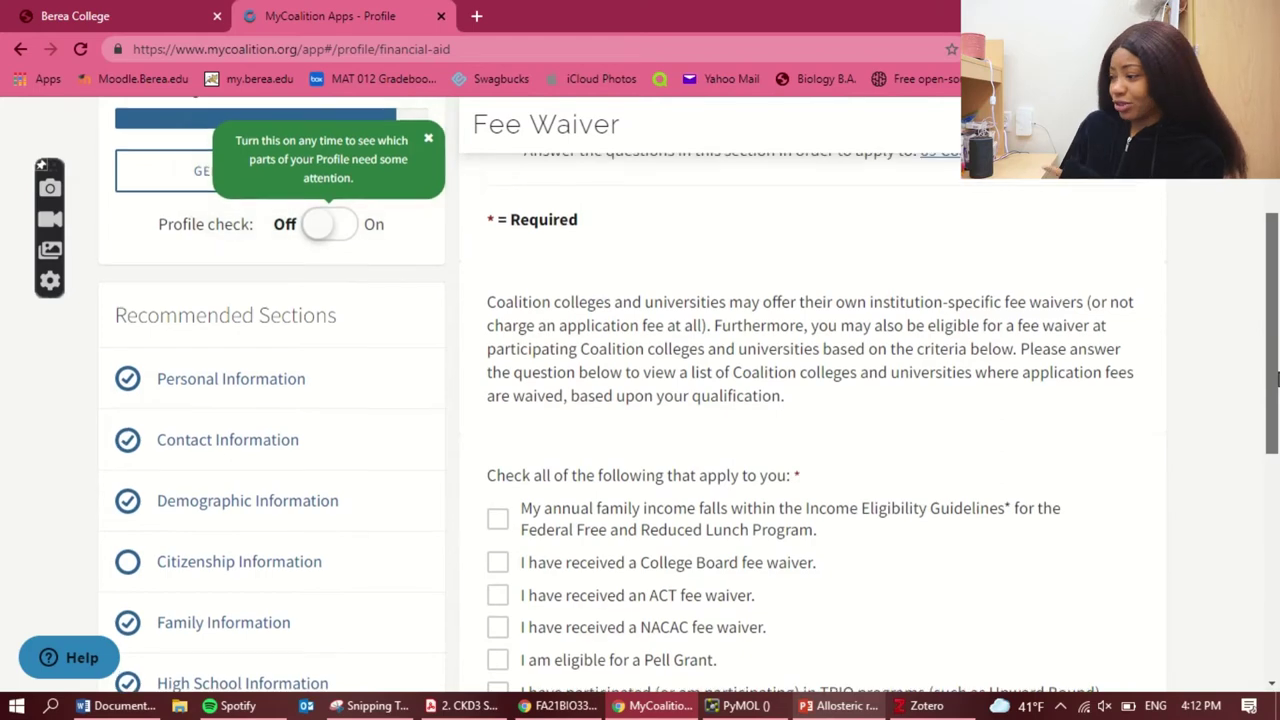
left_click_drag(1277, 381, 1277, 371)
scroll(900, 450, "down", 3)
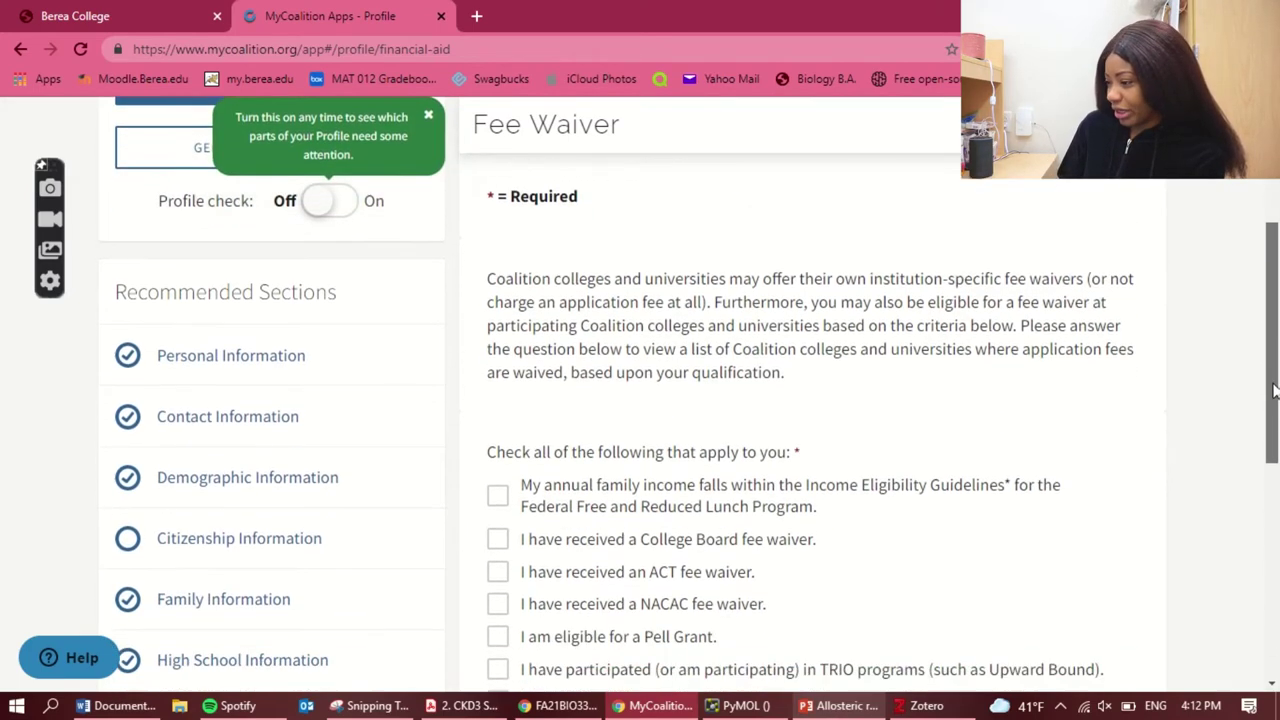
left_click(498, 543)
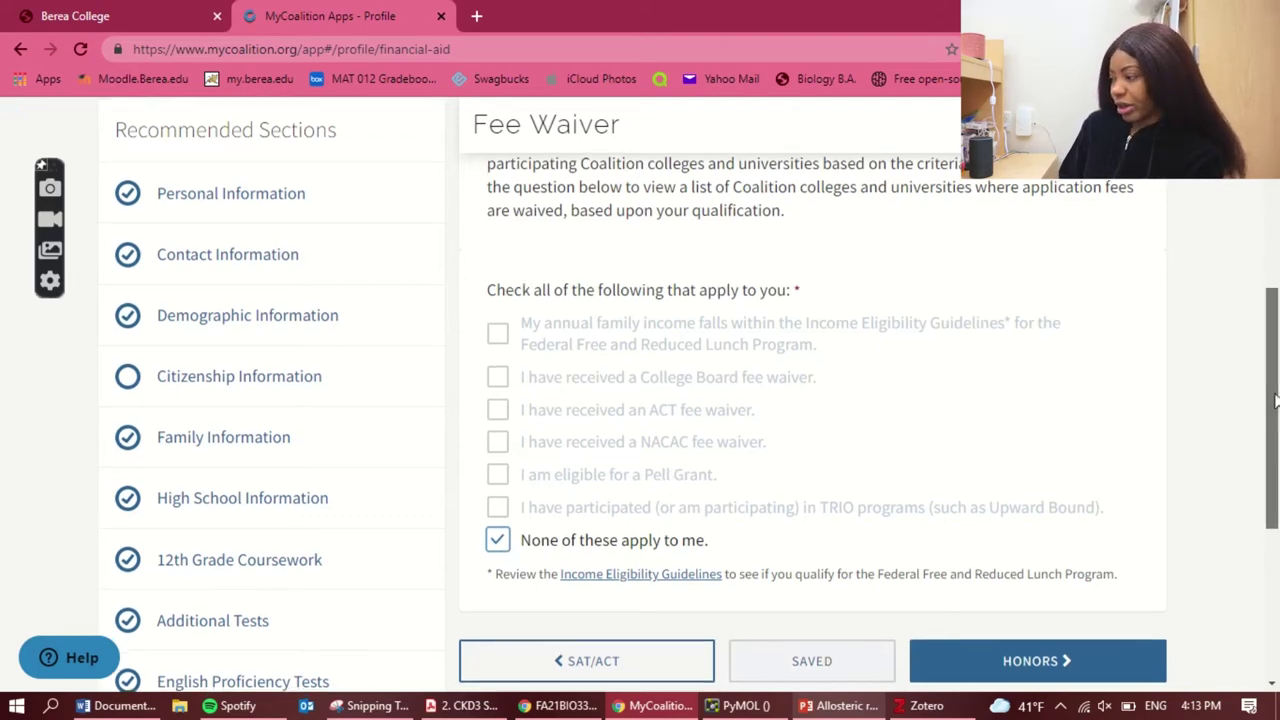
left_click_drag(1273, 389, 1275, 404)
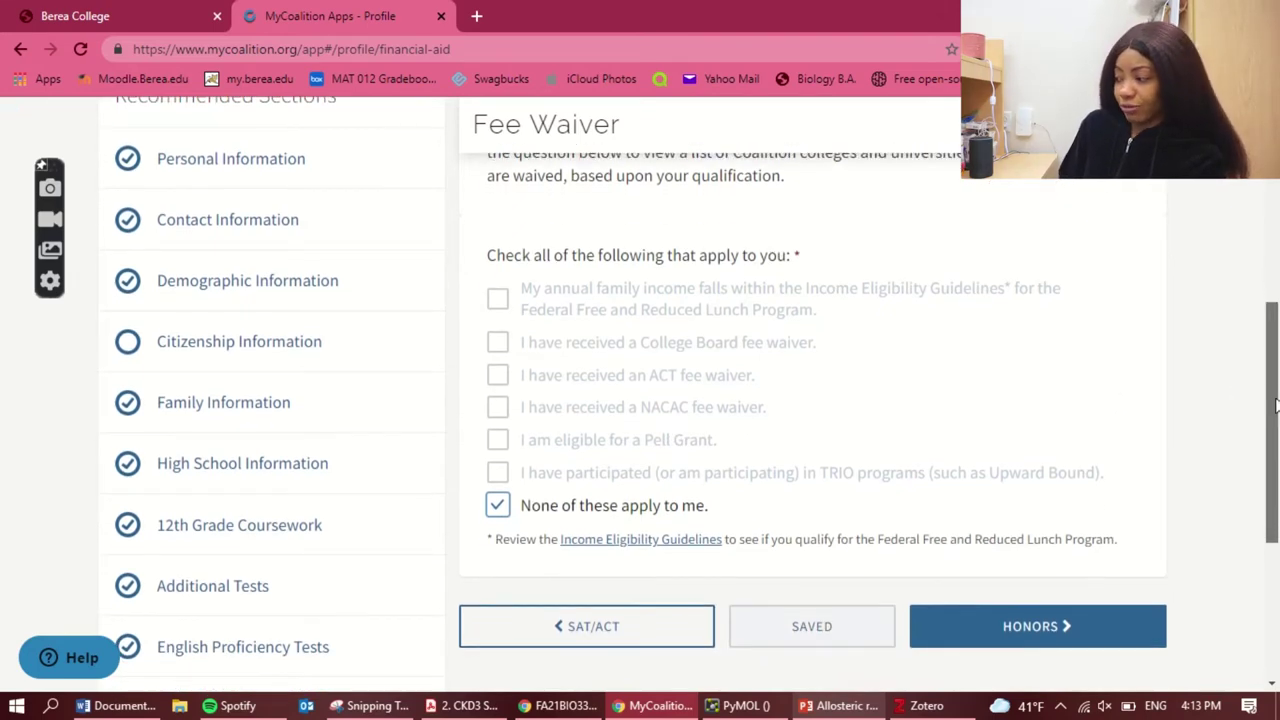
left_click_drag(1275, 404, 1275, 416)
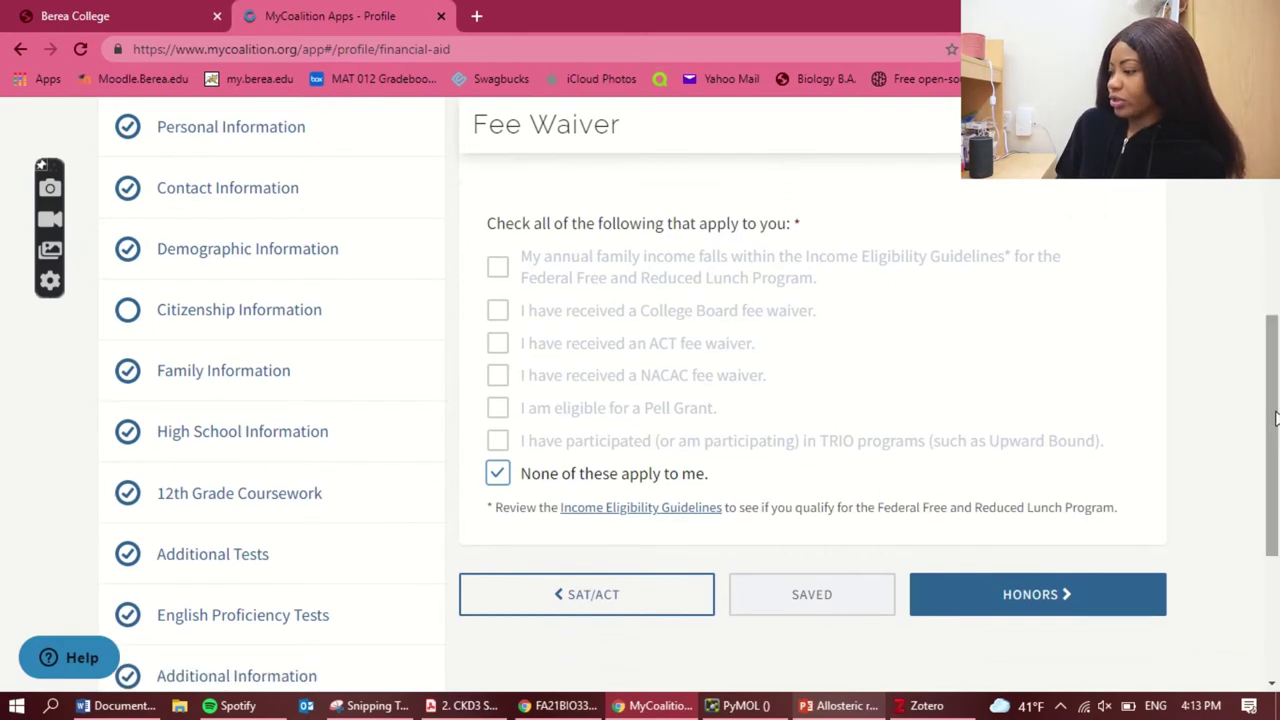
left_click(1066, 594)
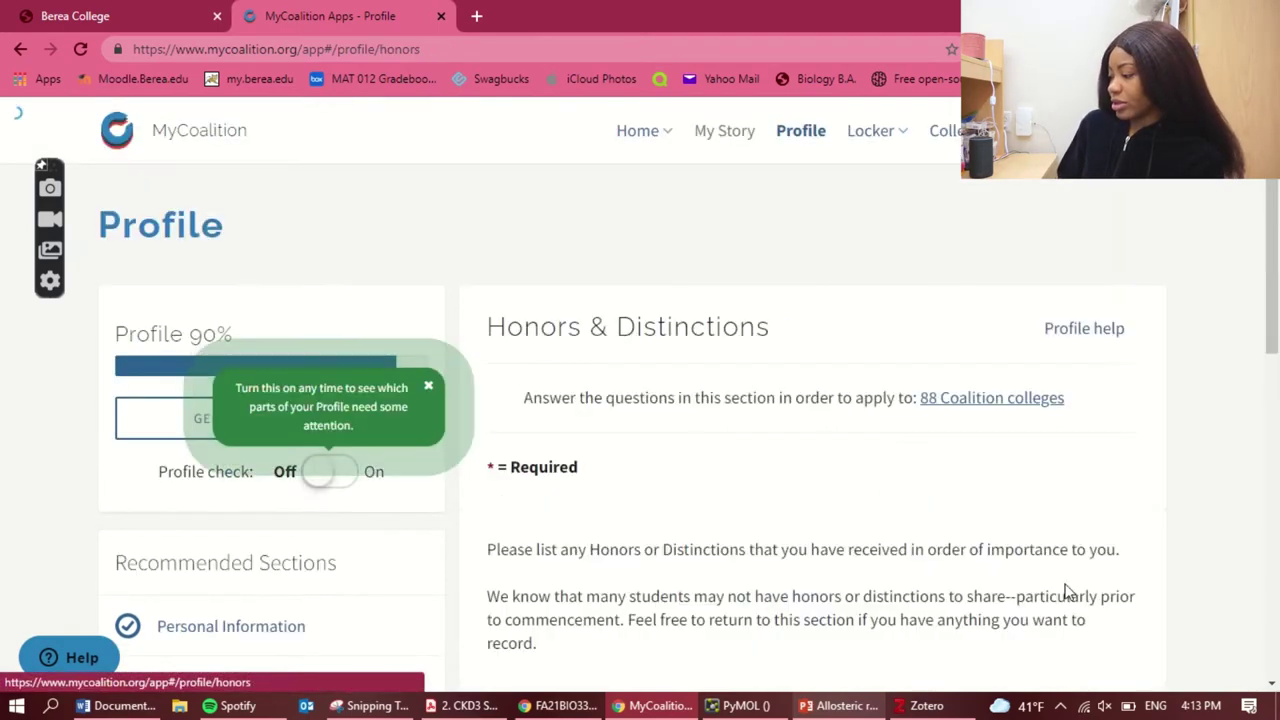
Step: Add a blank entry under Honors & Distinctions
left_click_drag(1265, 142, 1256, 315)
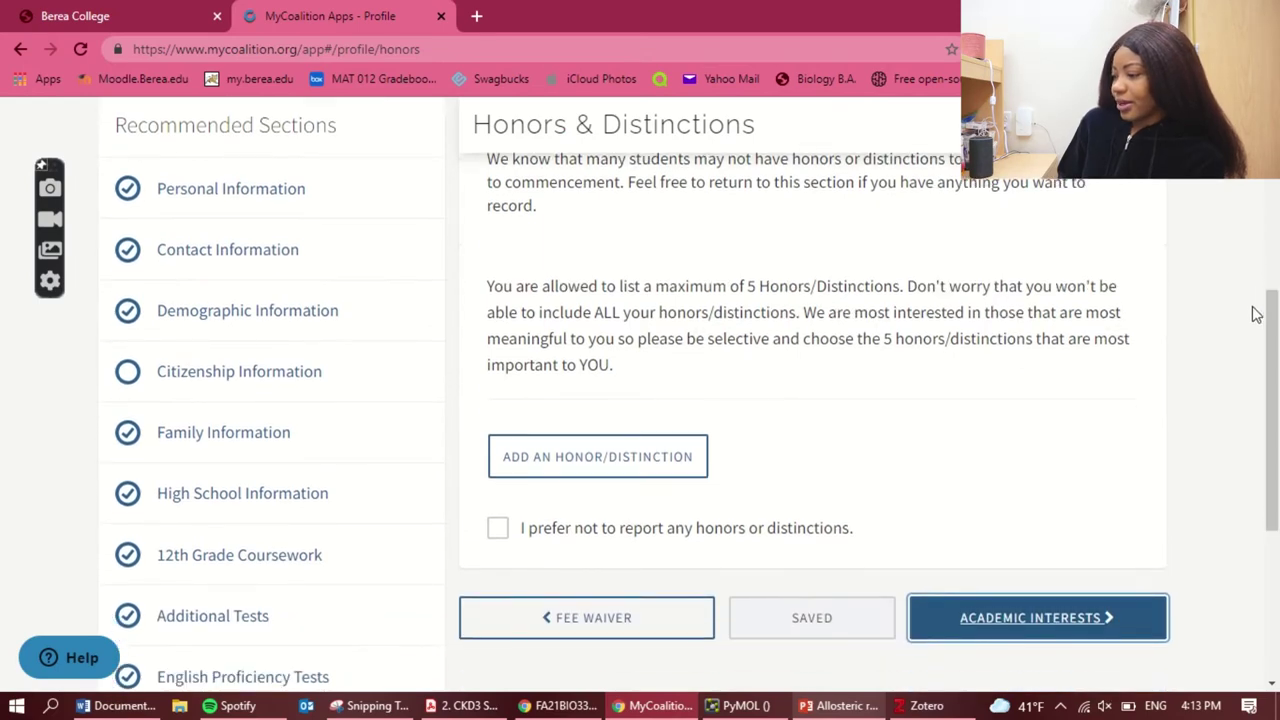
left_click(669, 470)
scroll(1272, 603, "down", 5)
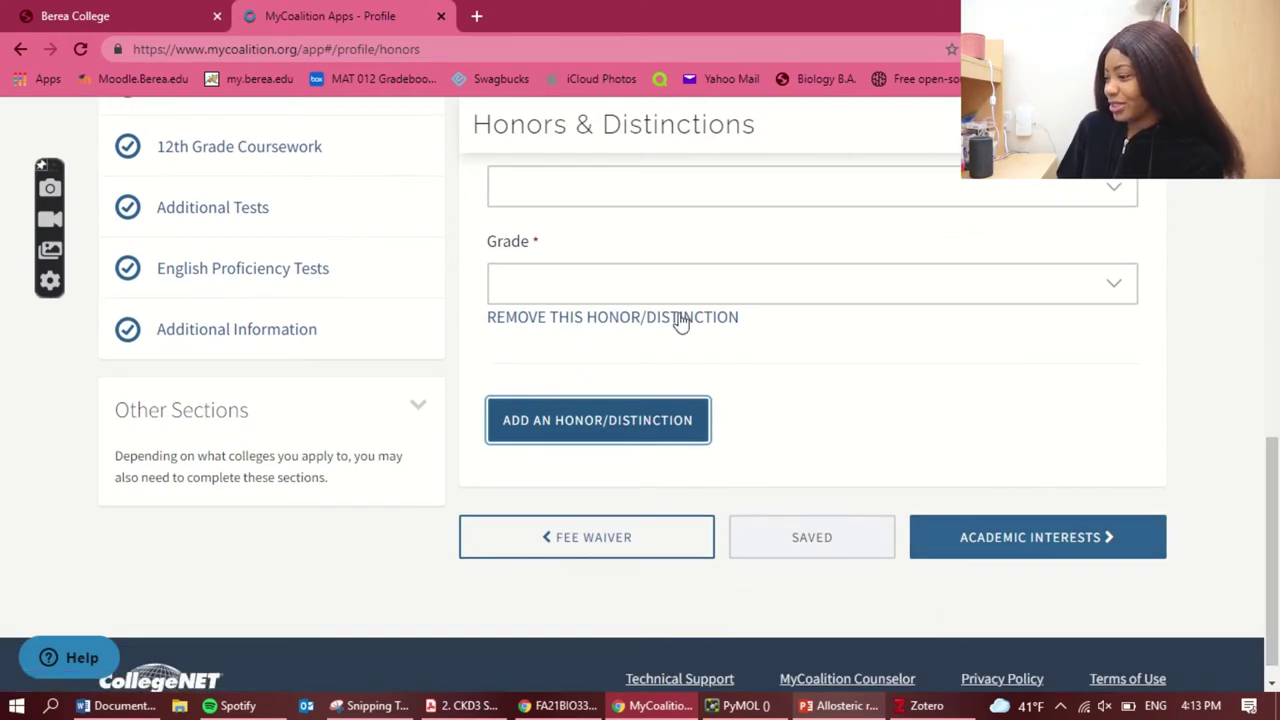
Step: Move on to the Academic Interests section and scroll through it
left_click(1037, 540)
scroll(1276, 408, "down", 3)
left_click_drag(1277, 408, 1277, 398)
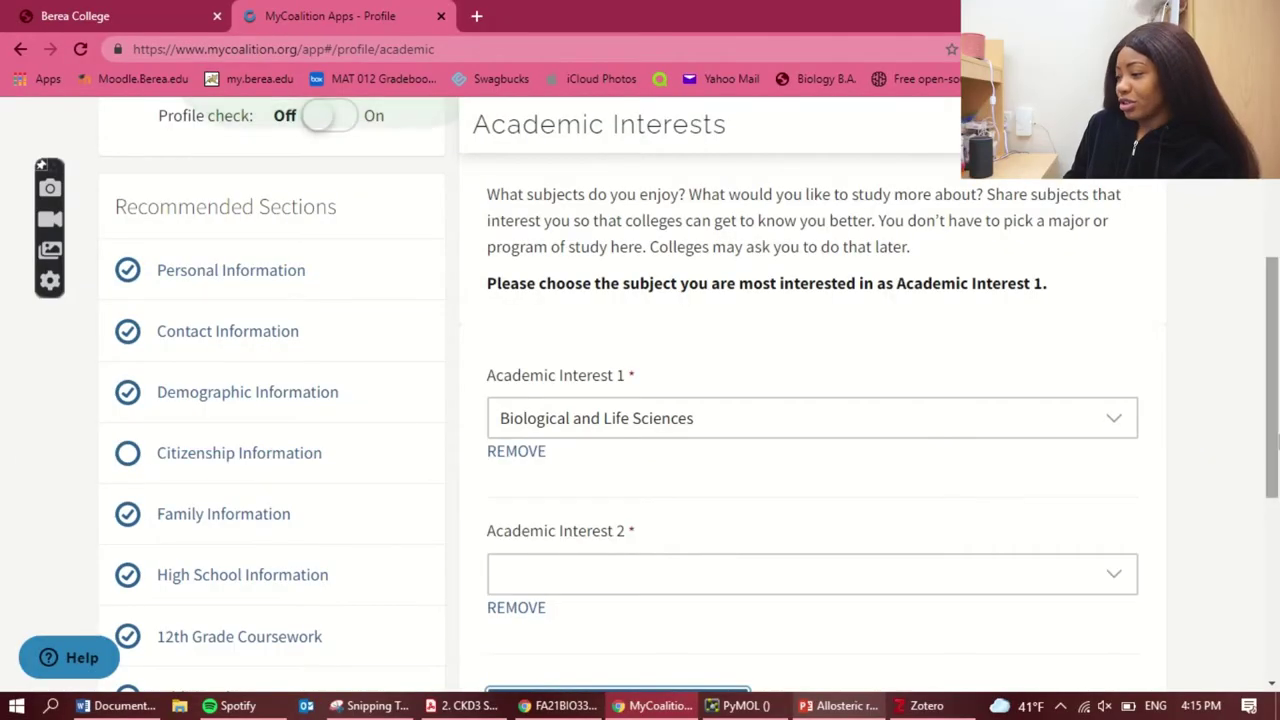
Step: Choose Animal Sciences/Pre-Vet and Health and Pre-Medical as academic interests 2 and 3, then continue to Activities
scroll(1091, 479, "down", 1)
left_click(1091, 479)
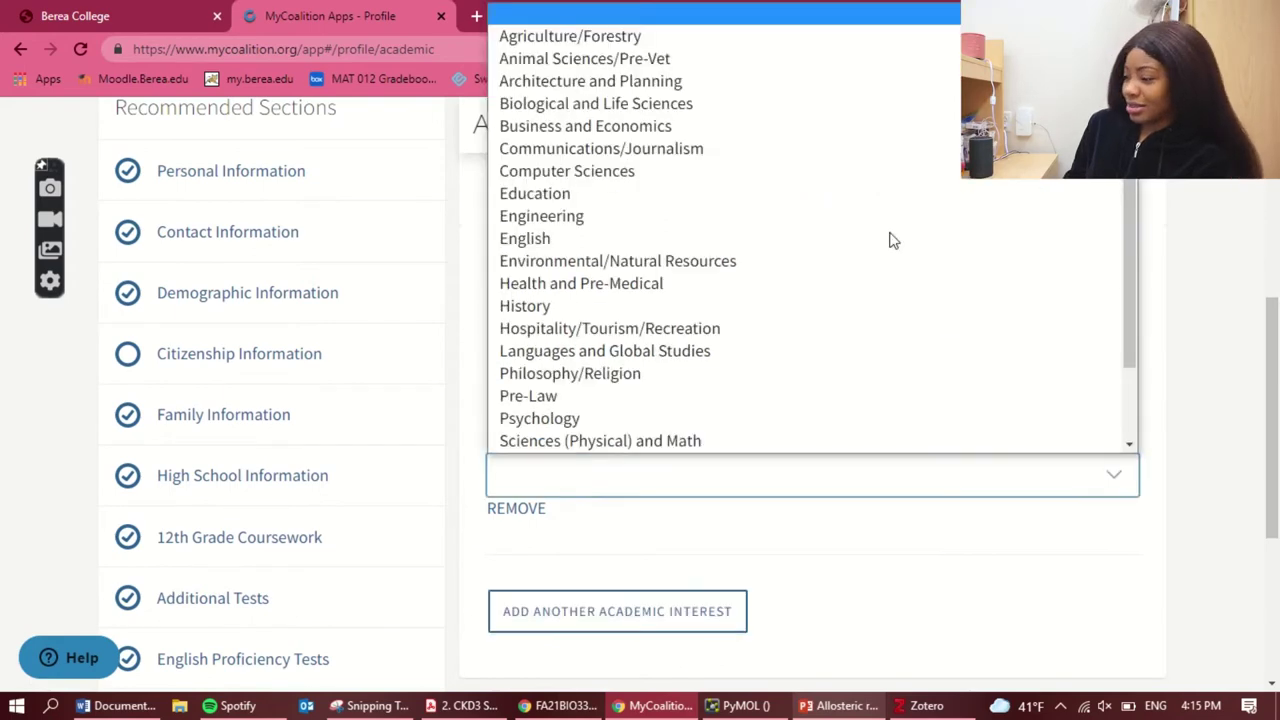
left_click(833, 68)
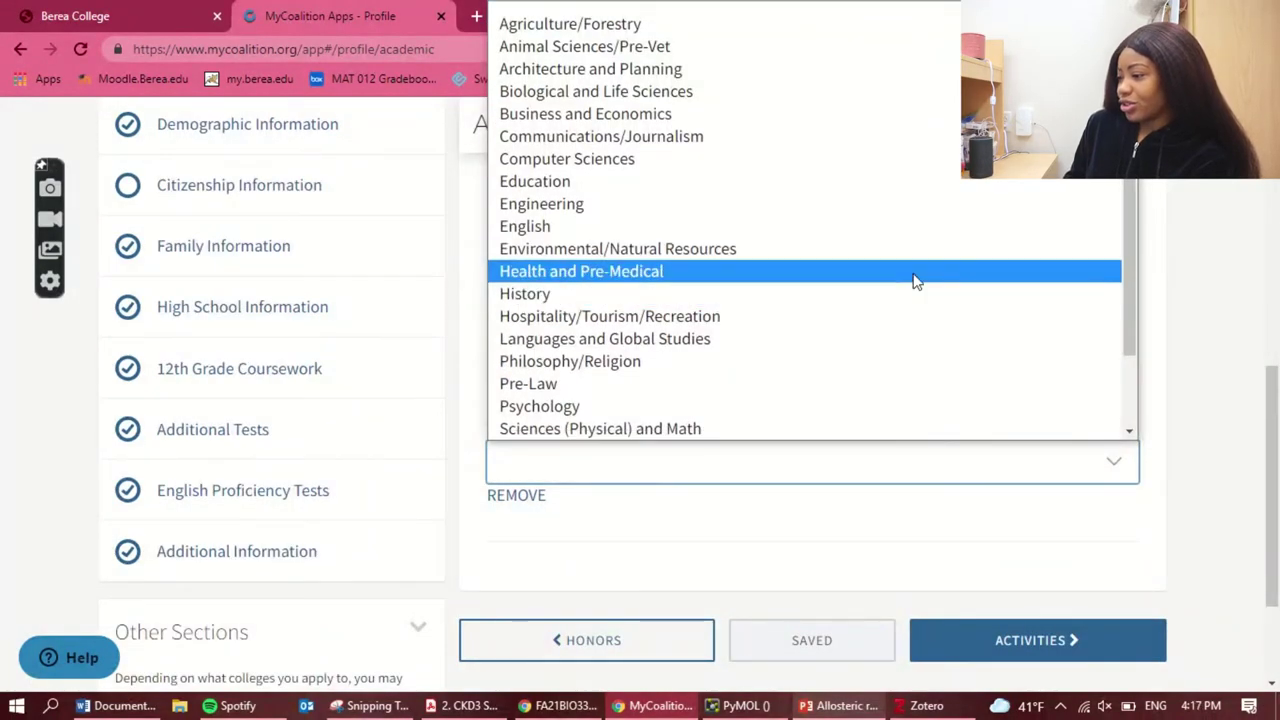
left_click(913, 271)
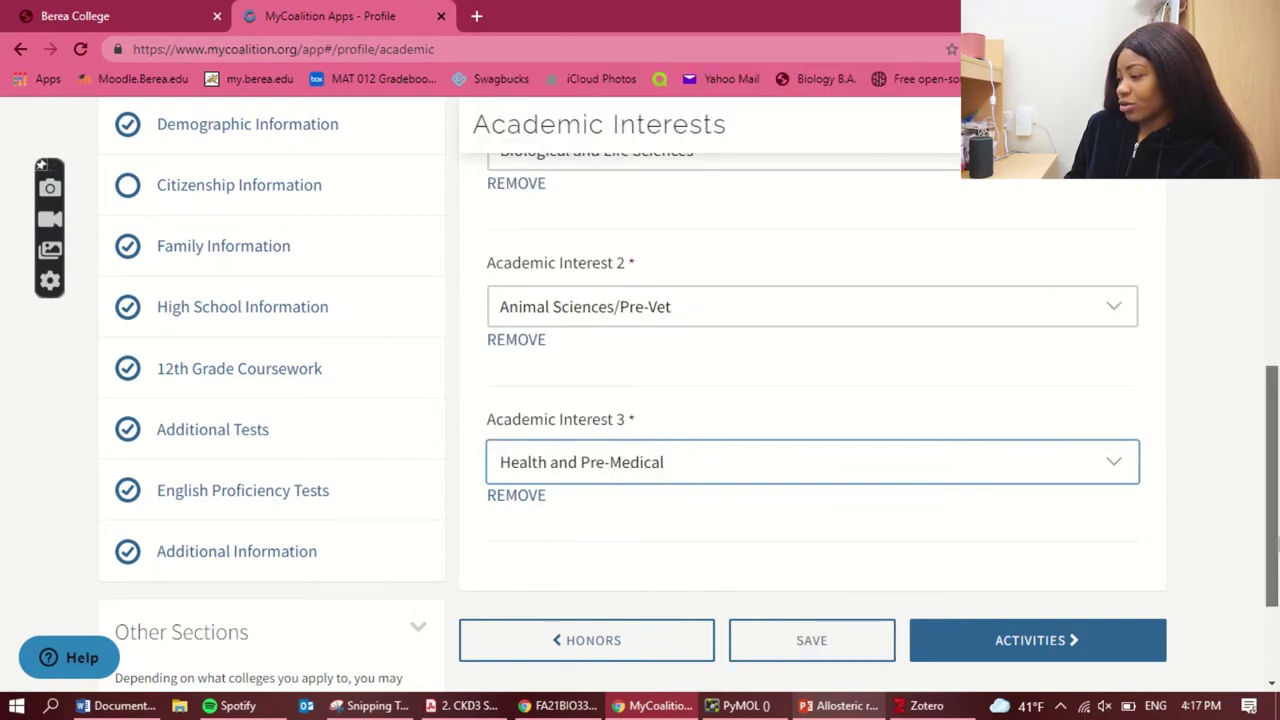
scroll(968, 625, "down", 1)
left_click(1005, 622)
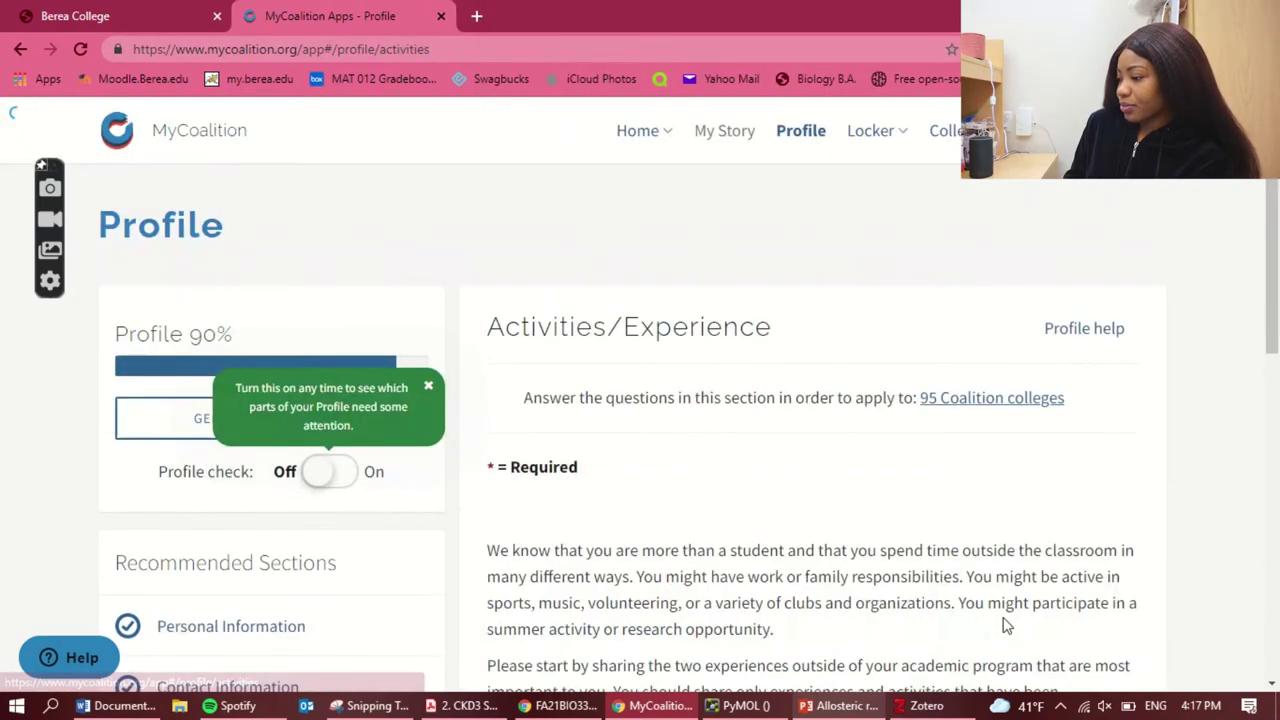
Step: Add Activity 1 as Volunteer Work named 'Volunteered at a Preschool'
left_click_drag(1277, 283, 1277, 397)
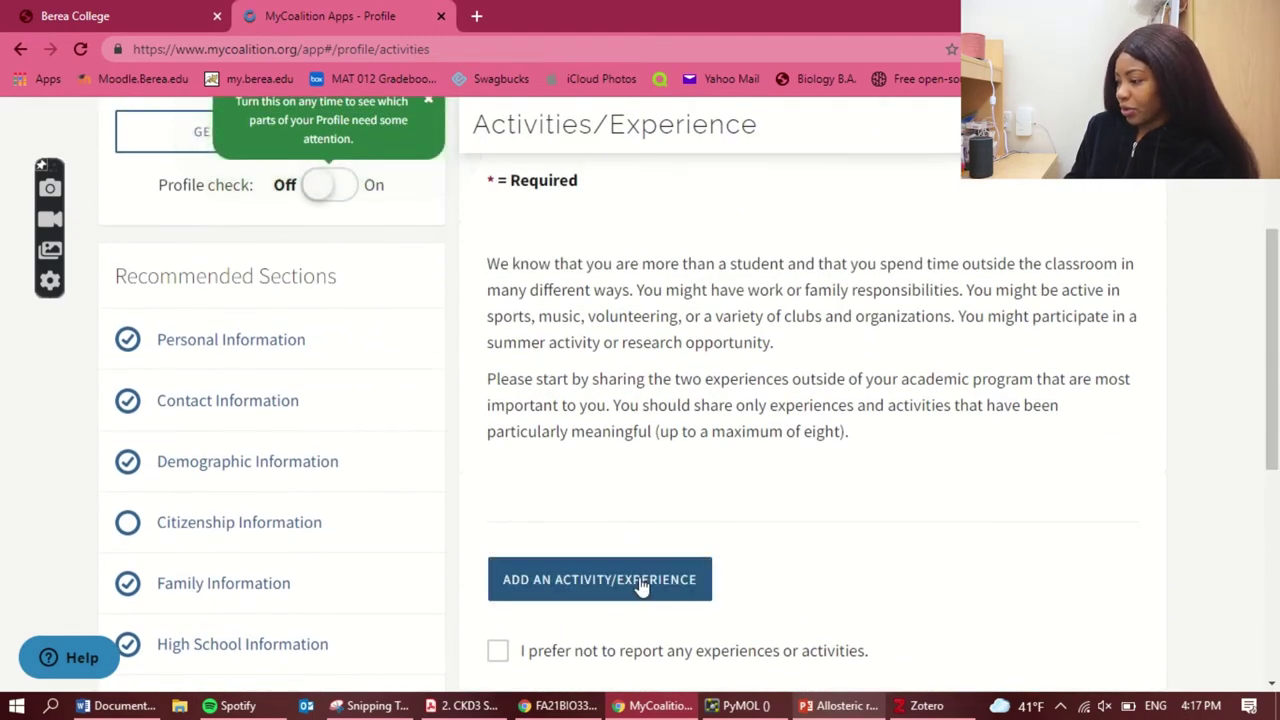
left_click(641, 587)
left_click(937, 349)
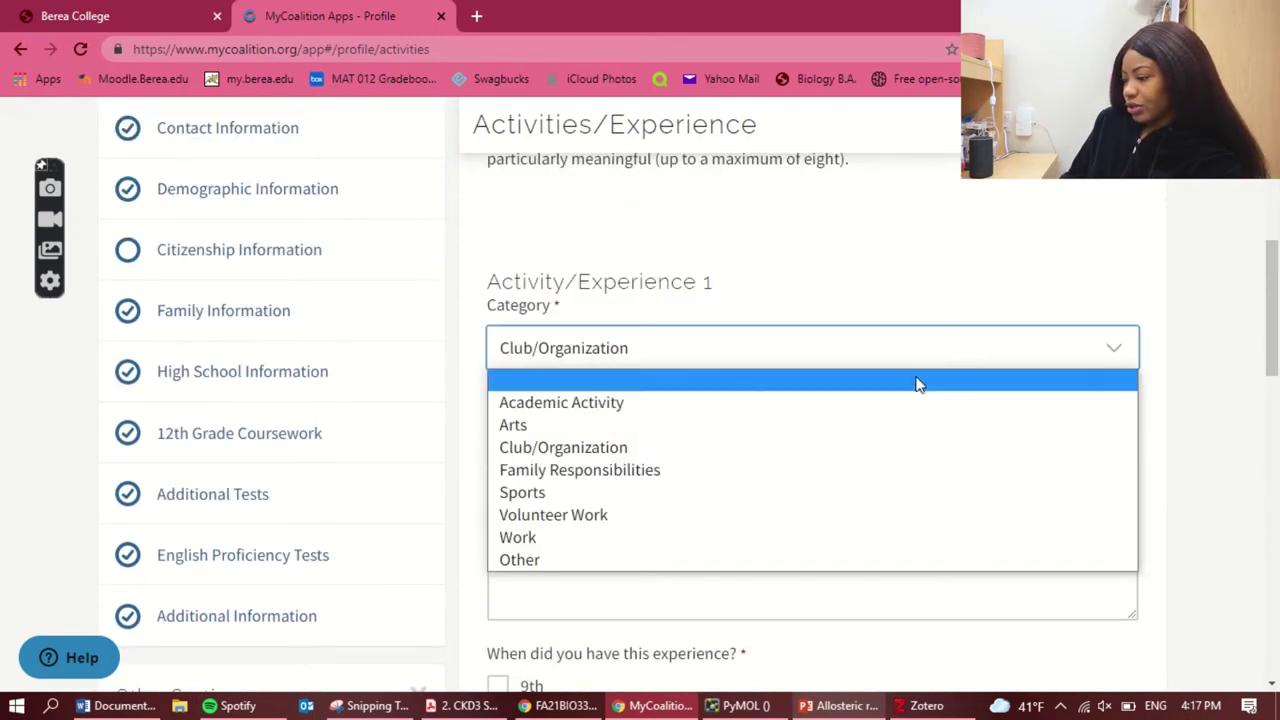
left_click(807, 514)
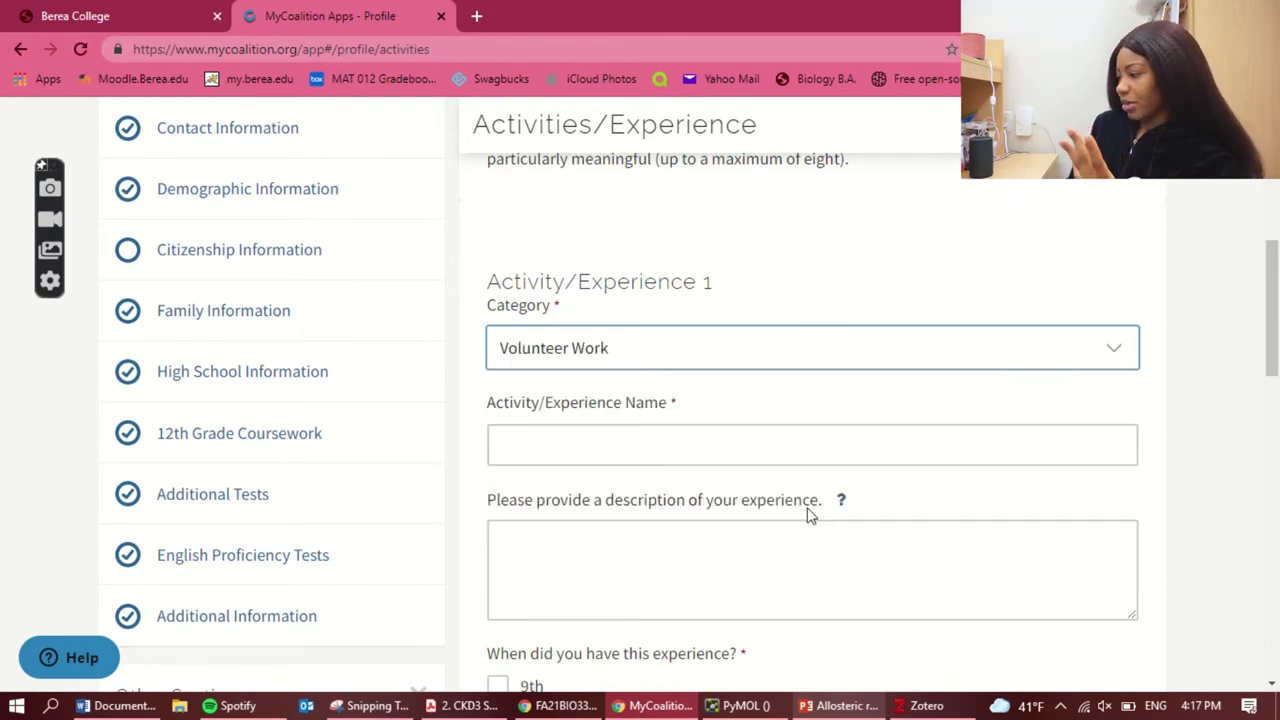
scroll(859, 472, "down", 5)
scroll(859, 472, "up", 5)
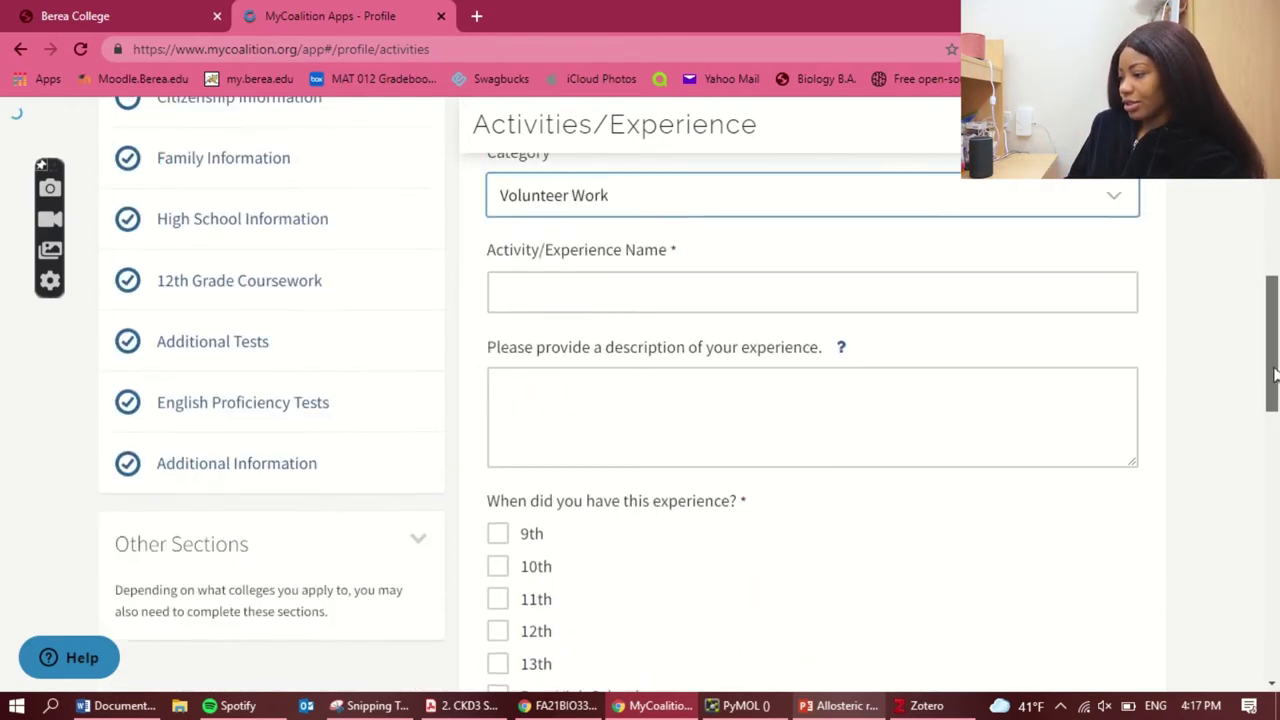
left_click(875, 463)
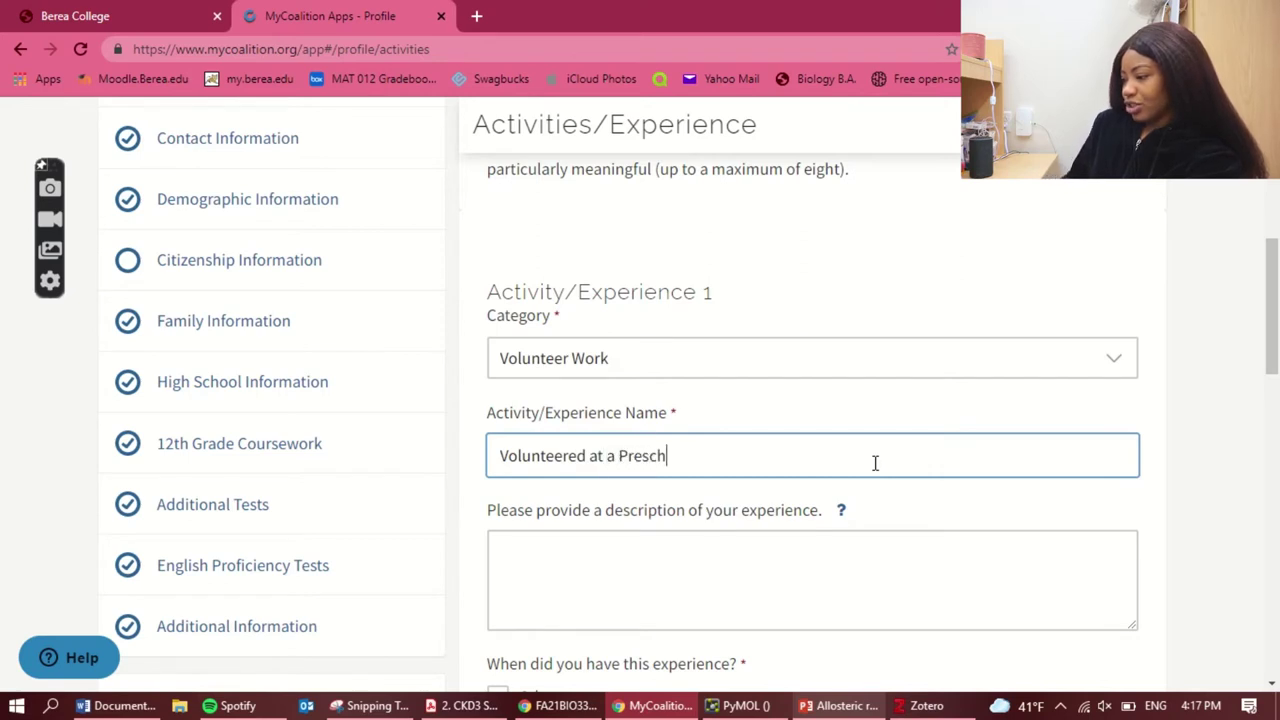
type("Volunteered at a Preschool")
key("Tab")
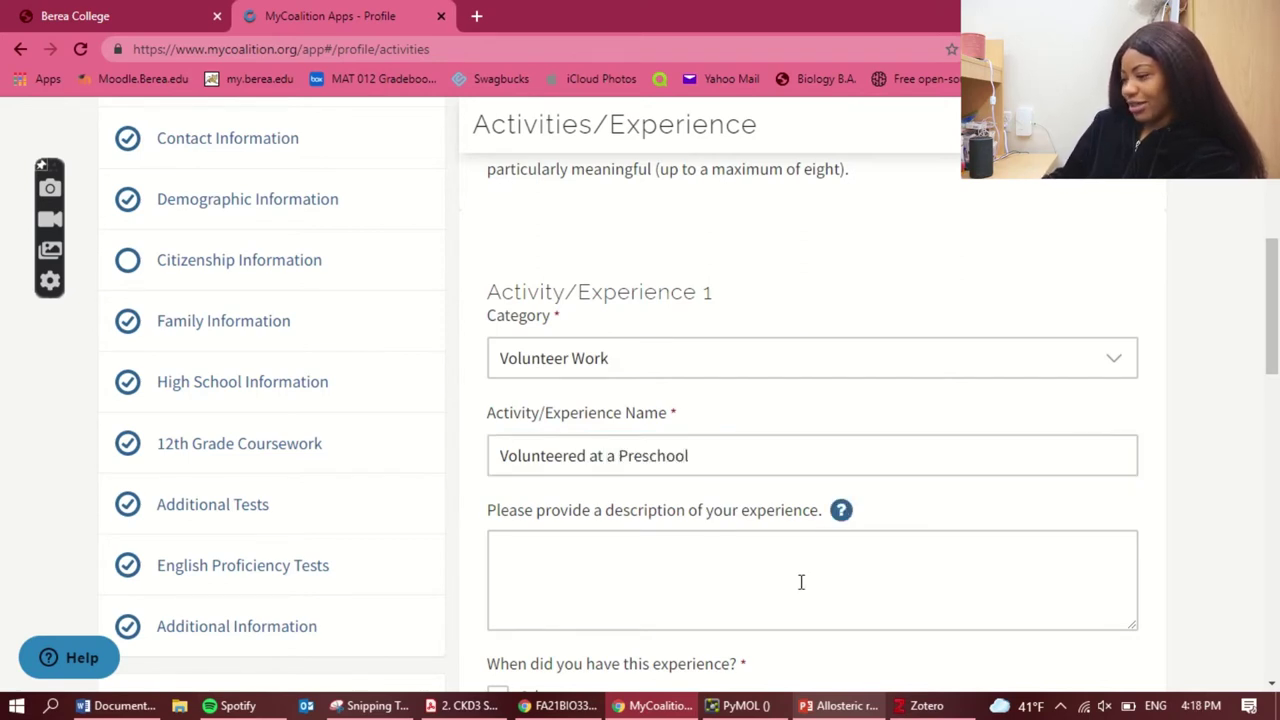
key("Tab")
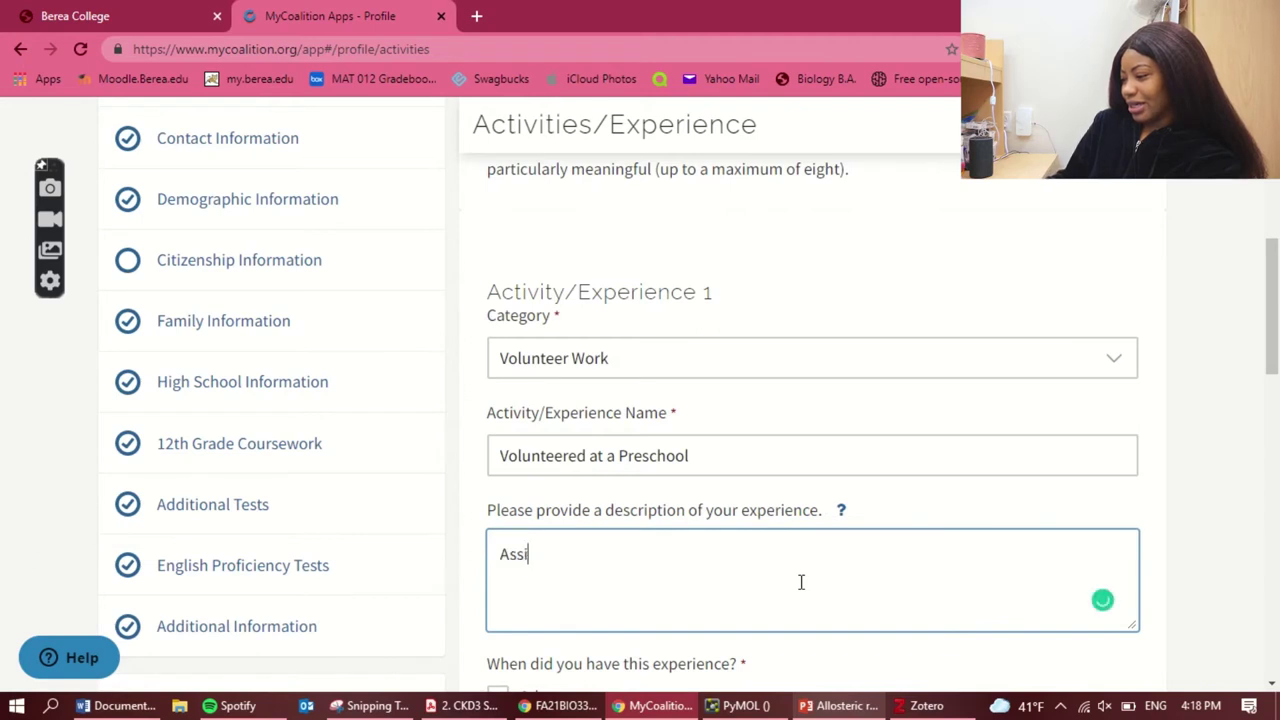
Step: Write a two-point bulleted description ending 'Ensured the safety of preschoolers on the playground'
type("Assisted the teachers")
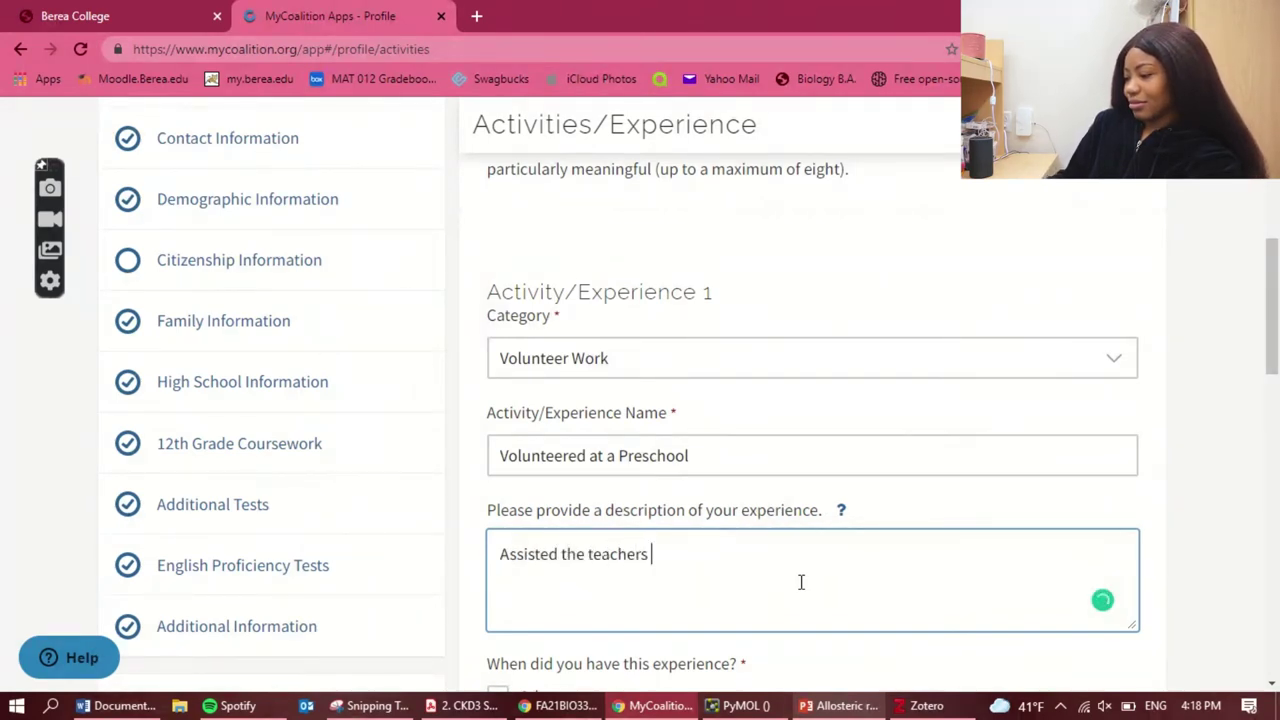
key("BackSpace")
key("BackSpace")
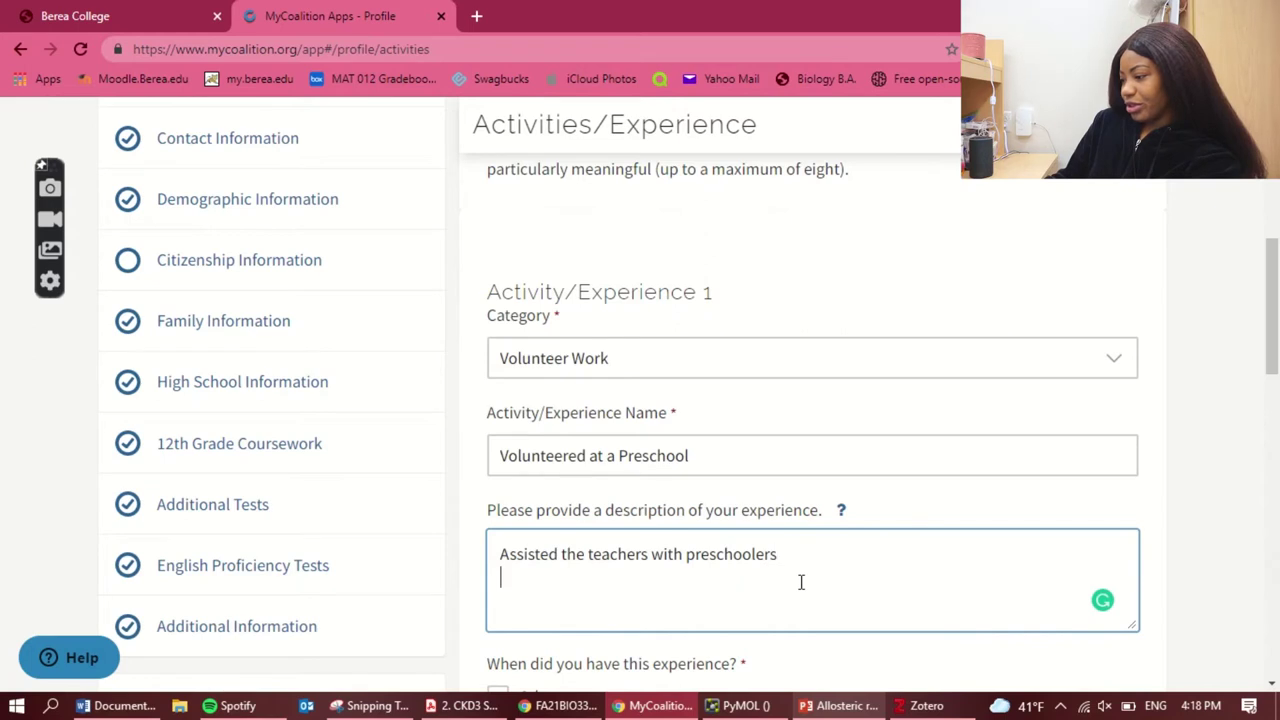
key("Up")
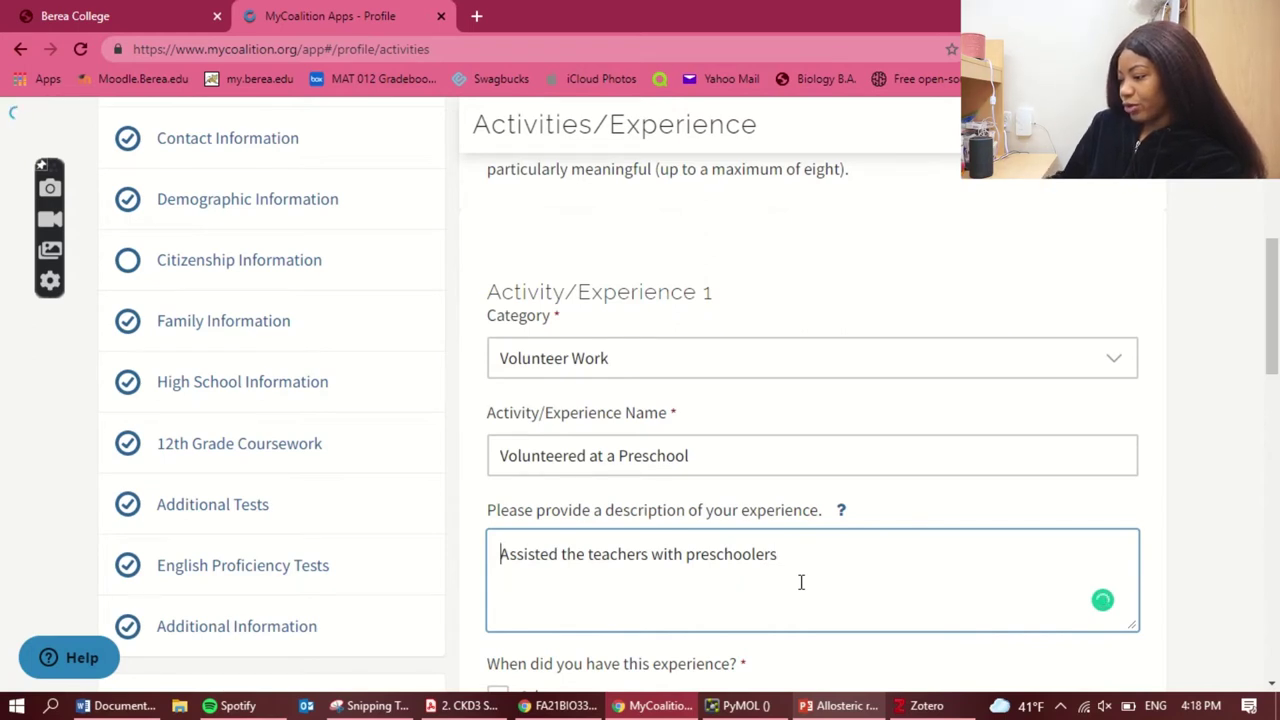
type("*")
key("Down")
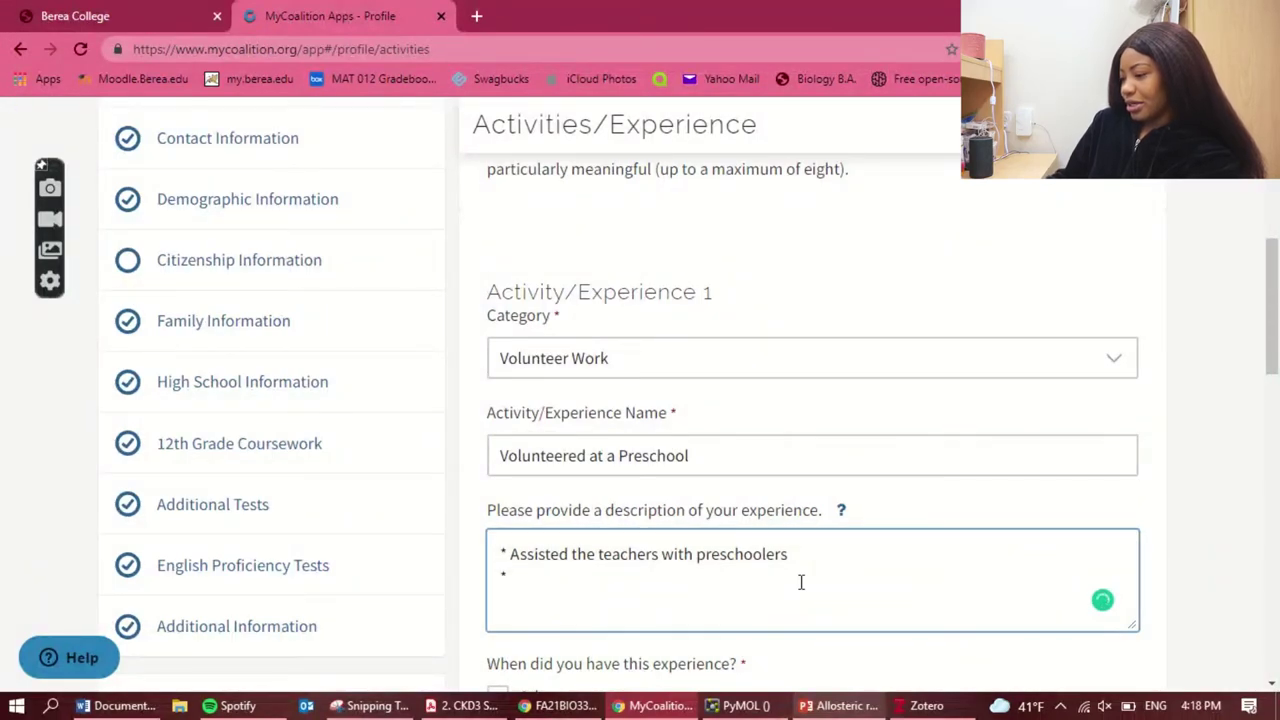
type("Ensured the safety o")
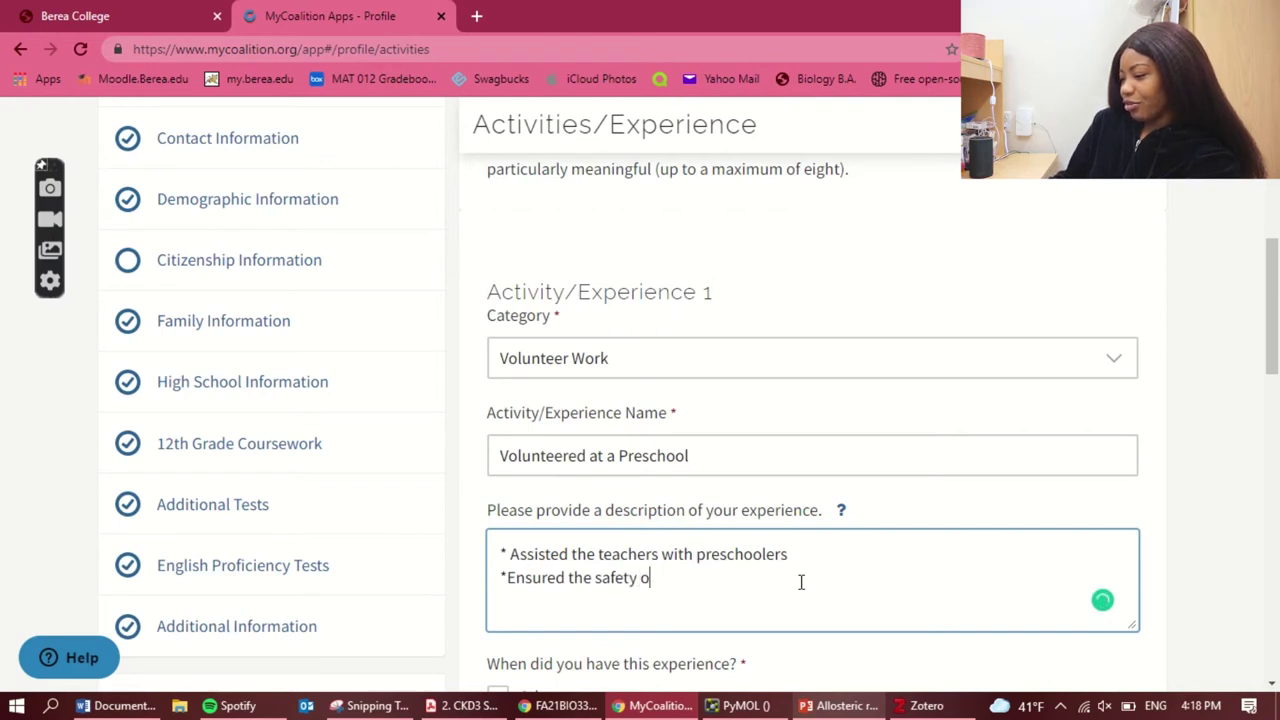
type("f pres")
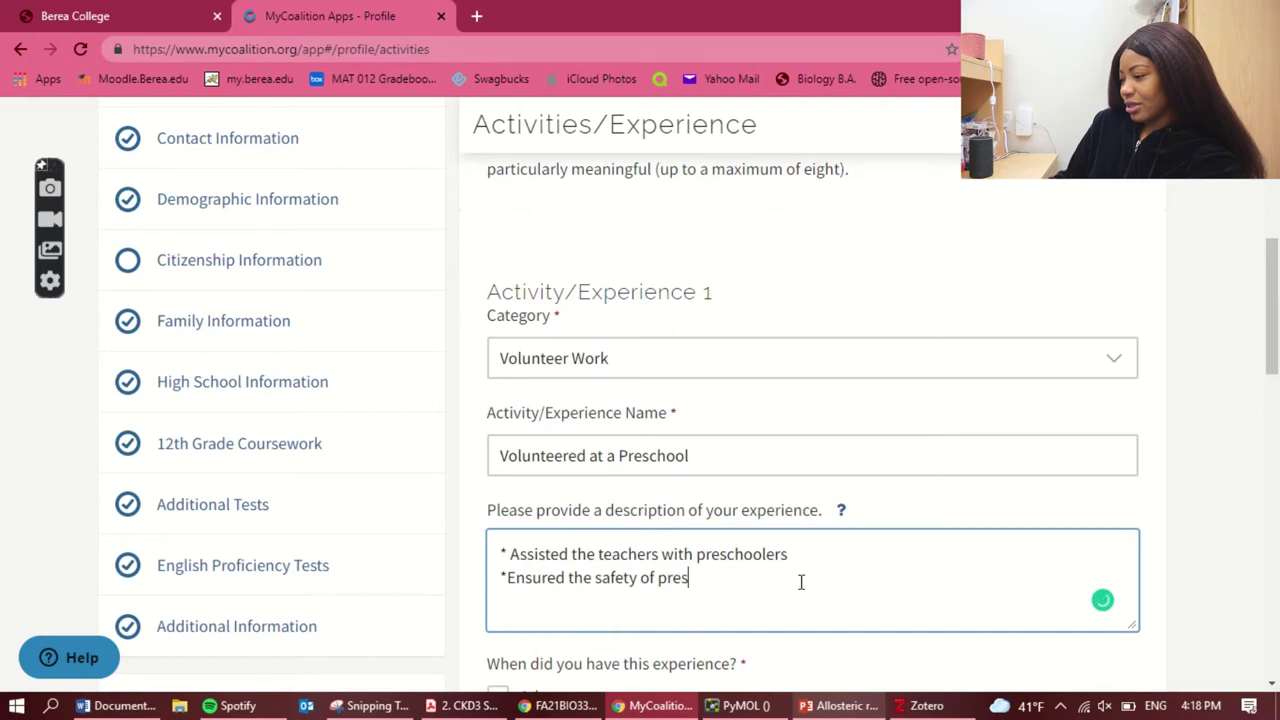
type("choolers on ")
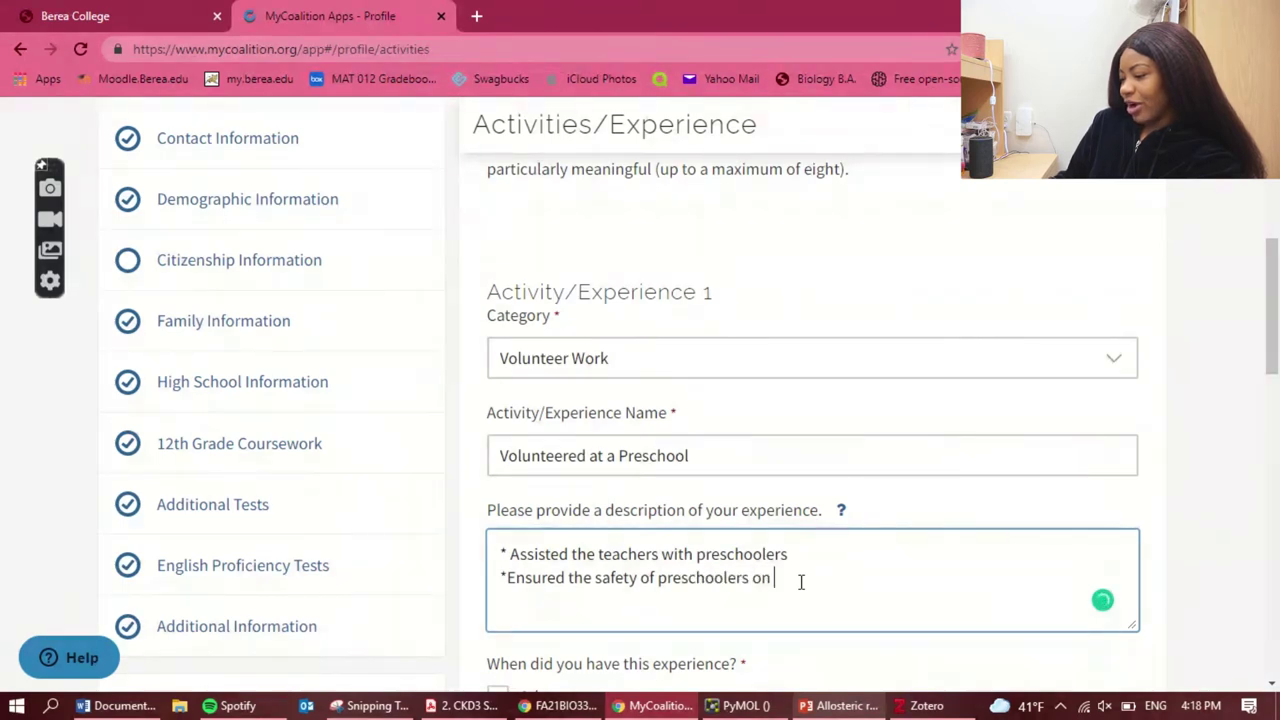
type("the playground")
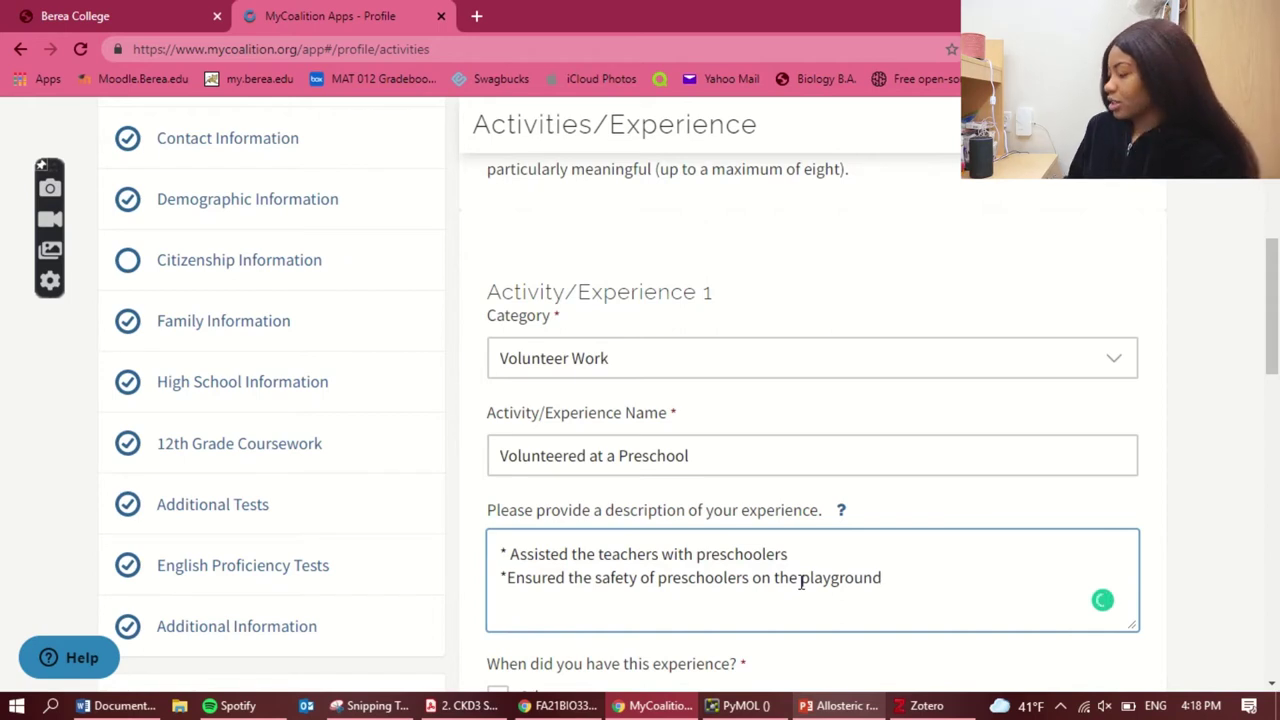
left_click(842, 512)
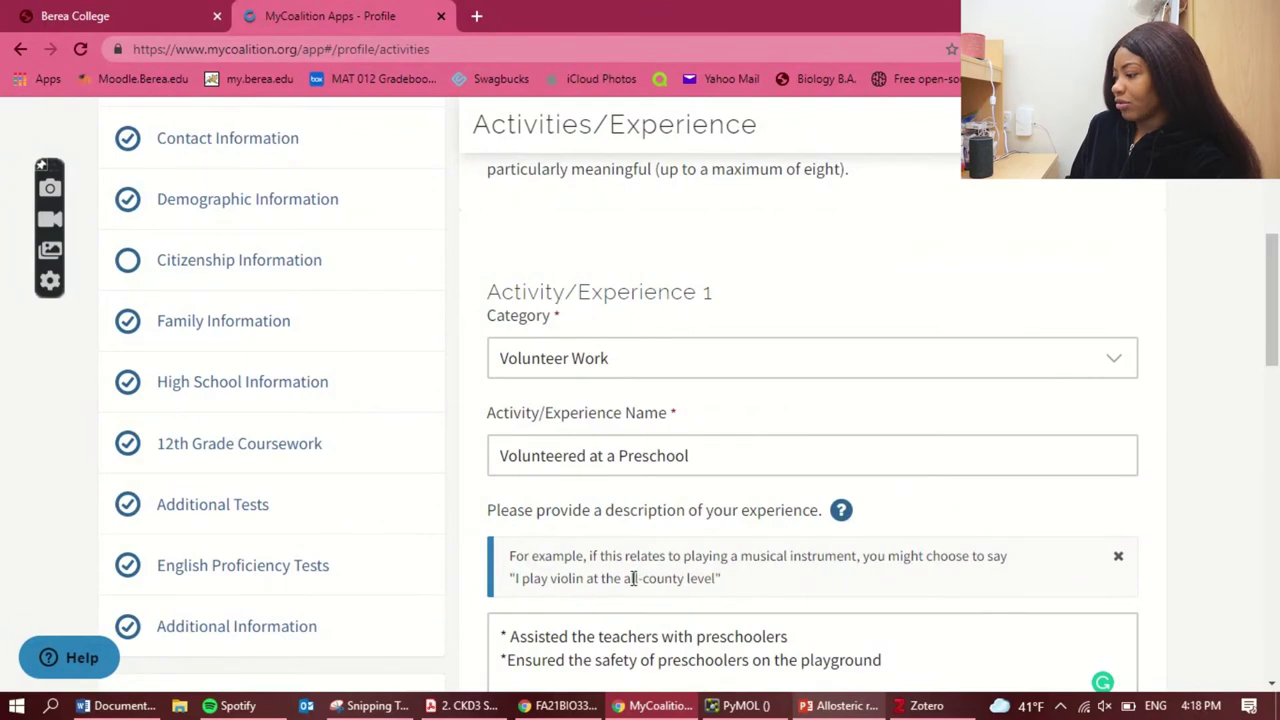
left_click(841, 512)
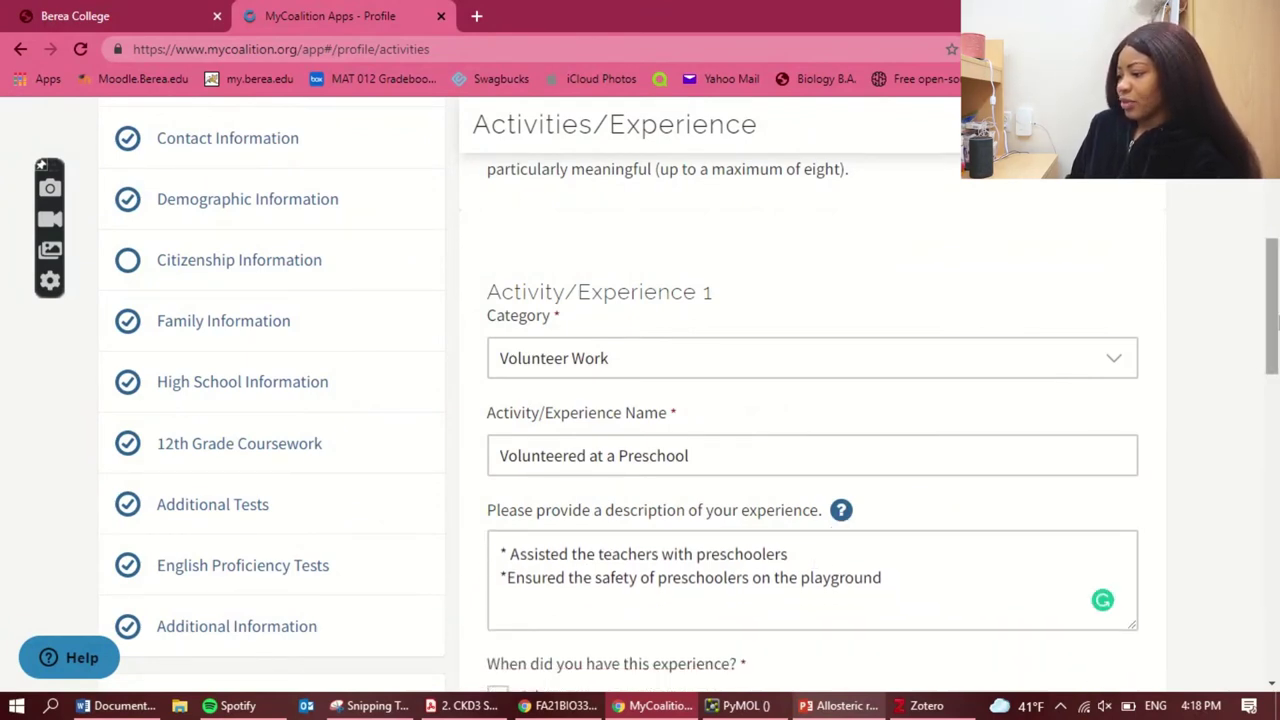
left_click_drag(1273, 352, 1274, 387)
Step: Mark the activity as done in 11th and 12th grade and still ongoing
left_click(503, 360)
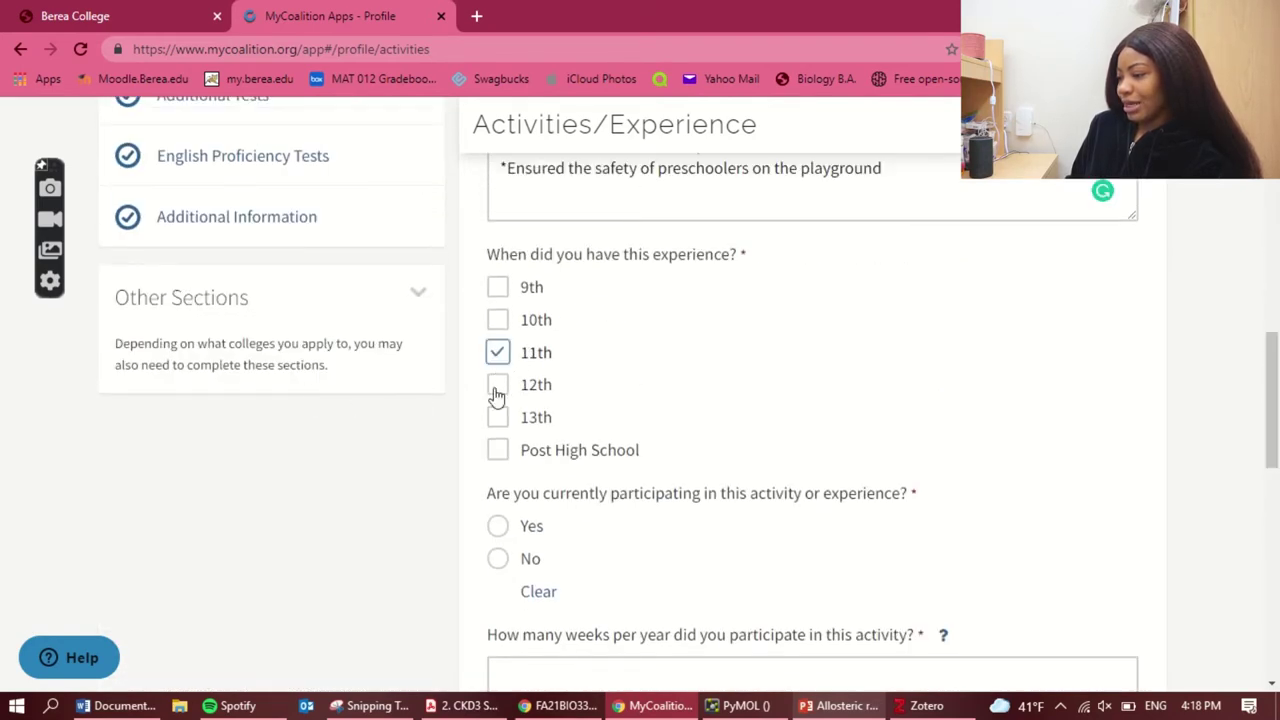
left_click(498, 392)
left_click(503, 451)
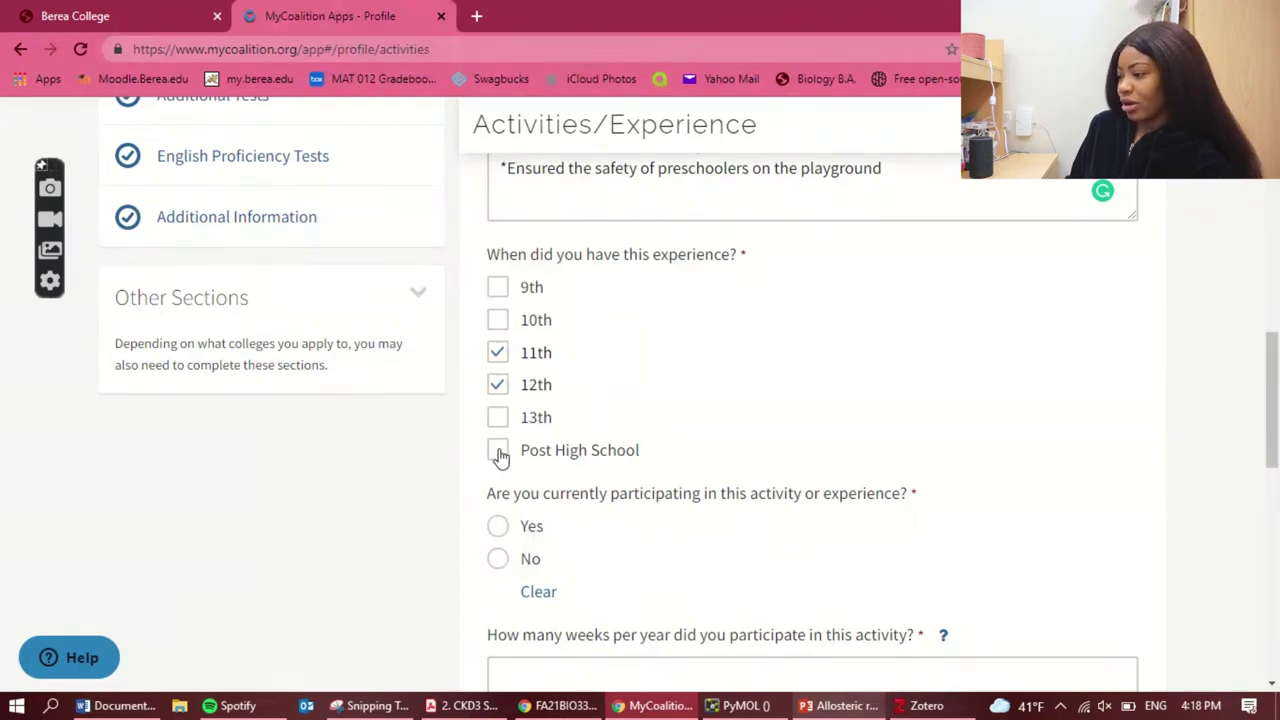
left_click(497, 526)
scroll(700, 450, "down", 3)
Step: Enter 20 weeks per year, with 10 high-end and 5 low-end weekly hours
left_click(946, 357)
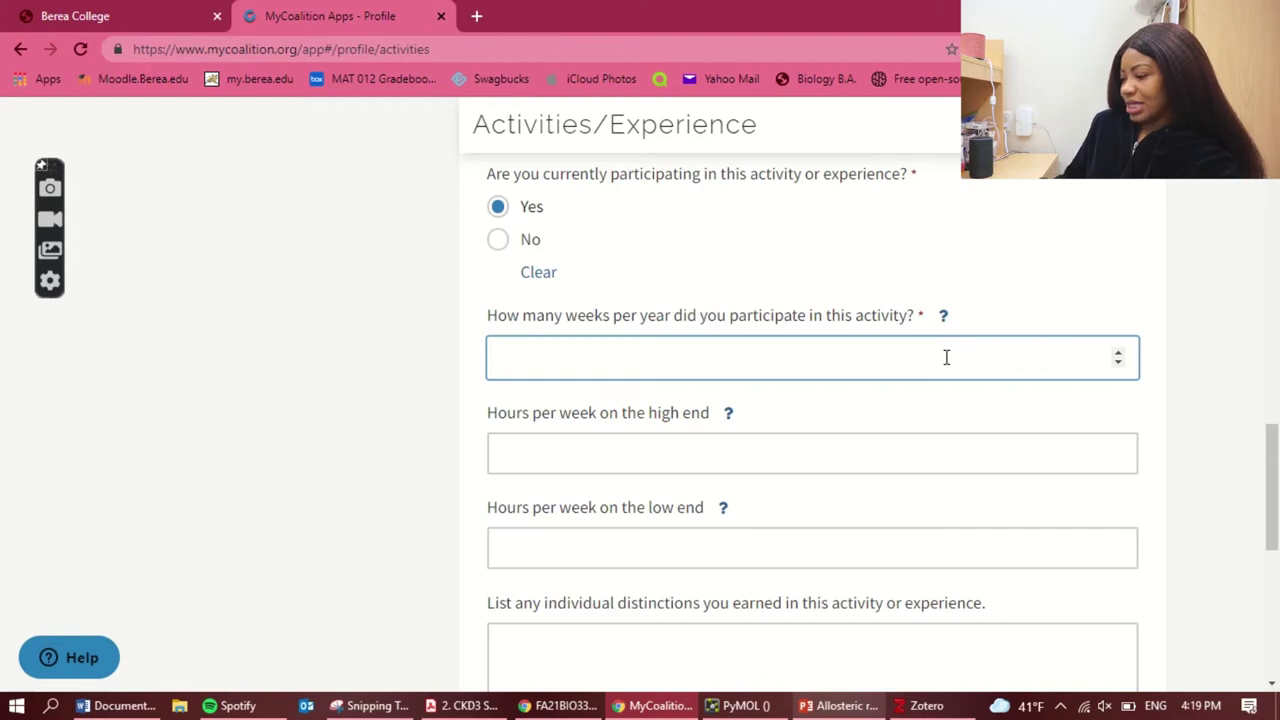
type("20")
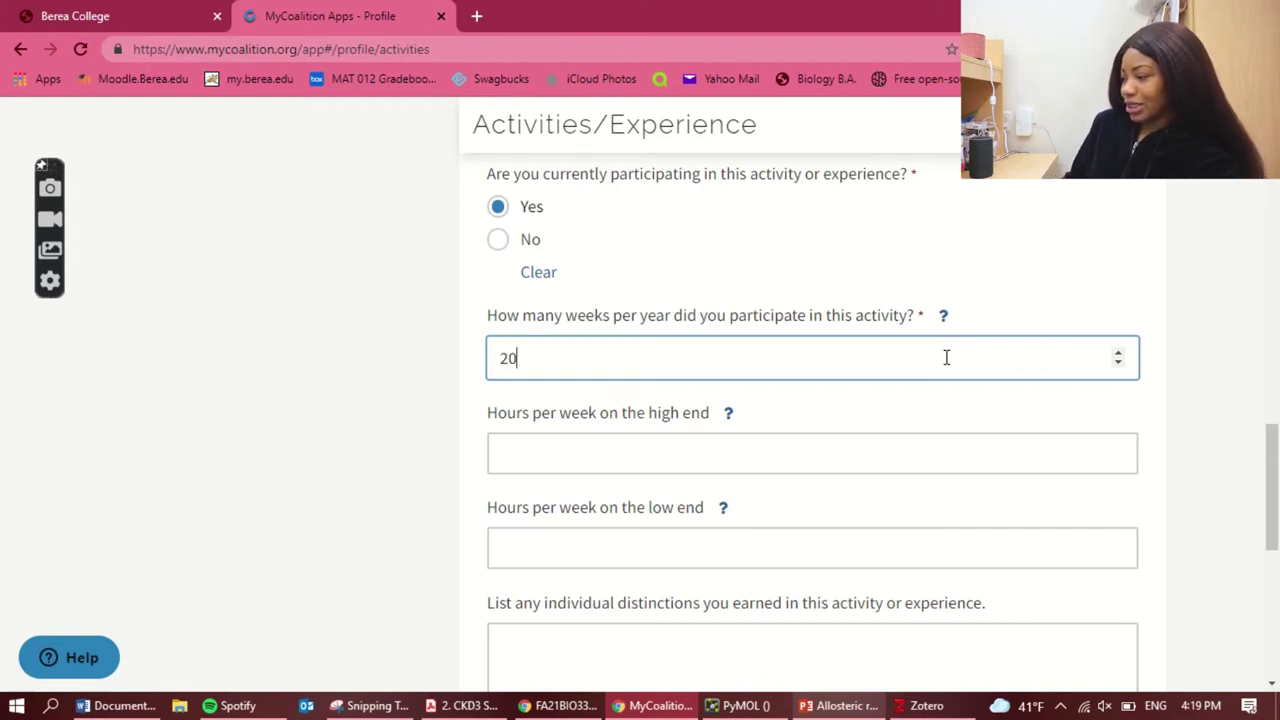
left_click_drag(1276, 505, 1276, 523)
left_click(831, 362)
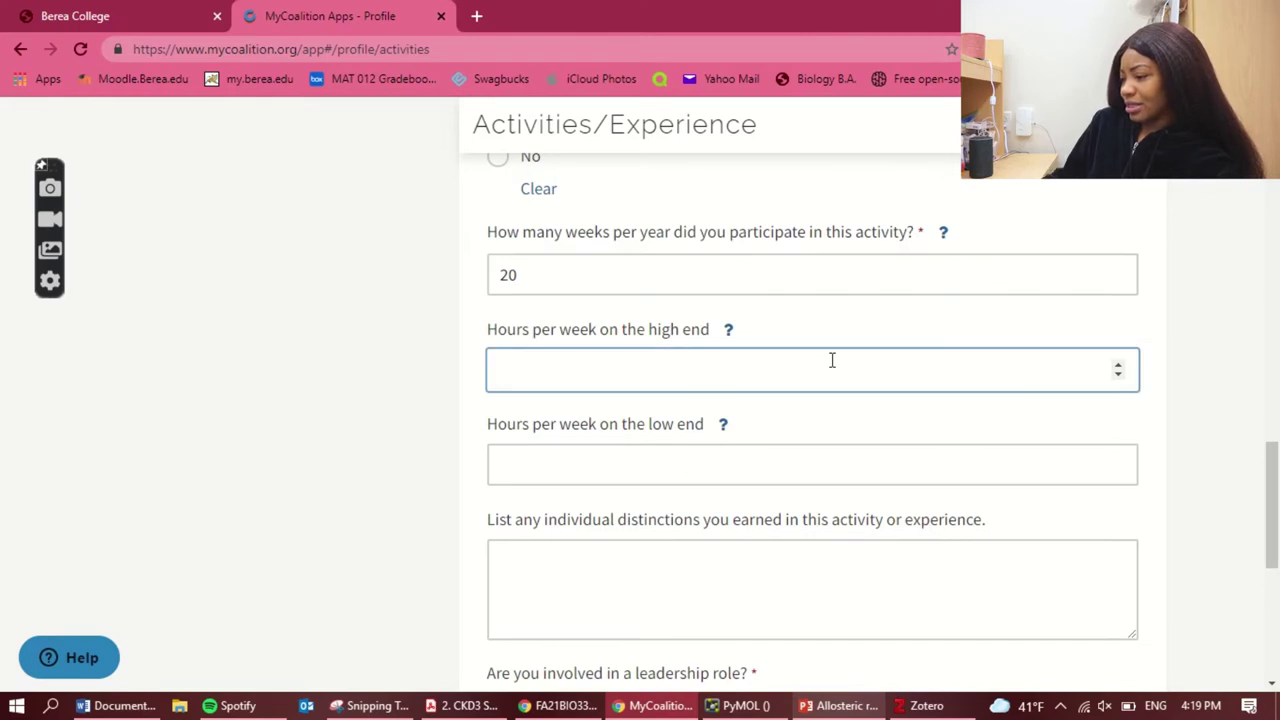
left_click(782, 474)
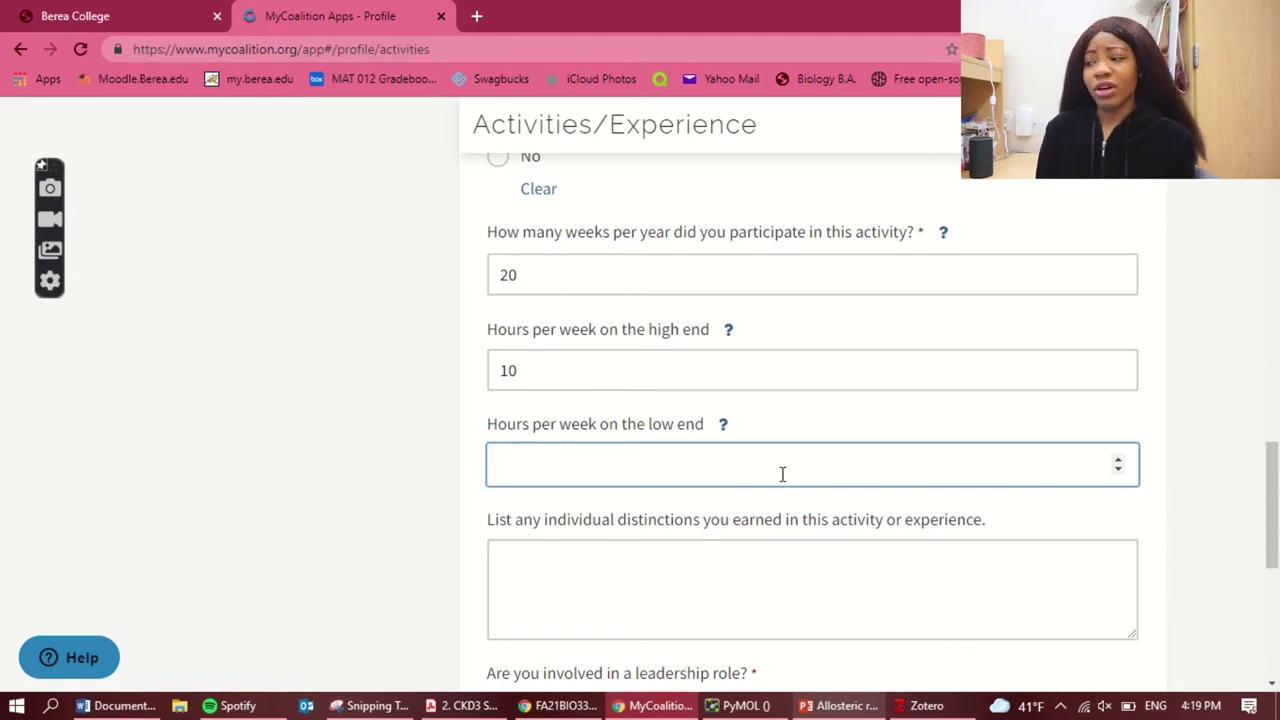
left_click_drag(1270, 510, 1272, 476)
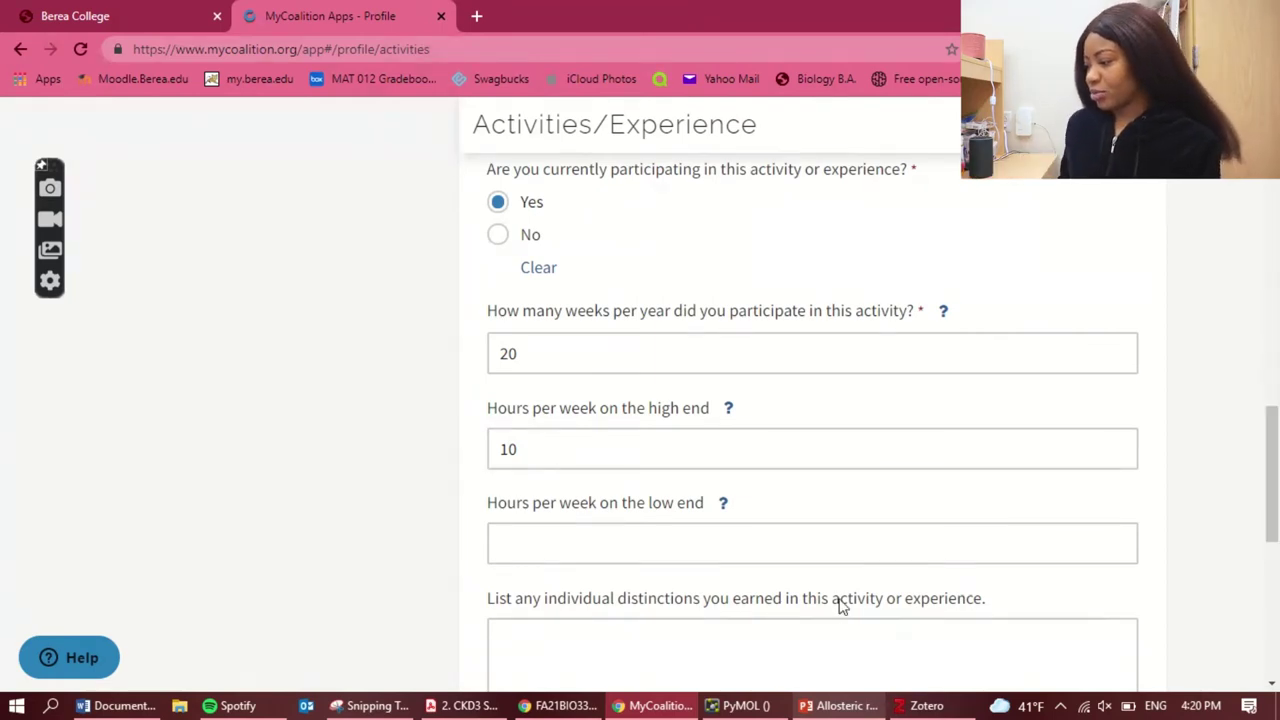
left_click(855, 557)
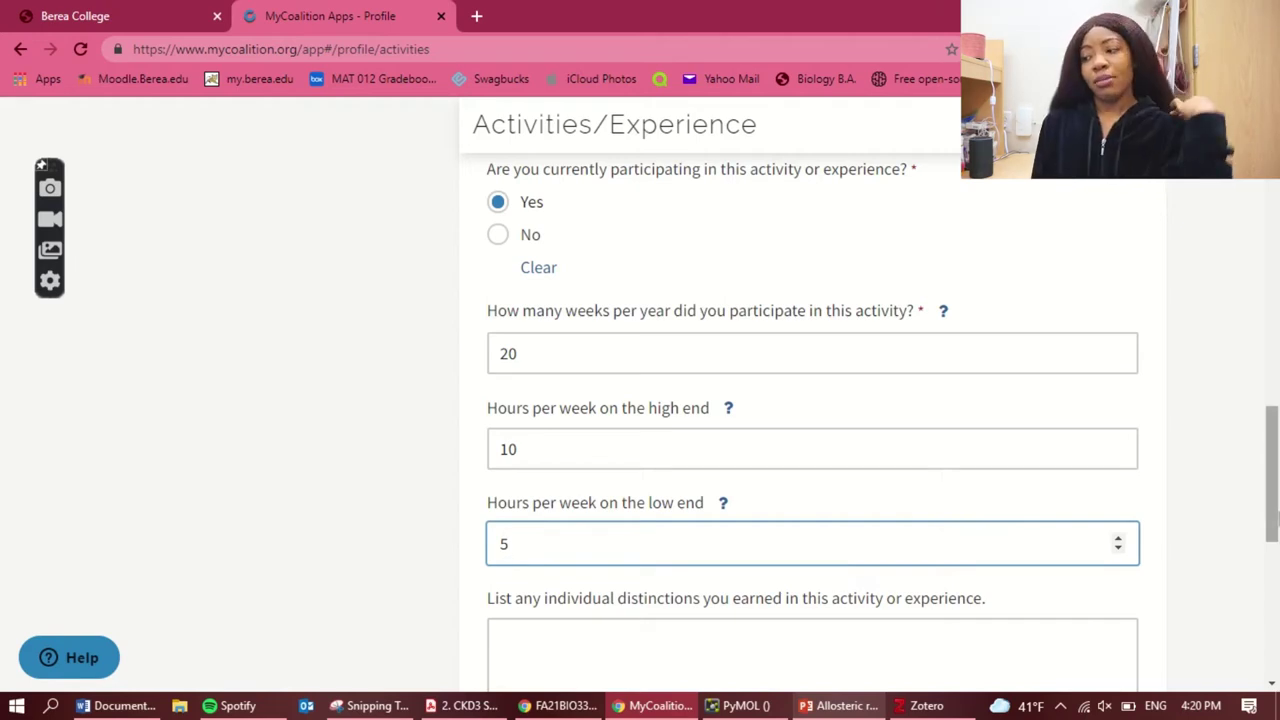
left_click_drag(1274, 515, 1275, 540)
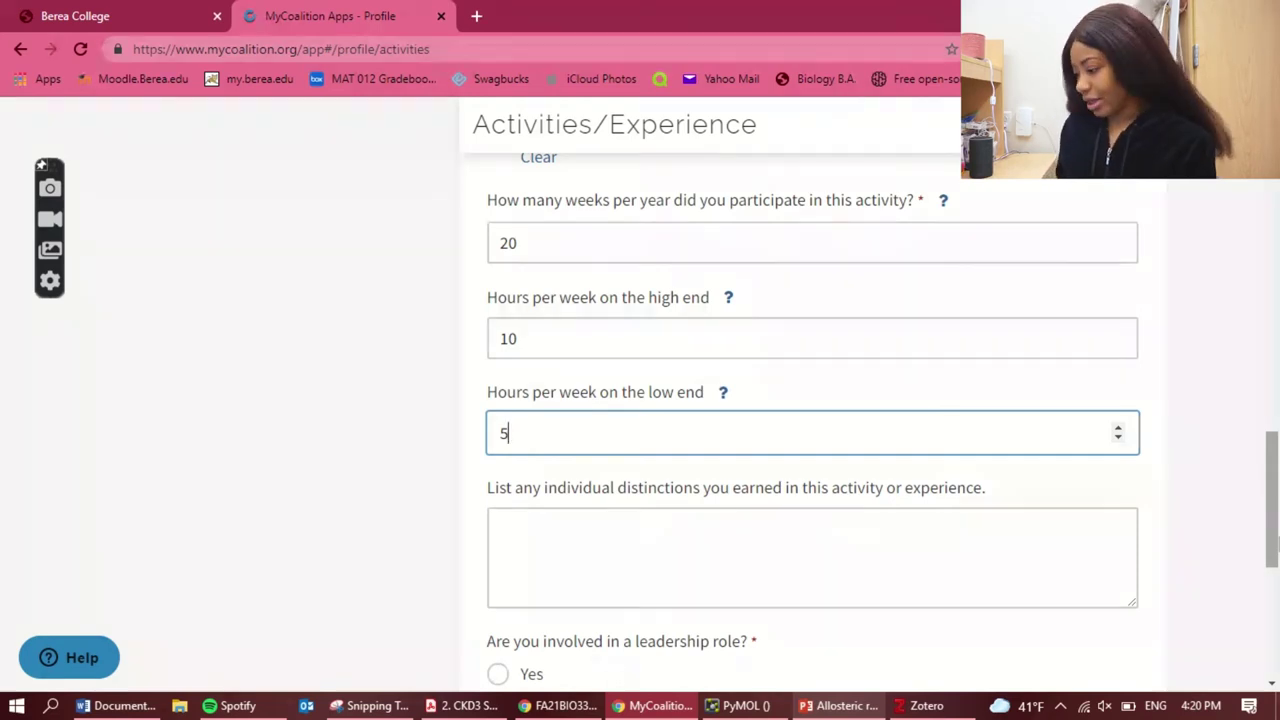
scroll(840, 400, "down", 4)
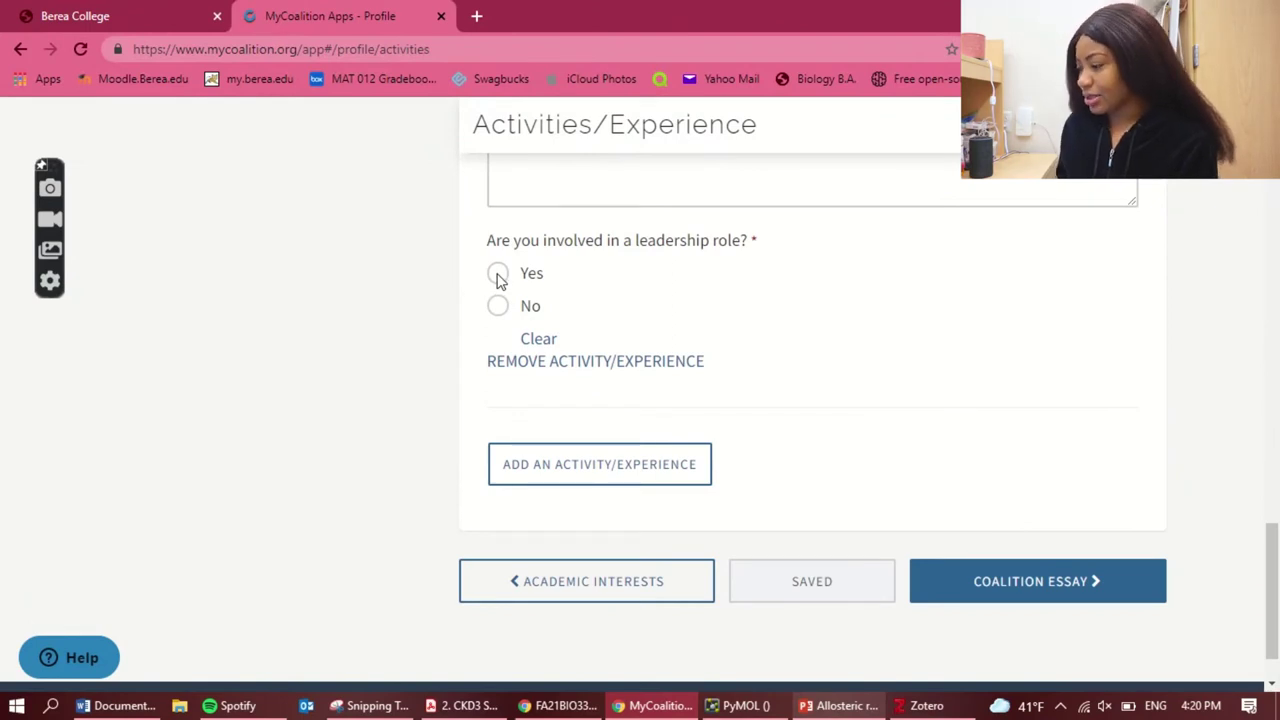
Step: Answer No to holding a leadership role in the preschool activity
left_click(498, 275)
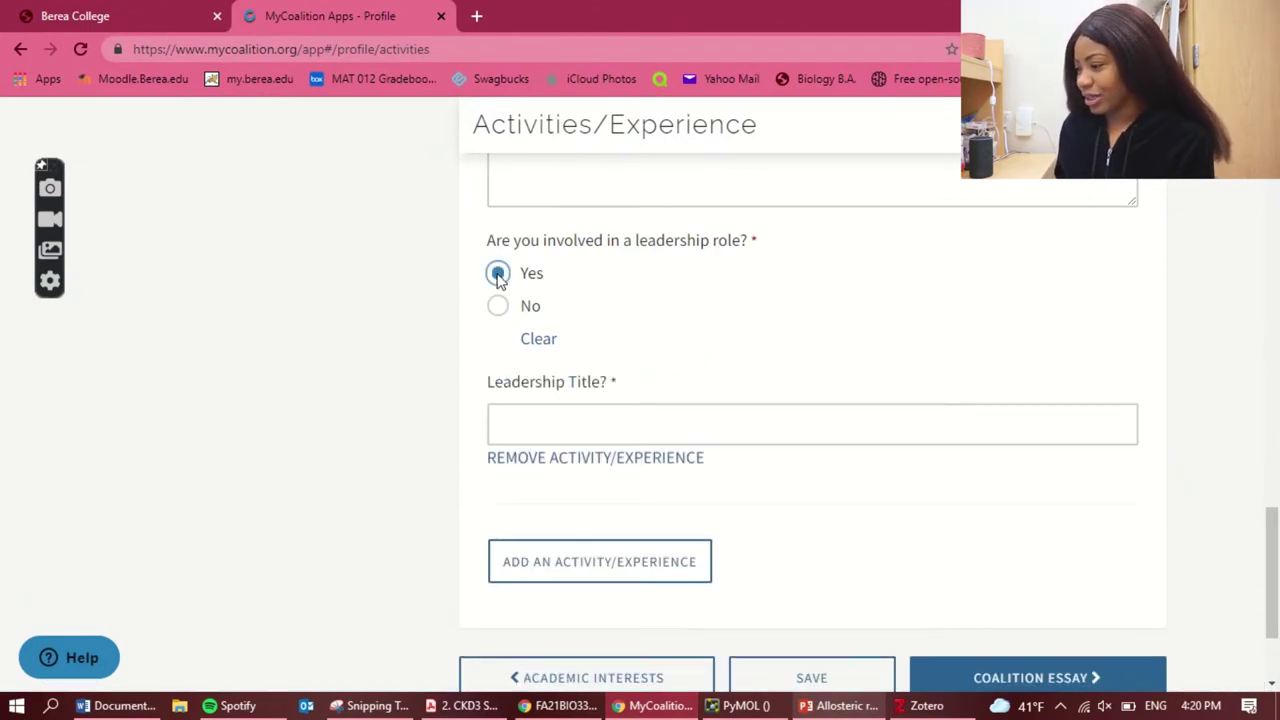
left_click(1006, 407)
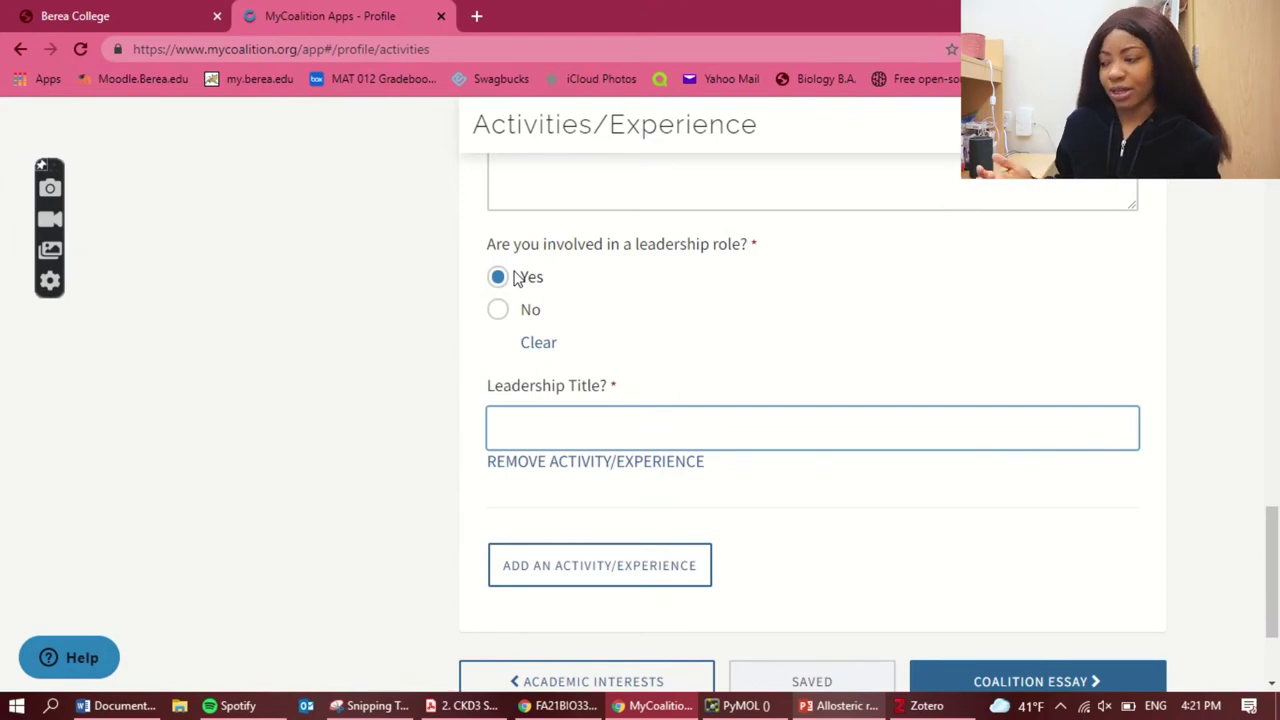
scroll(513, 280, "up", 2)
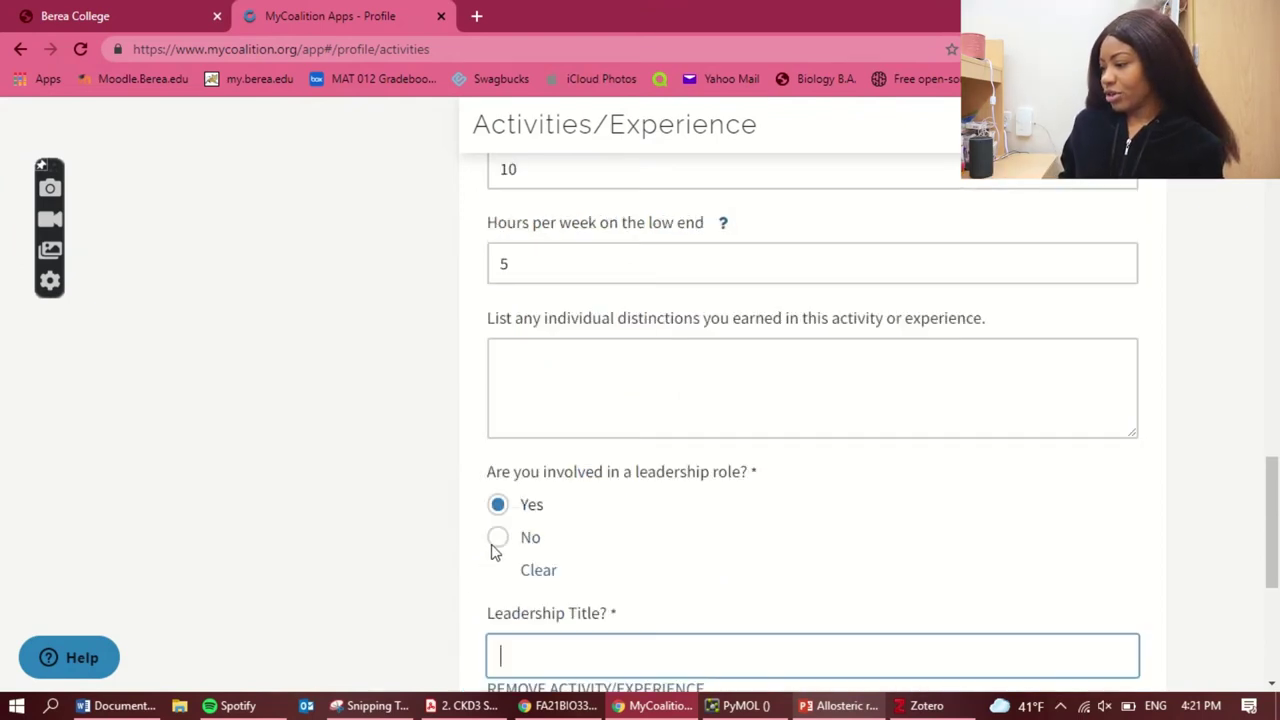
left_click(497, 538)
scroll(497, 545, "down", 3)
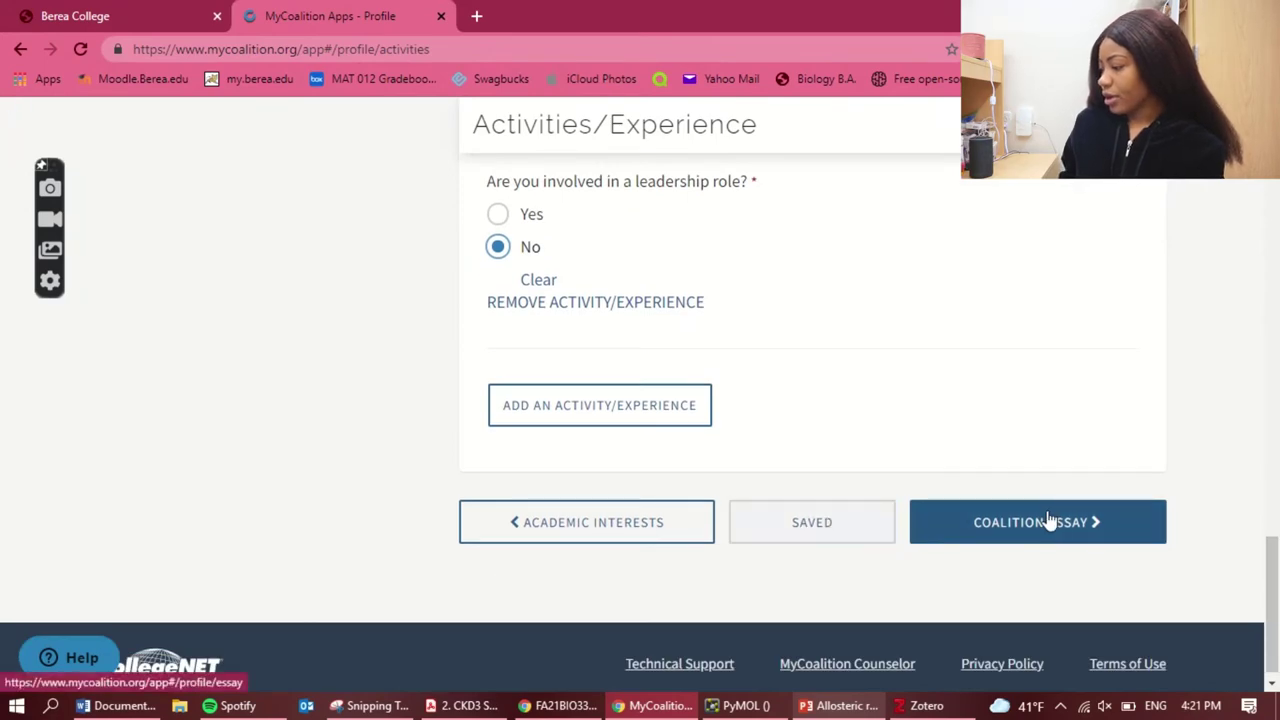
Step: Open the Coalition Essay section and review the list of 49 colleges requiring it
left_click(1049, 520)
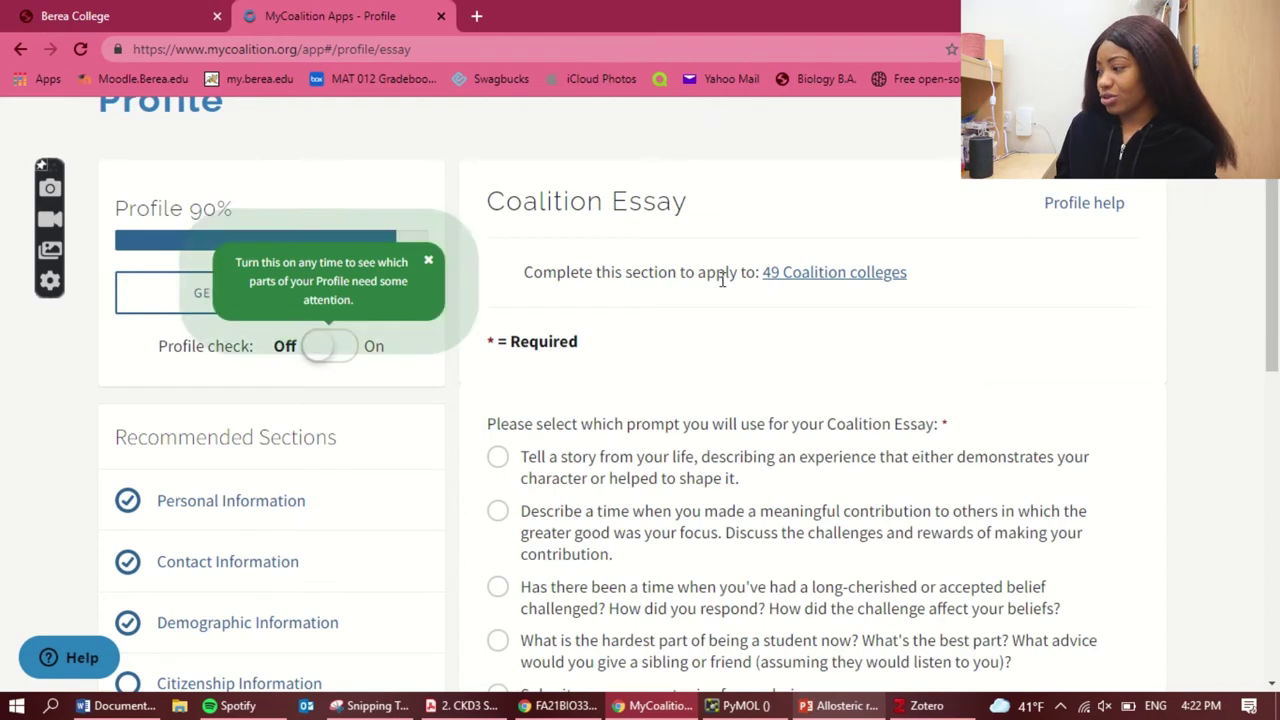
right_click(800, 287)
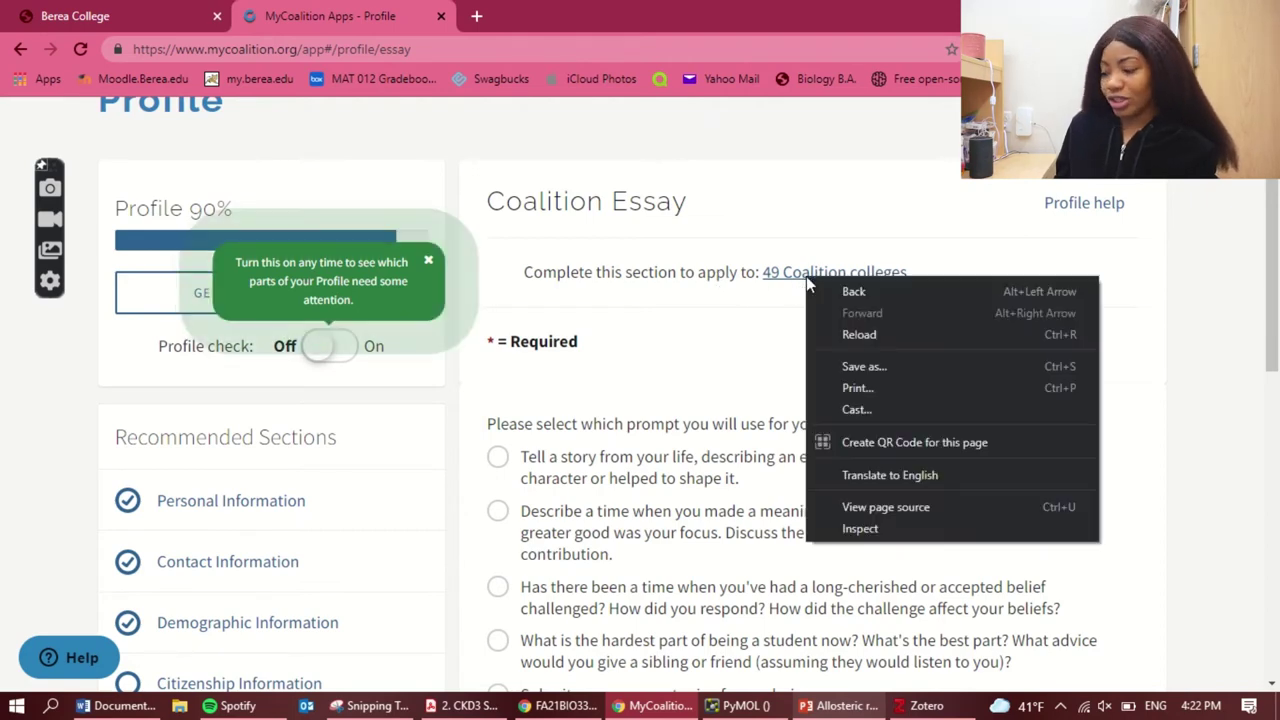
key("Escape")
left_click(800, 287)
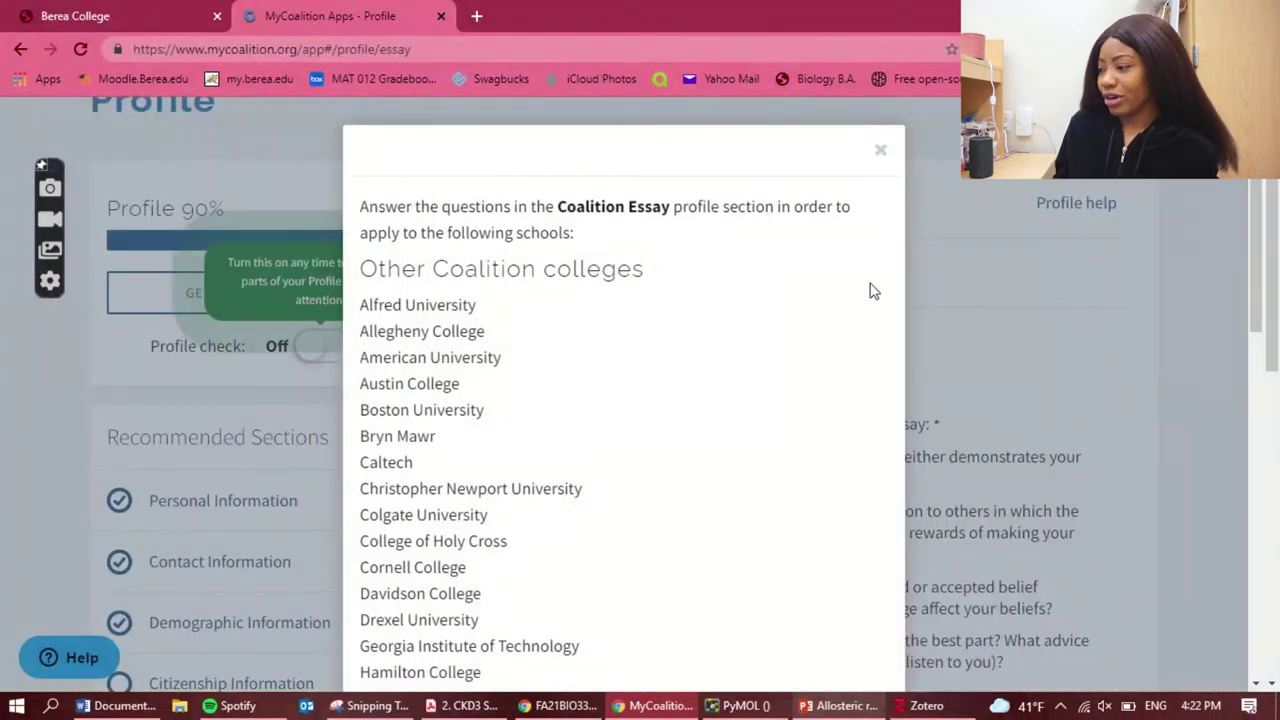
left_click_drag(1259, 260, 1236, 544)
scroll(880, 300, "up", 10)
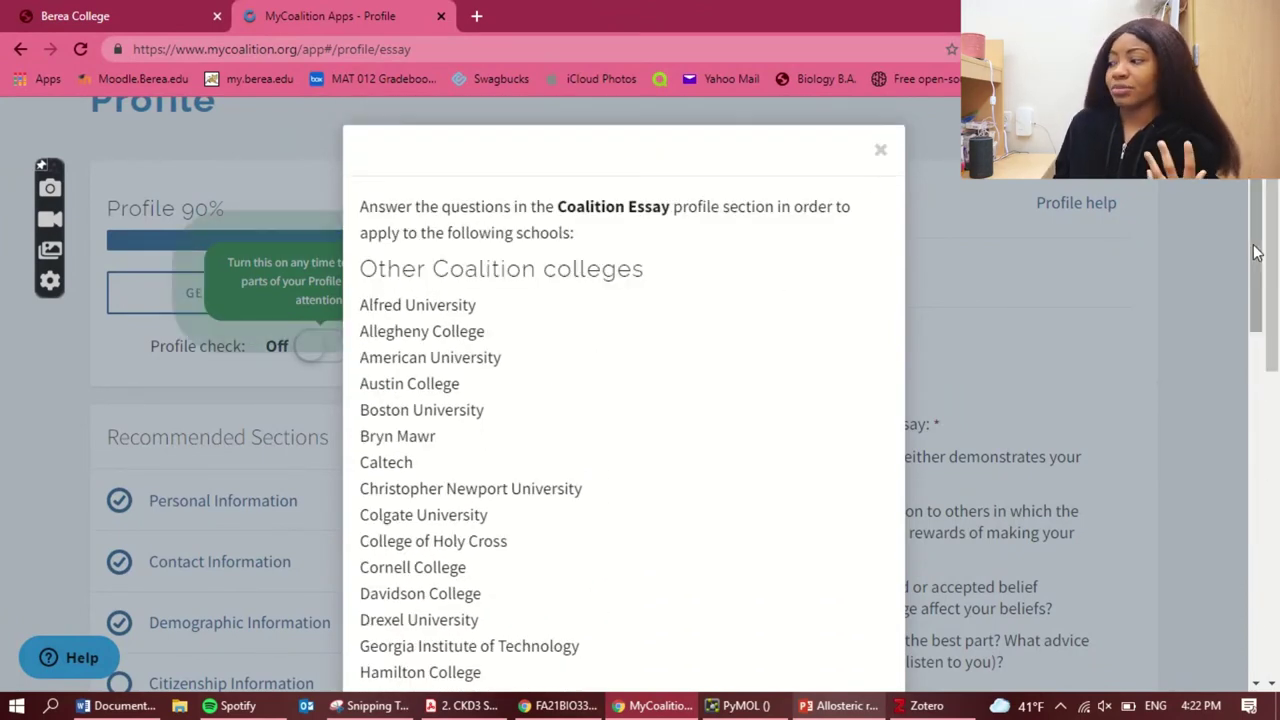
left_click_drag(1251, 248, 1260, 497)
scroll(1086, 194, "up", 1)
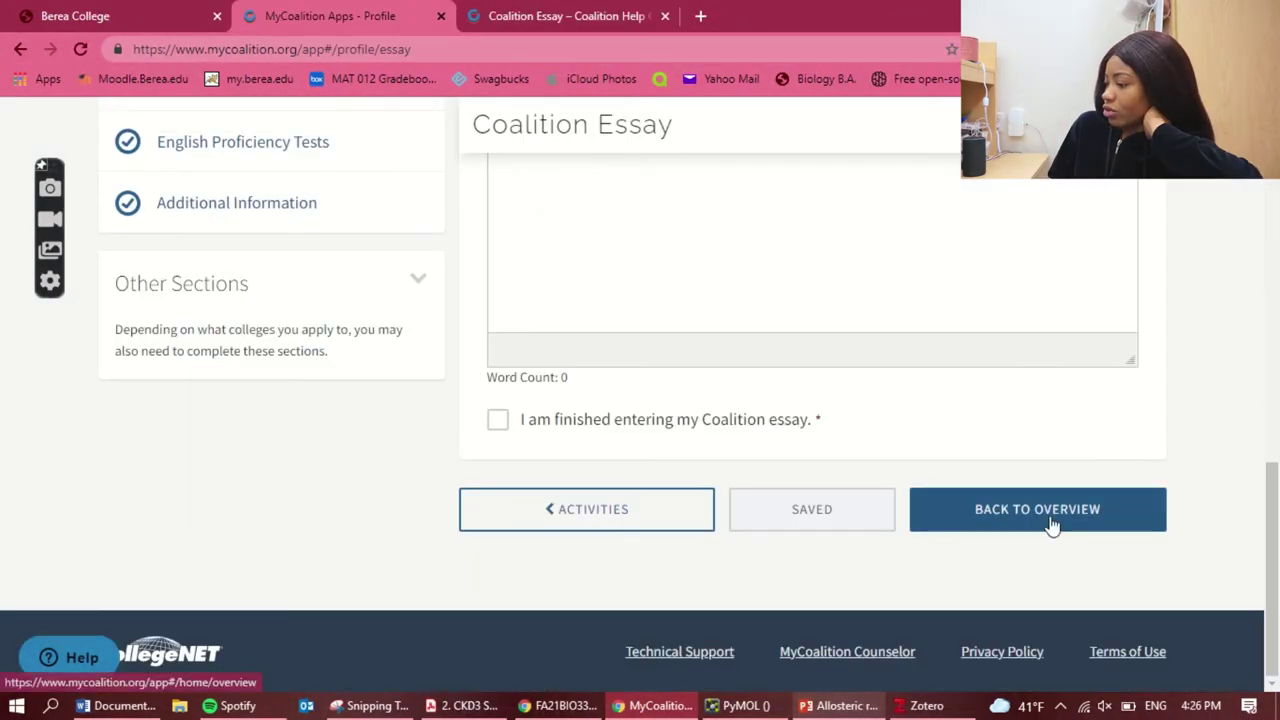
Step: Return to the Overview and open the Locker
left_click(1052, 525)
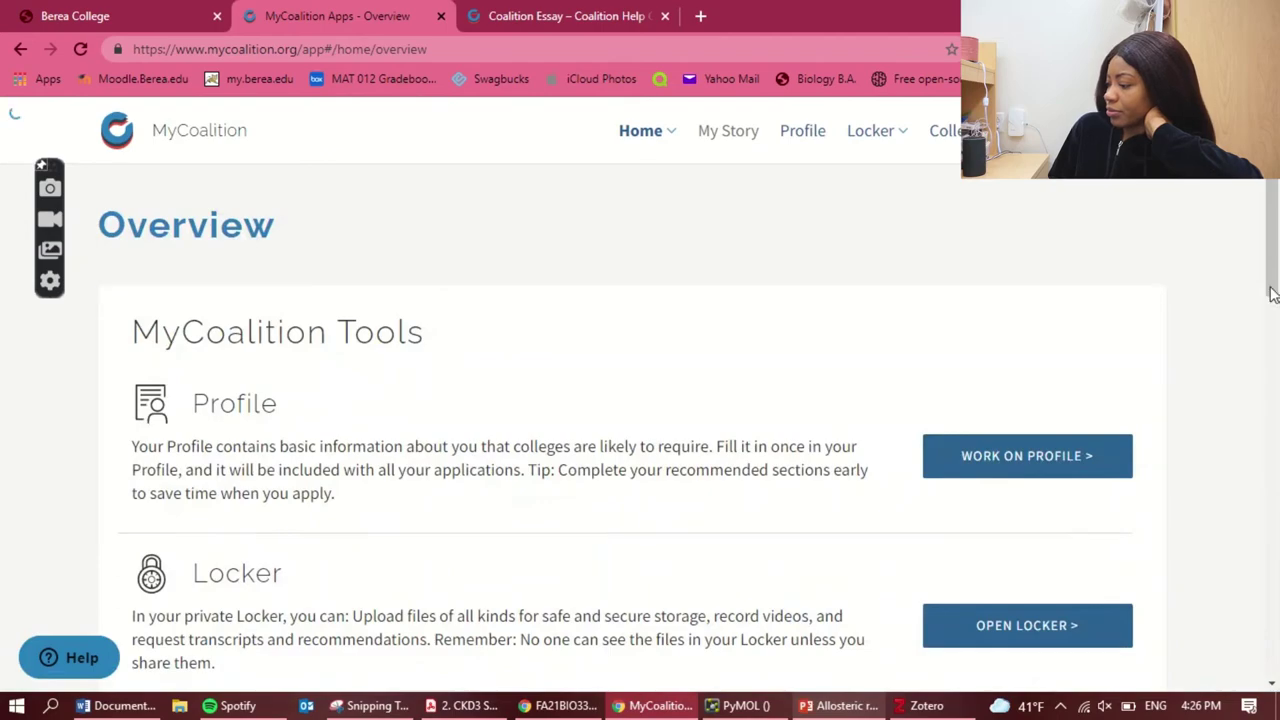
left_click_drag(1272, 293, 1262, 328)
left_click(1055, 495)
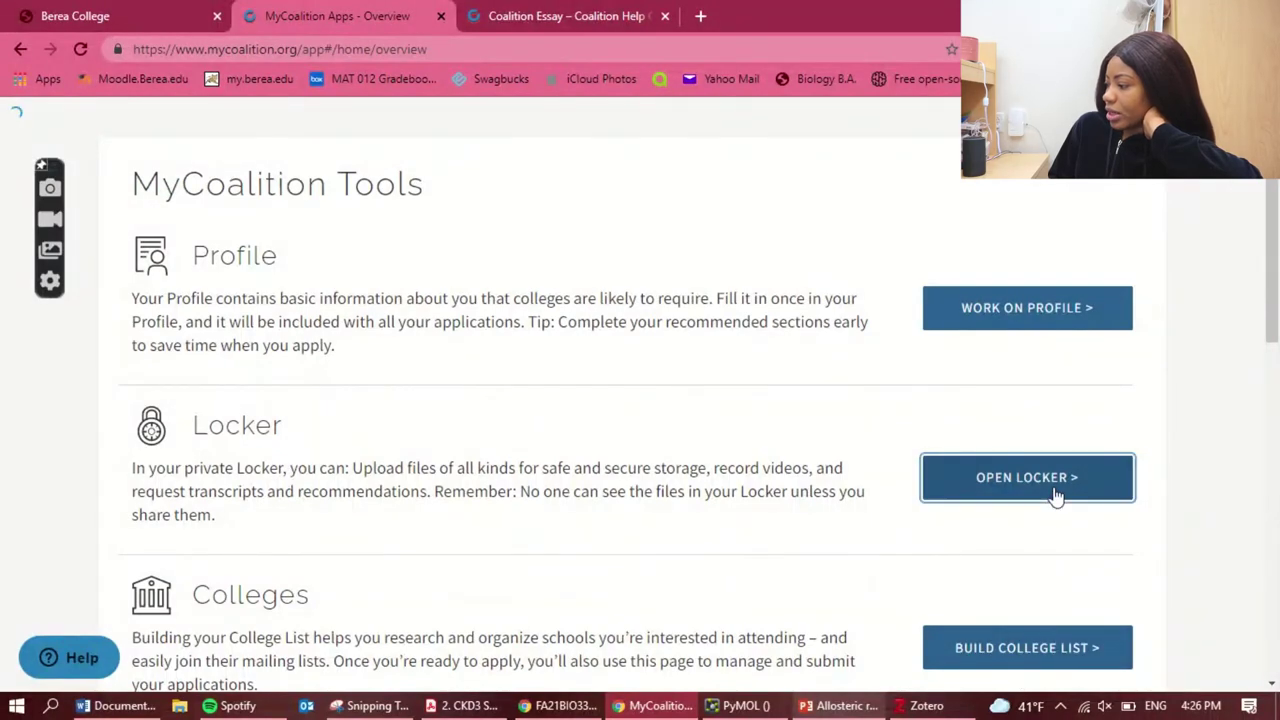
left_click_drag(1277, 262, 530, 308)
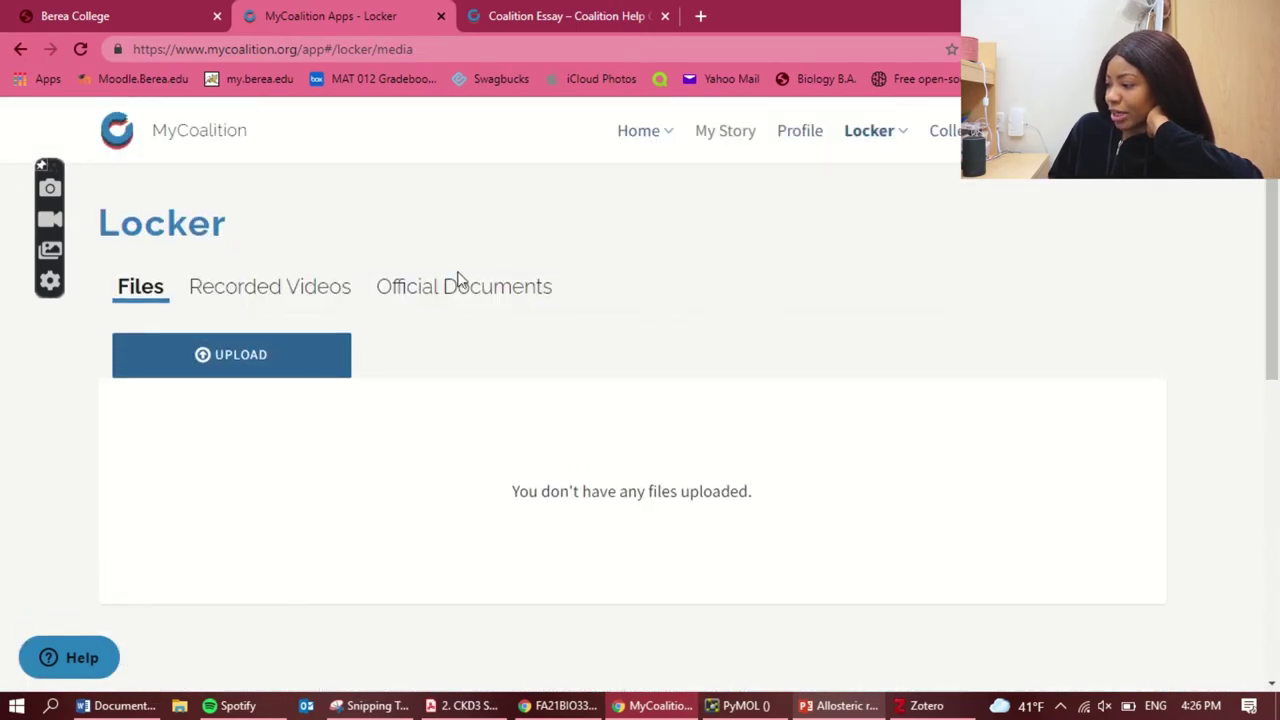
left_click_drag(457, 277, 457, 309)
left_click(457, 309)
Step: View the Locker's Recorded Videos and Official Documents, then return to the Overview
left_click(332, 303)
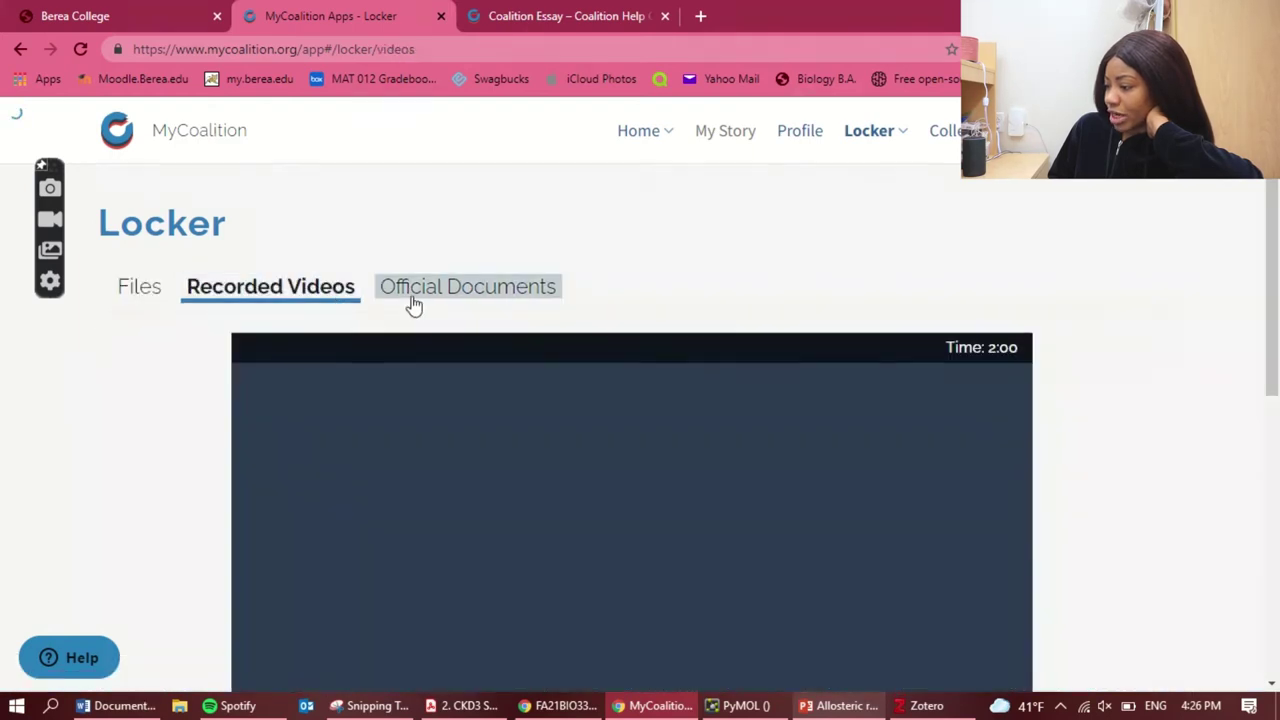
left_click(414, 305)
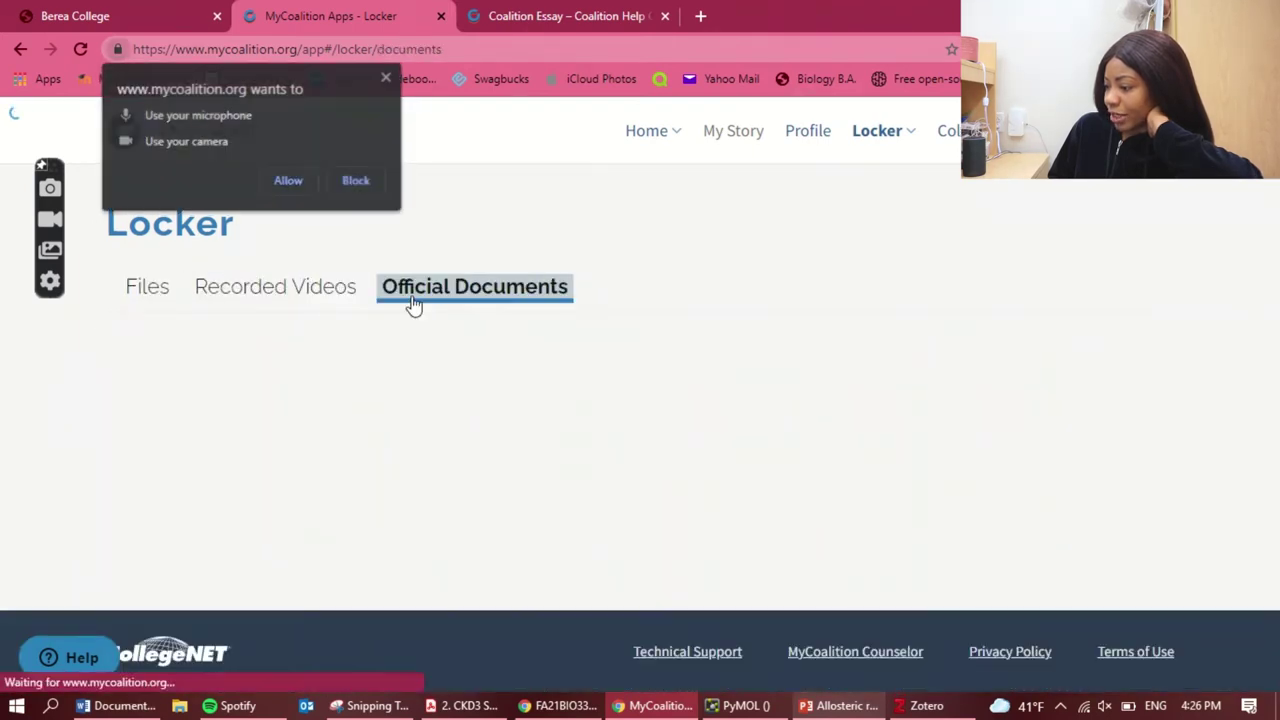
scroll(1277, 325, "down", 1)
scroll(1277, 325, "down", 2)
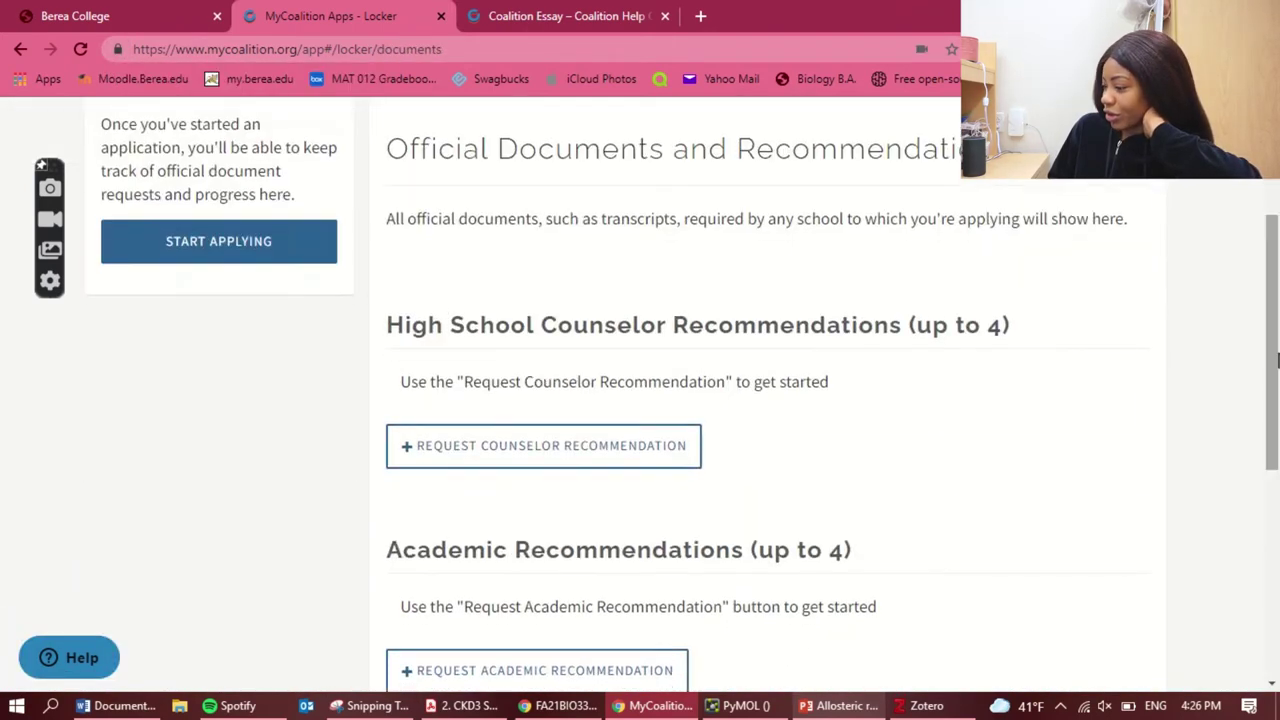
left_click(636, 465)
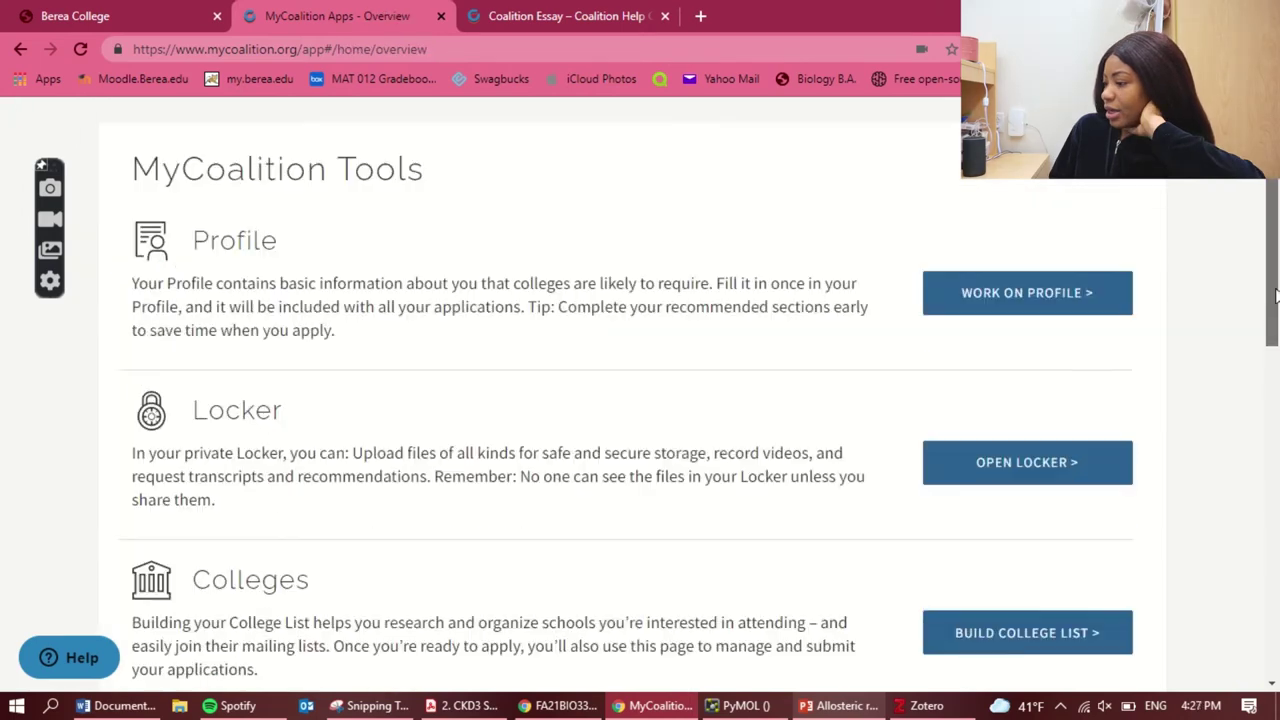
scroll(1260, 382, "down", 3)
Step: Start a Berea College application as An International First Year Student and confirm
left_click(1086, 289)
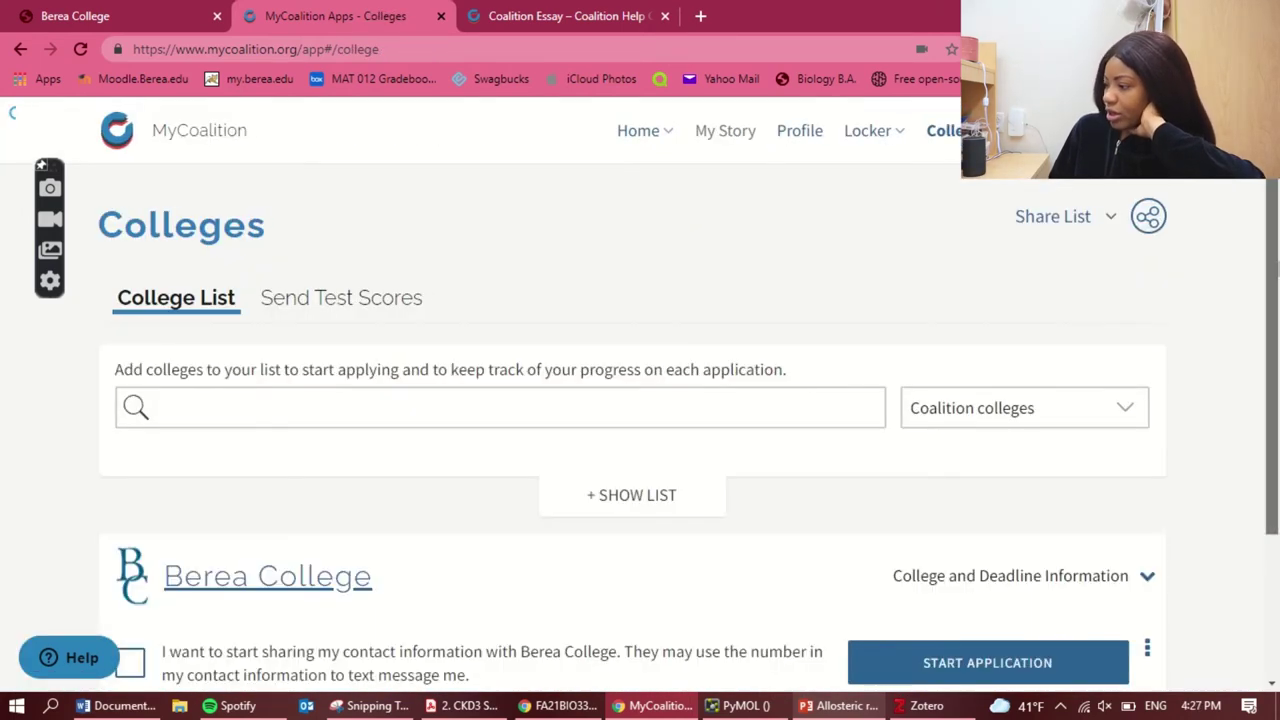
scroll(1277, 428, "down", 2)
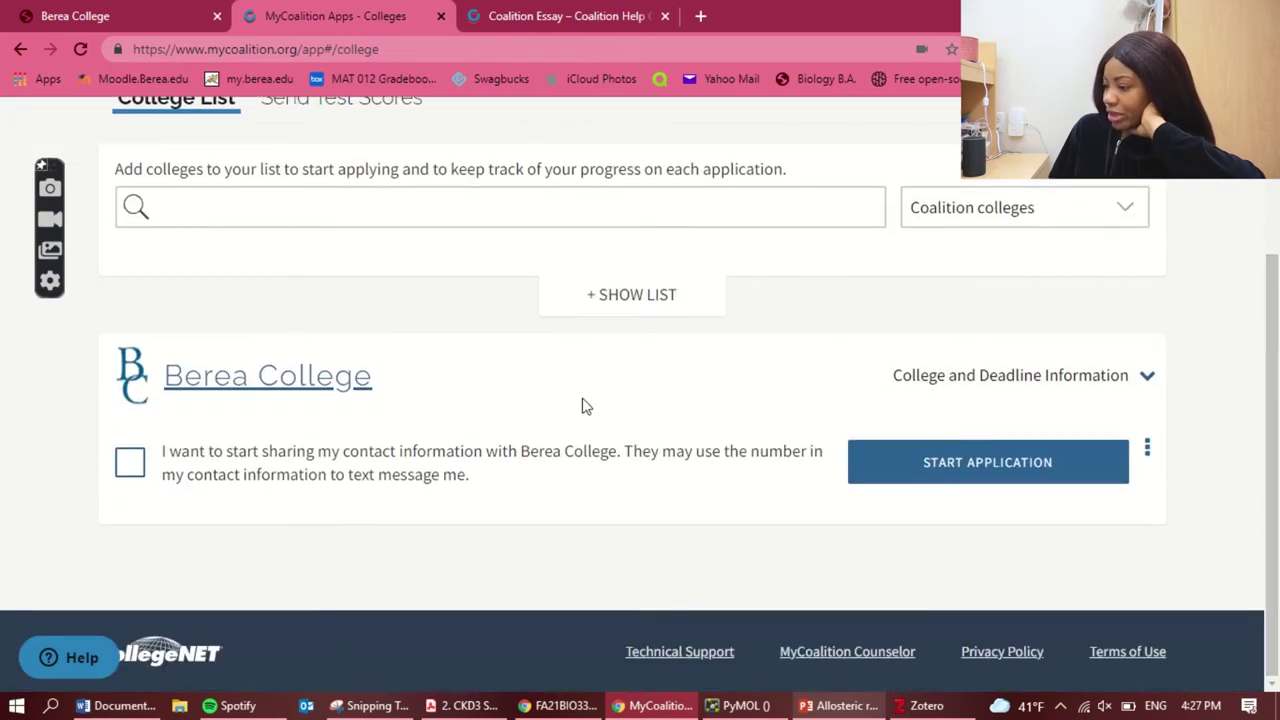
left_click(926, 479)
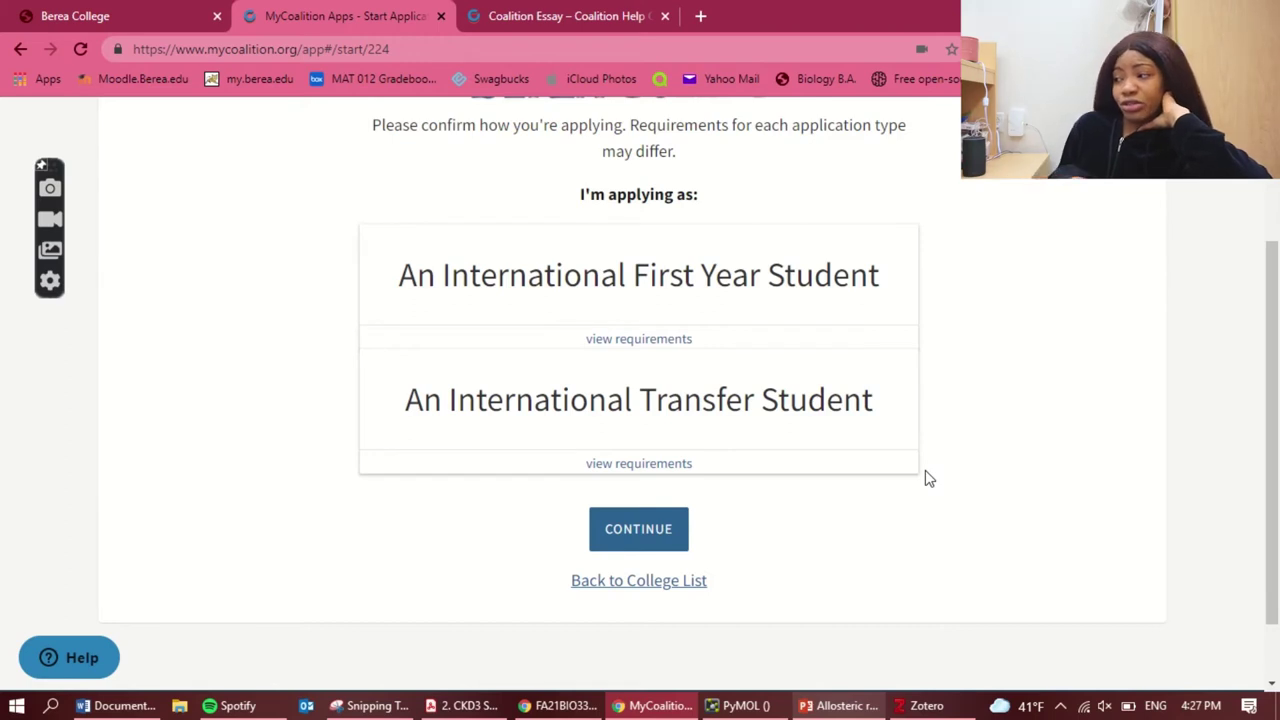
left_click(654, 297)
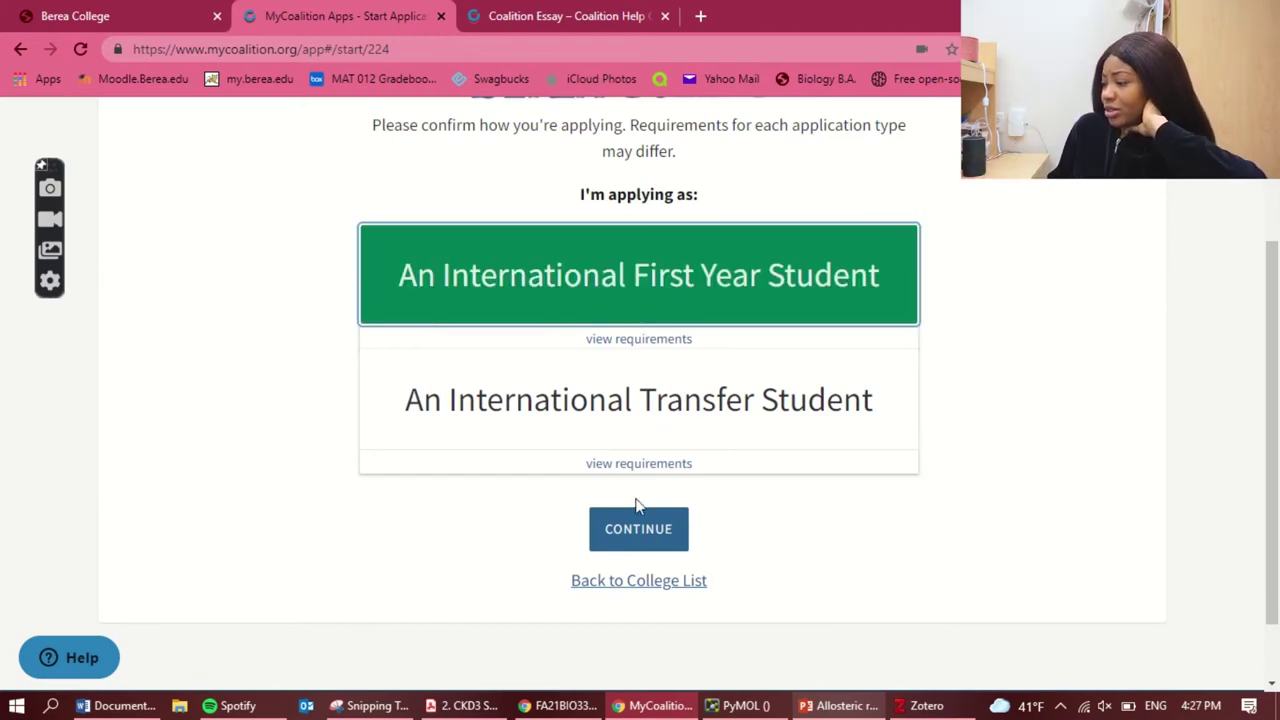
left_click(638, 528)
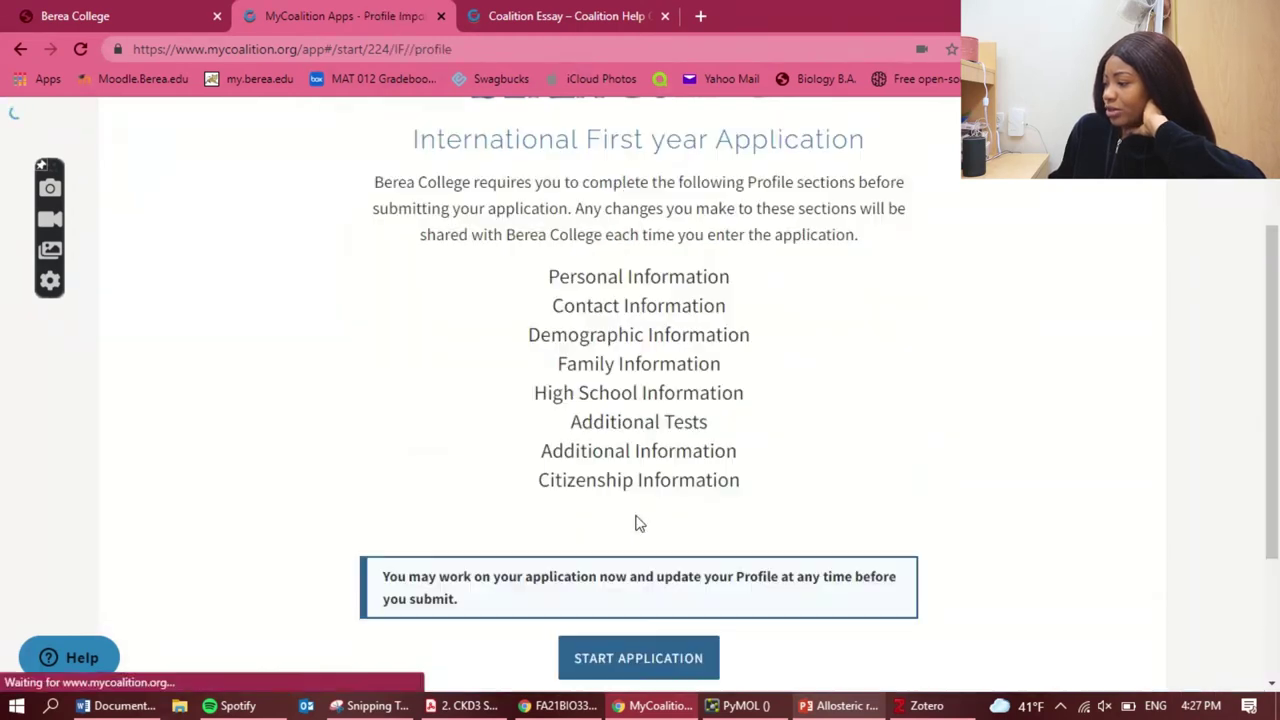
scroll(620, 530, "down", 2)
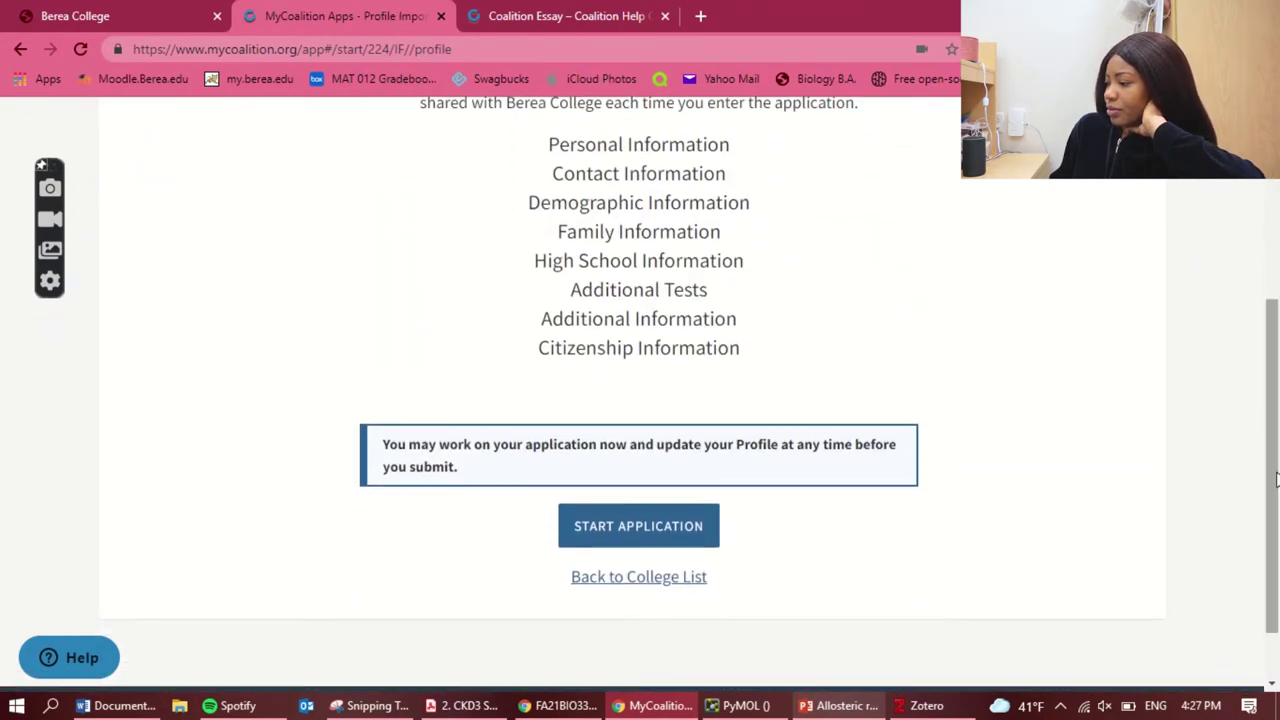
Step: Start the Berea application and review the profile sections before returning
left_click(620, 530)
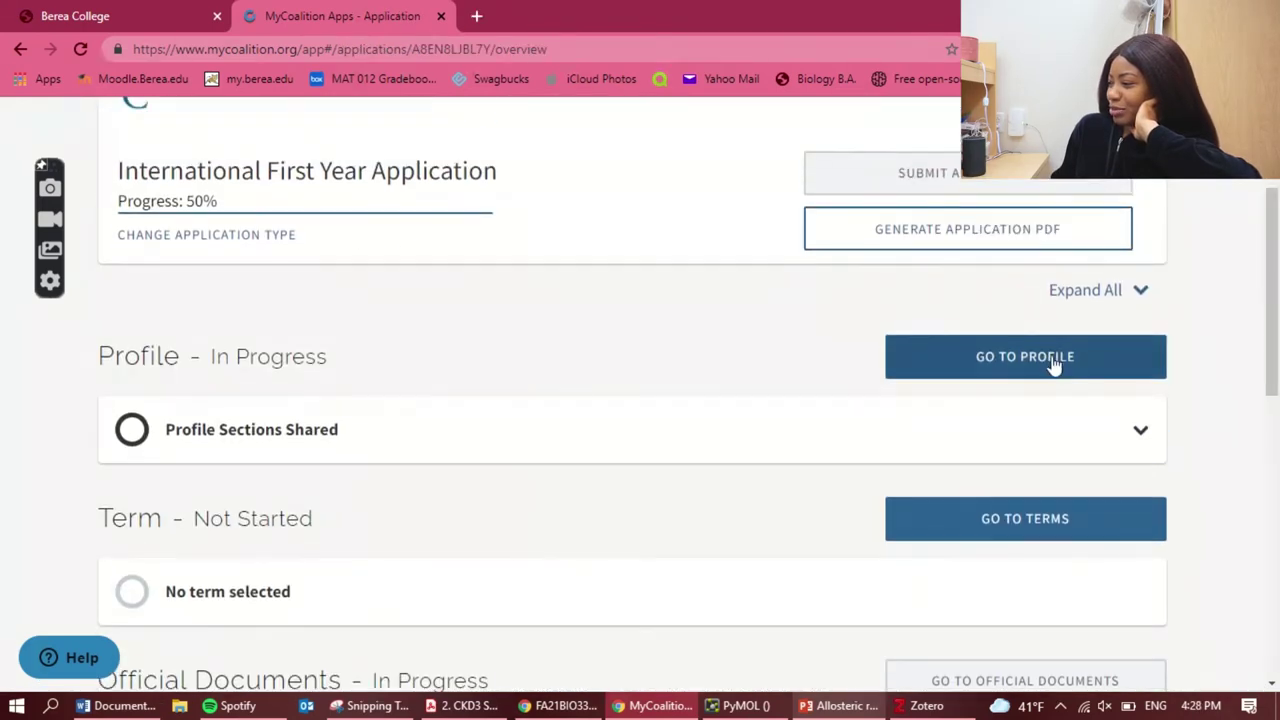
left_click(1053, 366)
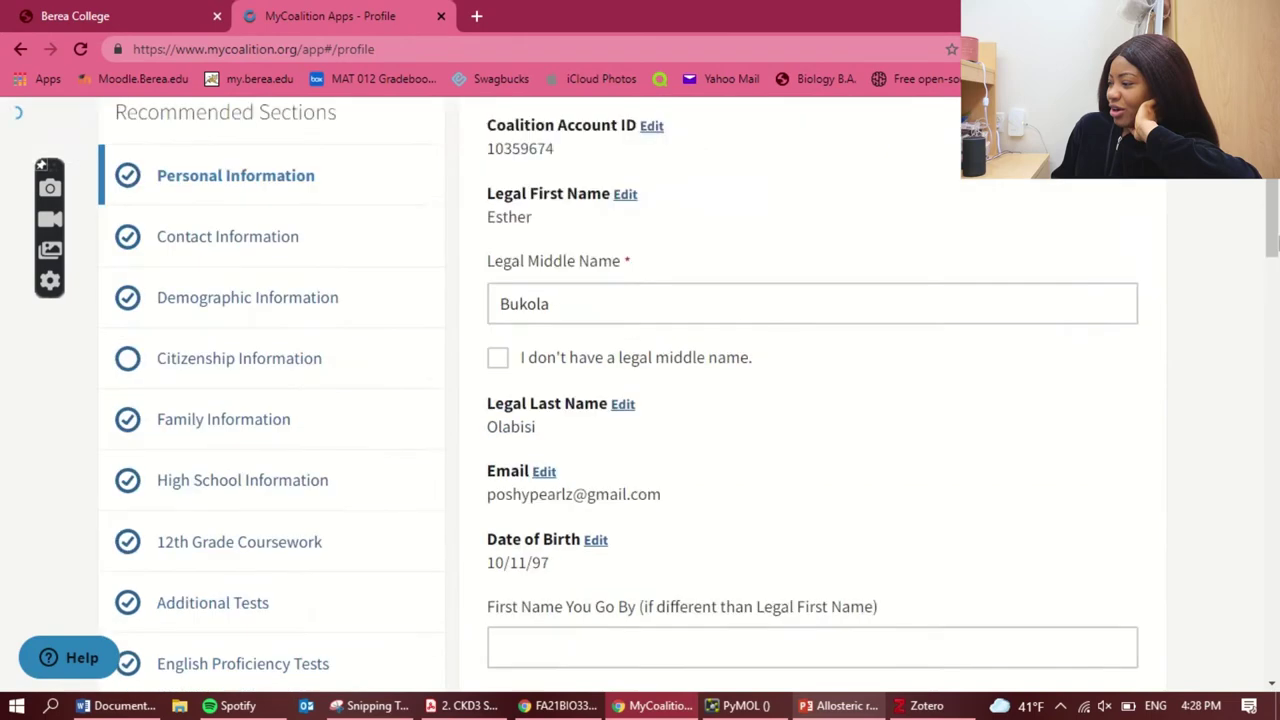
left_click_drag(1276, 240, 1275, 688)
scroll(1260, 626, "up", 20)
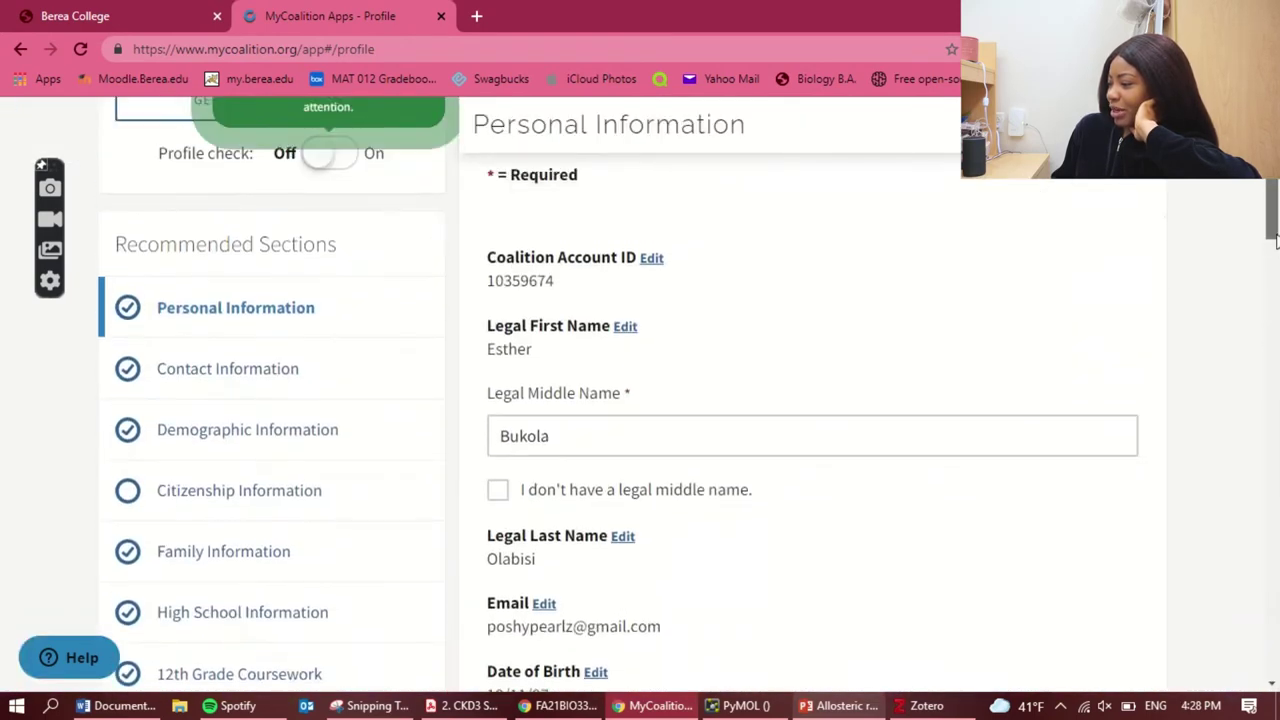
scroll(1260, 626, "down", 15)
scroll(1260, 626, "down", 15)
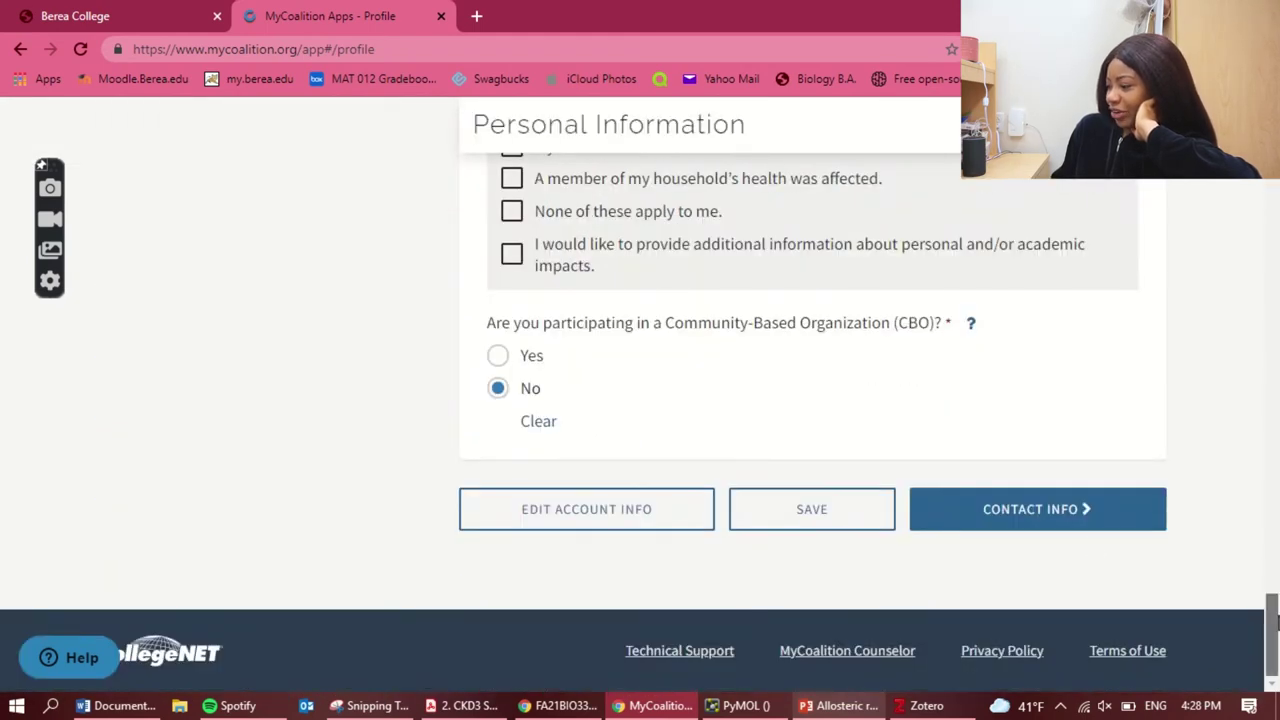
left_click(989, 530)
scroll(1055, 380, "down", 3)
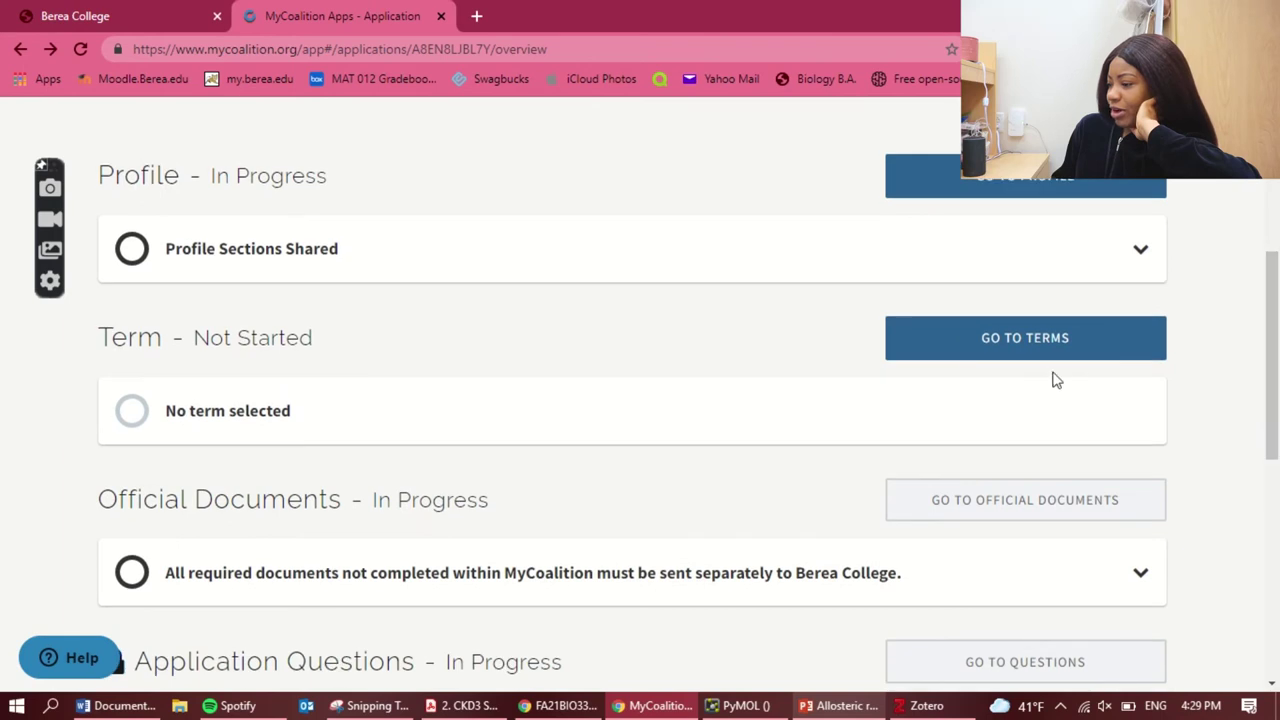
Step: Select Fall 2022 as the application term and continue
left_click(1045, 352)
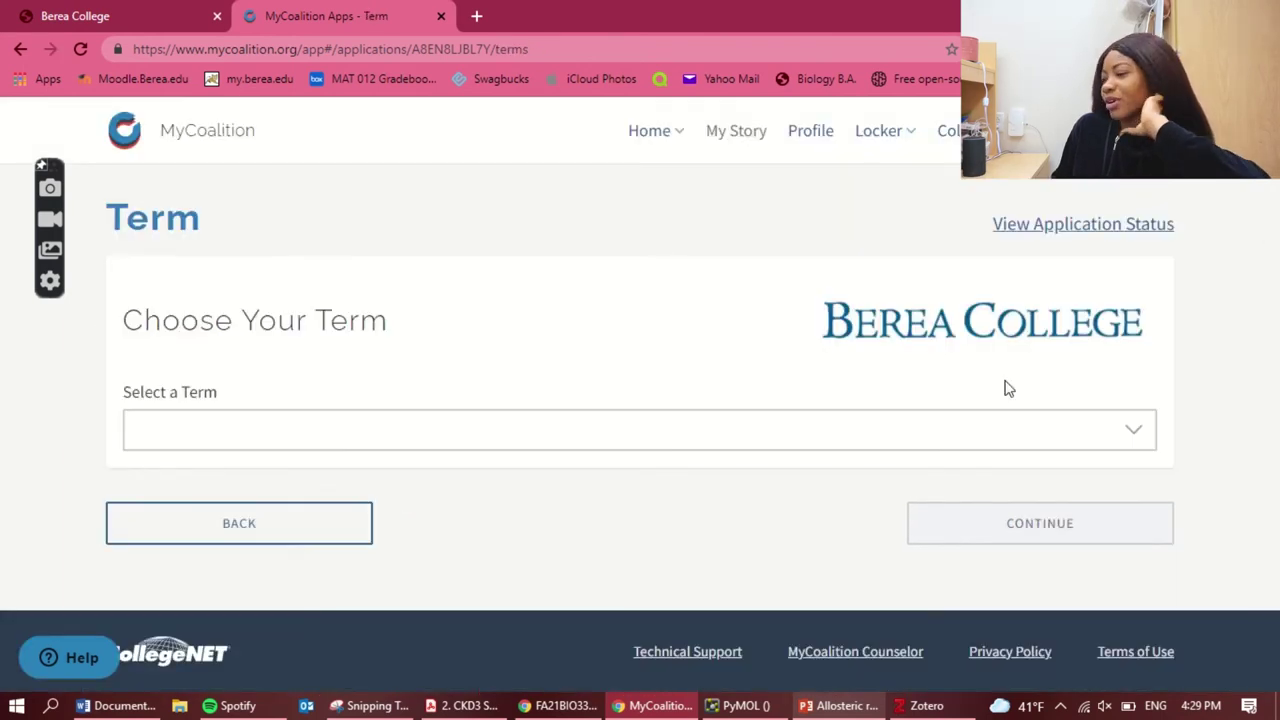
left_click(937, 432)
left_click(873, 492)
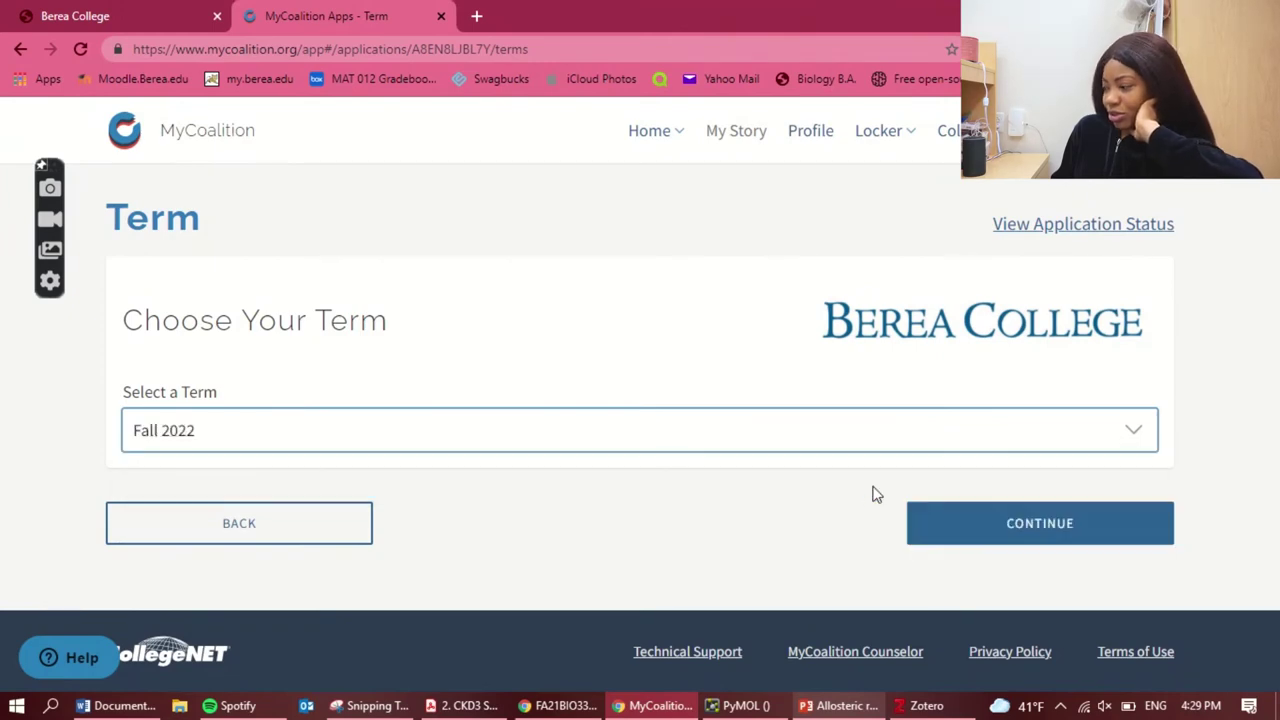
left_click(997, 513)
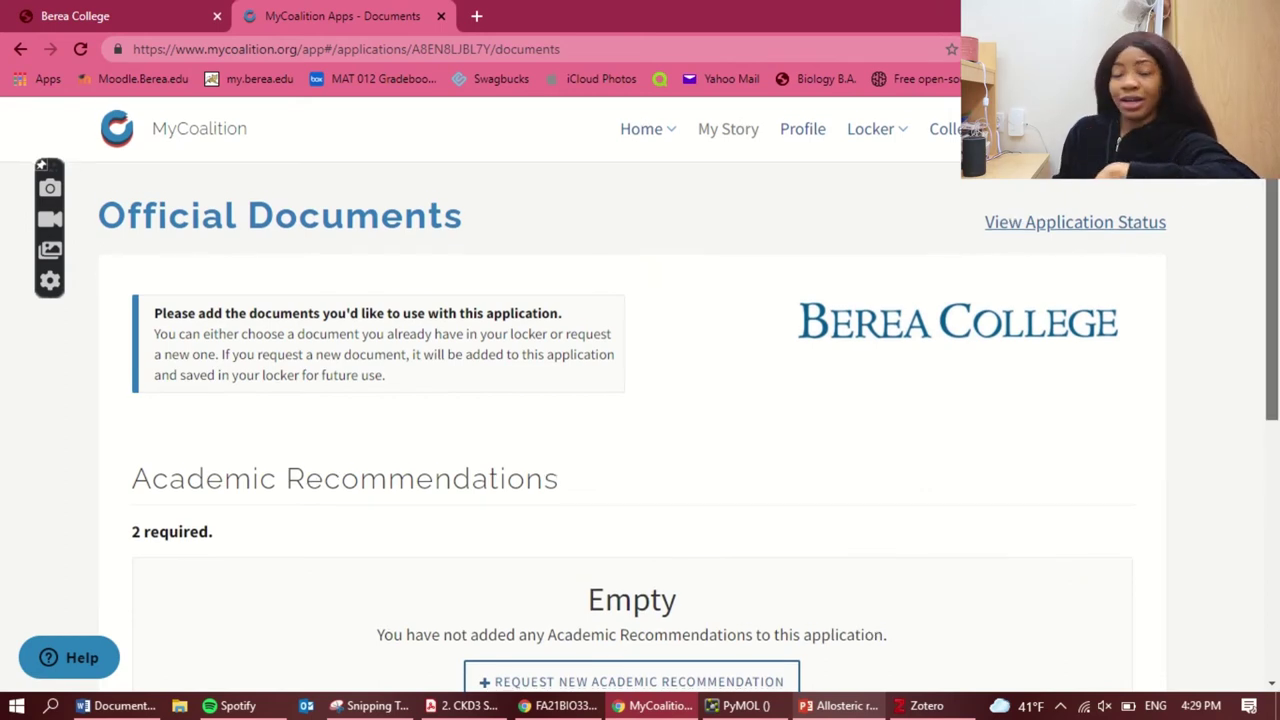
scroll(640, 400, "down", 1)
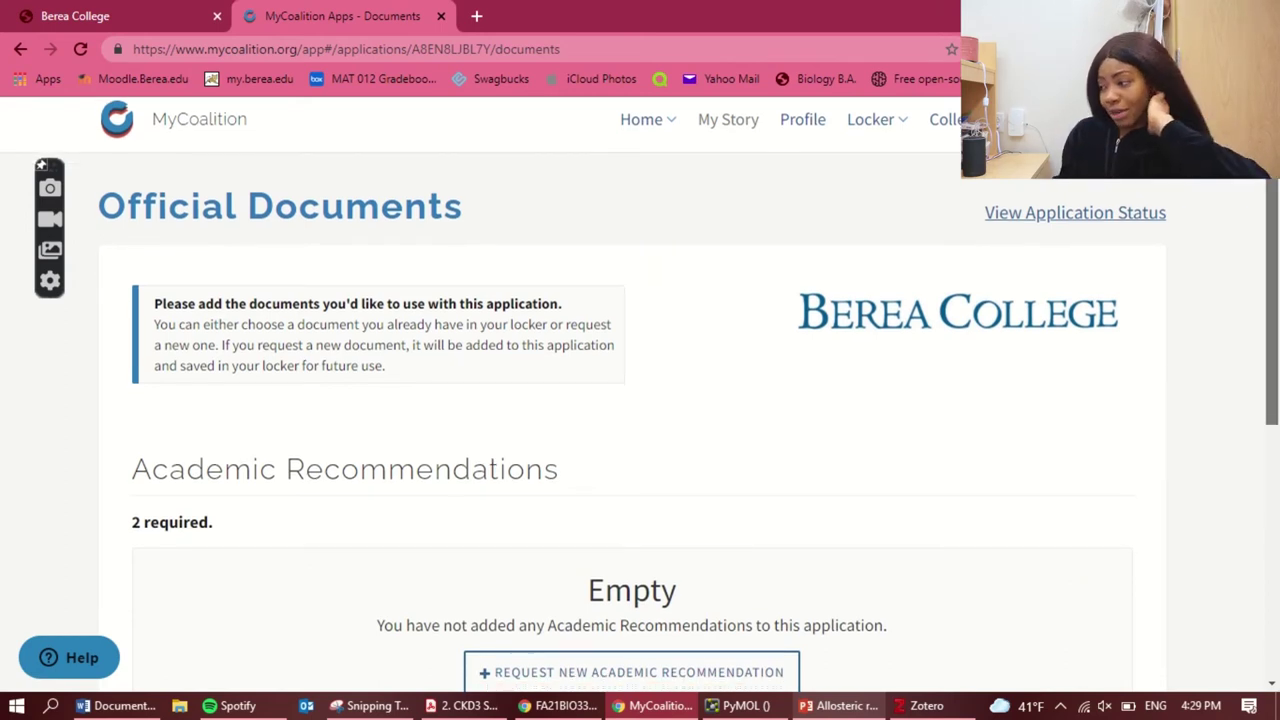
scroll(1272, 185, "down", 1)
left_click_drag(1272, 185, 1272, 193)
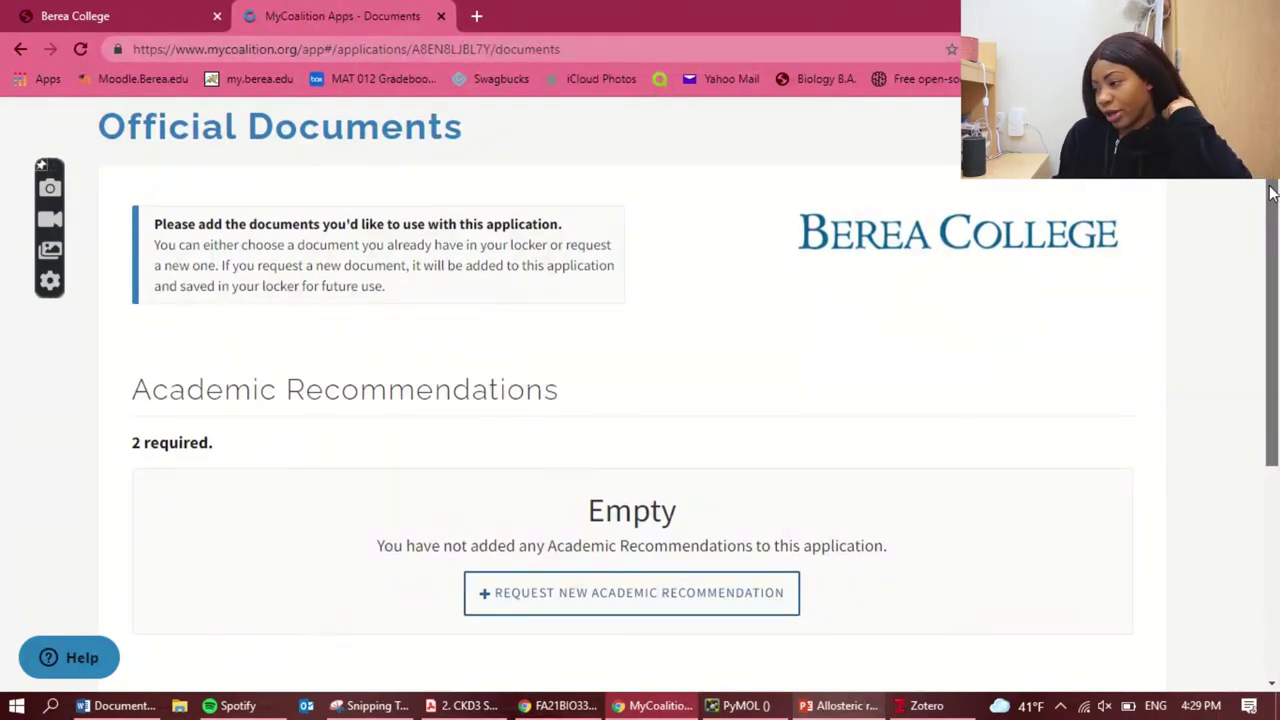
left_click_drag(1272, 193, 1274, 196)
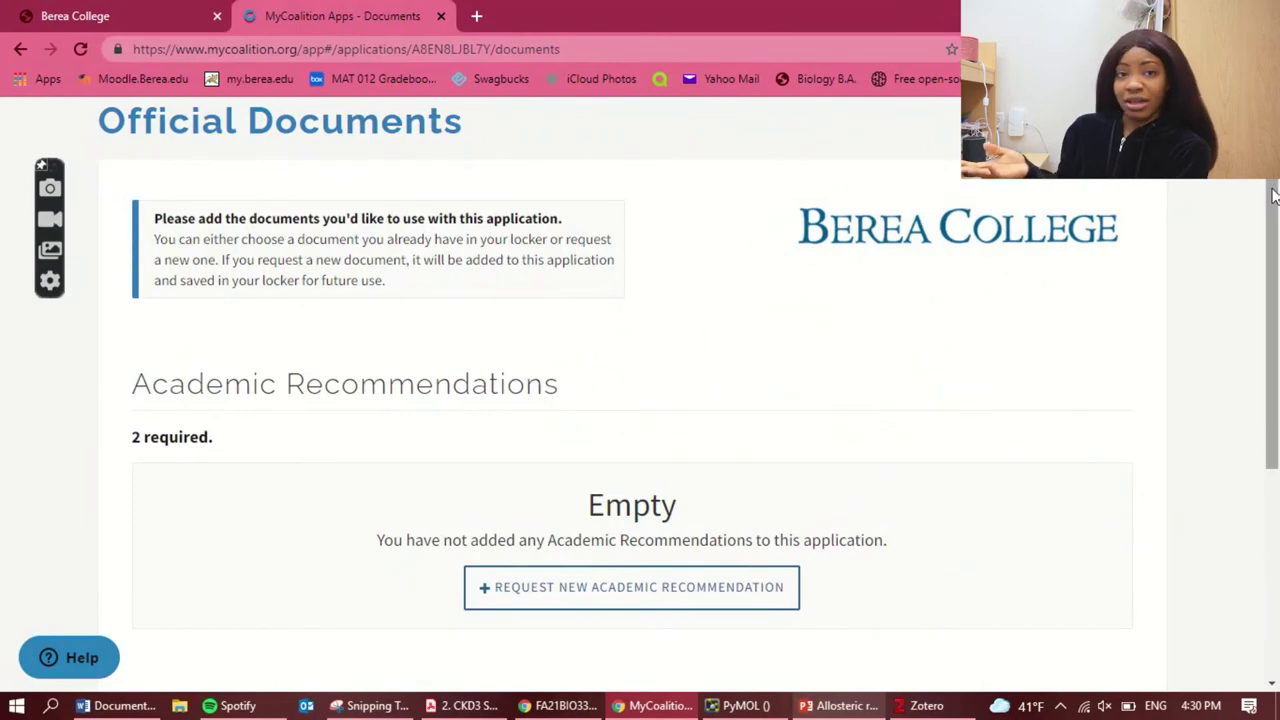
scroll(618, 344, "down", 3)
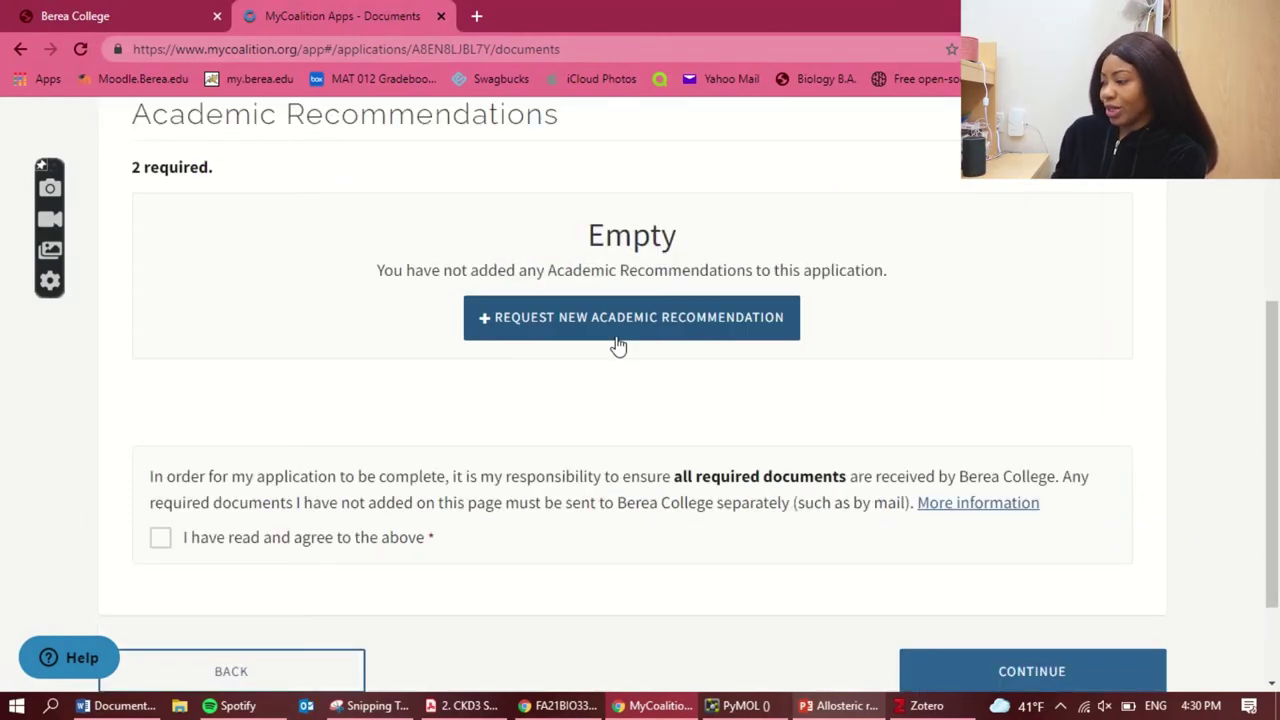
Step: Agree to the required-documents statement and request an academic recommendation with the recommender's e-mail
left_click(618, 344)
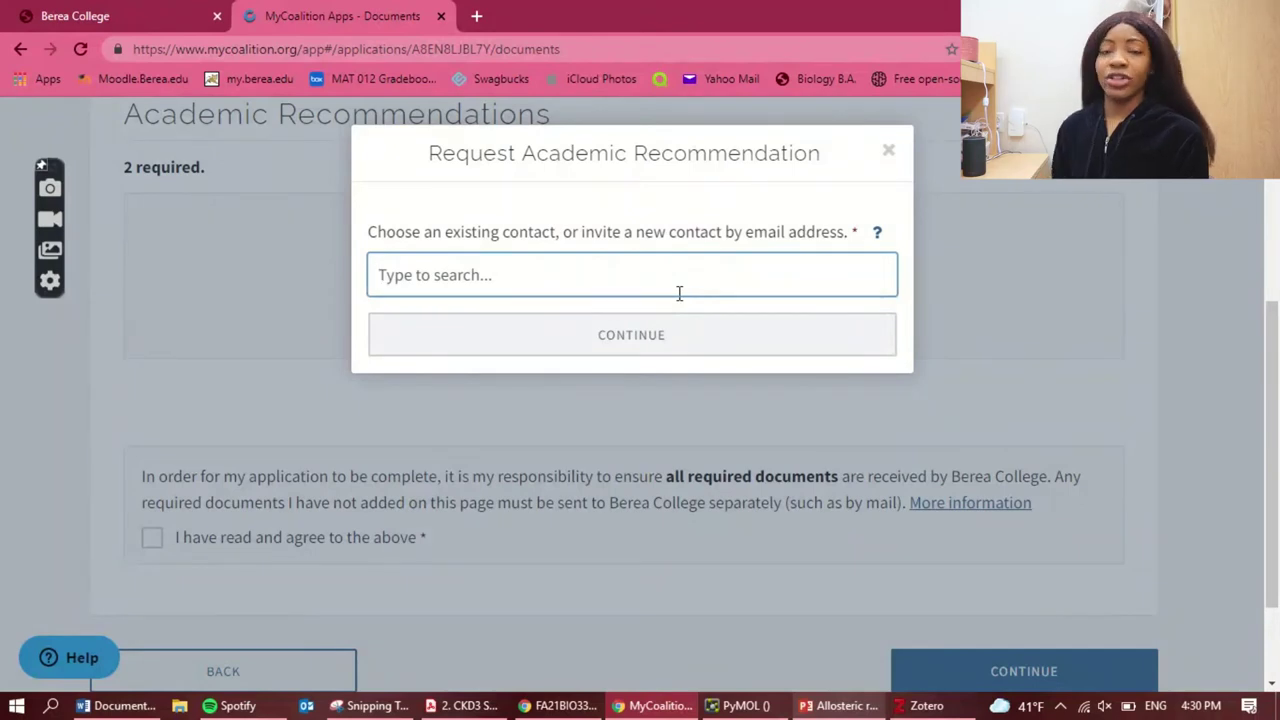
key("Escape")
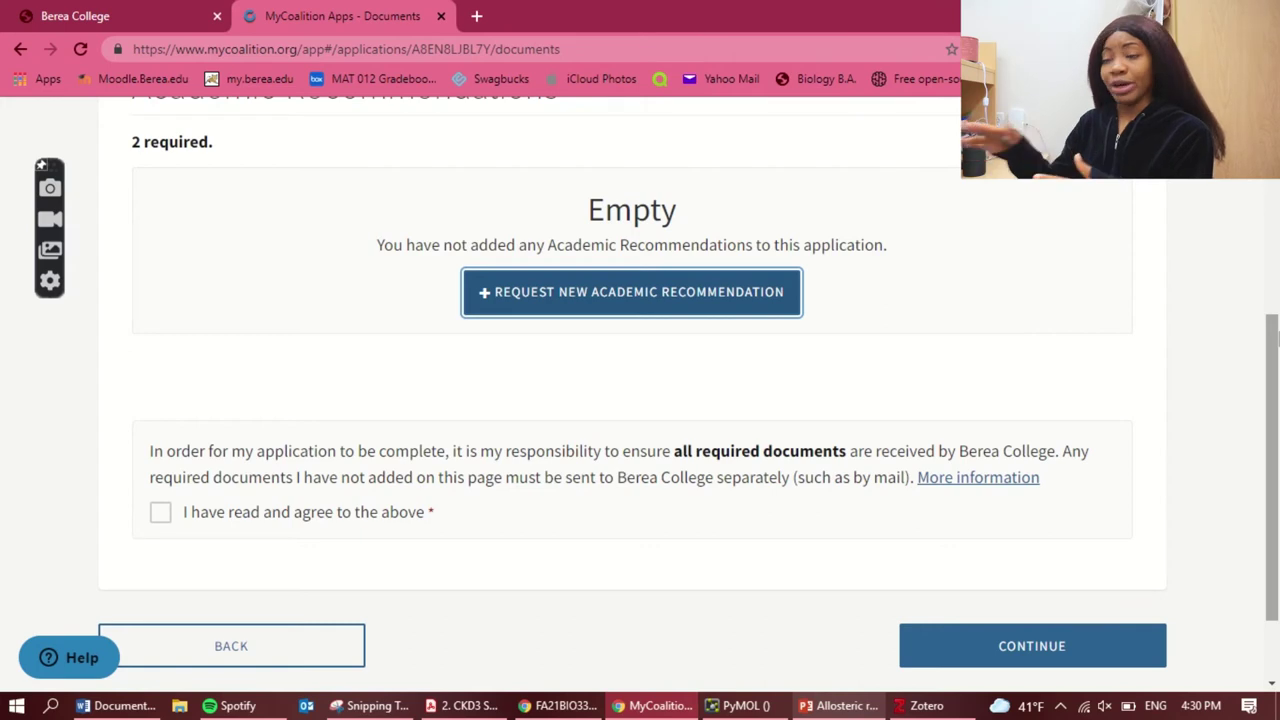
left_click(617, 302)
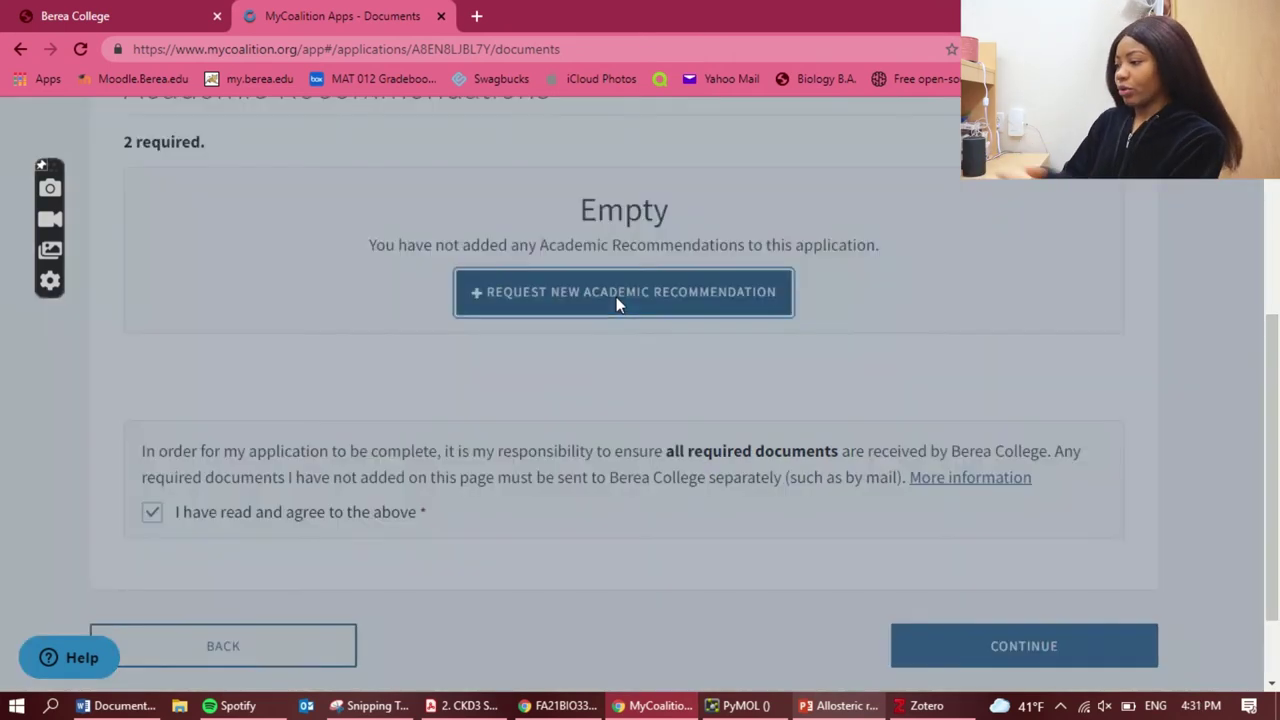
left_click(594, 275)
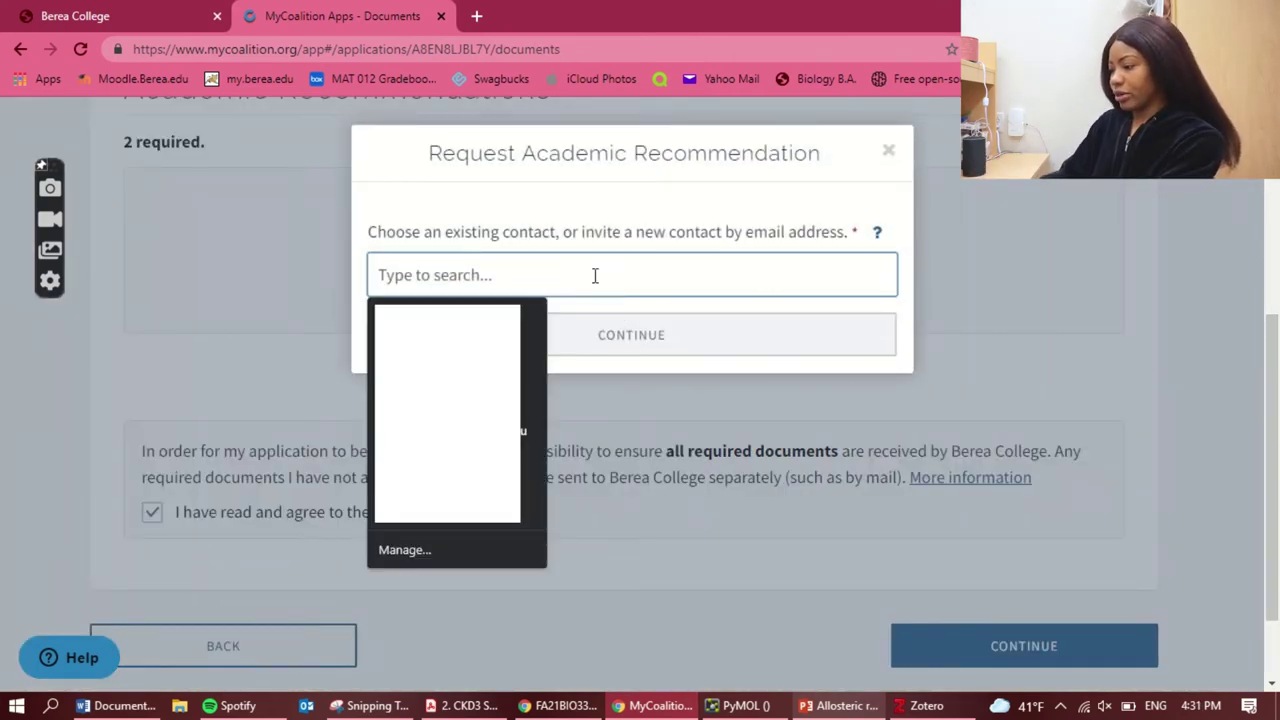
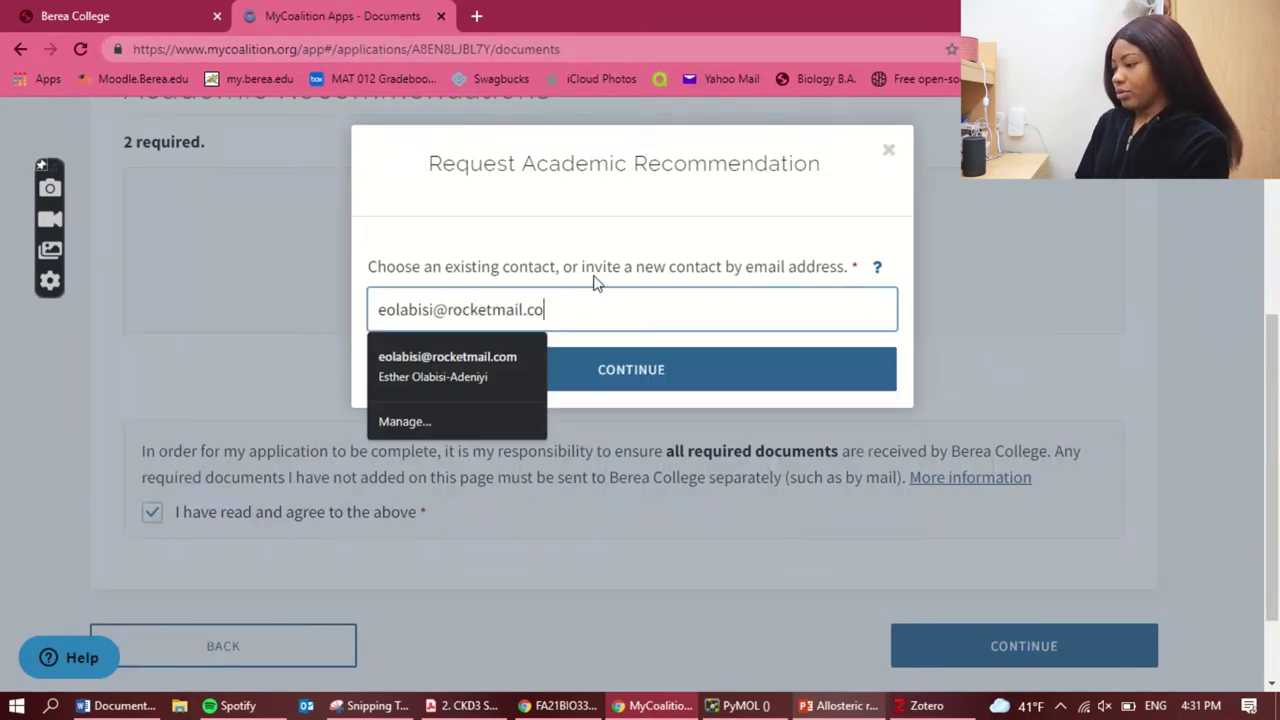
left_click(622, 370)
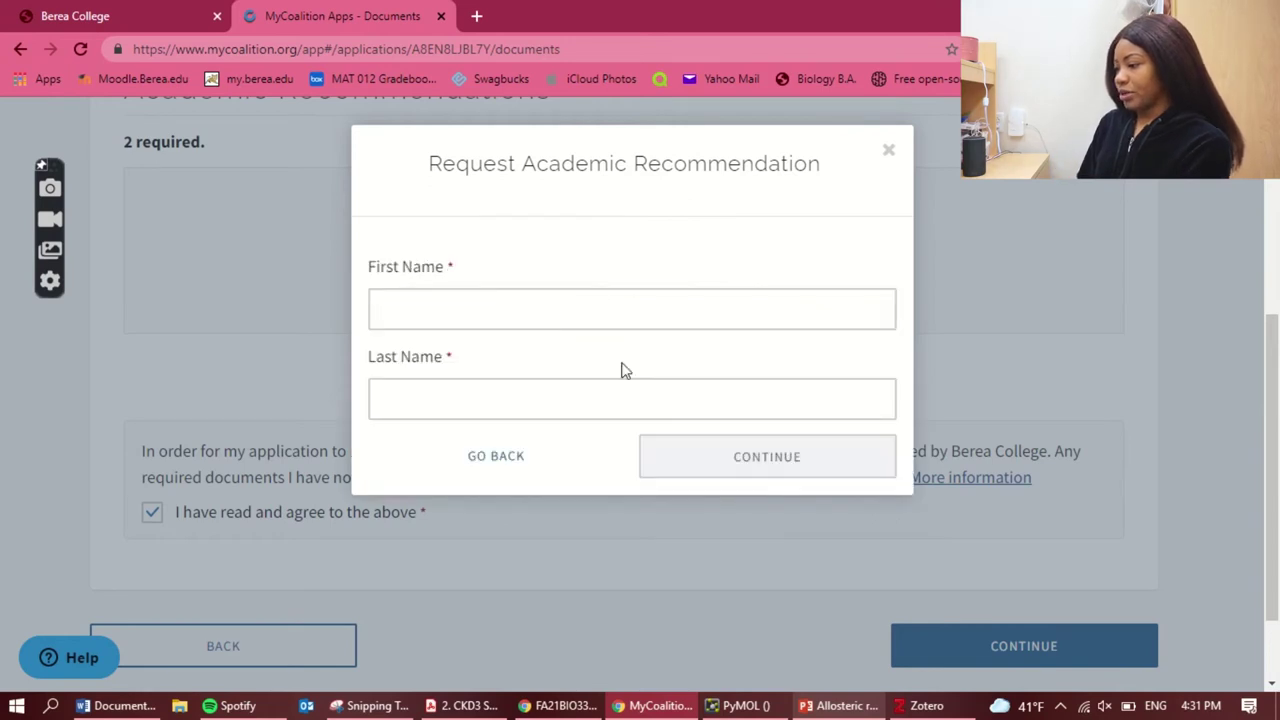
Step: Fill in the recommender's first and last name
left_click(634, 323)
type("Est")
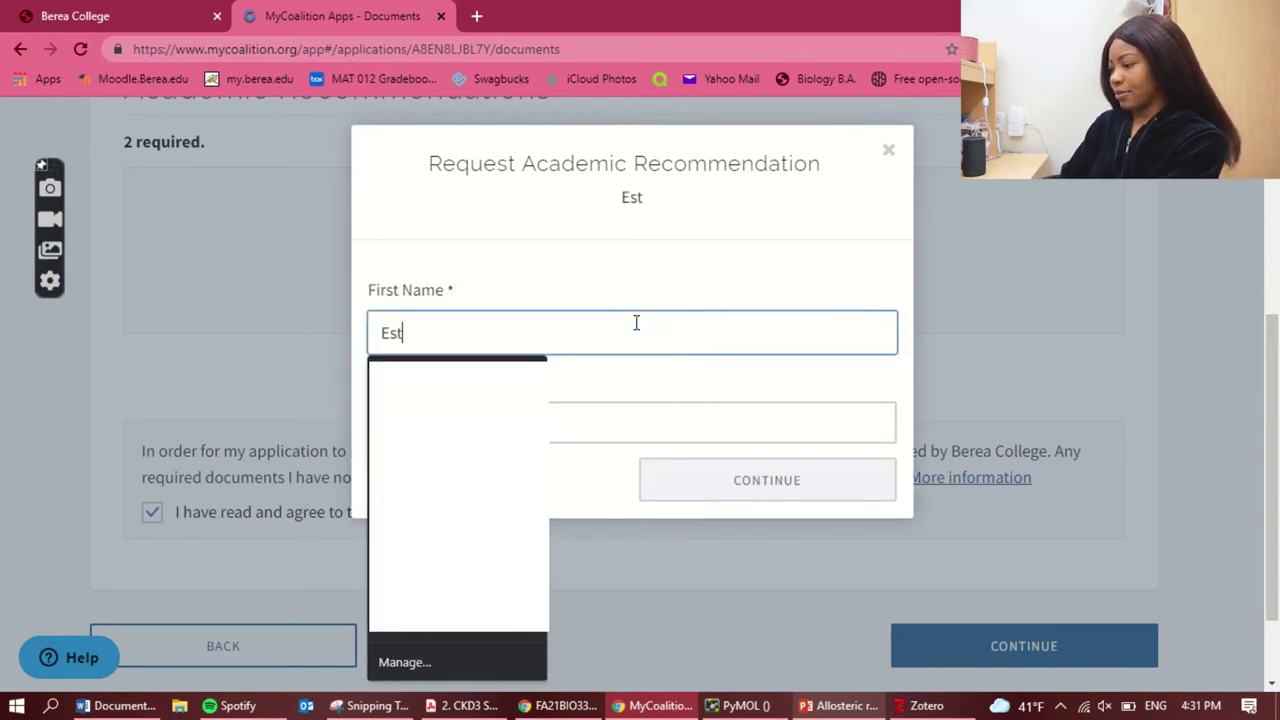
key("Tab")
type("Ola")
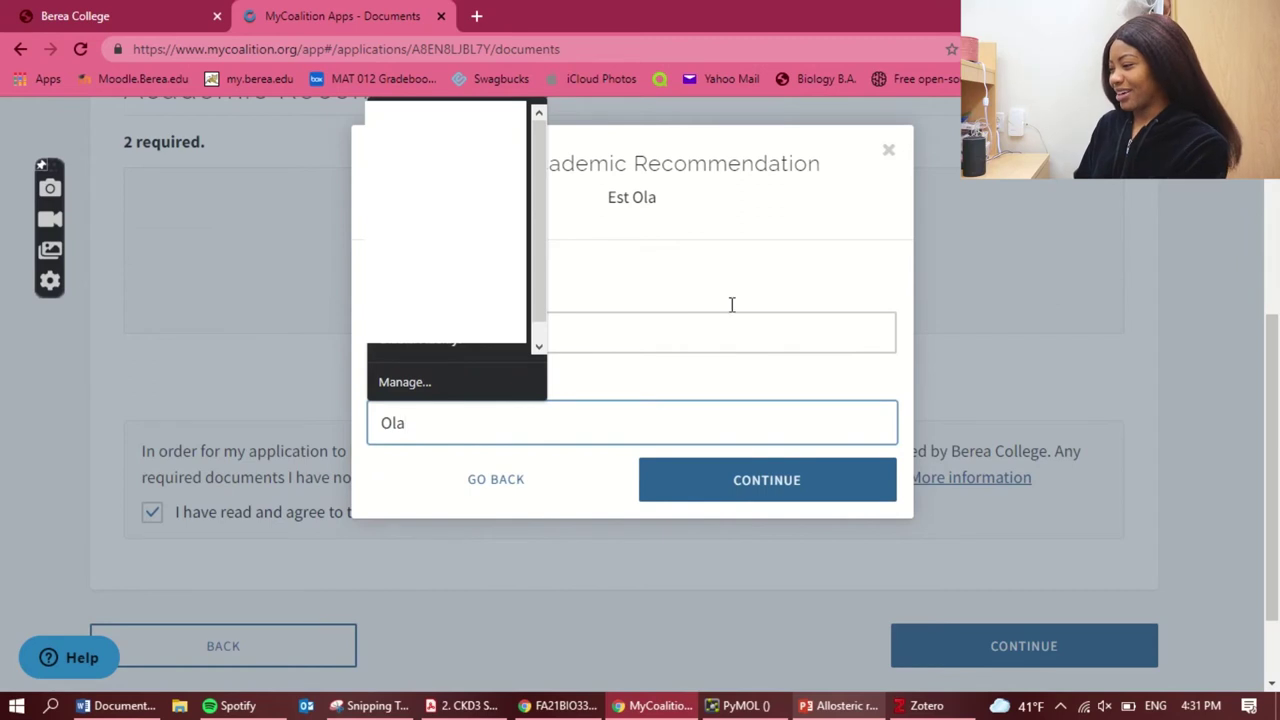
left_click(742, 374)
Step: Confirm the recommender, waive the right to view, and send the academic recommendation request
left_click(740, 492)
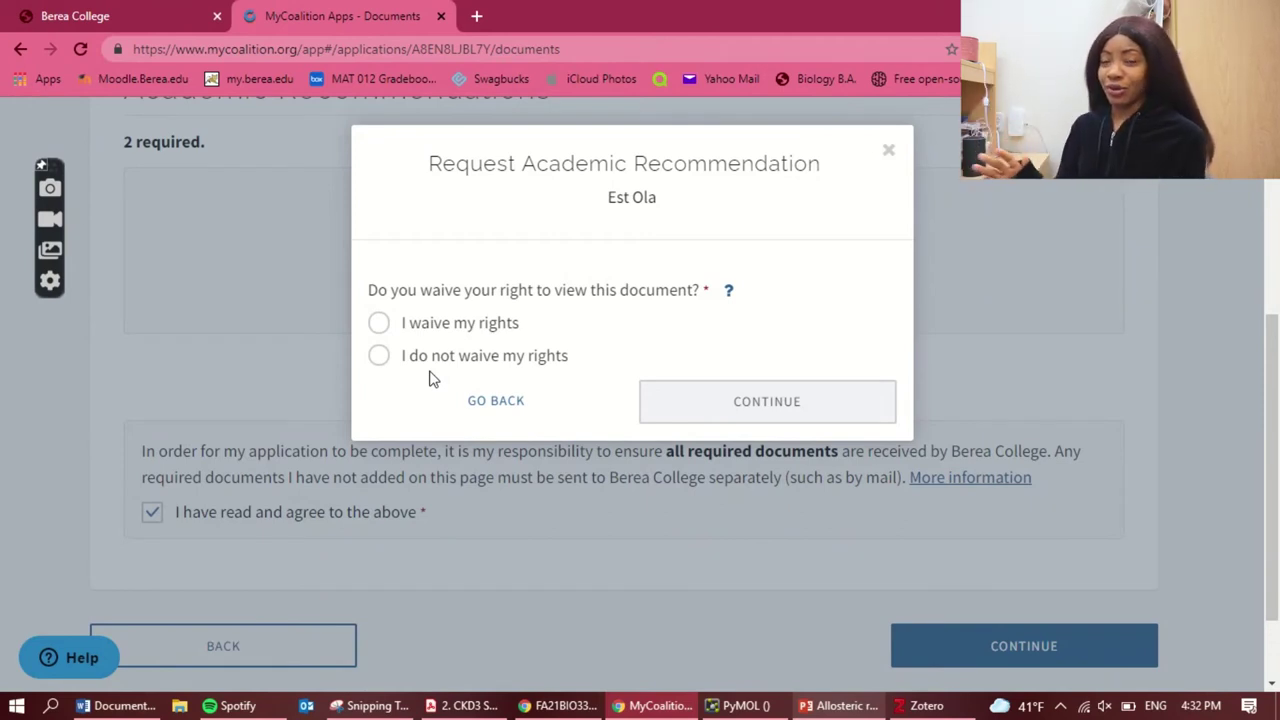
left_click(385, 322)
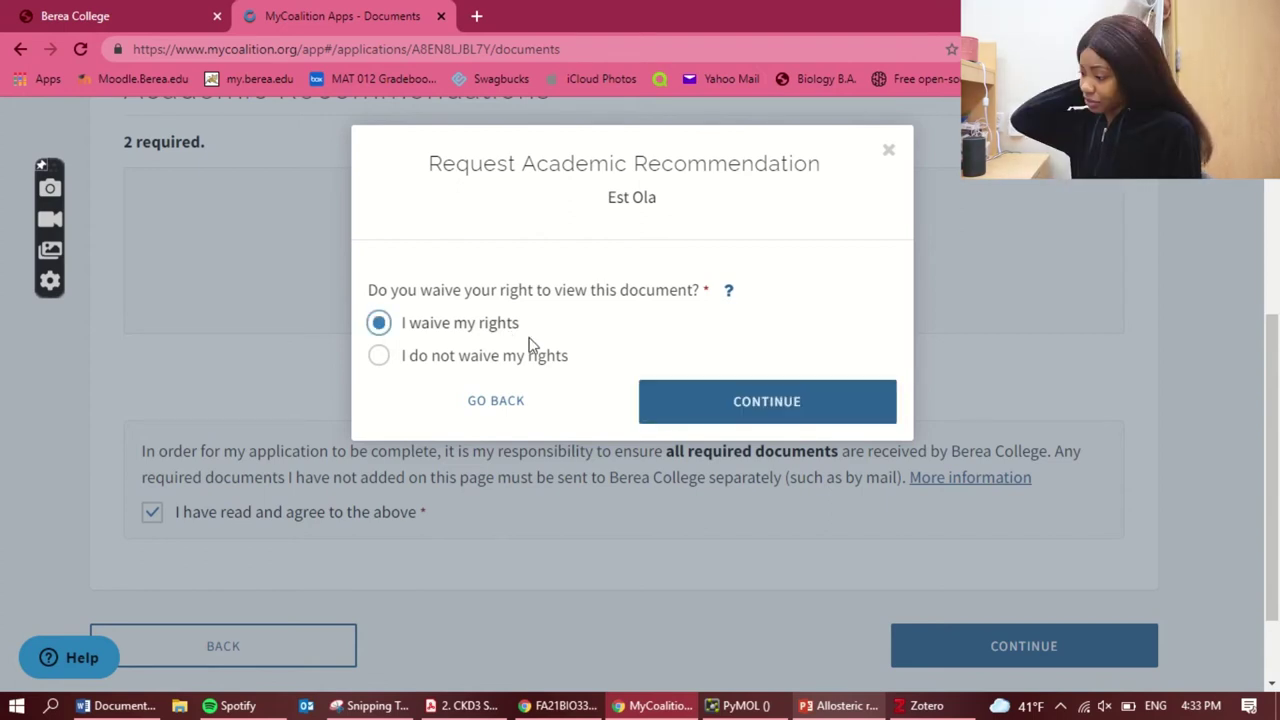
left_click(671, 414)
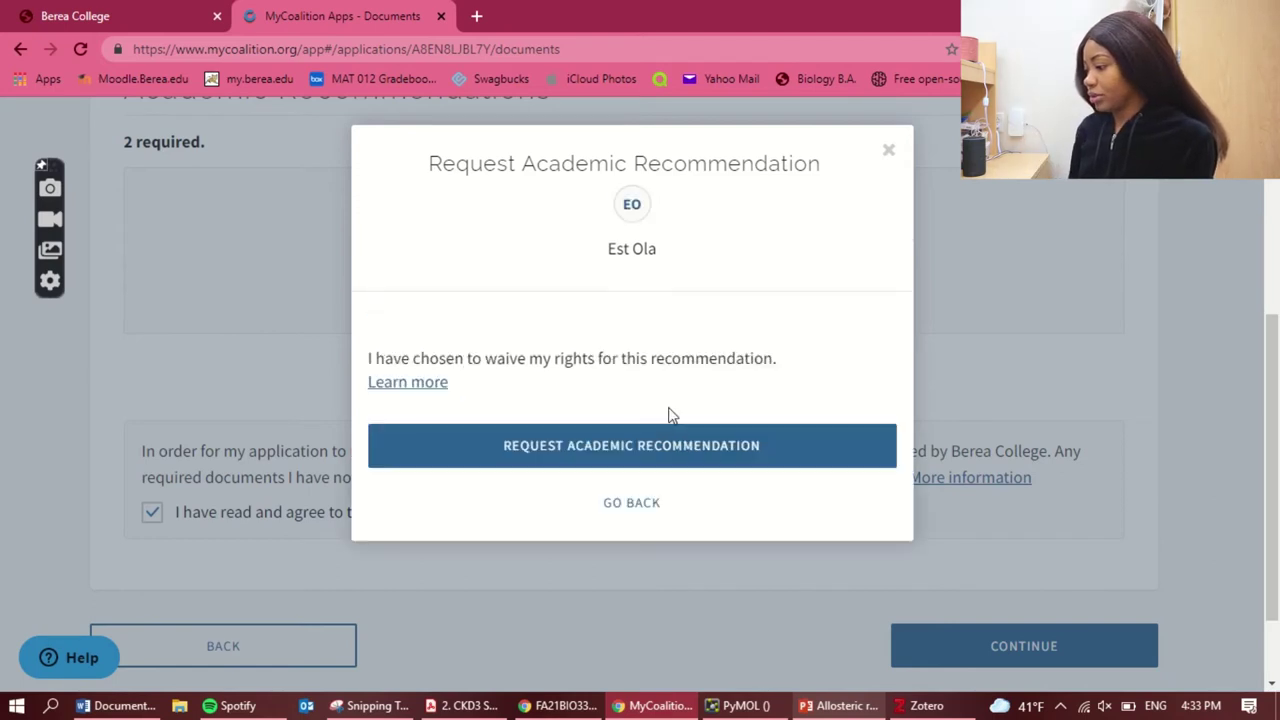
left_click(633, 460)
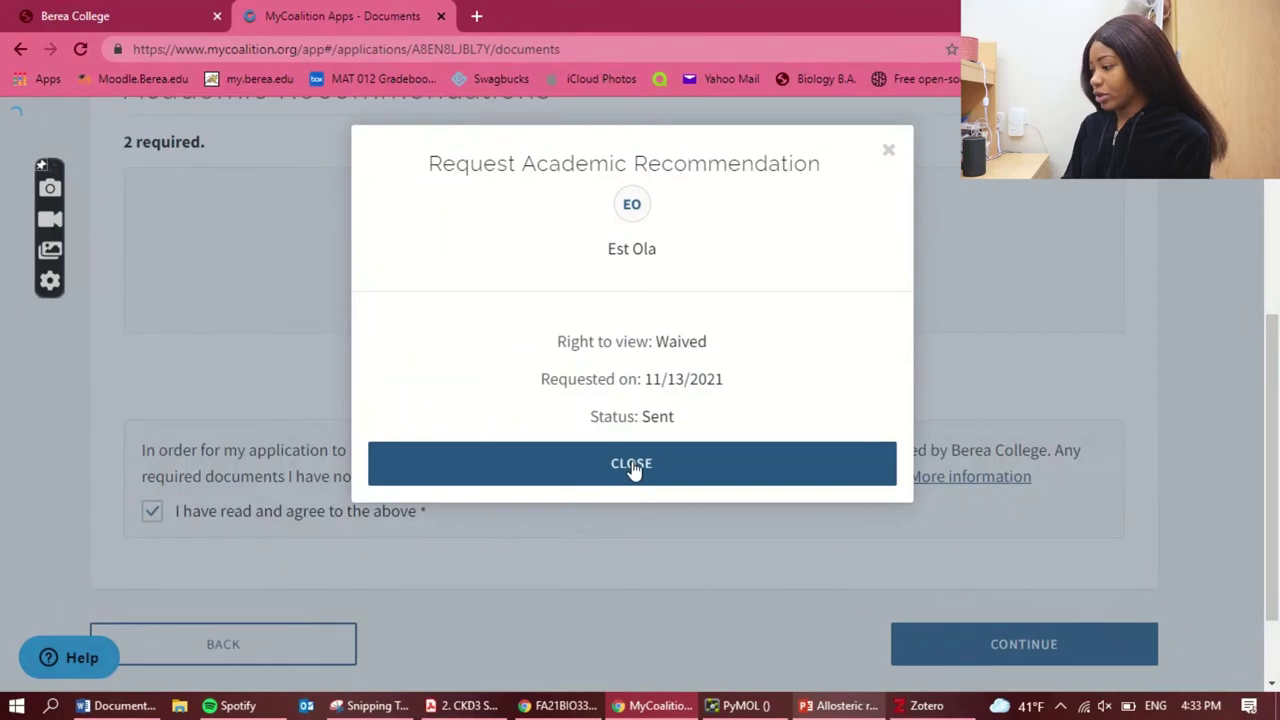
left_click(632, 463)
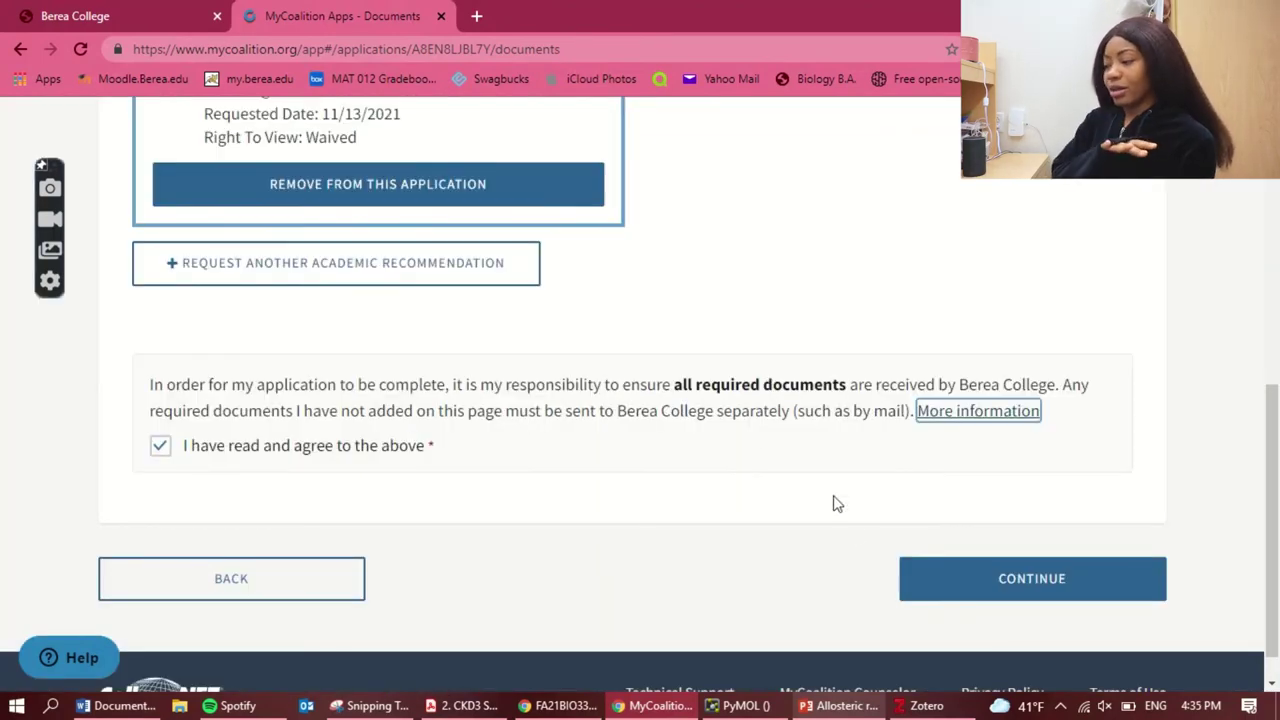
left_click(975, 594)
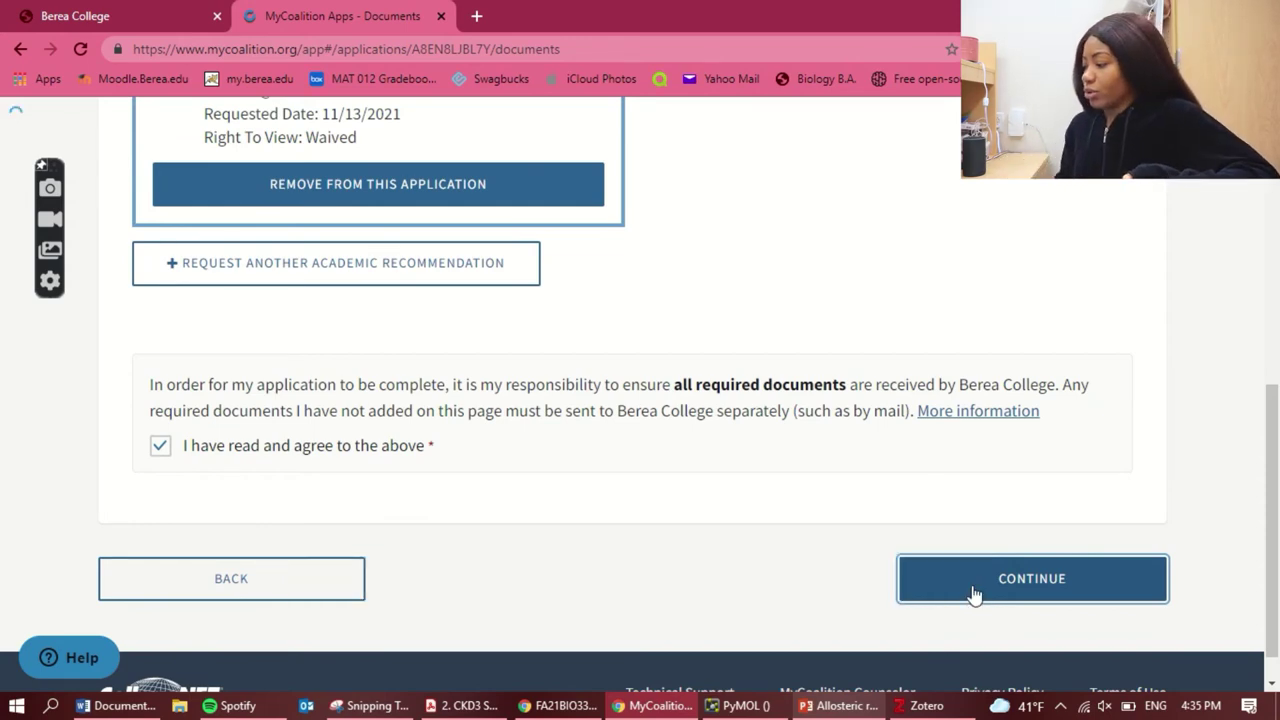
left_click(973, 590)
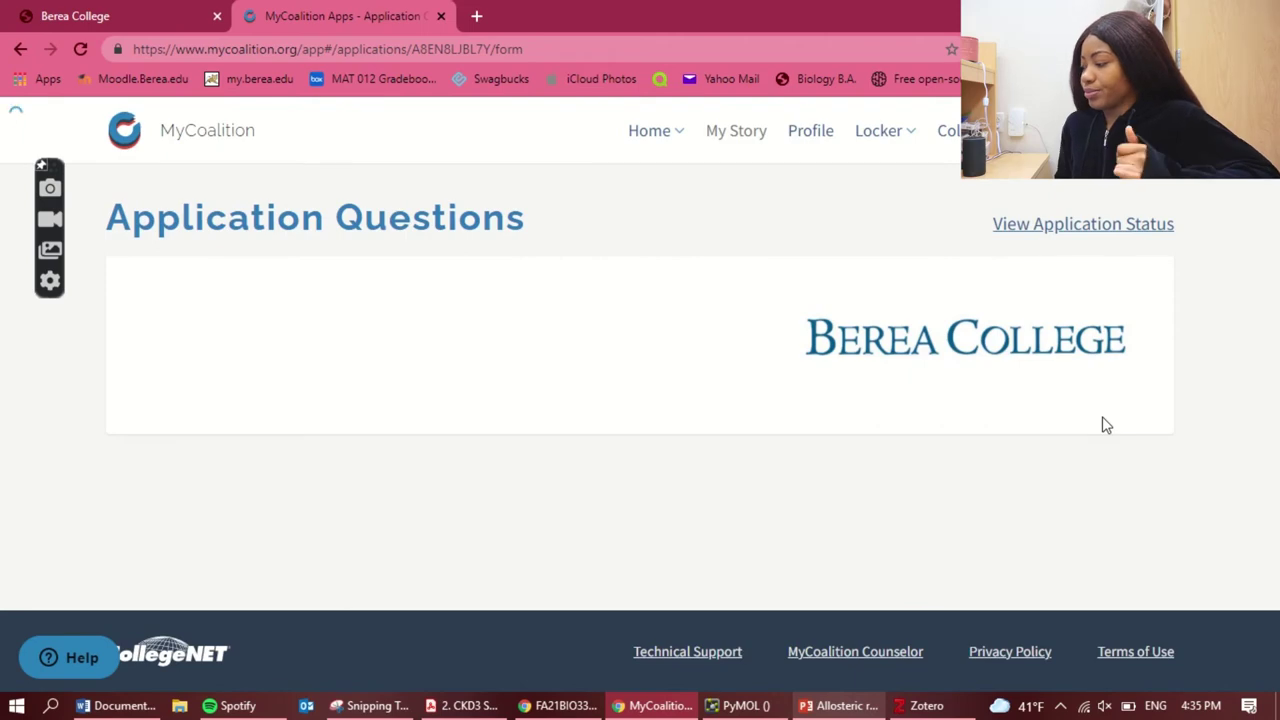
Step: Set marital status to Single and number of children to 0
scroll(1276, 303, "down", 5)
scroll(1276, 303, "up", 3)
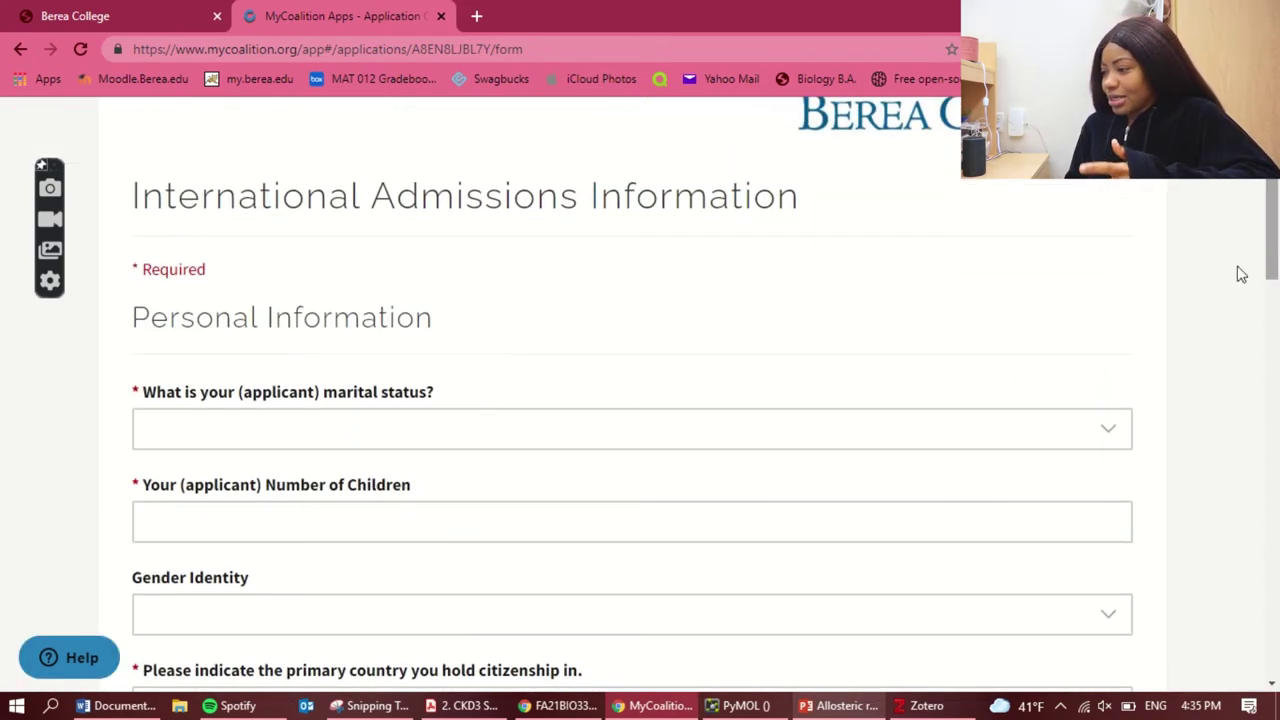
left_click(1008, 428)
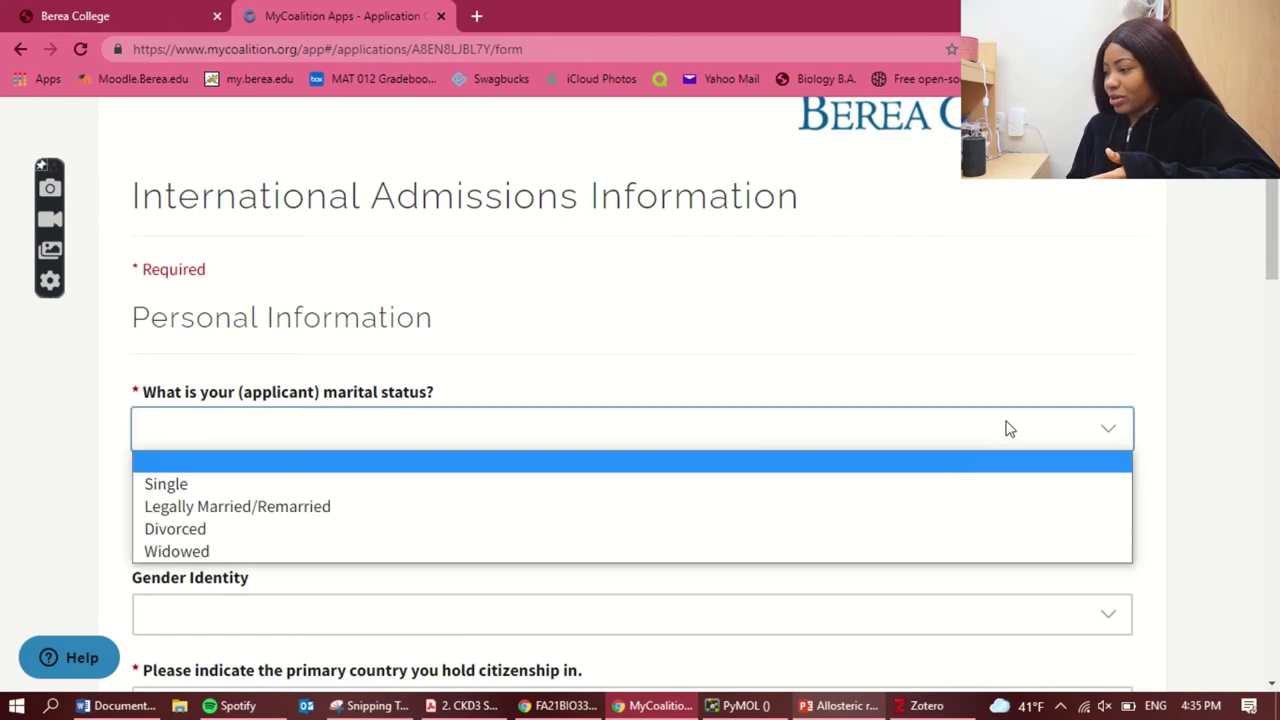
key("Down")
key("Return")
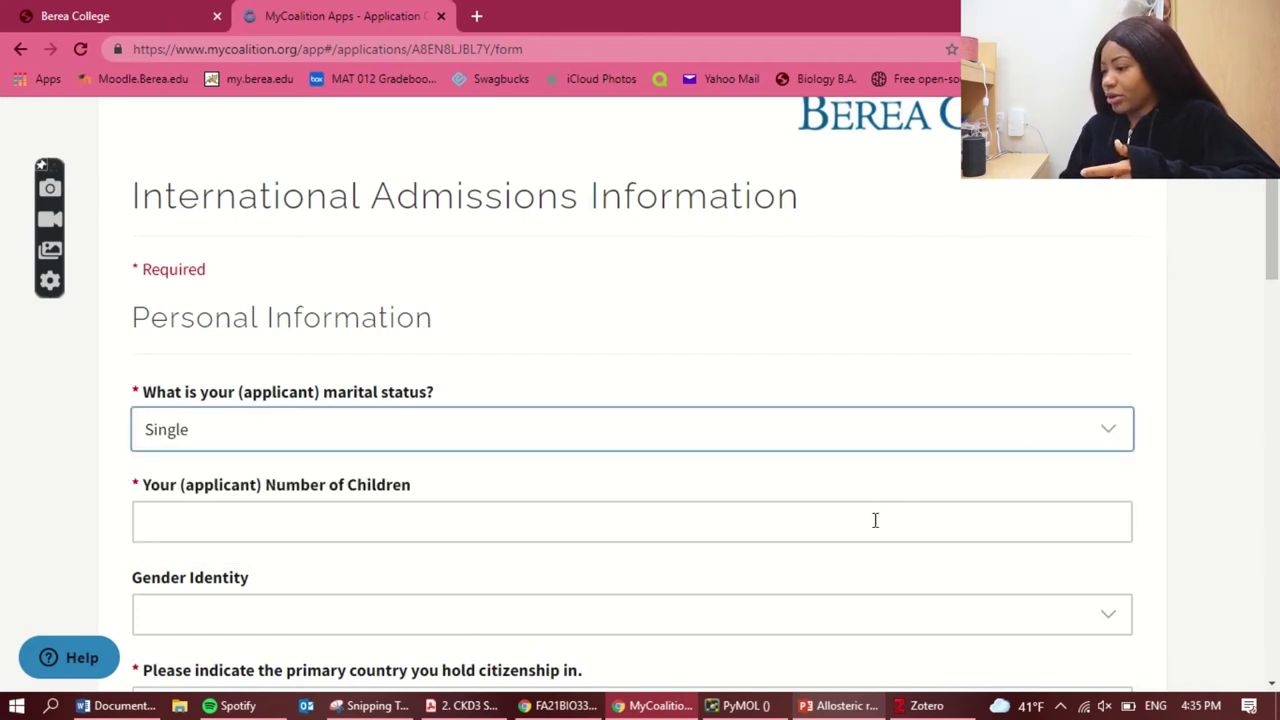
left_click(875, 520)
scroll(875, 520, "down", 1)
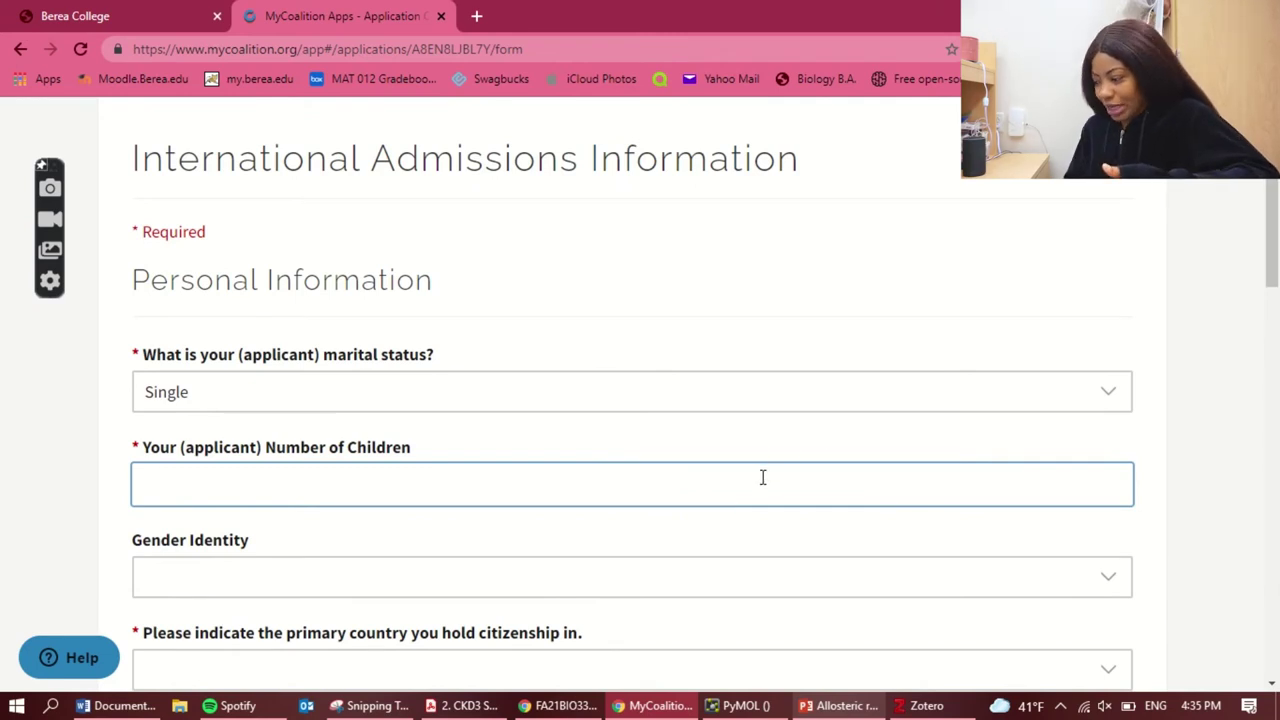
type("0")
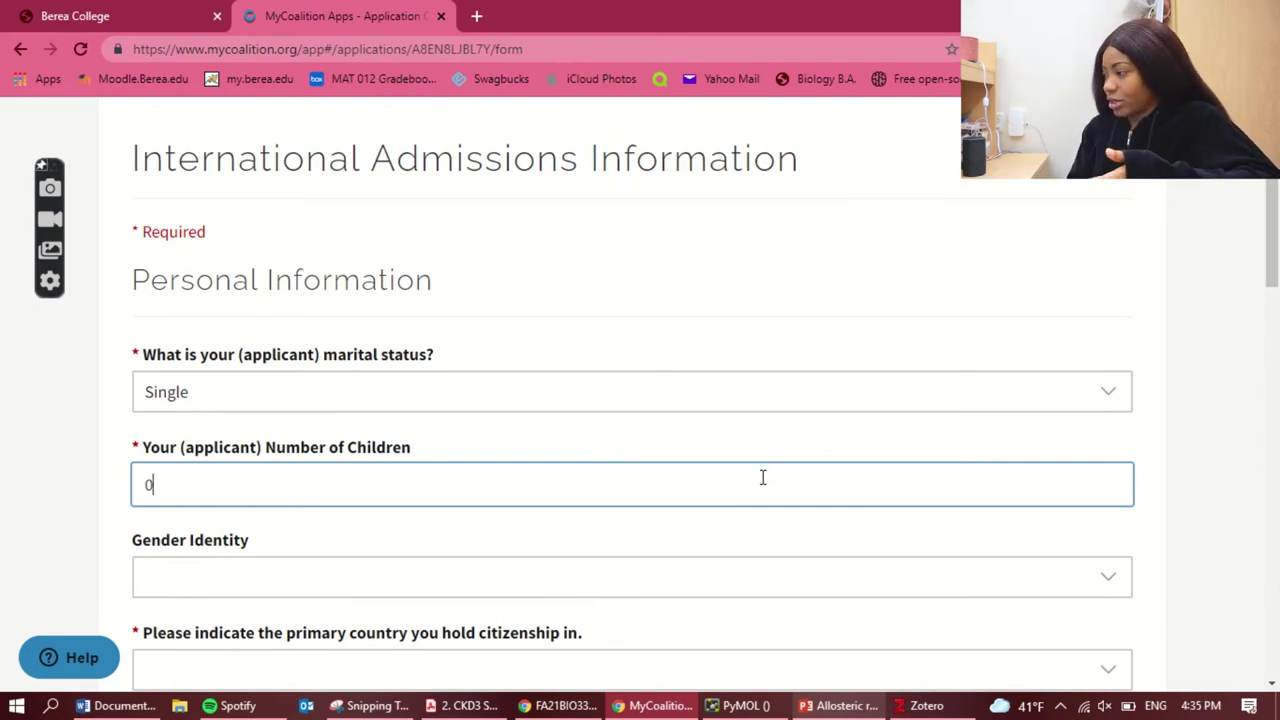
Step: Set citizenship and country of residence to Nigeria and answer Yes to returning home
scroll(1268, 240, "down", 2)
left_click(1043, 400)
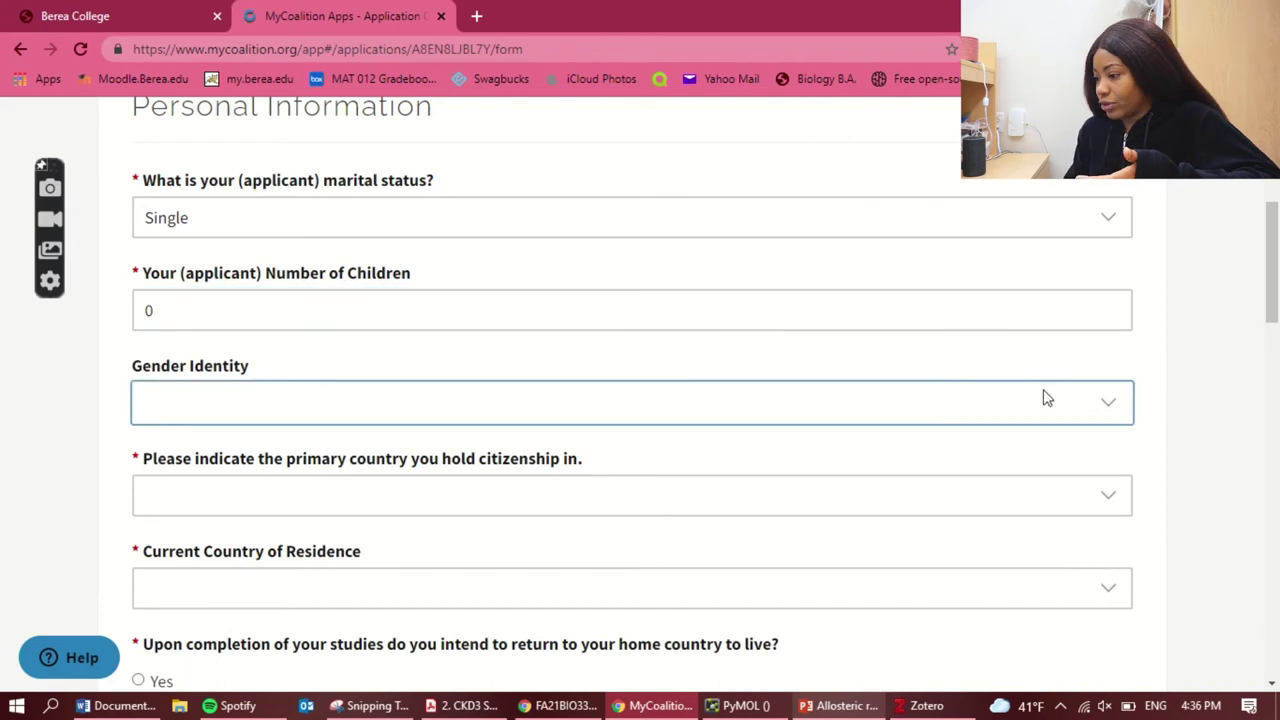
left_click(930, 484)
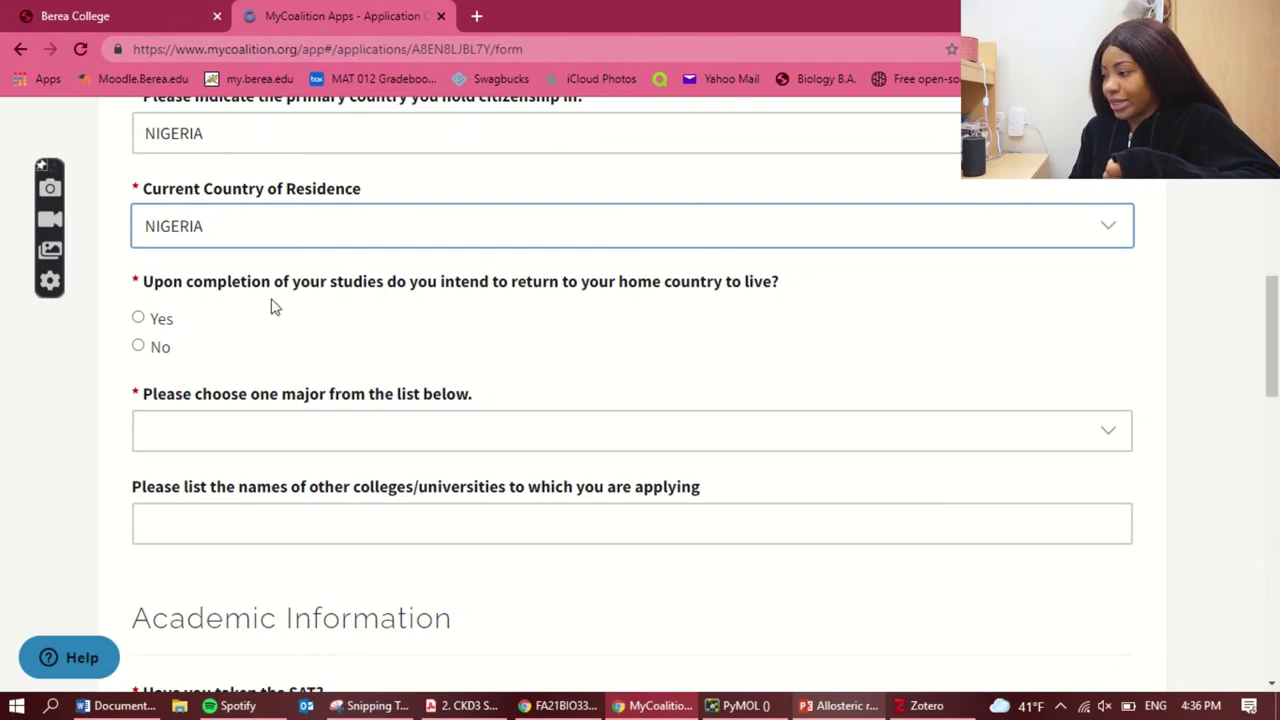
left_click(139, 319)
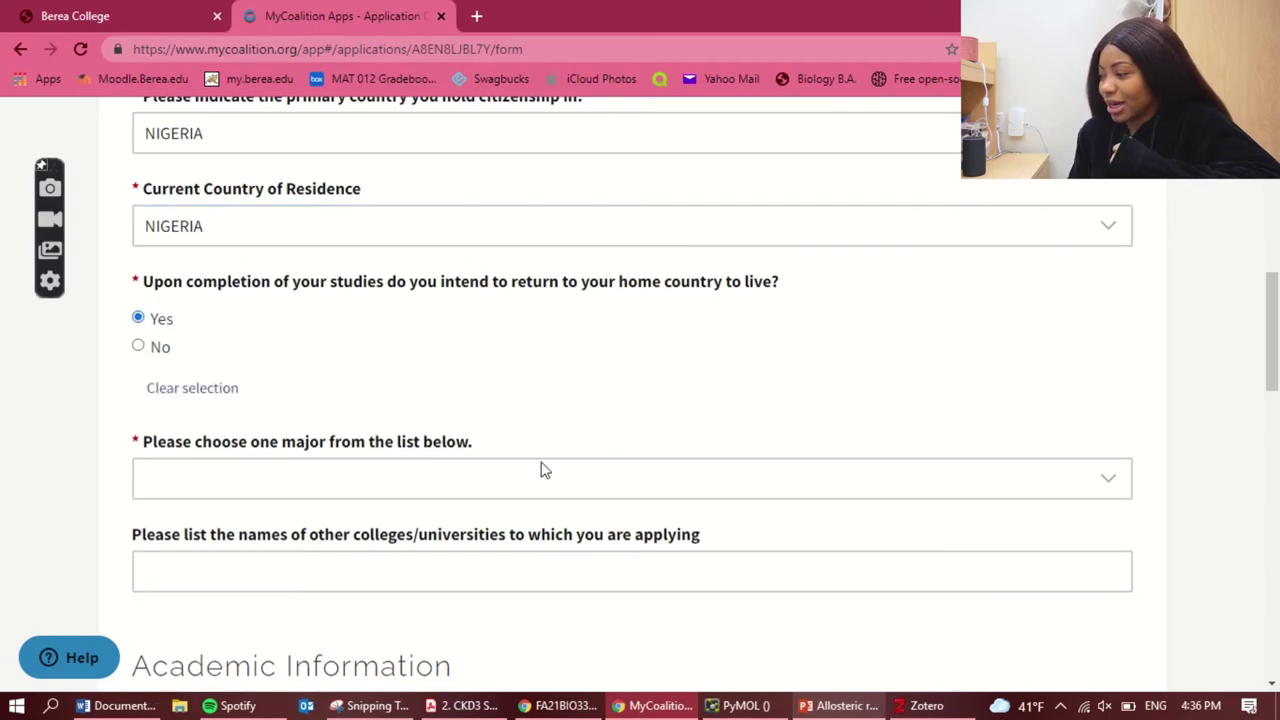
scroll(1273, 270, "up", 5)
left_click_drag(1273, 270, 1273, 375)
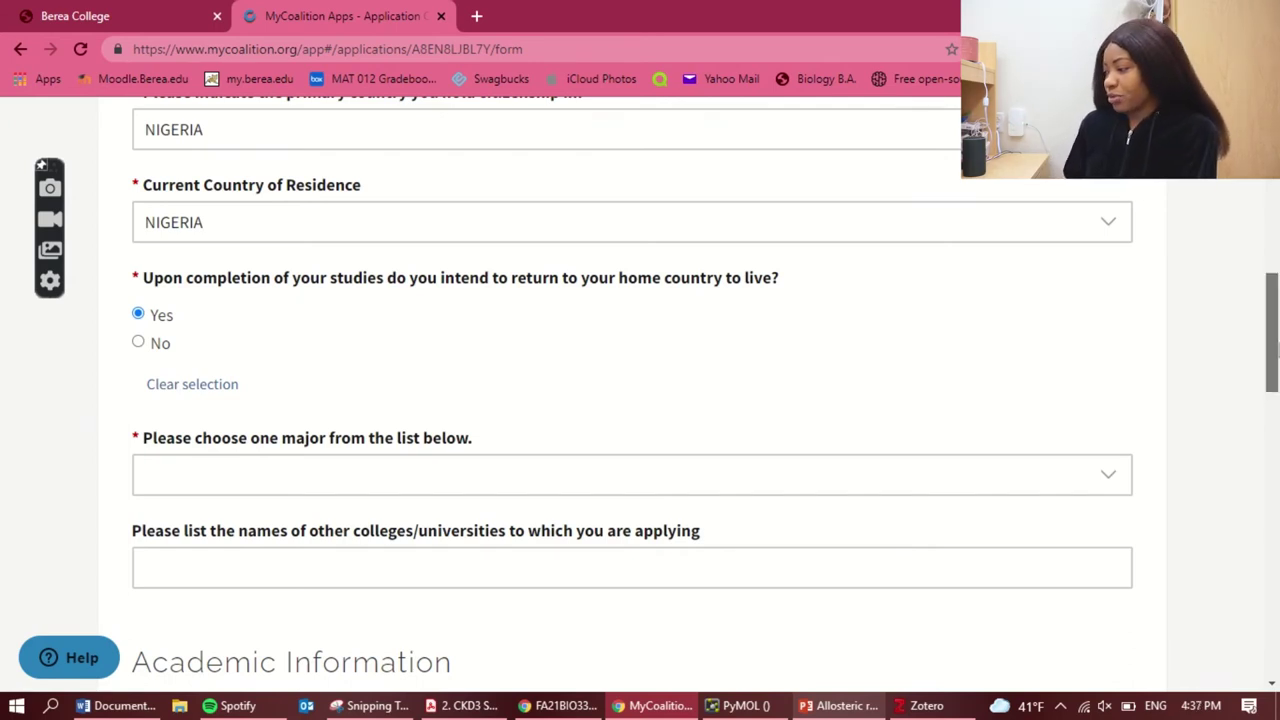
Step: Pick Pre-Veterinary Medicine from the majors dropdown, then click into the other-colleges box
scroll(1273, 383, "down", 1)
left_click(387, 418)
left_click(387, 207)
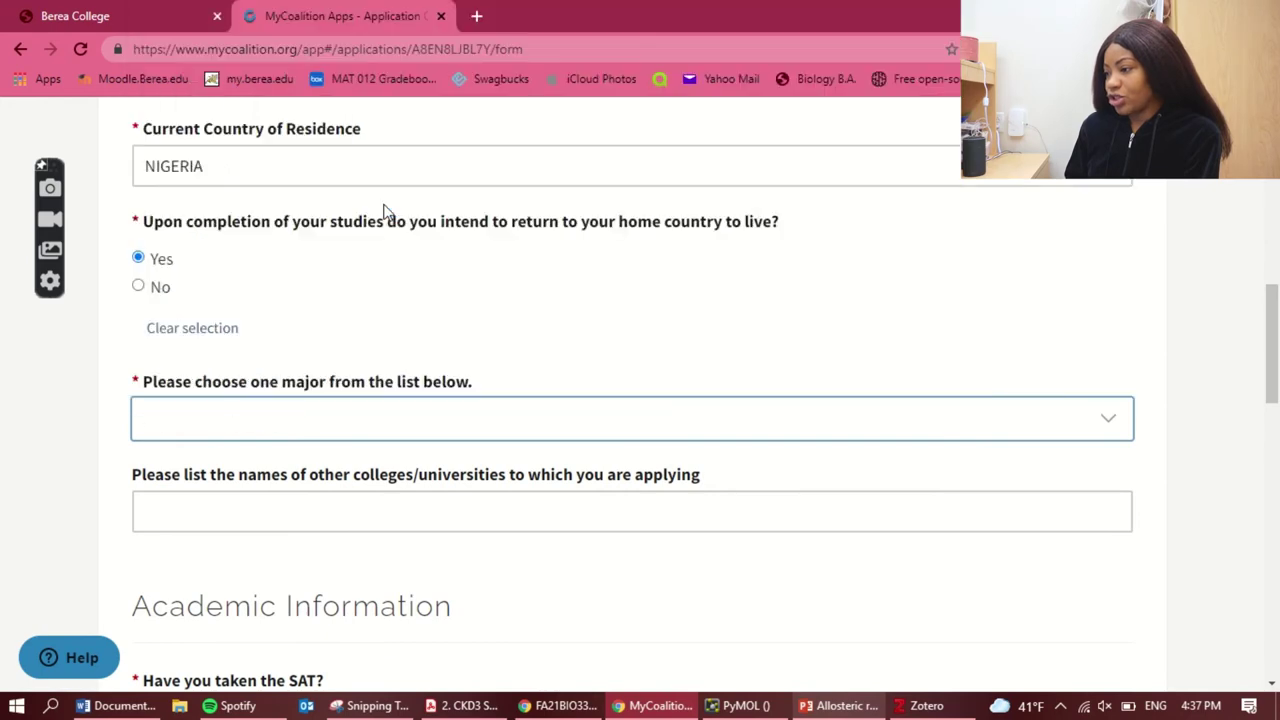
left_click(1109, 421)
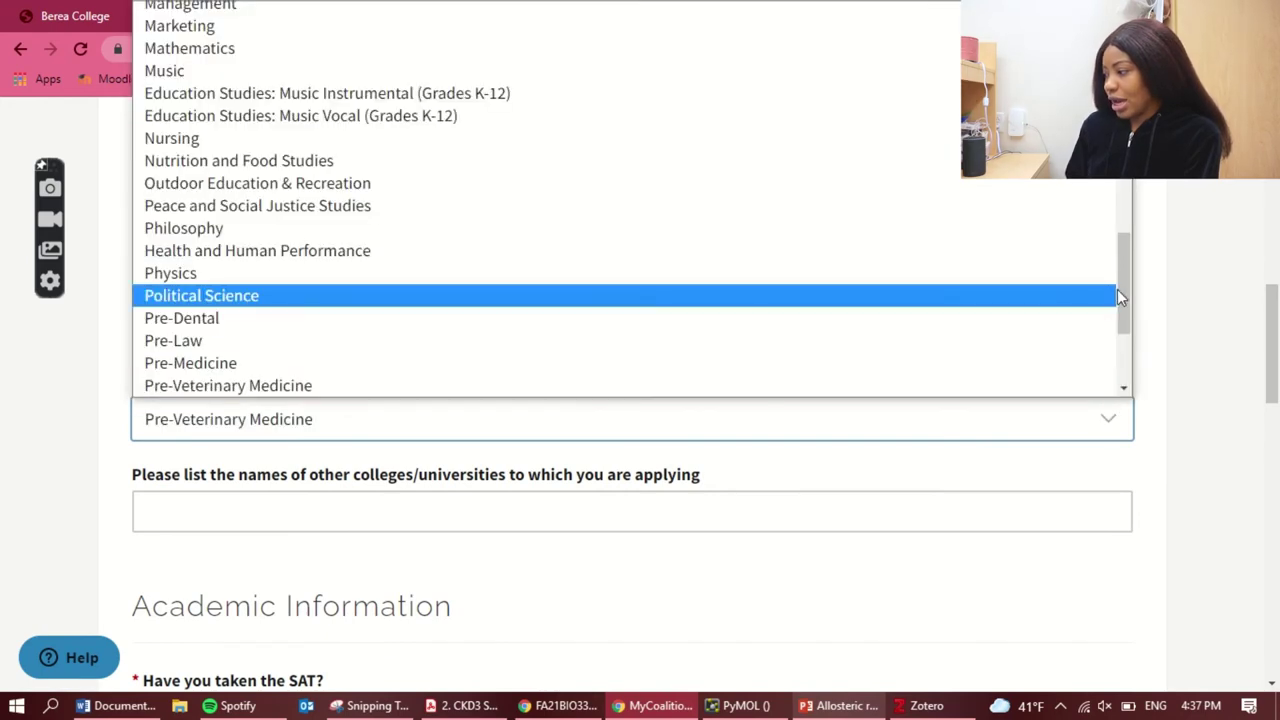
left_click_drag(1122, 289, 1125, 40)
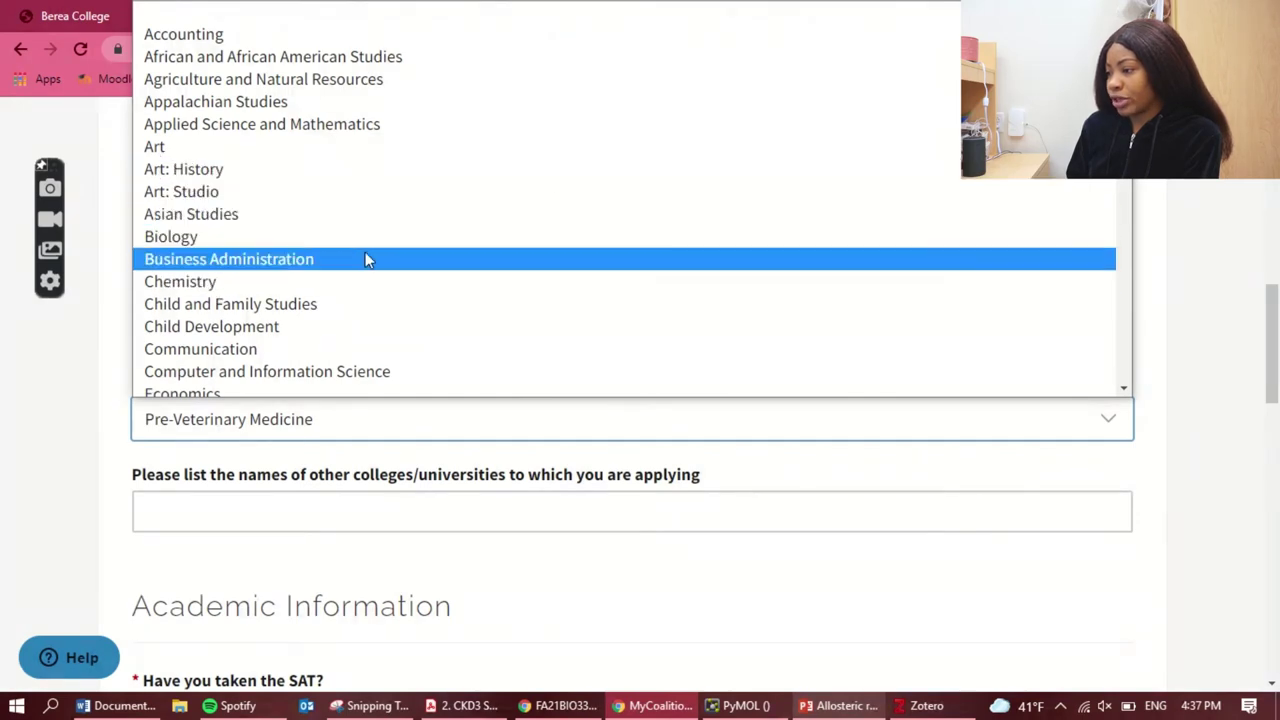
scroll(646, 306, "down", 2)
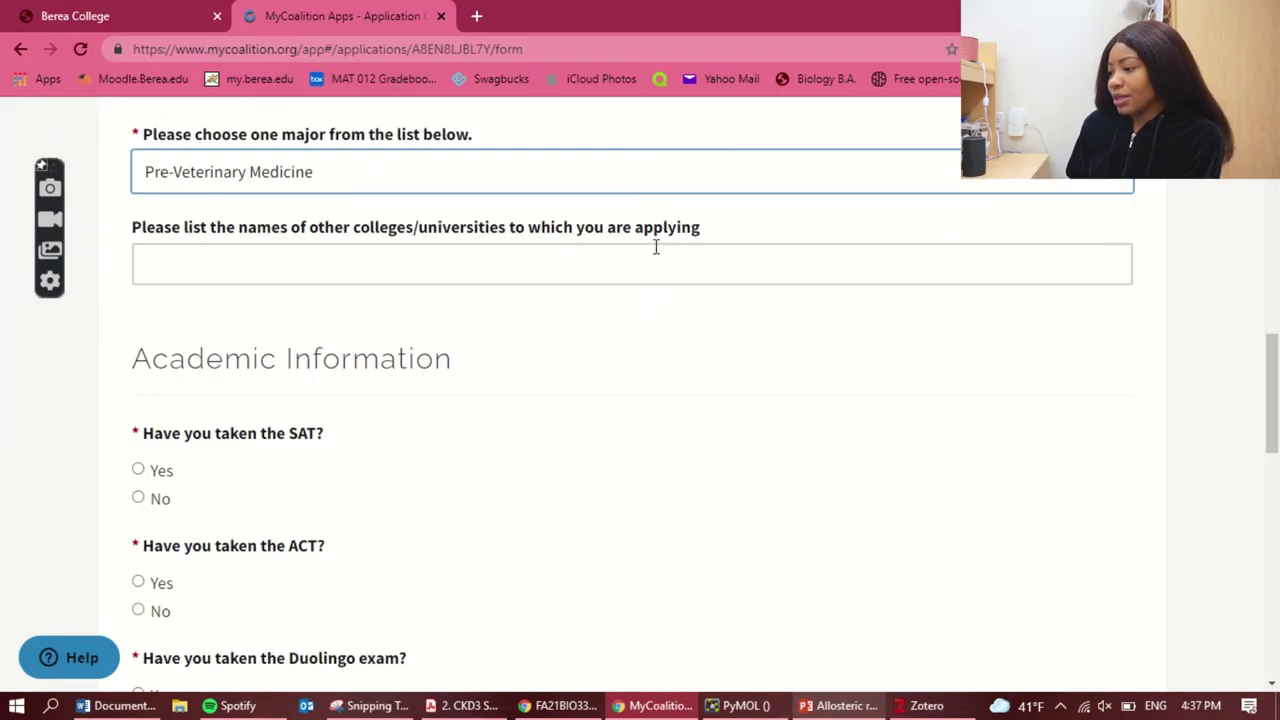
left_click(655, 252)
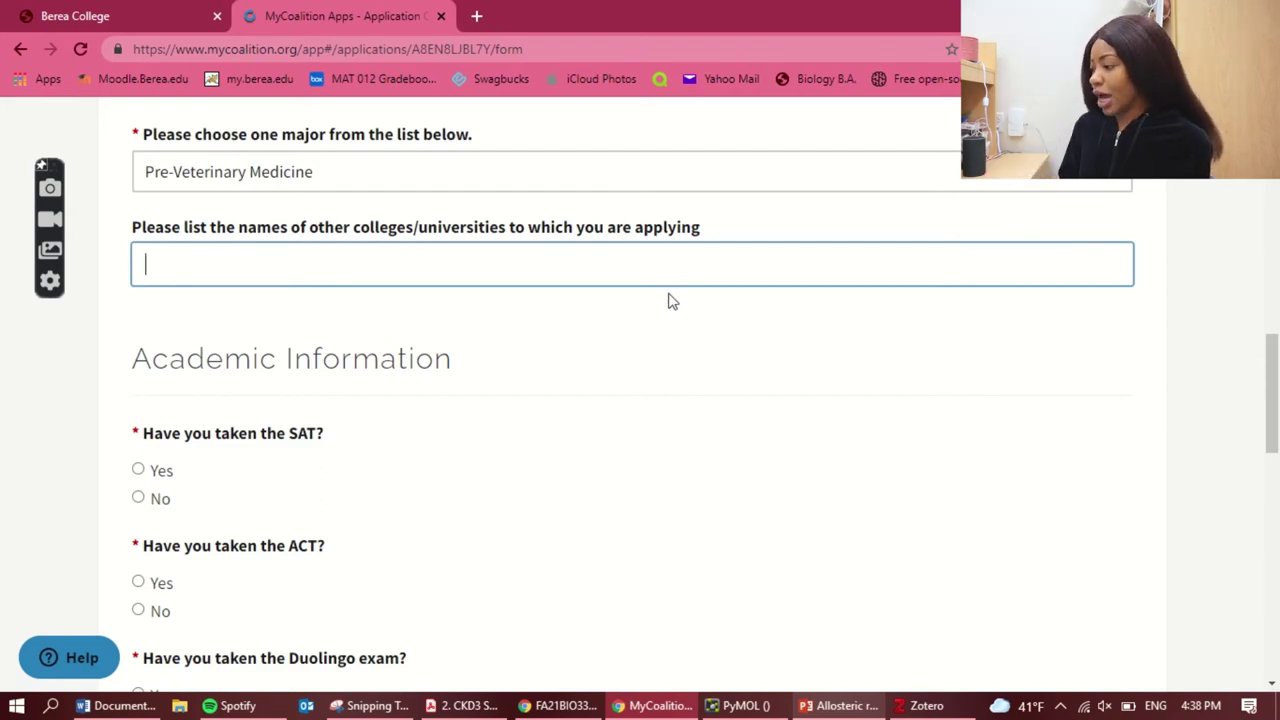
left_click_drag(1272, 396, 1272, 421)
Step: Answer No to having taken the SAT, ACT, Duolingo and TOEFL
left_click(138, 343)
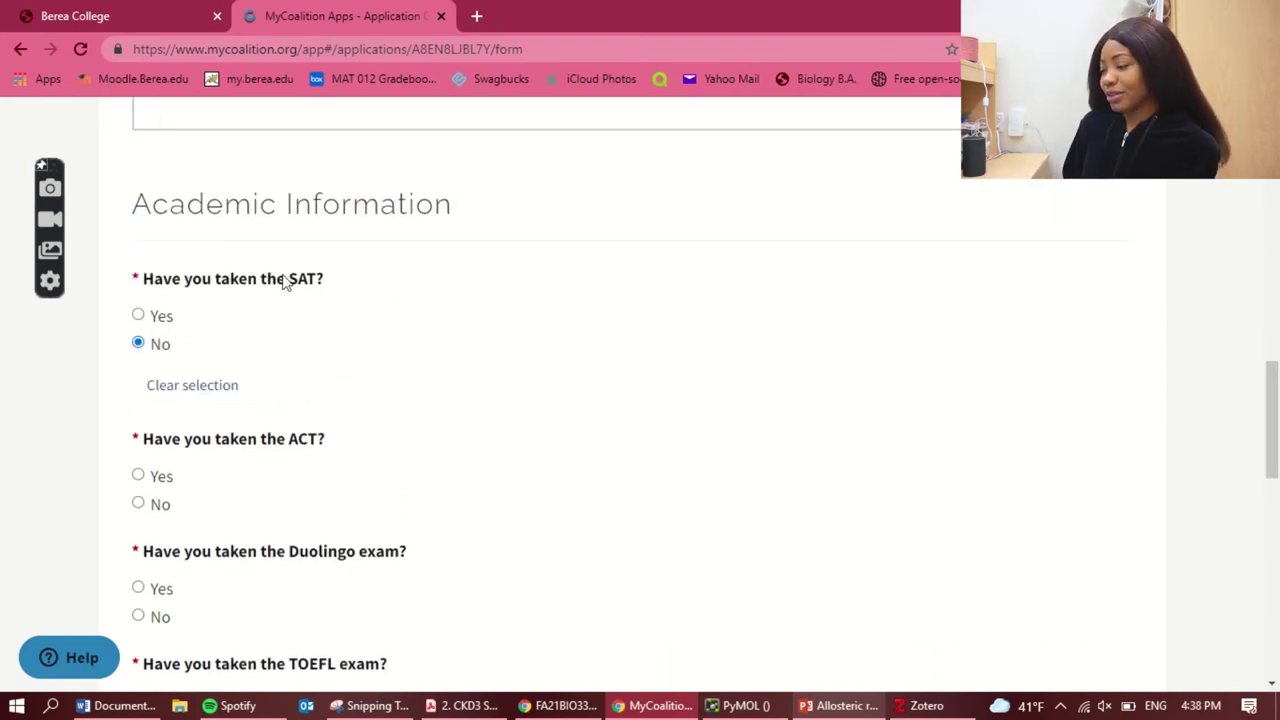
left_click(138, 504)
scroll(157, 297, "down", 3)
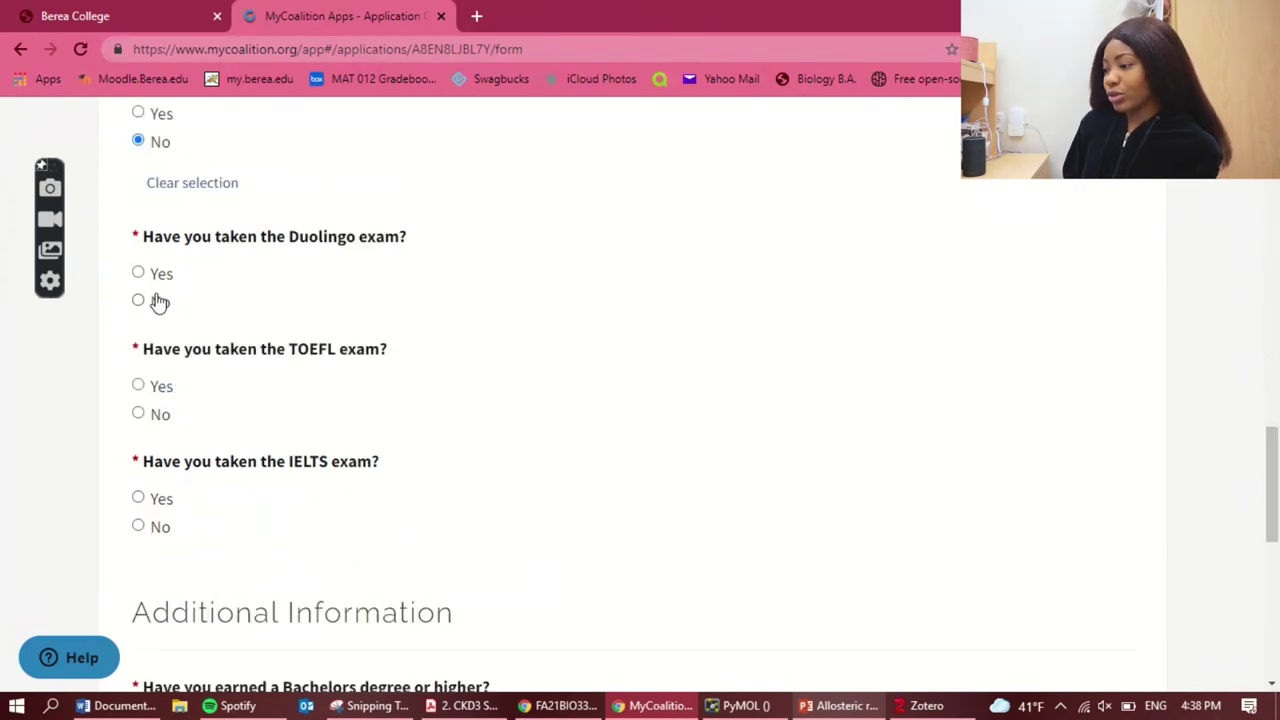
left_click(138, 302)
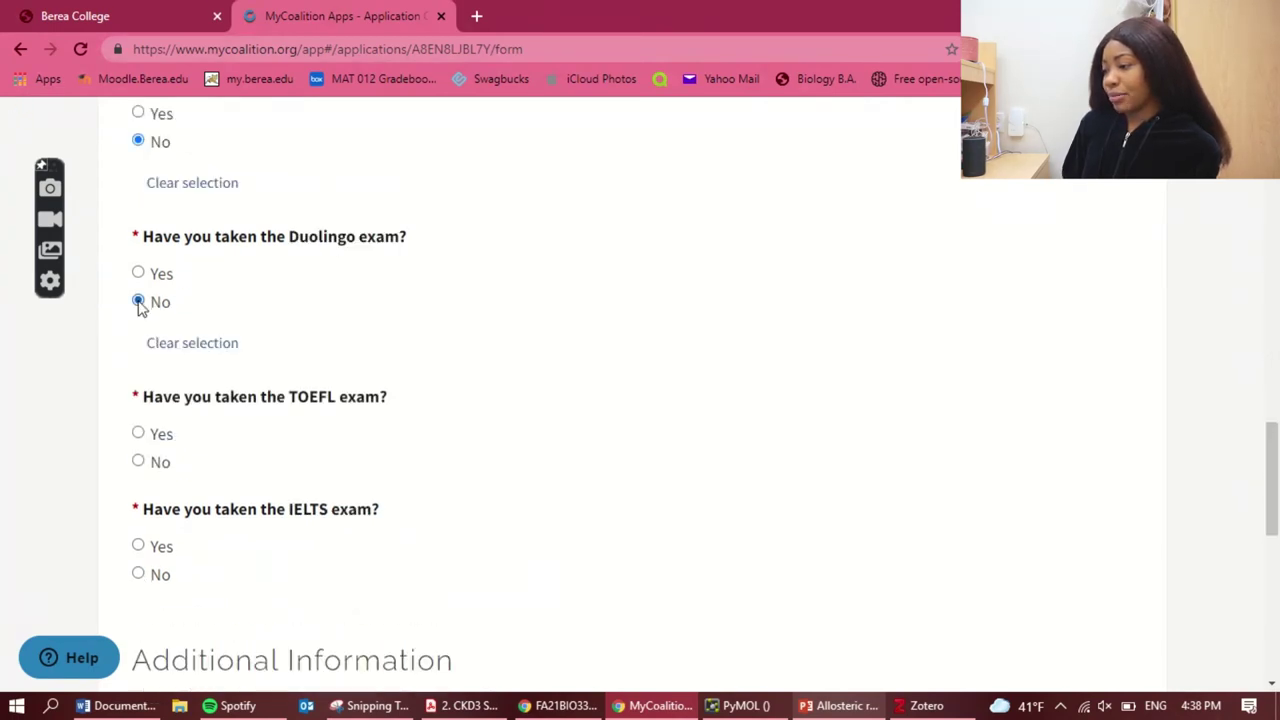
left_click(139, 463)
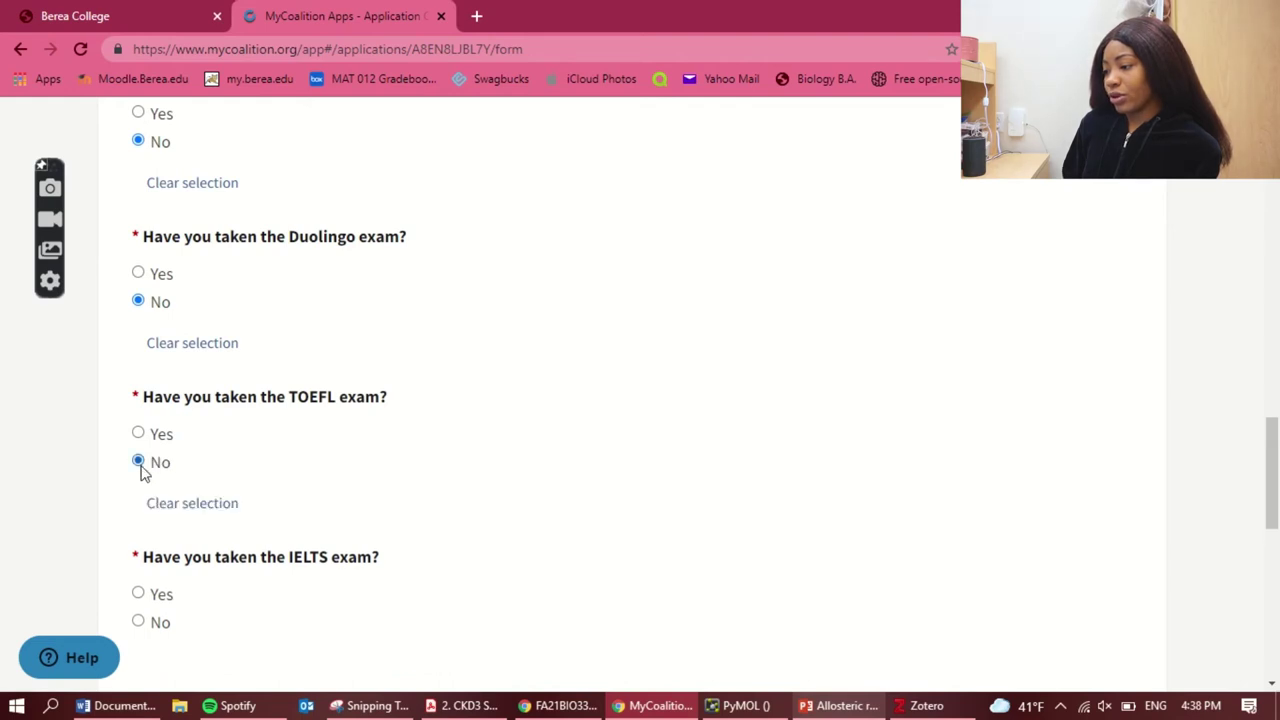
Step: Answer Yes to IELTS and enter 7.5 for highest listening and reading scores
left_click(139, 594)
scroll(600, 400, "down", 5)
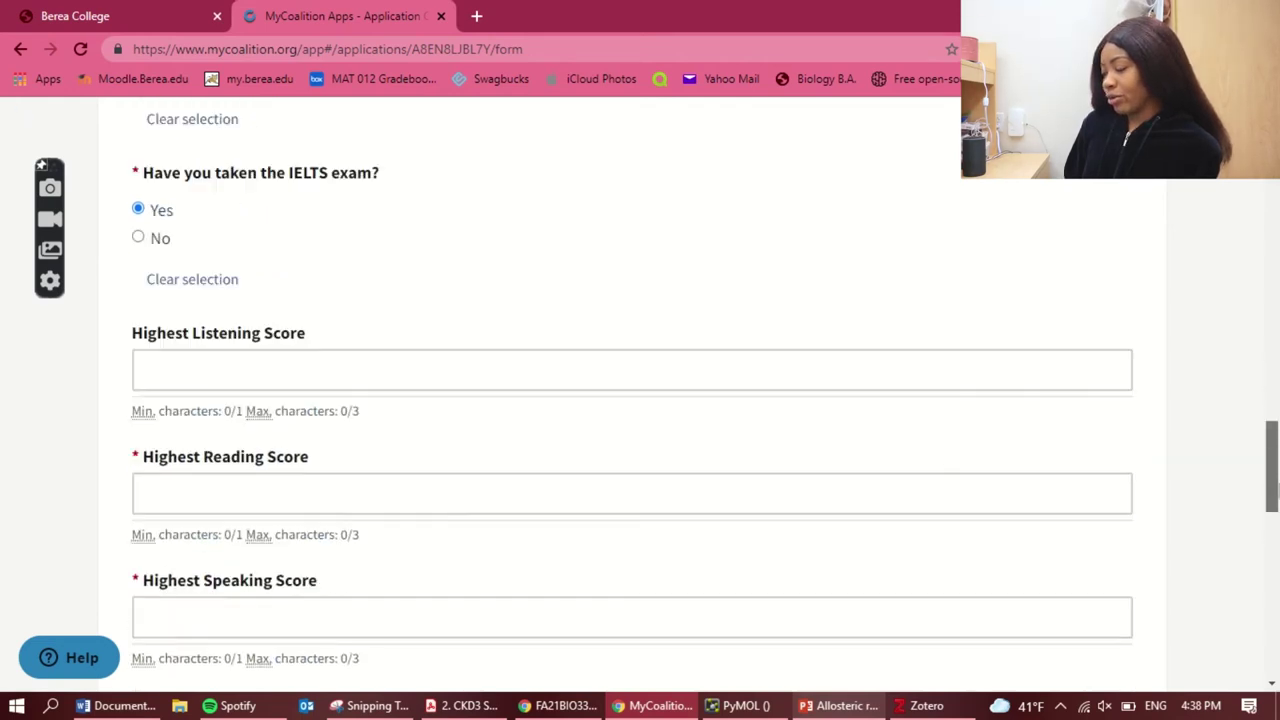
left_click(892, 257)
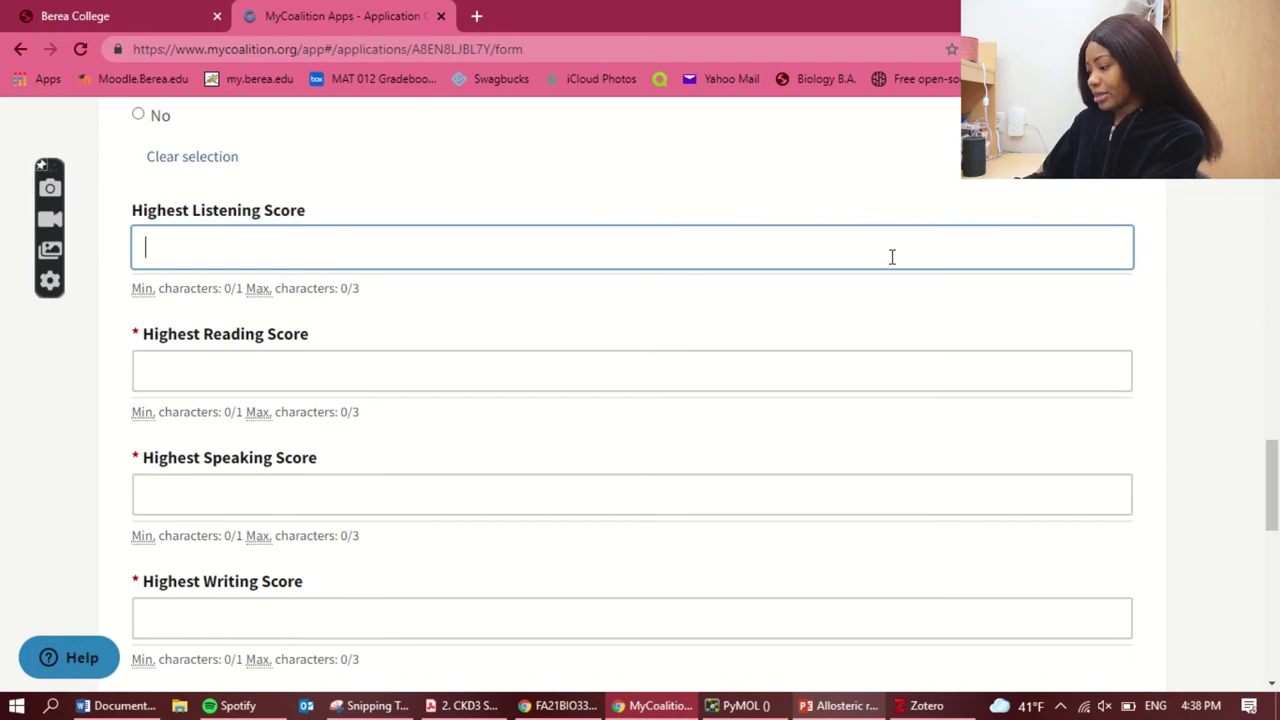
type("7.5")
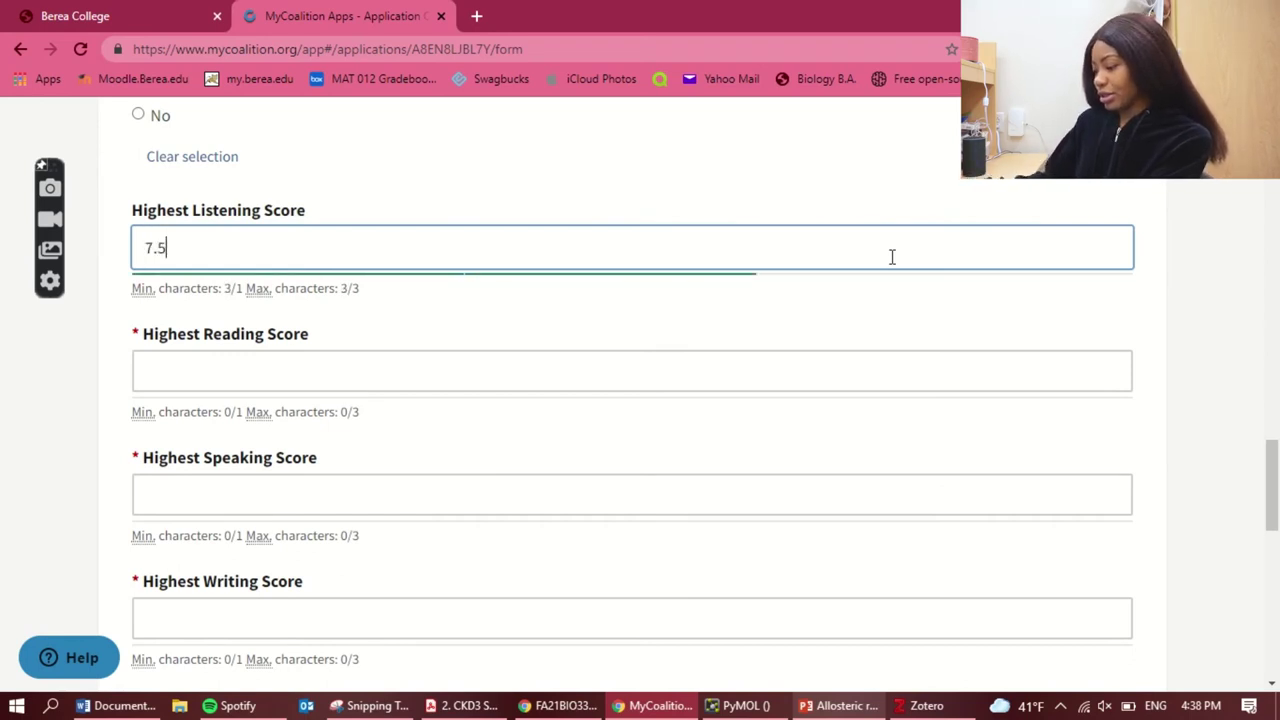
key("Tab")
type("7.5")
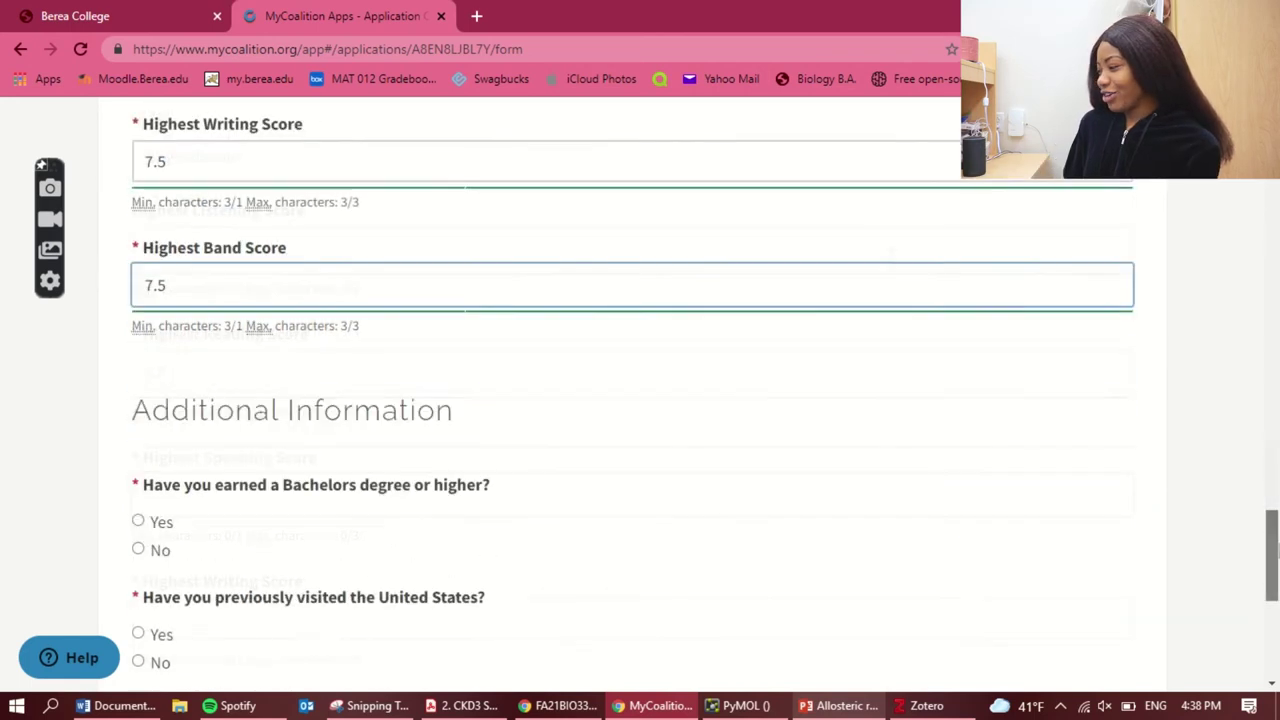
scroll(1272, 550, "down", 2)
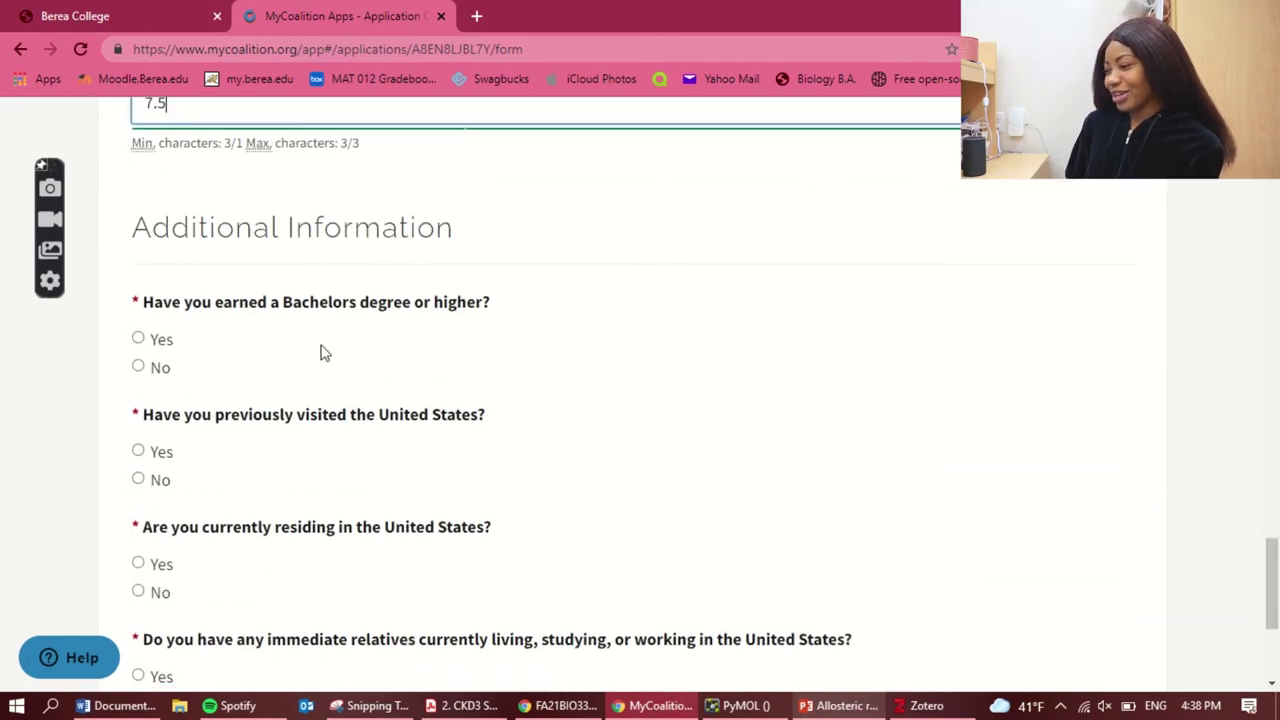
Step: Answer No to holding a Bachelor's degree, visiting, residing in, or having relatives in the US
left_click(139, 368)
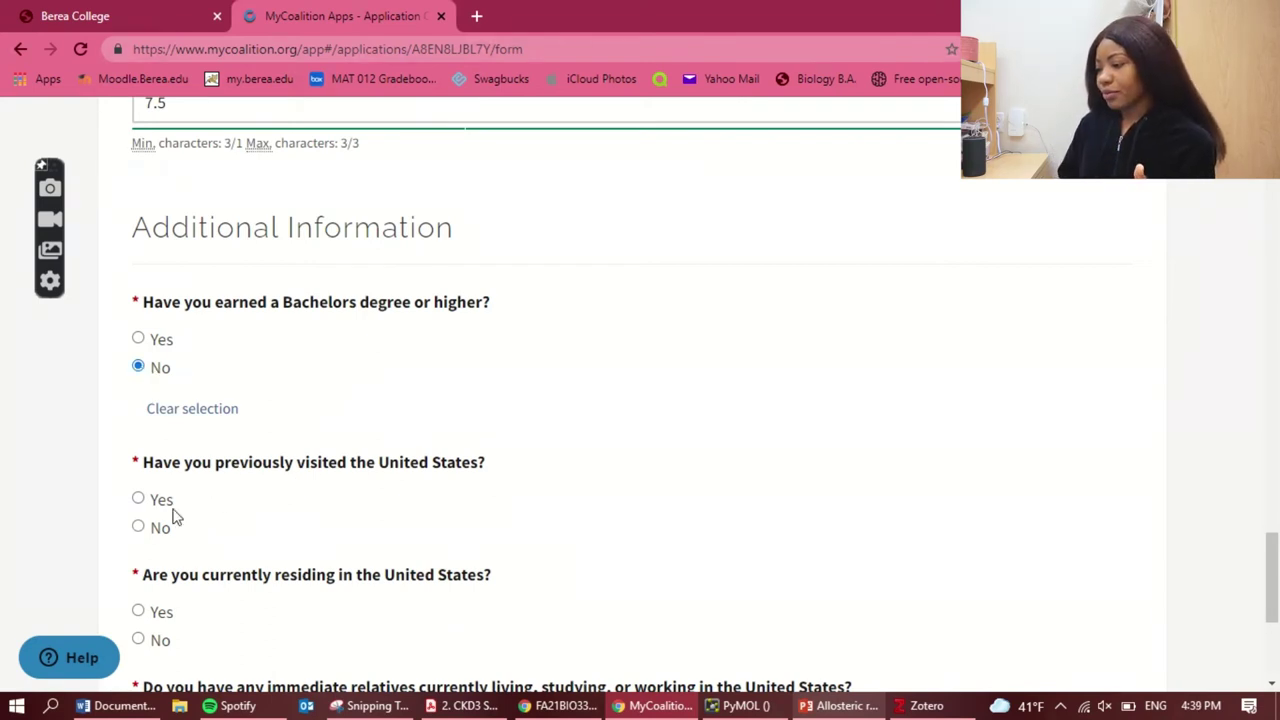
left_click(139, 528)
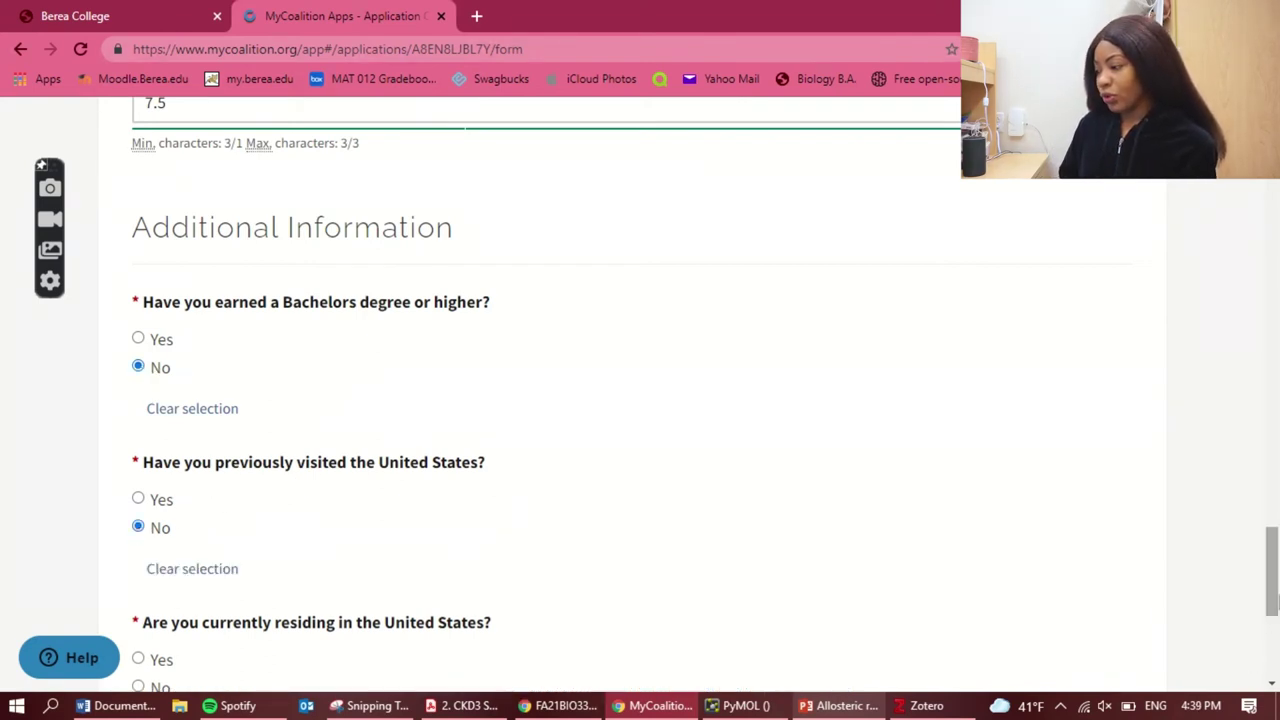
scroll(1272, 575, "down", 1)
scroll(1272, 600, "down", 2)
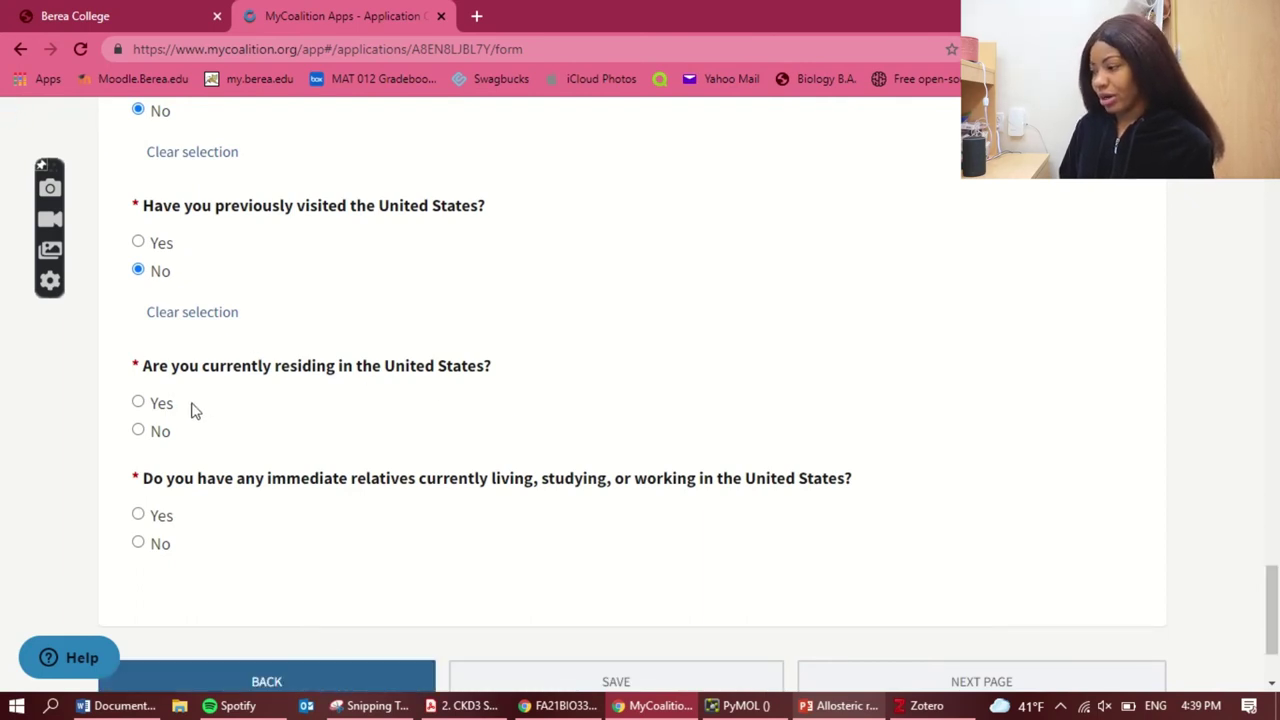
left_click(138, 433)
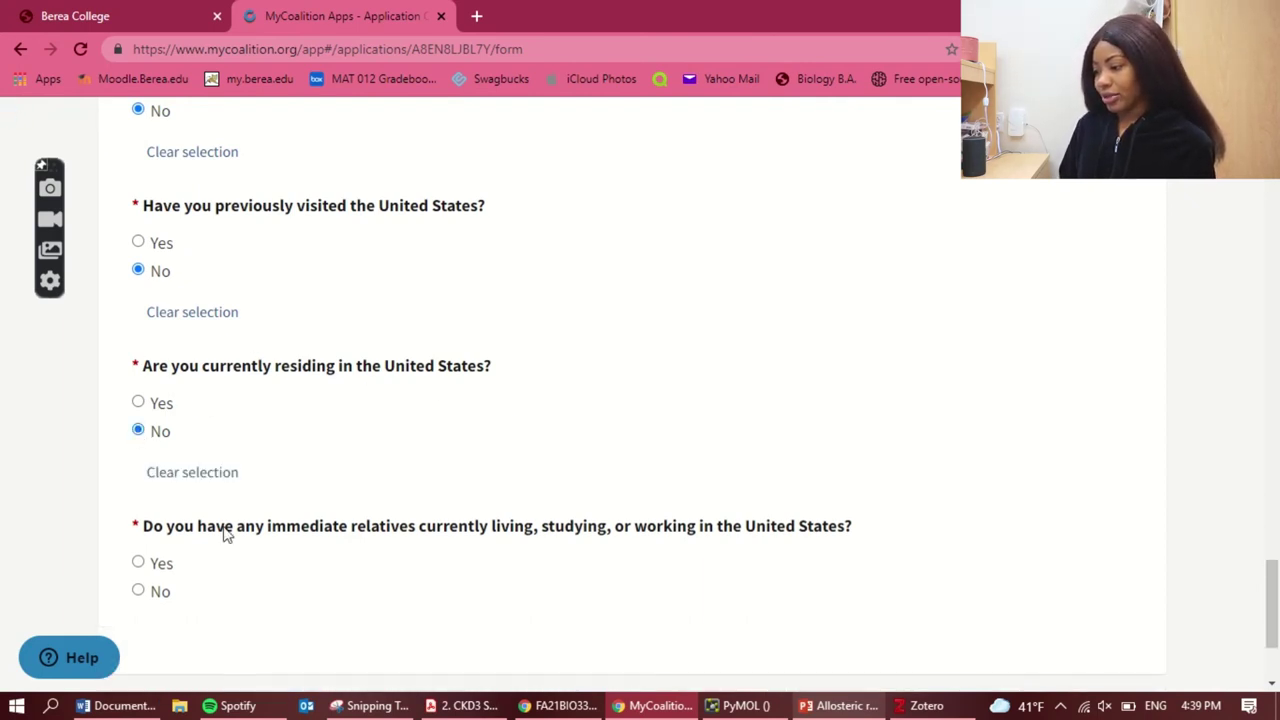
left_click(138, 591)
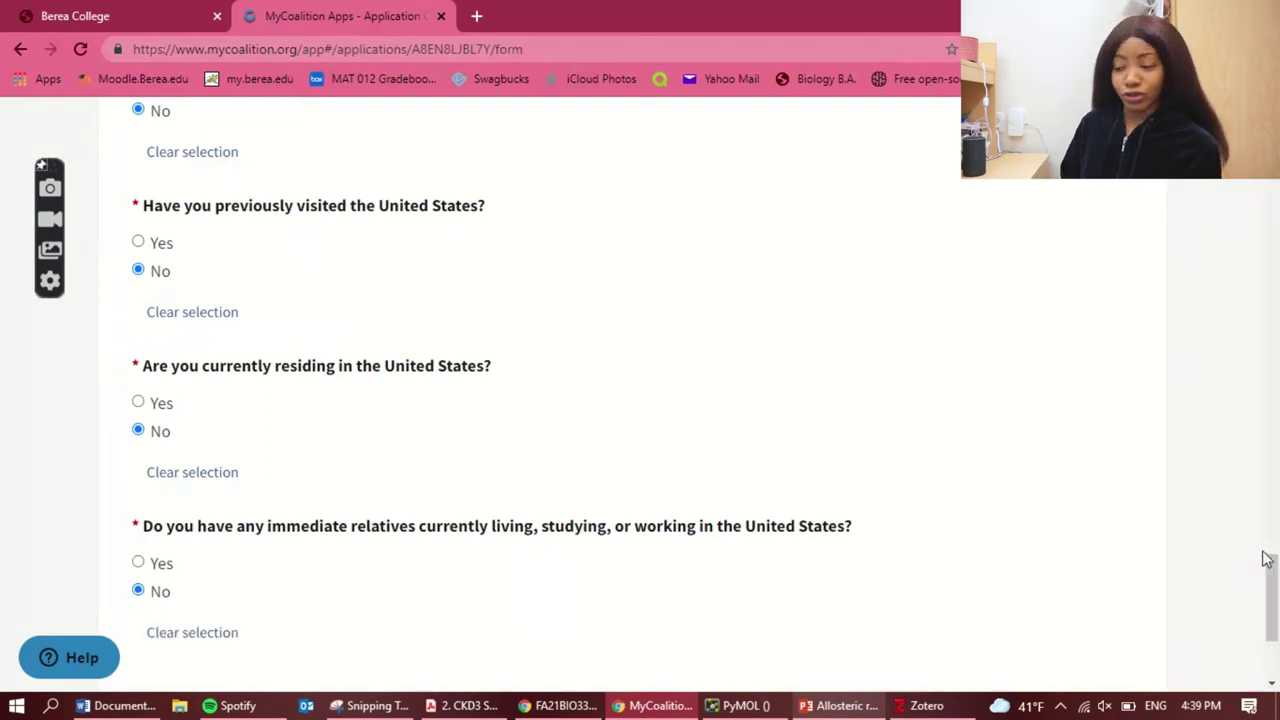
left_click_drag(1268, 560, 1090, 355)
left_click(1088, 347)
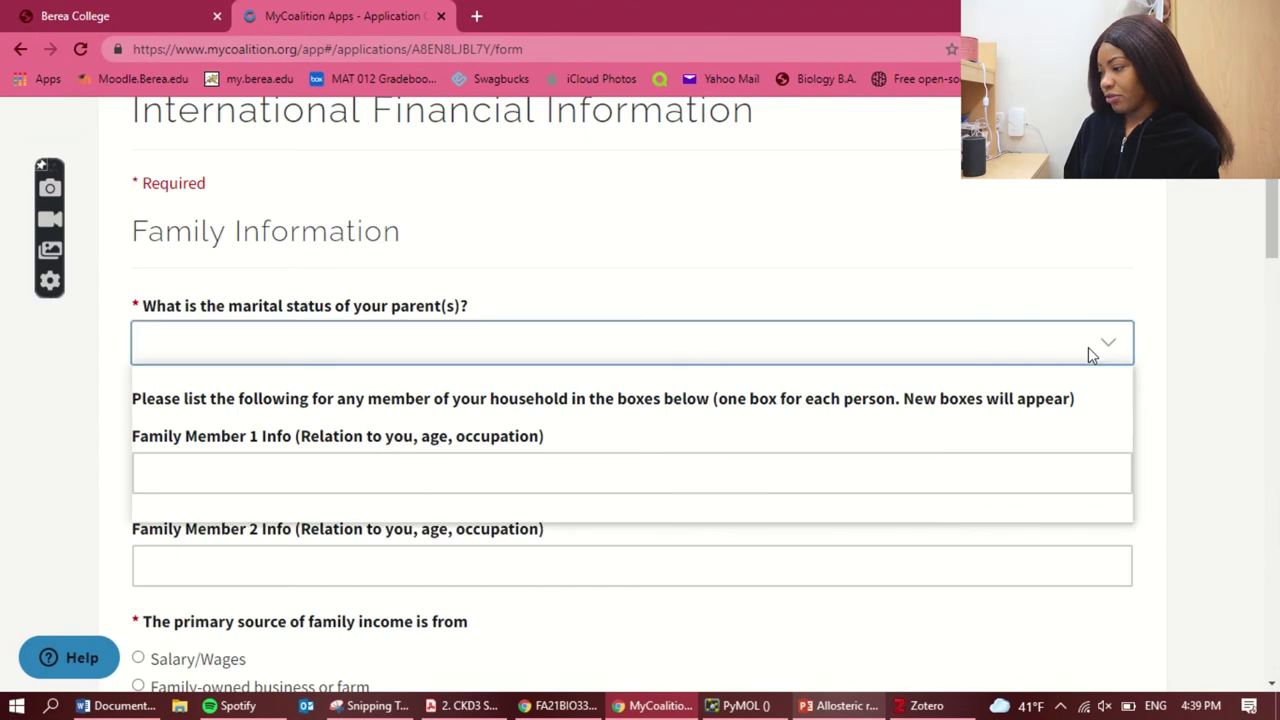
Step: Mark one parent living, one deceased; list members: 24, student; Mother, 50, teacher; Brother
left_click(891, 500)
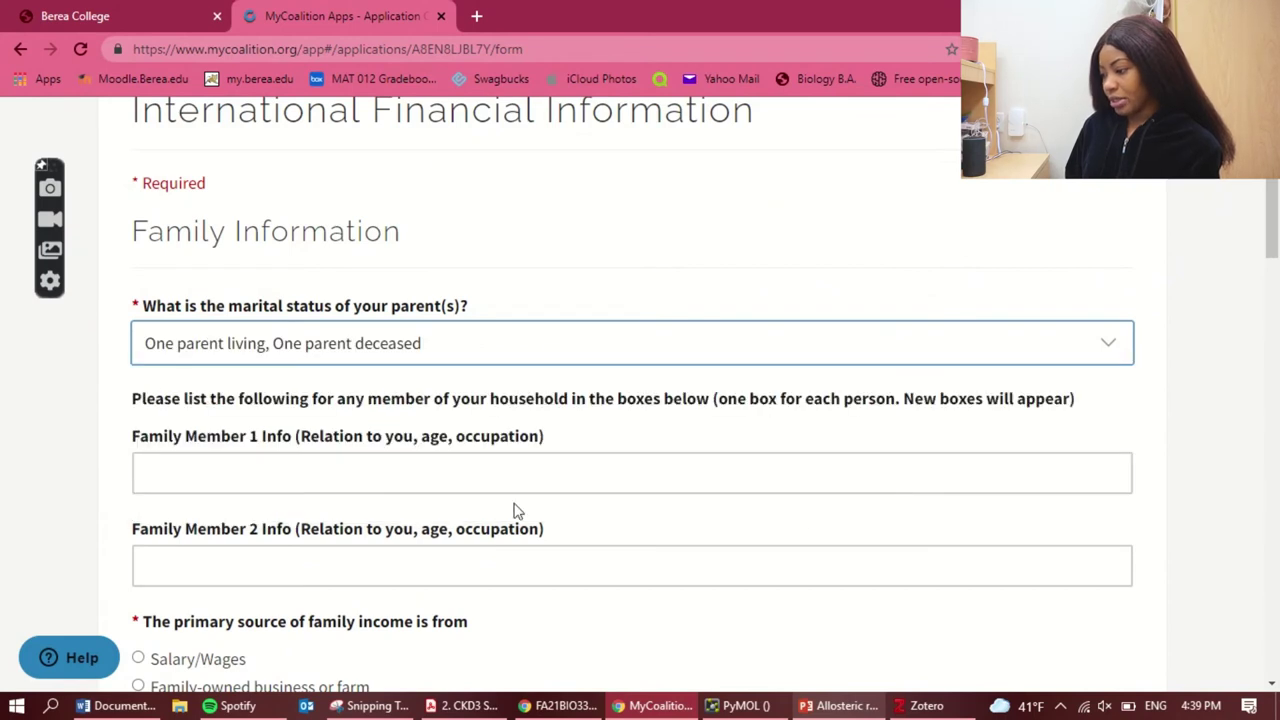
left_click(495, 472)
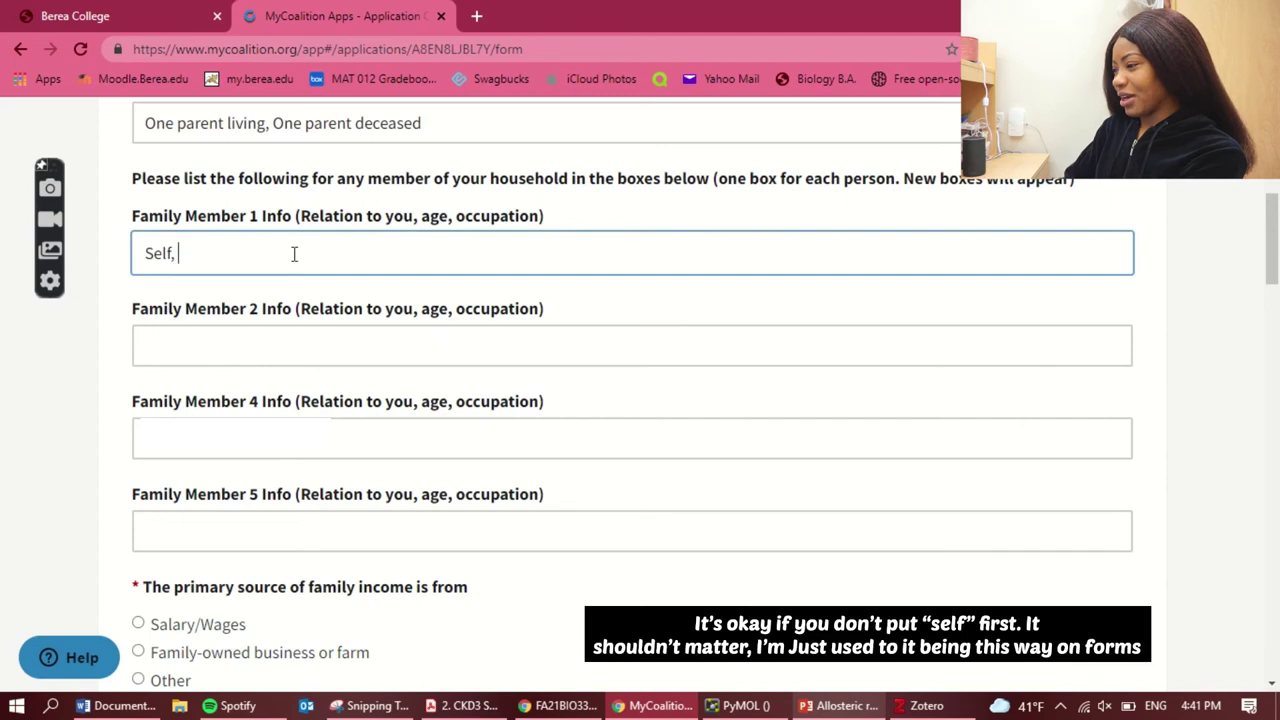
type("24,")
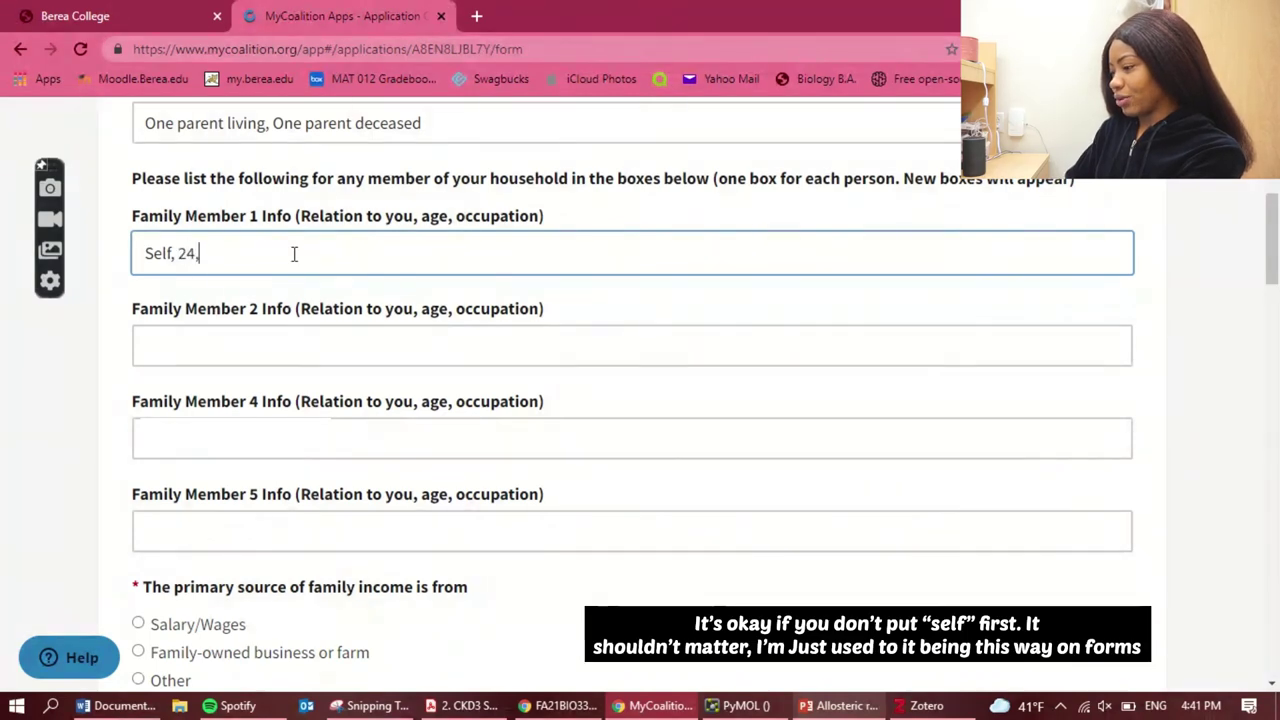
type(" student")
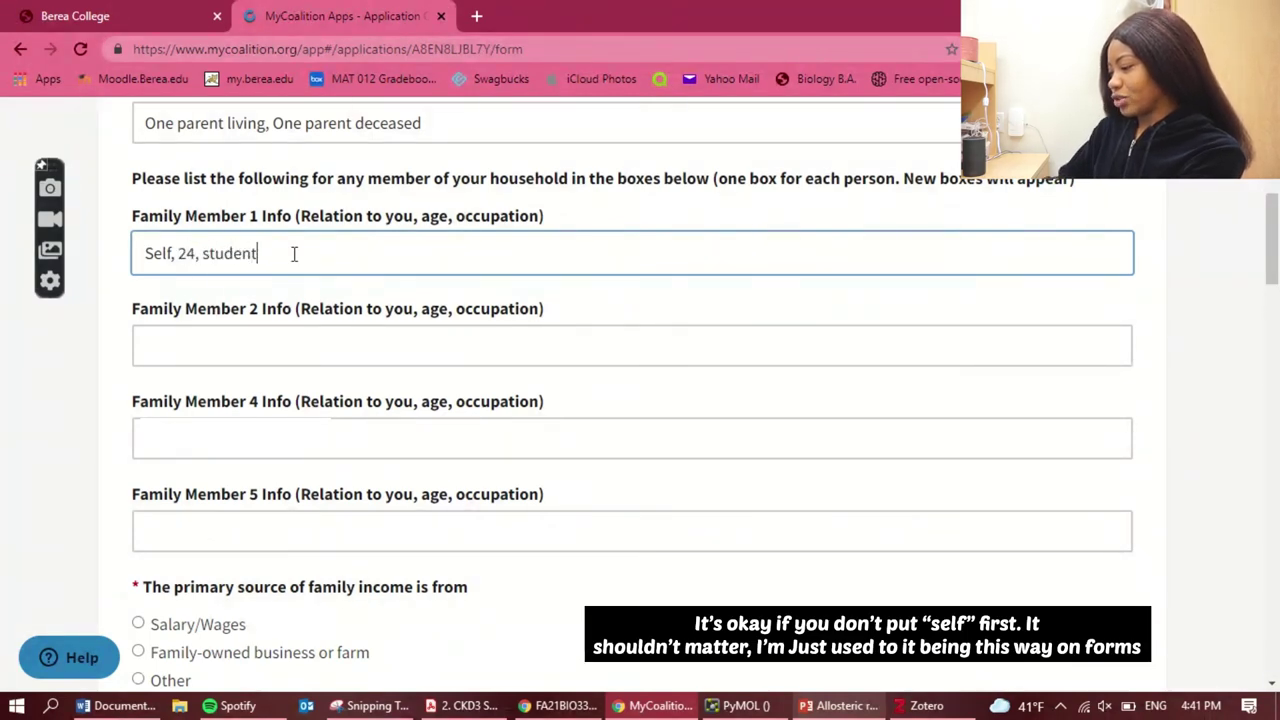
left_click(292, 355)
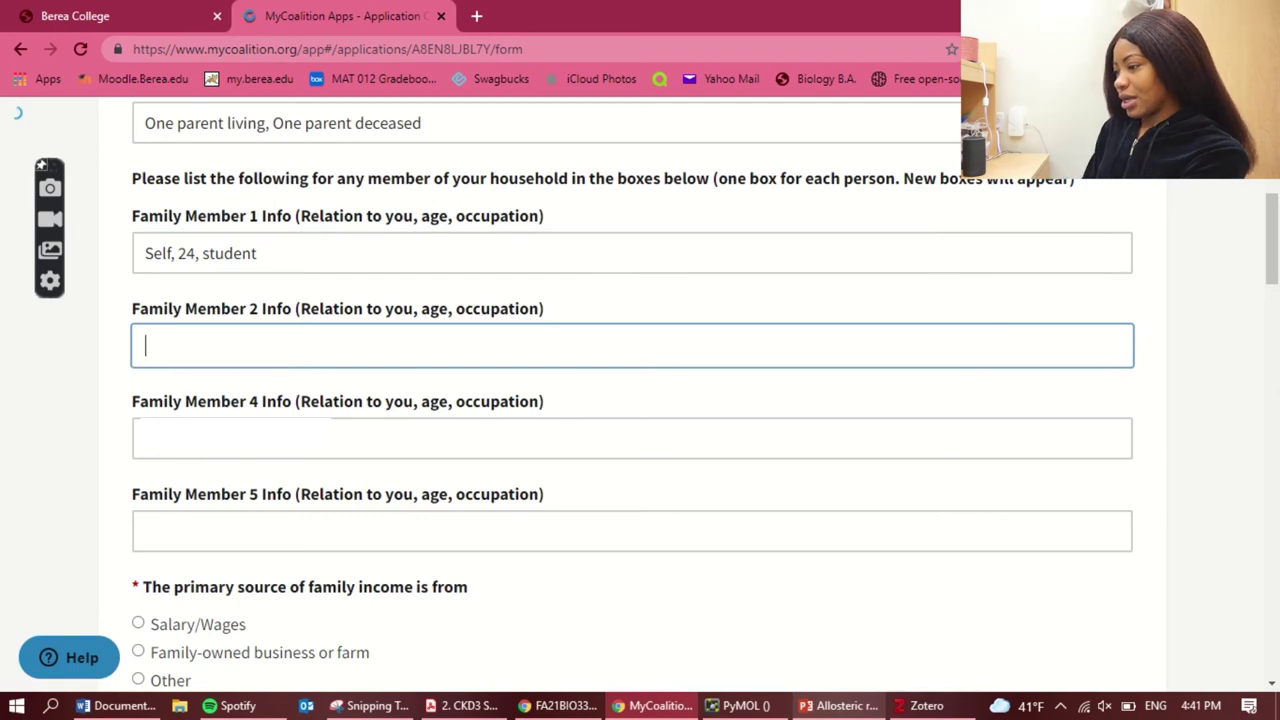
type("Mother, 50, teacher")
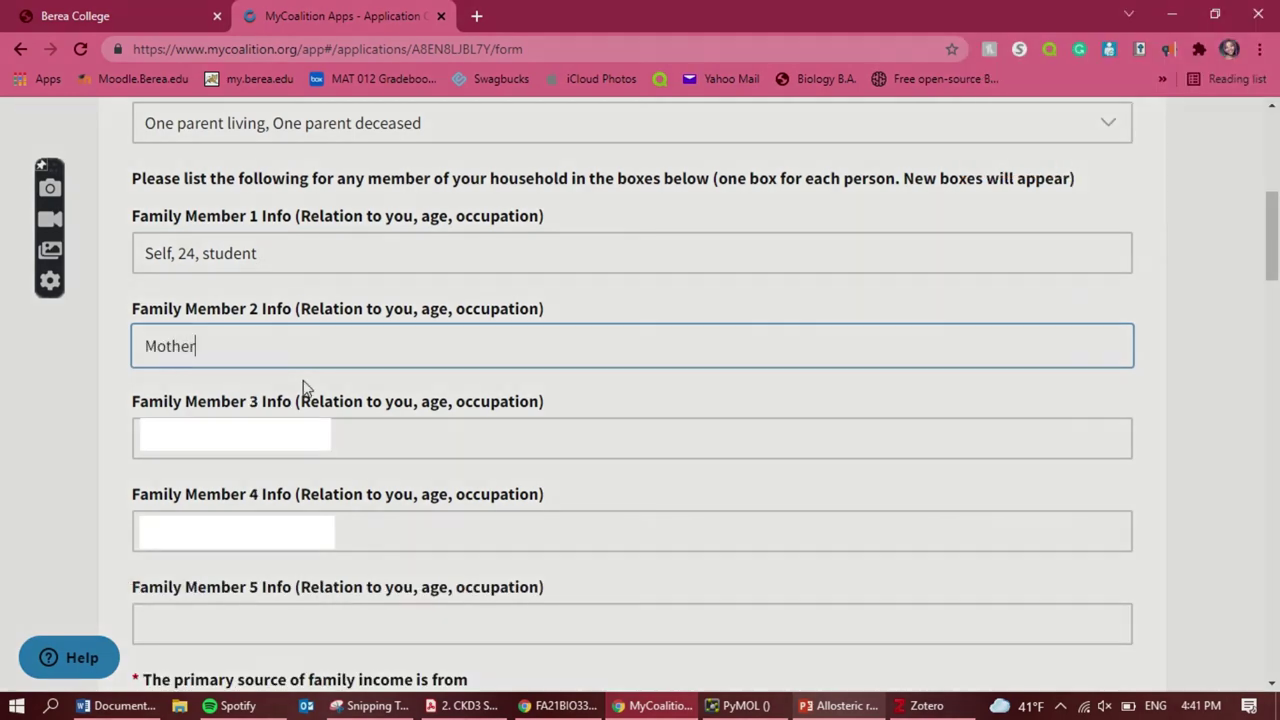
key("Tab")
type("Bro")
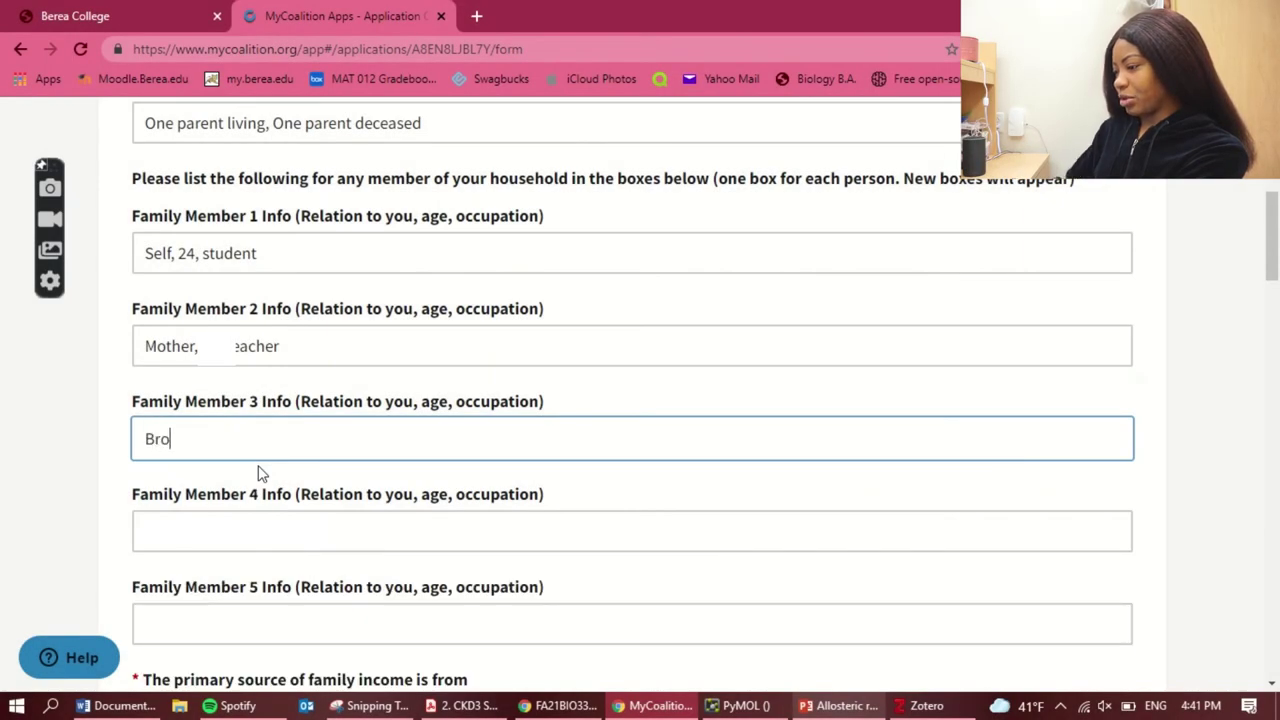
type("ther")
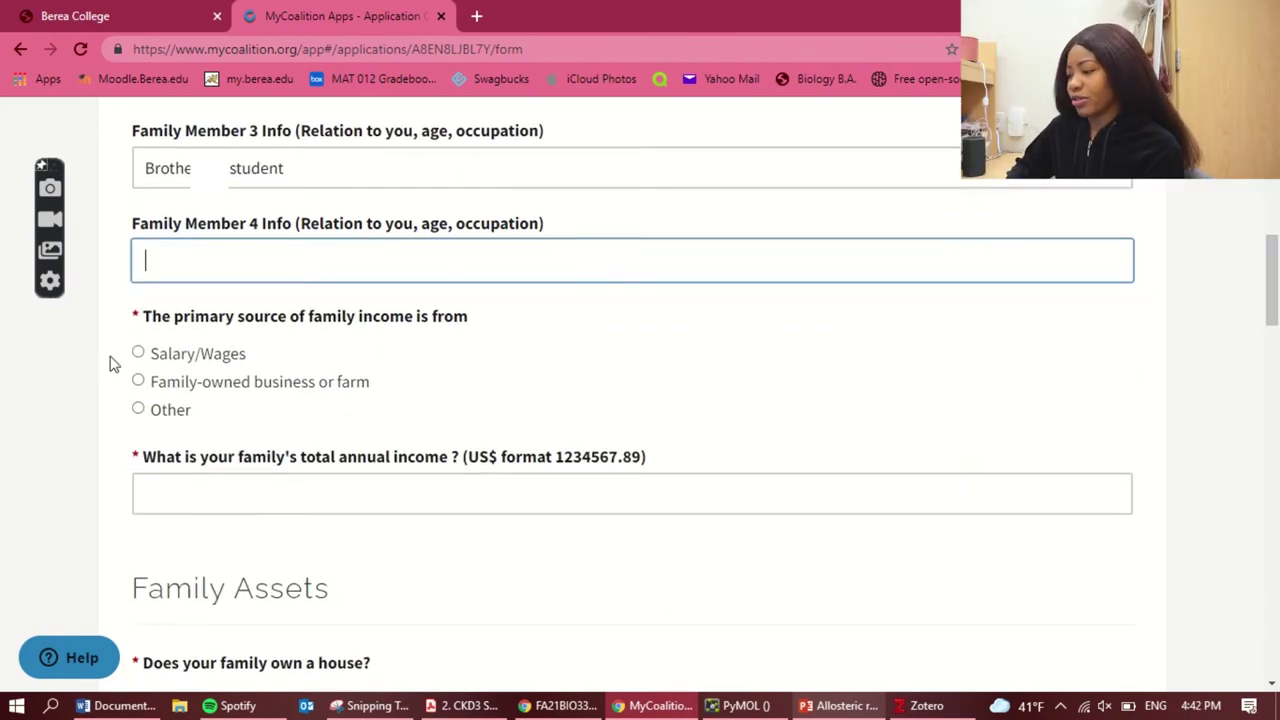
Step: Select 'Family-owned business or farm' as main income source and enter 5000 annual income
left_click(138, 382)
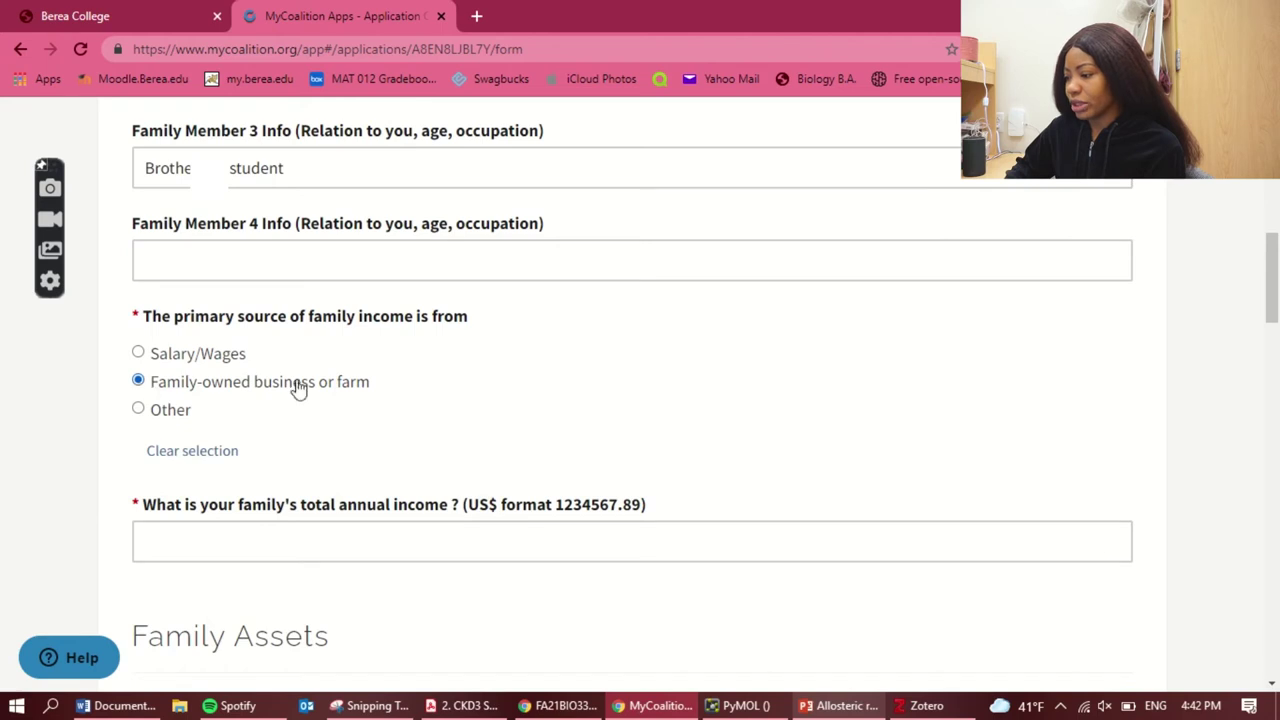
scroll(857, 410, "down", 1)
left_click(857, 410)
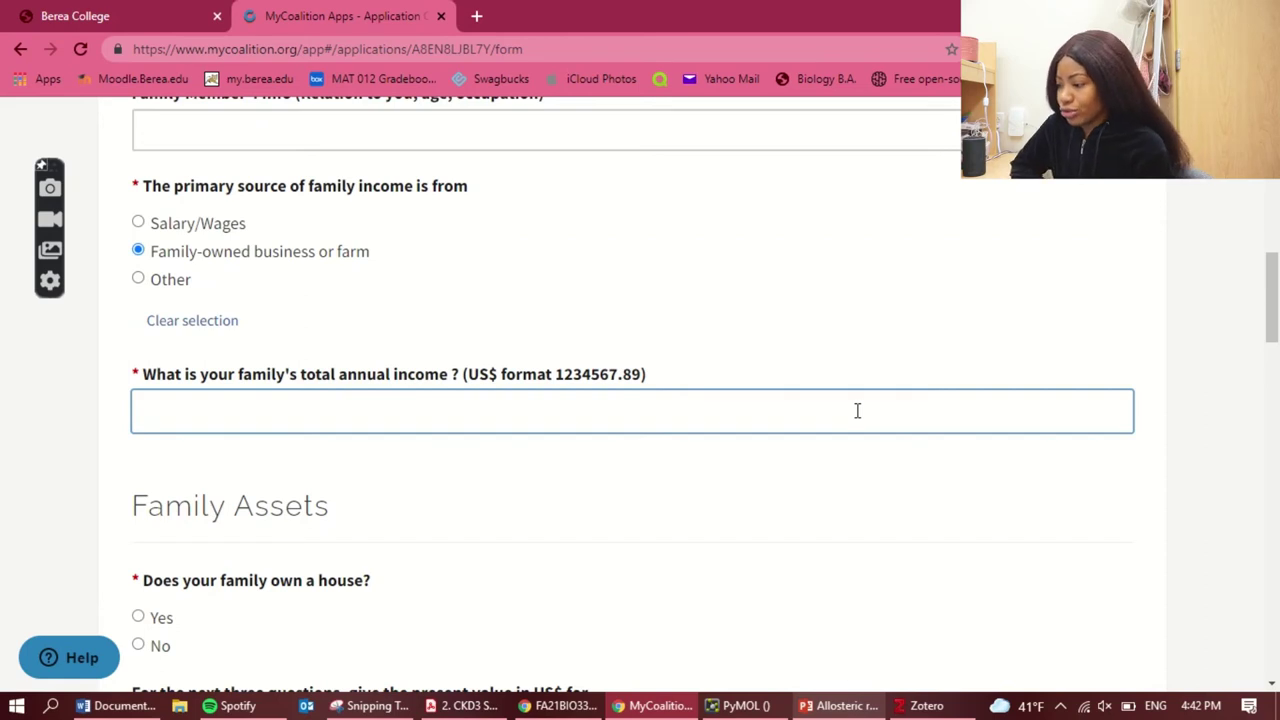
type("5")
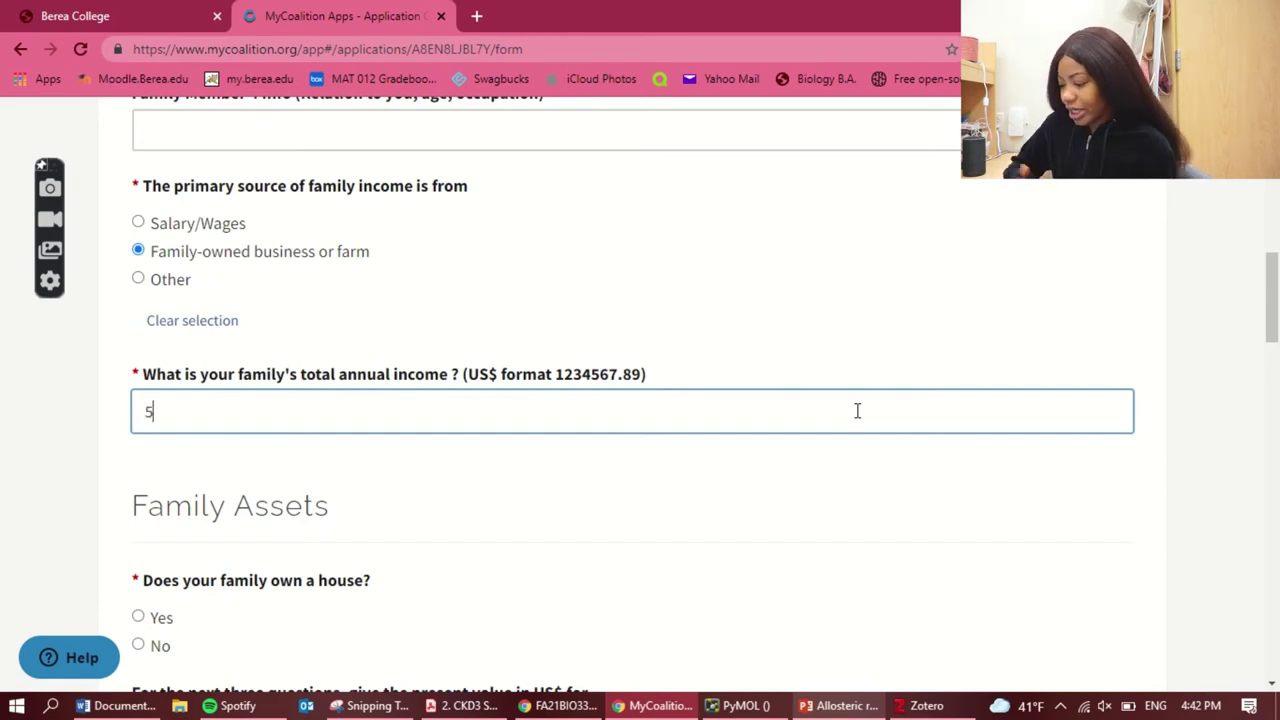
type("000")
left_click_drag(1272, 318, 1274, 327)
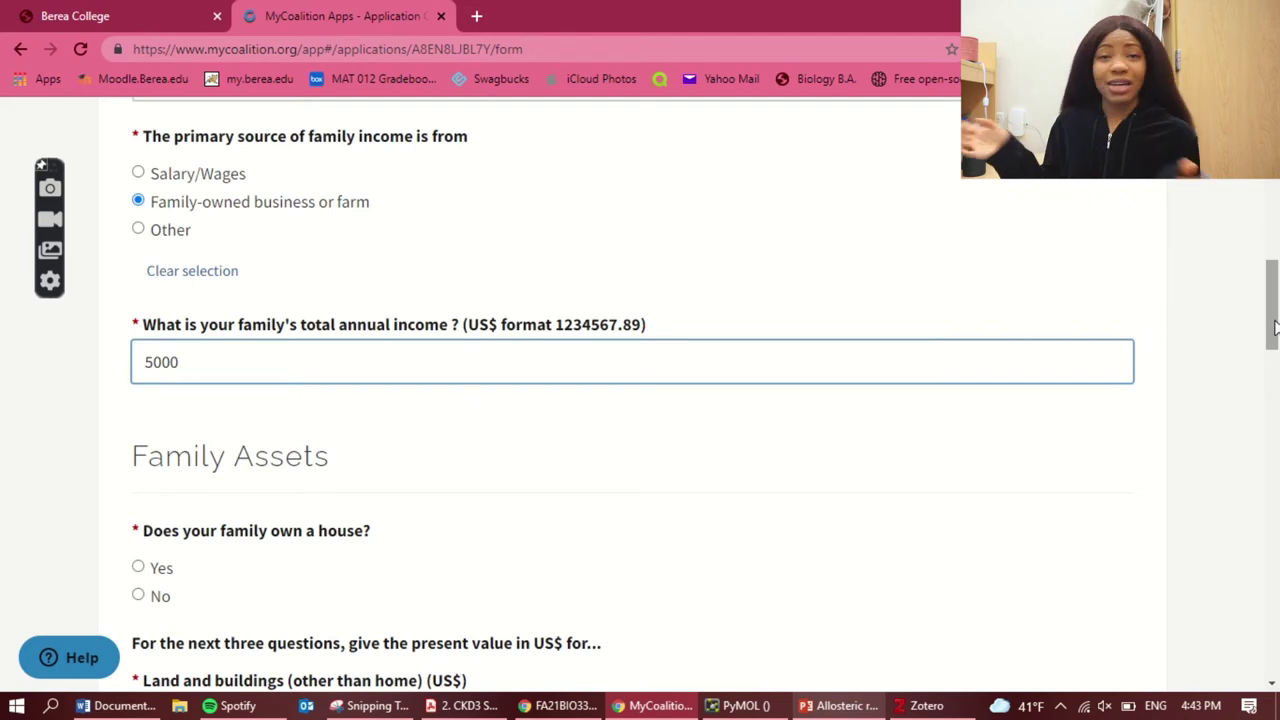
scroll(1275, 327, "down", 1)
scroll(1273, 330, "down", 1)
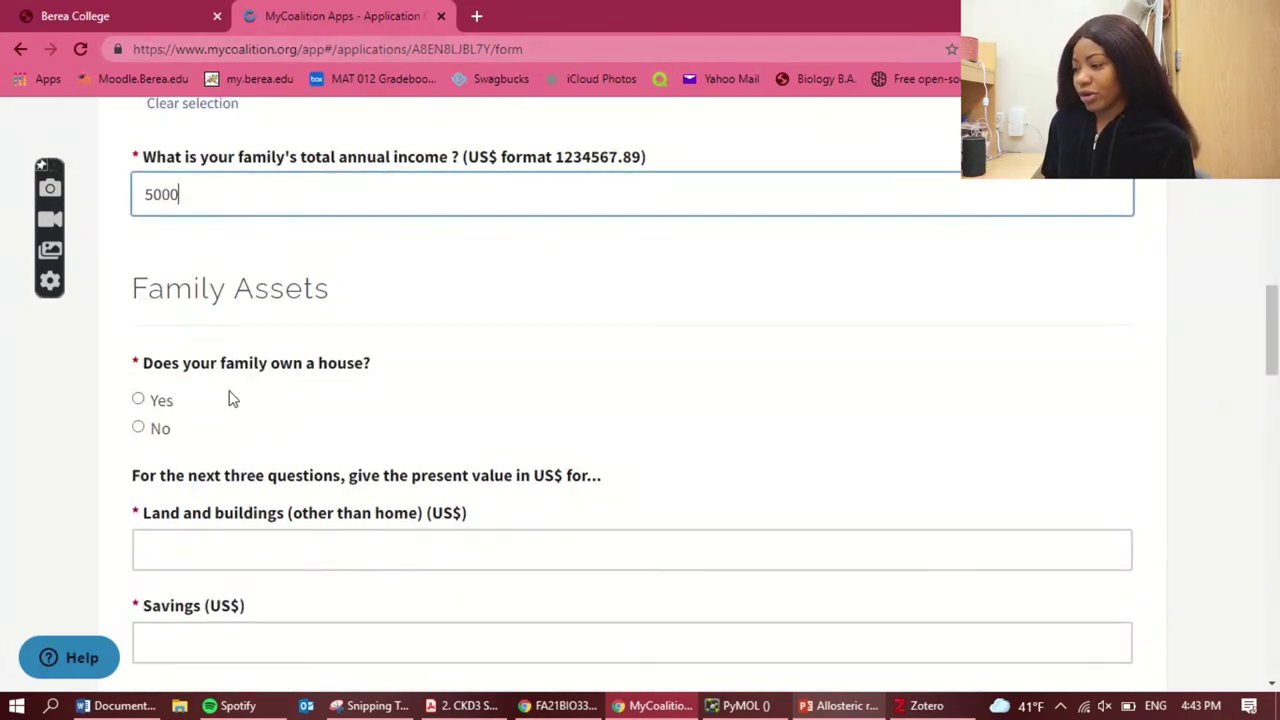
Step: Answer Yes to owning a house and enter its value as 100000
left_click(138, 398)
scroll(1276, 340, "down", 1)
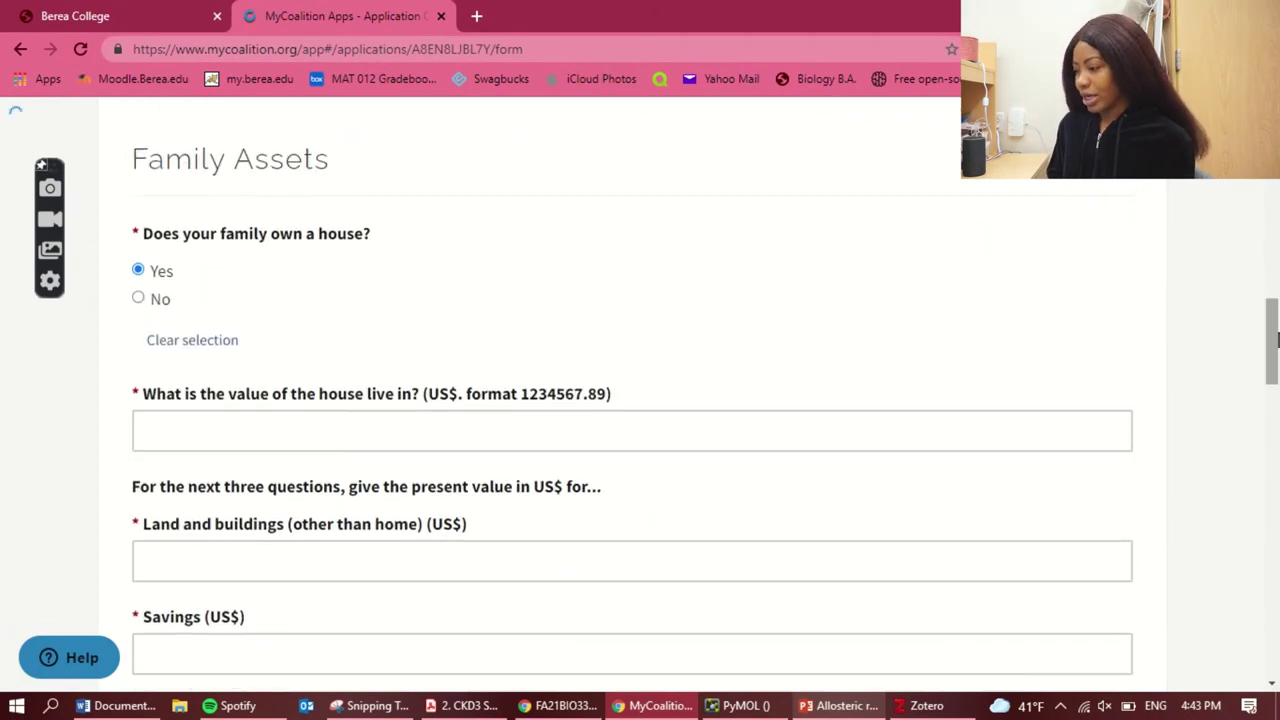
left_click(521, 428)
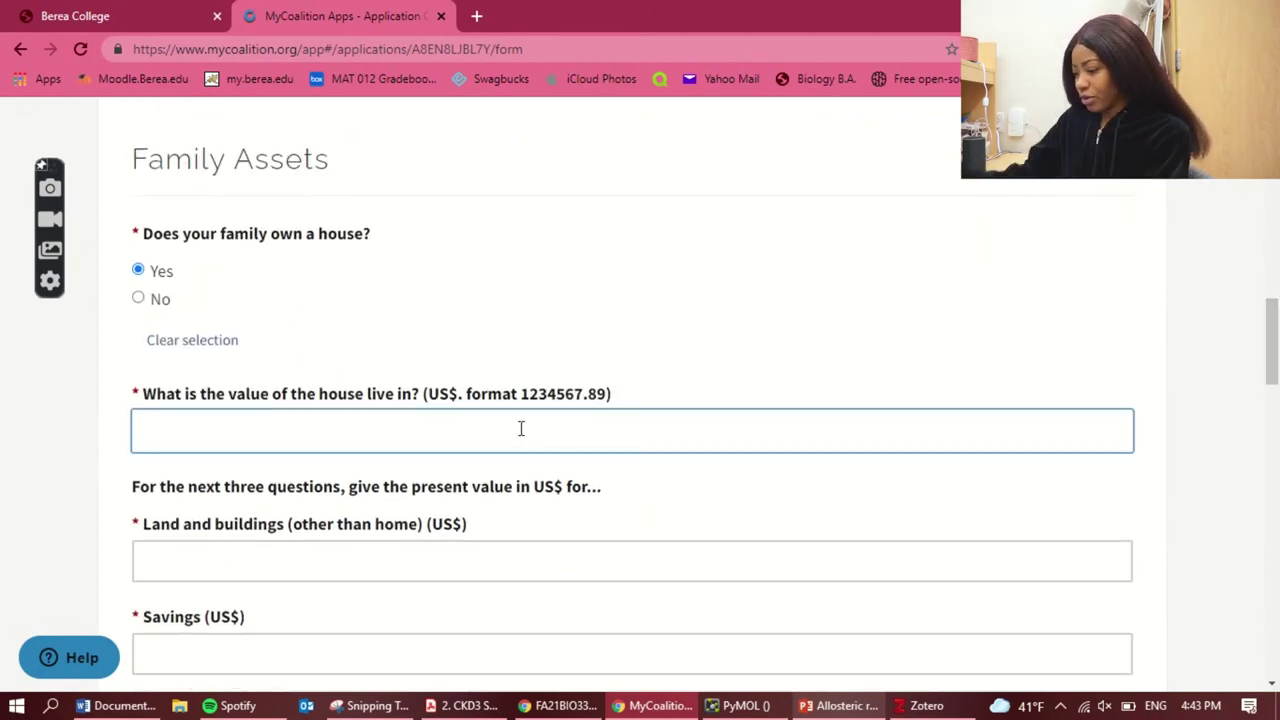
type("10")
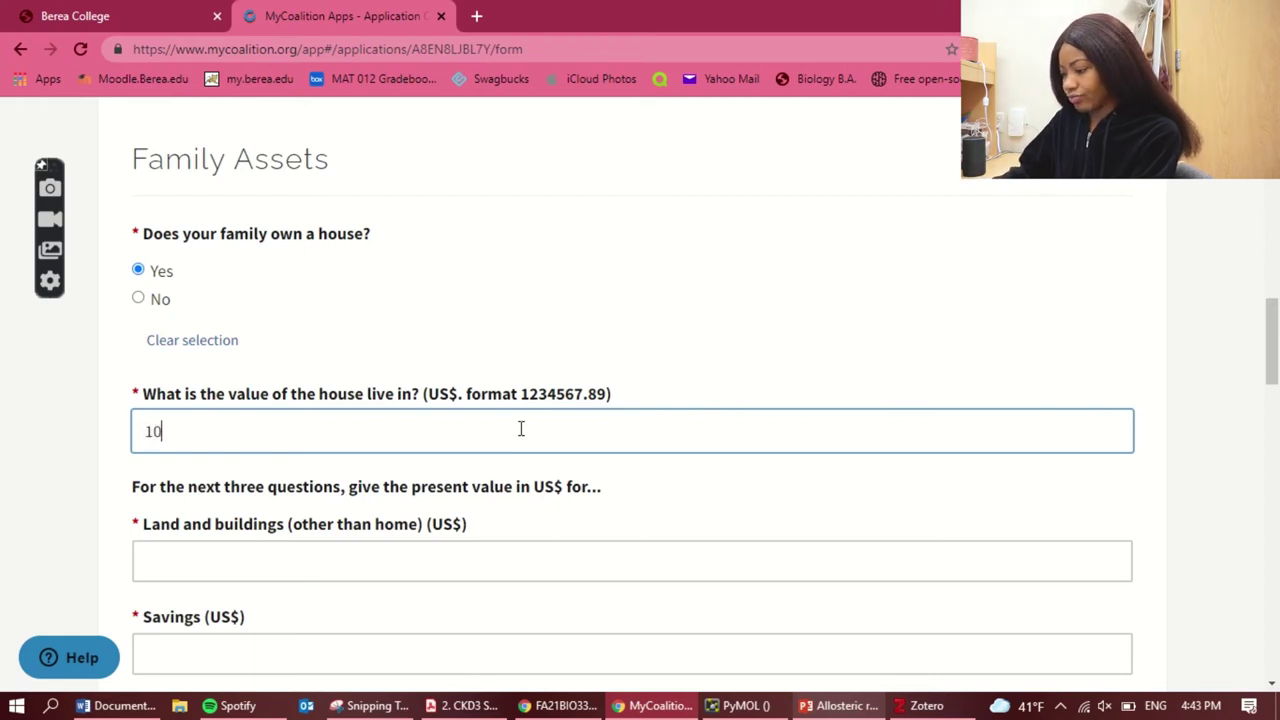
type("0000")
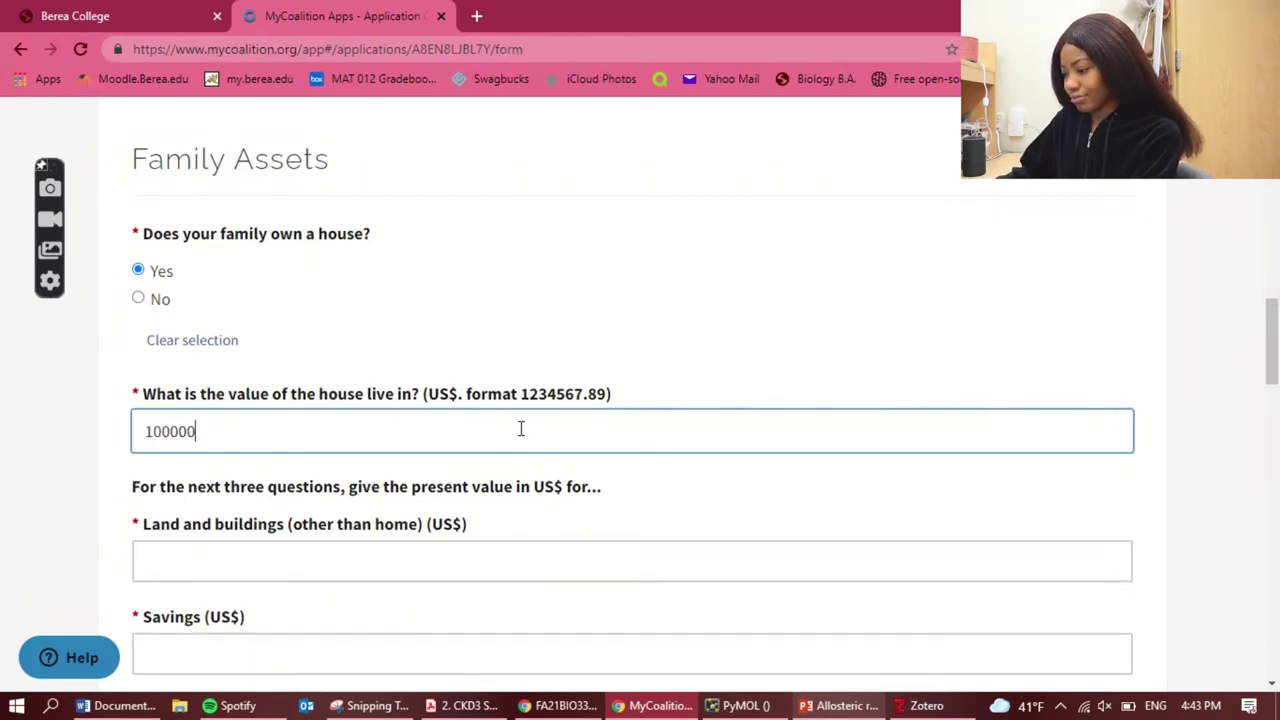
left_click_drag(1272, 318, 1272, 338)
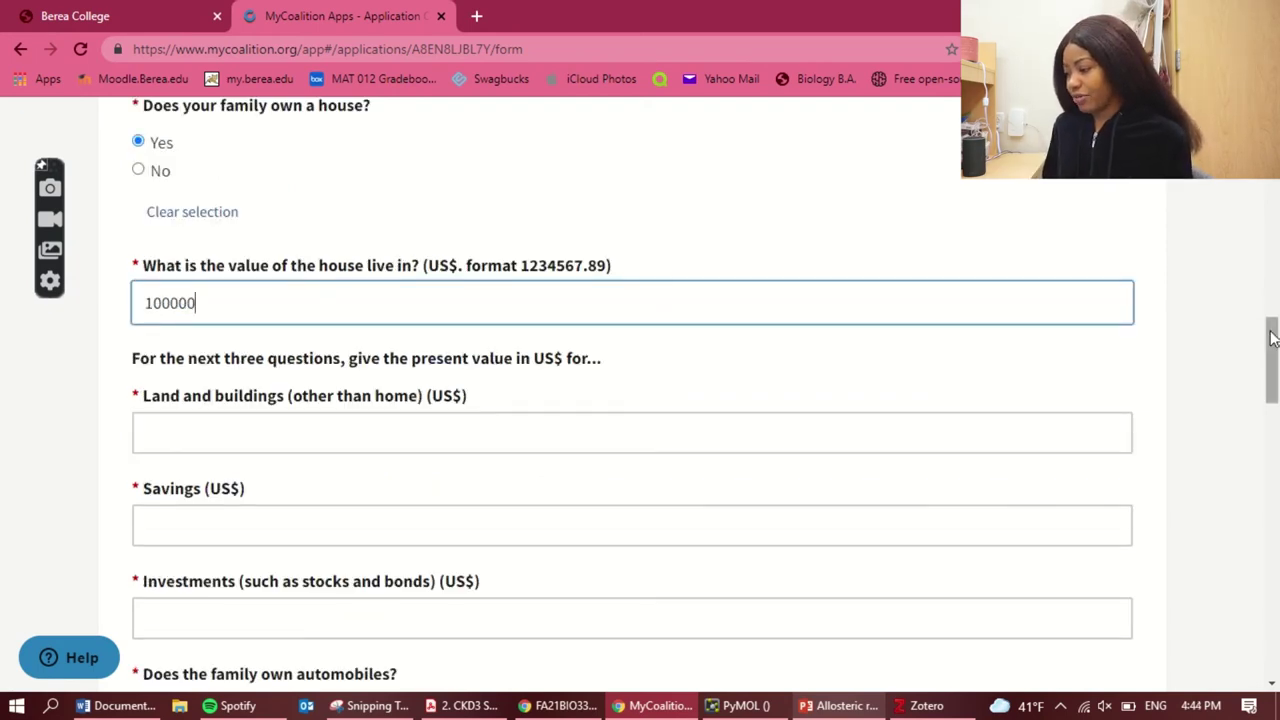
Step: Enter land and buildings 50000, savings 5000, investments 0, and answer No to automobiles
left_click(838, 431)
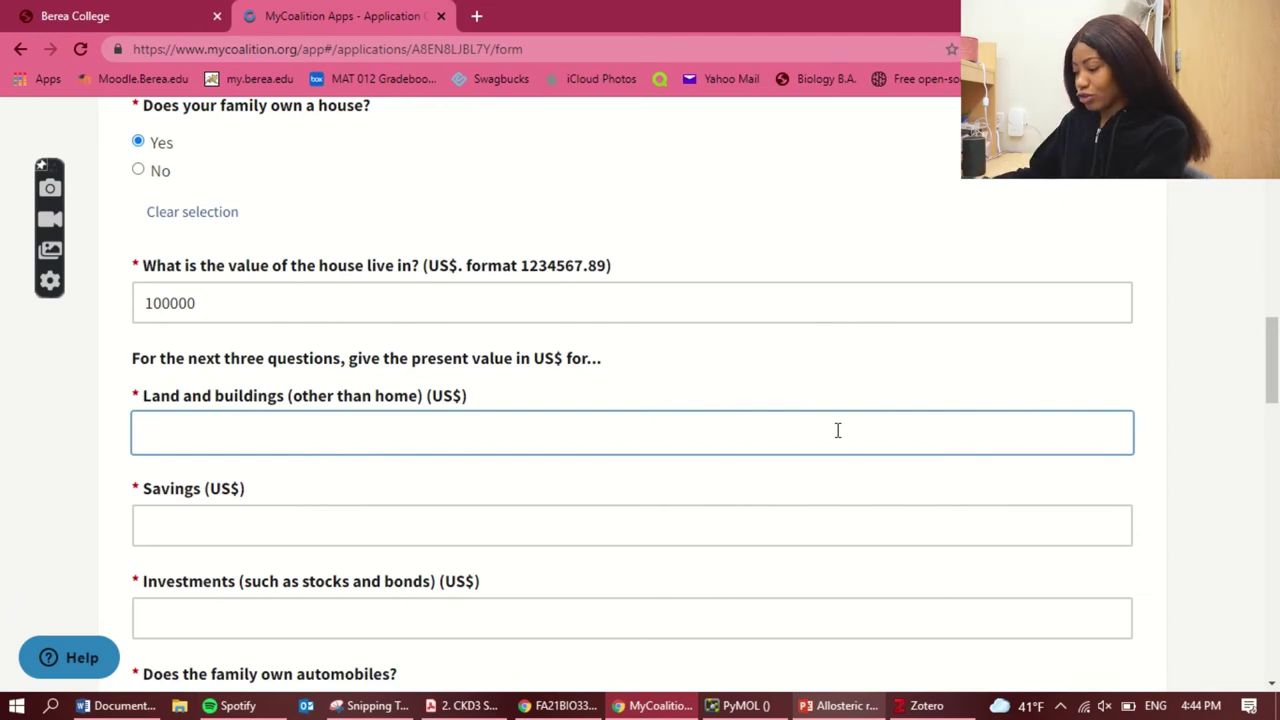
type("50000")
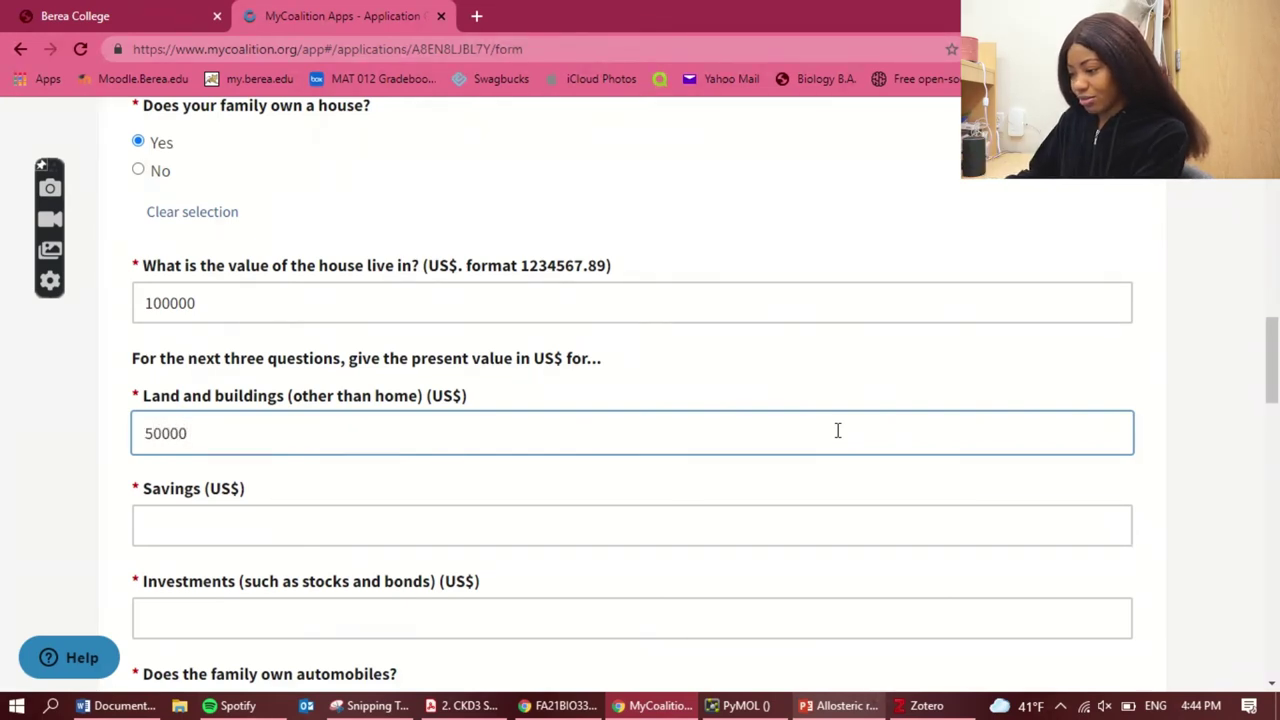
key("Tab")
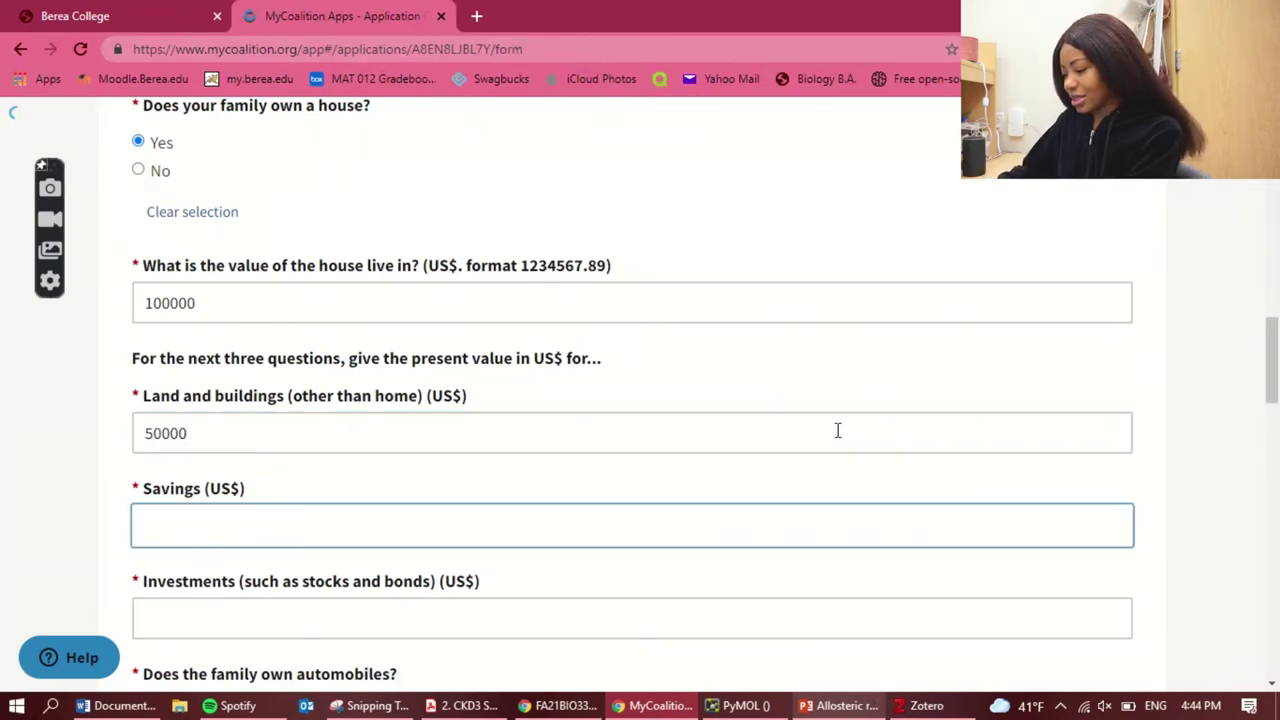
type("5000")
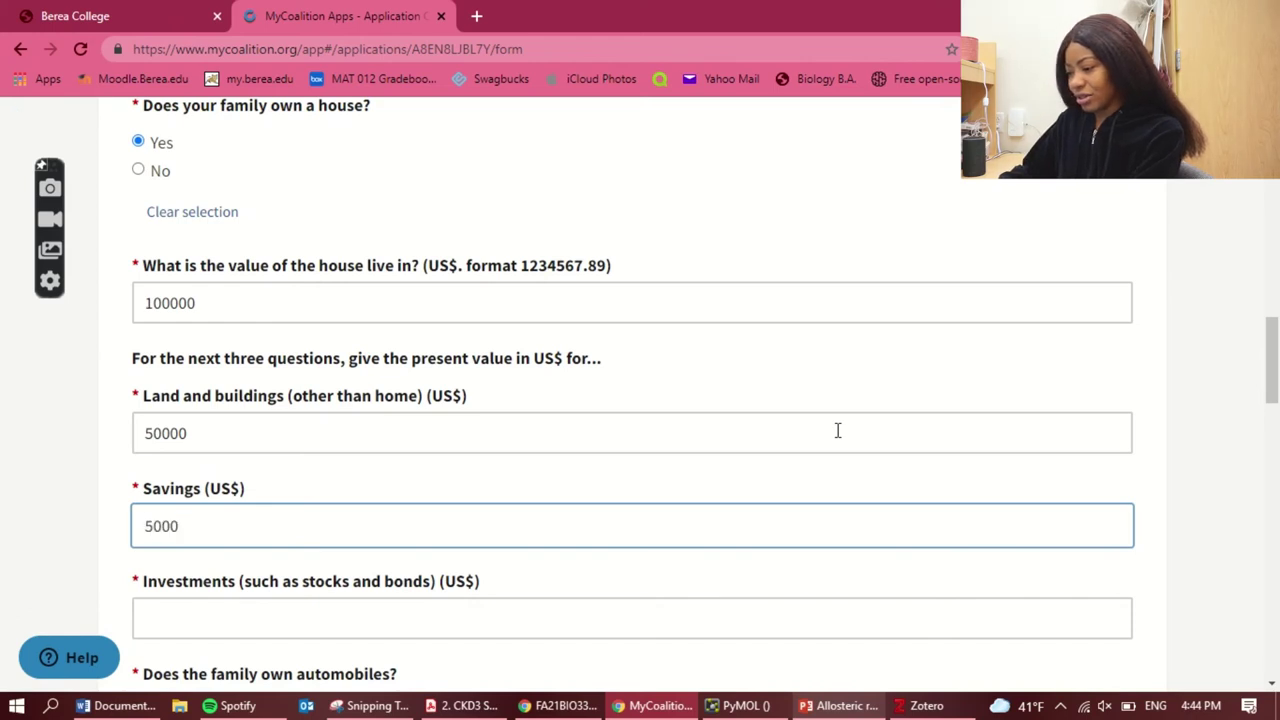
scroll(838, 430, "down", 2)
left_click(757, 454)
type("0")
scroll(757, 454, "down", 1)
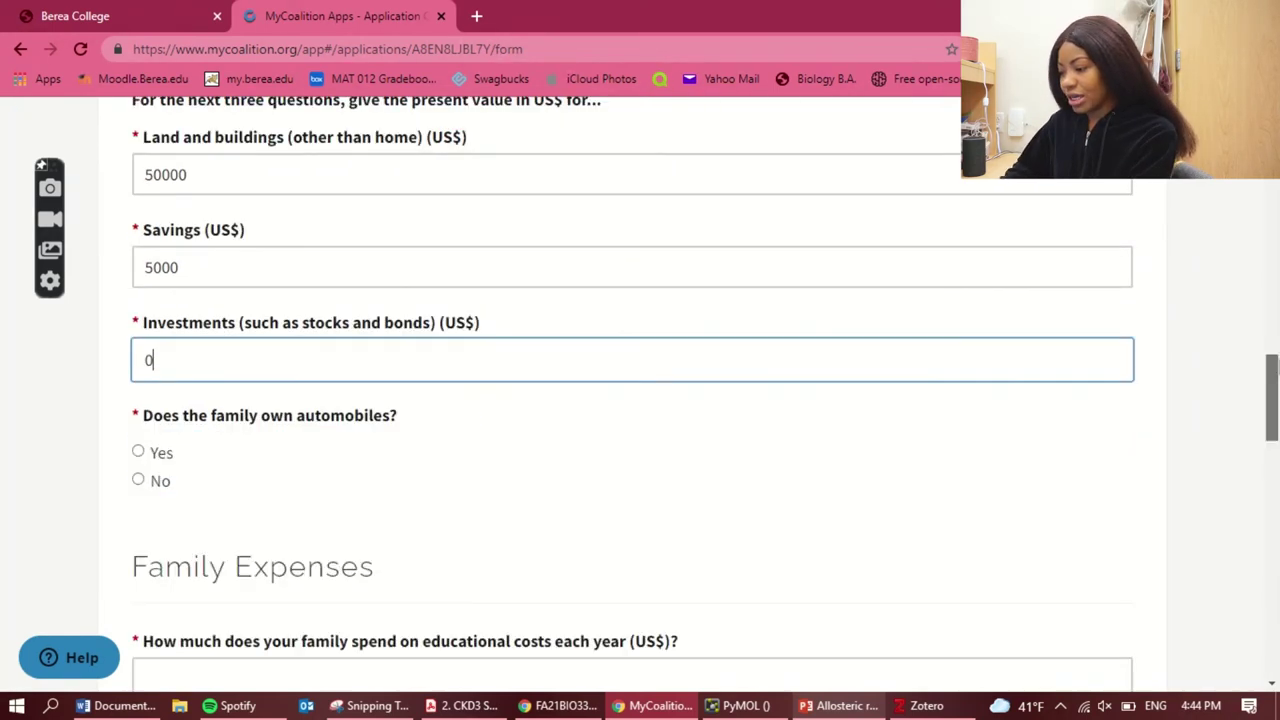
left_click(138, 480)
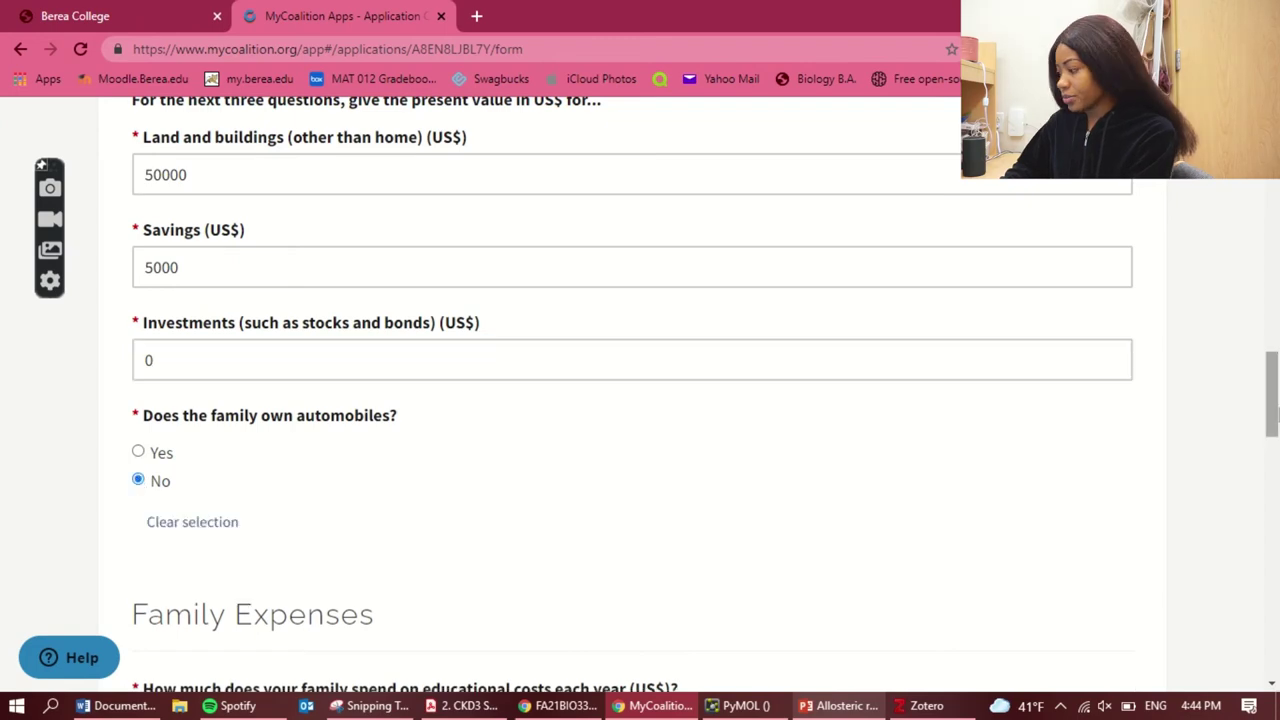
left_click_drag(1276, 416, 1274, 462)
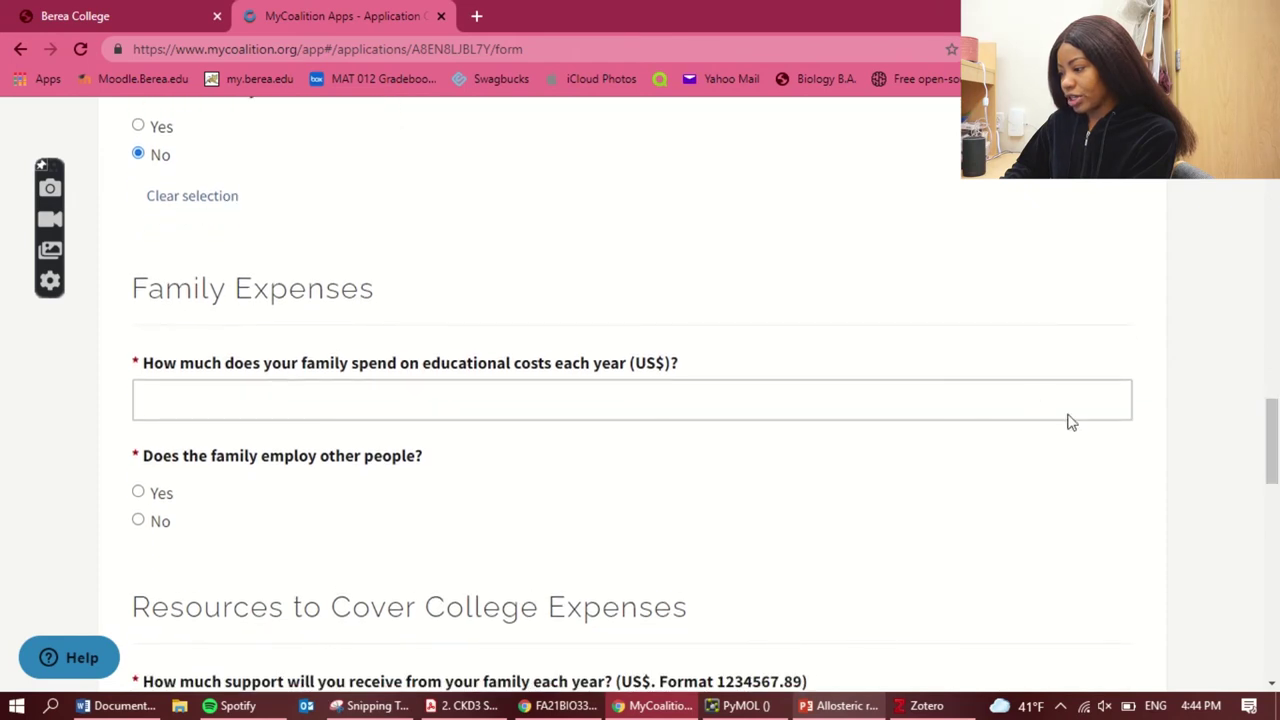
Step: Enter 1000 educational costs, Yes to employing people, 0 home employees and 5 business employees
left_click(1036, 397)
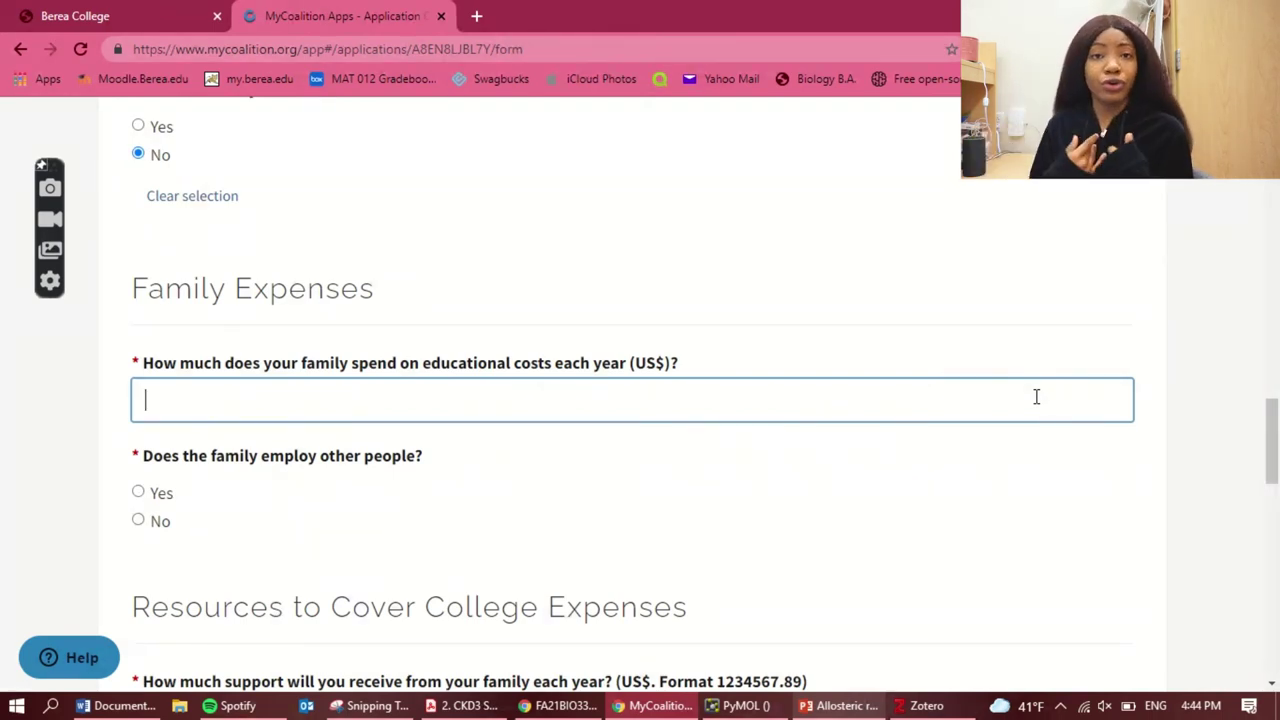
type("1000")
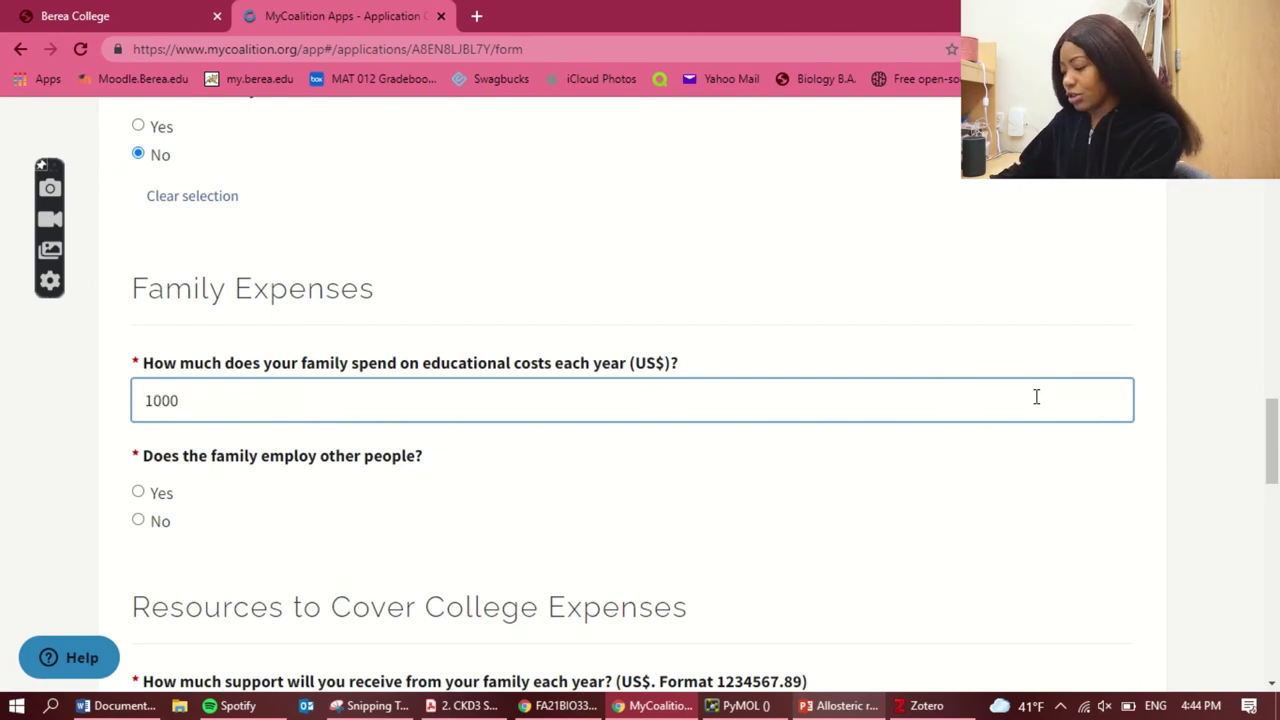
left_click(138, 492)
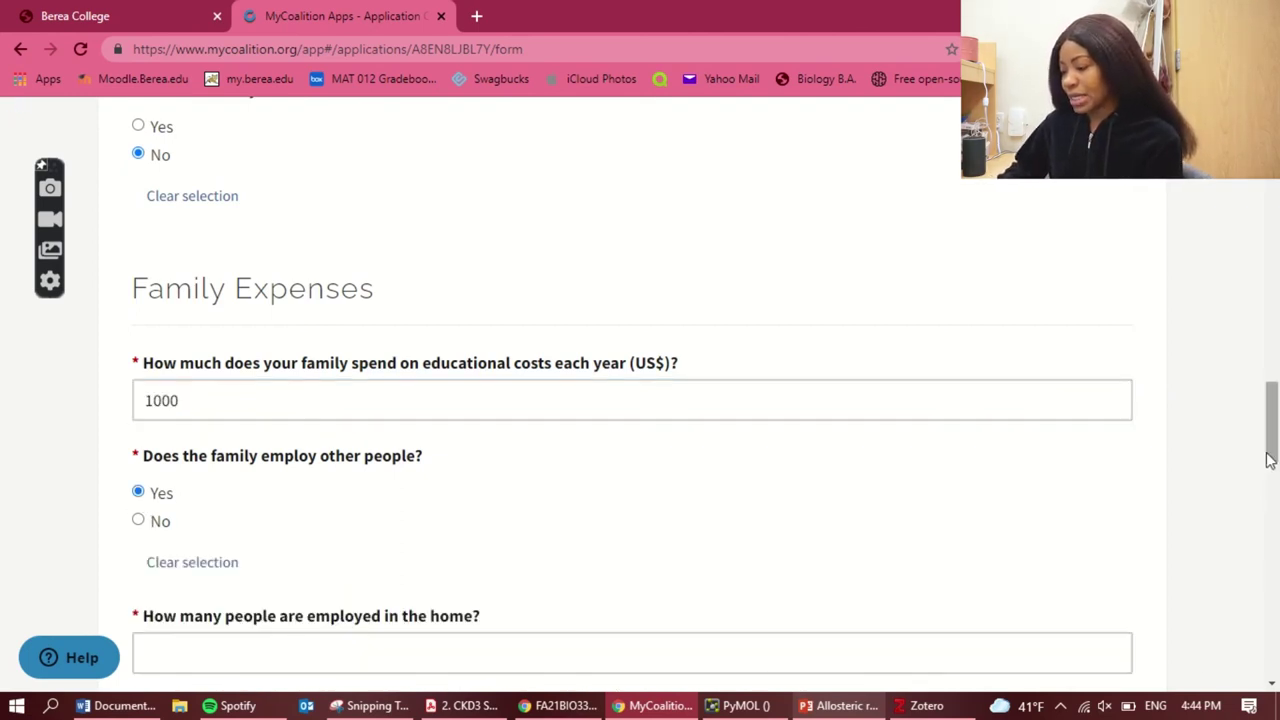
scroll(609, 406, "down", 2)
left_click(609, 404)
type("0")
key("Tab")
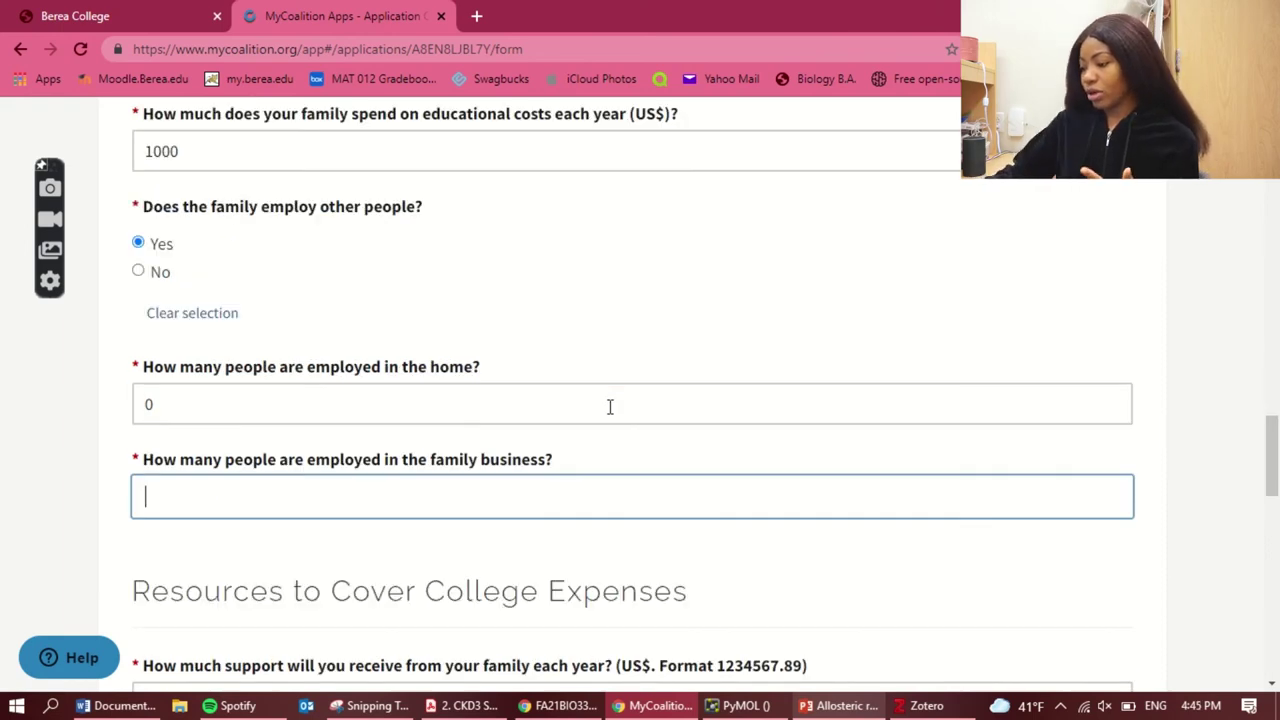
type("5")
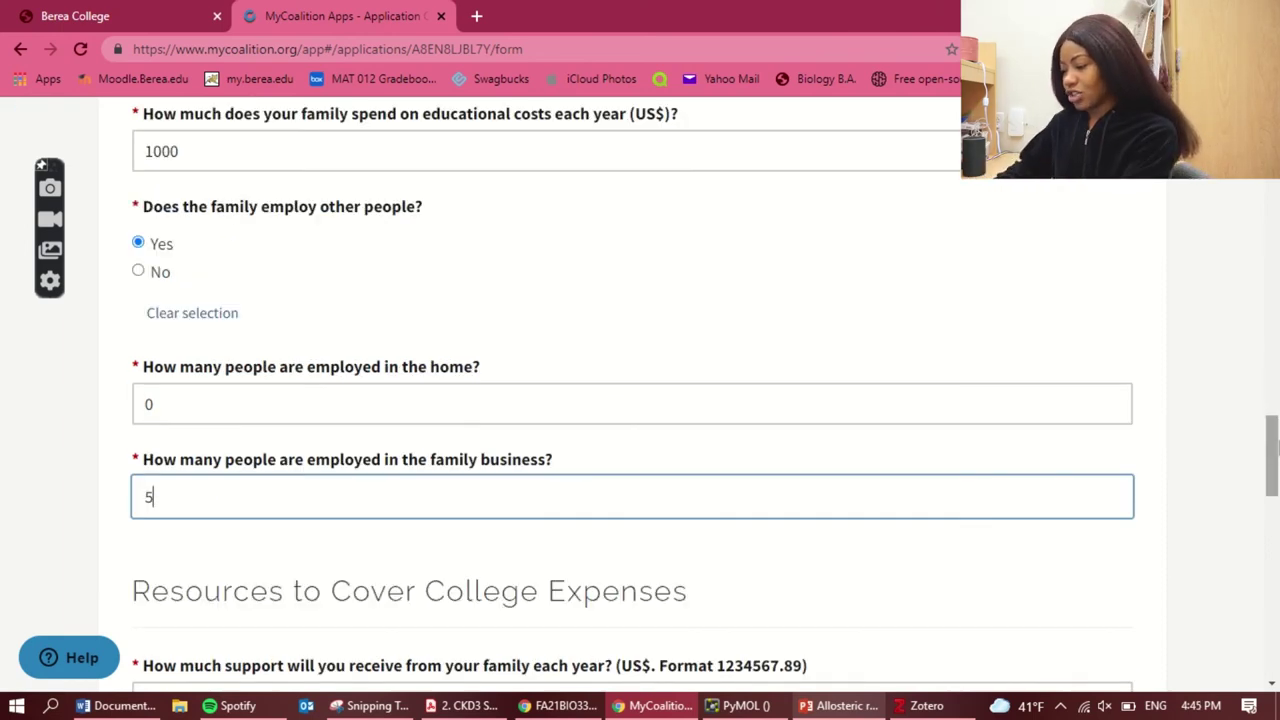
scroll(1271, 455, "down", 3)
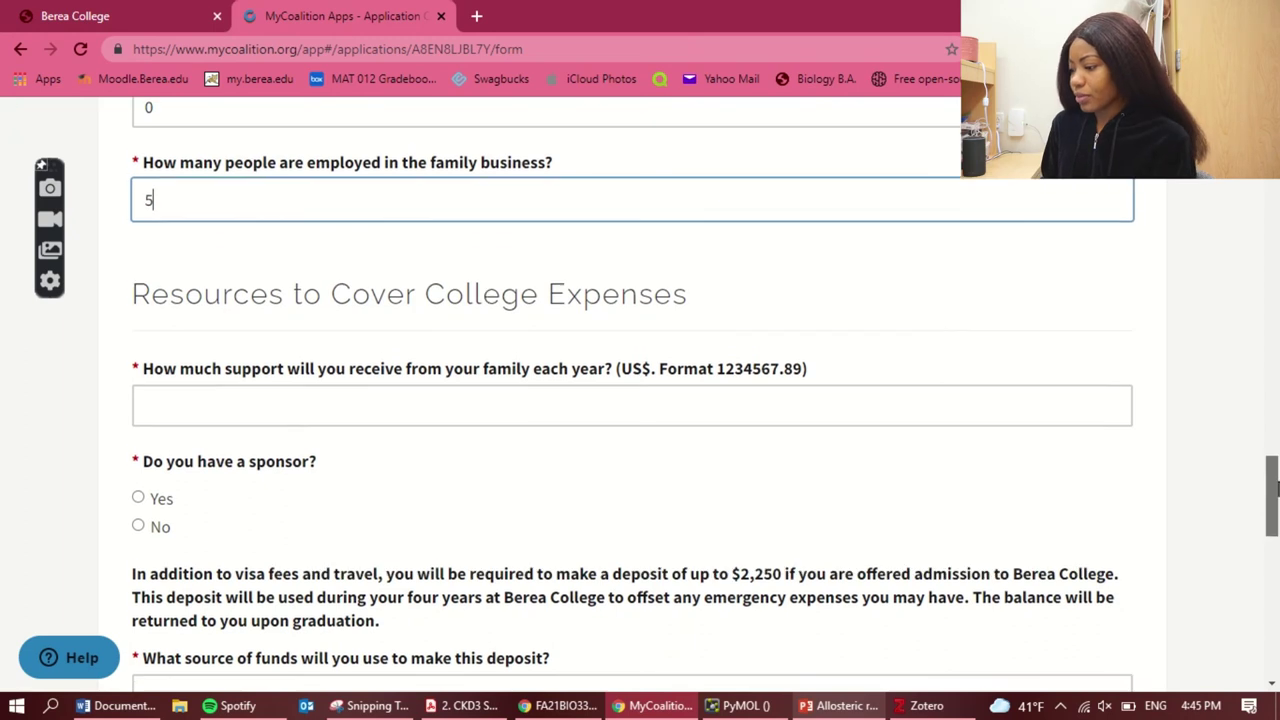
Step: Enter 1000 as yearly family support and select Yes under 'Do you have a sponsor?'
left_click(1014, 400)
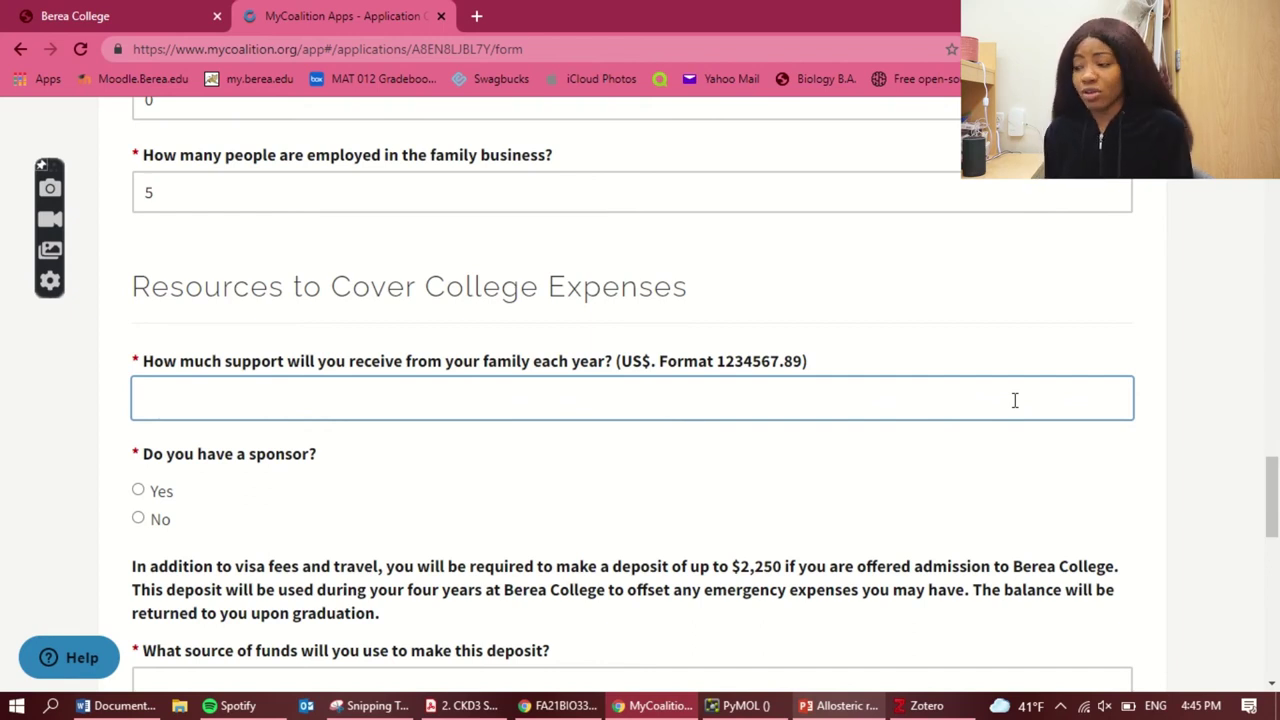
type("1000")
key("BackSpace")
key("BackSpace")
key("BackSpace")
key("BackSpace")
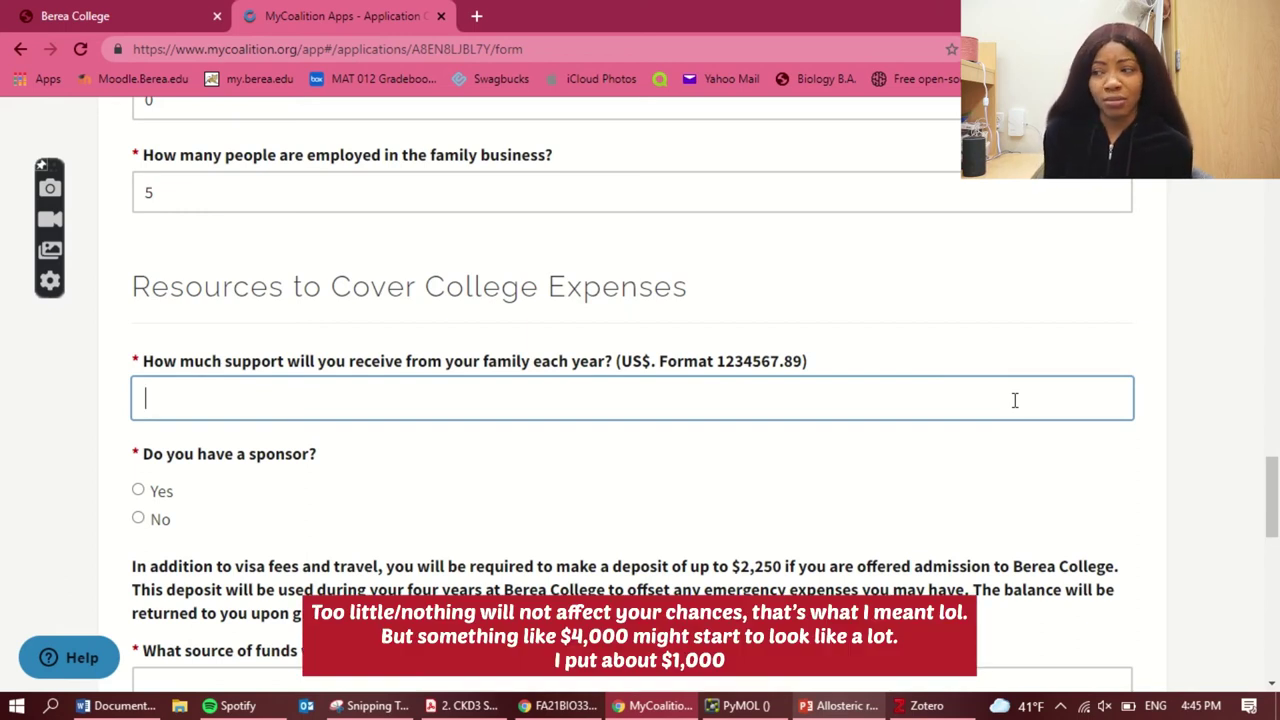
type("1000")
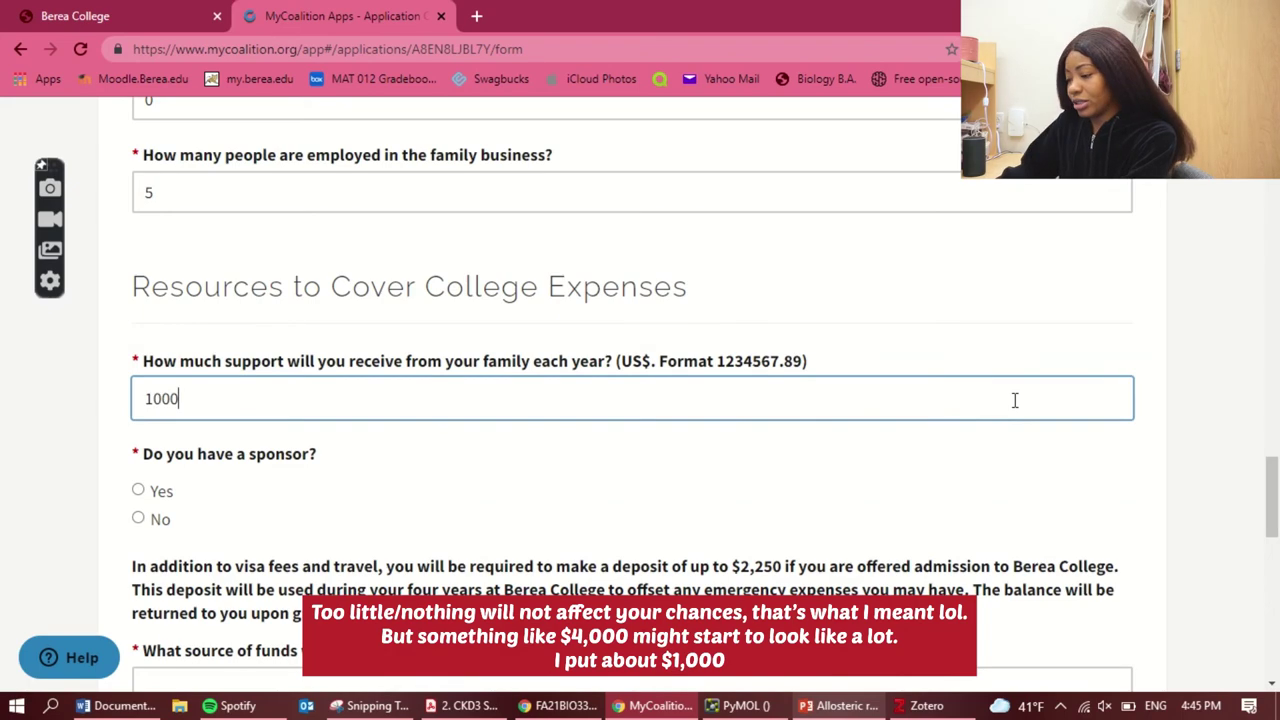
scroll(1273, 530, "down", 1)
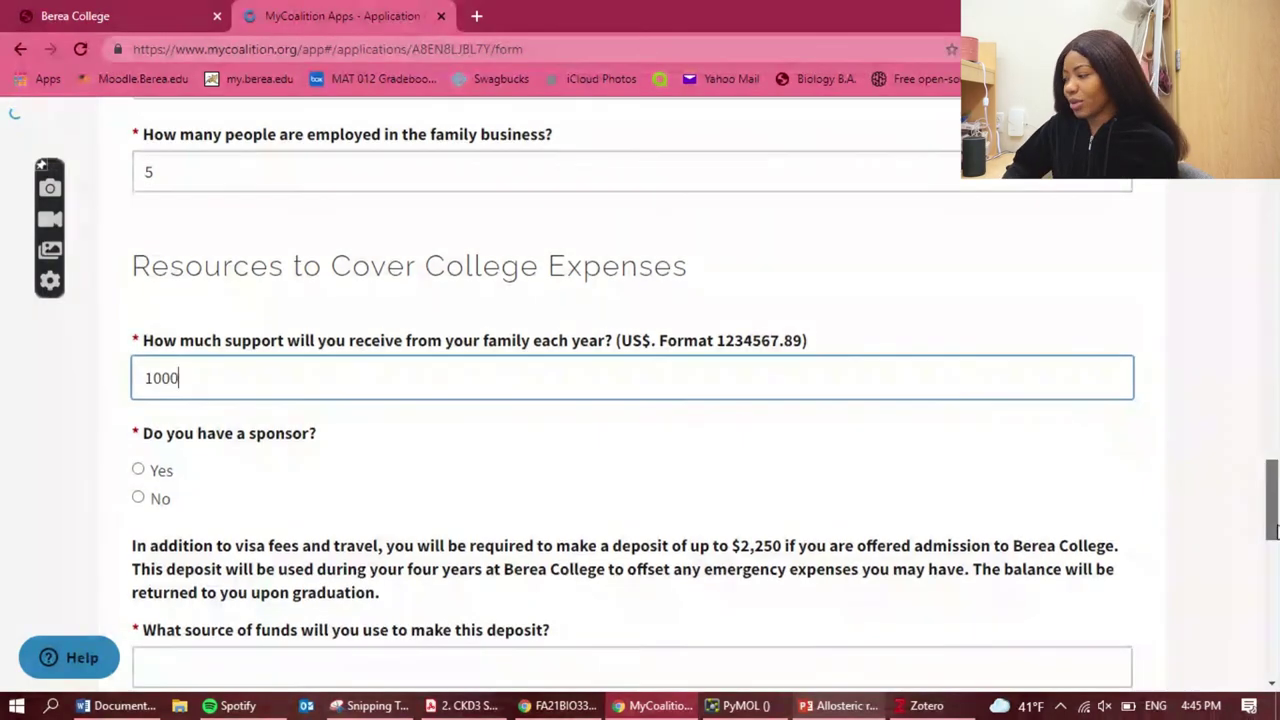
left_click_drag(1273, 530, 1273, 548)
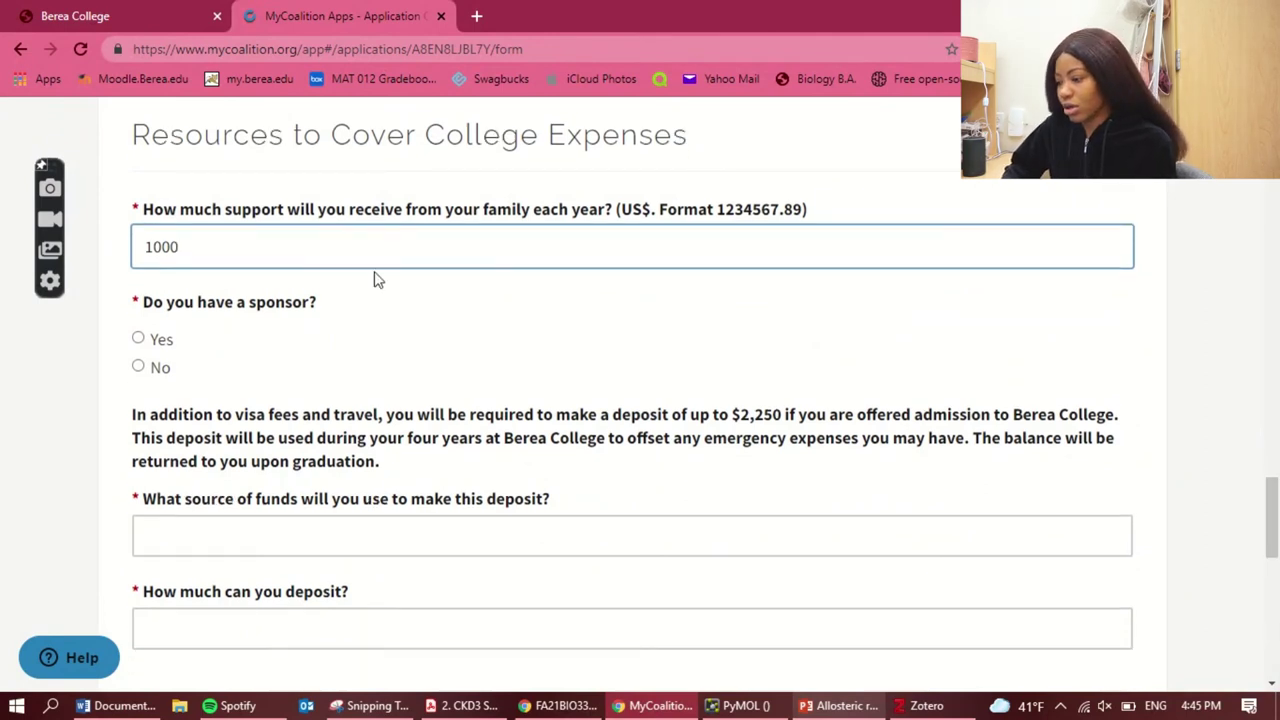
left_click(139, 339)
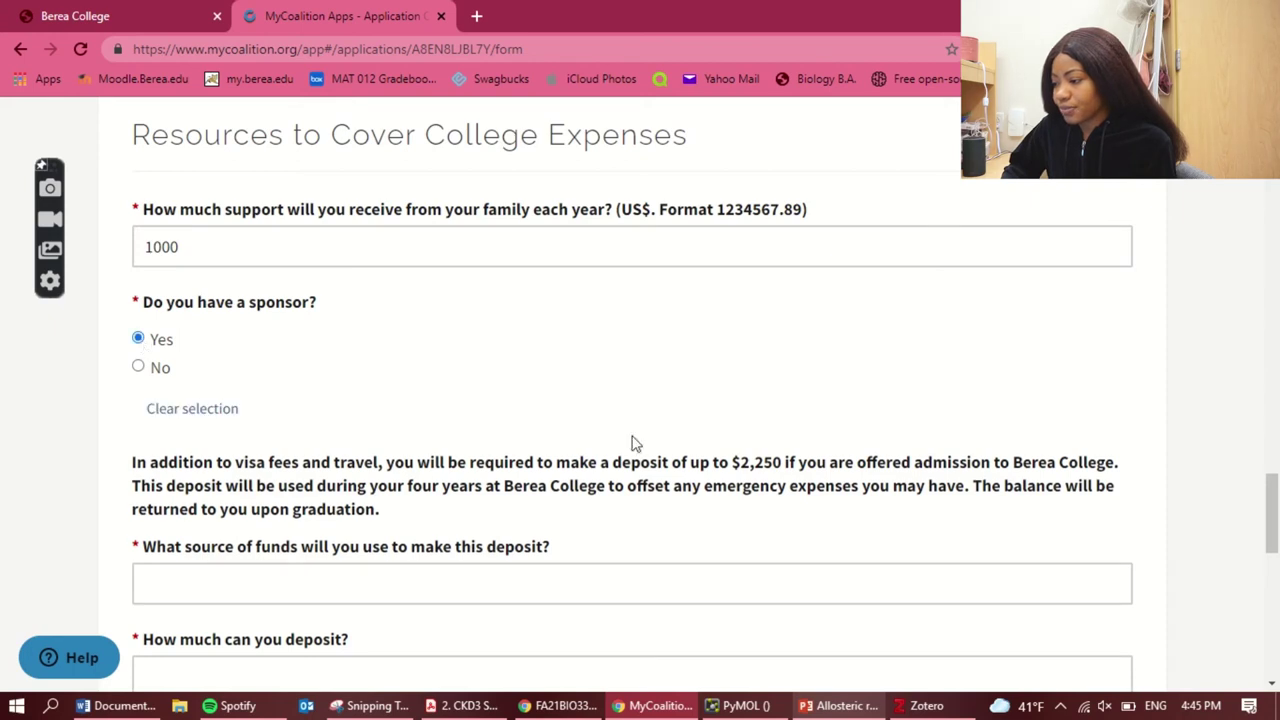
left_click_drag(1273, 499, 1275, 505)
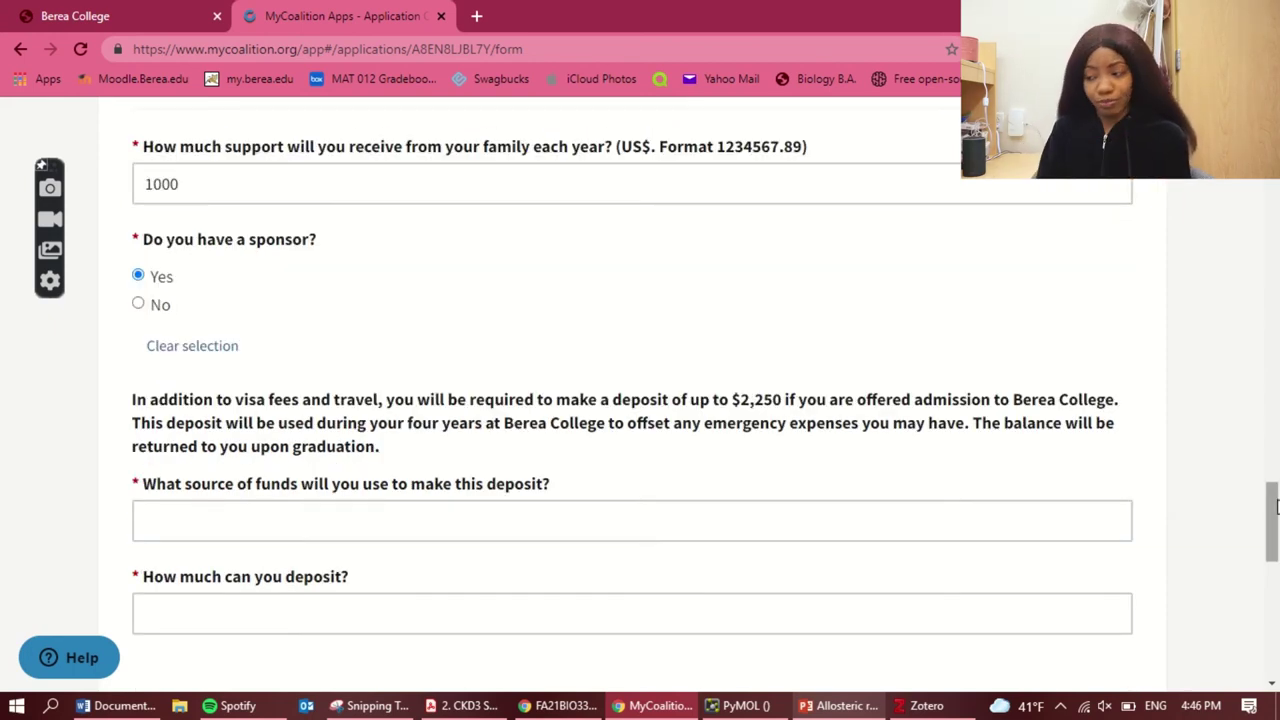
left_click_drag(1275, 507, 1276, 521)
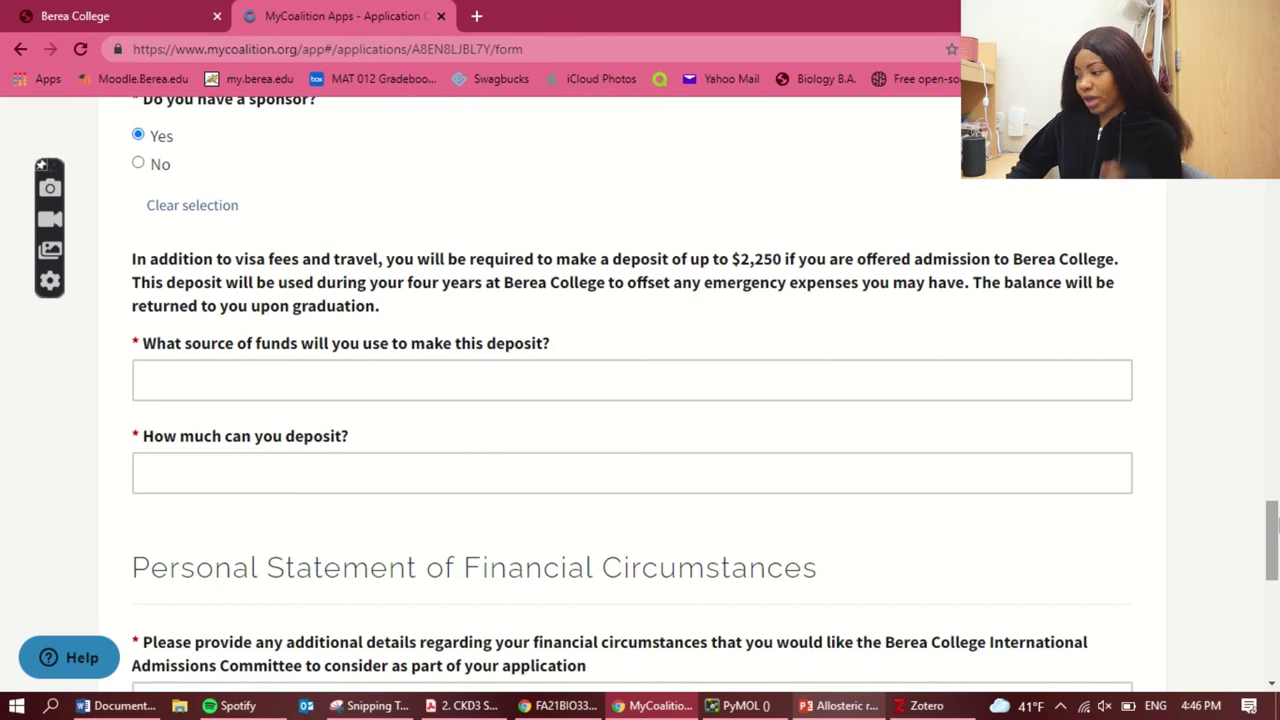
Step: Enter 'Family business' as the deposit's source of funds and 2250 as the deposit amount
left_click(949, 372)
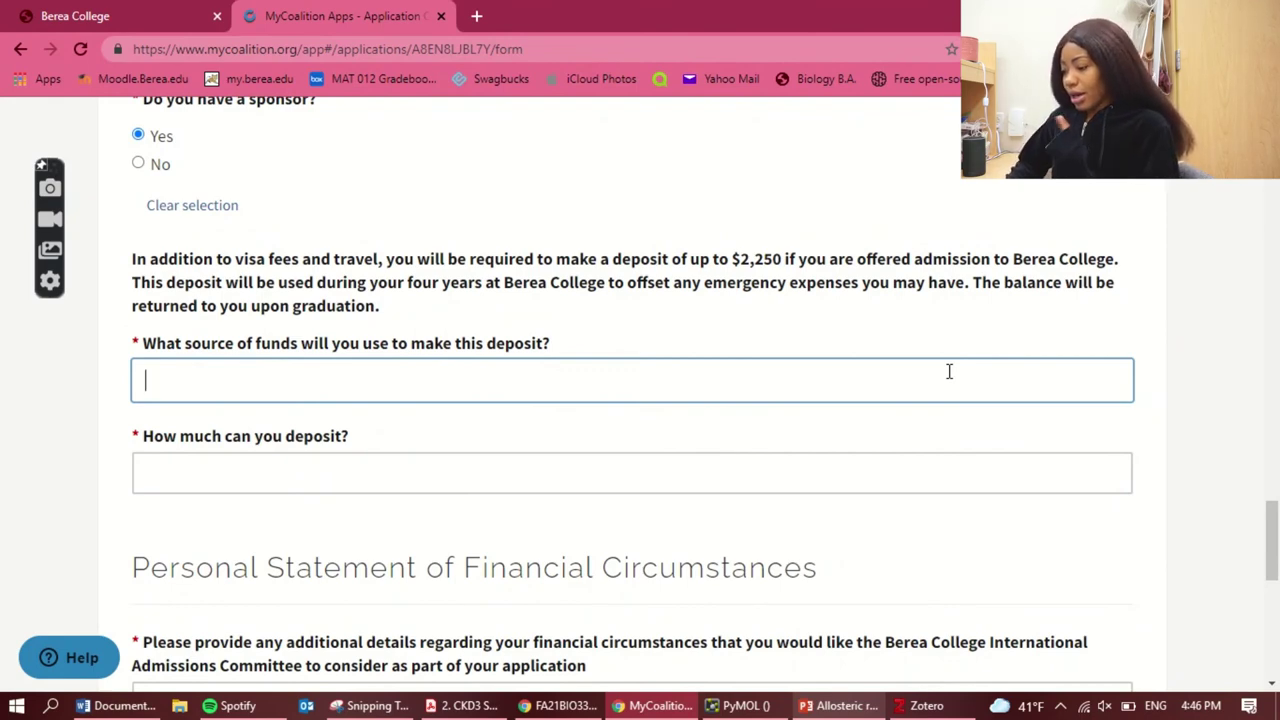
type("Fami")
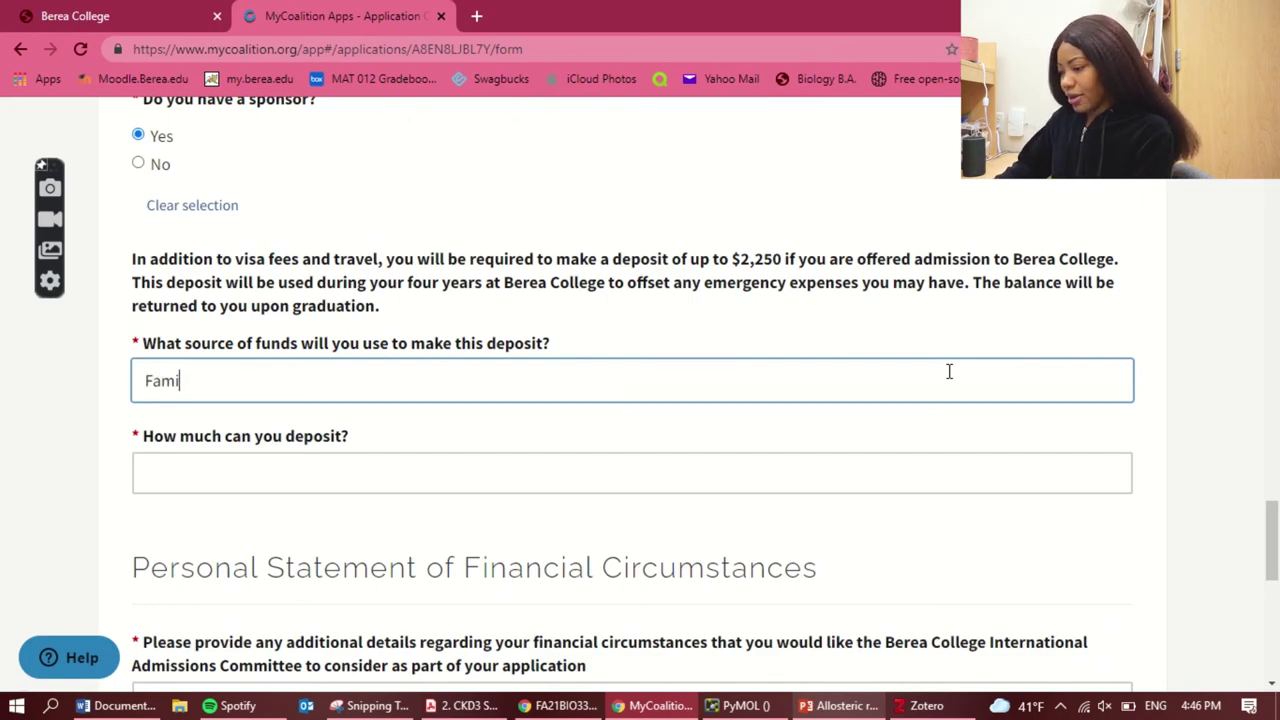
type("ly business")
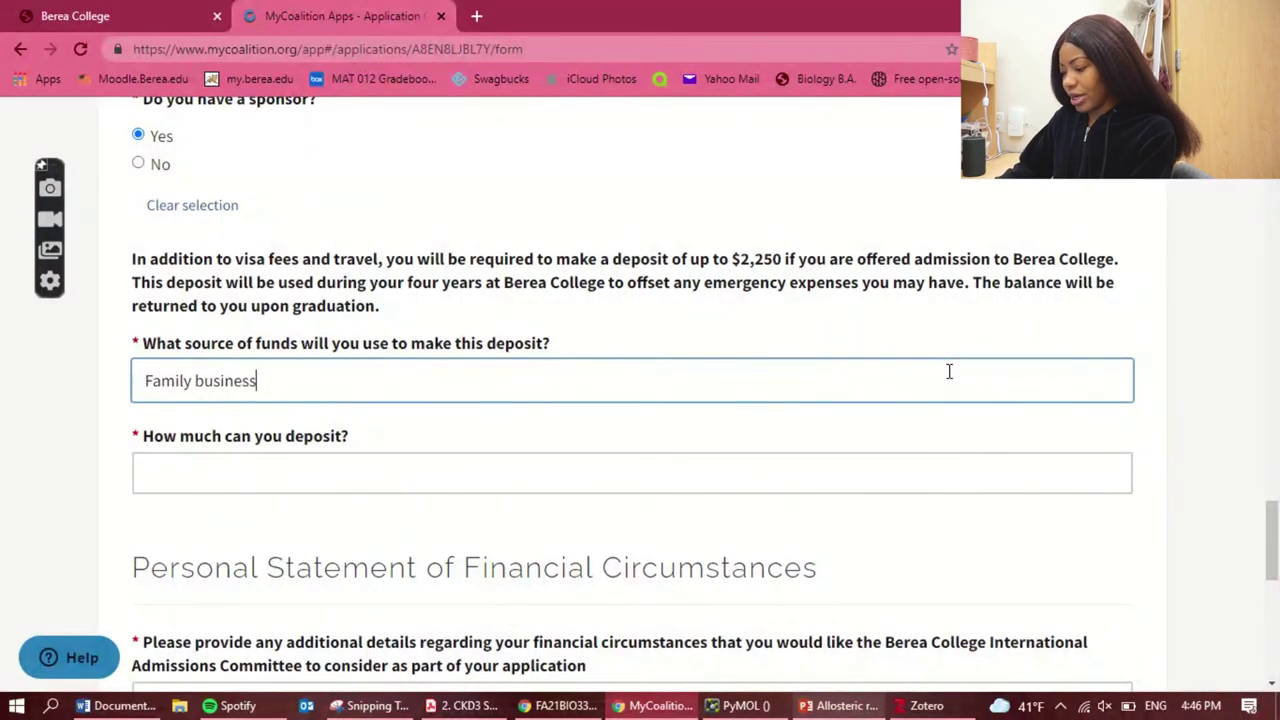
left_click(790, 471)
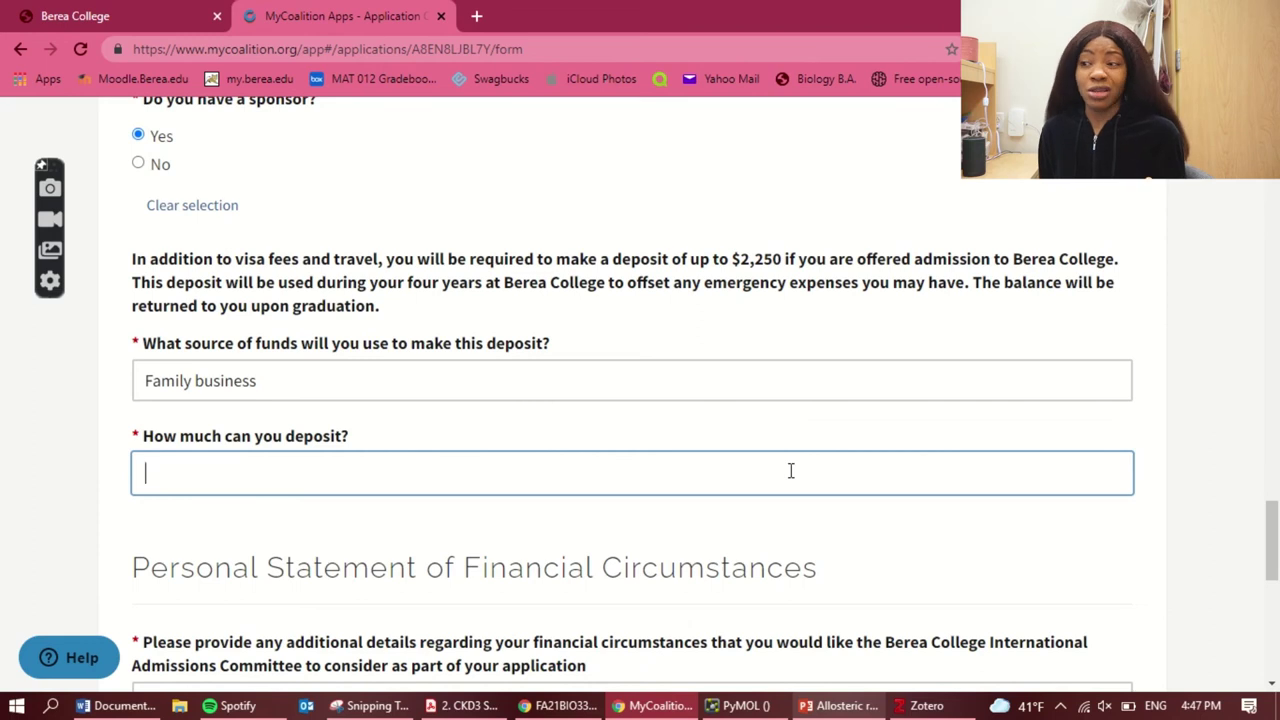
type("2250")
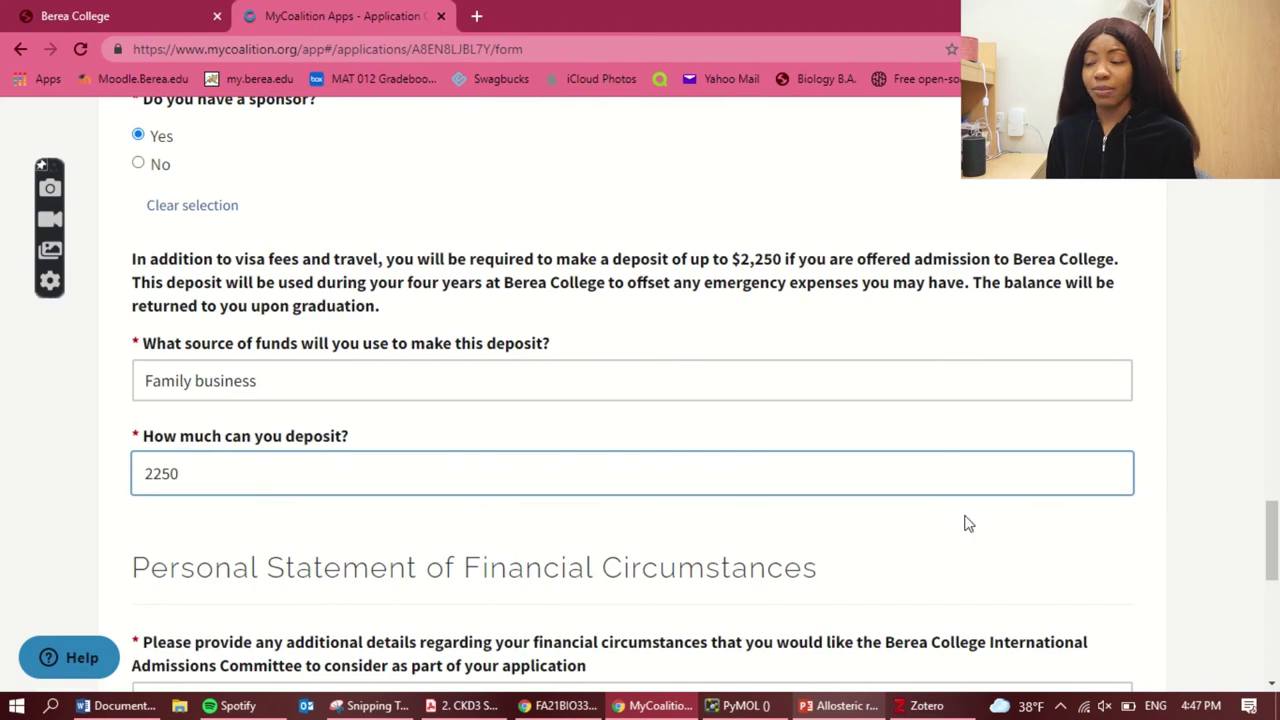
scroll(1060, 470, "down", 3)
left_click(967, 423)
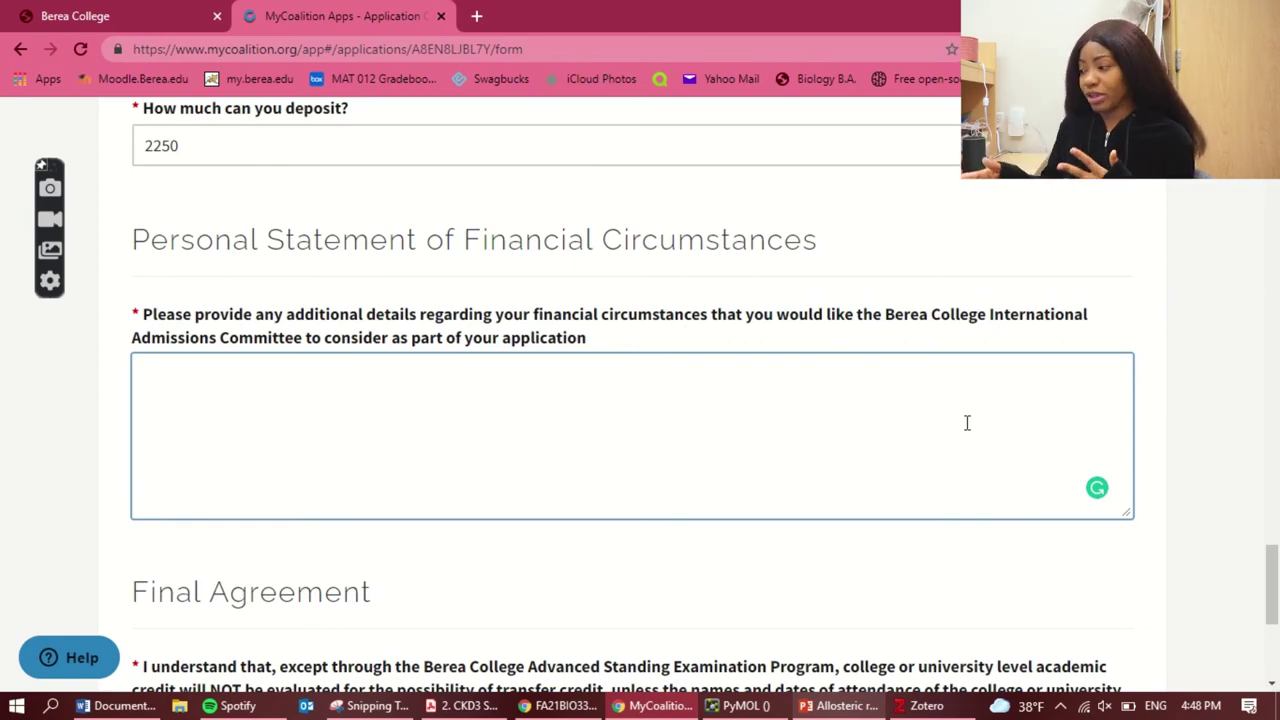
left_click_drag(1272, 578, 1274, 603)
Step: Confirm the Final Agreement statement as read and understood
scroll(1274, 603, "down", 1)
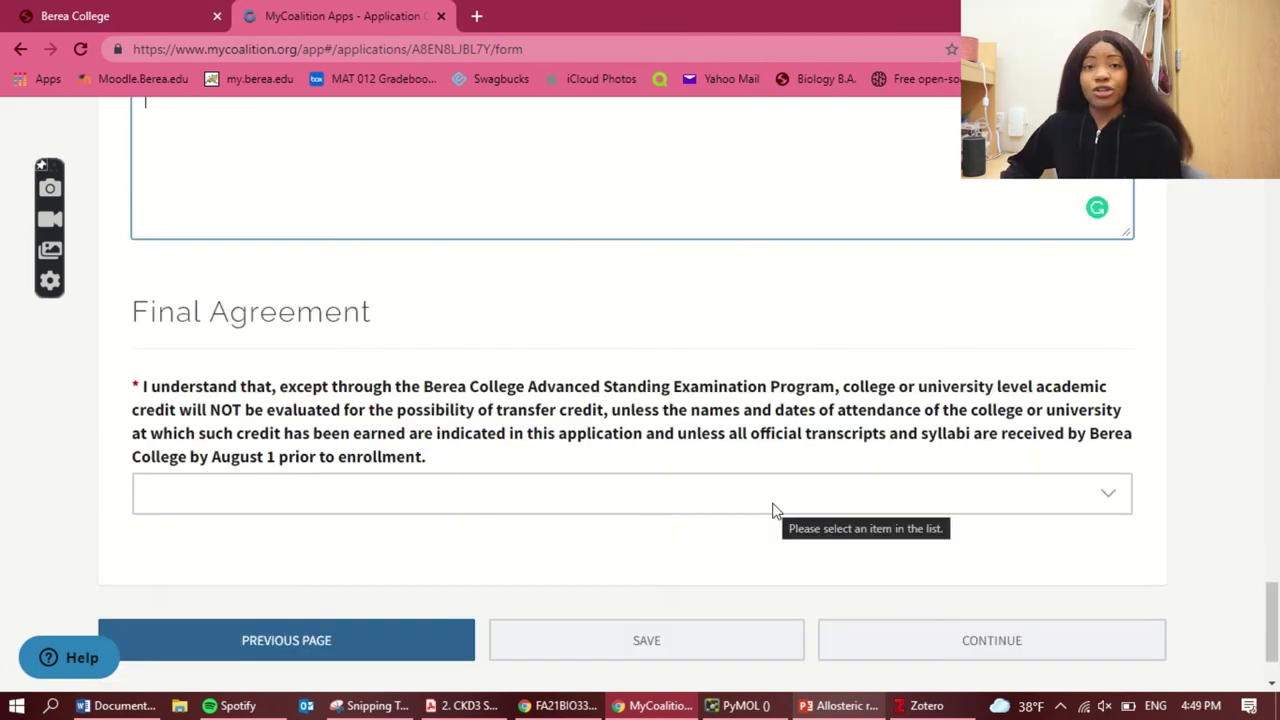
left_click(772, 511)
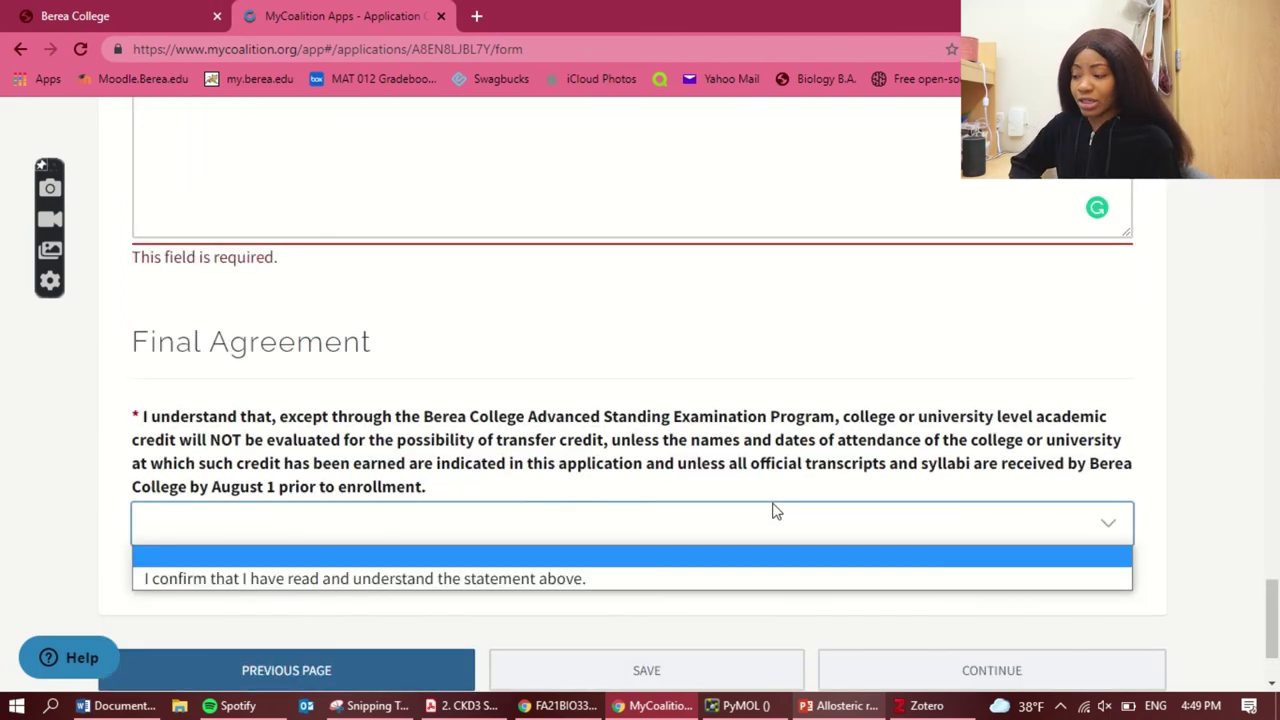
left_click(690, 579)
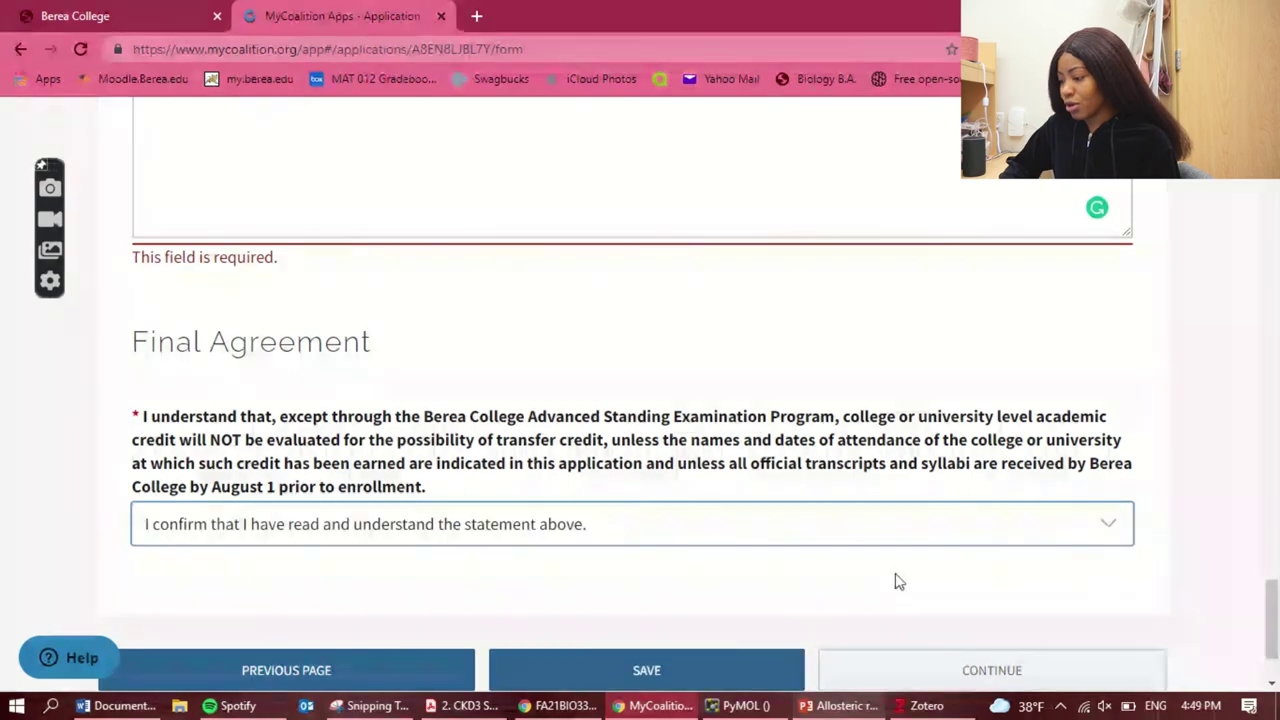
Step: Enter 'NA' as the personal statement of financial circumstances
scroll(1272, 620, "down", 2)
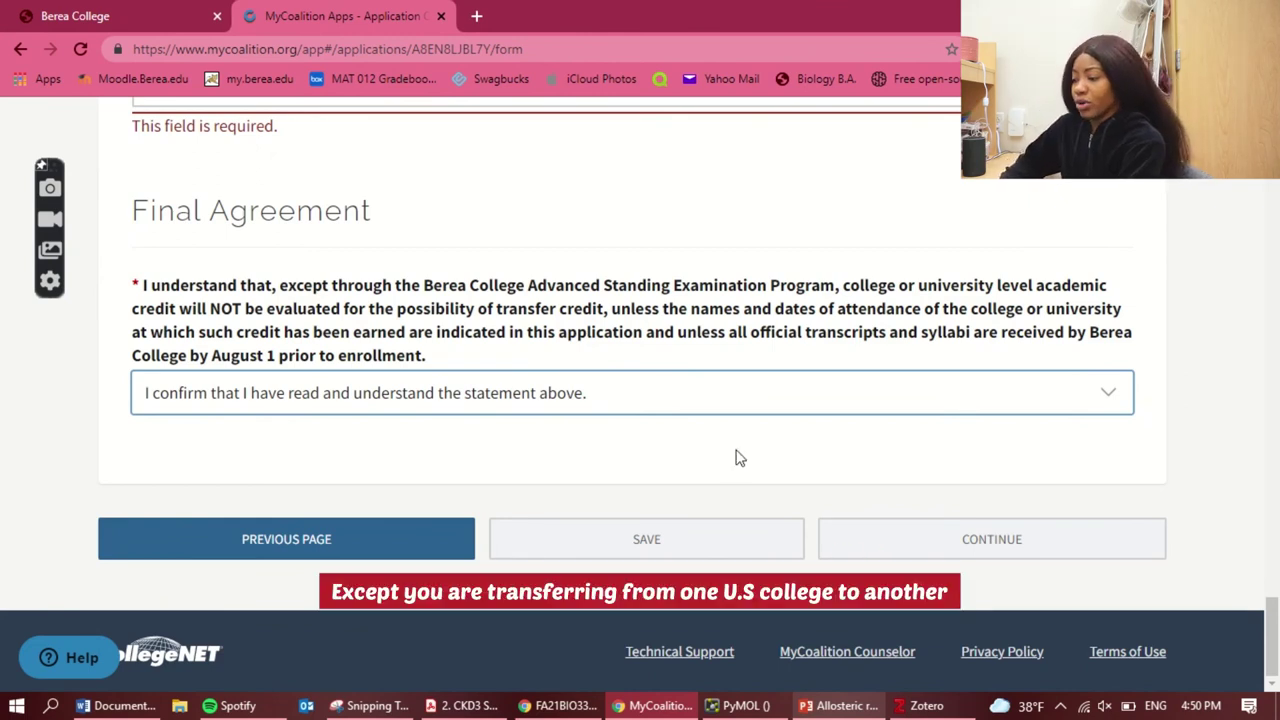
scroll(1271, 608, "up", 1)
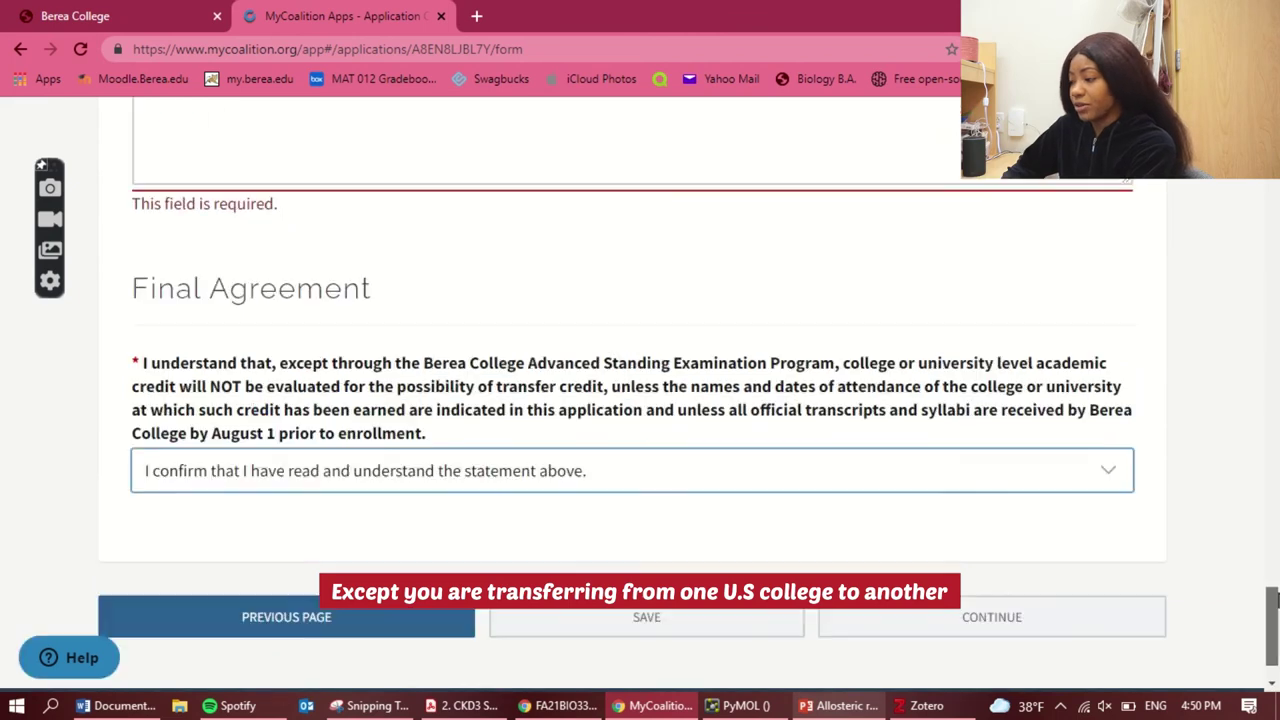
scroll(1271, 608, "up", 3)
left_click(930, 306)
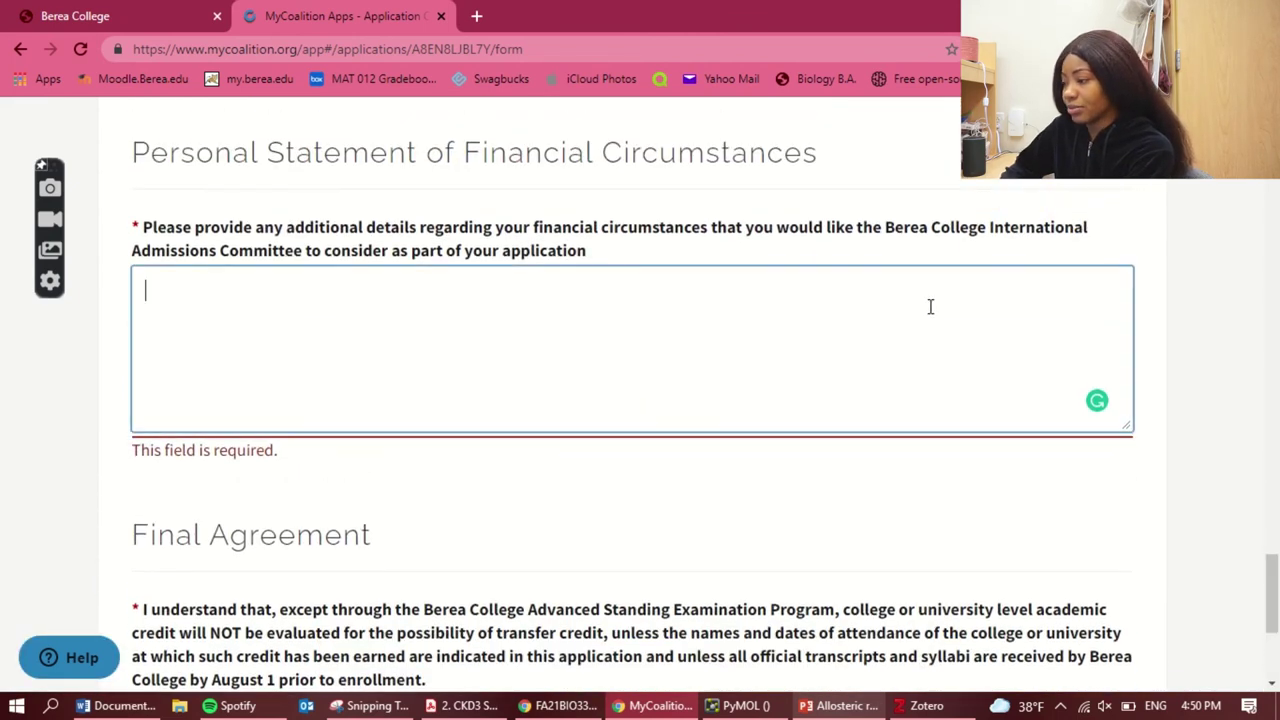
type("No")
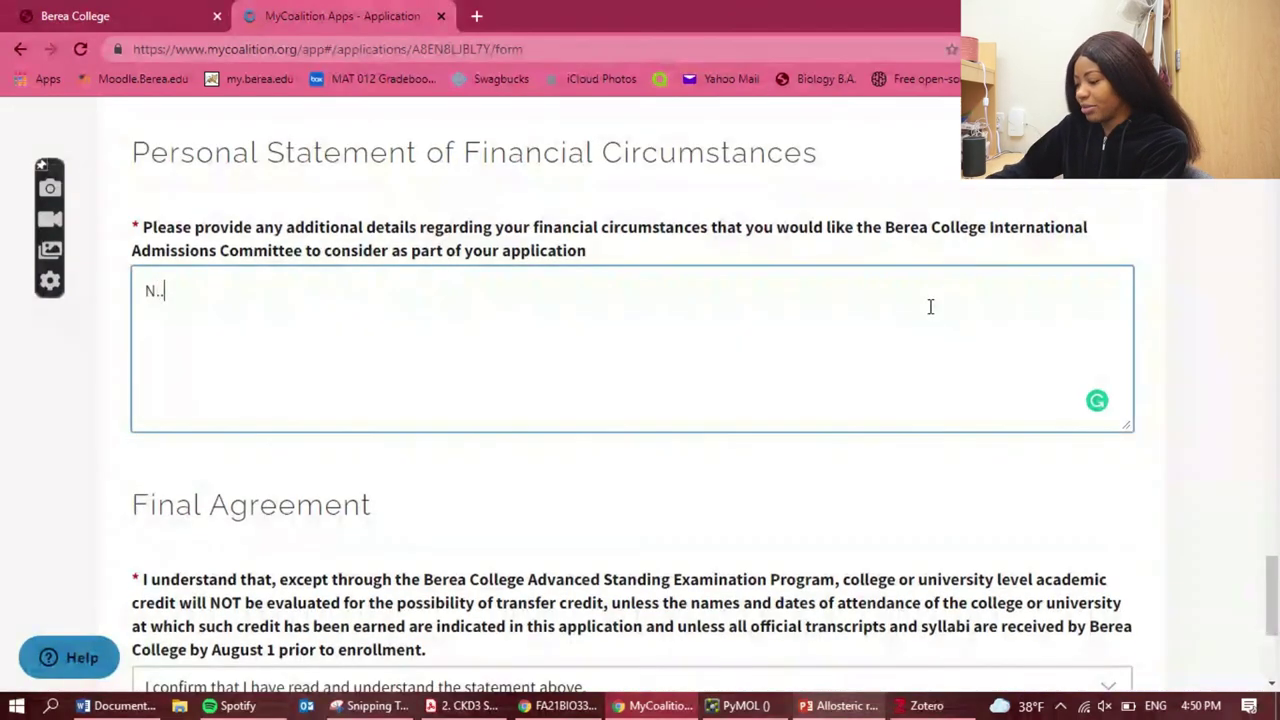
key("BackSpace")
type("A")
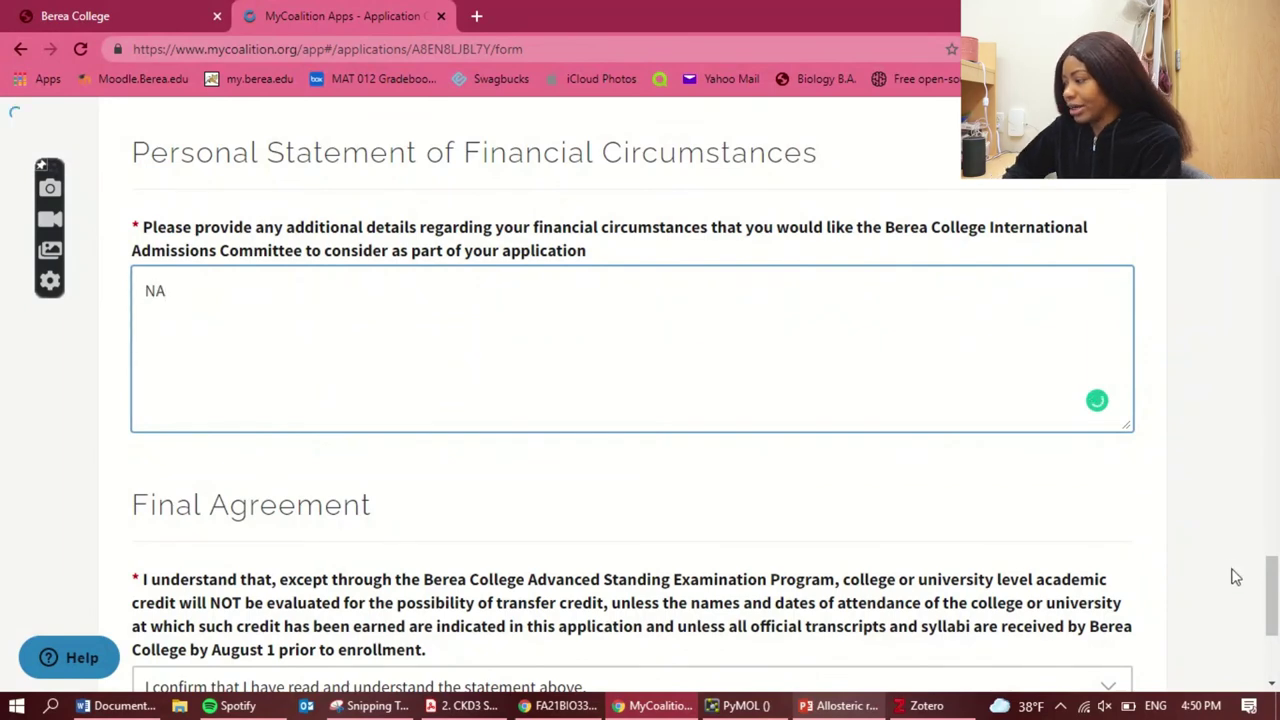
scroll(1234, 576, "down", 3)
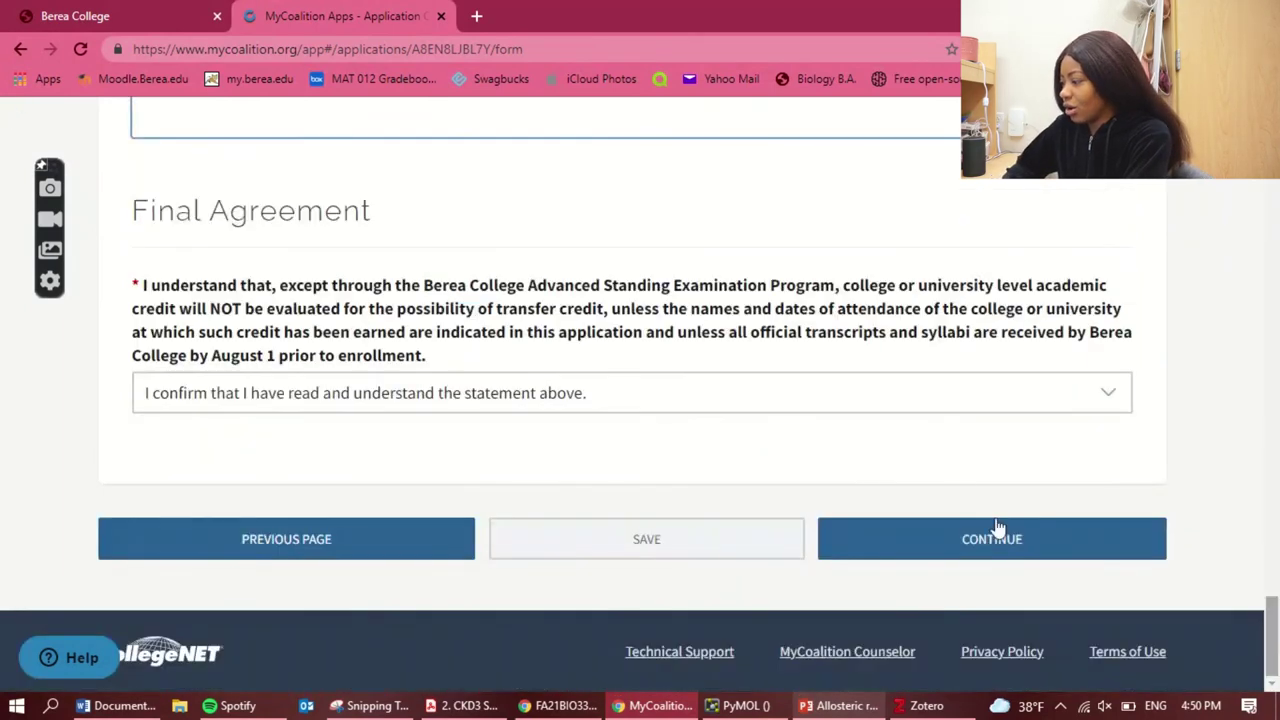
Step: Continue to Berea's Uploads page, check the essay and test-score attach dialogs, and reach International Financial Resources Form
left_click(967, 539)
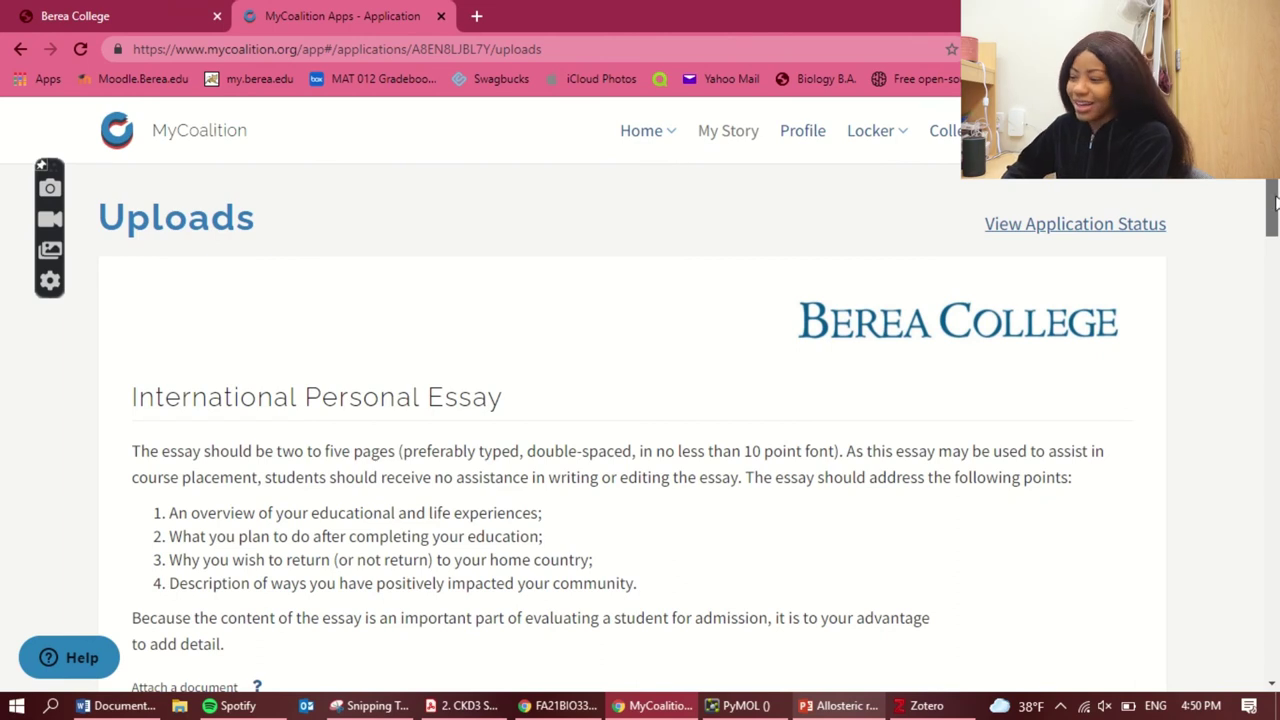
left_click_drag(1275, 200, 1275, 276)
left_click(176, 343)
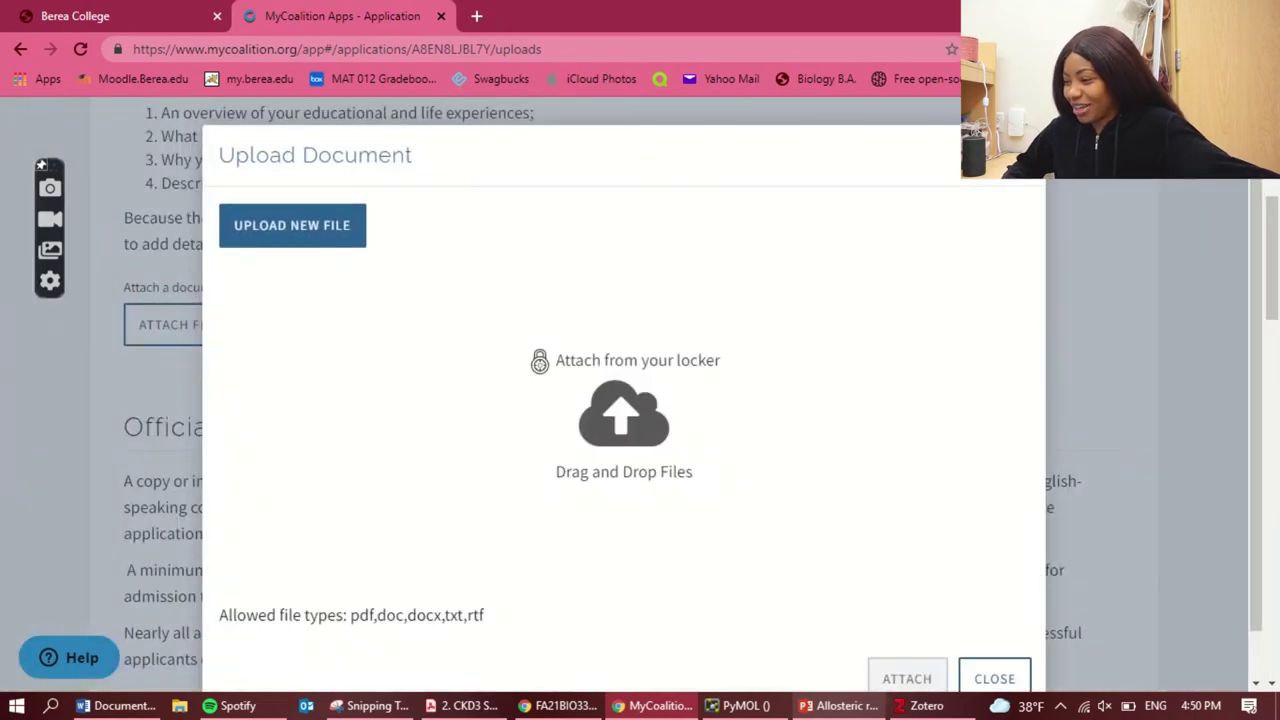
key("Escape")
left_click_drag(1275, 245, 1268, 303)
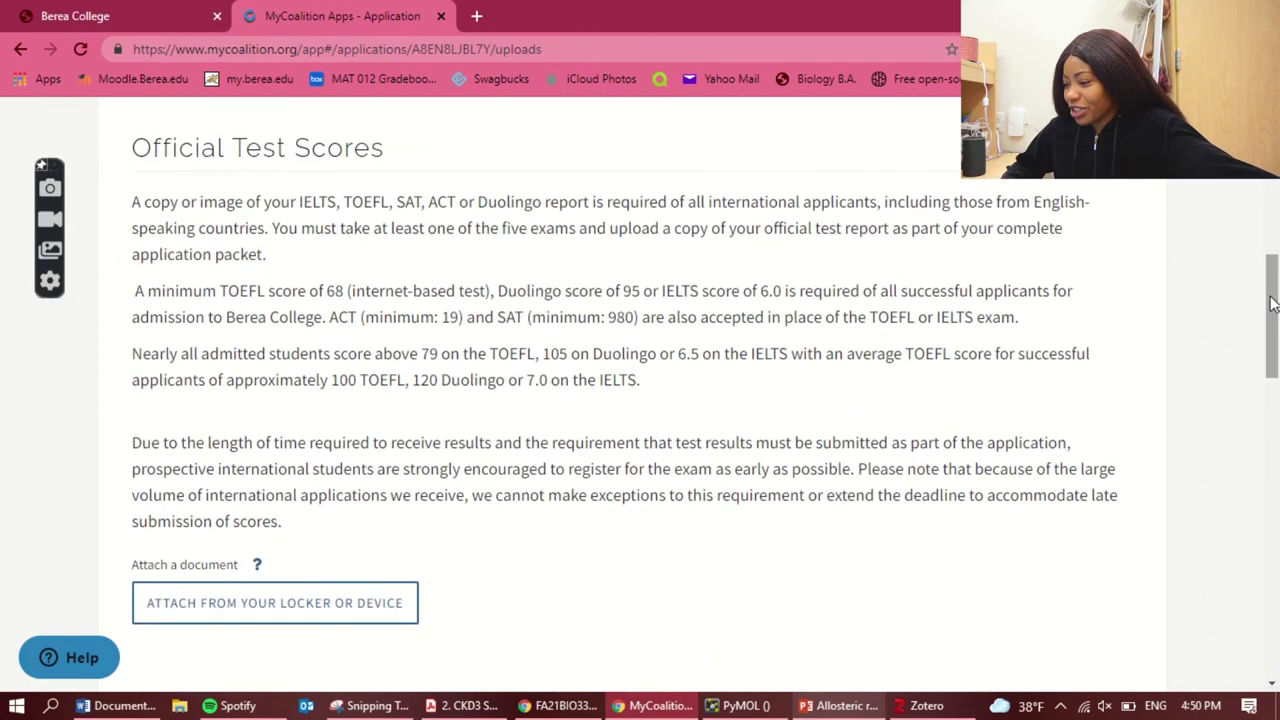
left_click(295, 608)
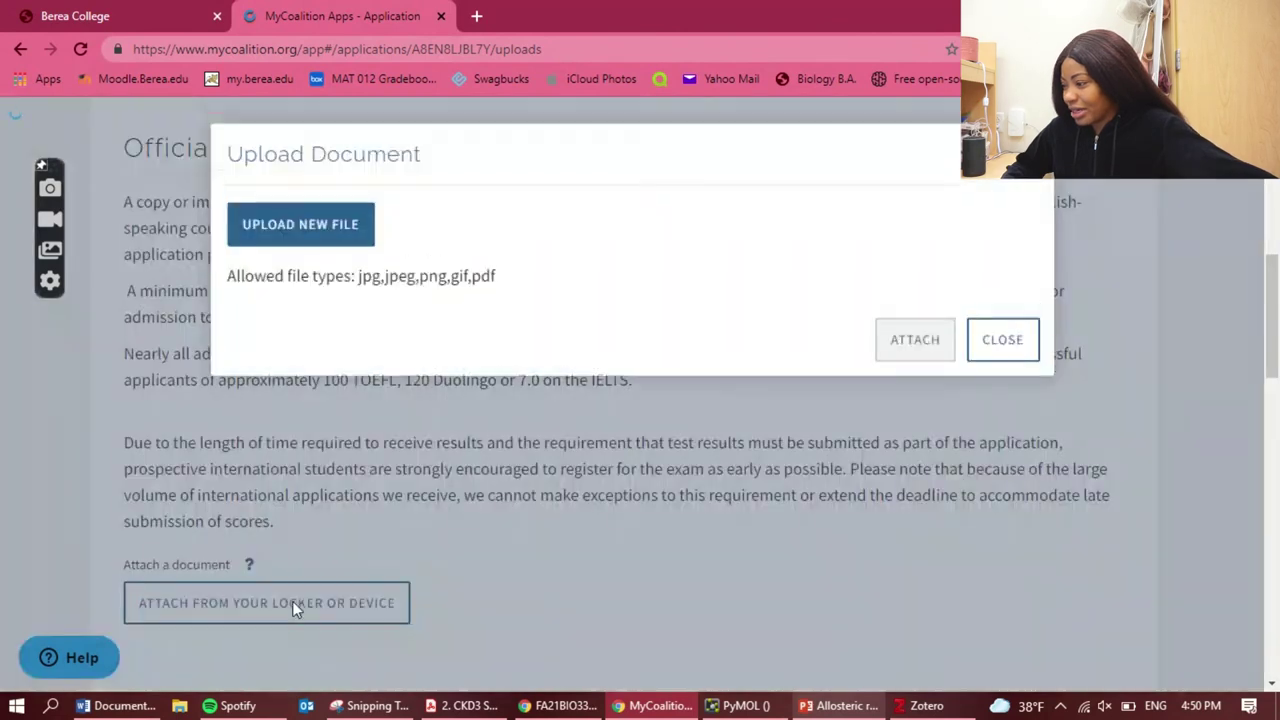
key("Escape")
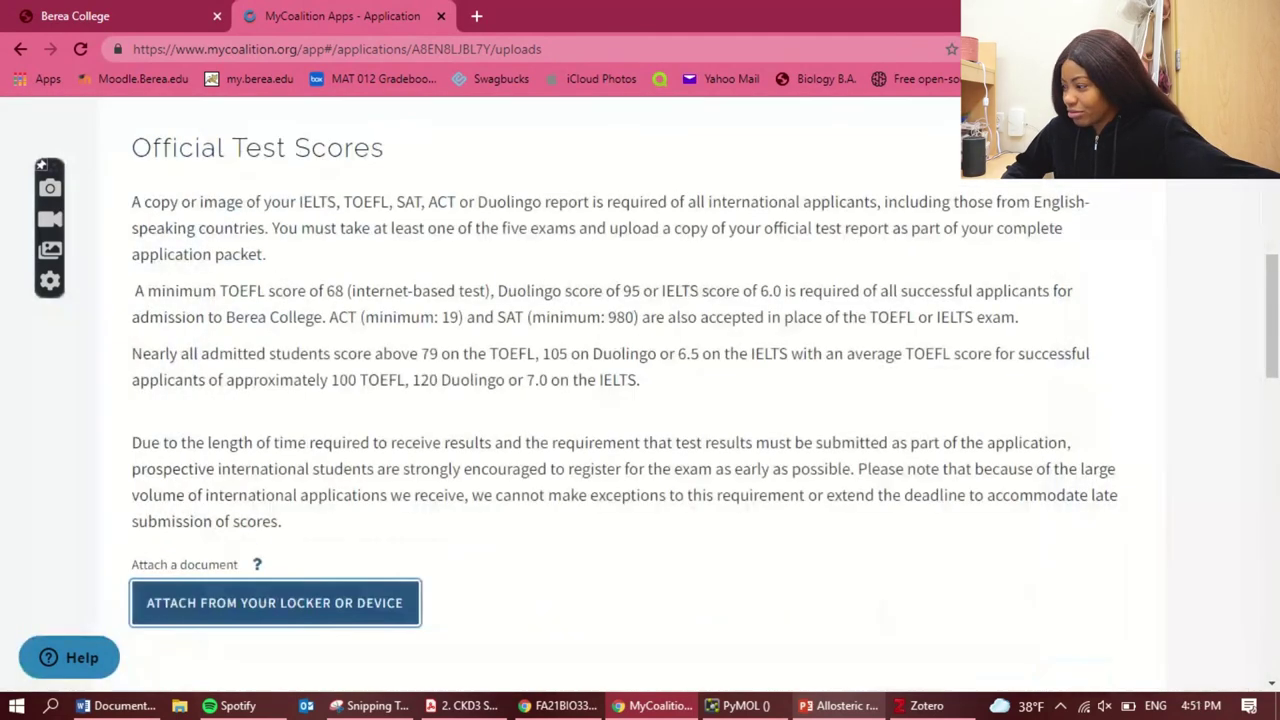
scroll(640, 400, "down", 1)
scroll(790, 325, "down", 4)
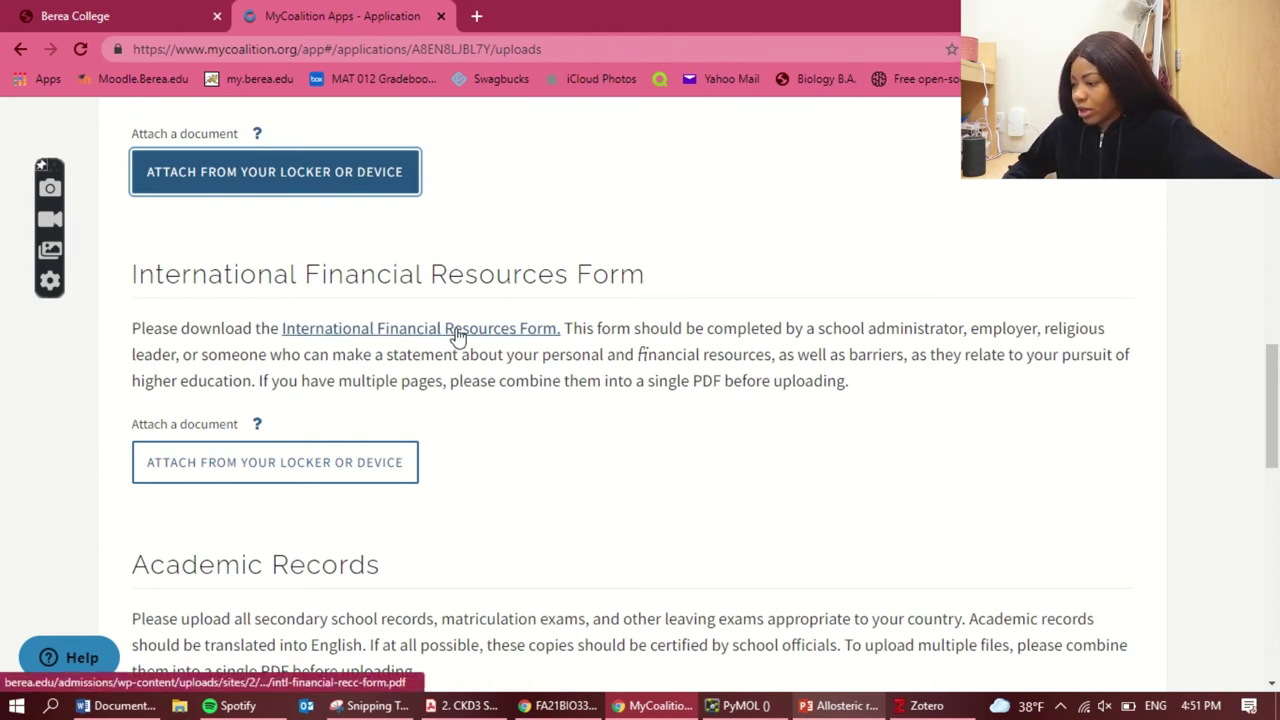
Step: View Berea's blank Financial Resources Confirmation Form PDF in a new tab
right_click(457, 338)
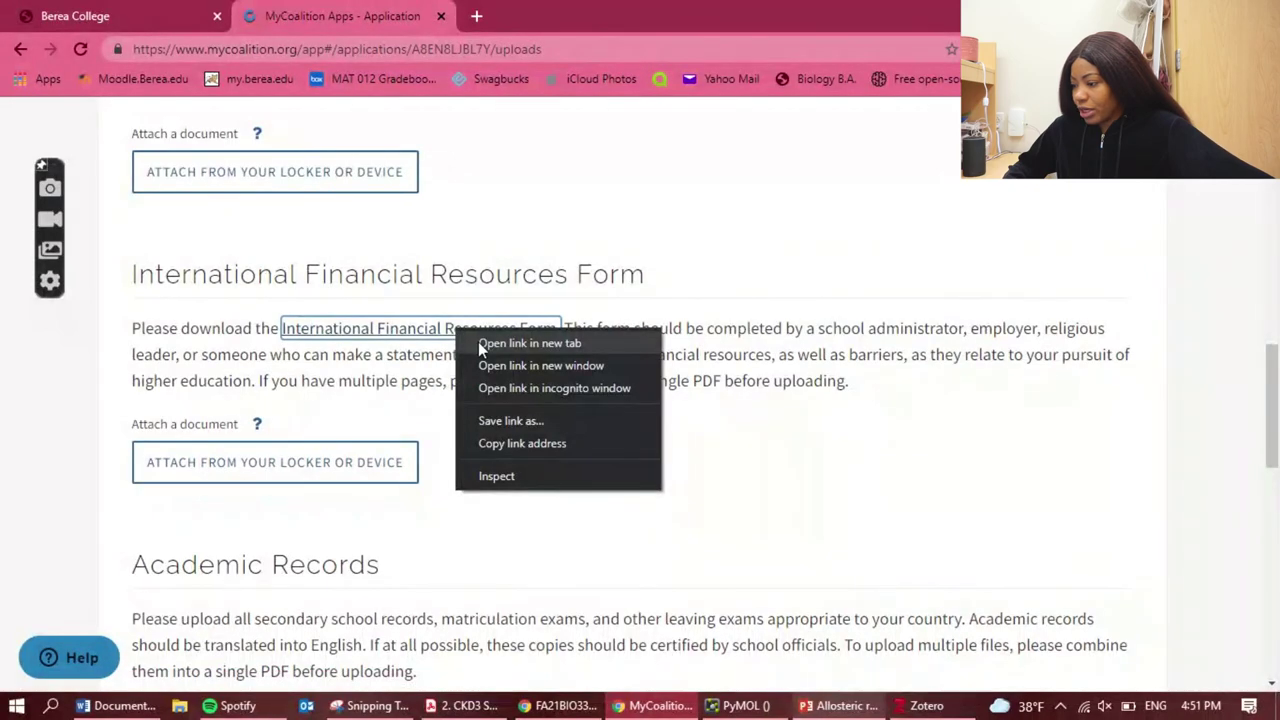
key("Escape")
left_click(520, 14)
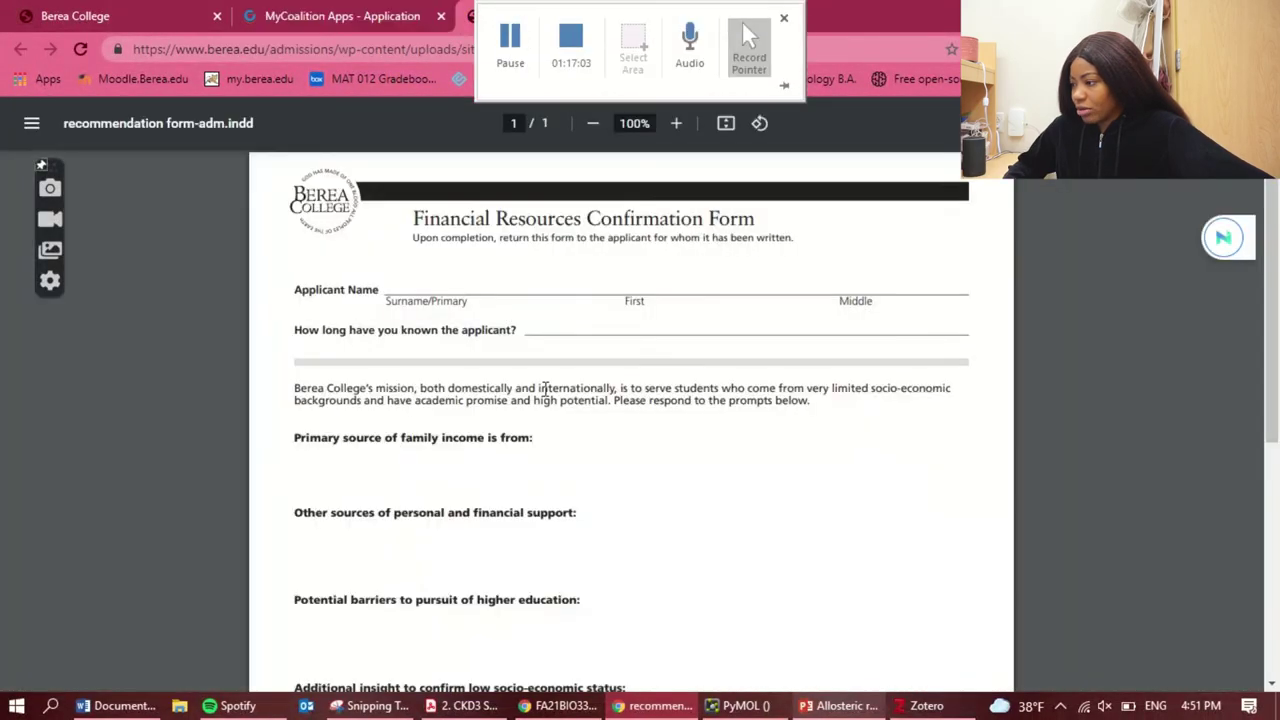
mouse_move(1273, 340)
left_mouse_down()
mouse_move(1273, 560)
mouse_move(1273, 297)
left_mouse_up()
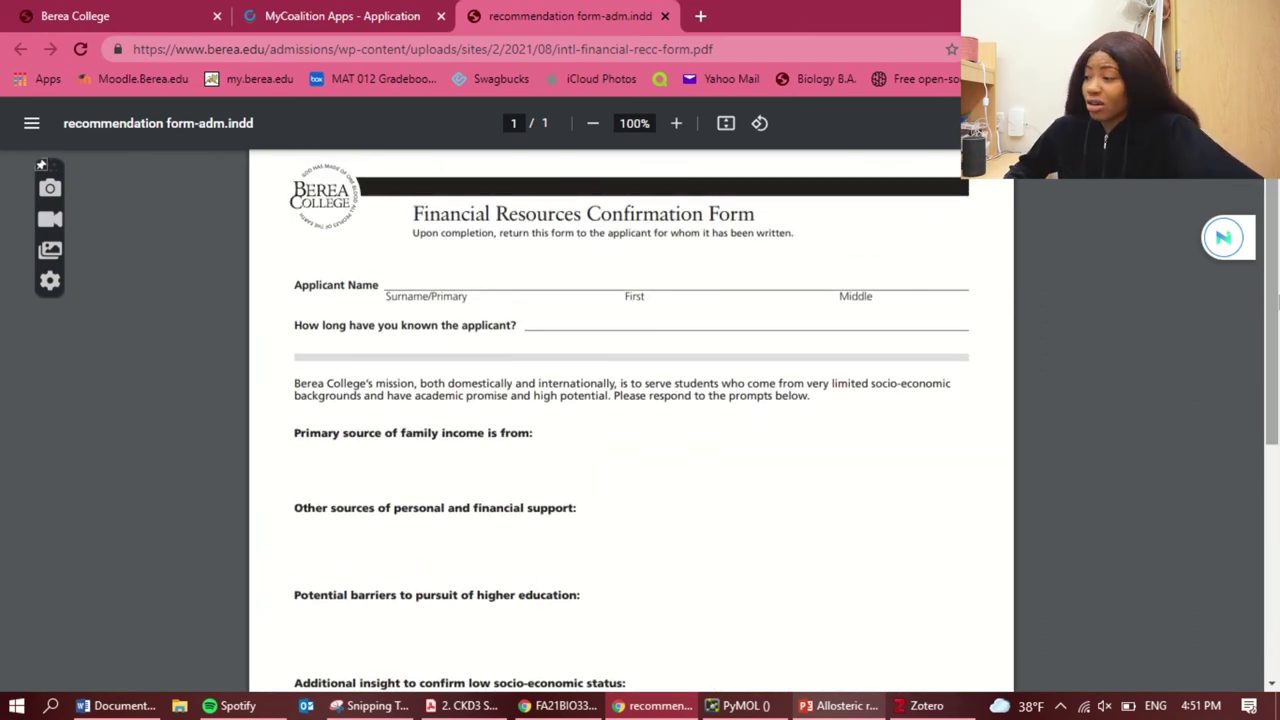
left_click_drag(1273, 297, 1273, 467)
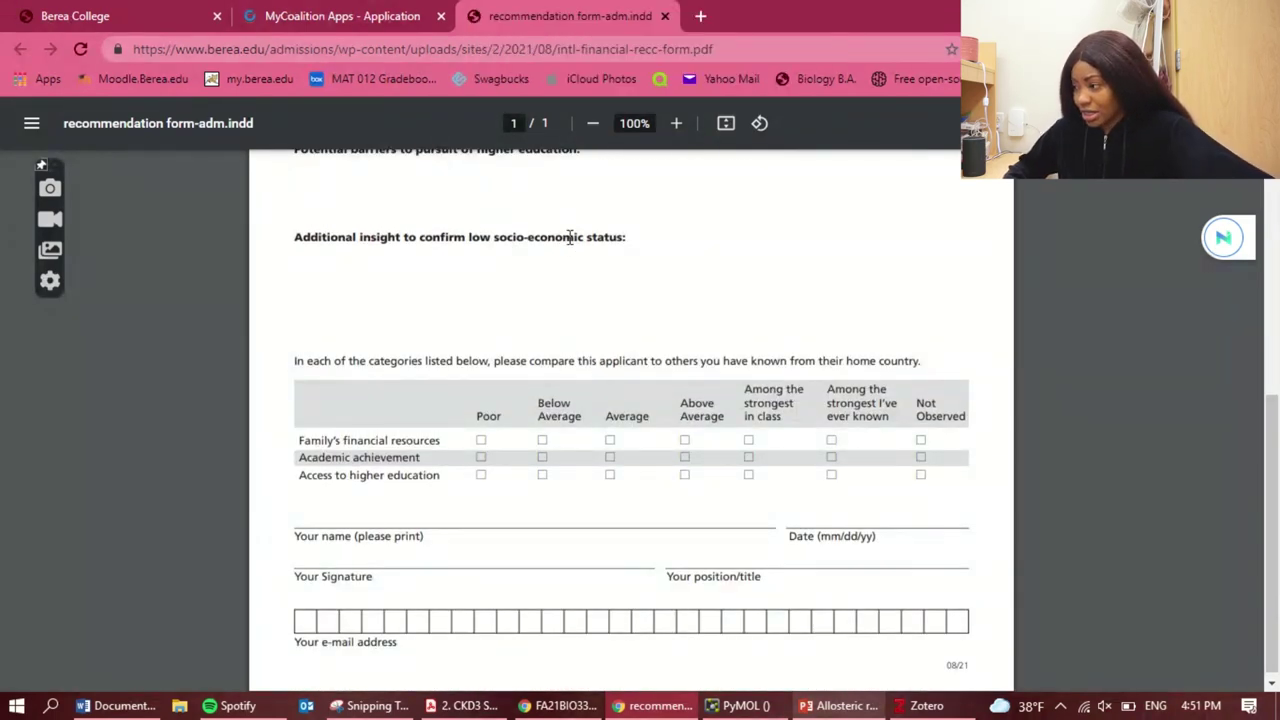
Step: Close the financial form PDF and open the Replacement Academic Recommendations 'recommendation form' link in a new tab
left_click(664, 17)
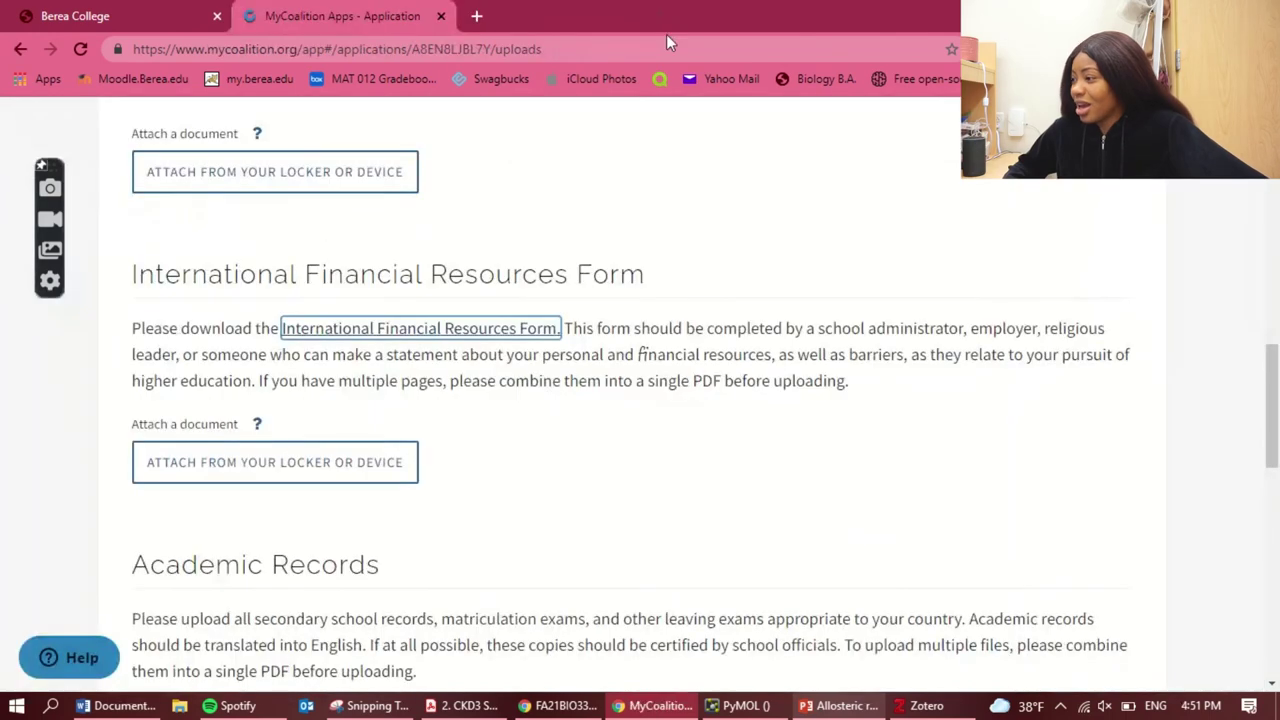
scroll(700, 300, "down", 4)
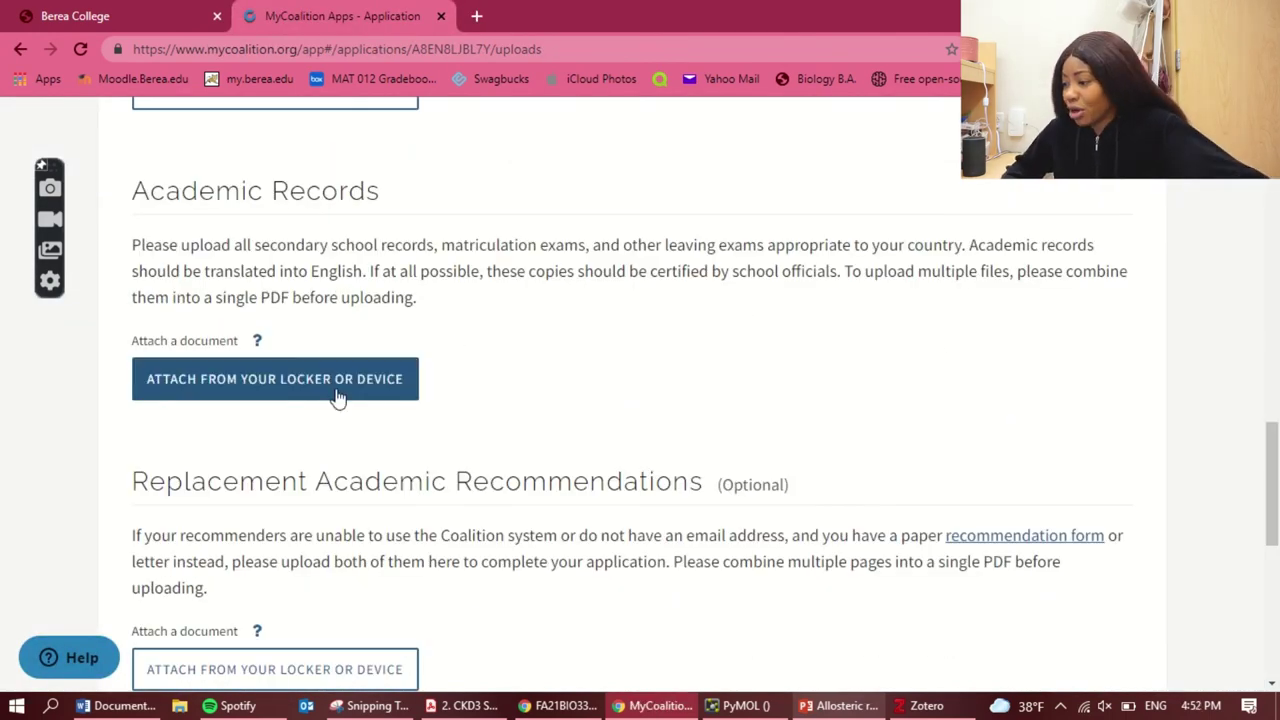
left_click_drag(1272, 466, 1275, 494)
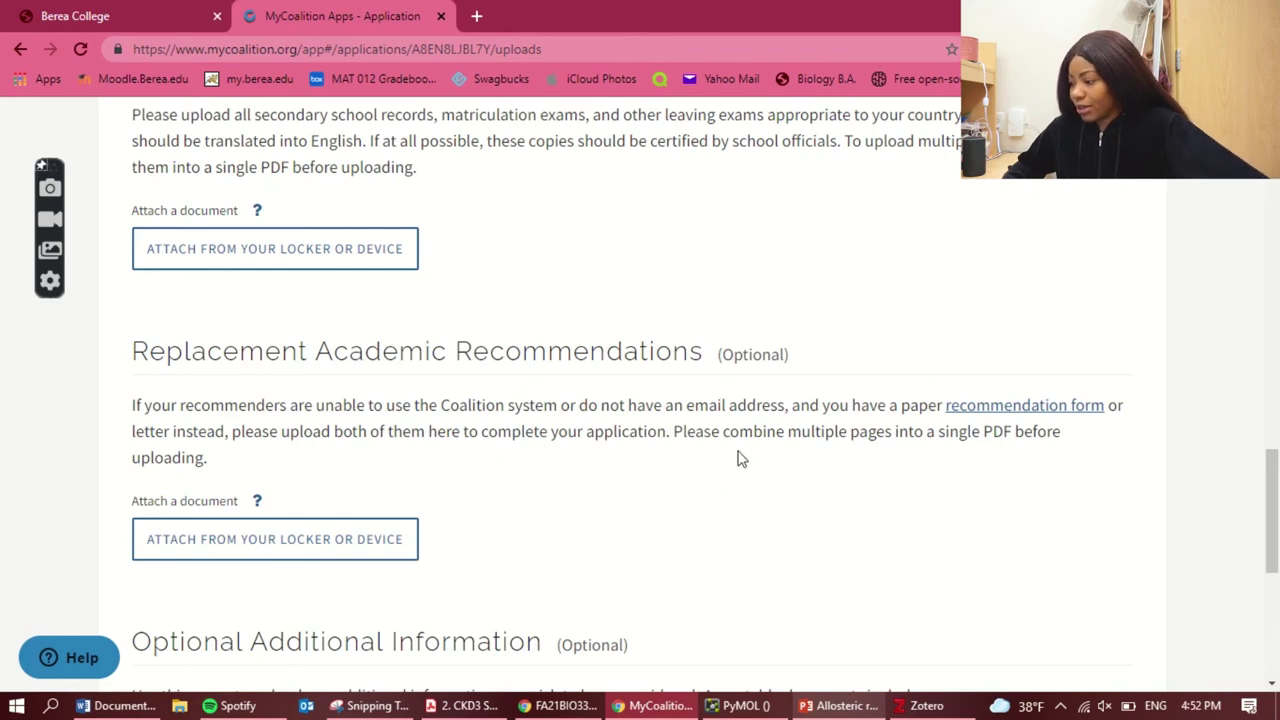
right_click(1003, 410)
left_click(1030, 426)
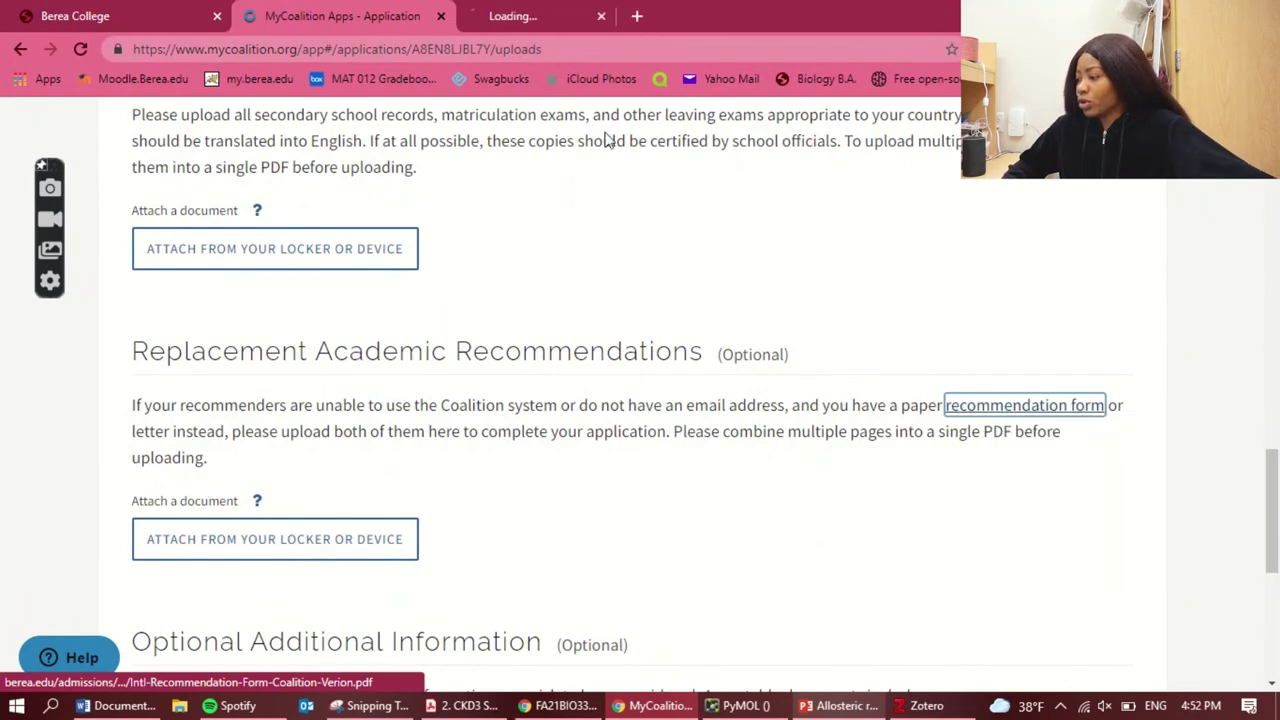
Step: Switch to the Admission Recommendation Form for International Students and scroll through its applicant fields and rating grid
left_click(560, 18)
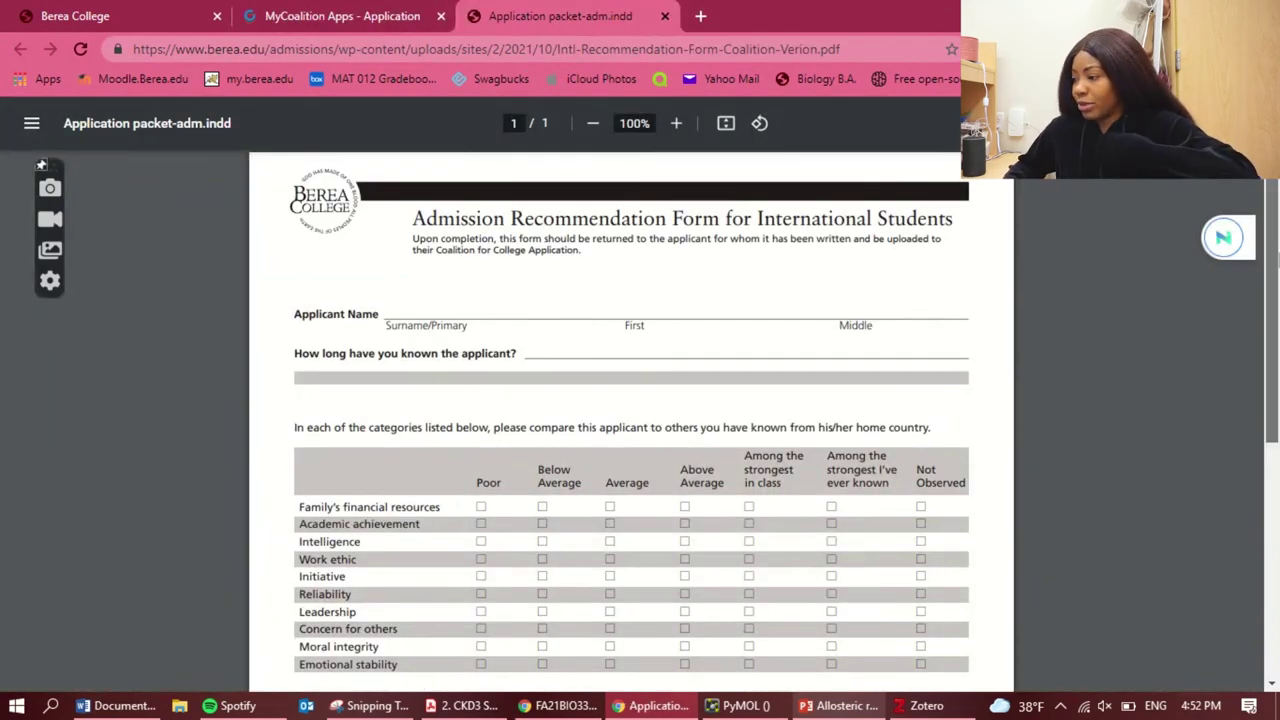
scroll(1258, 432, "down", 3)
scroll(1258, 432, "down", 4)
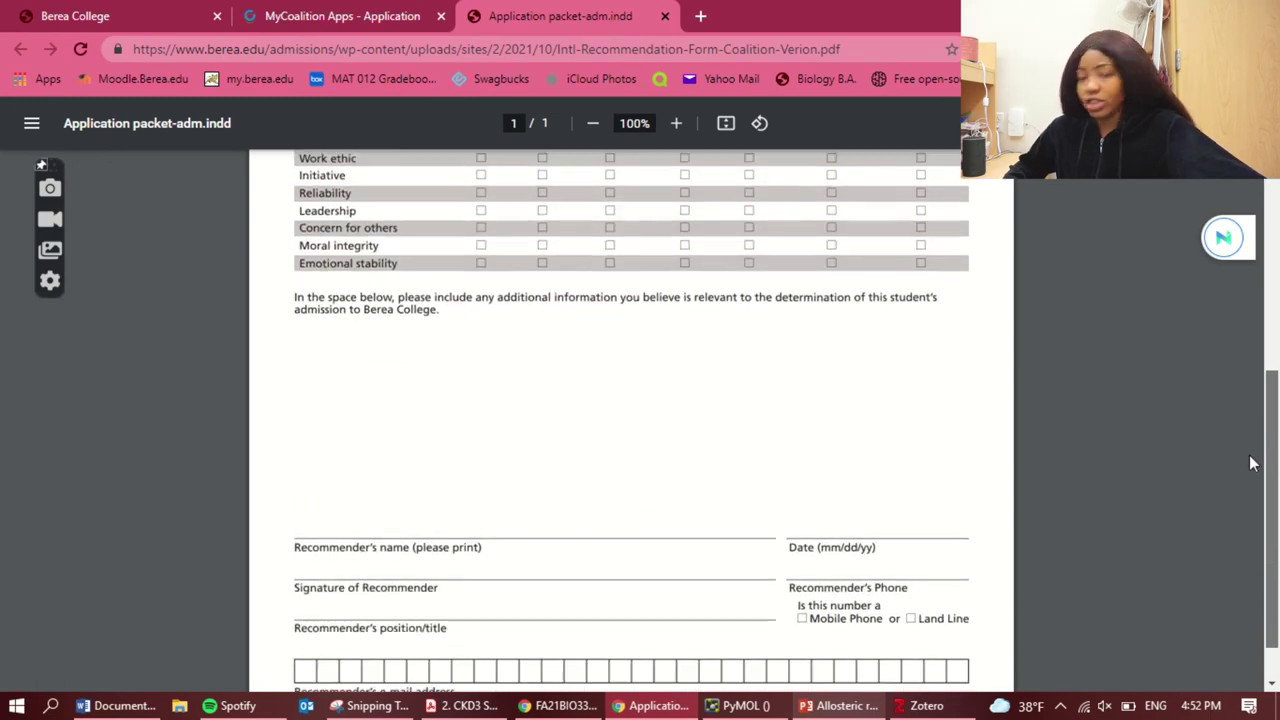
scroll(1254, 466, "up", 7)
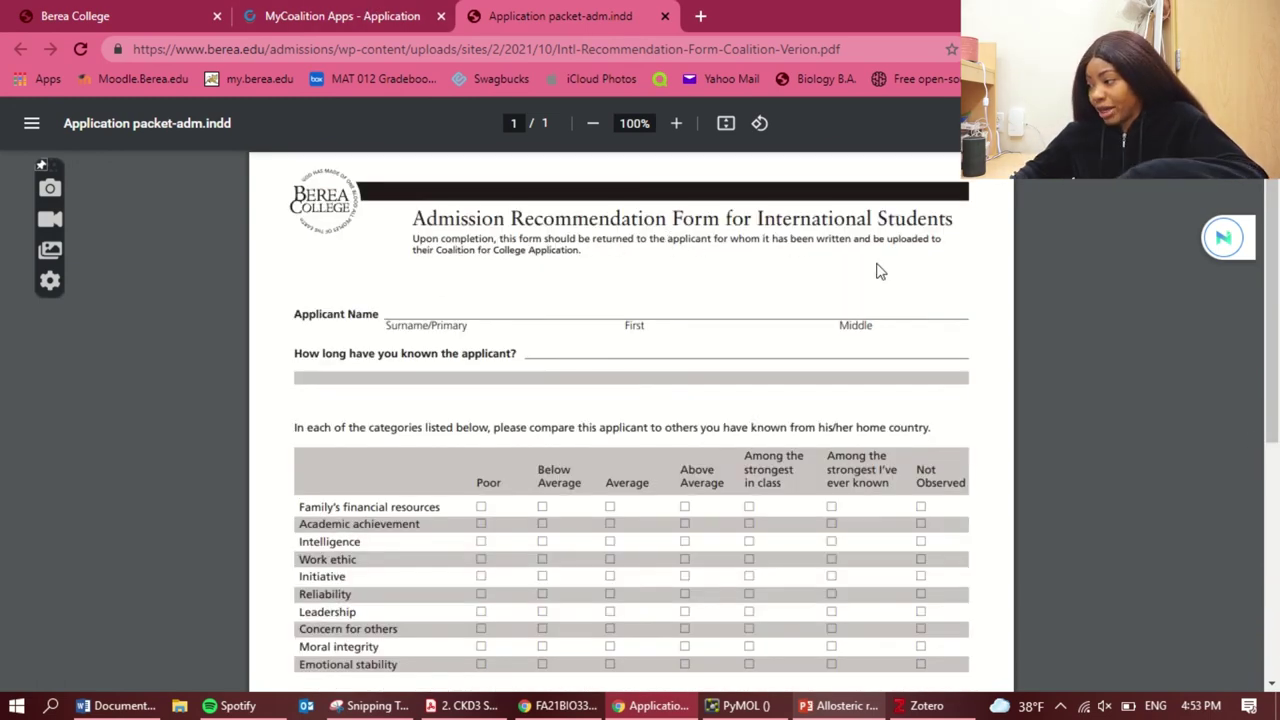
scroll(1275, 357, "down", 5)
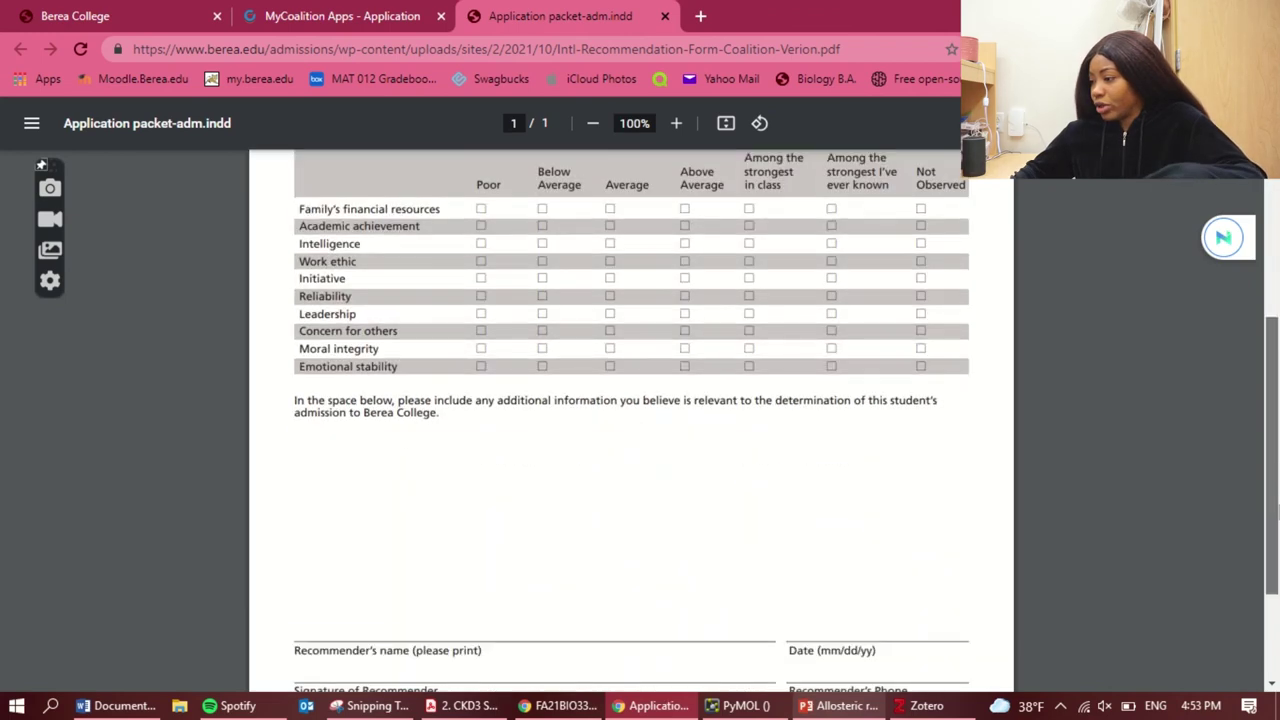
scroll(1274, 370, "up", 5)
scroll(1273, 370, "down", 5)
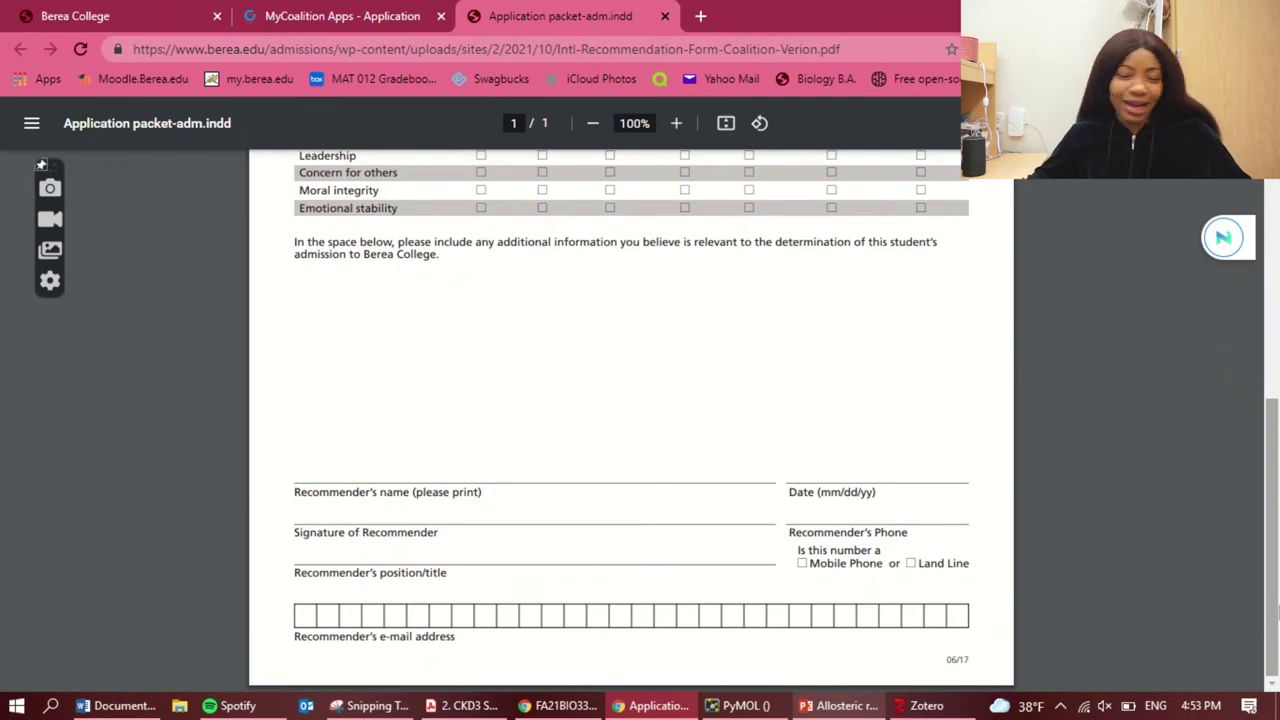
left_click_drag(1276, 610, 1277, 463)
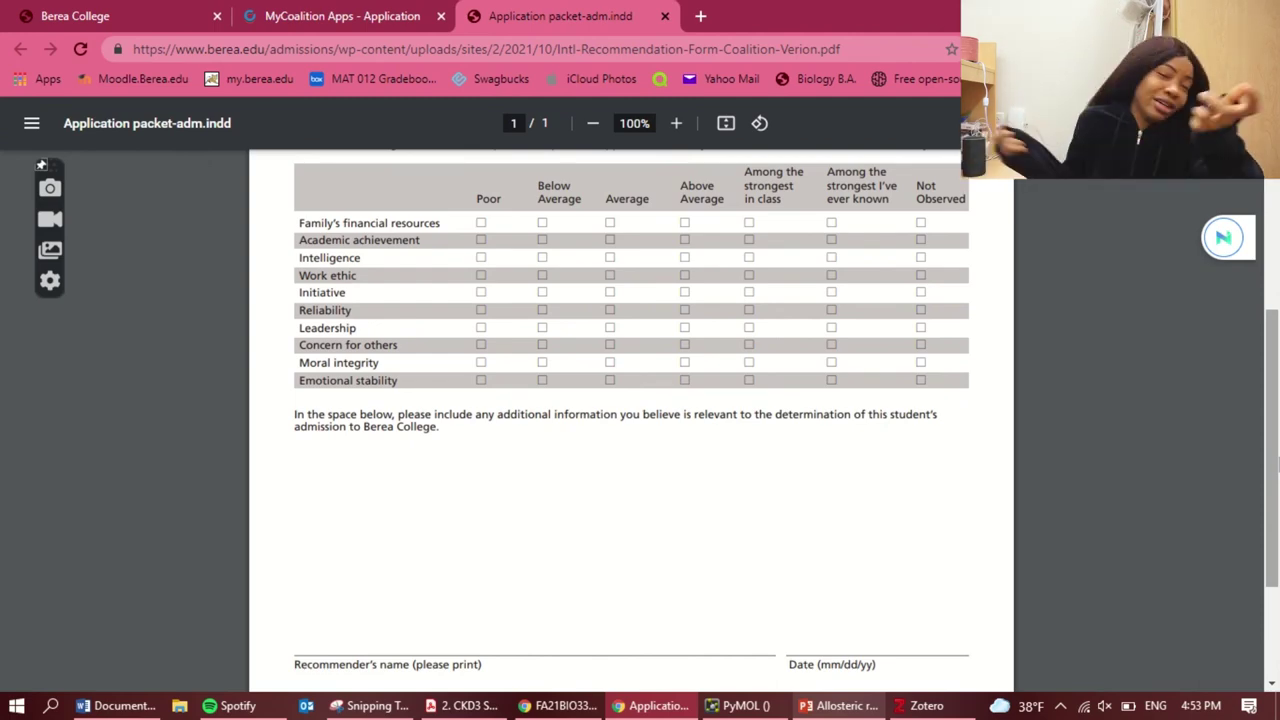
left_click_drag(1277, 465, 1270, 312)
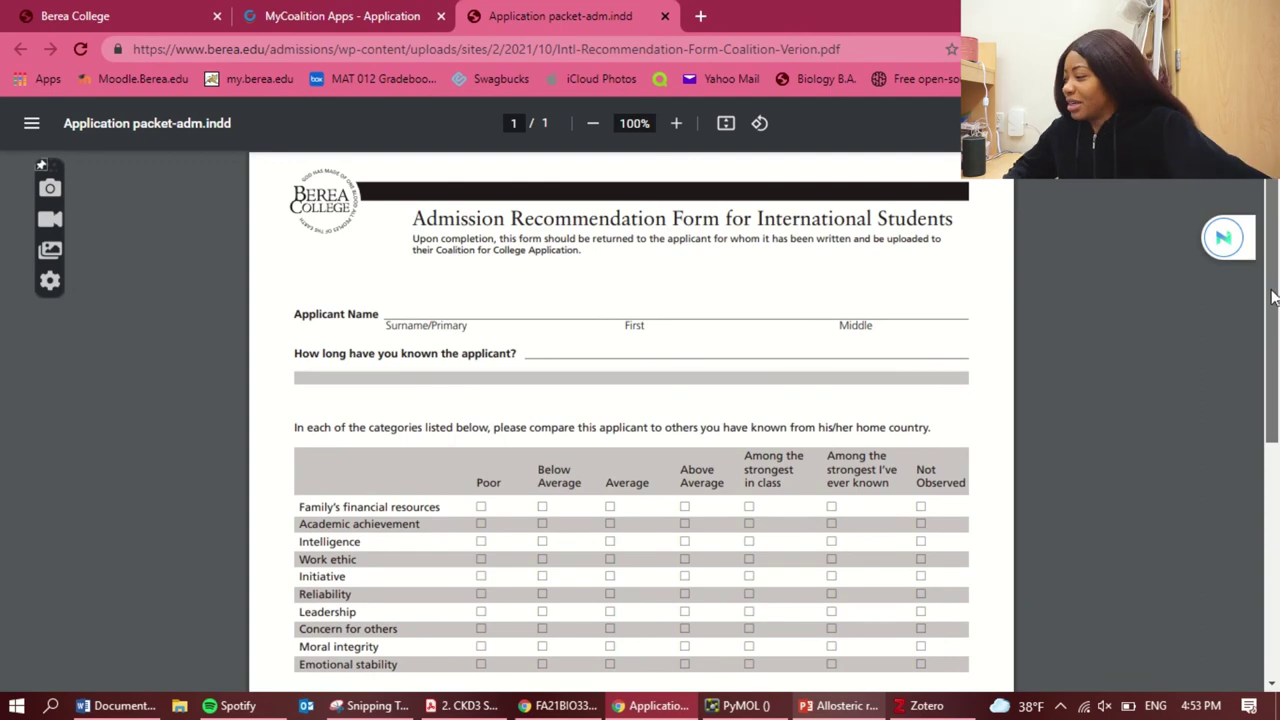
Step: Close the recommendation form tab and scan Berea's Uploads page from bottom back to top
left_click(667, 16)
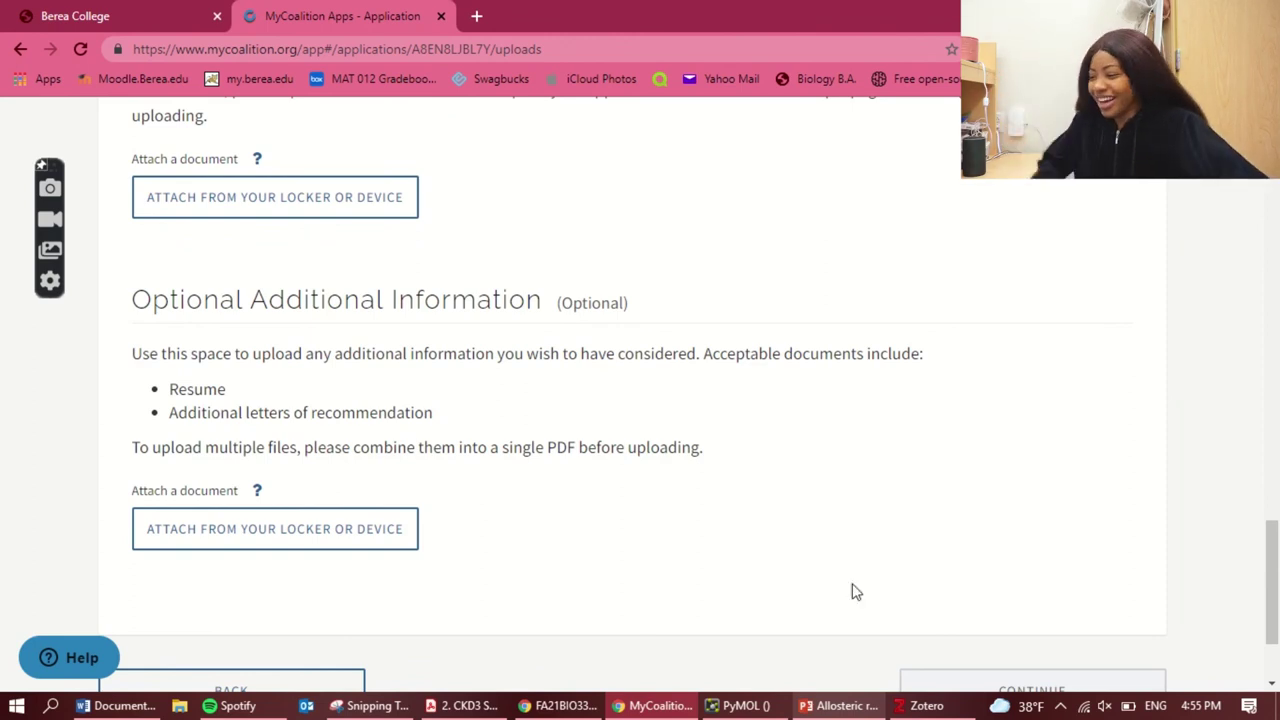
scroll(851, 591, "down", 2)
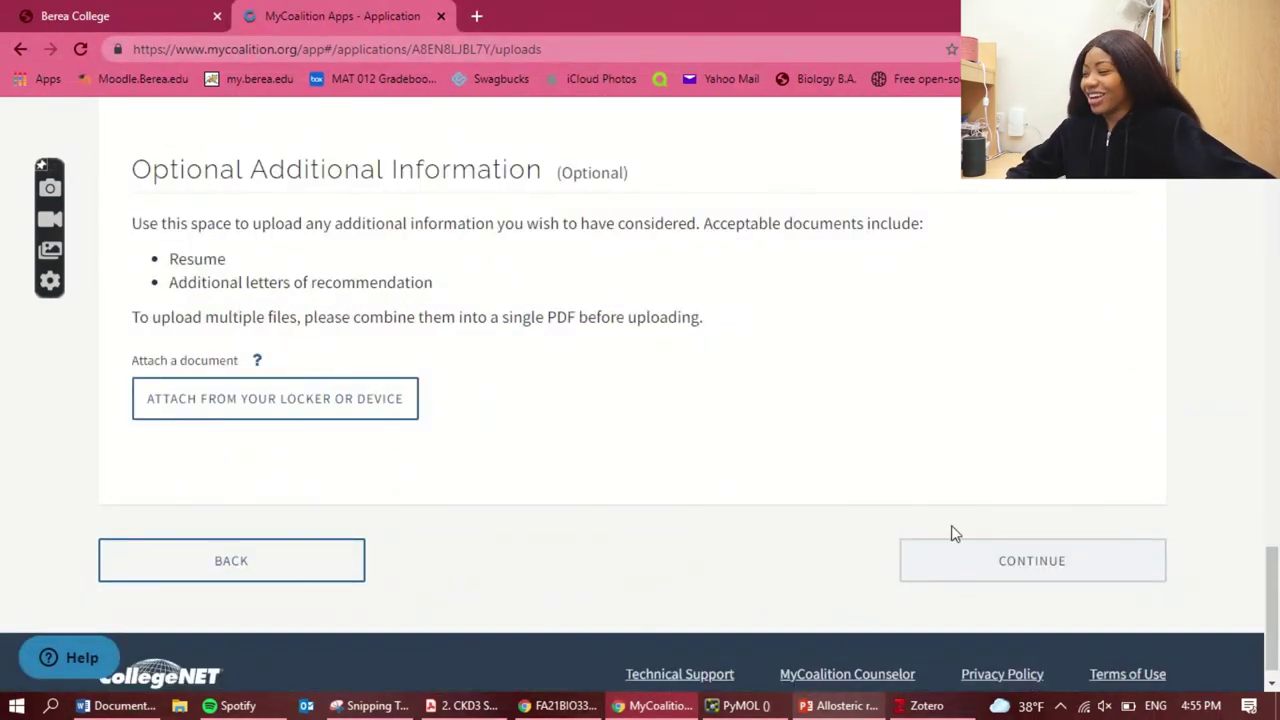
left_click_drag(1270, 569, 1264, 216)
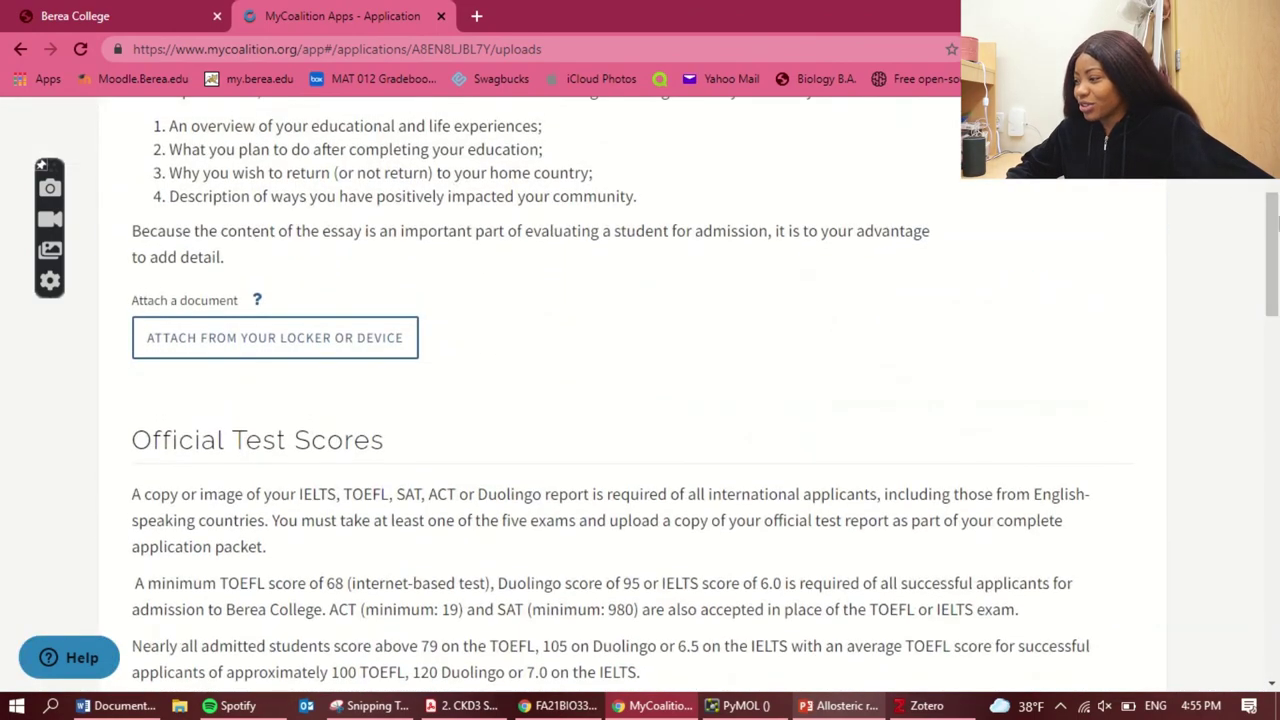
scroll(1276, 224, "down", 5)
scroll(829, 355, "up", 7)
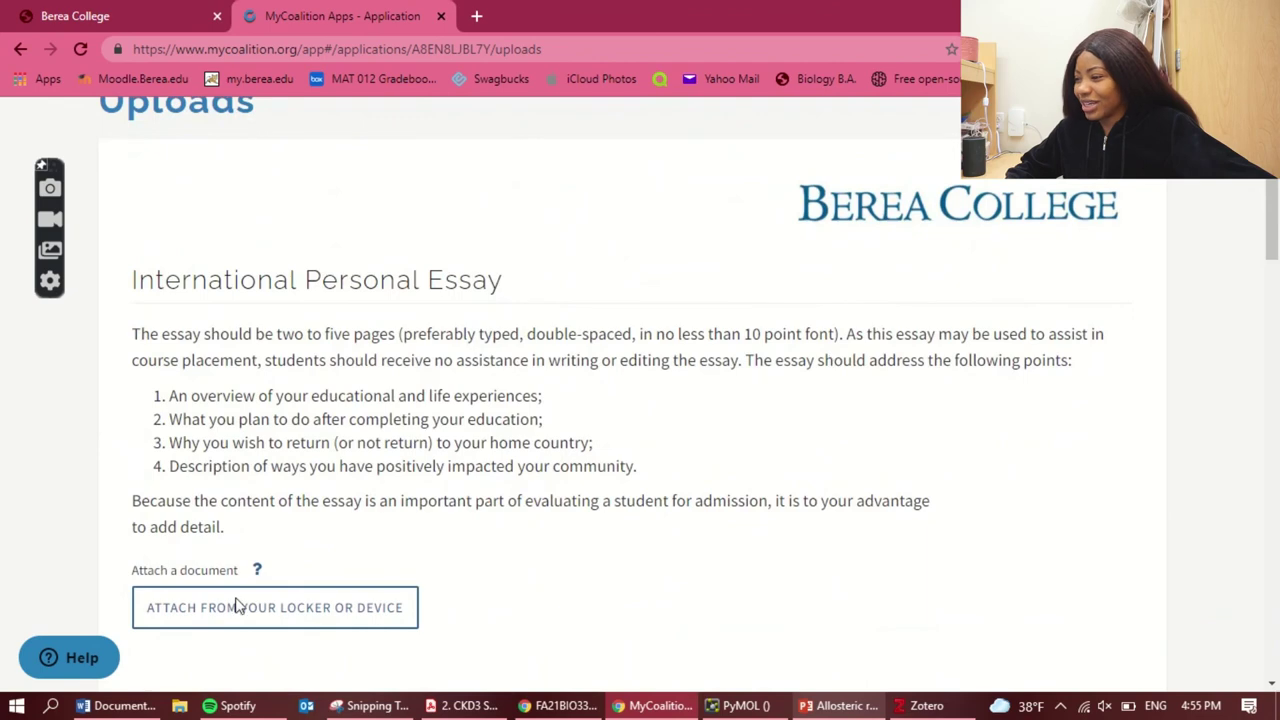
Step: Attach the International Personal Essay and scroll down to Optional Additional Information
left_click(240, 607)
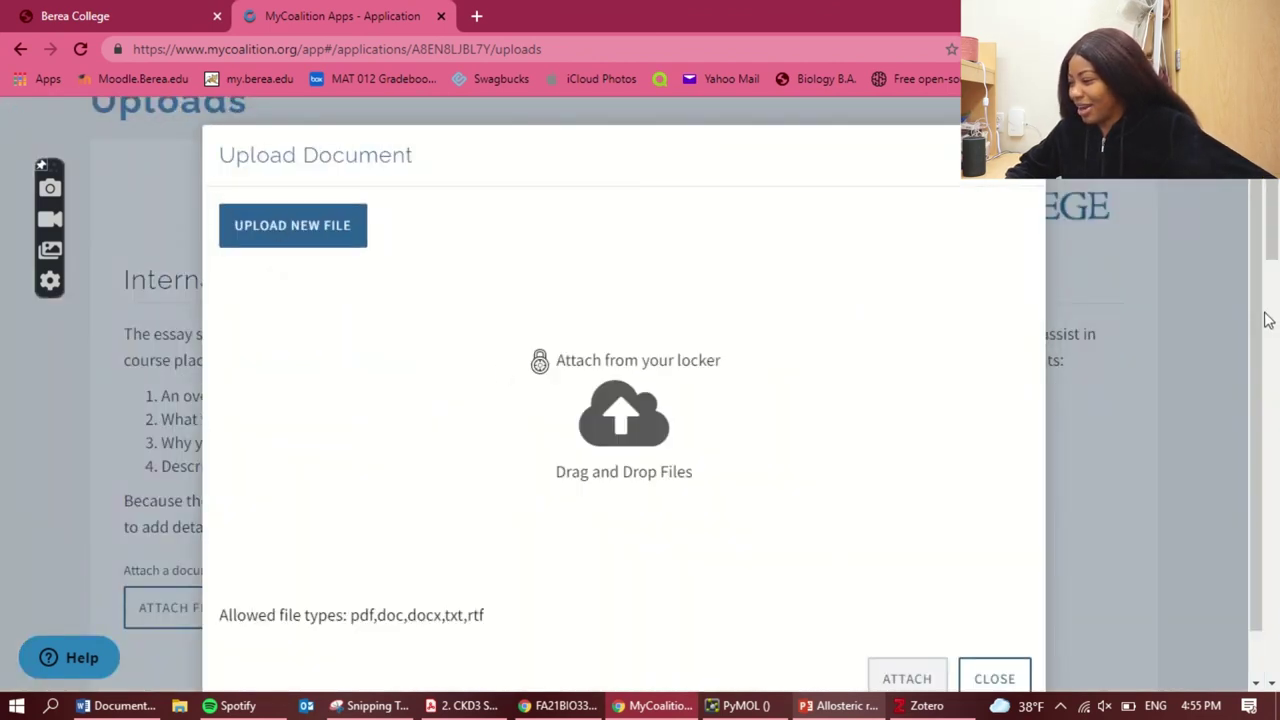
scroll(1265, 320, "down", 3)
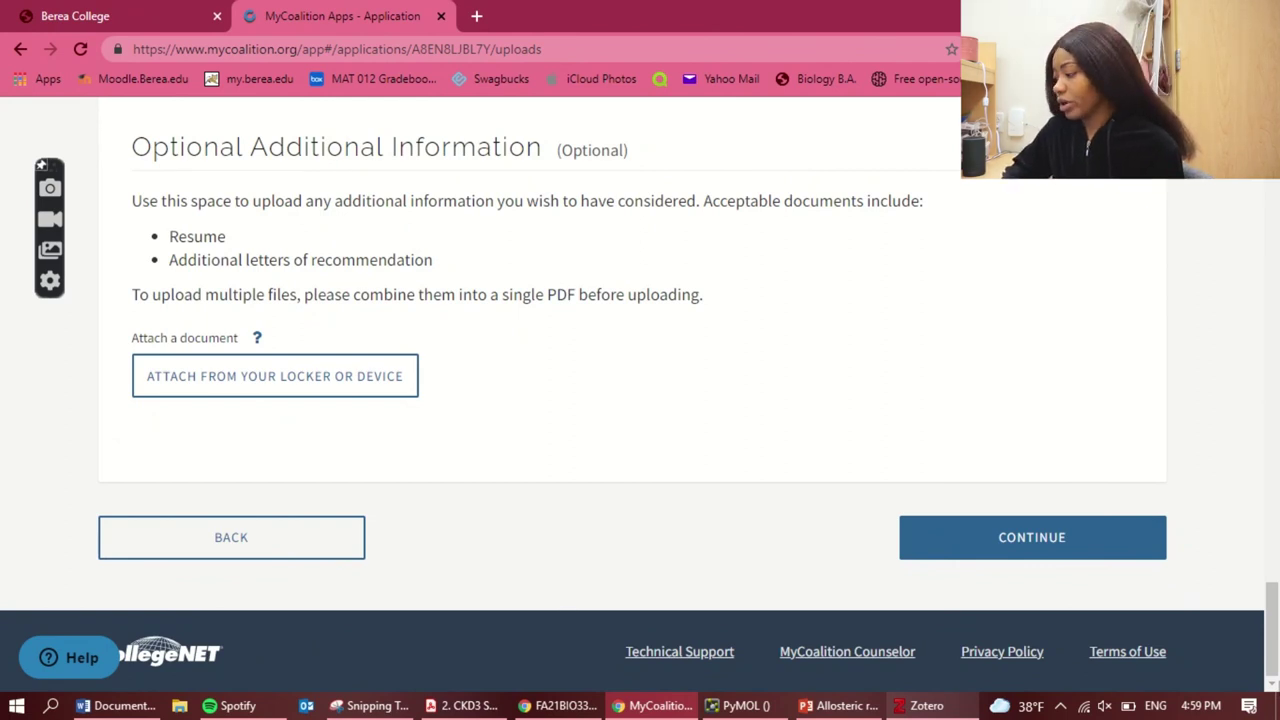
Step: Continue to the overview and scroll to the $0.00 Payment section and Citizenship Information notice
left_click(1079, 534)
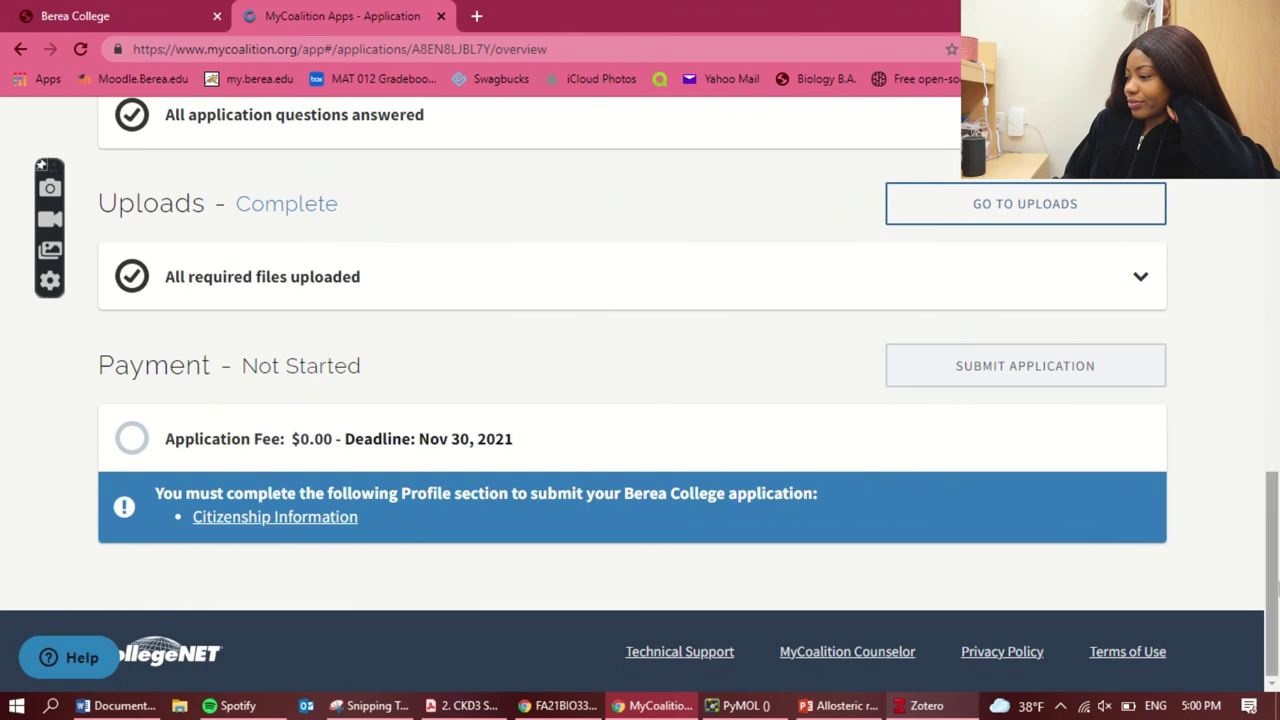
scroll(1273, 567, "up", 3)
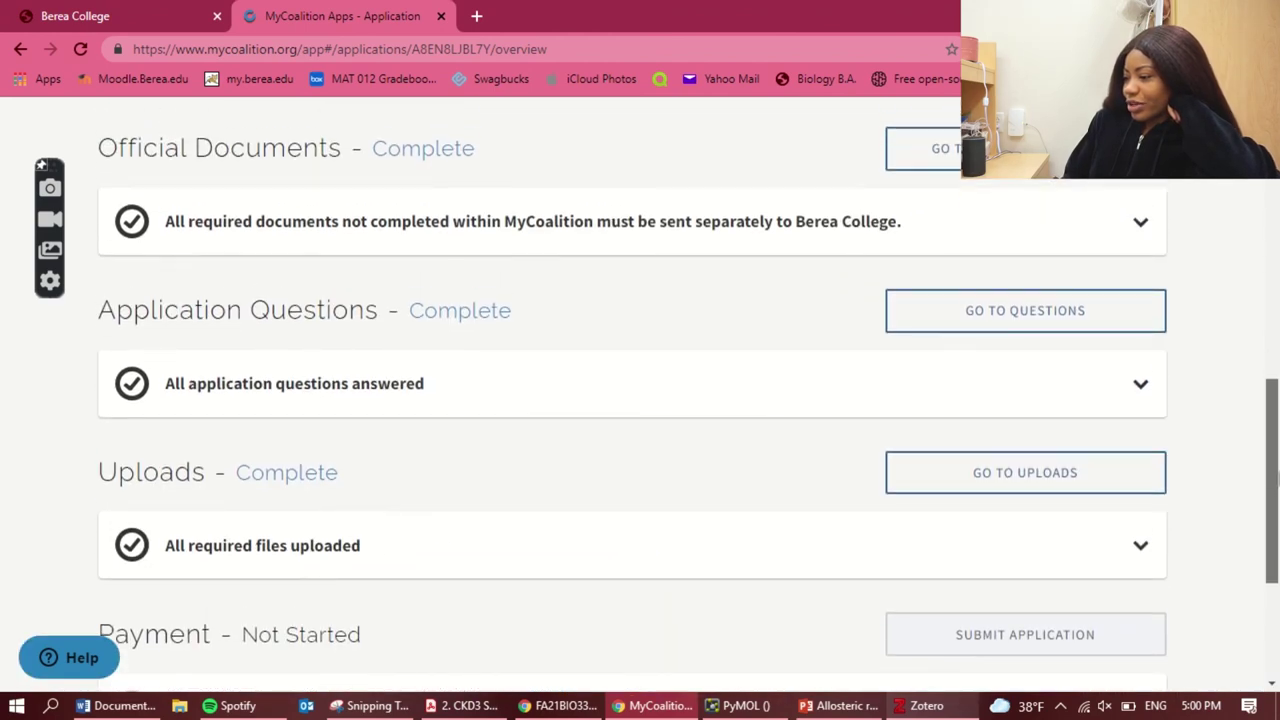
scroll(1273, 560, "down", 2)
scroll(280, 492, "down", 1)
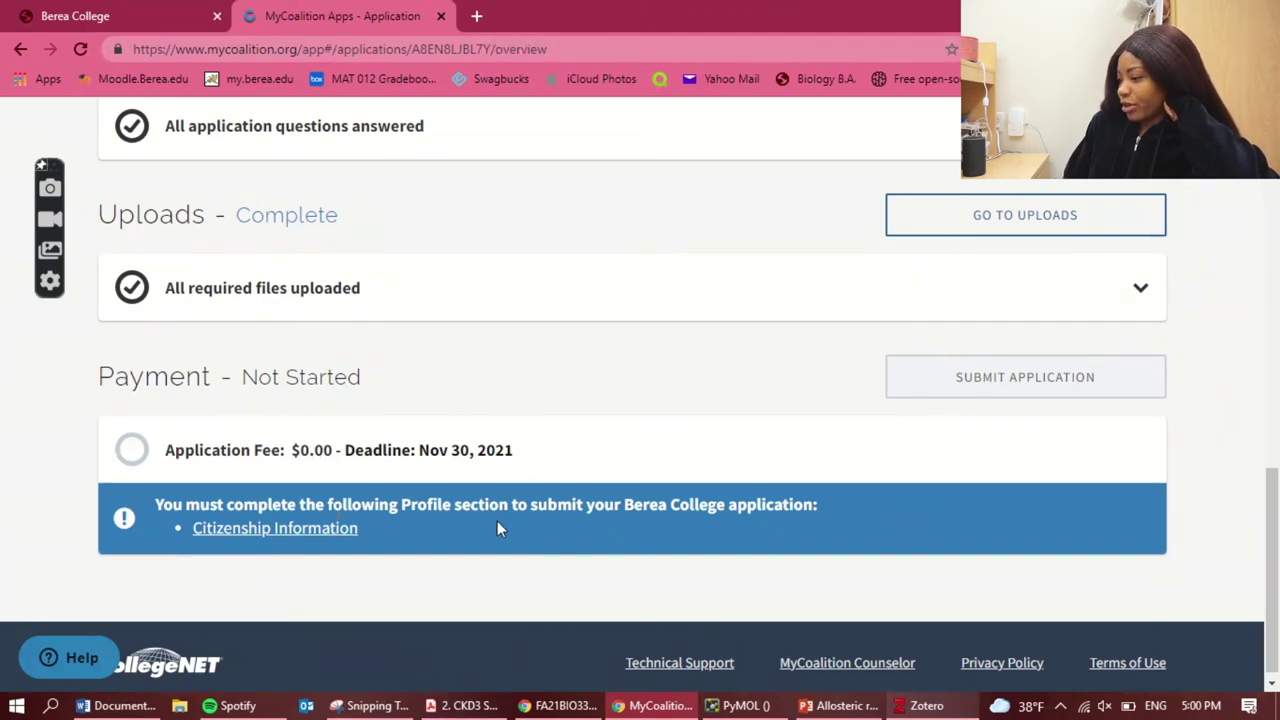
left_click_drag(1273, 478, 1275, 188)
scroll(1274, 240, "down", 8)
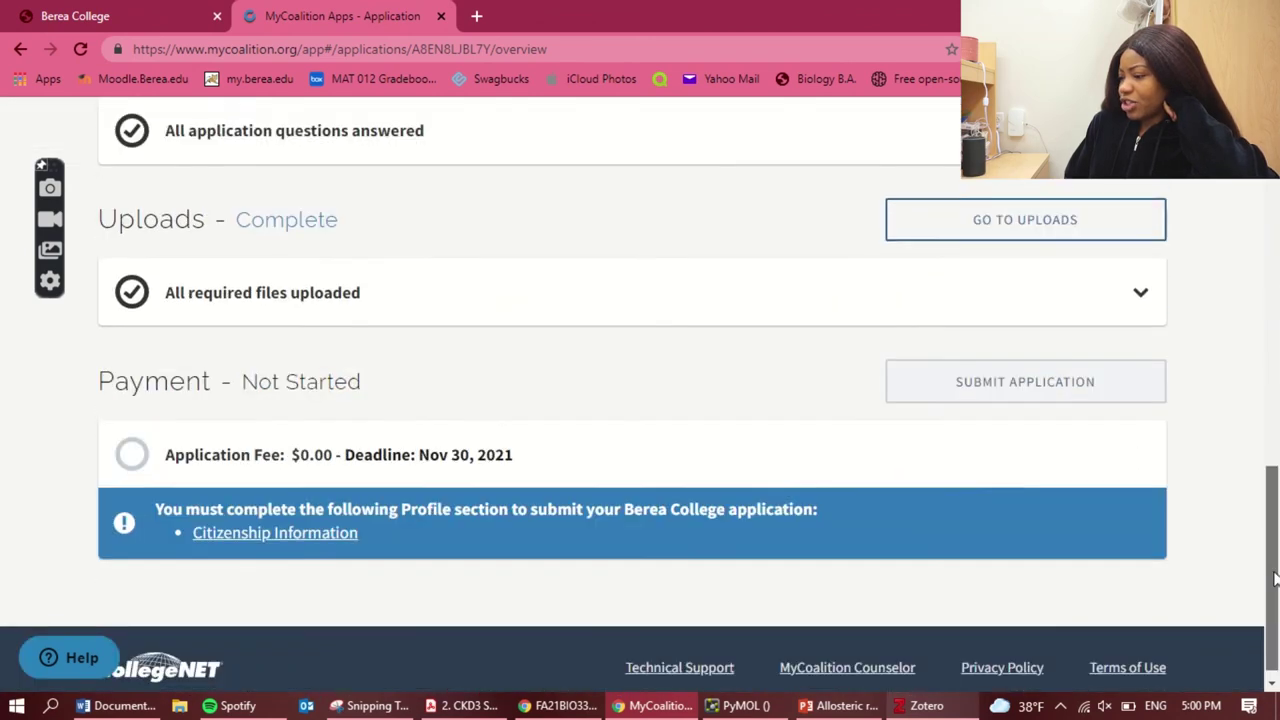
Step: Fill in the Citizenship Information profile section, then check the Application Status reads Ready to Submit, 98%
left_click(319, 518)
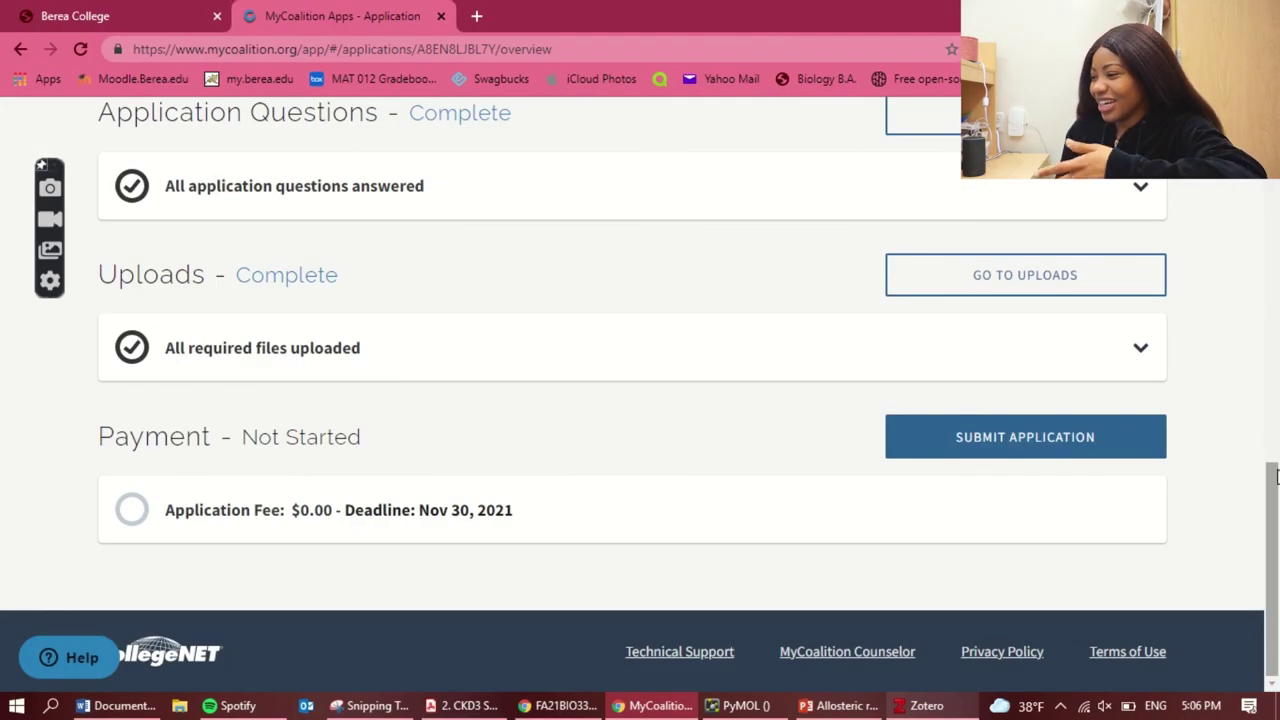
scroll(234, 480, "up", 1)
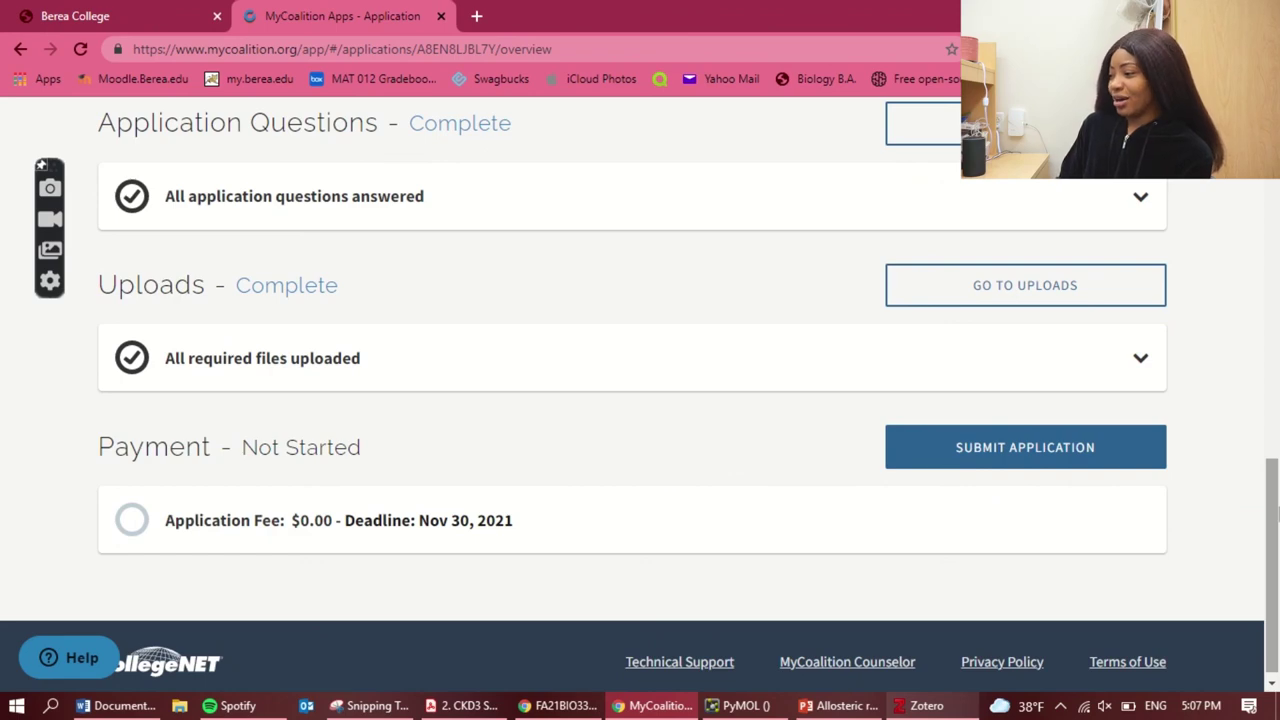
left_click_drag(1277, 512, 1276, 226)
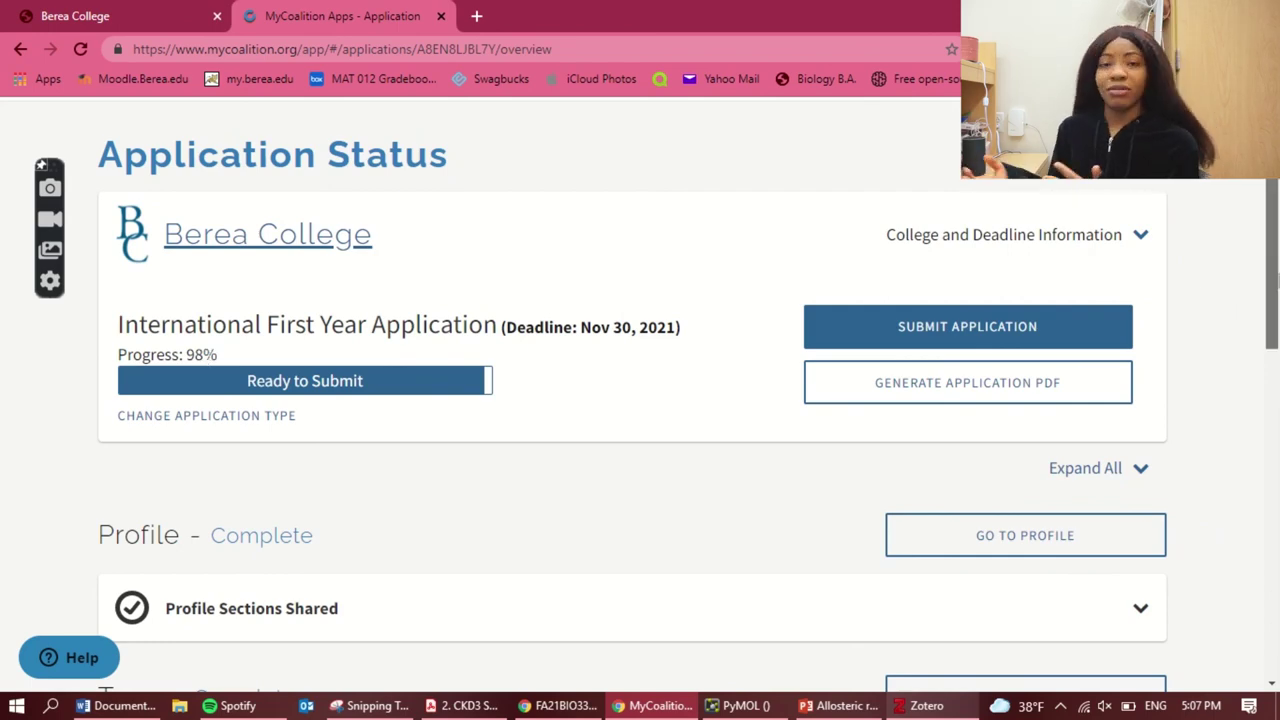
left_click_drag(1275, 283, 1276, 228)
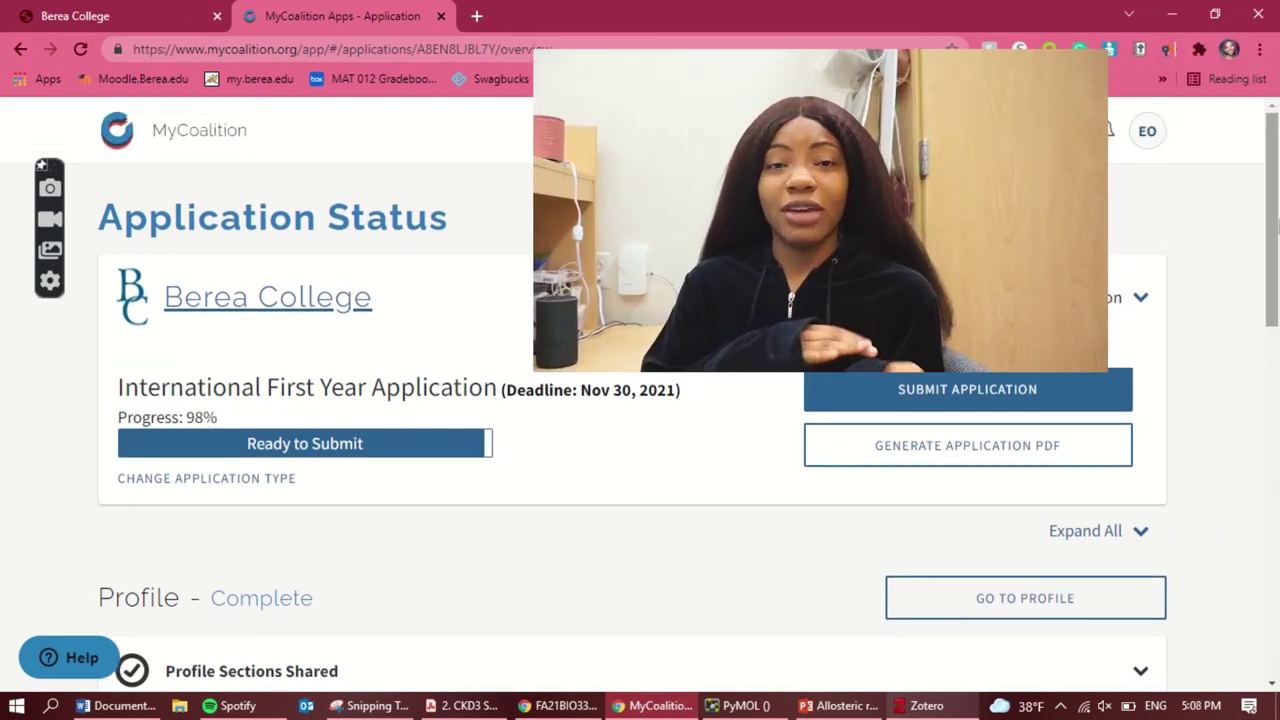